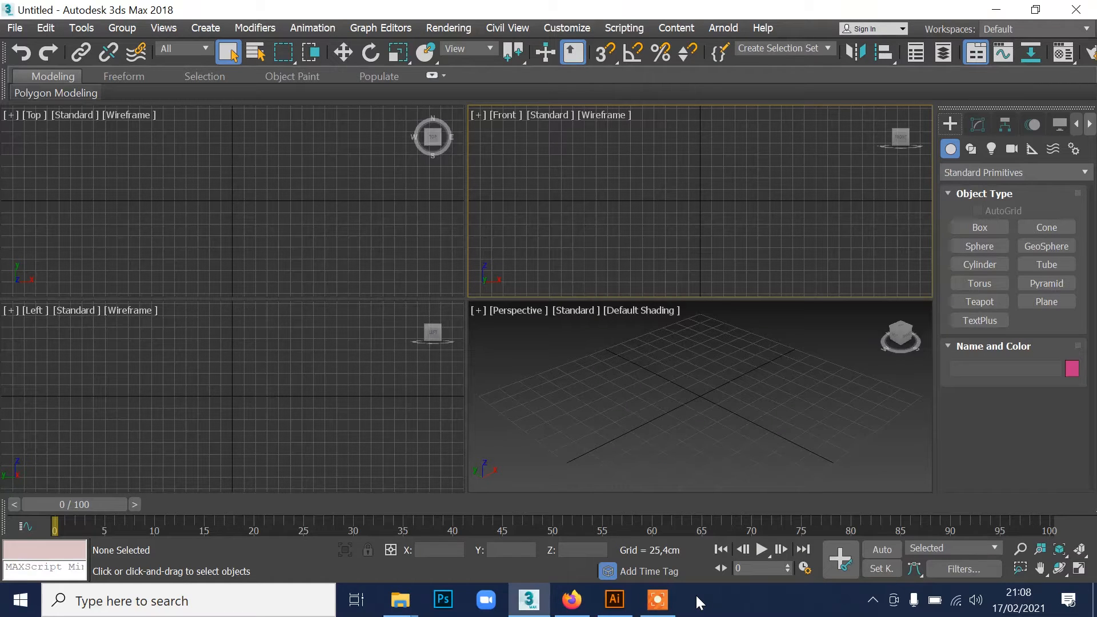
Step: Create a teapot with a radius of about 64 cm at the grid centre in the Top view
left_click(980, 302)
left_click_drag(231, 196, 260, 216)
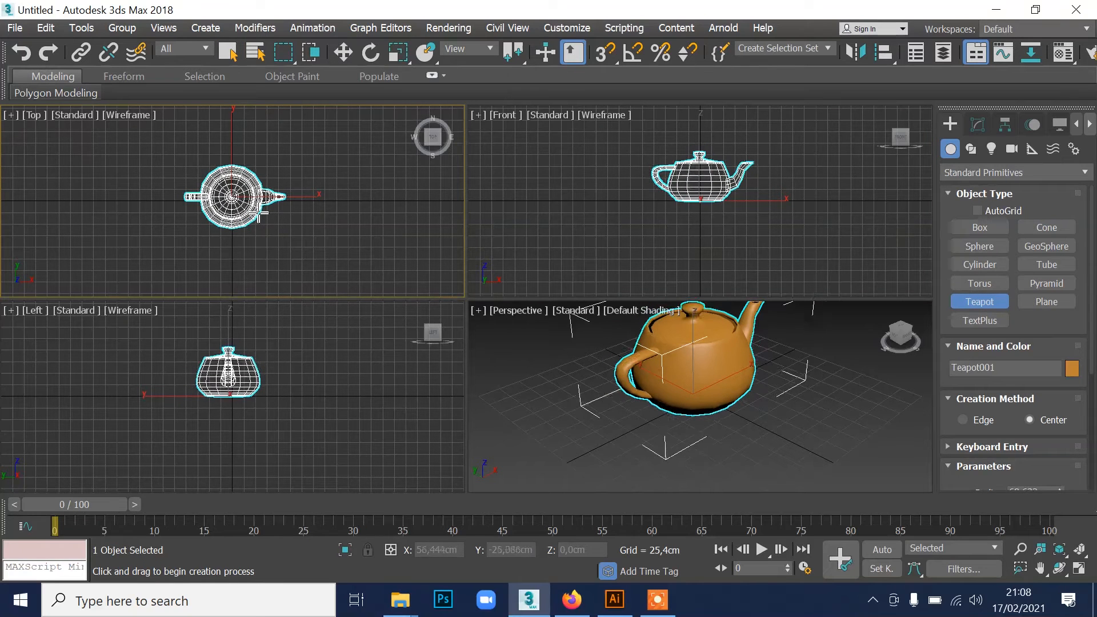
left_click(343, 52)
Step: Set the teapot's segments to 12 for a smoother surface
left_click(977, 126)
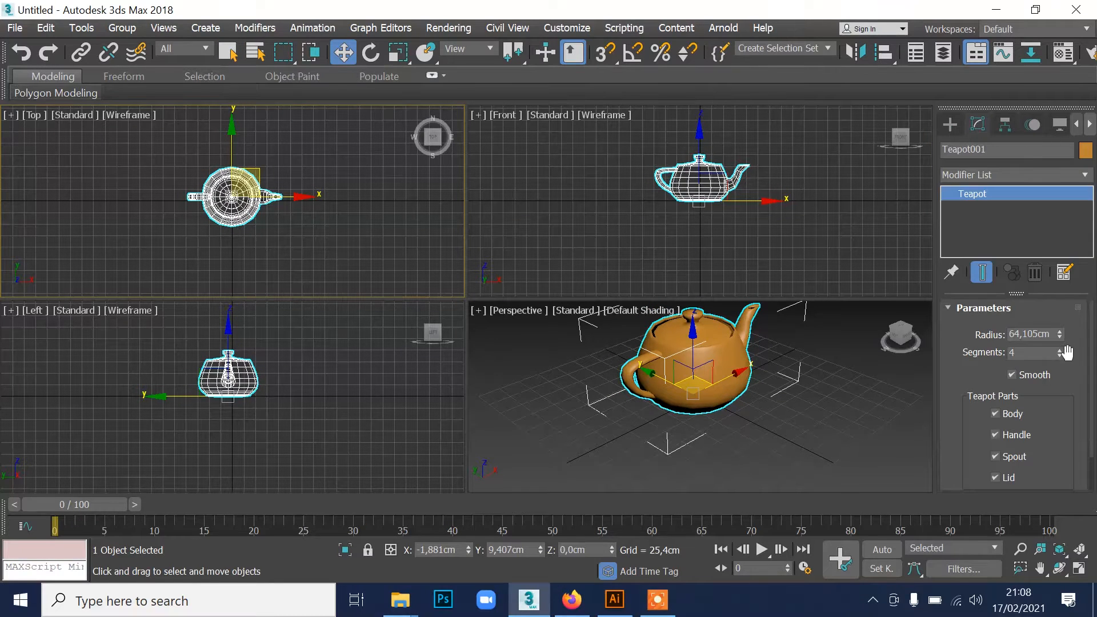
left_click_drag(1058, 351, 1059, 351)
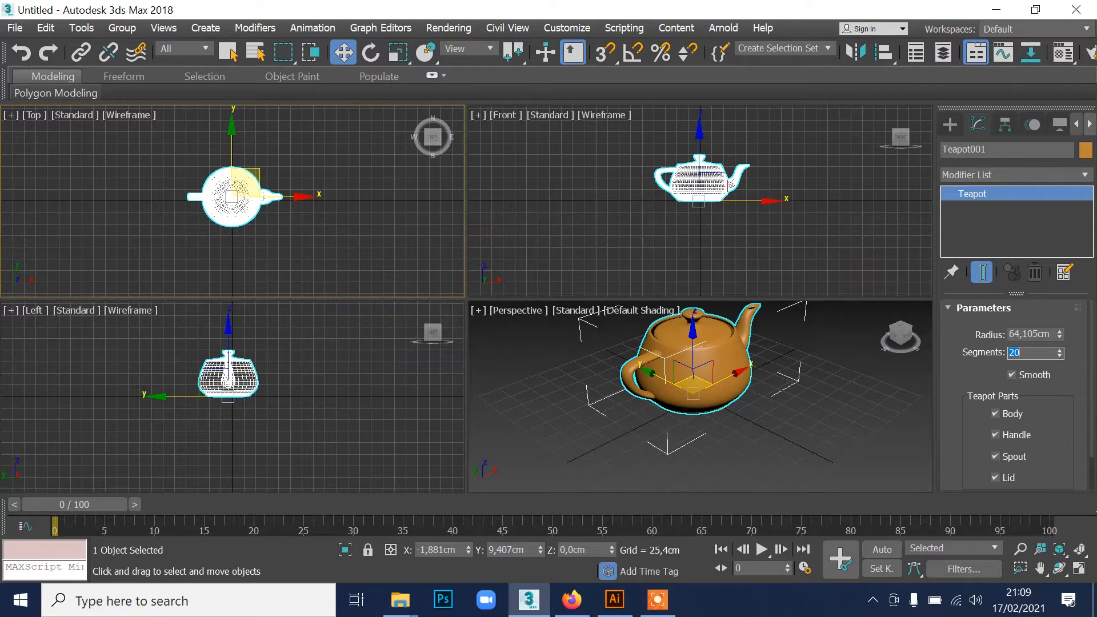
scroll(219, 197, "up", 7)
left_click(1028, 353)
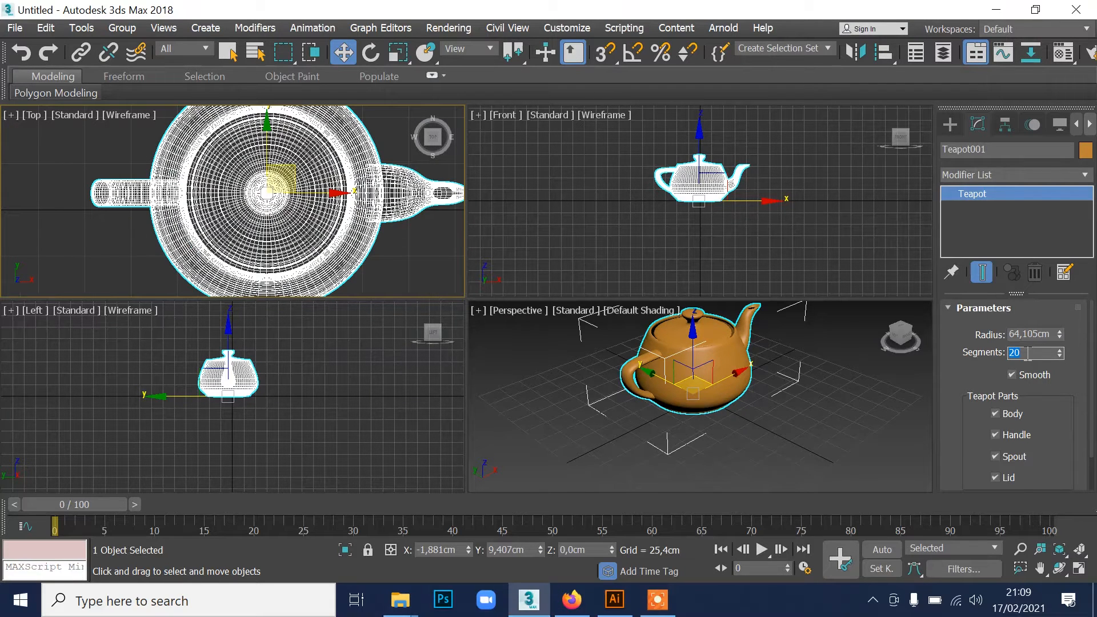
key("Return")
scroll(399, 194, "down", 3)
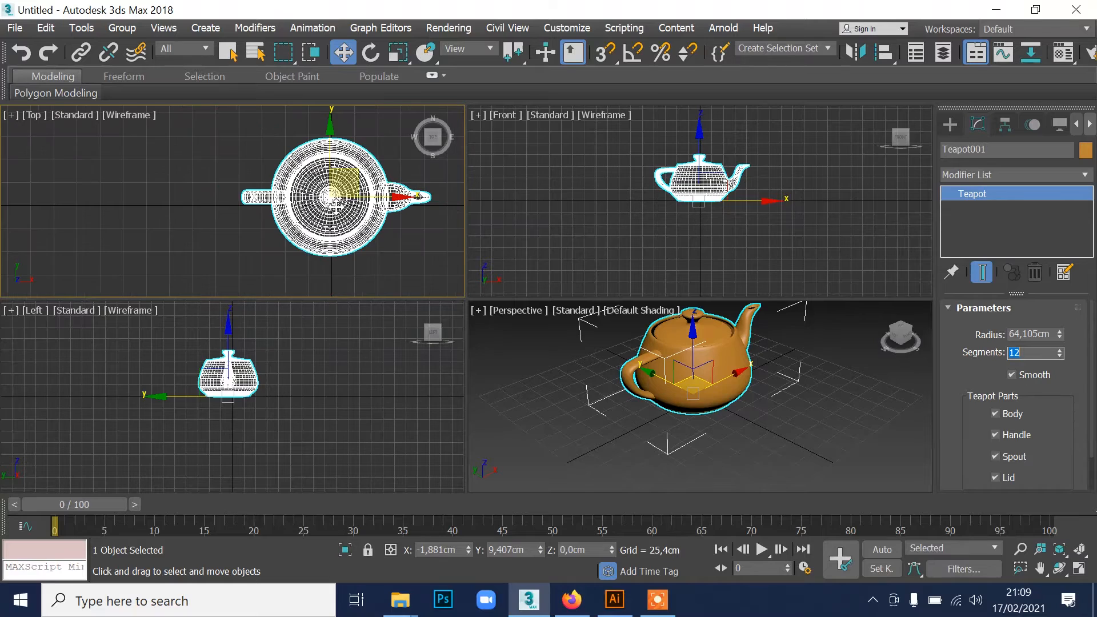
Step: Rotate the teapot about 77 degrees clockwise in the Top view and place a copy beside it along the X axis
left_click(371, 53)
left_click_drag(370, 151, 391, 145)
left_click(342, 53)
middle_click_drag(331, 228, 203, 228)
left_click_drag(217, 191, 391, 191, "shift")
key("Return")
Step: Rotate the copied teapot about 55 degrees clockwise and move both teapots together along negative X to centre them on the grid
left_click(378, 56)
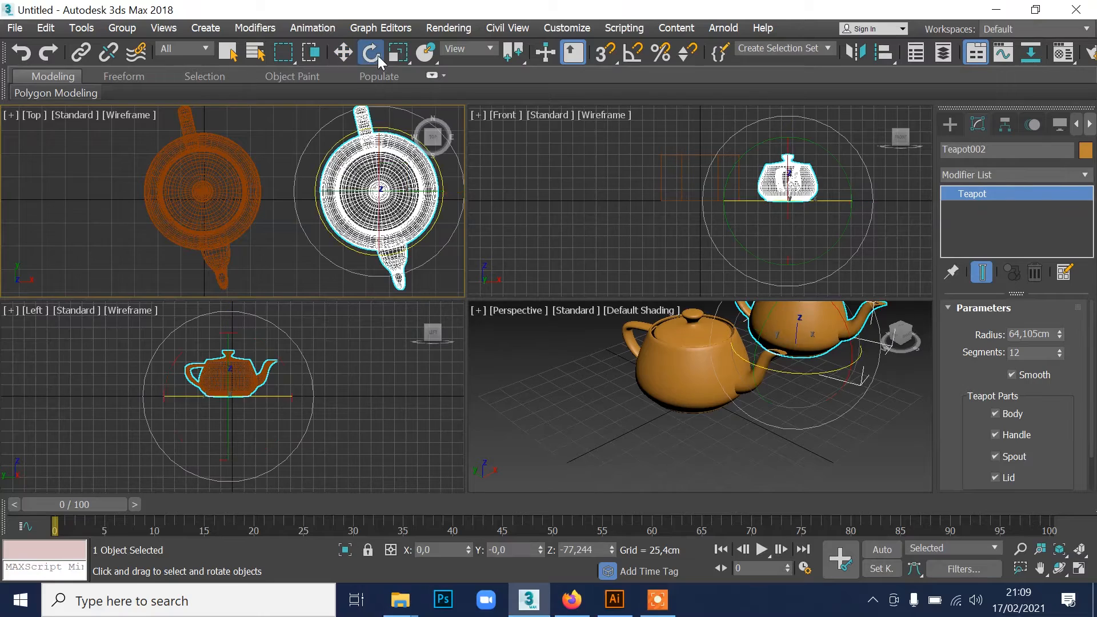
left_click_drag(394, 131, 422, 153)
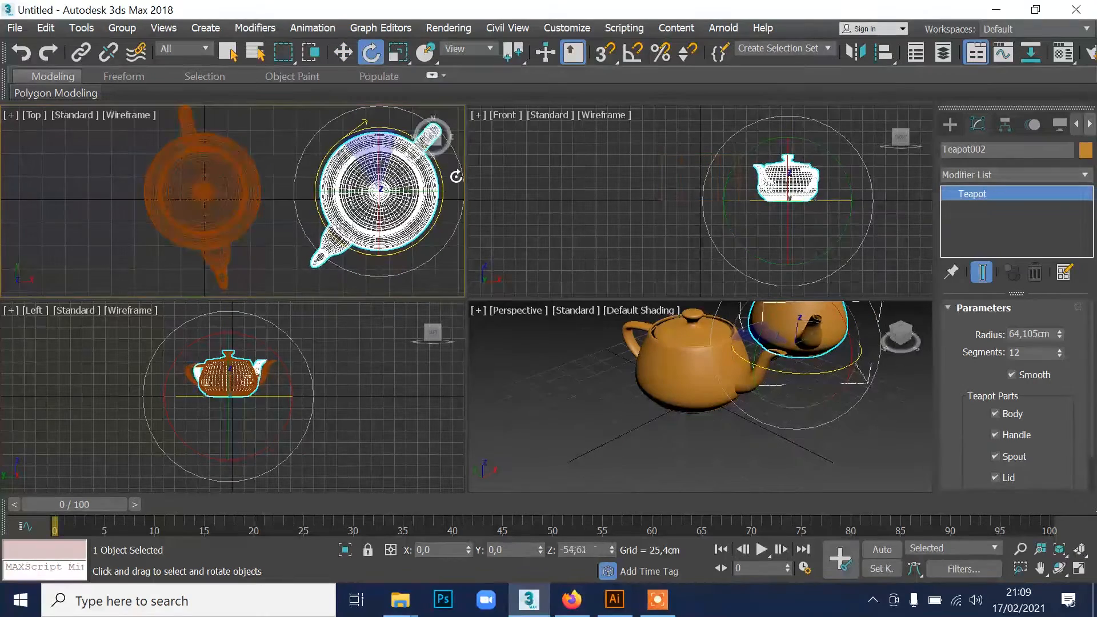
left_click(343, 53)
scroll(301, 211, "down", 4)
left_click_drag(171, 159, 363, 240)
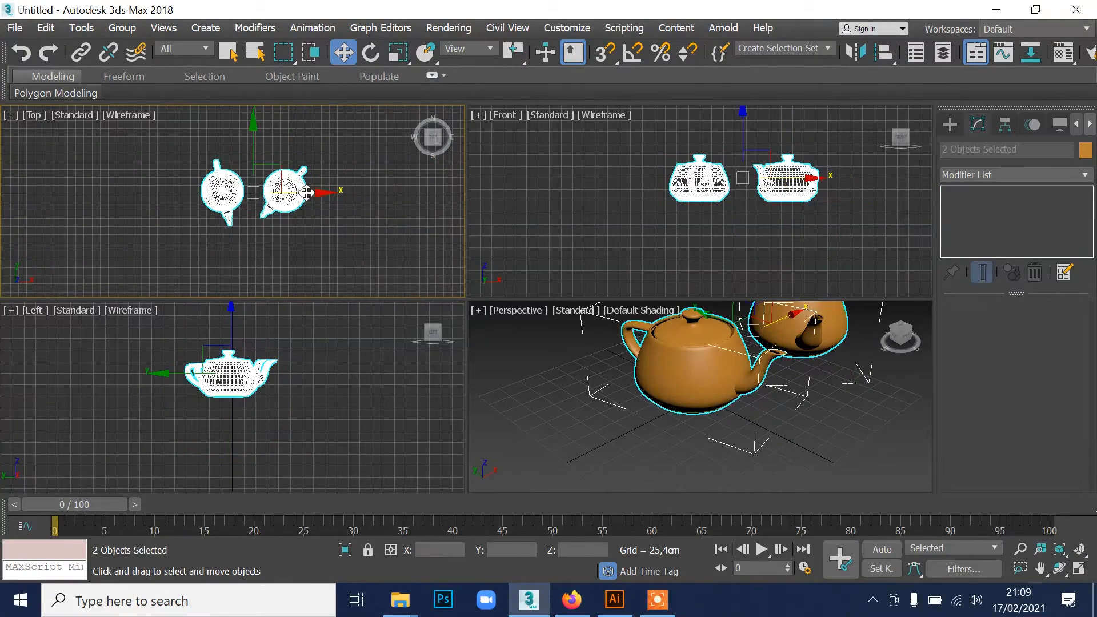
left_click_drag(308, 190, 277, 190)
left_click(370, 211)
Step: Draw a ground plane about 717 cm long around and beneath both teapots in the Top view
scroll(373, 213, "down", 4)
left_click(949, 124)
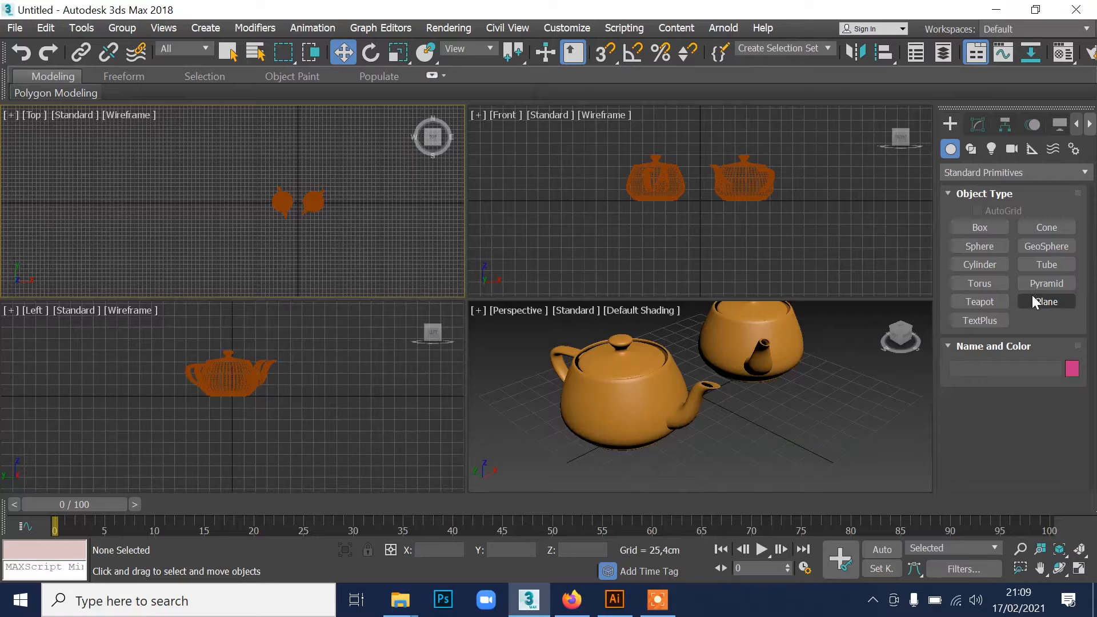
left_click(1046, 301)
left_click_drag(210, 151, 385, 265)
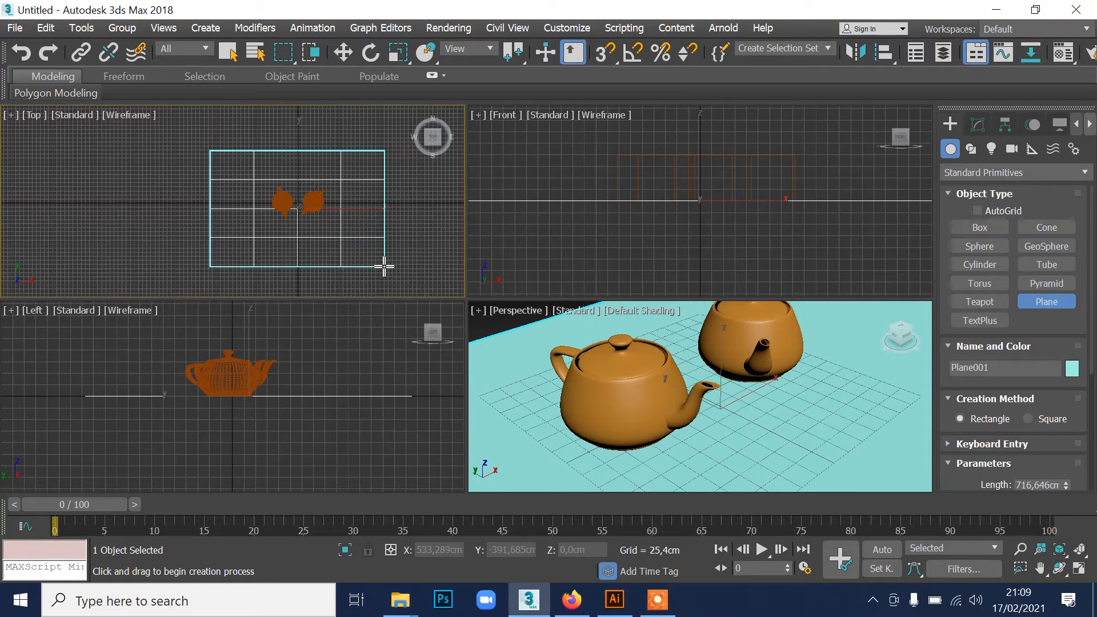
Step: Reduce the ground plane's length and width segments to one each, leaving nothing selected
left_click(343, 52)
left_click(977, 124)
right_click(1066, 379)
right_click(1065, 396)
left_click(410, 223)
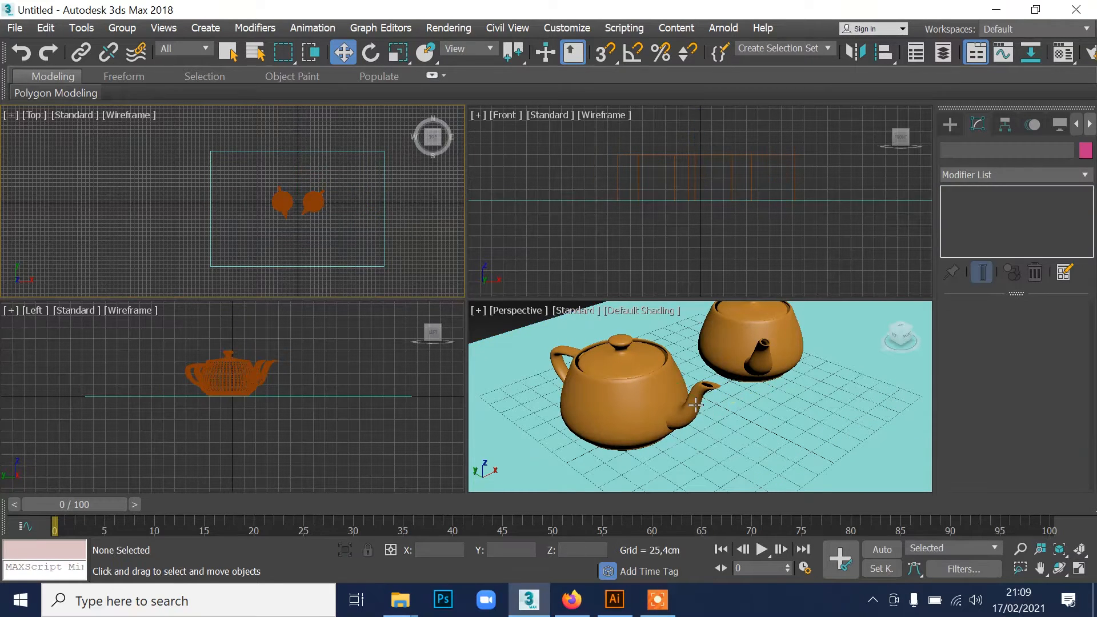
Step: Maximize the Perspective view and make a test render of the scene, closing the rendered frame
left_click(1078, 569)
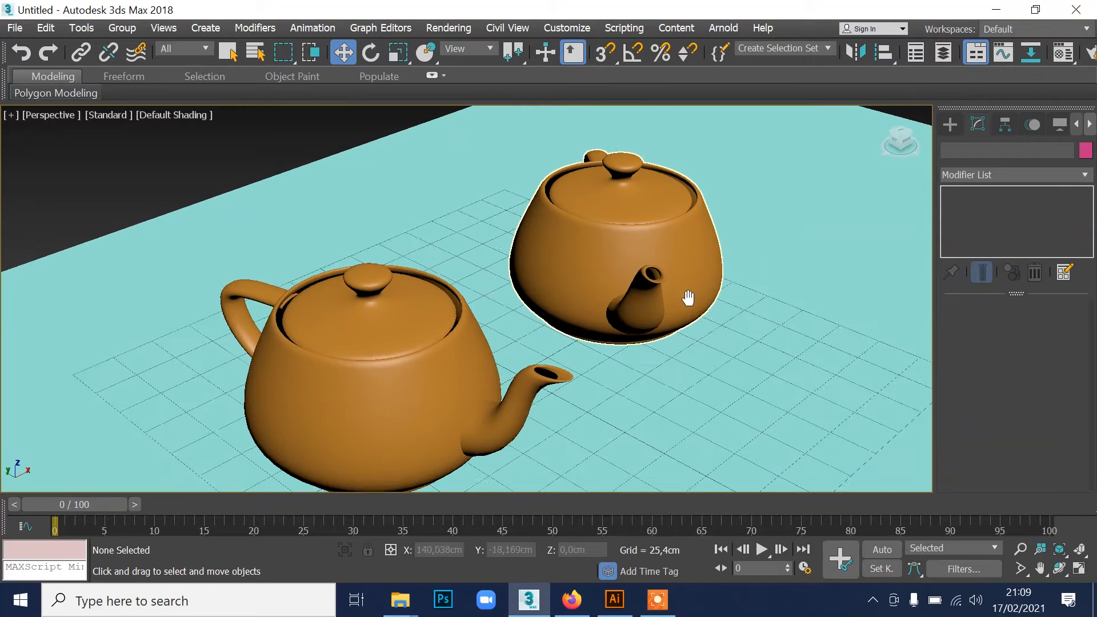
key("shift+q")
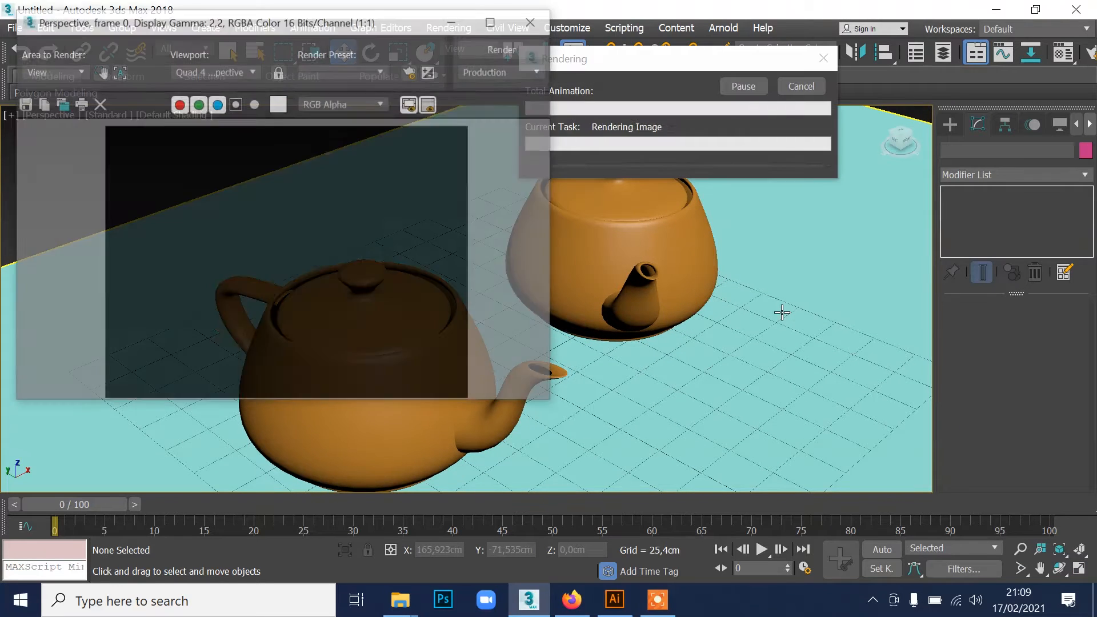
left_click(523, 27)
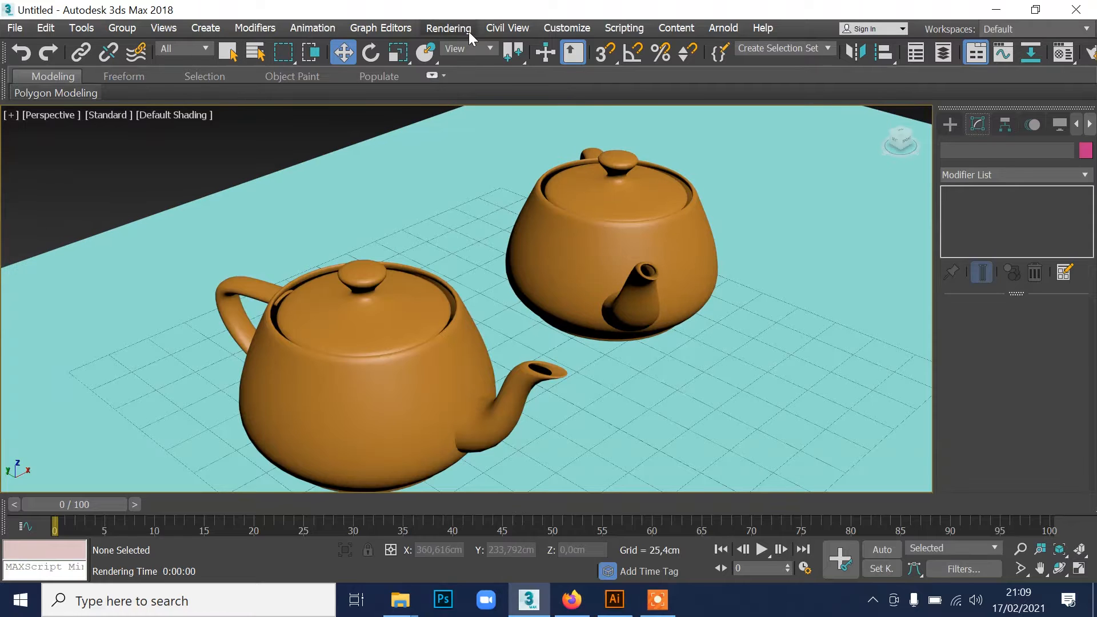
Step: Open the Compact Material Editor and assign the 01 - Default material to the front teapot
left_click(448, 28)
mouse_move(516, 412)
left_click(763, 420)
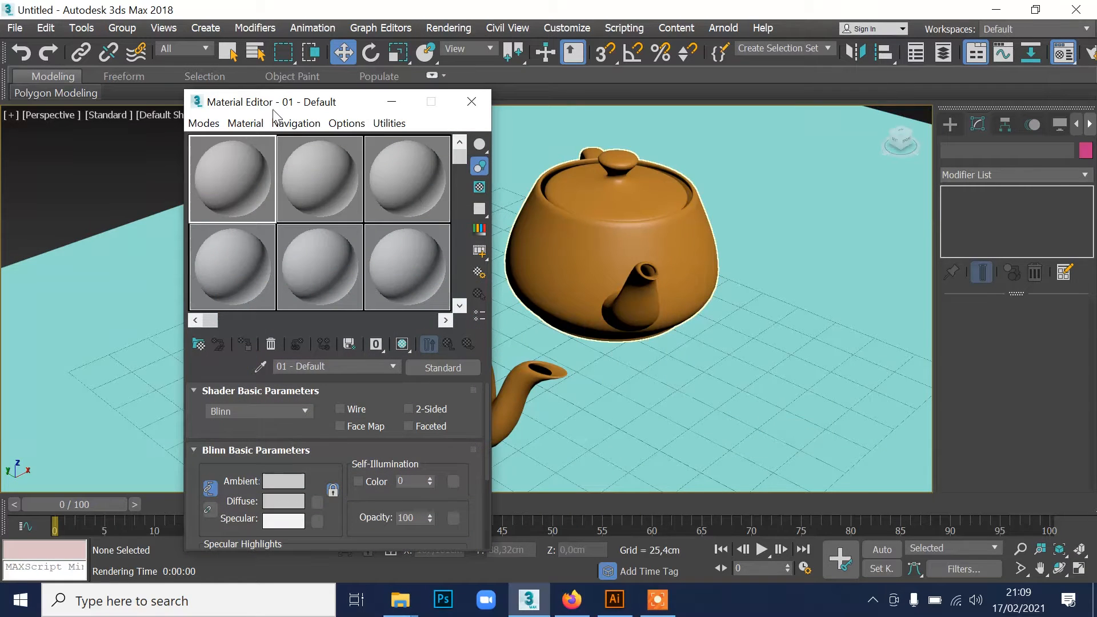
left_click_drag(272, 103, 741, 101)
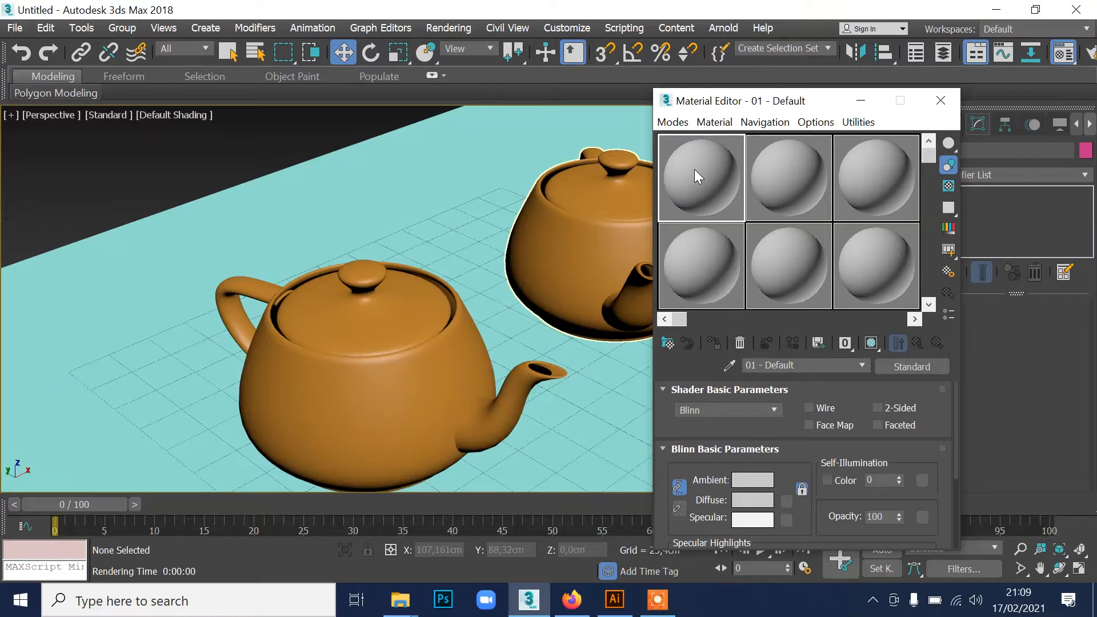
left_click(324, 385)
left_click(713, 342)
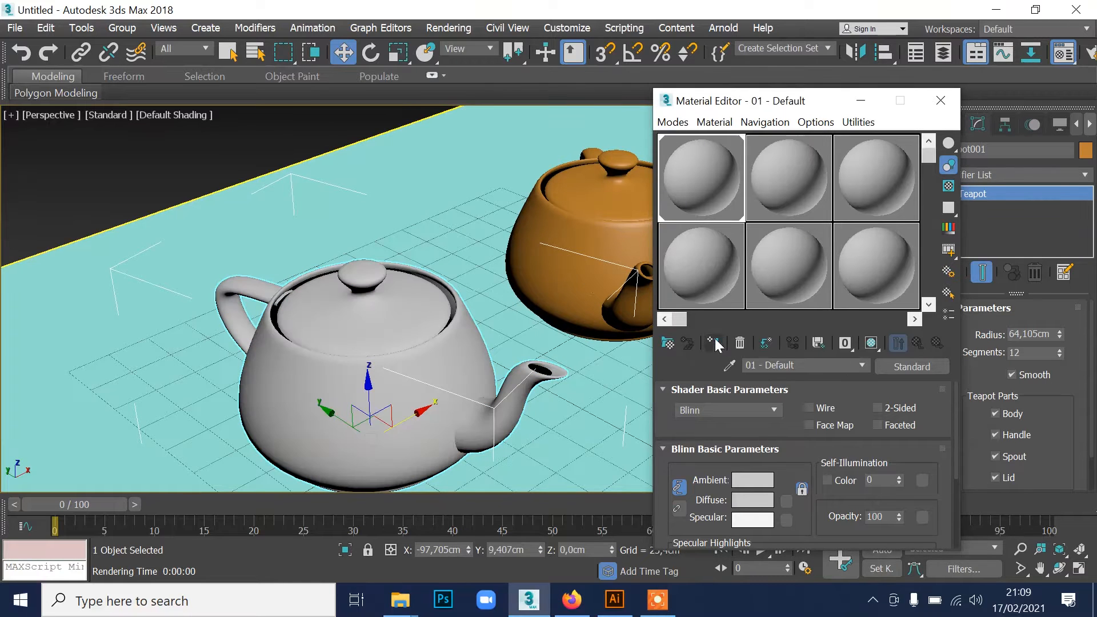
Step: Set the specular level of the 02 - Default material to 100 and assign that material to the rear teapot
left_click_drag(735, 106, 190, 100)
left_click(627, 216)
left_click(252, 180)
scroll(240, 423, "down", 5)
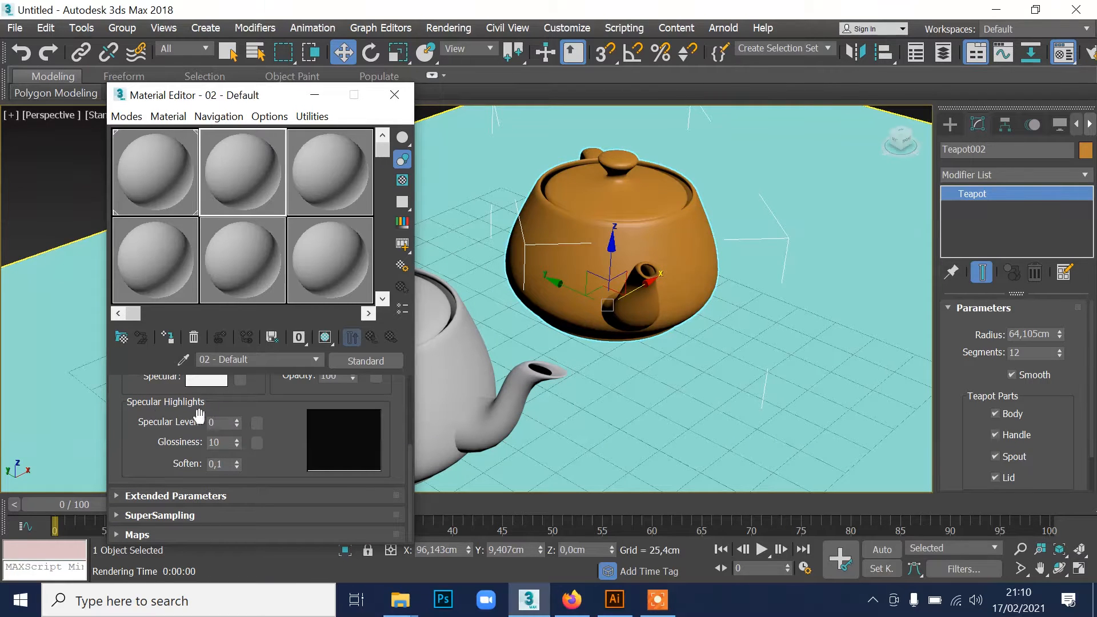
left_click_drag(236, 423, 244, 347)
mouse_move(237, 423)
left_mouse_down()
mouse_move(243, 451)
mouse_move(242, 435)
left_mouse_up()
left_click_drag(248, 157, 628, 210)
left_click_drag(223, 100, 822, 109)
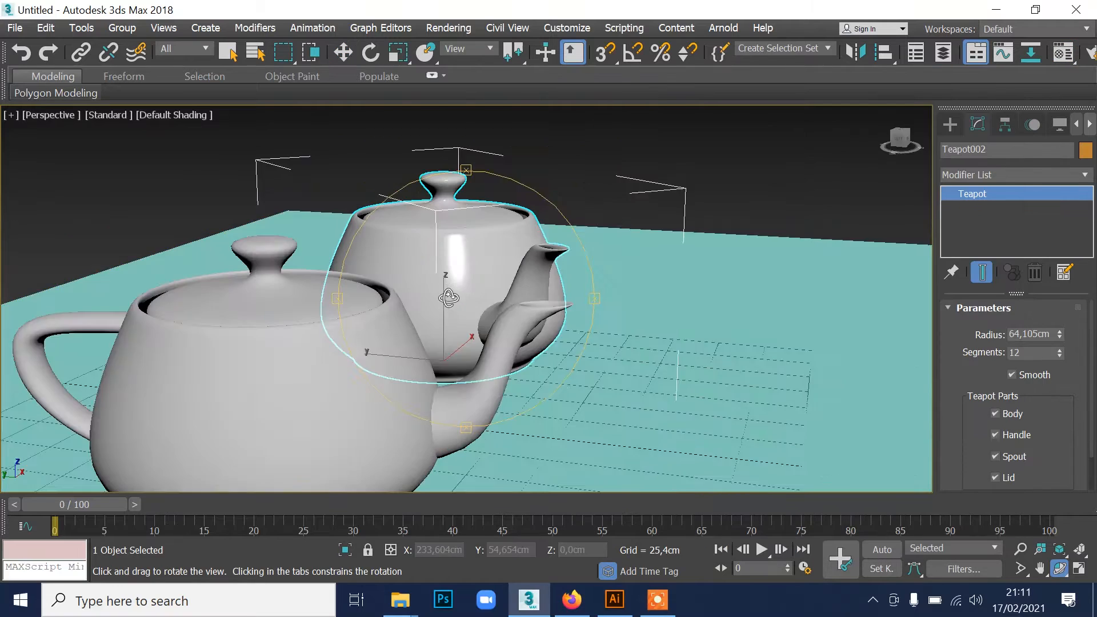
Step: Render the Perspective view to compare the highlights on the two teapots, and close the rendered frame
left_click_drag(448, 297, 511, 277)
scroll(512, 277, "up", 3)
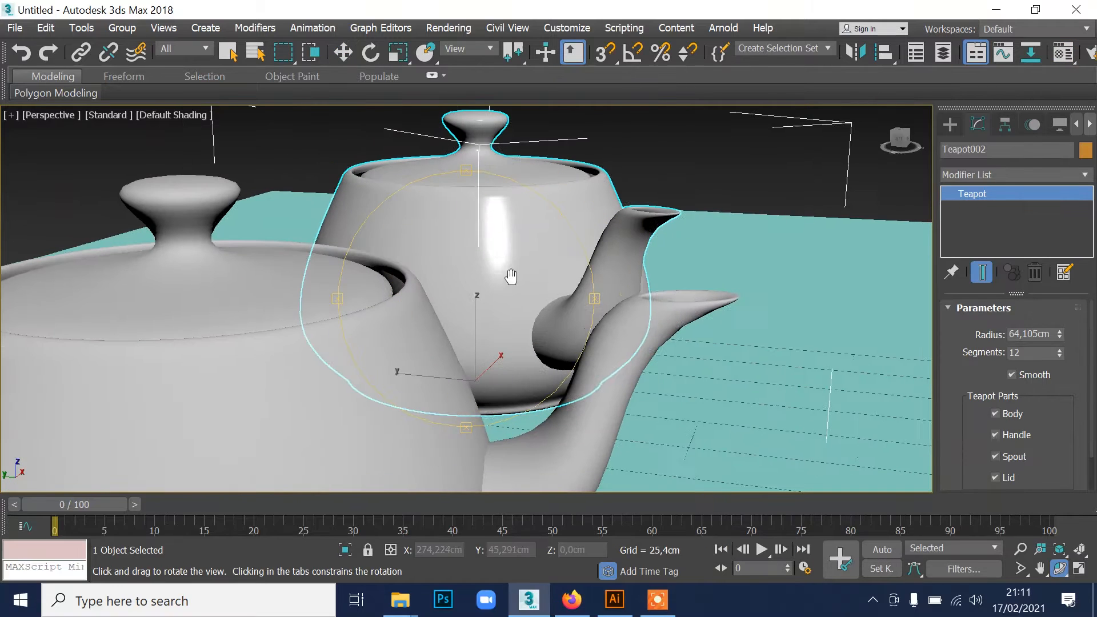
key("shift+q")
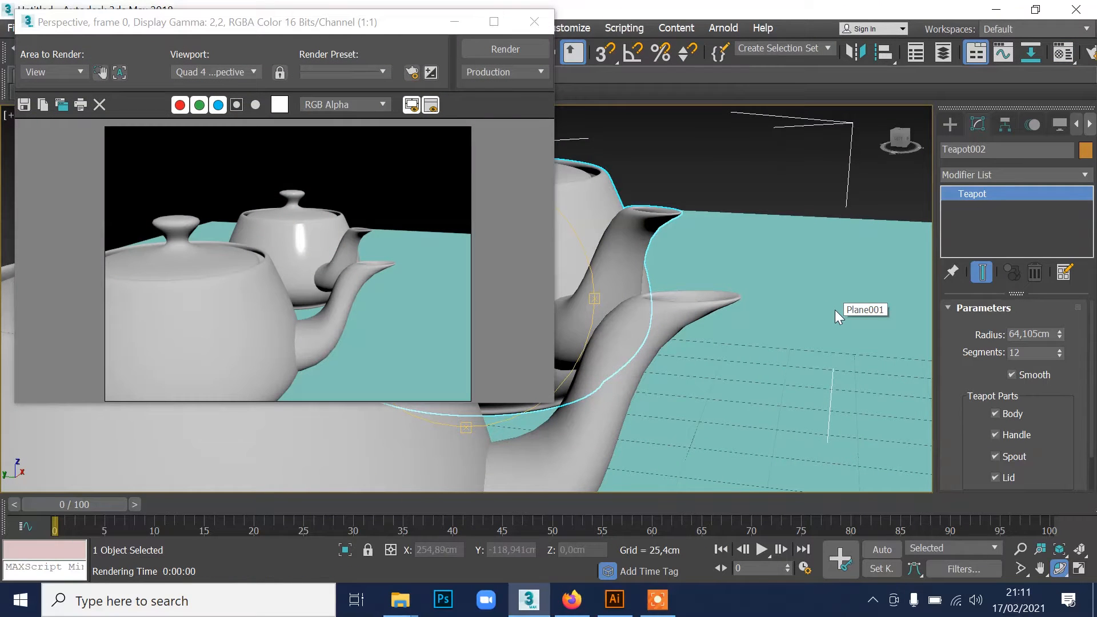
left_click(540, 20)
Step: Choose a larger widescreen output size preset in Render Setup and render the Perspective view at that size
left_click(455, 27)
left_click(485, 113)
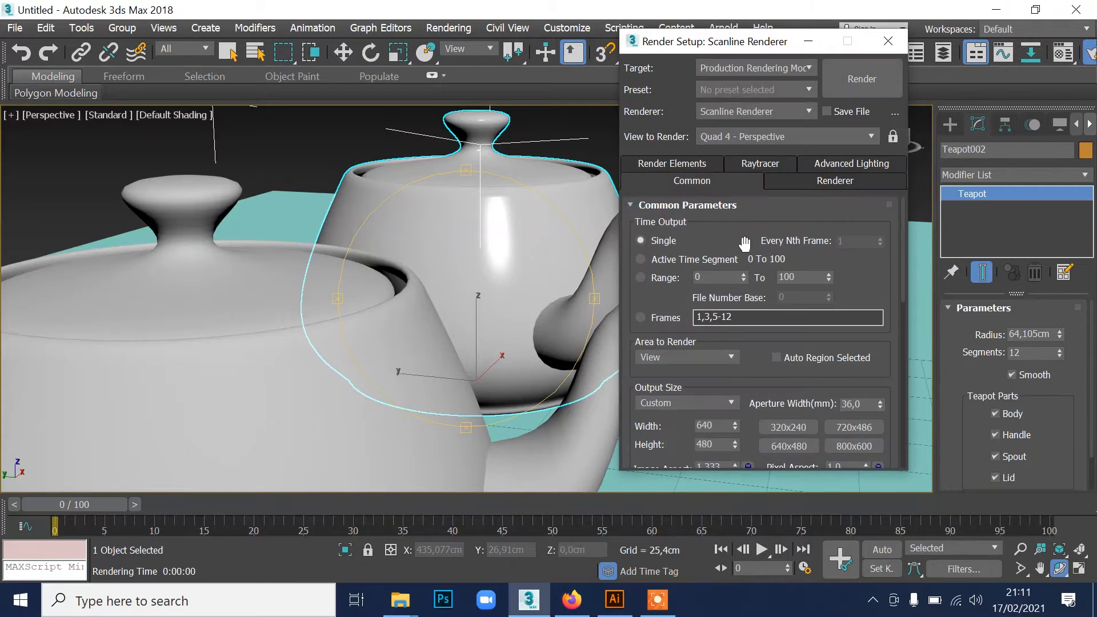
scroll(738, 239, "down", 3)
left_click(732, 302)
left_click(685, 510)
left_click(863, 80)
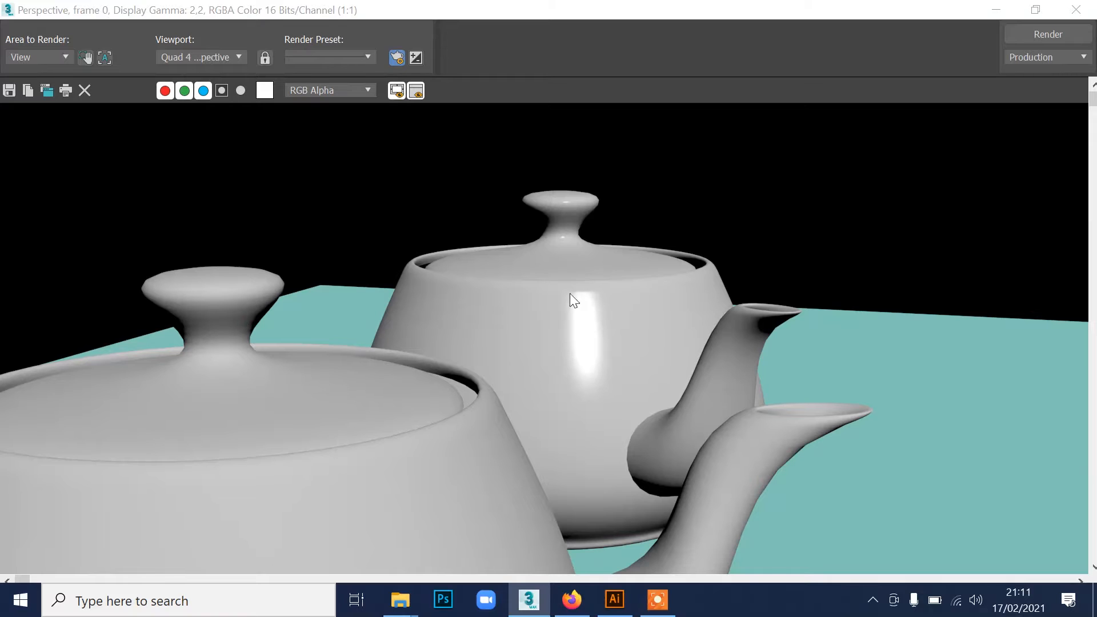
left_click(1075, 10)
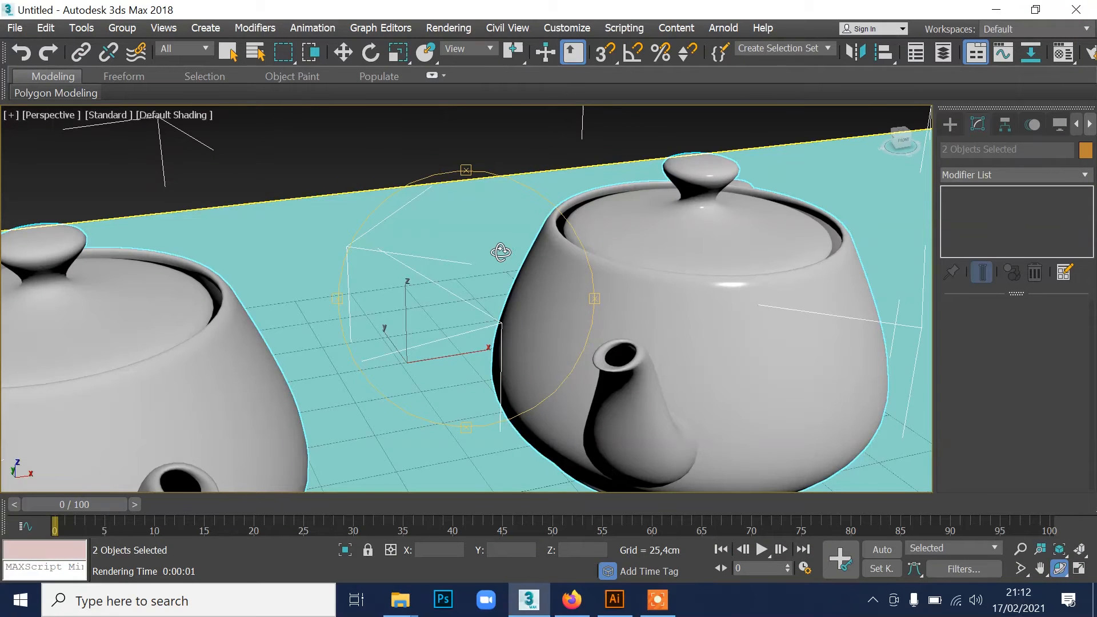
Step: Render the Perspective view with the front teapot's lid in the foreground and examine both materials
mouse_move(500, 252)
left_mouse_down()
mouse_move(551, 245)
mouse_move(502, 268)
mouse_move(492, 260)
left_mouse_up()
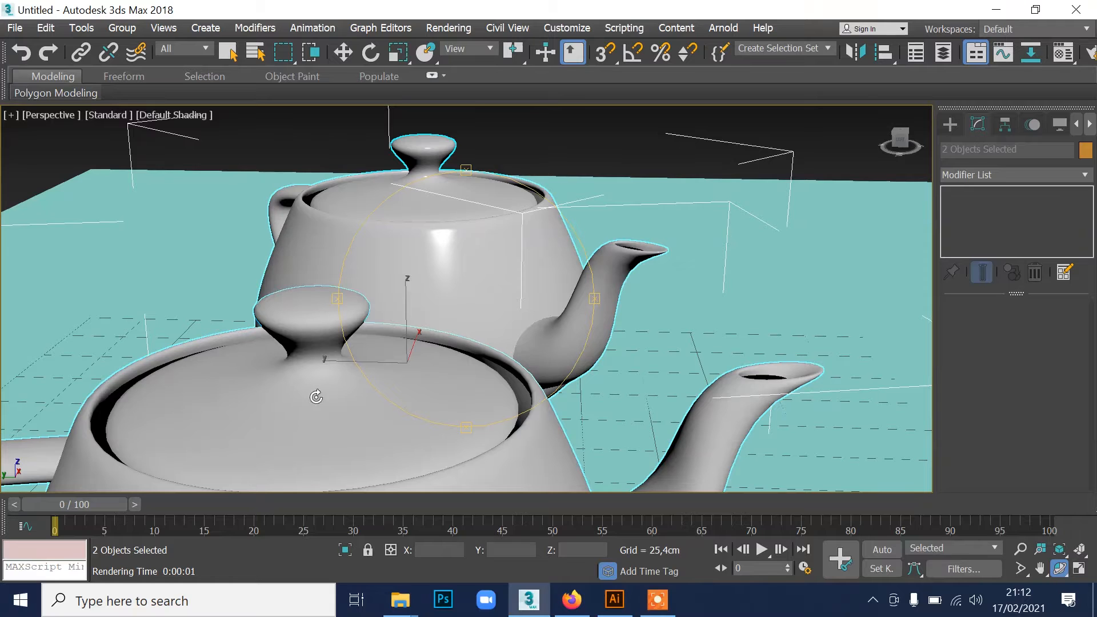
key("shift+q")
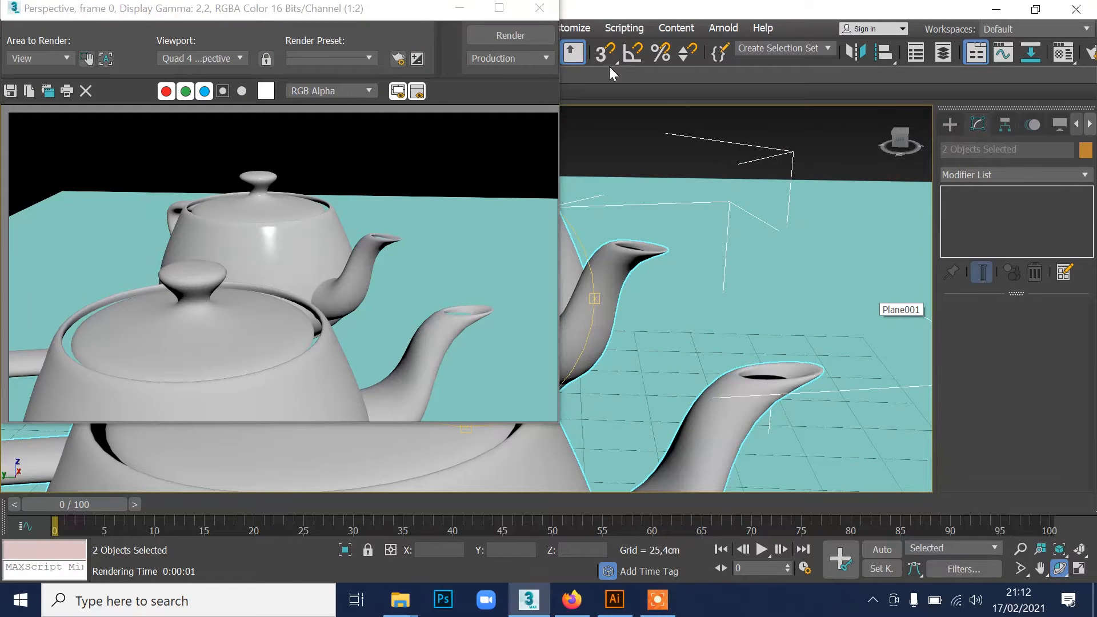
left_click(539, 8)
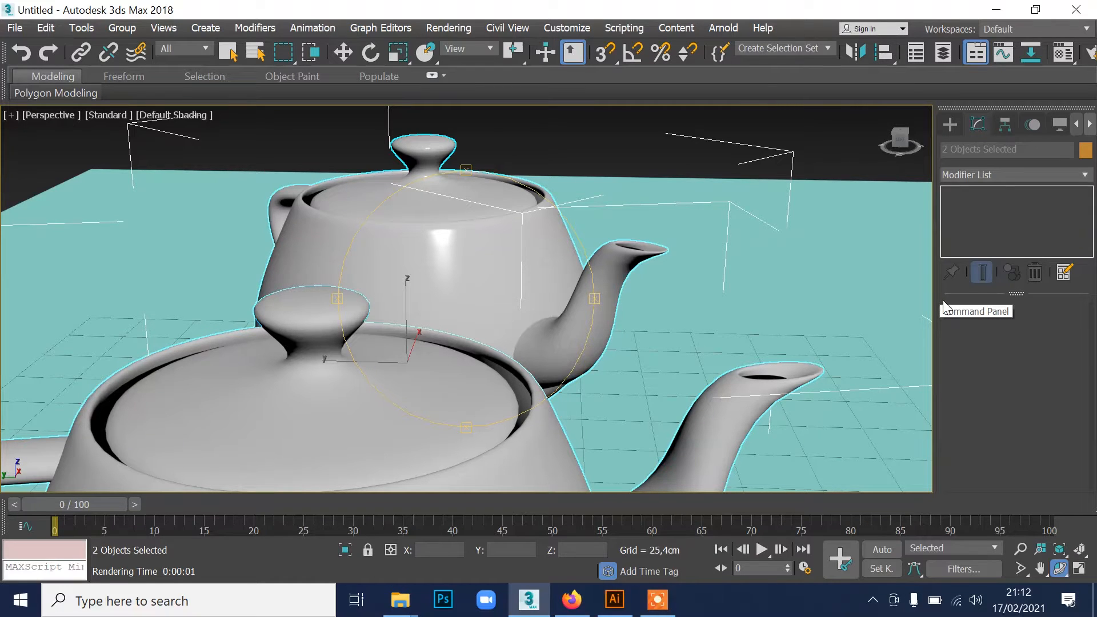
Step: Clear the selection, reopen the Material Editor and change the 01 - Default material's diffuse colour to pale yellow
left_click(570, 140)
key("m")
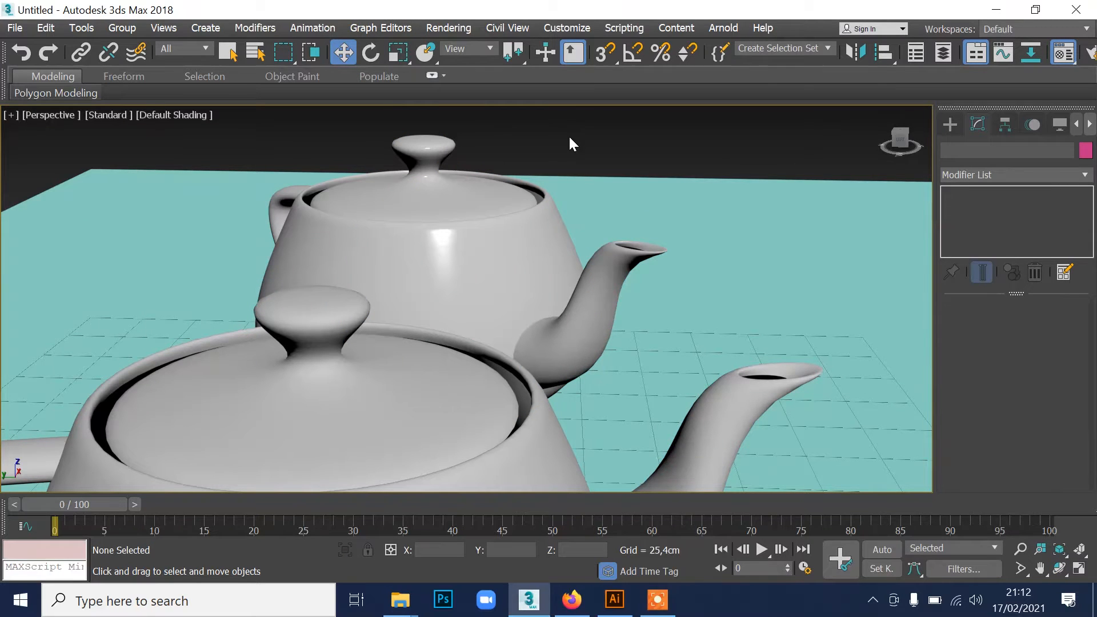
left_click_drag(657, 132, 693, 92)
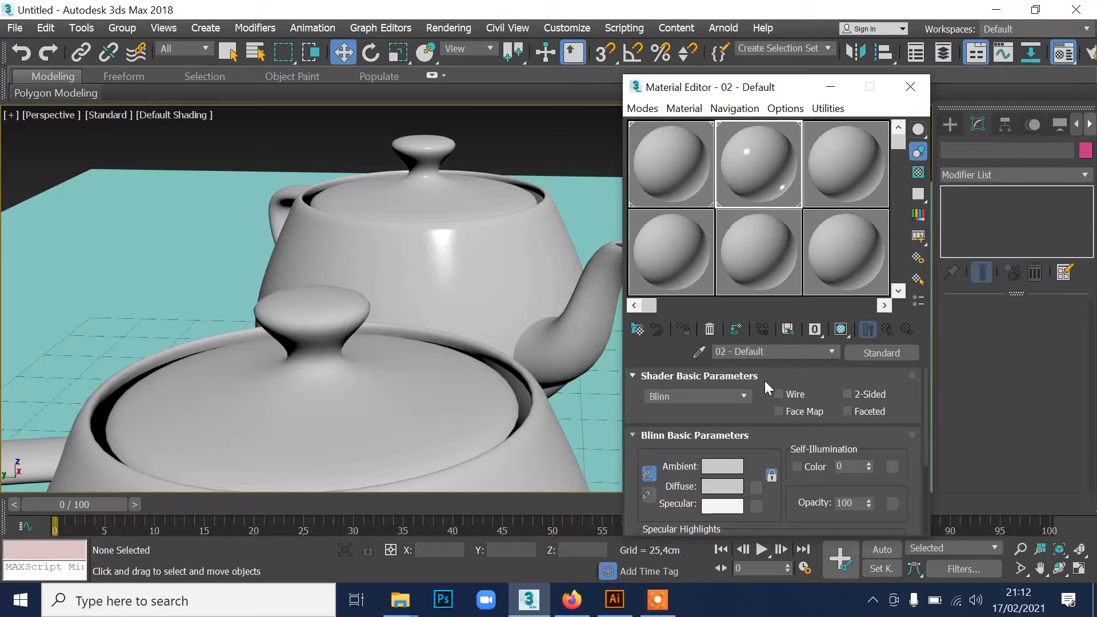
left_click_drag(757, 403, 756, 317)
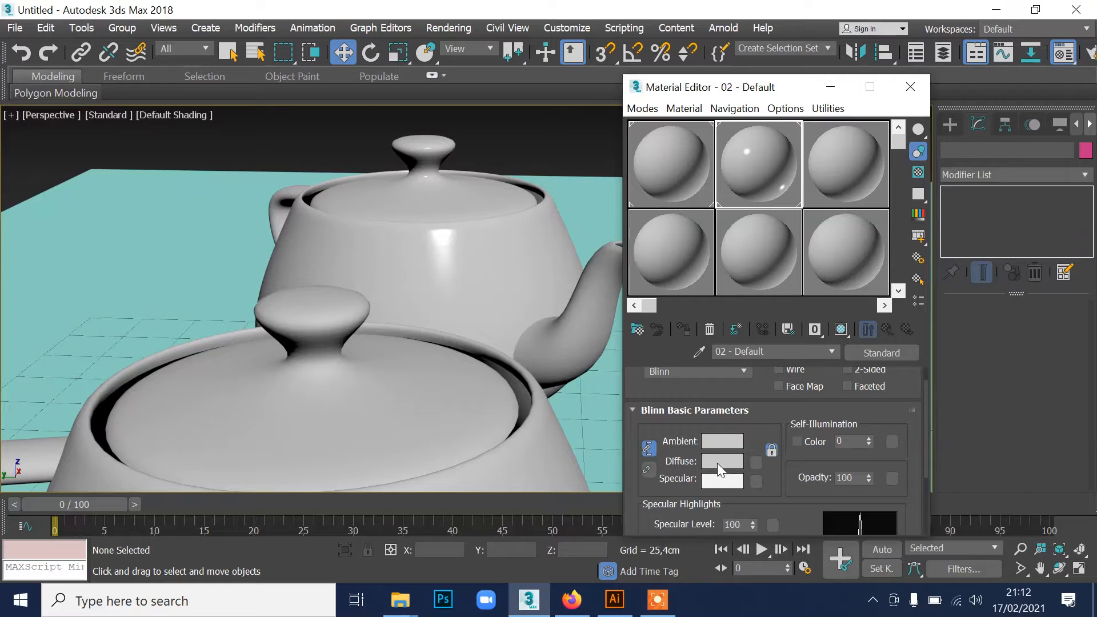
left_click(677, 152)
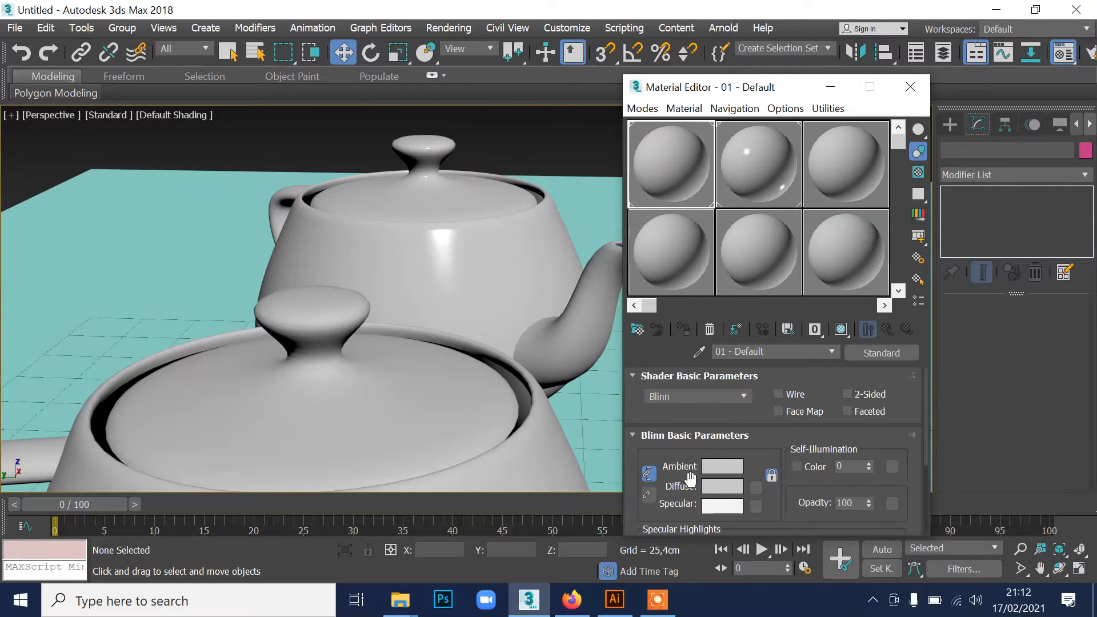
left_click(711, 490)
left_click(278, 103)
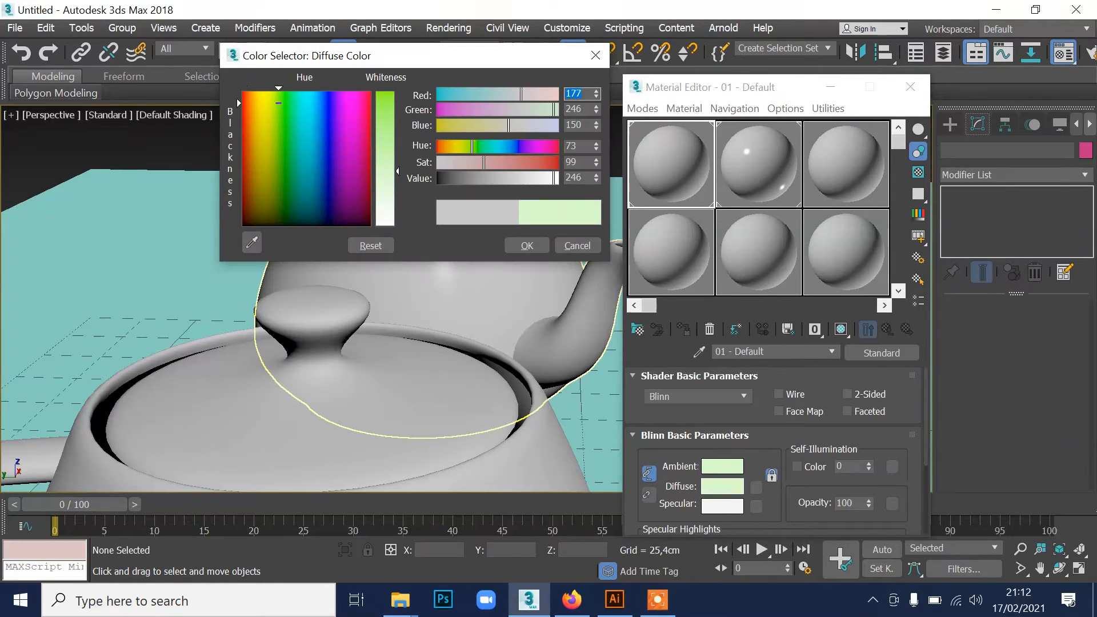
left_click_drag(278, 103, 266, 96)
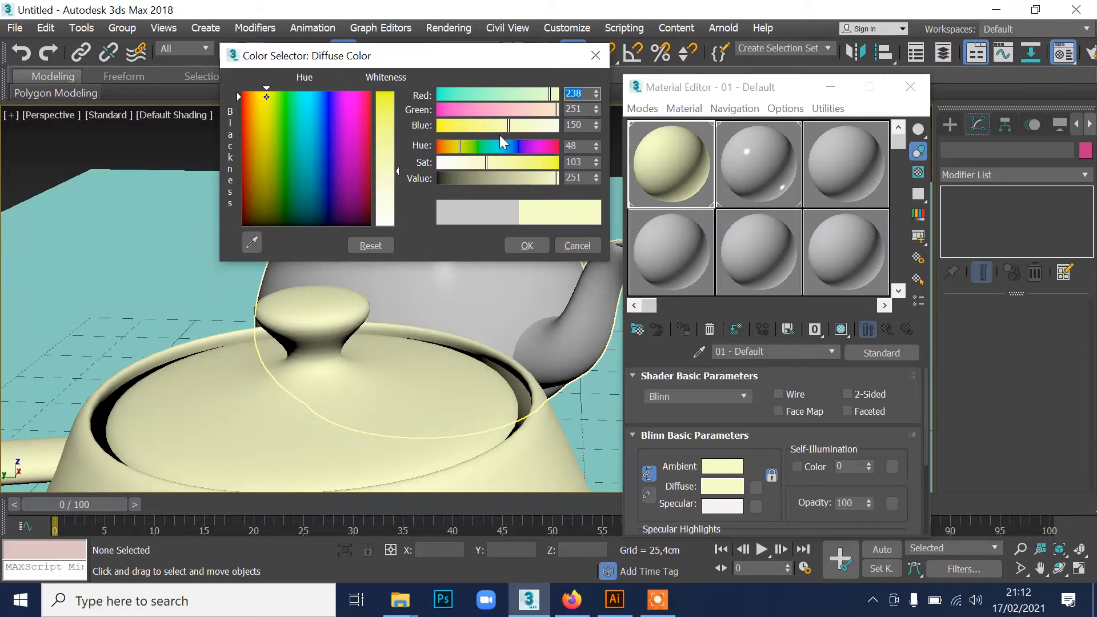
left_click(482, 125)
left_click(527, 245)
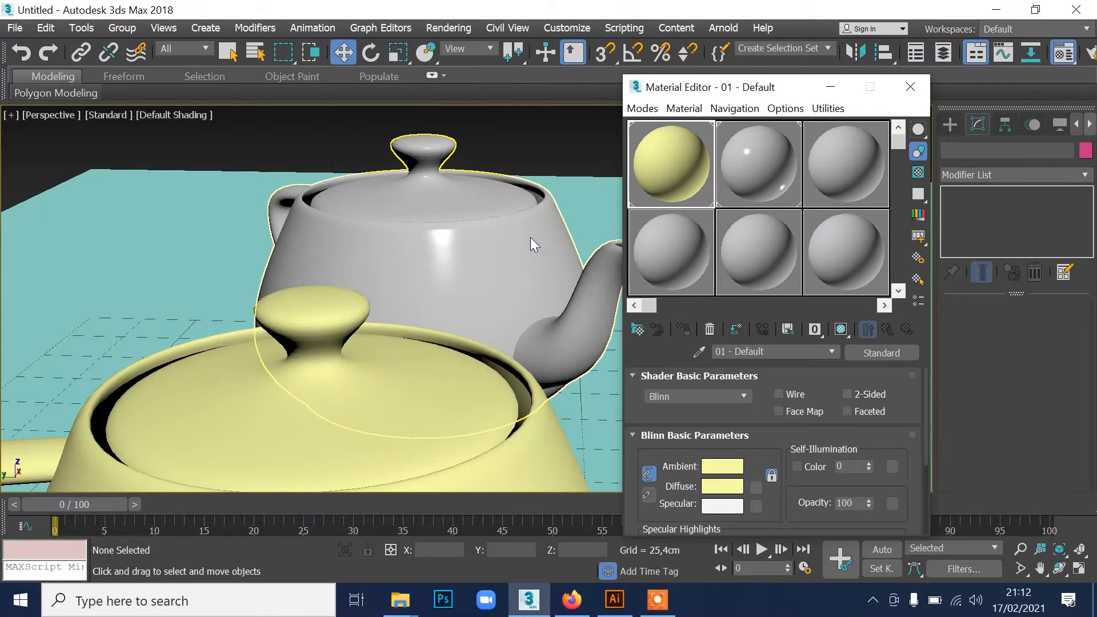
Step: Expand the Maps rollout of the 01 - Default material and look through its map slots
left_click_drag(763, 457, 759, 323)
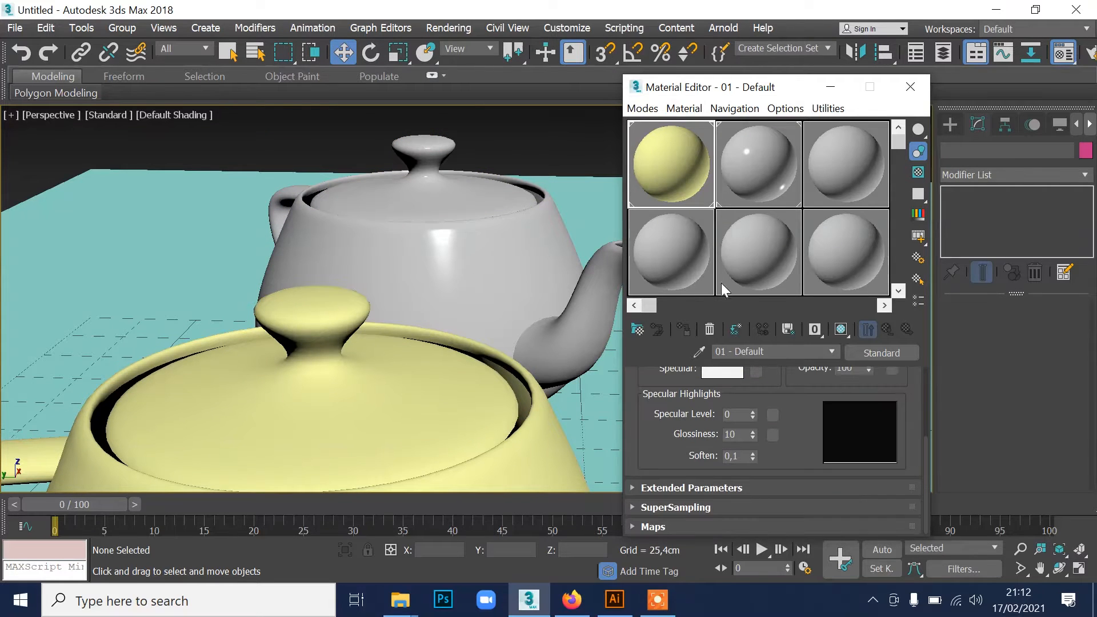
left_click(647, 527)
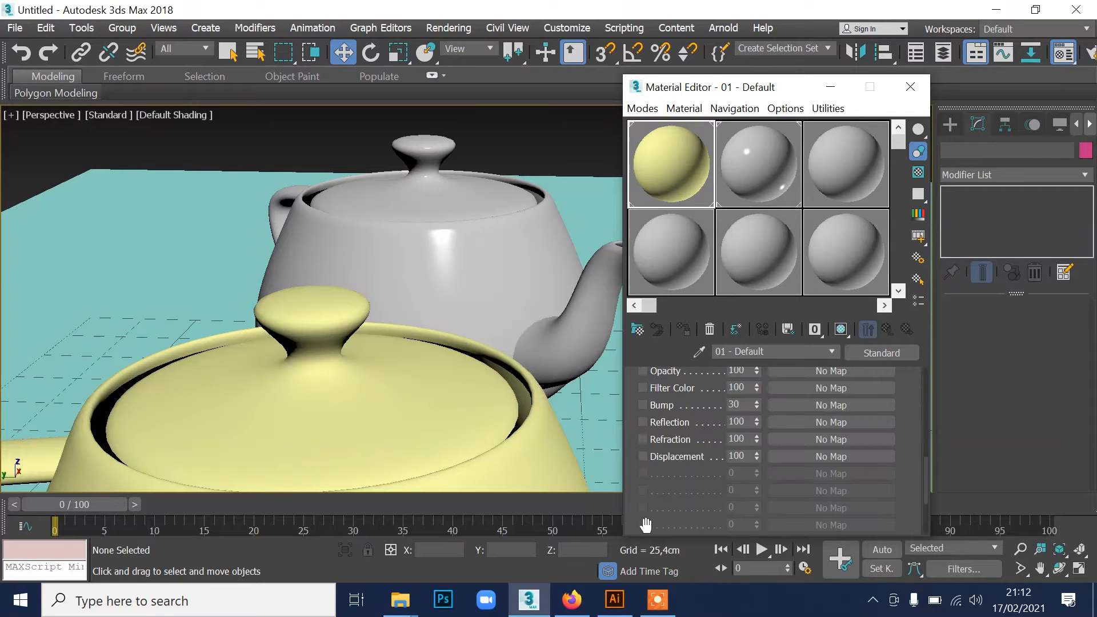
left_click_drag(908, 389, 908, 577)
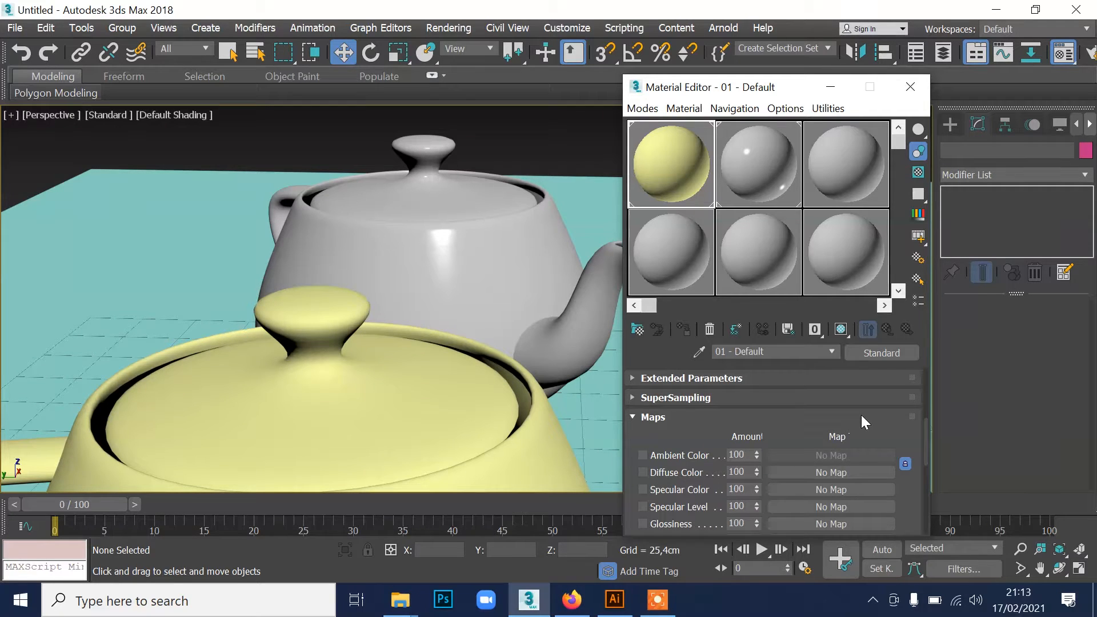
Step: Show the 02 - Default material's map slots, look at the map types offered for Reflection, and close the browser without choosing one
left_click(767, 143)
left_click_drag(759, 428, 770, 259)
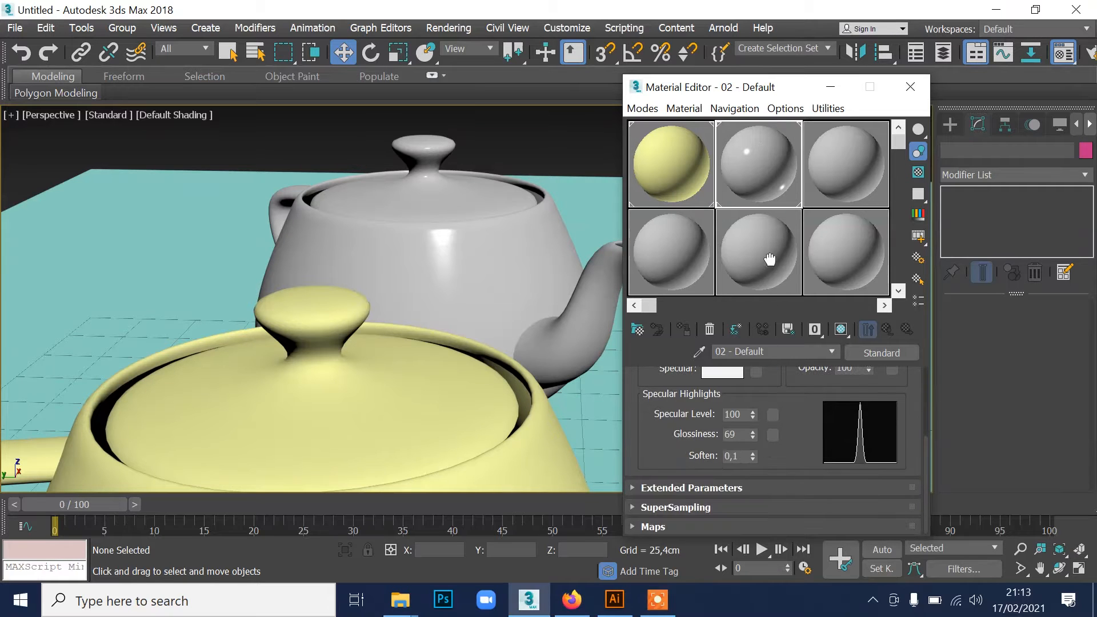
left_click(639, 526)
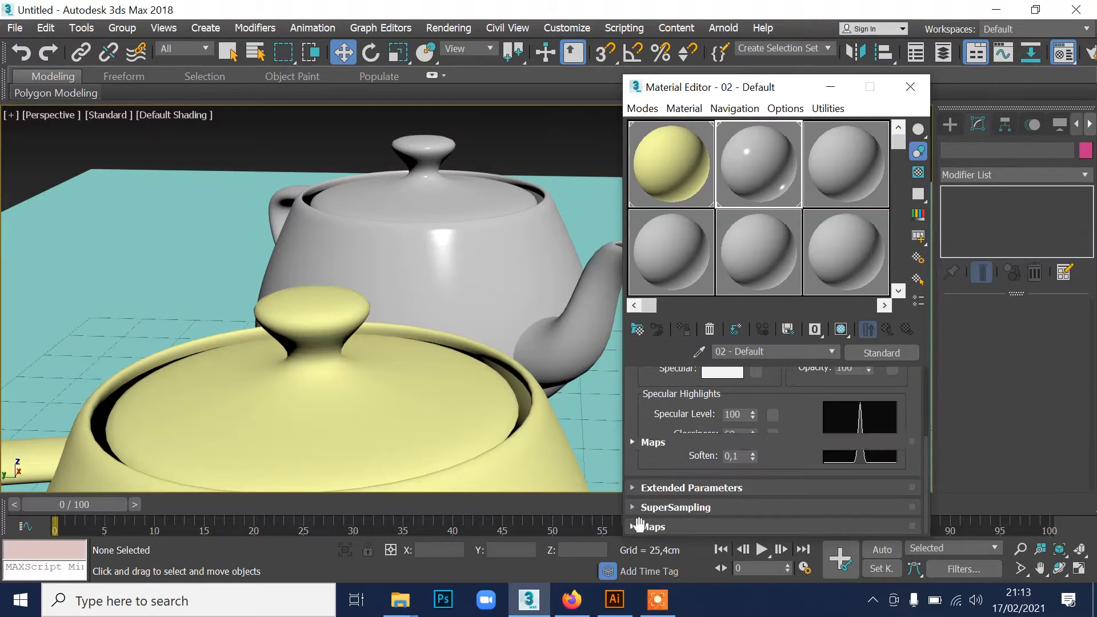
left_click_drag(906, 392, 905, 531)
scroll(691, 448, "down", 5)
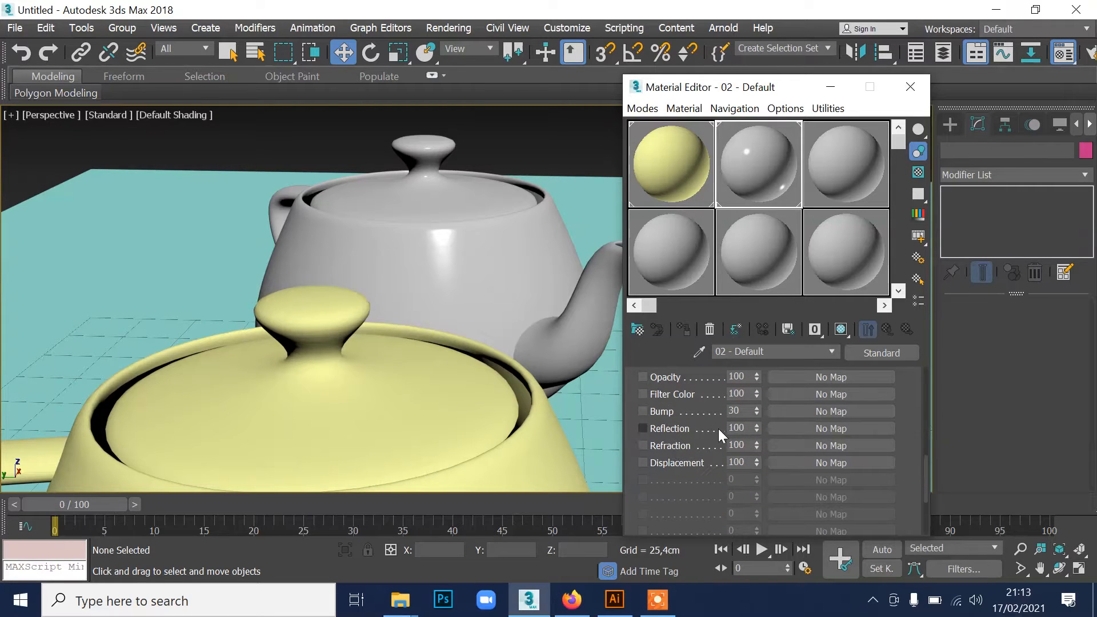
left_click(813, 429)
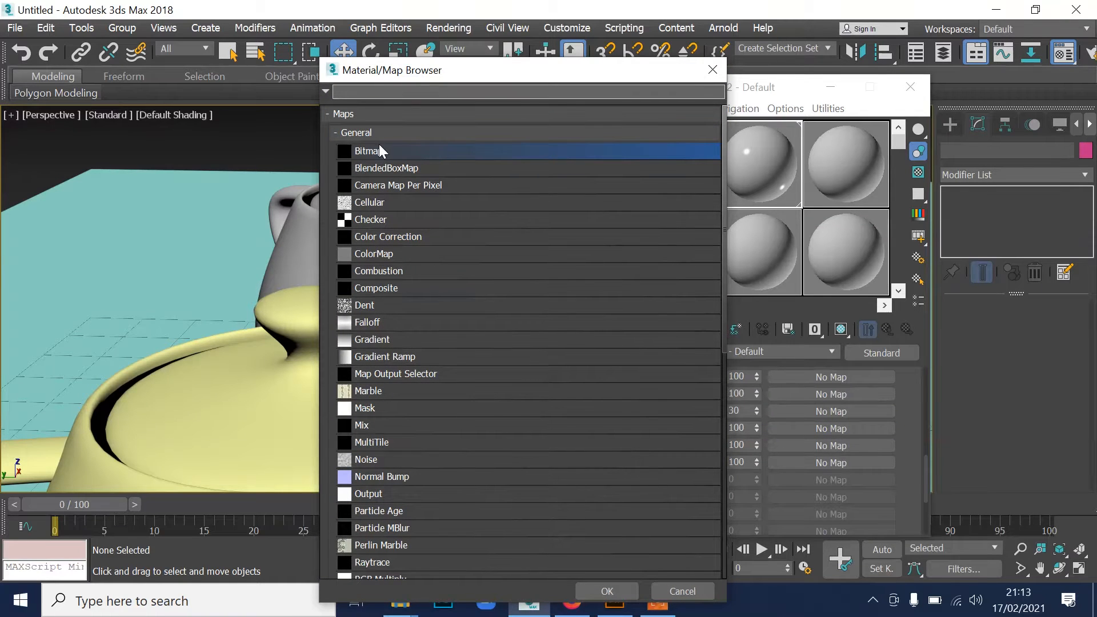
left_click(713, 68)
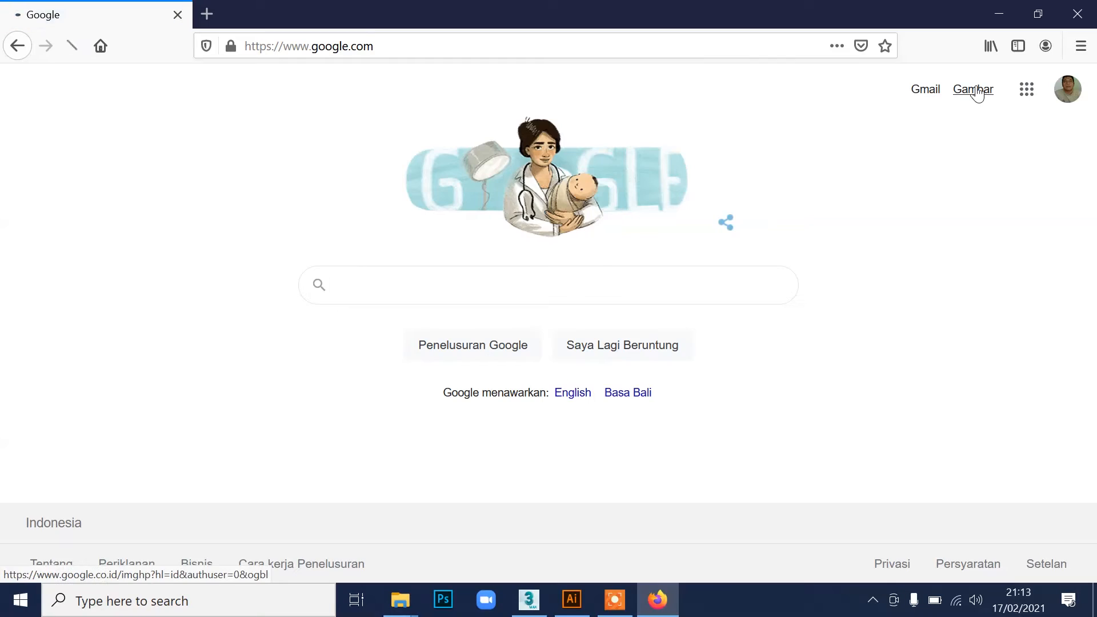
Step: In the Firefox browser, search Google Images for "reflection texture"
left_click(975, 90)
left_click(364, 308)
type("reflec")
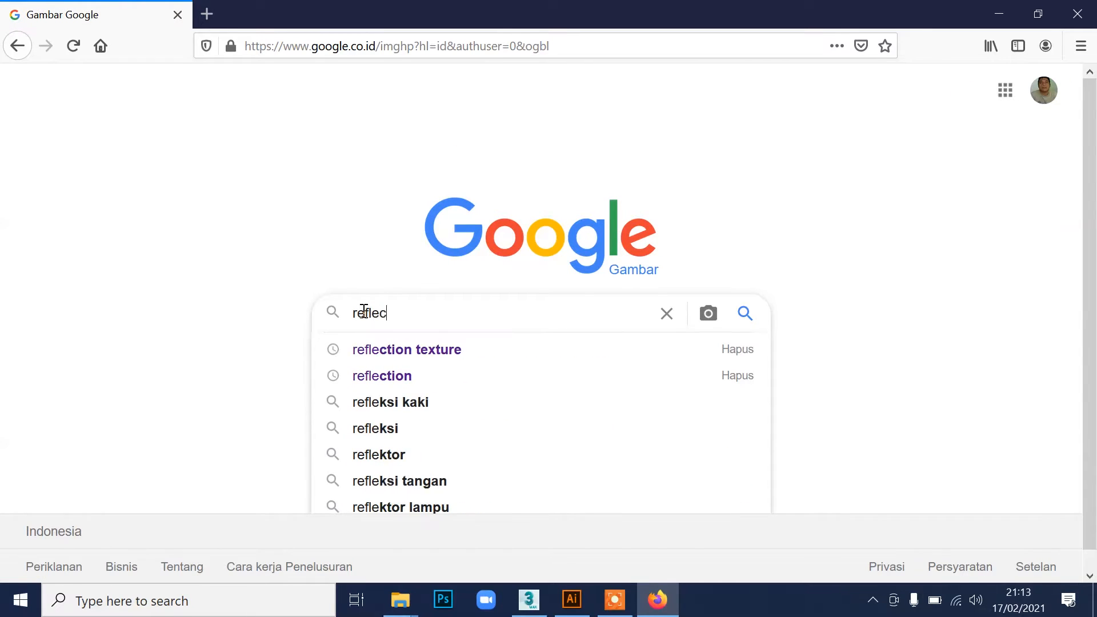
type("tion texture")
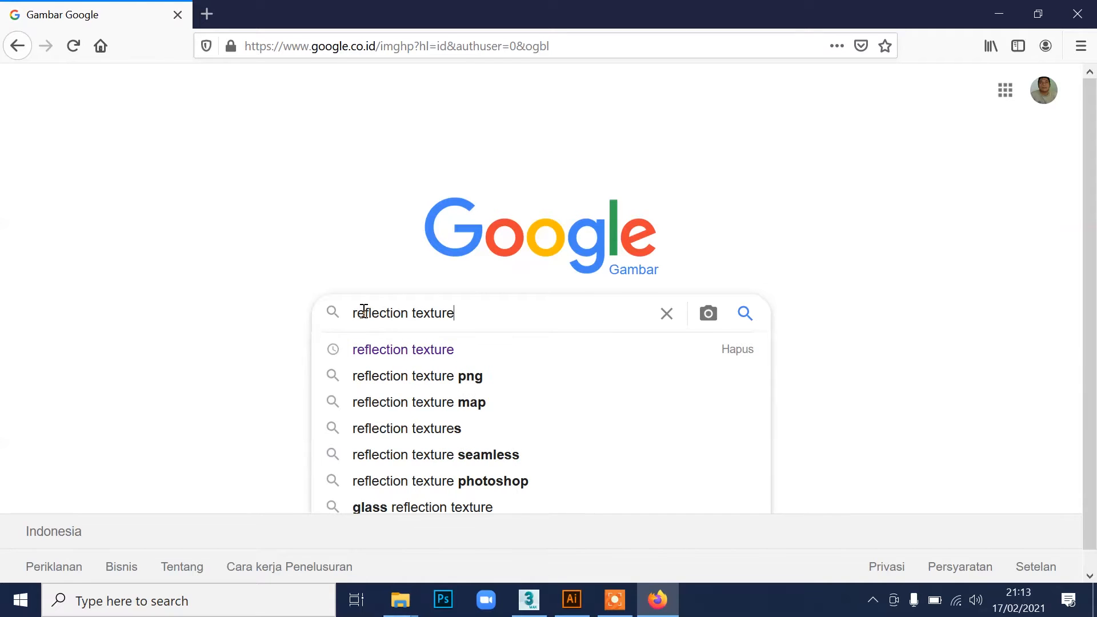
key("Return")
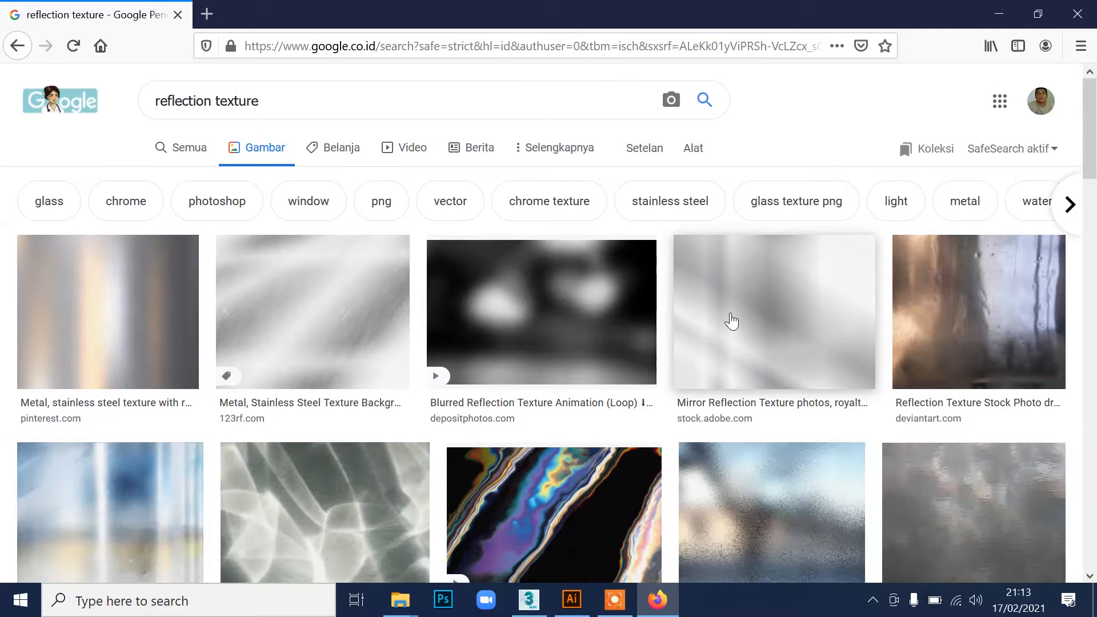
Step: Browse the reflection texture results, preview the Mirror Reflection Texture image and look through its related images
scroll(309, 377, "down", 3)
scroll(811, 400, "up", 3)
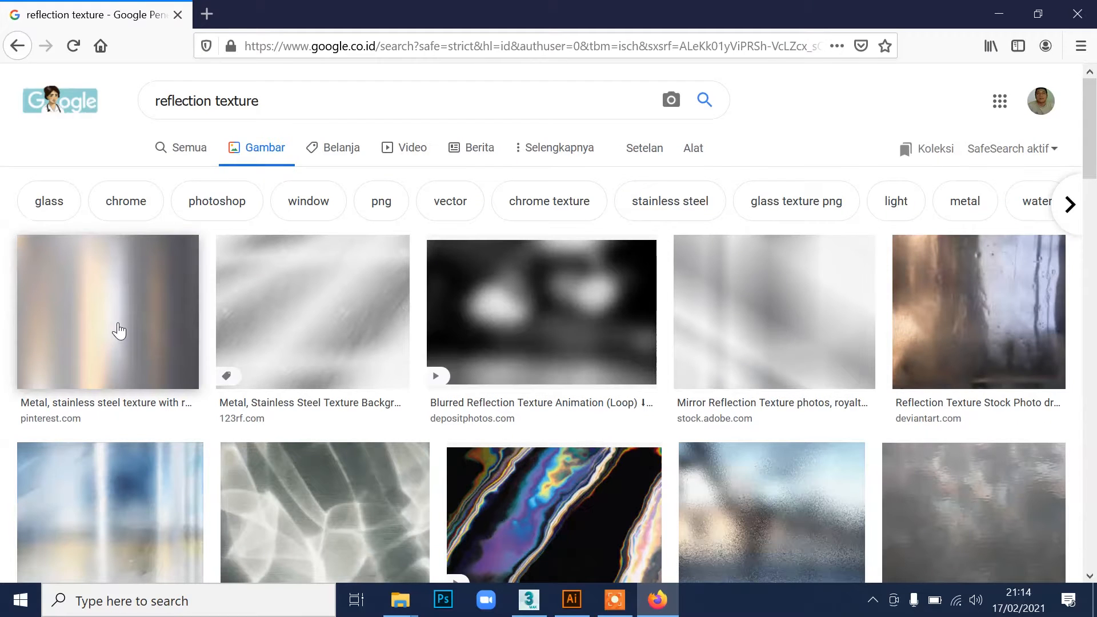
left_click(728, 326)
scroll(937, 314, "down", 5)
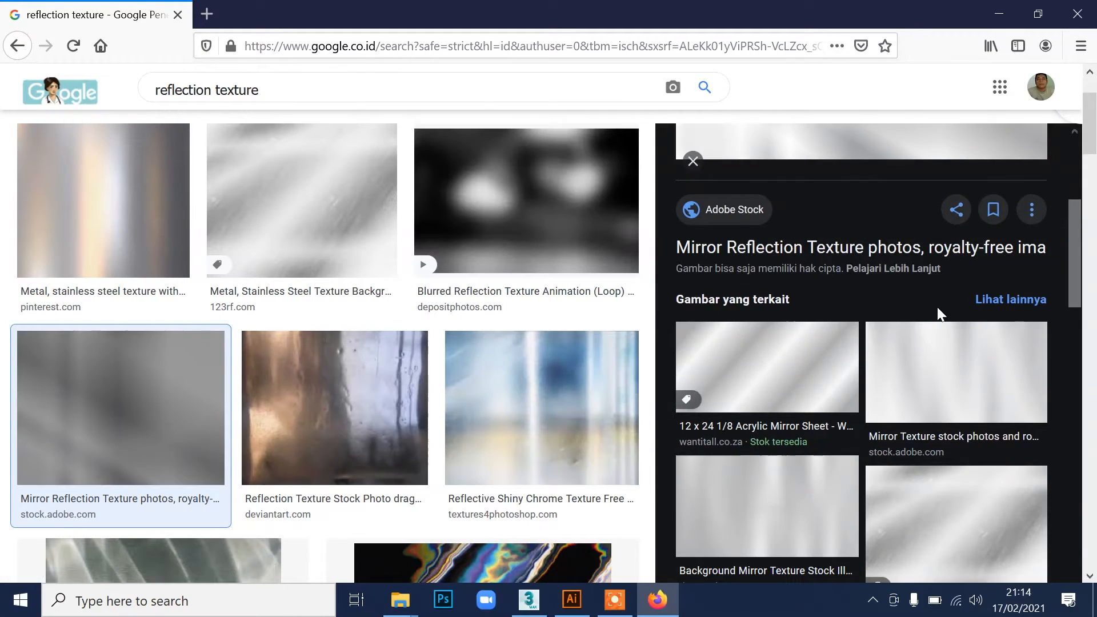
scroll(821, 347, "down", 5)
scroll(549, 447, "down", 8)
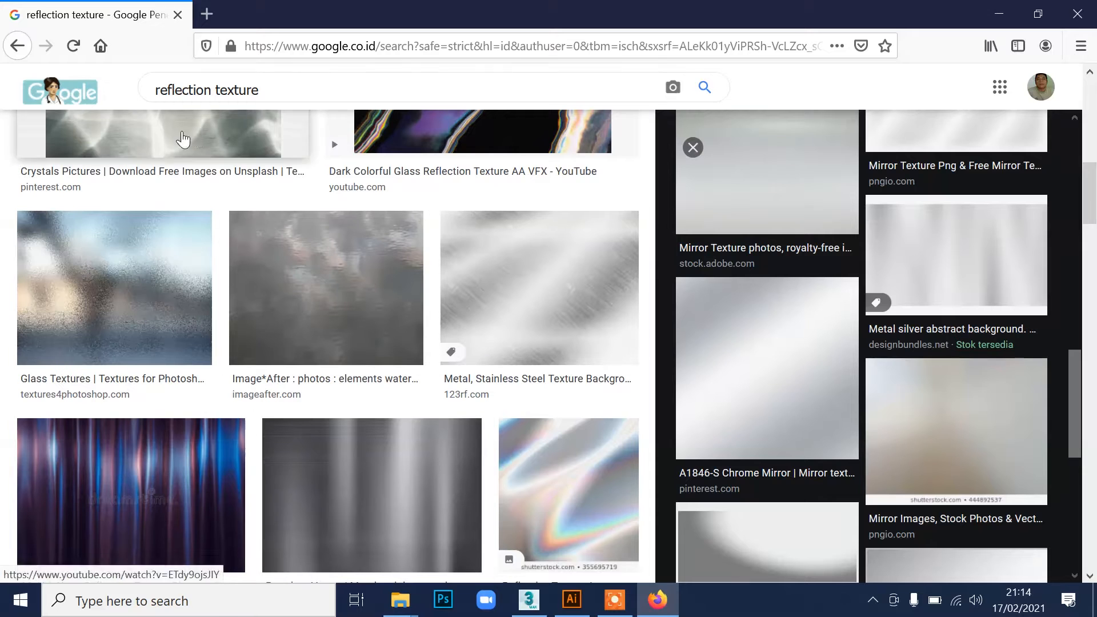
Step: Refine the image search to "chrome reflection texture" and preview the Shiny Chrome Texture Free (Metal) result
left_click(157, 86)
type("chrome")
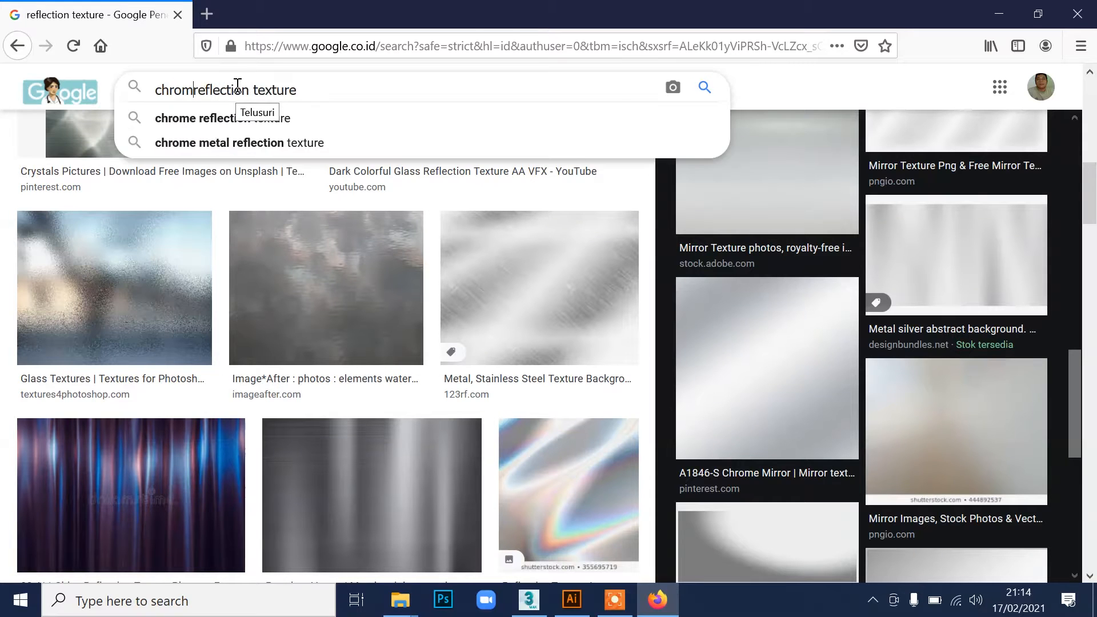
key("Return")
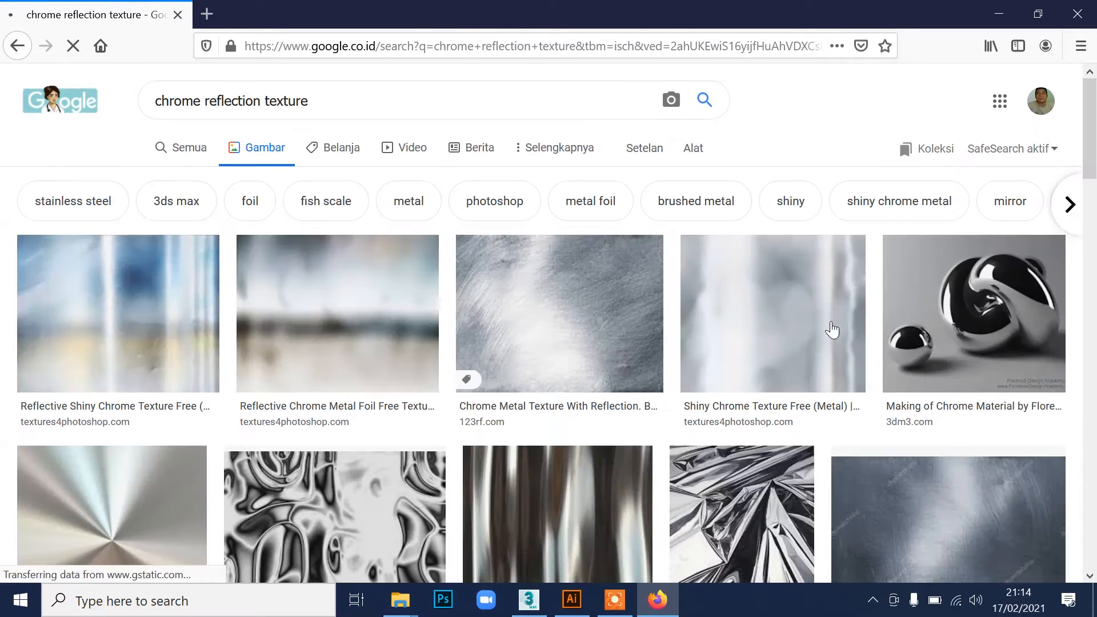
left_click(772, 321)
scroll(899, 309, "down", 5)
scroll(899, 309, "up", 5)
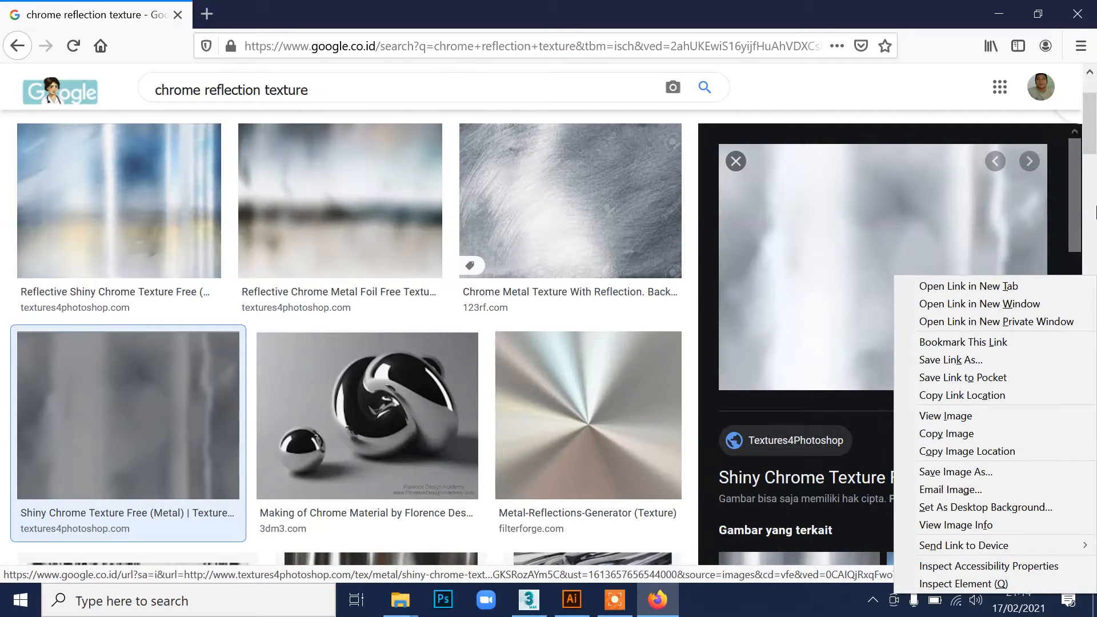
Step: Save the previewed shiny chrome image in the Texturing folder as reflections-chrome, replacing the existing file
left_click(1085, 127)
right_click(966, 224)
left_click(975, 420)
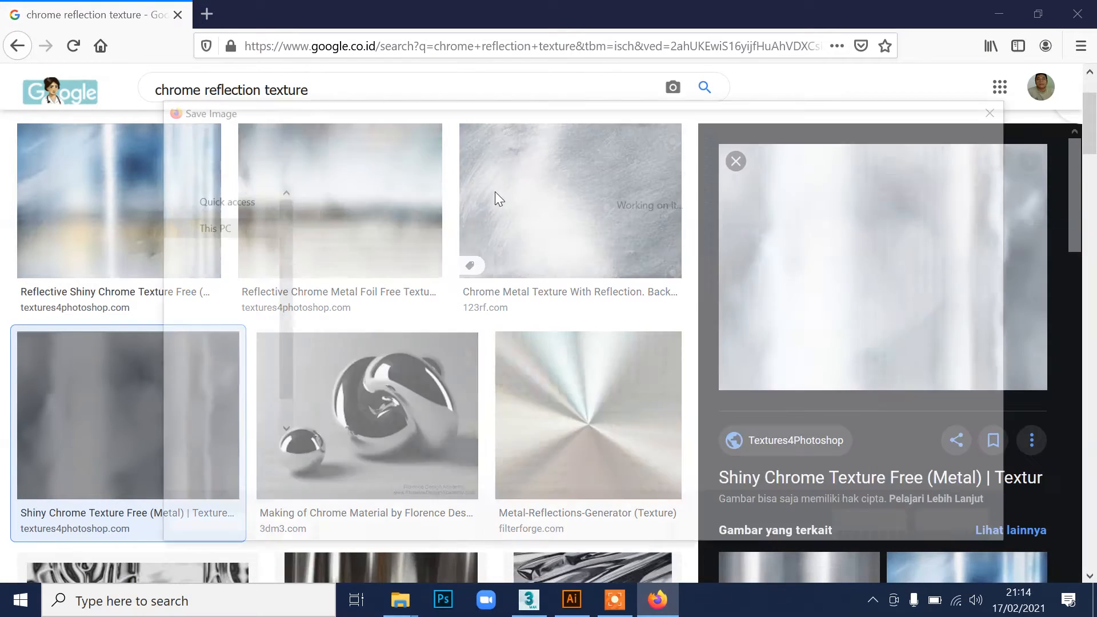
scroll(522, 421, "down", 5)
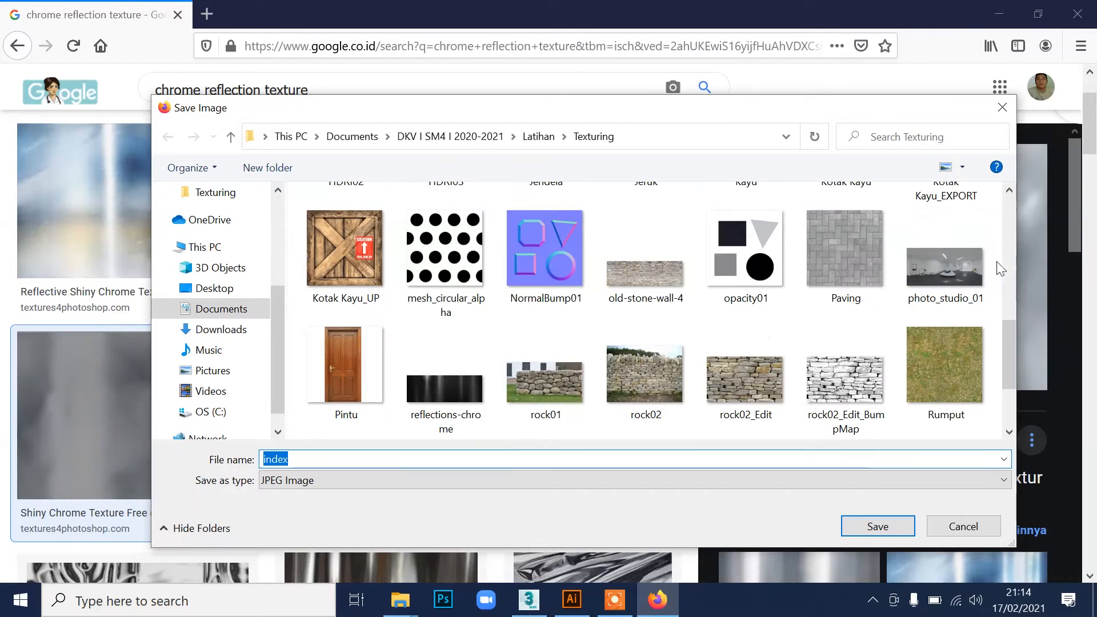
scroll(522, 399, "down", 1)
left_click(446, 286)
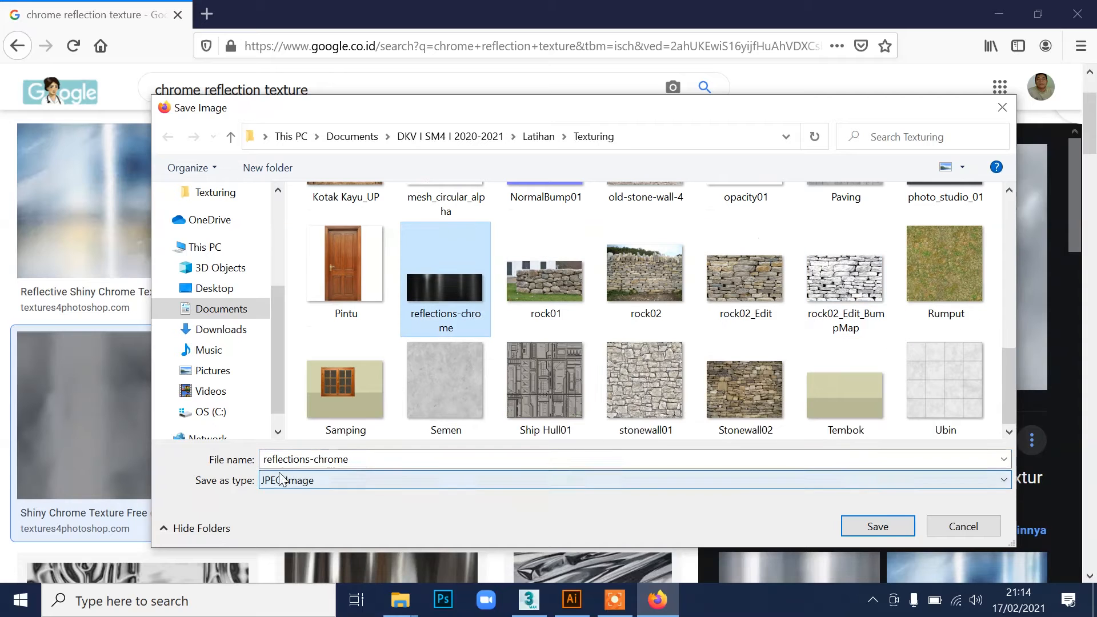
left_click(875, 526)
left_click(588, 301)
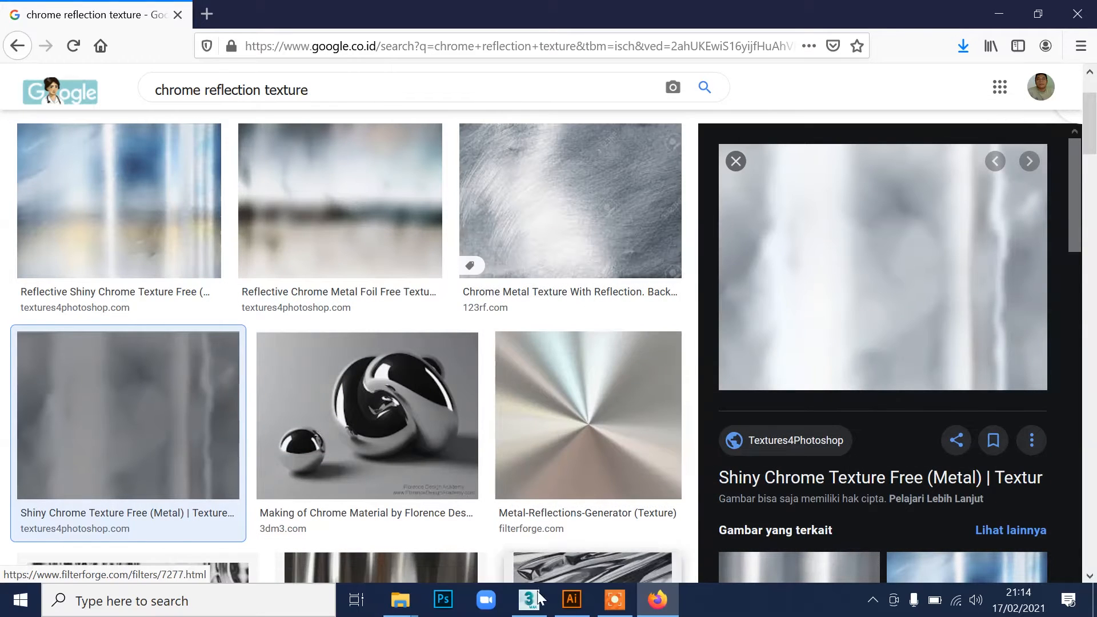
Step: Preview the Chrome curtain (Texture) result and save its image in the Texturing folder as Ref_02
scroll(400, 343, "down", 5)
left_click(330, 367)
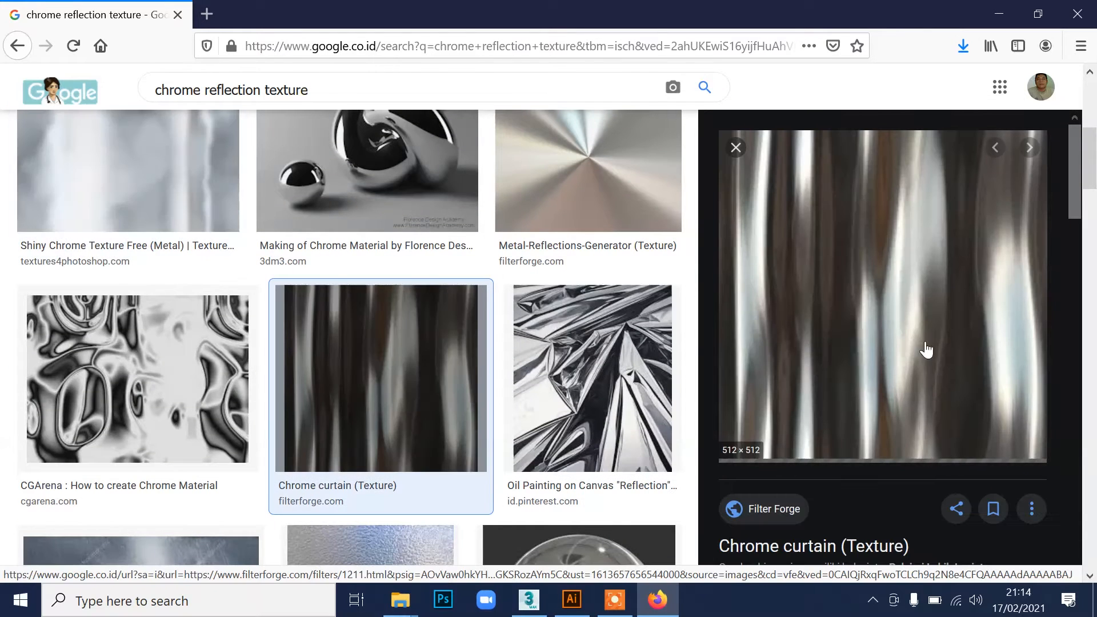
right_click(891, 353)
left_click(955, 218)
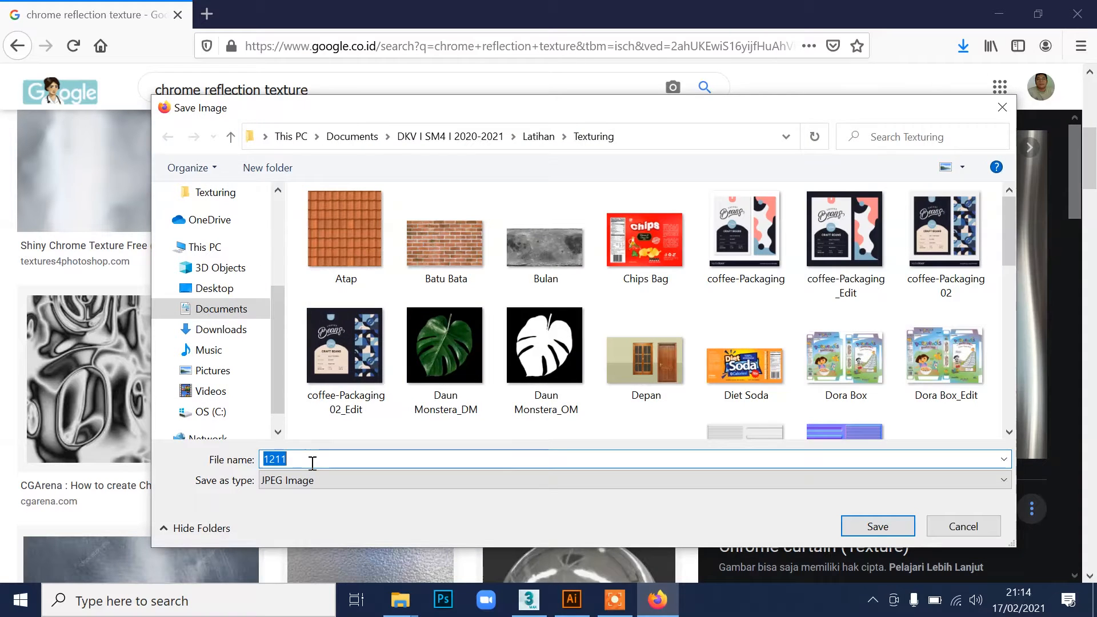
type("Ref_0")
type("1")
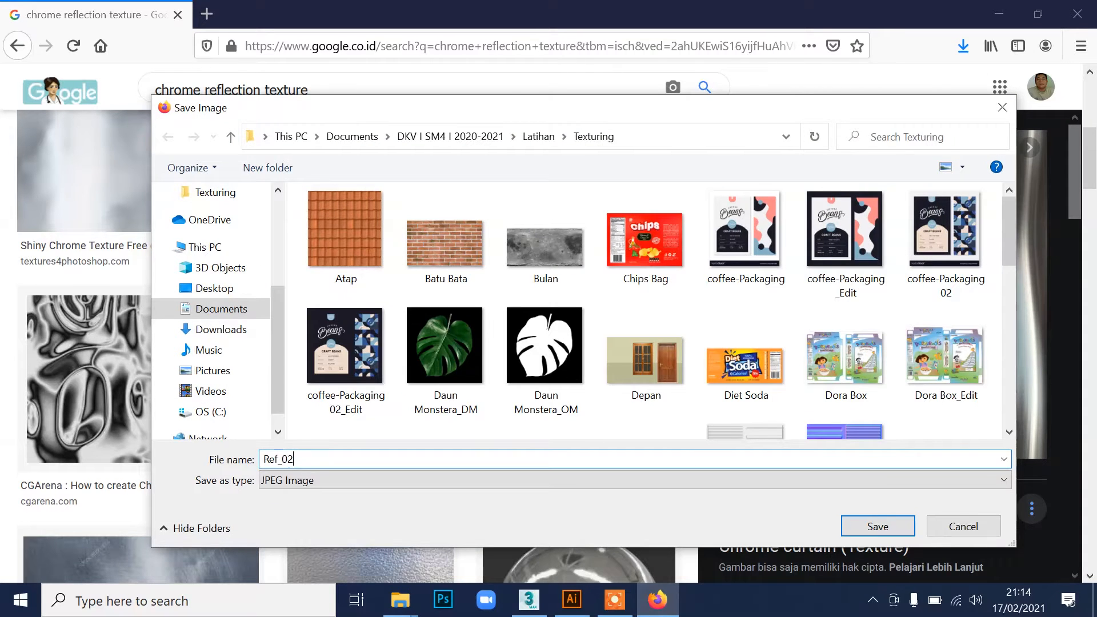
left_click(874, 526)
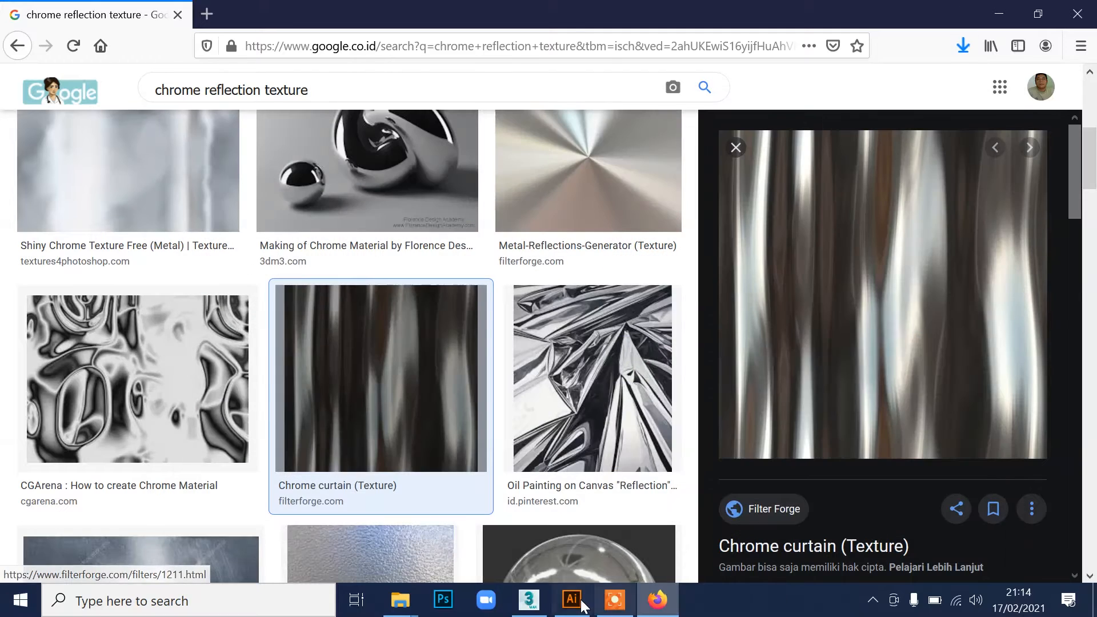
Step: Switch back to 3ds Max and assign the reflections-chrome image as a Bitmap in the 02 - Default material's Reflection slot
left_click(399, 599)
left_click(528, 599)
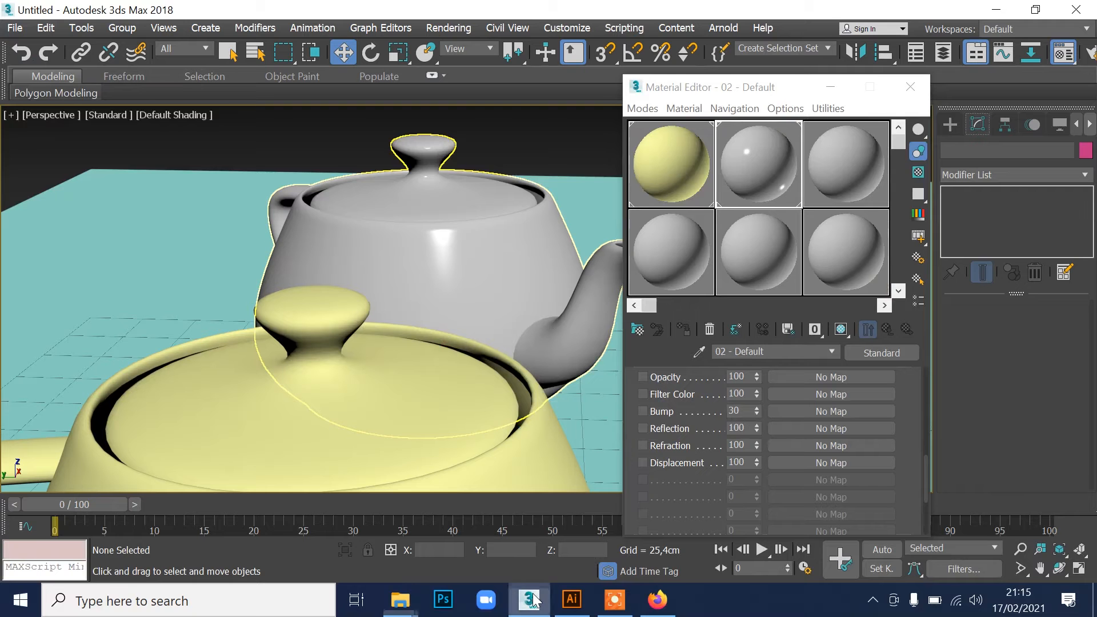
left_click(781, 174)
left_click(835, 428)
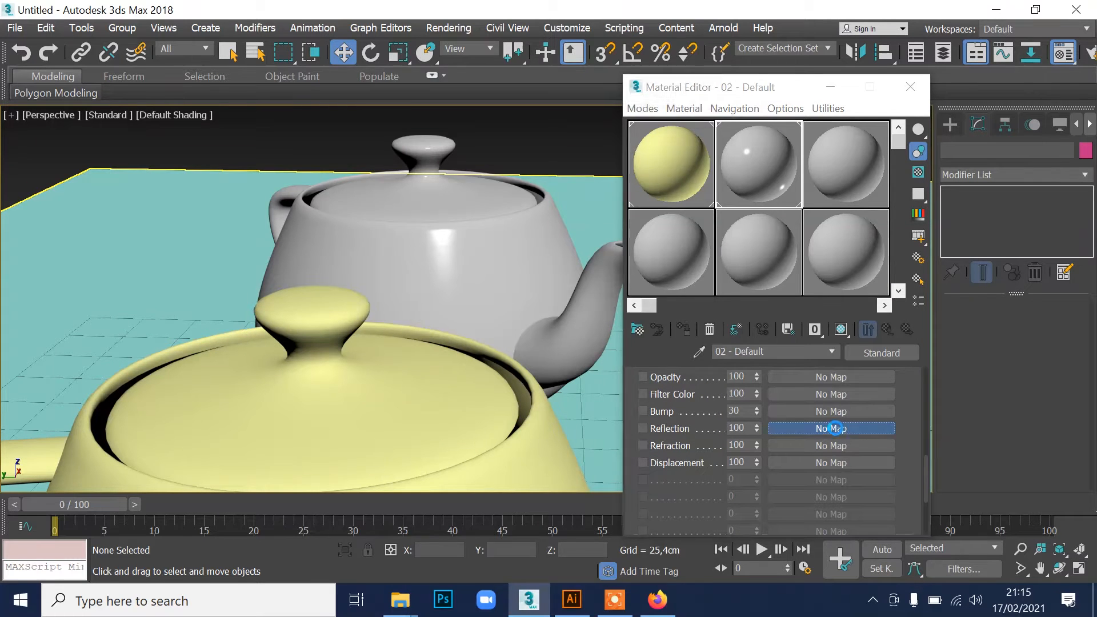
double_click(367, 150)
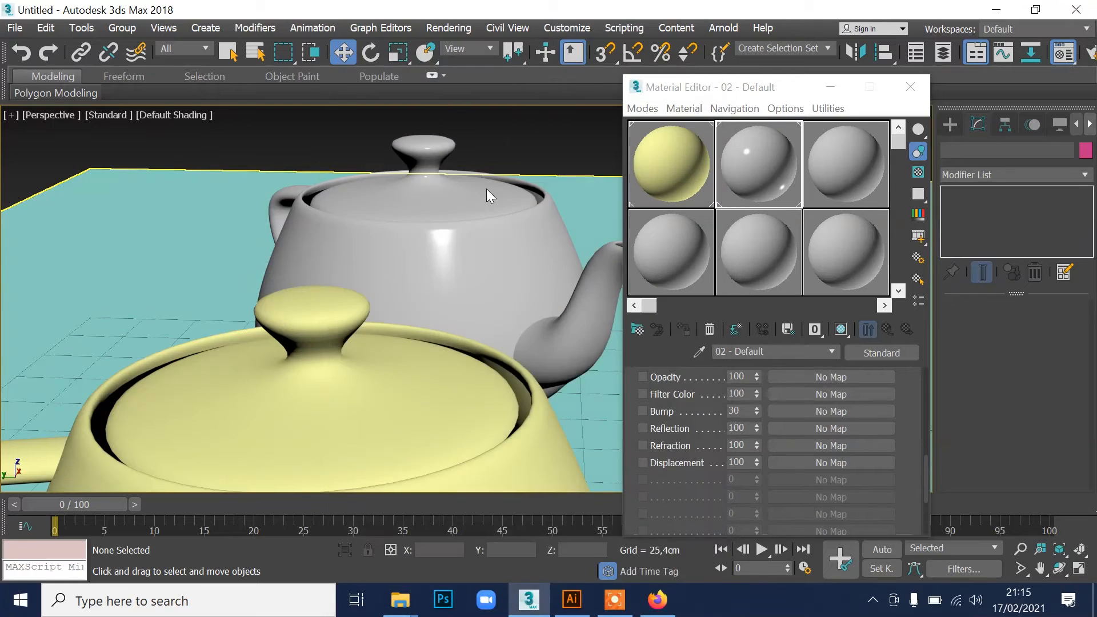
left_click_drag(581, 119, 588, 248)
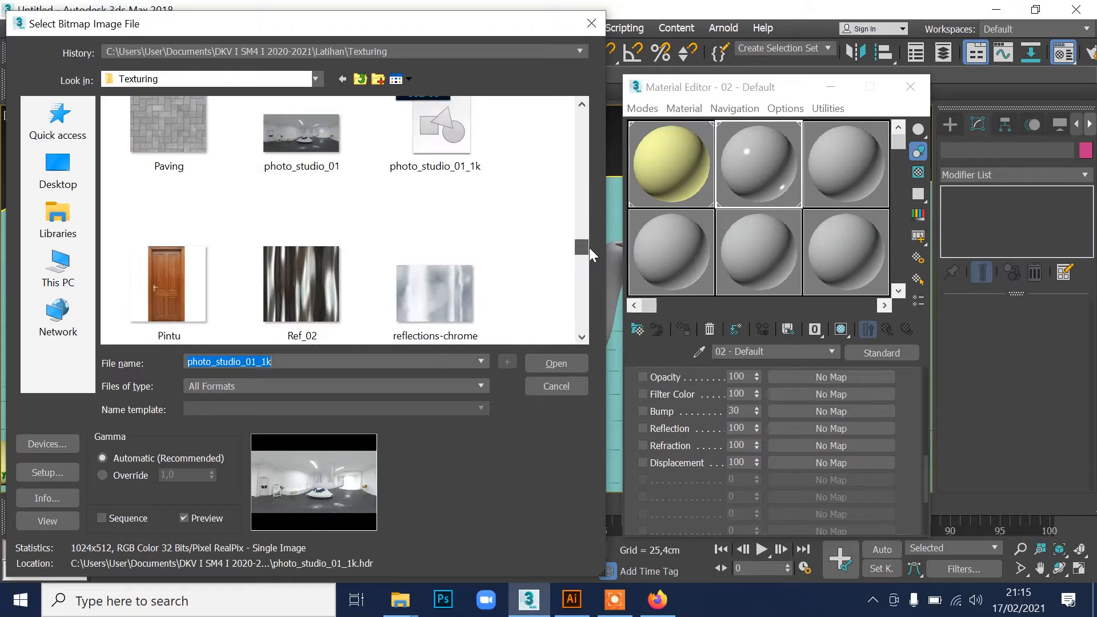
left_click(423, 289)
left_click(549, 363)
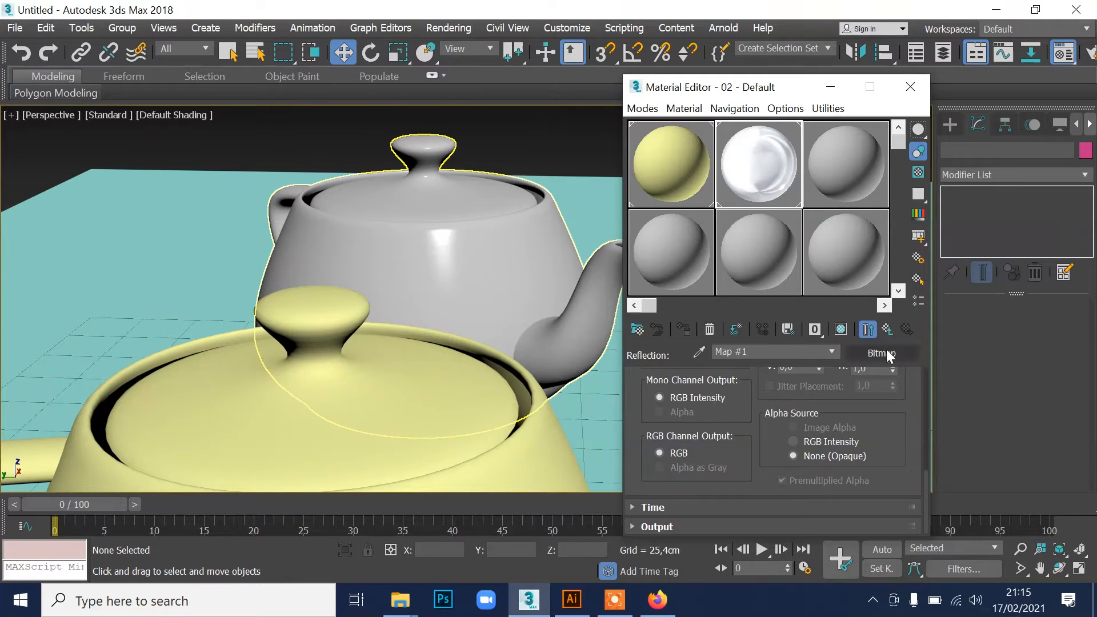
Step: Go back up to the 02 - Default material's map slots and move the Material Editor aside to uncover more of the rear teapot
left_click(886, 330)
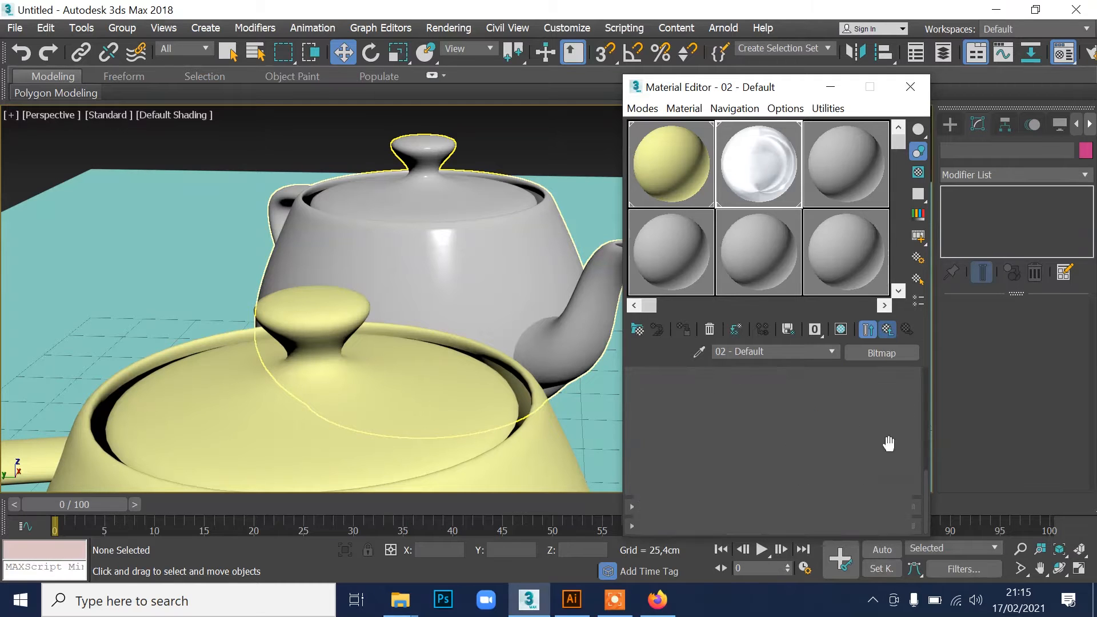
scroll(912, 366, "down", 3)
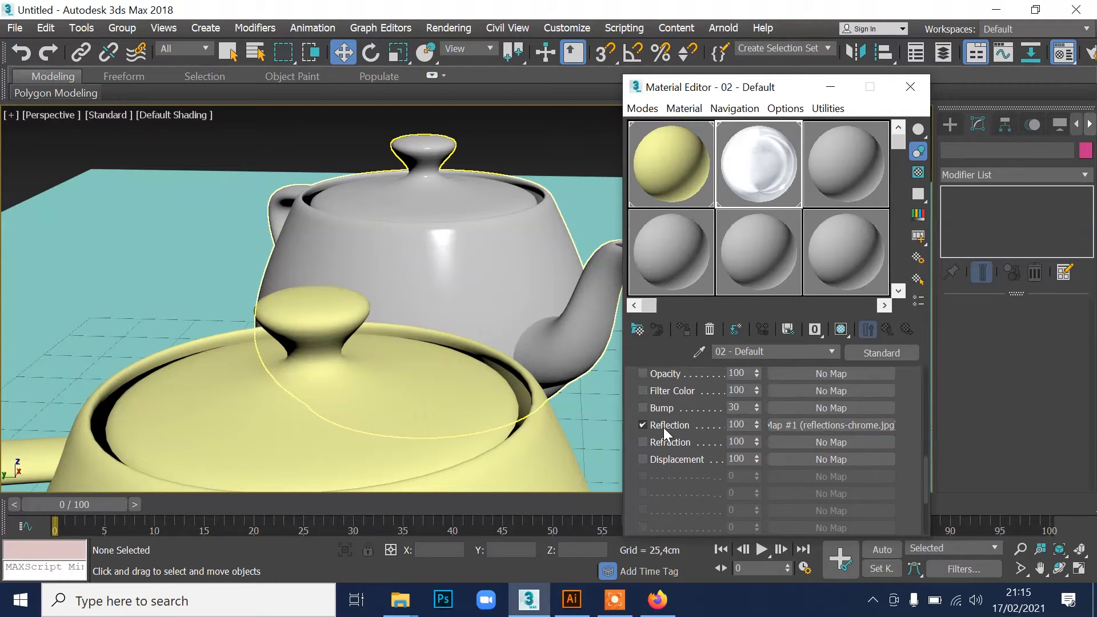
double_click(742, 425)
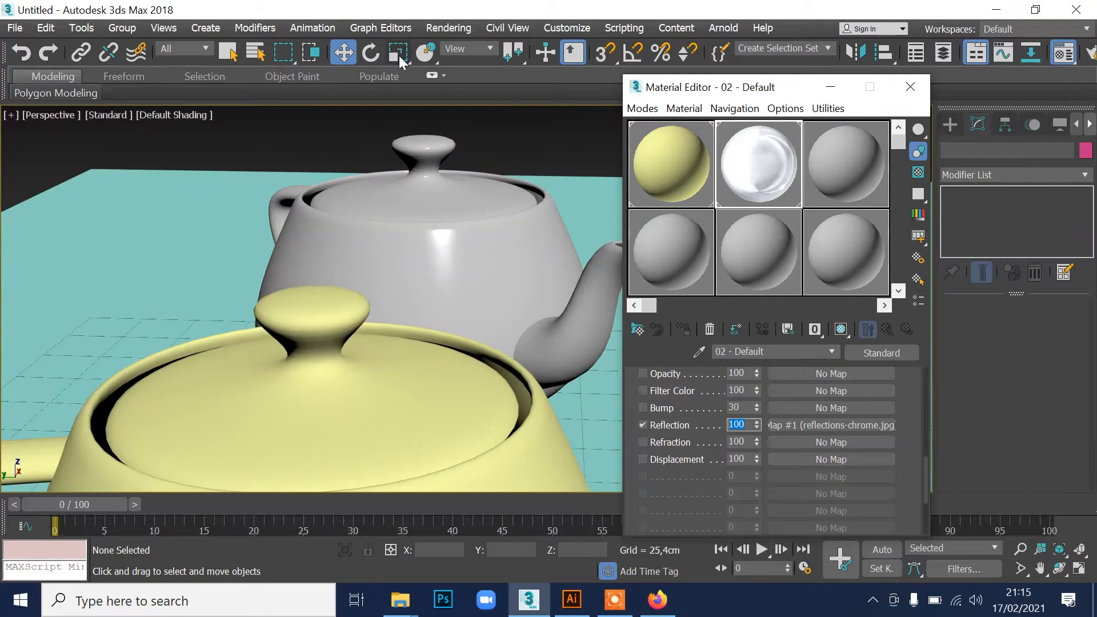
left_click_drag(763, 87, 805, 86)
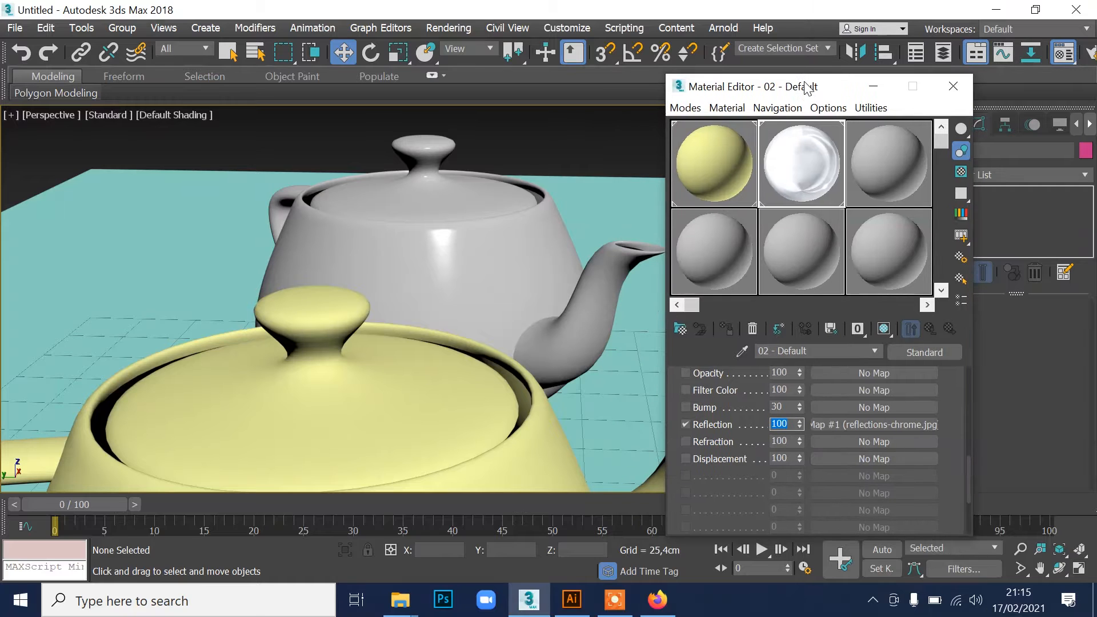
left_click(595, 140)
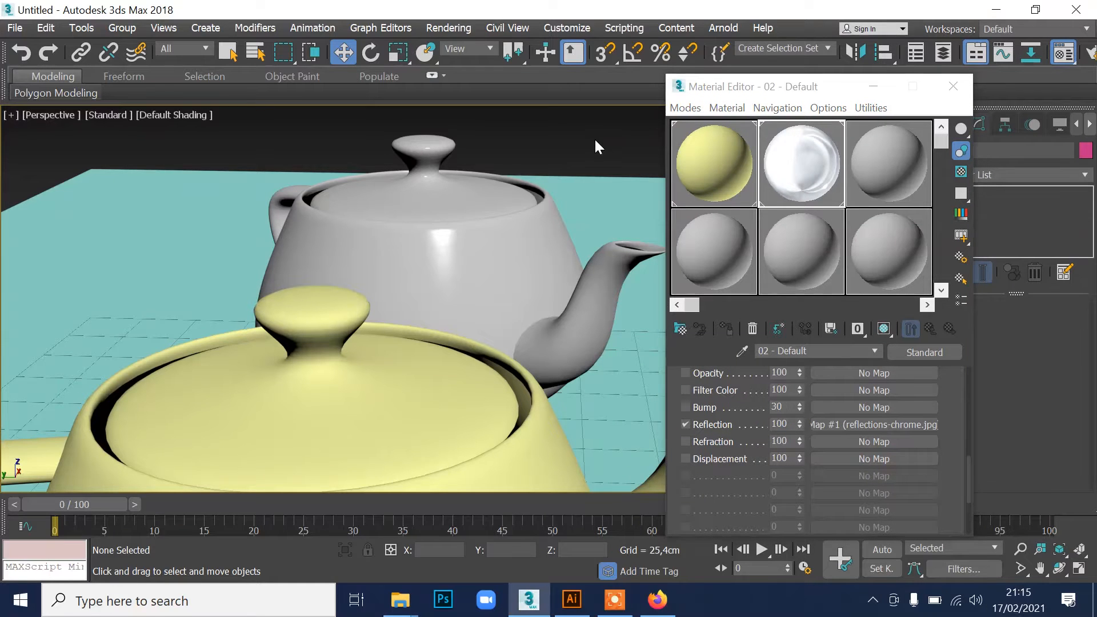
Step: Render the perspective view, reframe it with the grey teapot in front of the yellow one, and render again
key("shift+q")
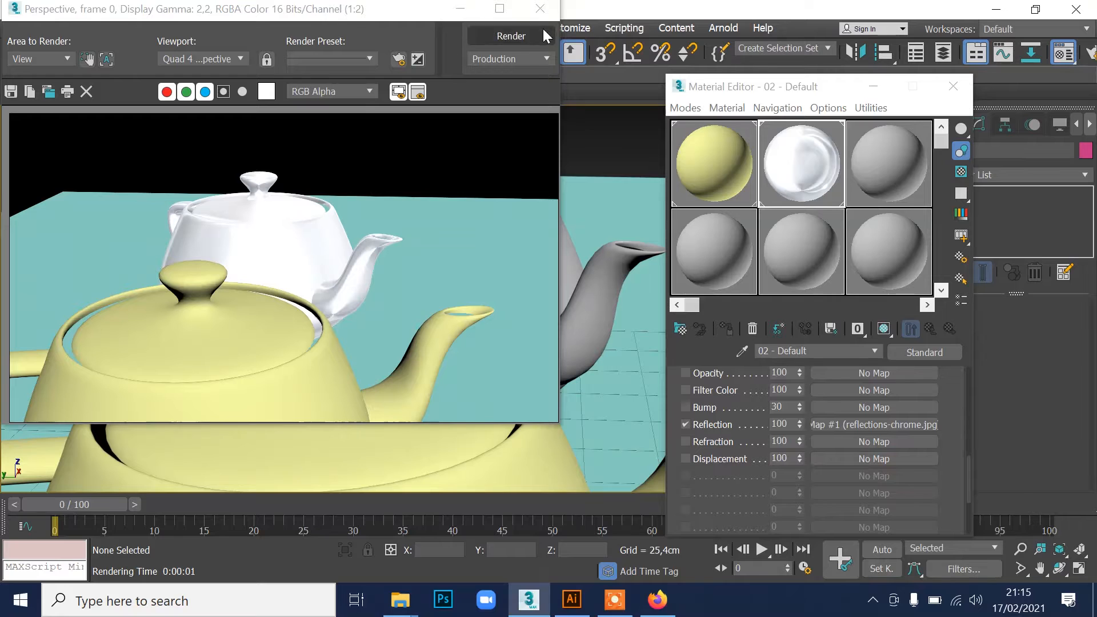
left_click(539, 9)
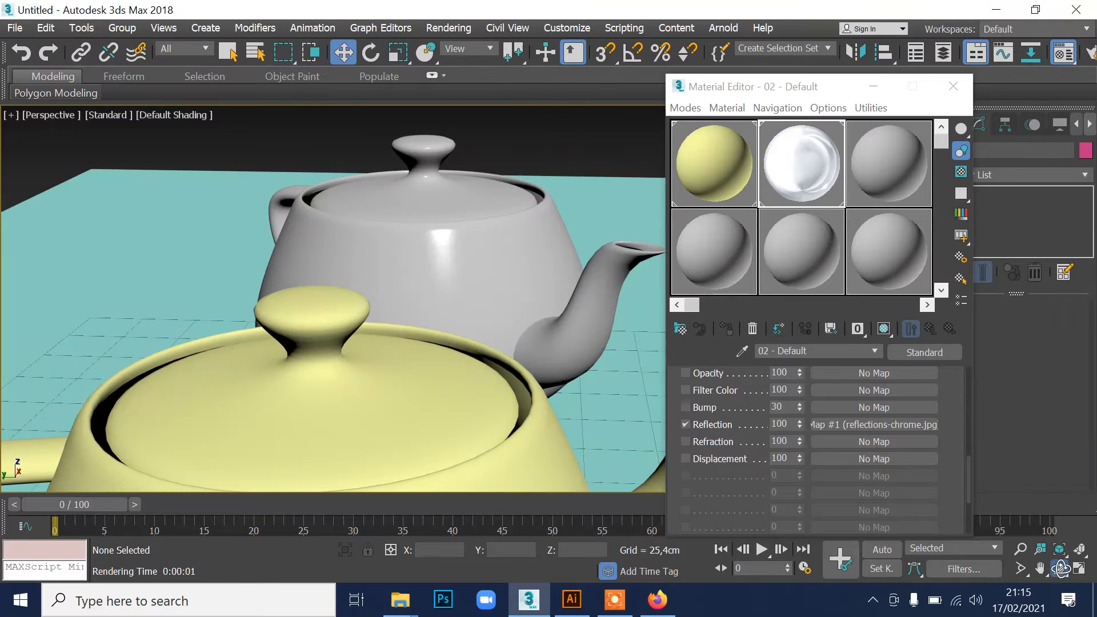
left_click(1061, 569)
left_click_drag(469, 350, 371, 354)
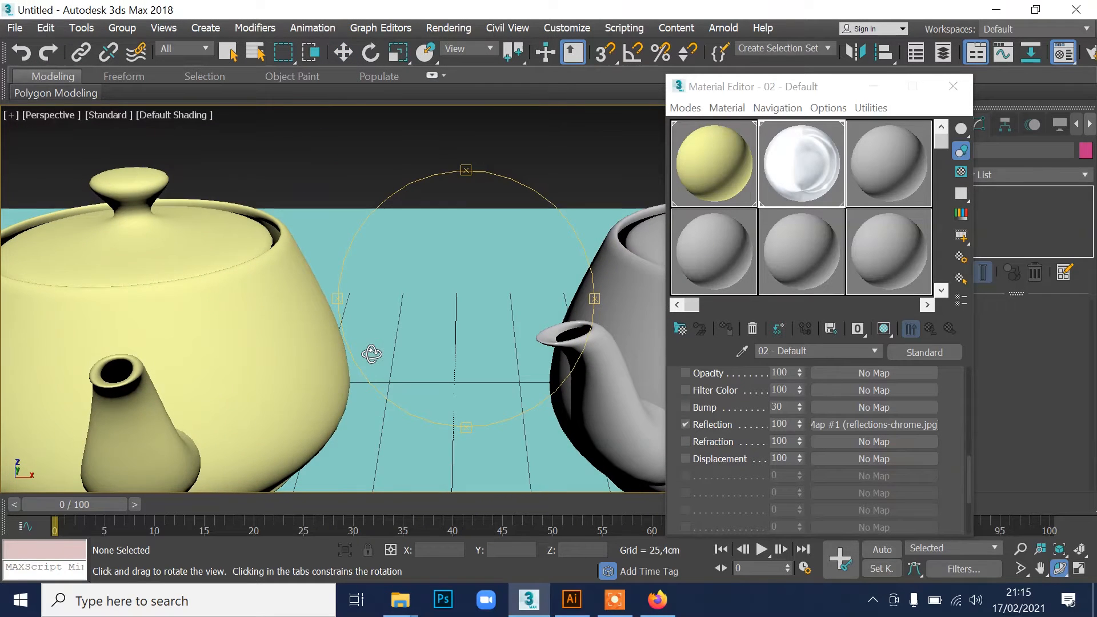
scroll(470, 321, "down", 3)
middle_click_drag(525, 308, 449, 298)
left_click_drag(474, 298, 452, 271)
scroll(475, 303, "up", 4)
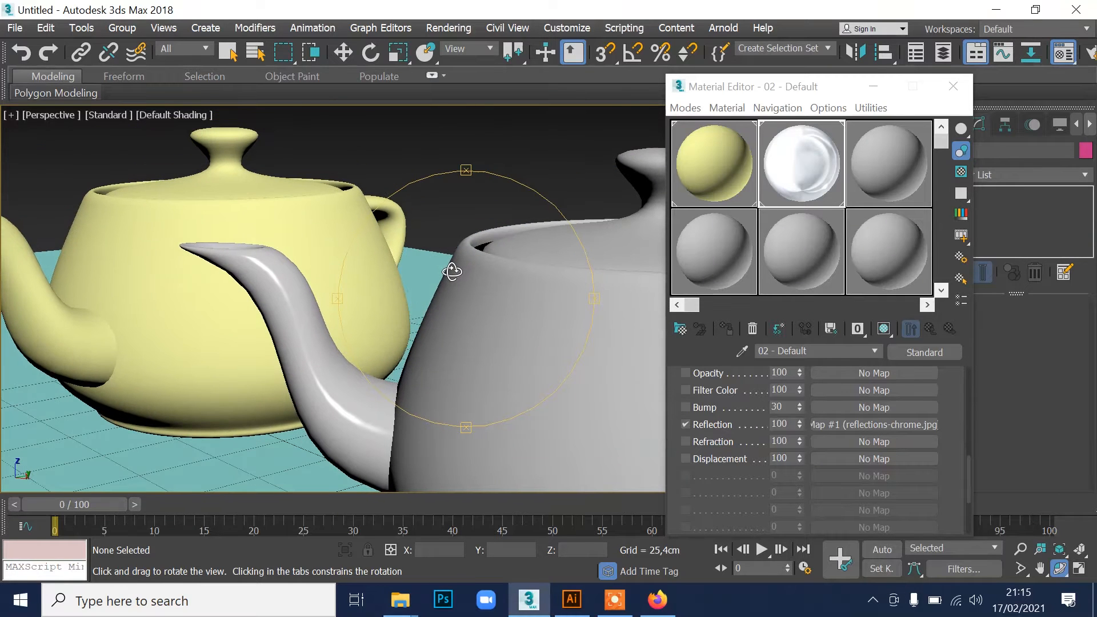
key("shift+q")
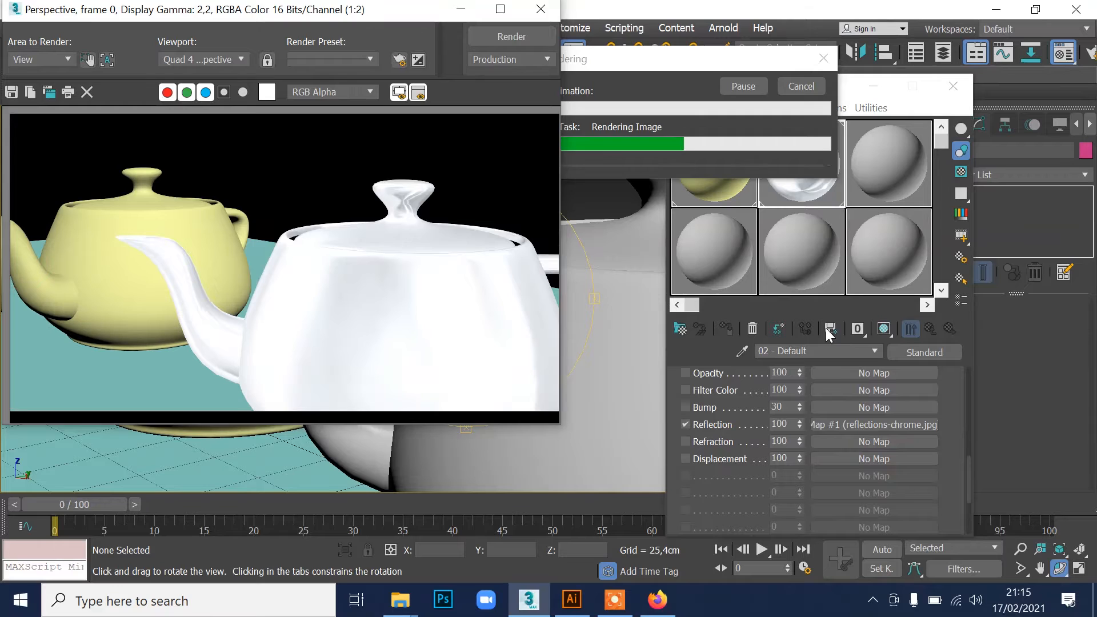
Step: Set the 02 - Default material's Reflection amount to 10 and render the perspective view
double_click(784, 425)
type("10")
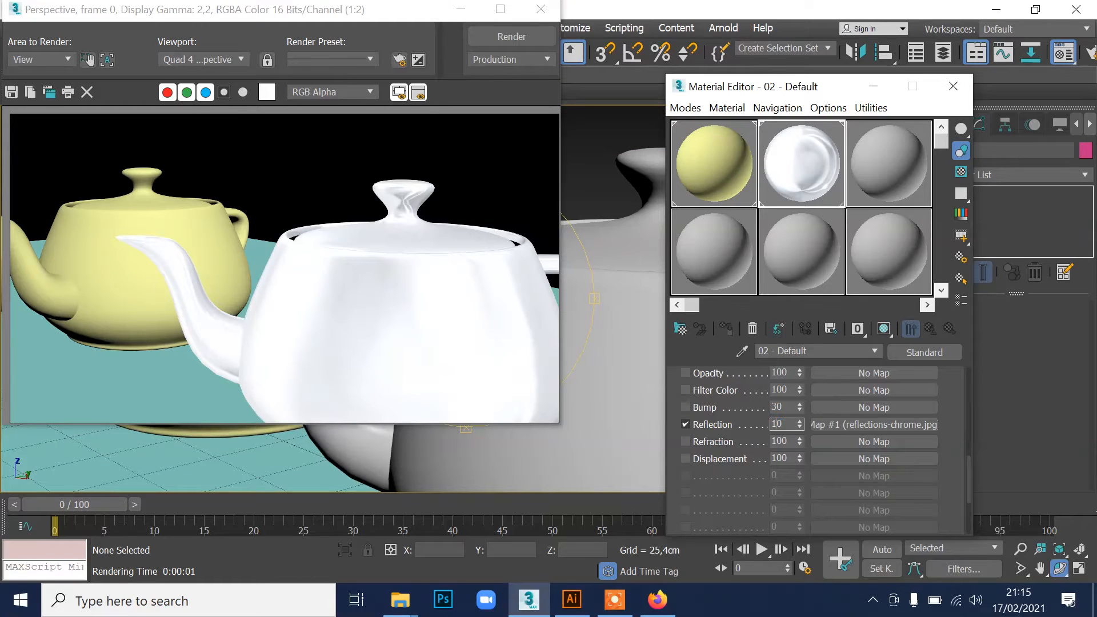
key("Return")
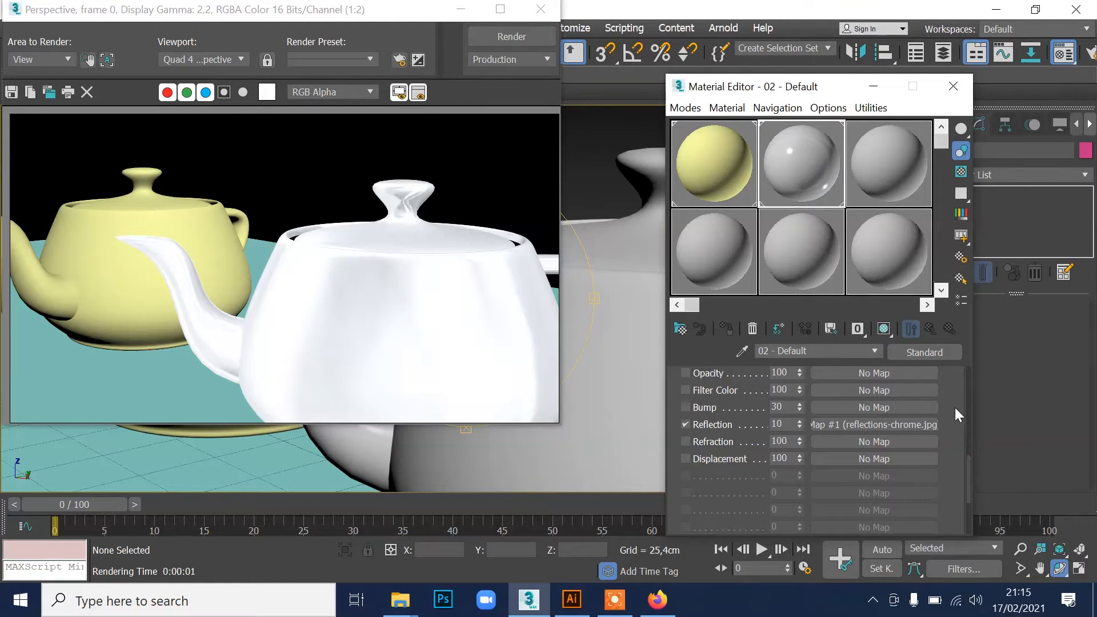
key("shift+q")
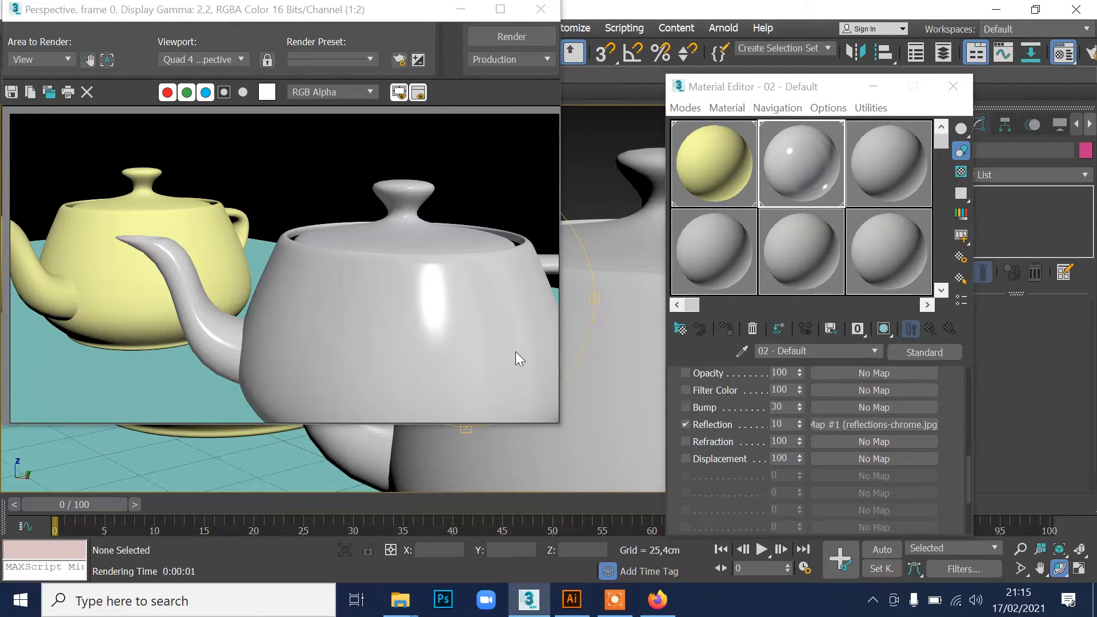
Step: Raise the Reflection amount of the grey teapot's material to 50 and render the view
left_click_drag(788, 426, 715, 422)
type("50")
key("Return")
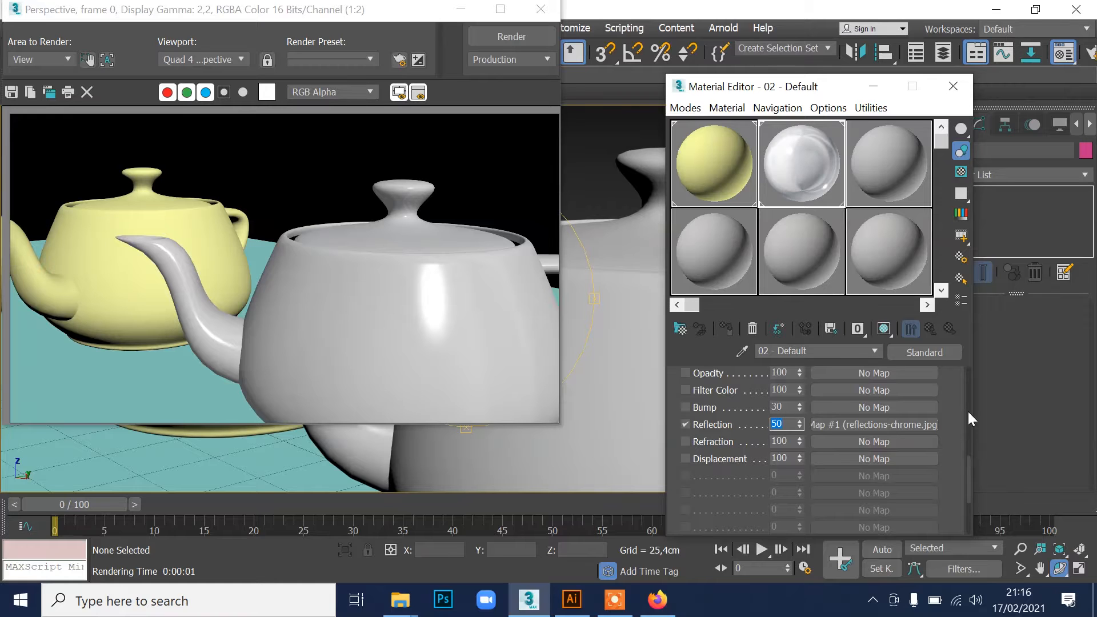
key("shift+q")
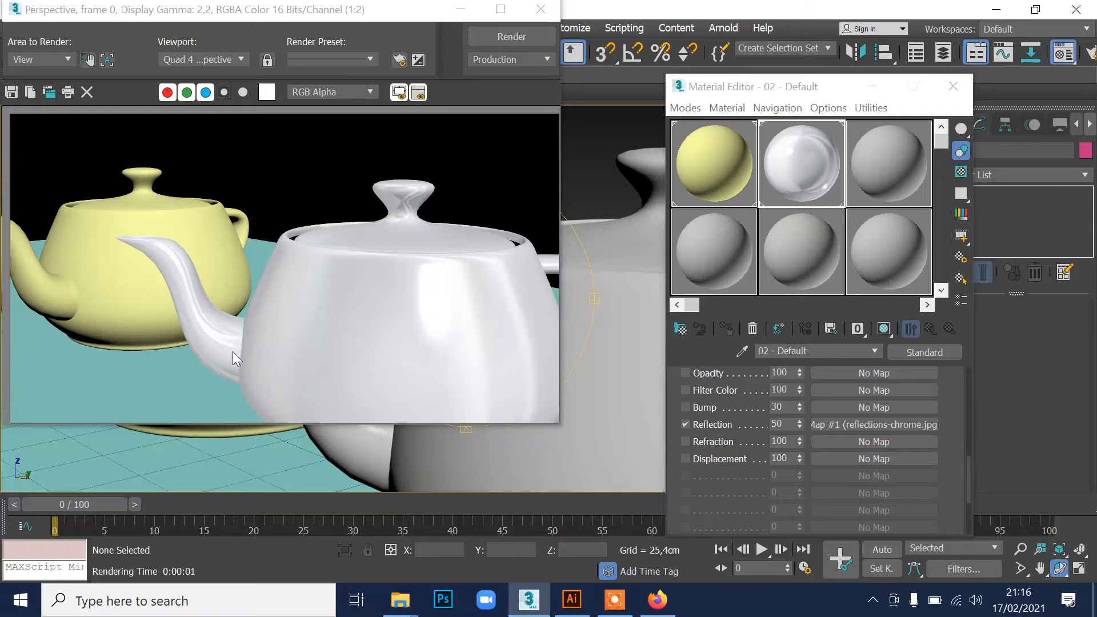
Step: Replace the bitmap in the 02 - Default material's Reflection map with Ref_02 from the Texturing folder and render the view
left_click(806, 159)
left_click(877, 424)
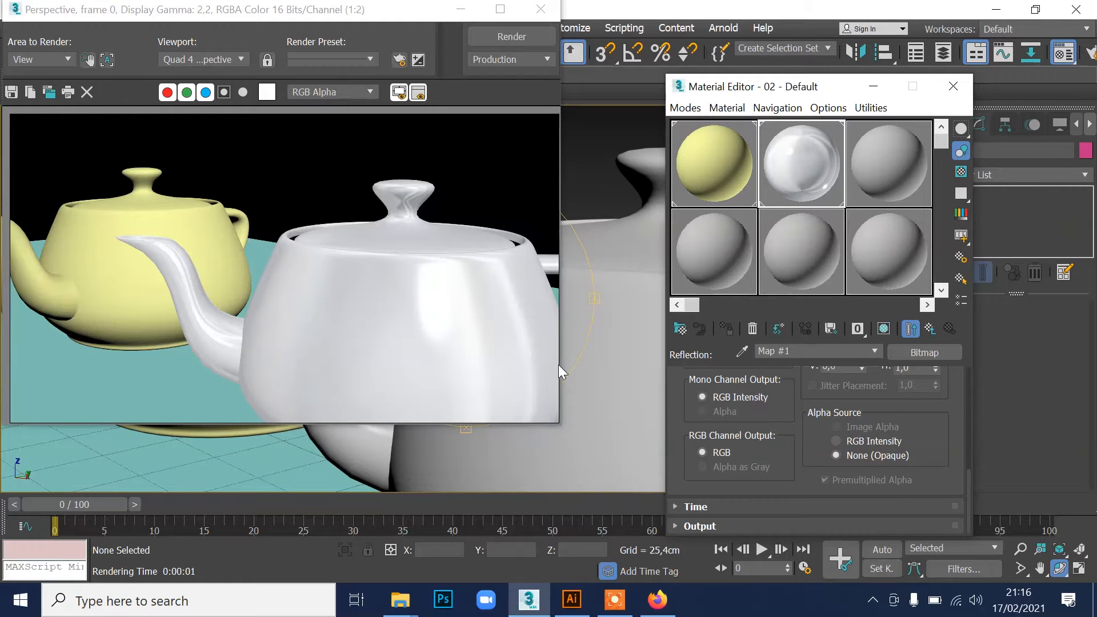
left_click_drag(941, 415, 960, 584)
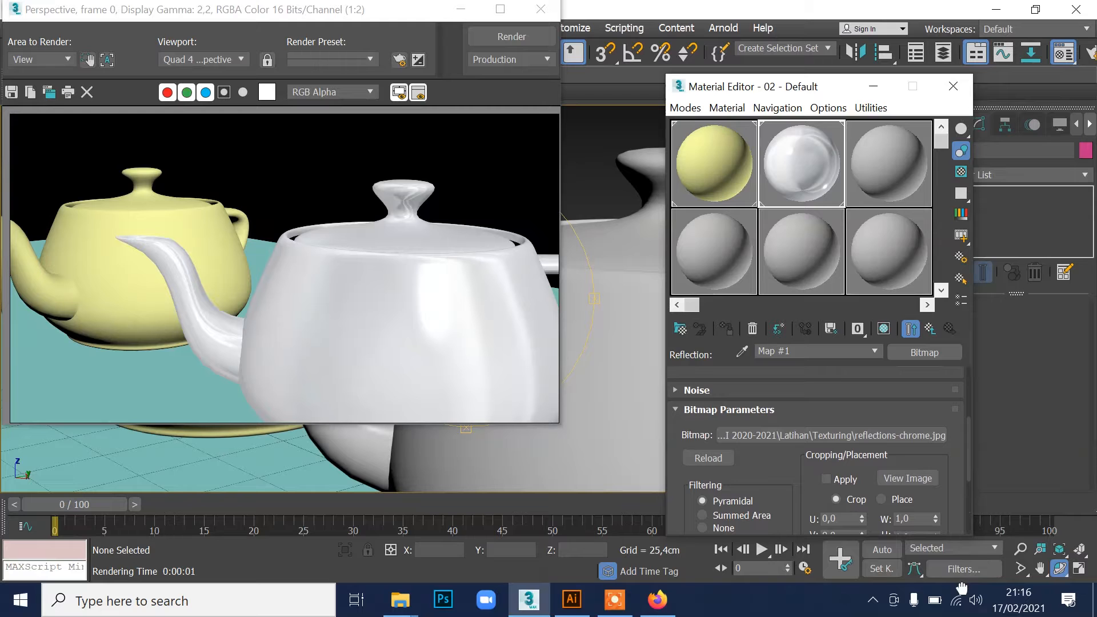
left_click(889, 434)
left_click_drag(1068, 181, 1060, 268)
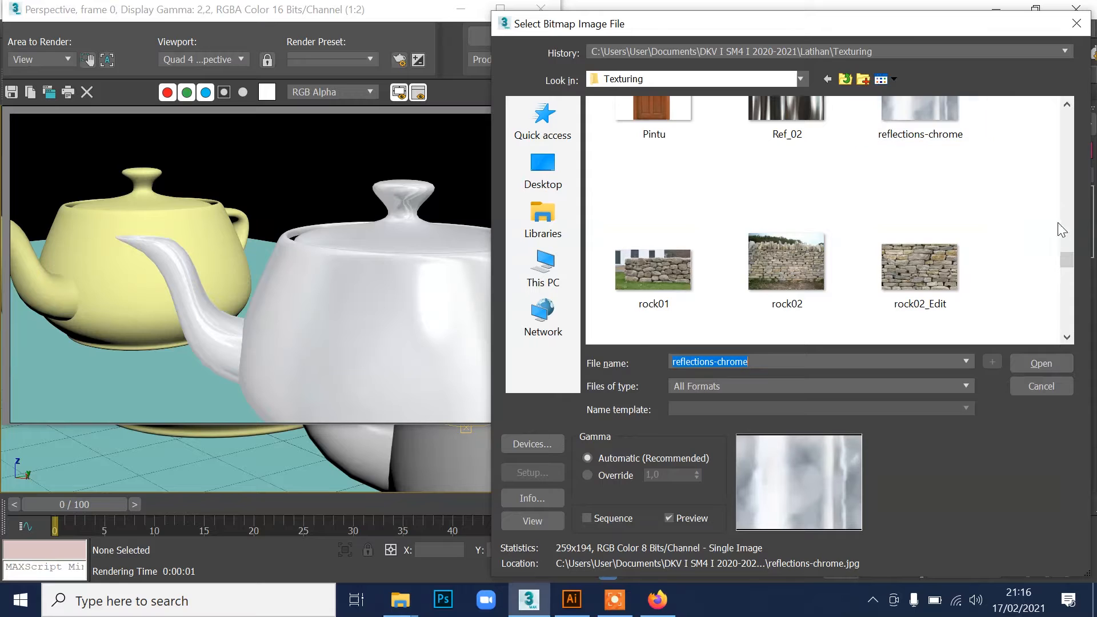
left_click_drag(1067, 258, 1067, 252)
left_click(796, 137)
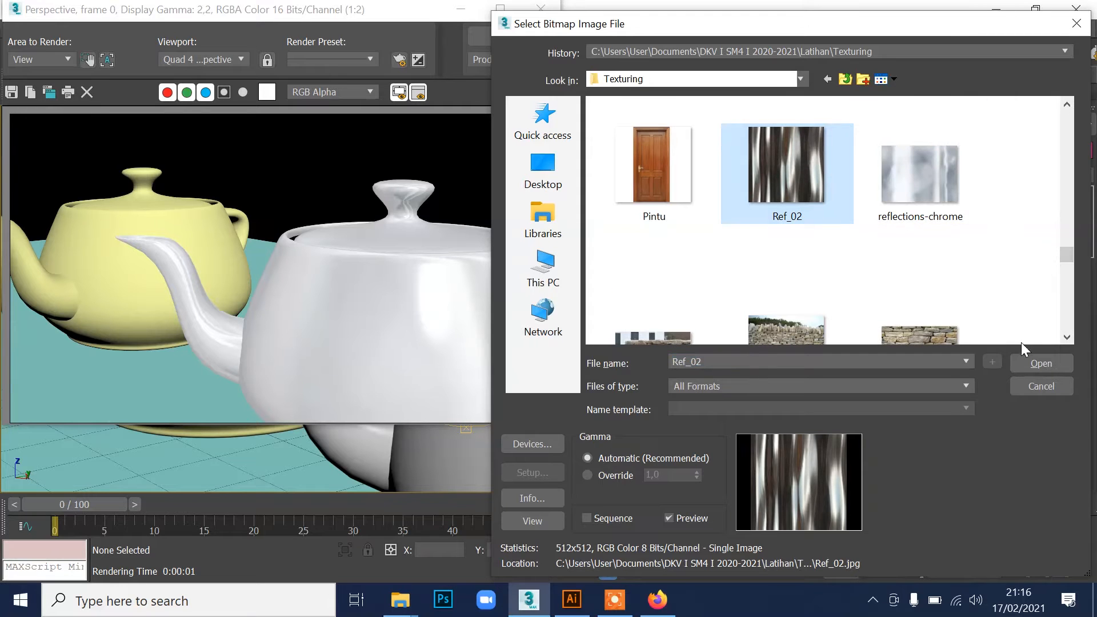
left_click(1036, 364)
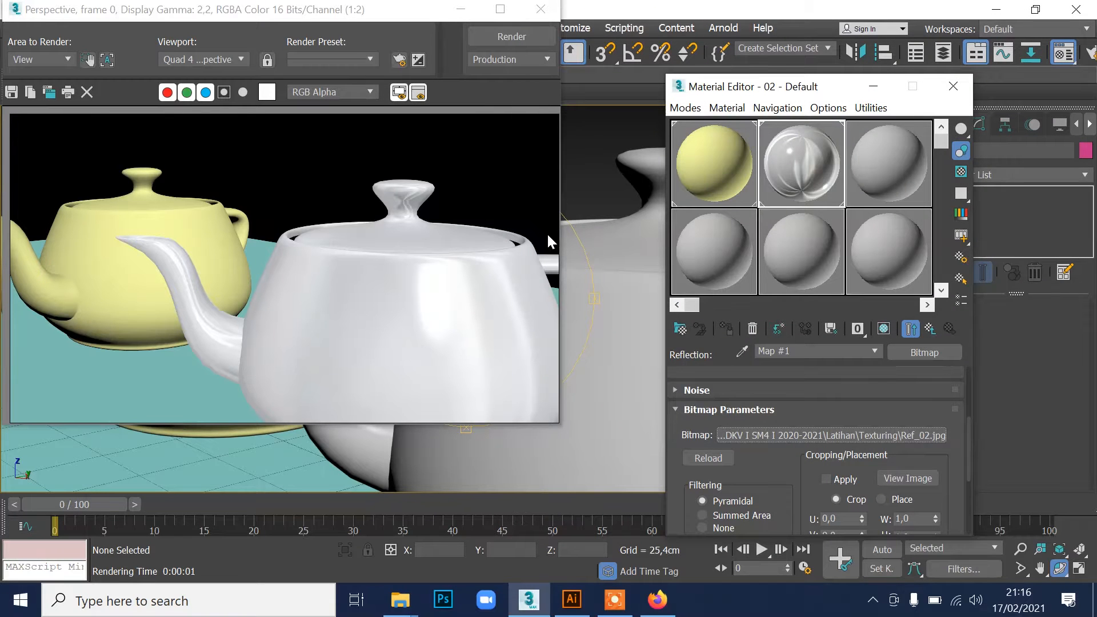
left_click(525, 38)
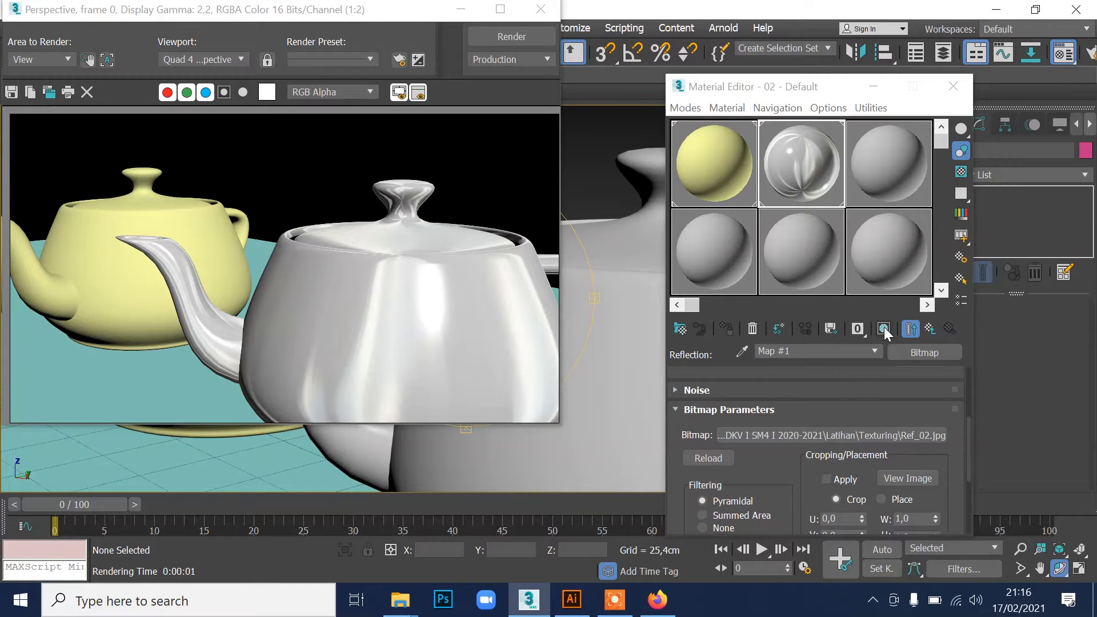
Step: Return to the 02 - Default material's map slots, set the Reflection amount to 30 and render the view
left_click(928, 328)
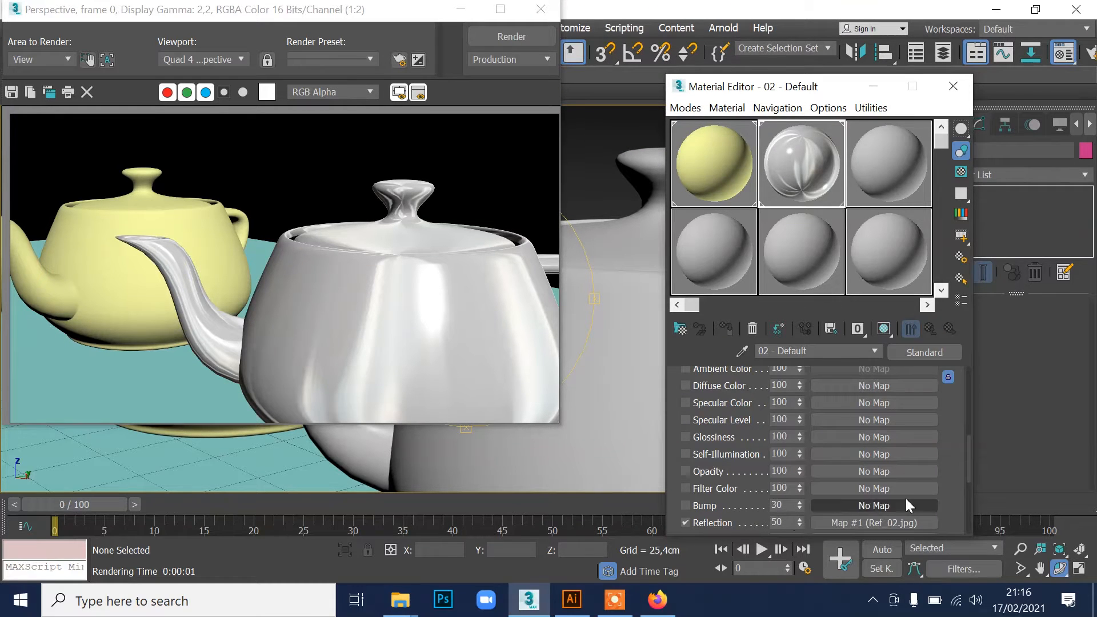
scroll(780, 458, "down", 3)
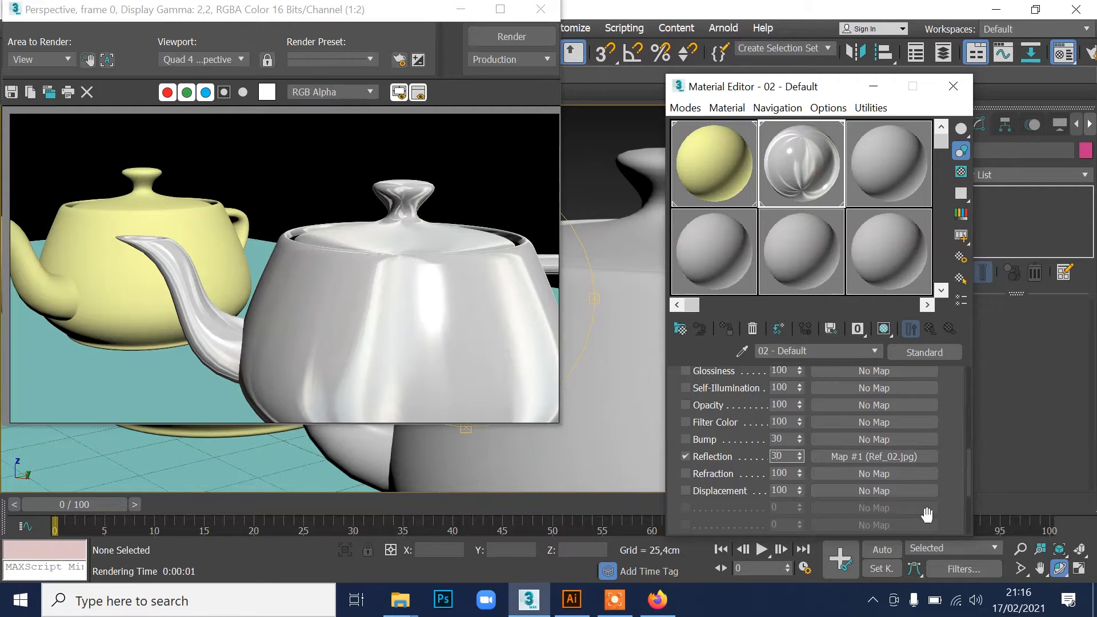
left_click(949, 405)
key("shift+q")
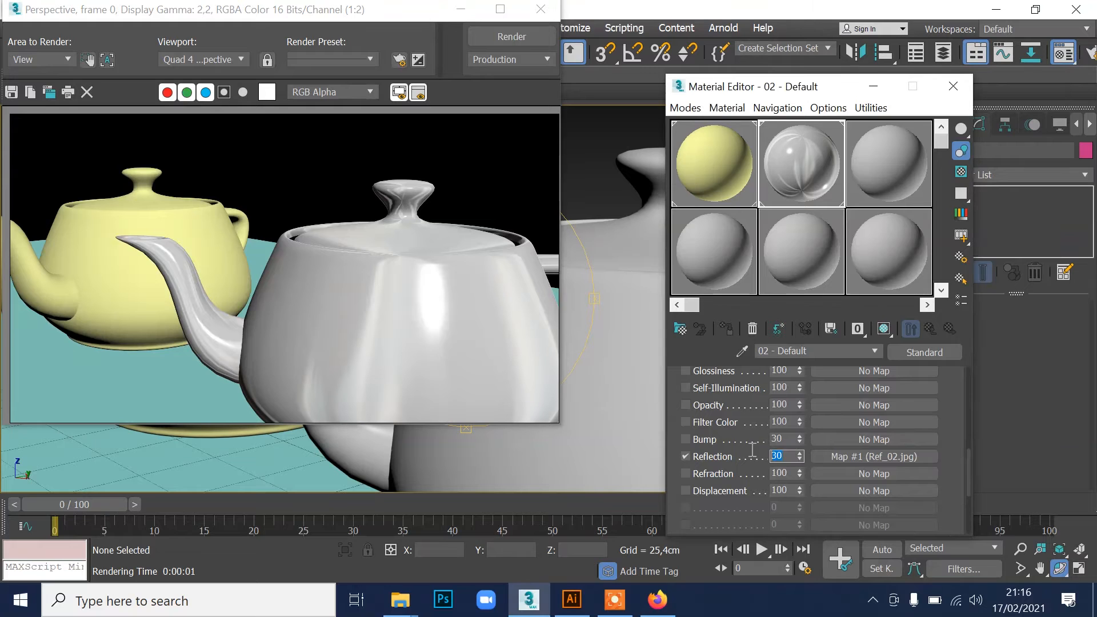
Step: Set the Reflection amount of the Ref_02 map to 80 and render the view
double_click(777, 456)
type("80")
key("Return")
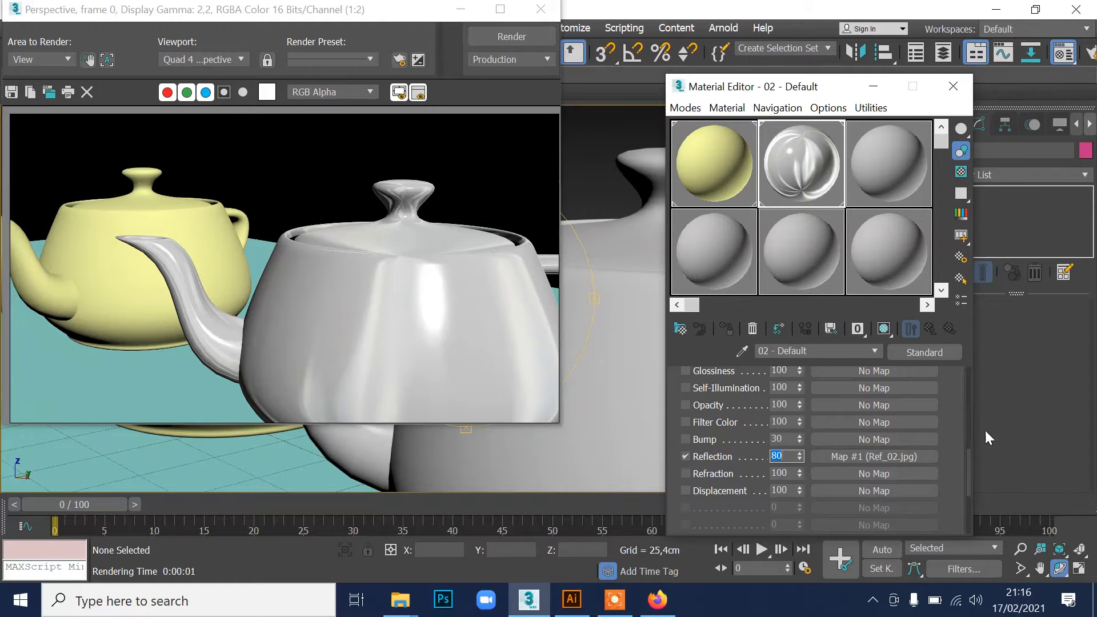
key("shift+q")
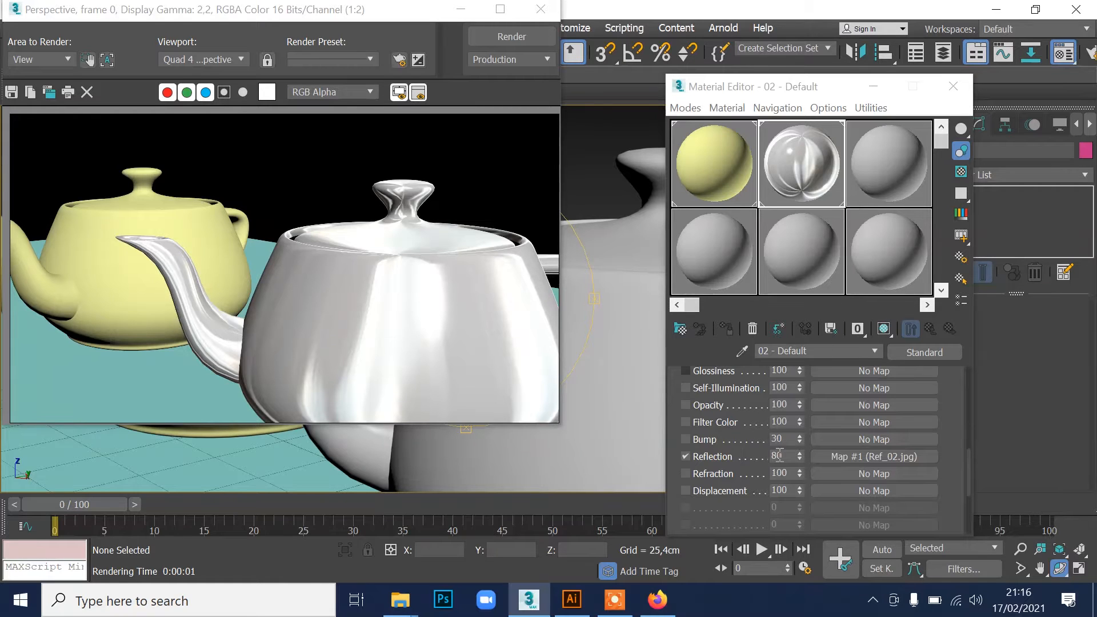
Step: Lower the Ref_02 map's Reflection amount to 30 and render the view again
left_click_drag(779, 455, 722, 454)
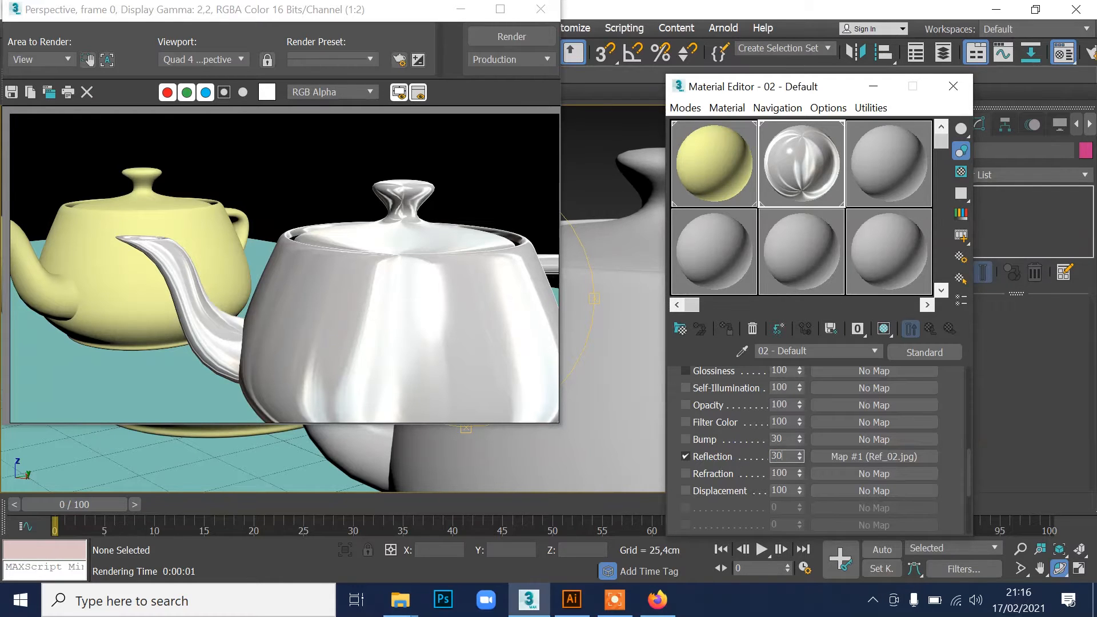
type("30")
key("Return")
key("shift+q")
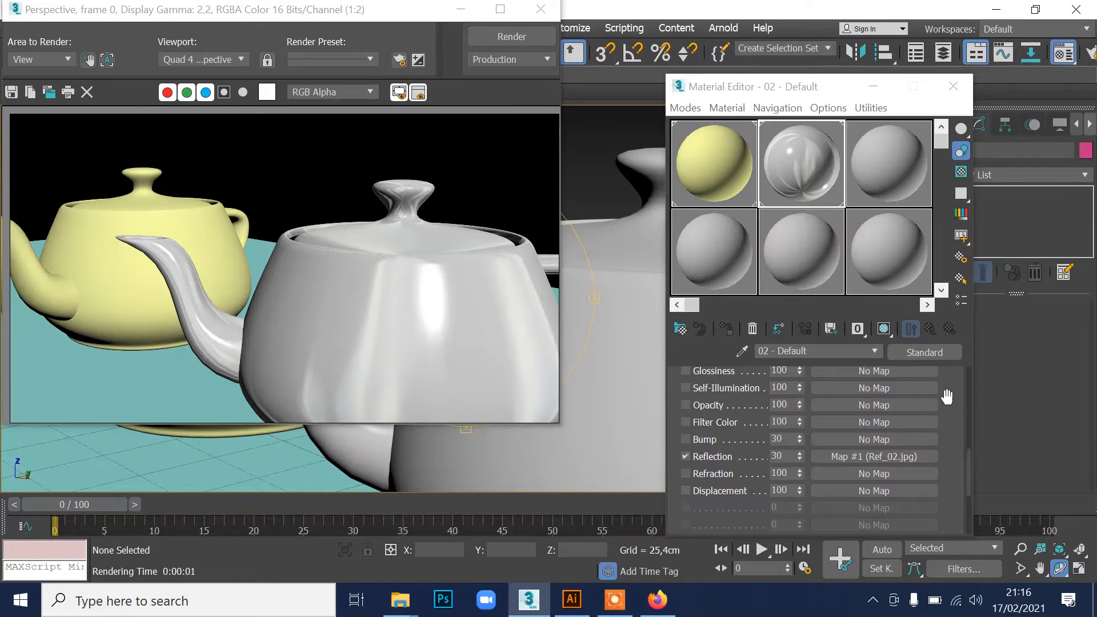
Step: Change the 02 - Default material's diffuse color to orange with red 137, green 39 and blue 0, and render the view
scroll(948, 392, "up", 5)
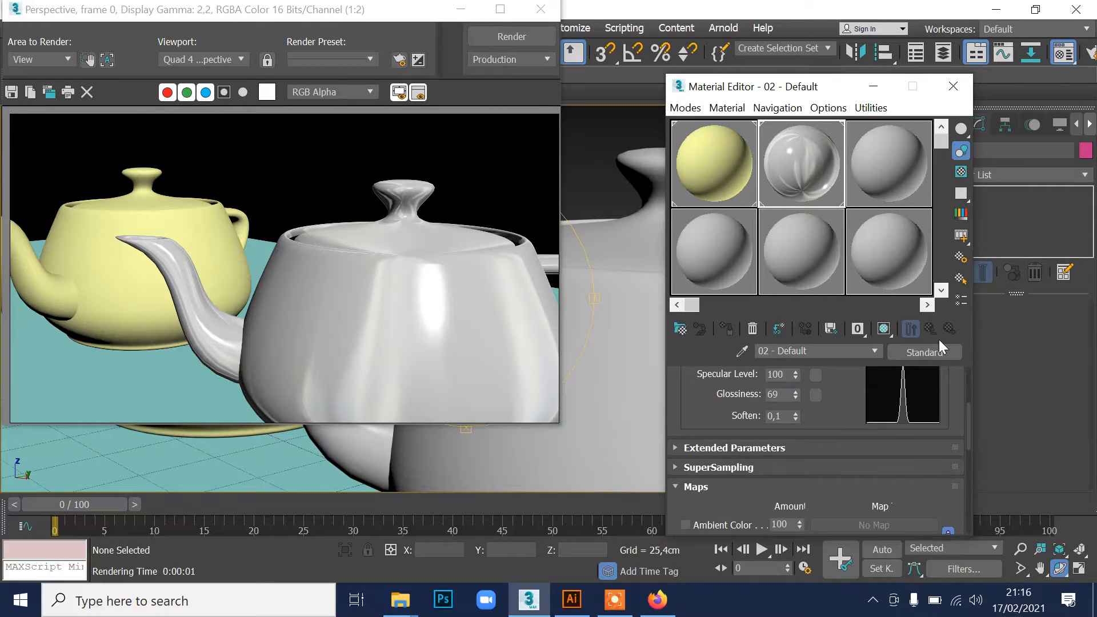
scroll(960, 389, "up", 4)
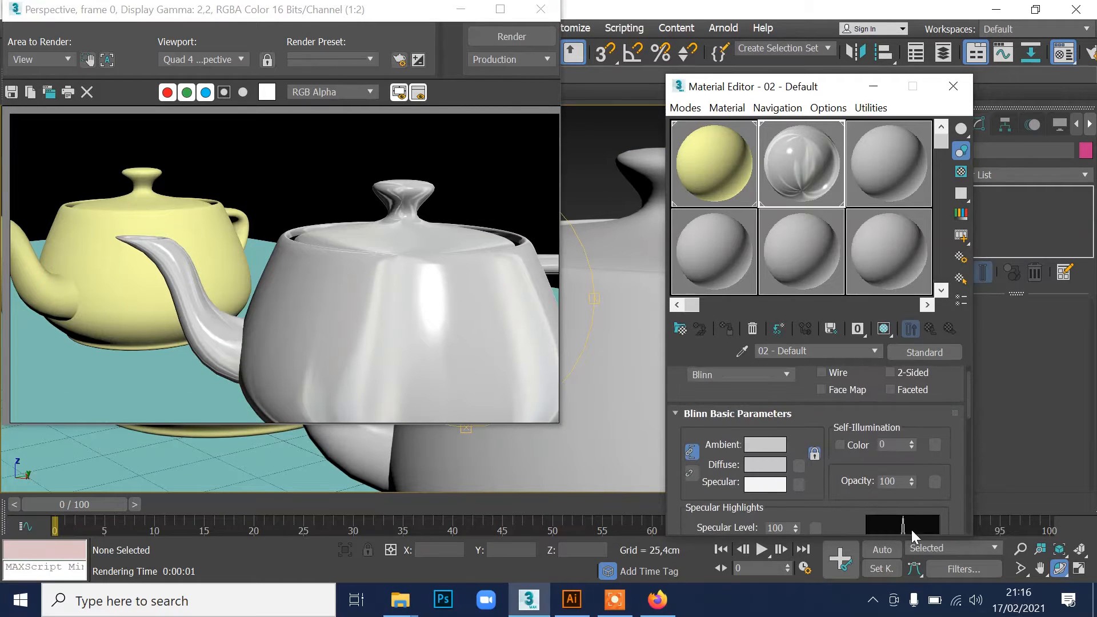
left_click(755, 465)
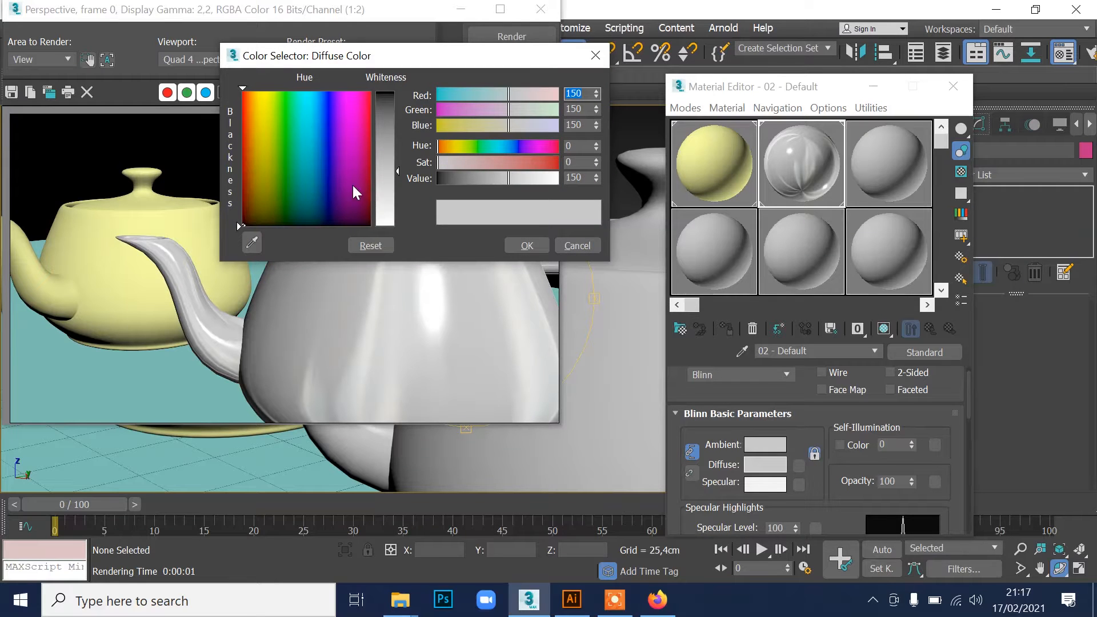
left_click(245, 107)
left_click_drag(380, 121, 383, 88)
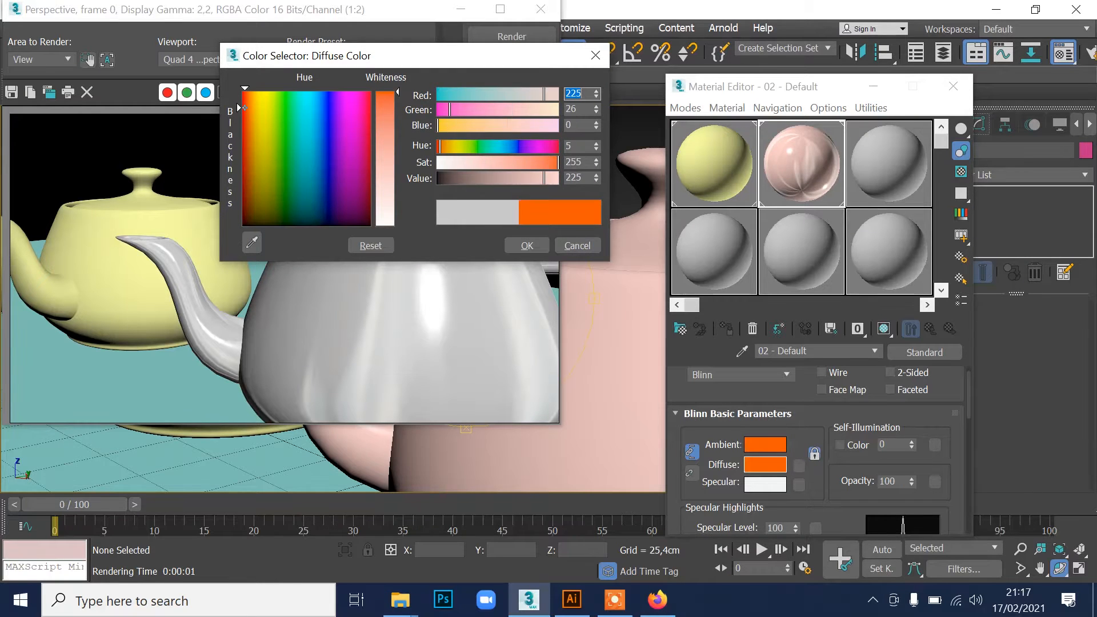
left_click(504, 173)
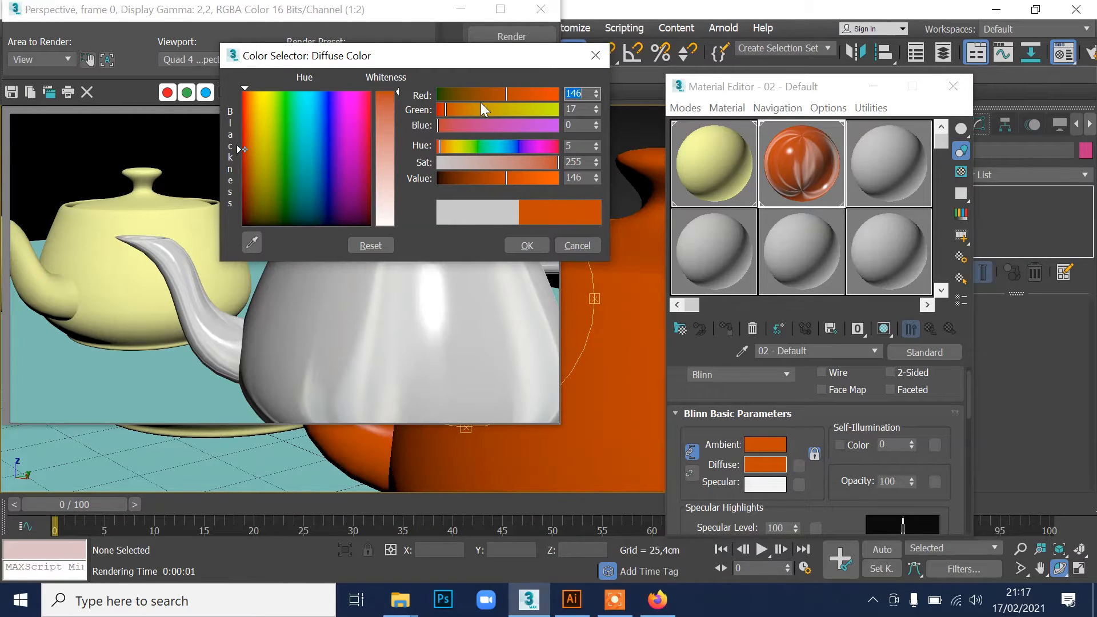
left_click(450, 108)
left_click_drag(505, 173, 561, 161)
left_click(550, 161)
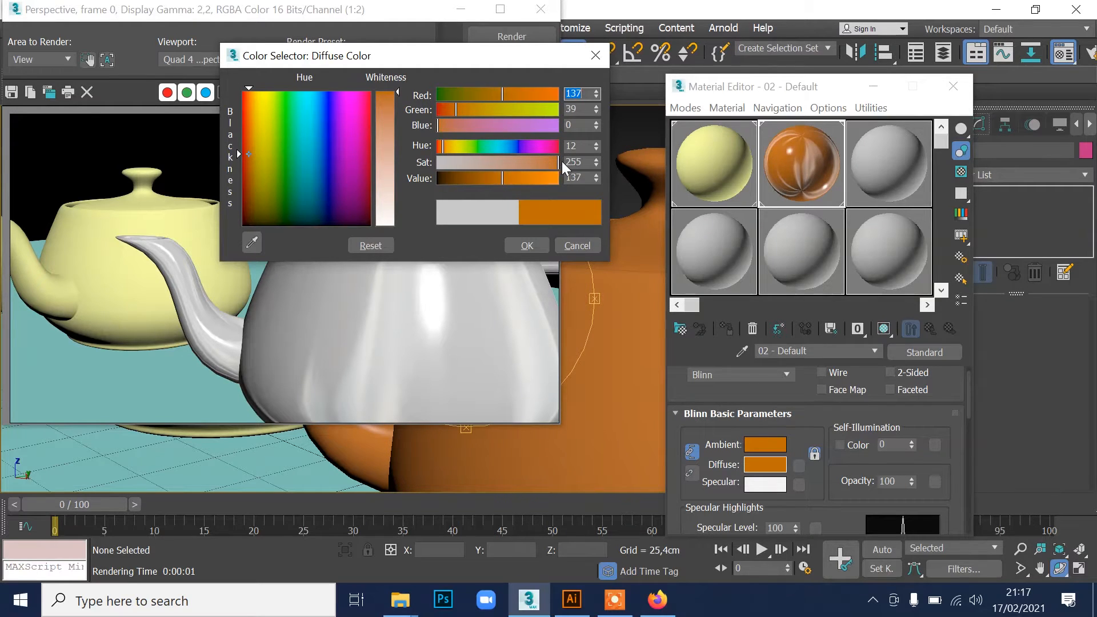
left_click(529, 245)
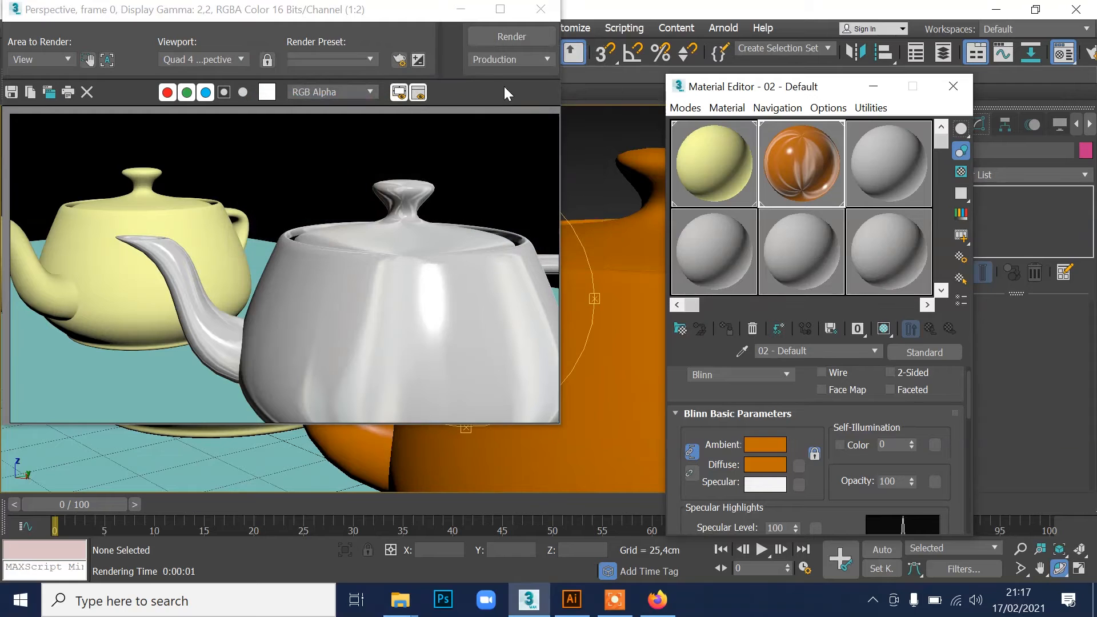
left_click(501, 37)
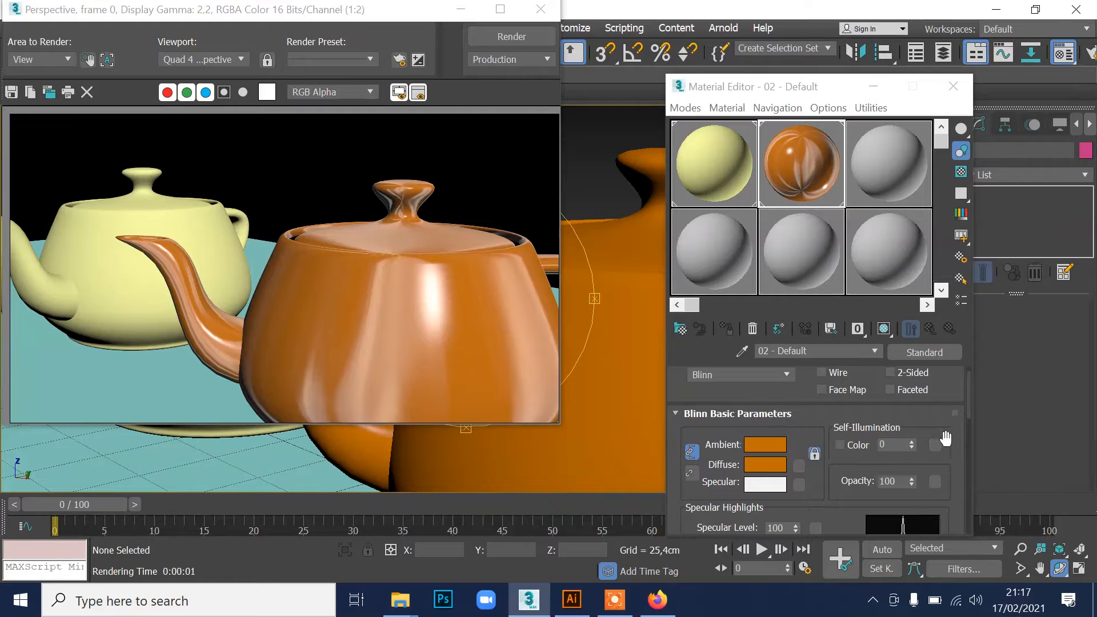
Step: Set the orange material's Reflection amount to 10 and render the perspective view
scroll(945, 438, "down", 10)
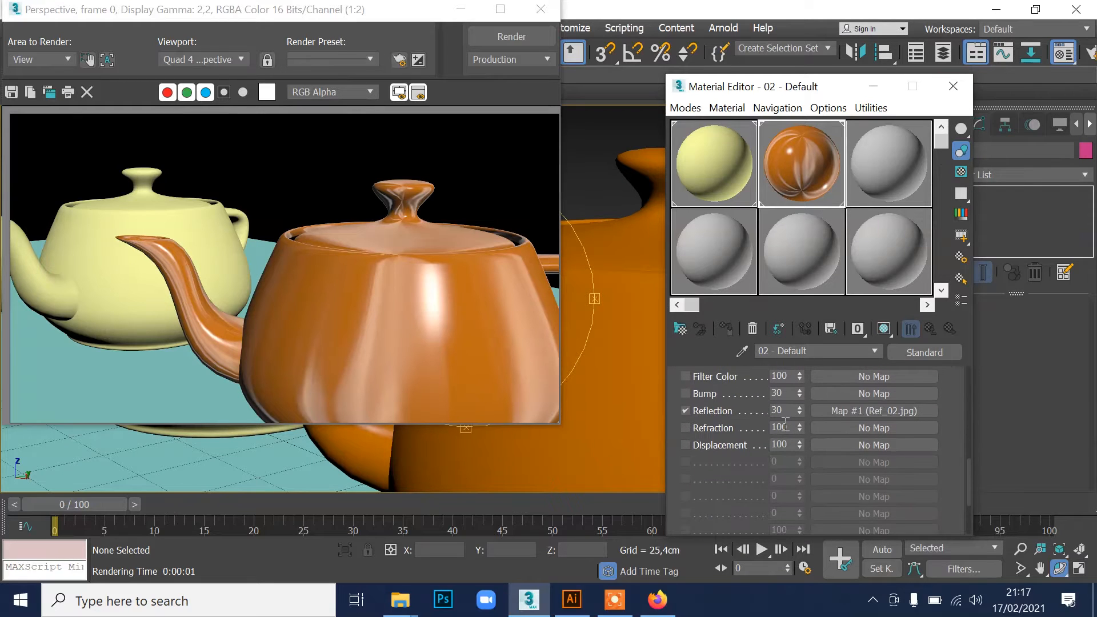
double_click(778, 409)
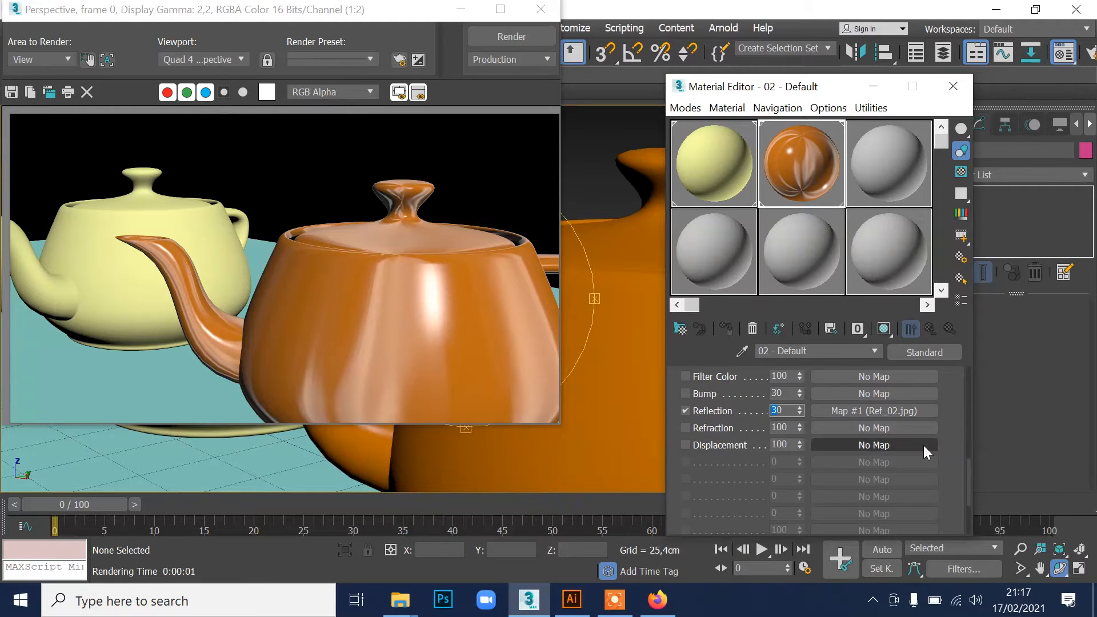
type("10")
key("Return")
key("shift+q")
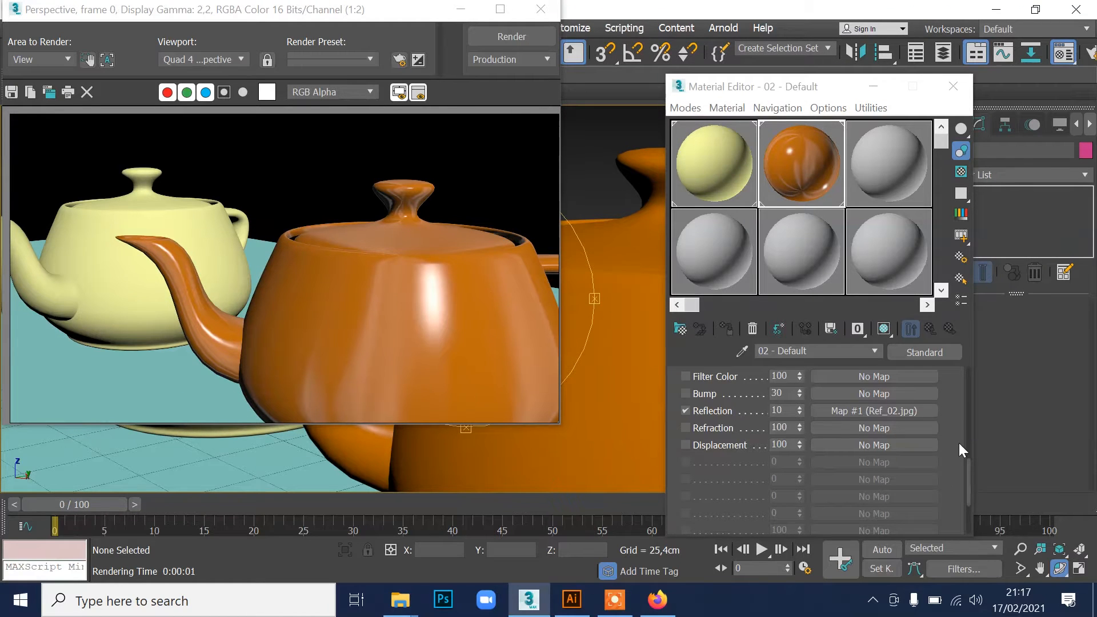
left_click_drag(948, 383, 948, 583)
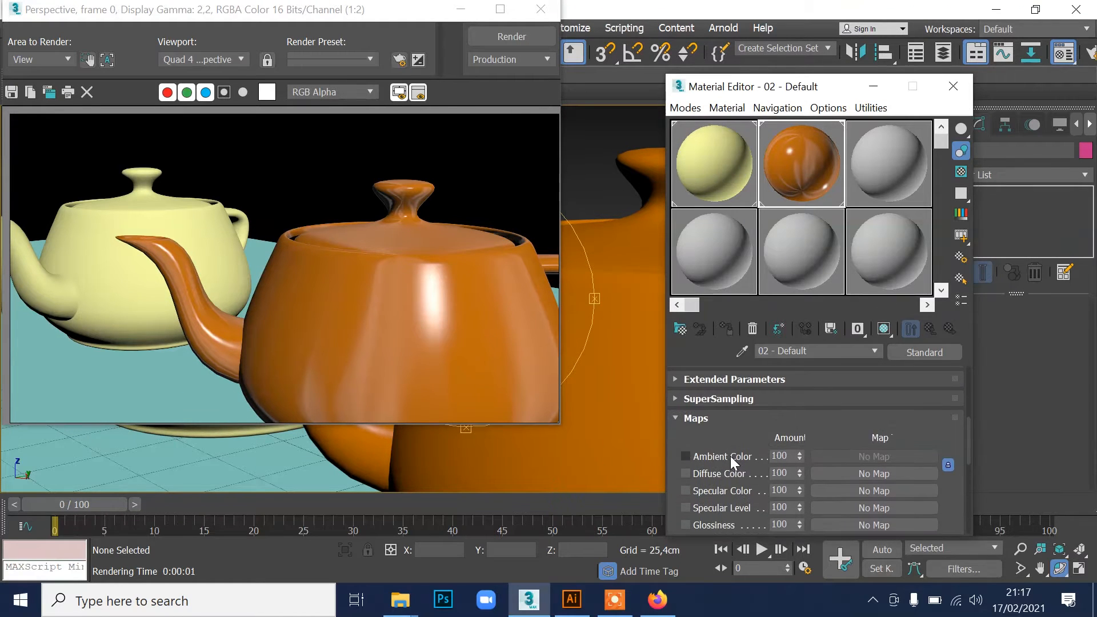
Step: Assign the Batu Bata brick image as a bitmap Diffuse Color map to the pale yellow 01 - Default material
scroll(734, 427, "up", 5)
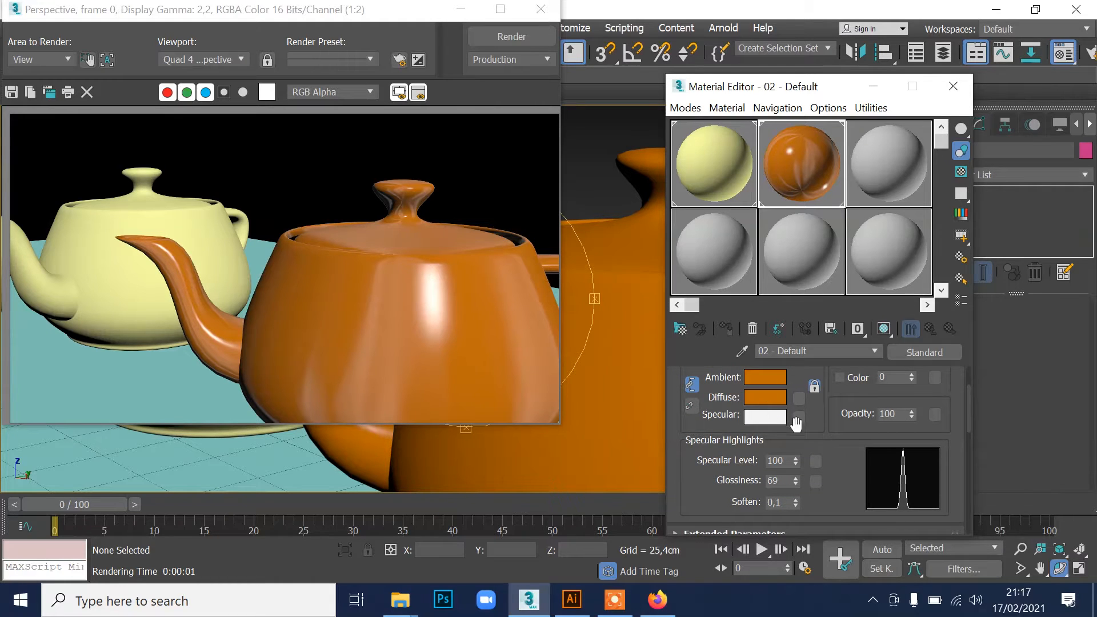
left_click(540, 10)
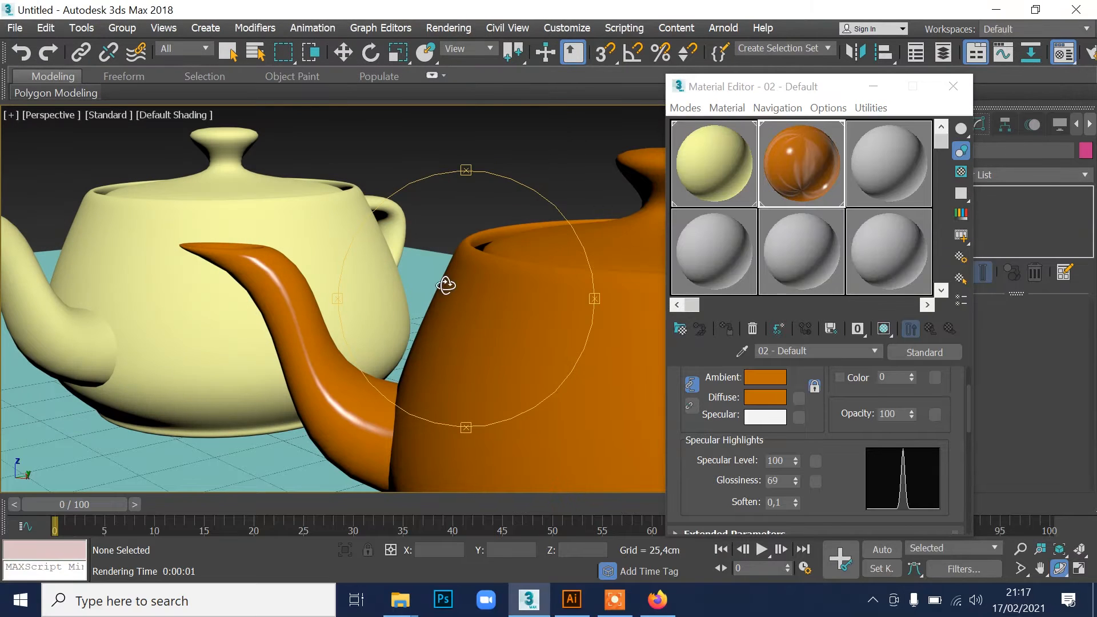
left_click_drag(485, 319, 612, 205)
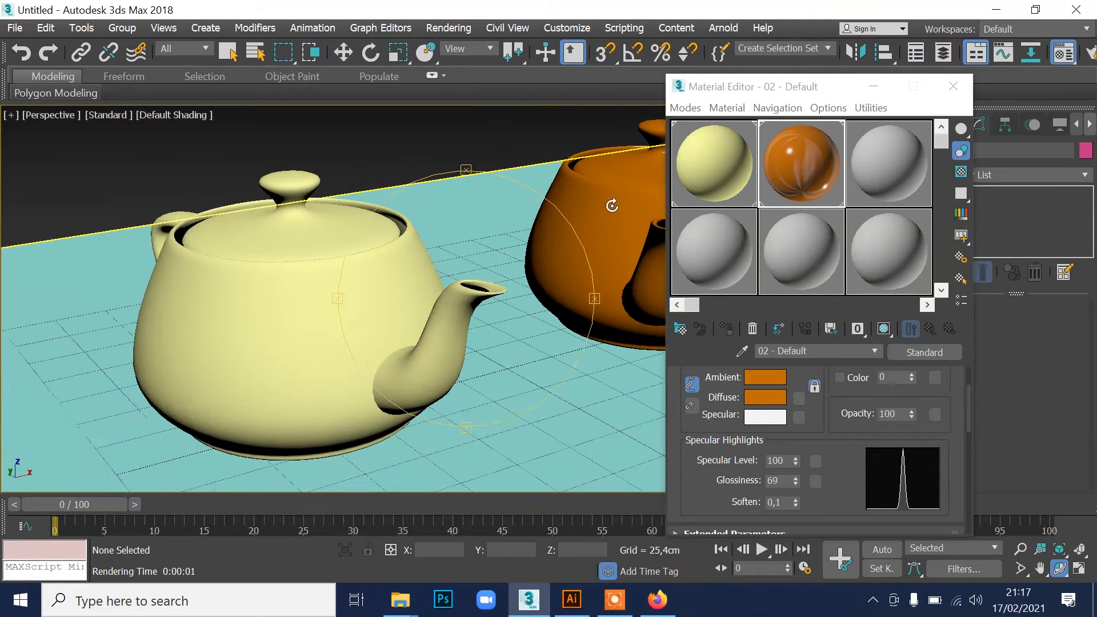
left_click(711, 159)
scroll(810, 429, "up", 5)
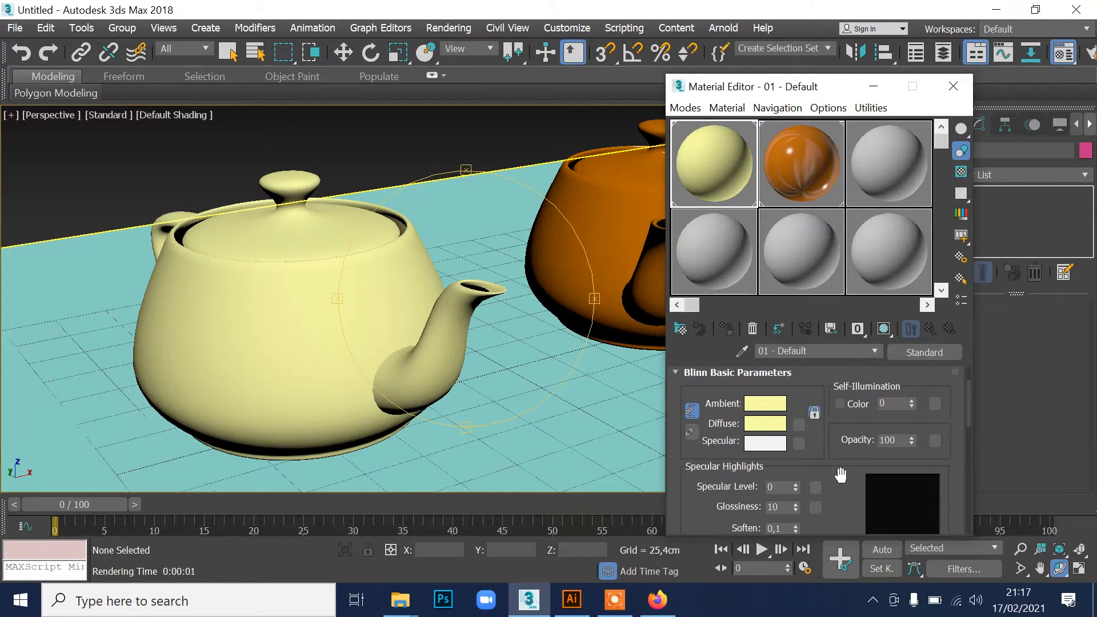
scroll(839, 472, "down", 5)
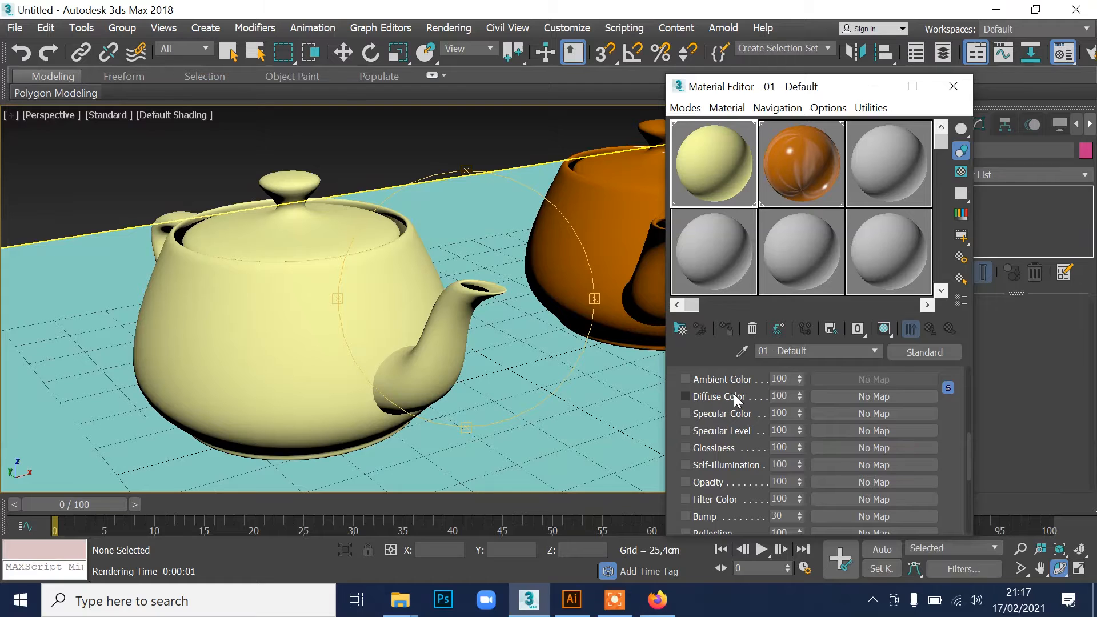
left_click(859, 396)
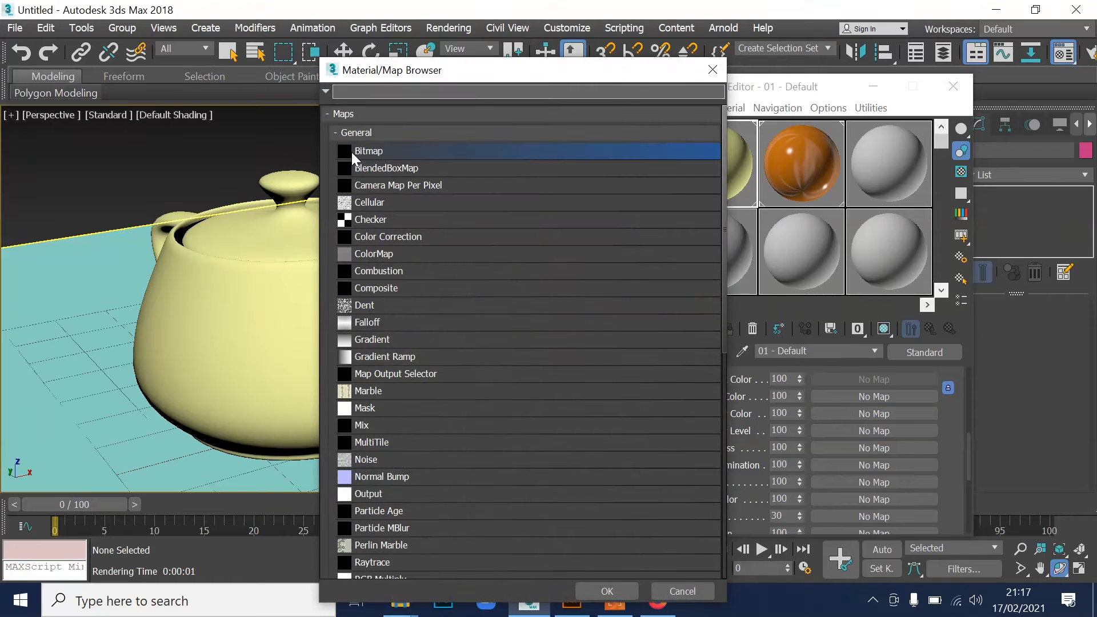
double_click(352, 152)
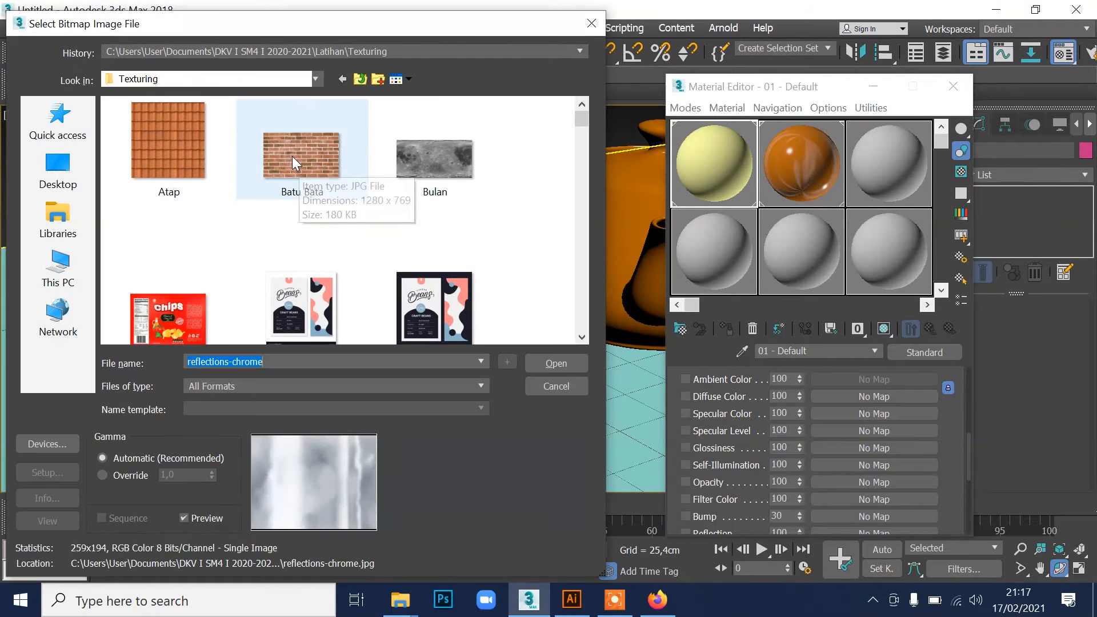
left_click(302, 148)
left_click(548, 362)
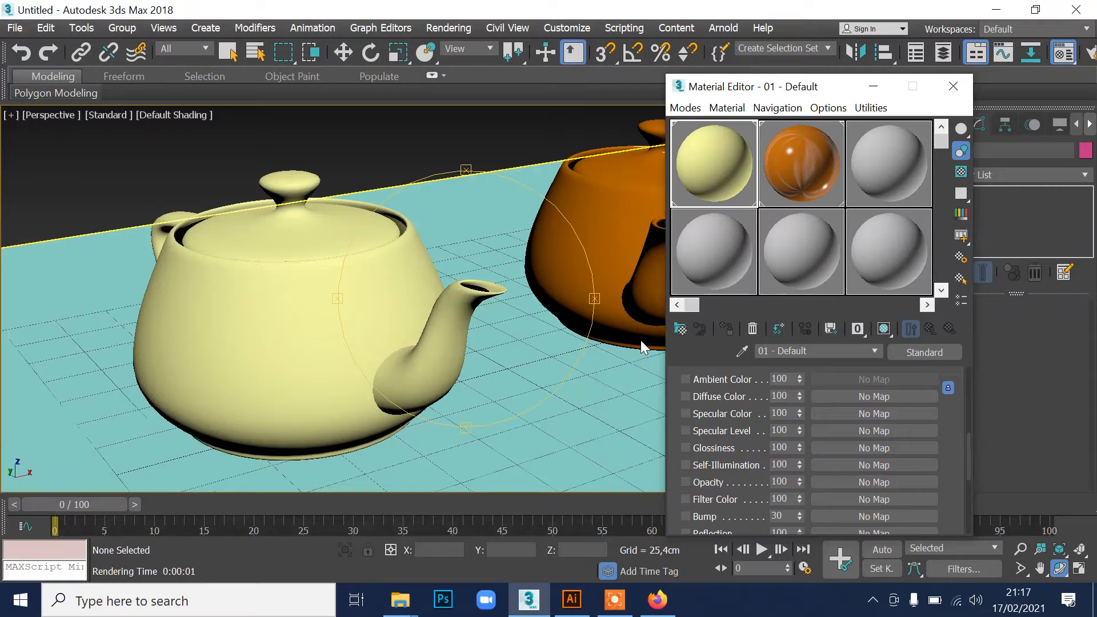
Step: Show the brick map on the front teapot in the viewport and render the perspective view
left_click(343, 52)
left_click(296, 175)
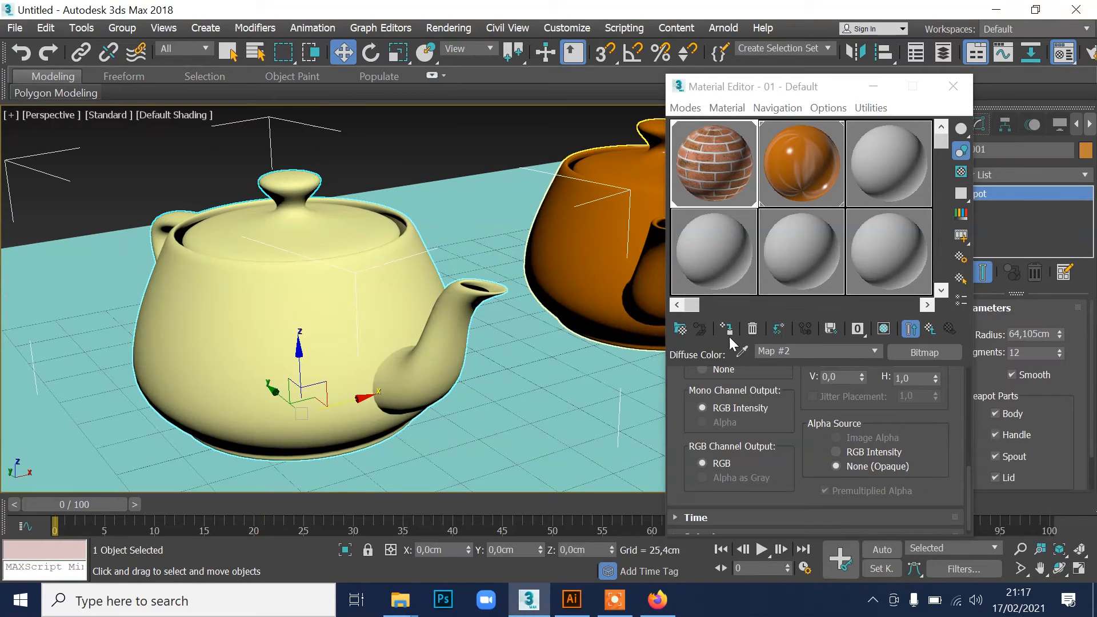
left_click(919, 352)
left_click(885, 329)
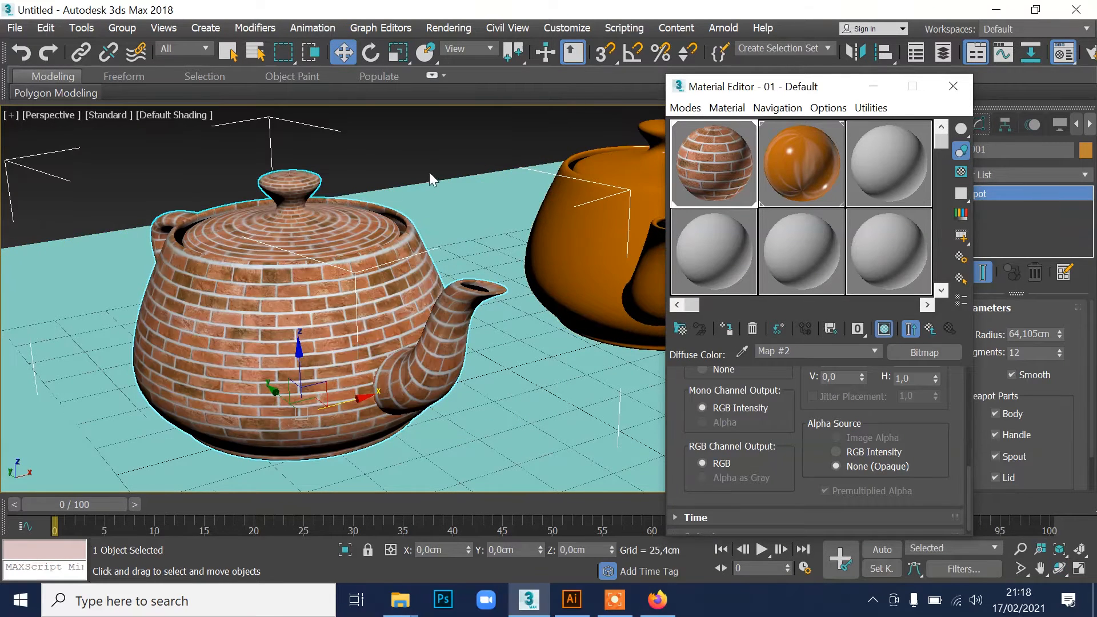
left_click(417, 141)
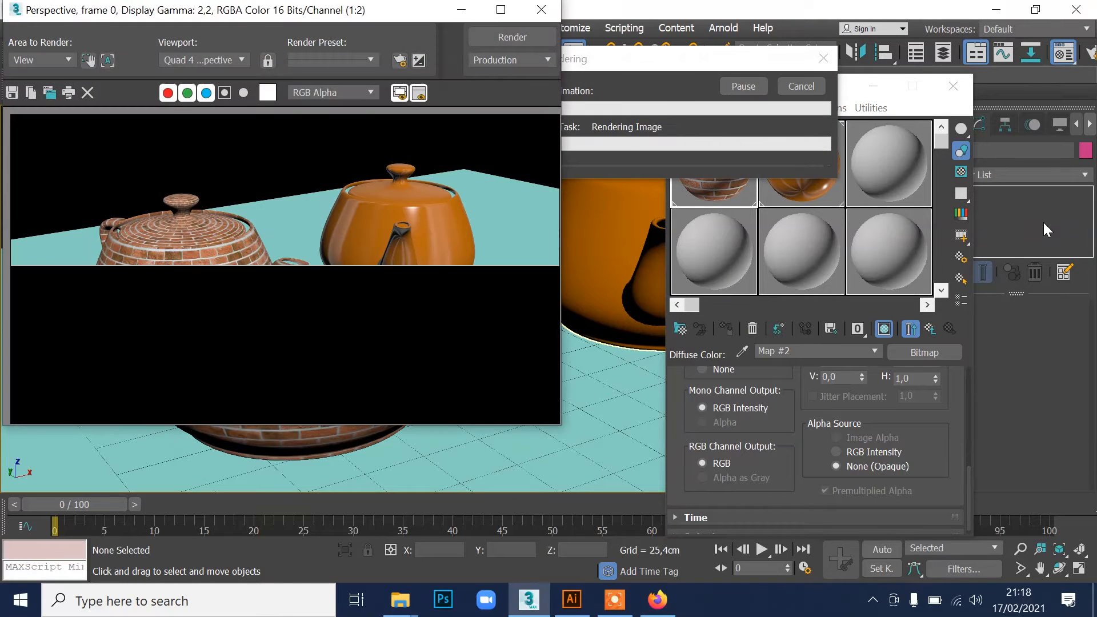
left_click(537, 11)
Step: Render a closer perspective view that frames the brick teapot in front of the orange one
scroll(446, 257, "up", 5)
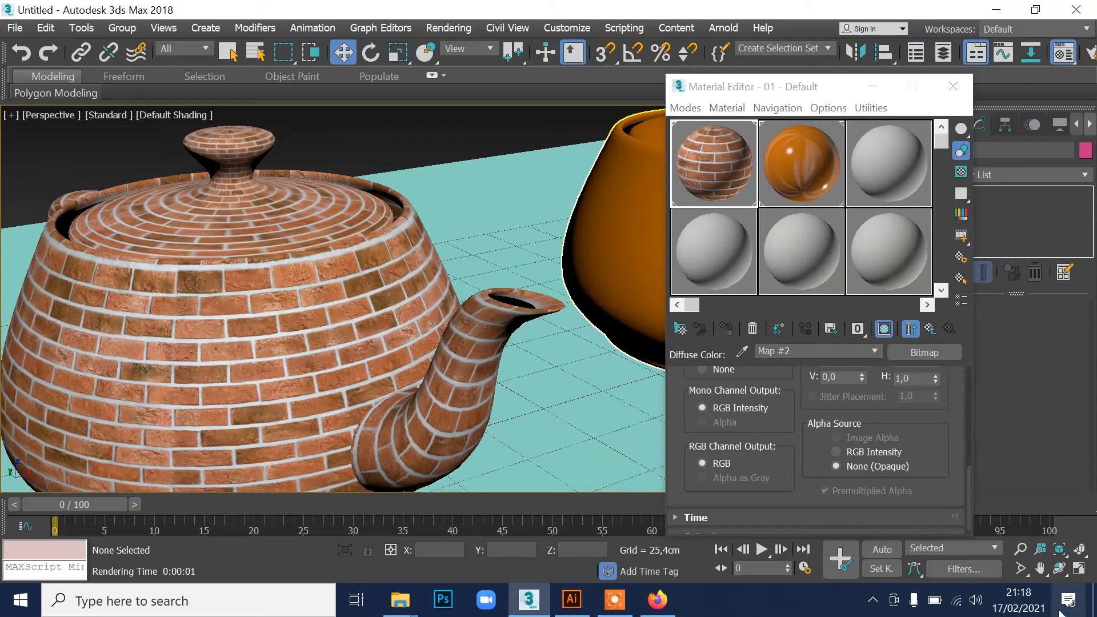
left_click(1059, 569)
left_click_drag(497, 289, 398, 275)
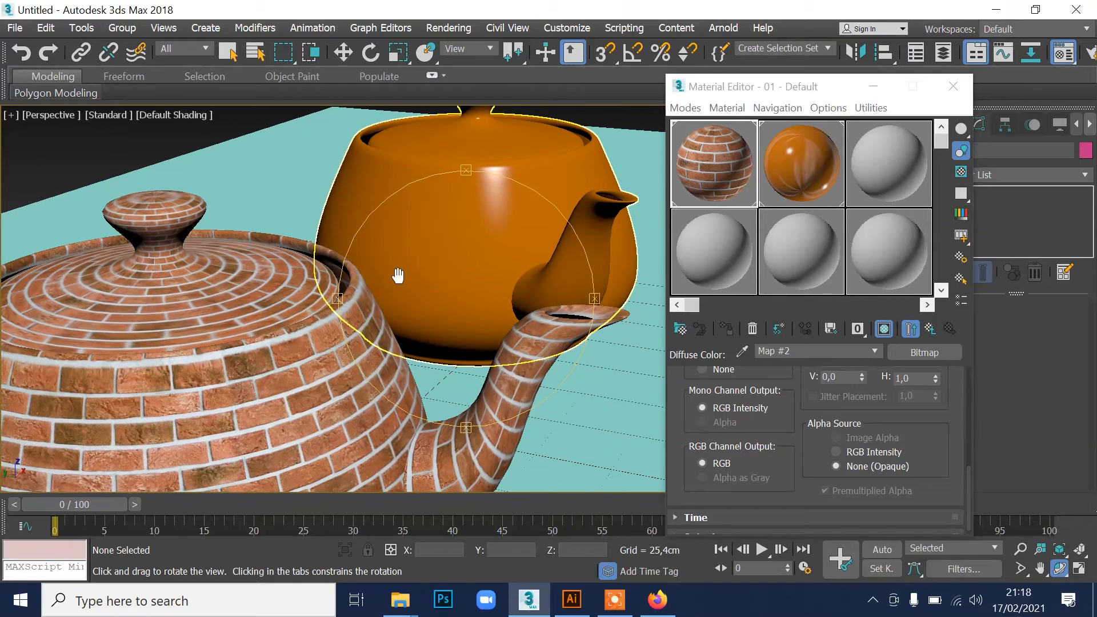
key("shift+q")
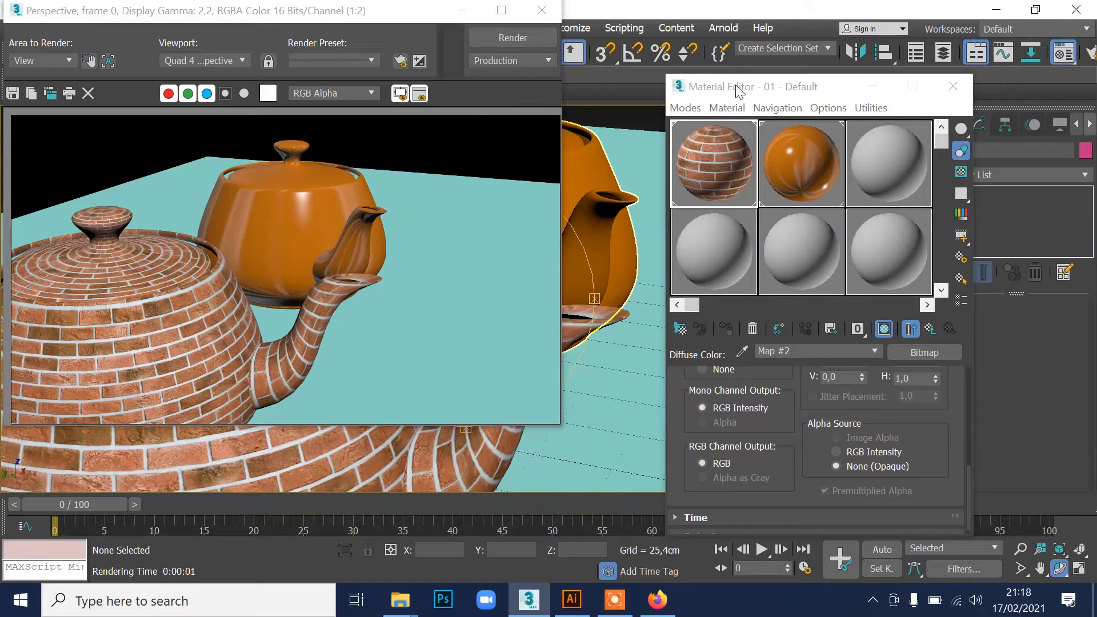
left_click(541, 11)
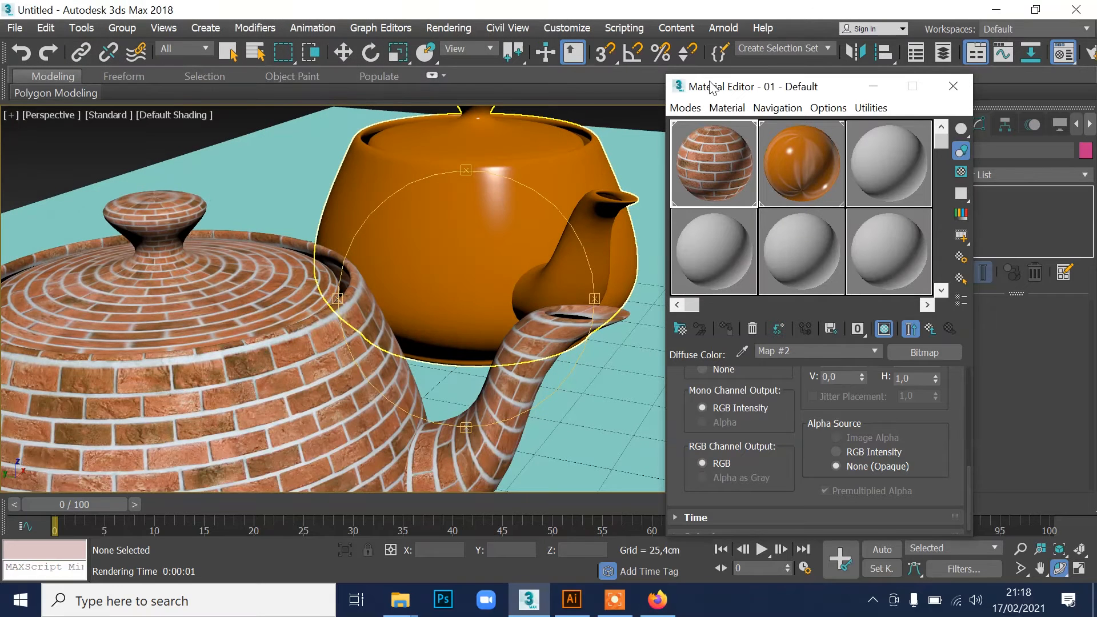
Step: Assign the reflections-chrome image as a bitmap Reflection map to the brick 01 - Default material and render the view
left_click(708, 111)
left_click(691, 170)
scroll(788, 423, "up", 3)
scroll(789, 423, "down", 3)
scroll(799, 422, "up", 3)
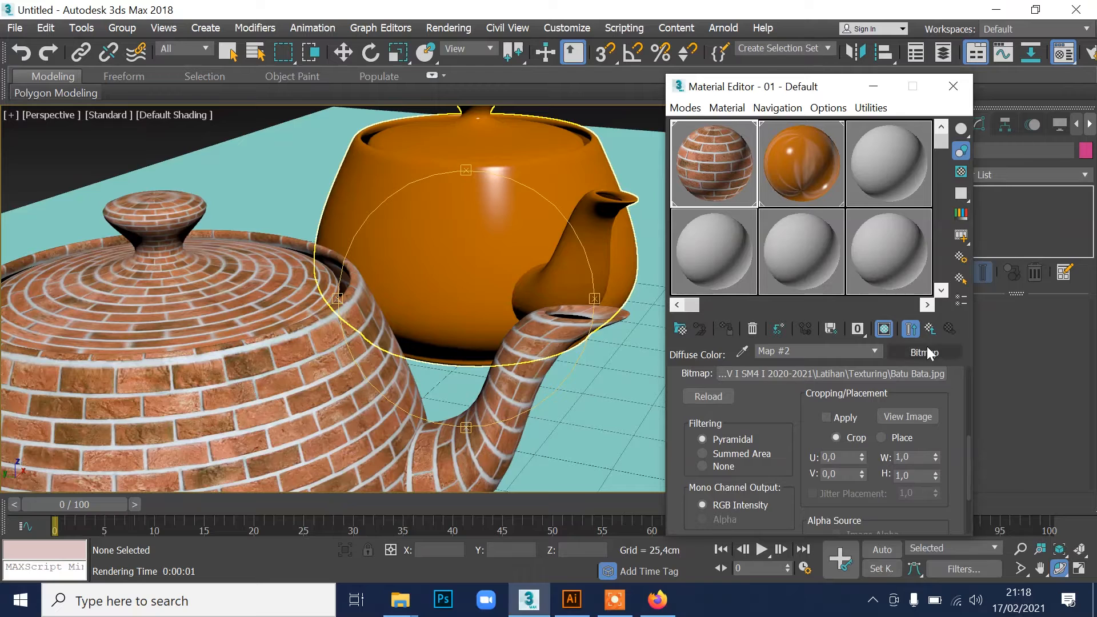
left_click(931, 329)
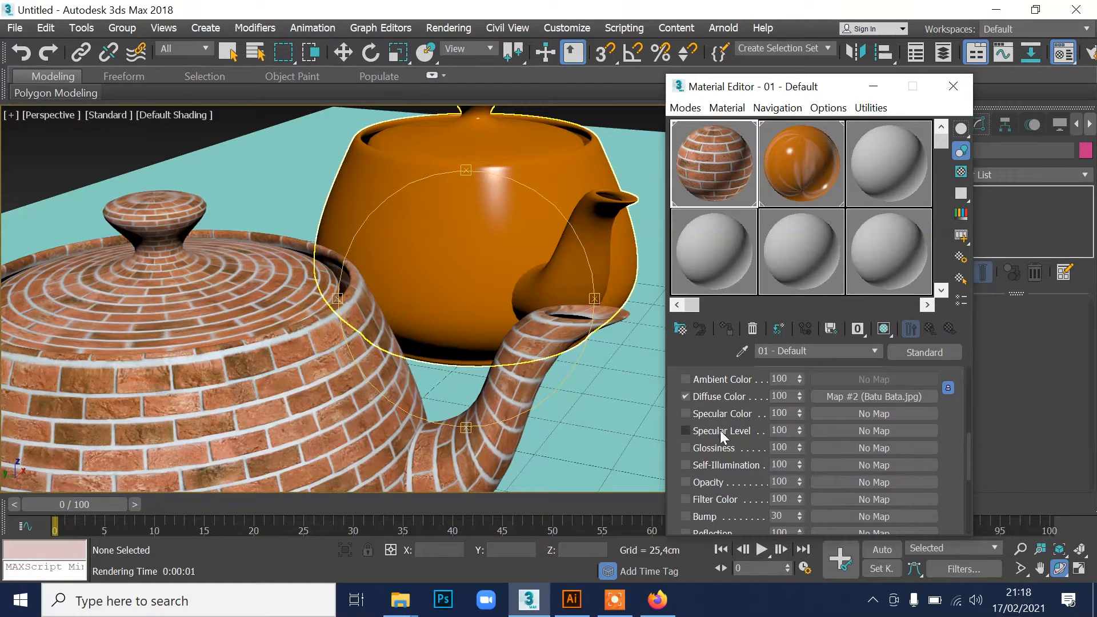
left_click_drag(946, 446, 947, 337)
left_click(838, 424)
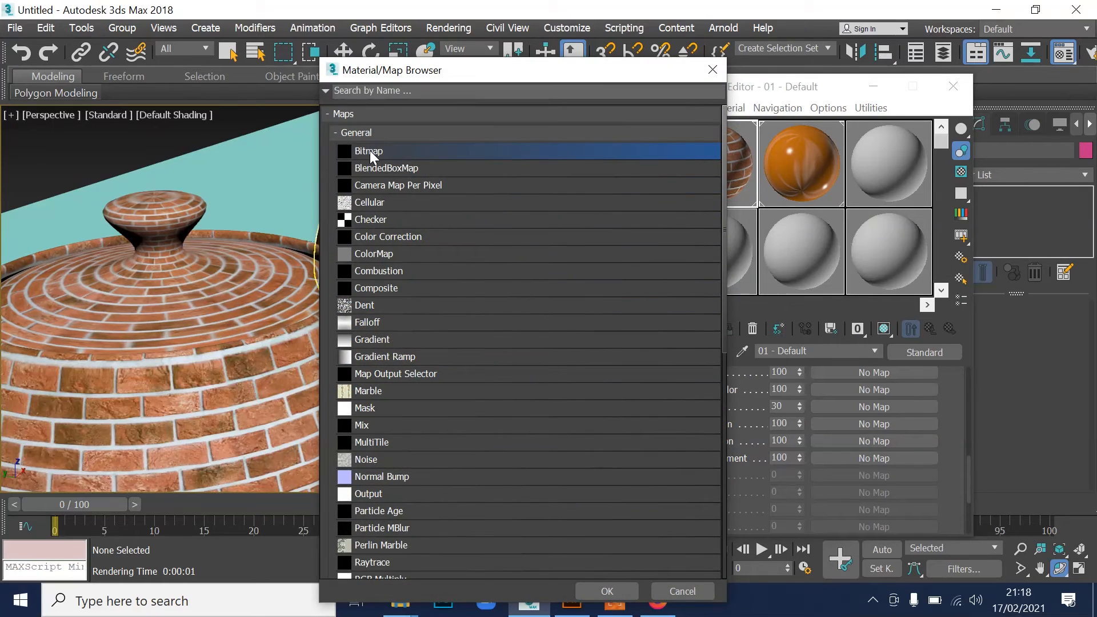
double_click(369, 150)
left_click_drag(580, 137, 576, 243)
left_click_drag(581, 198, 587, 252)
left_click(437, 233)
left_click(556, 364)
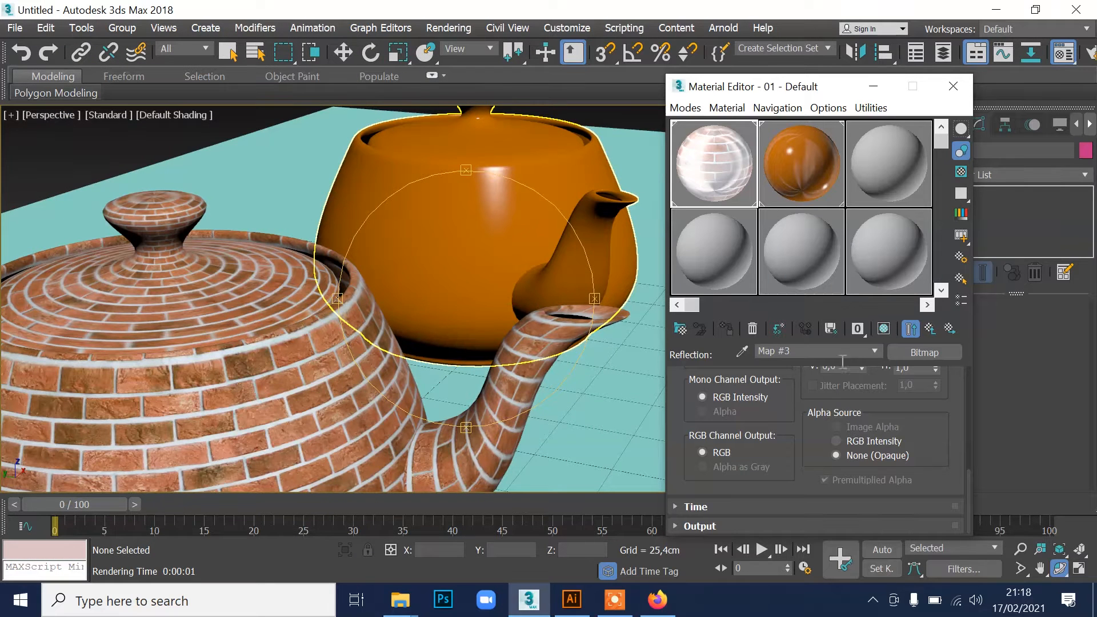
key("shift+q")
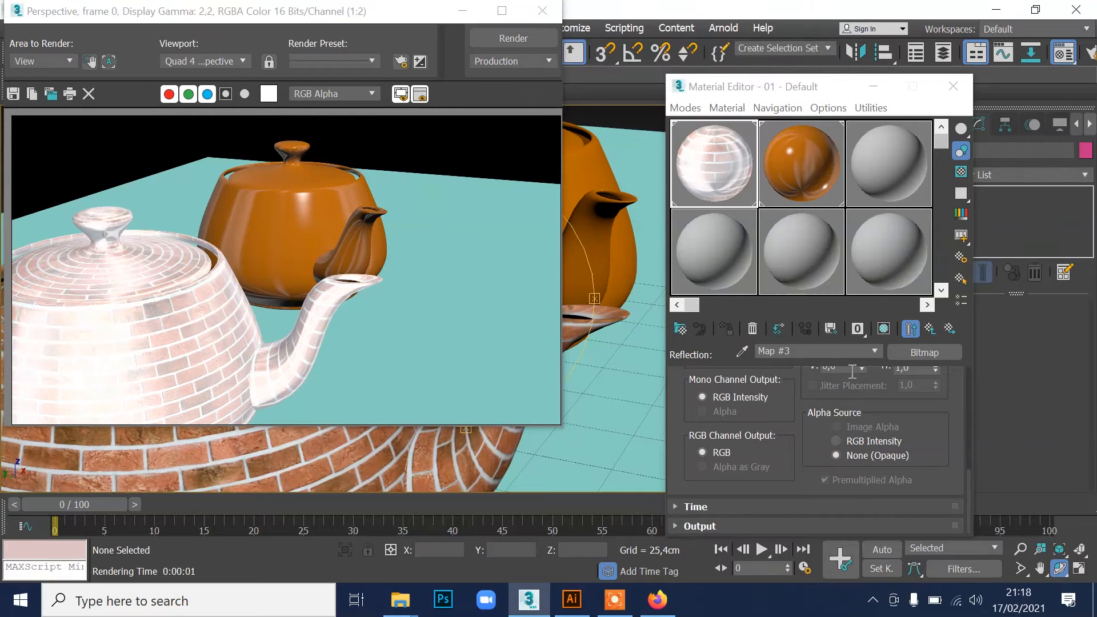
Step: Set the brick material's Reflection amount to 10 and render the perspective view again
left_click(911, 328)
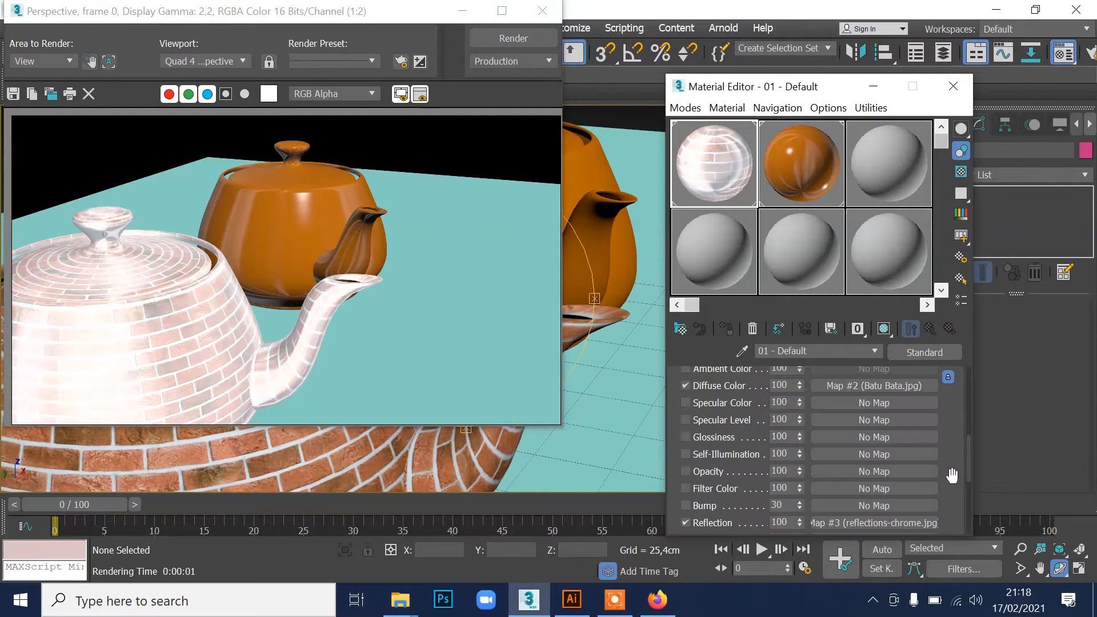
left_click_drag(952, 486, 961, 402)
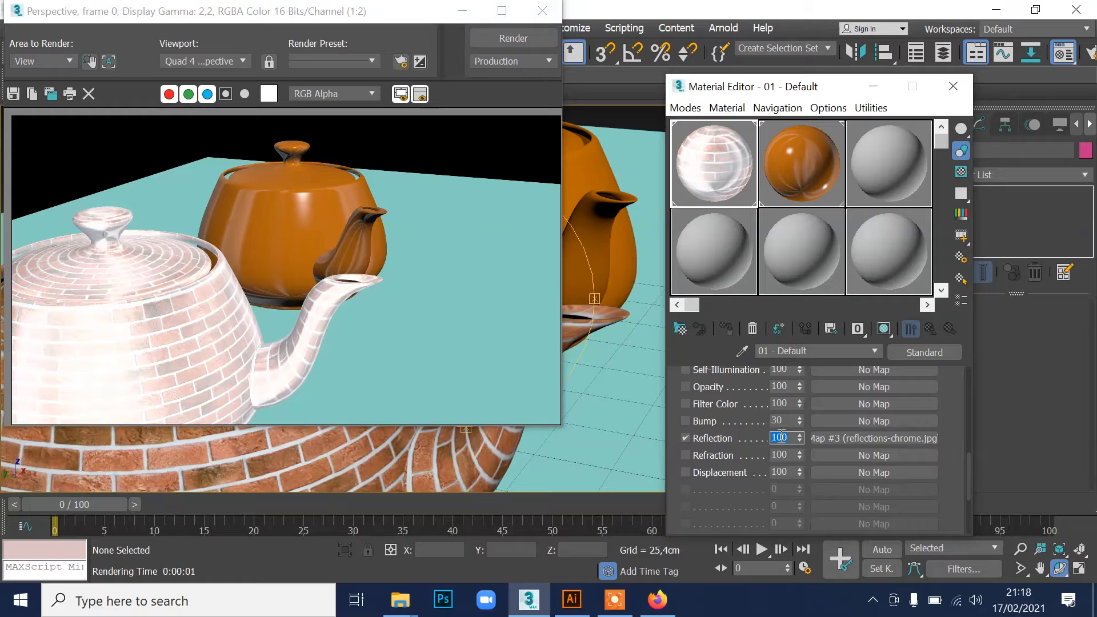
type("1")
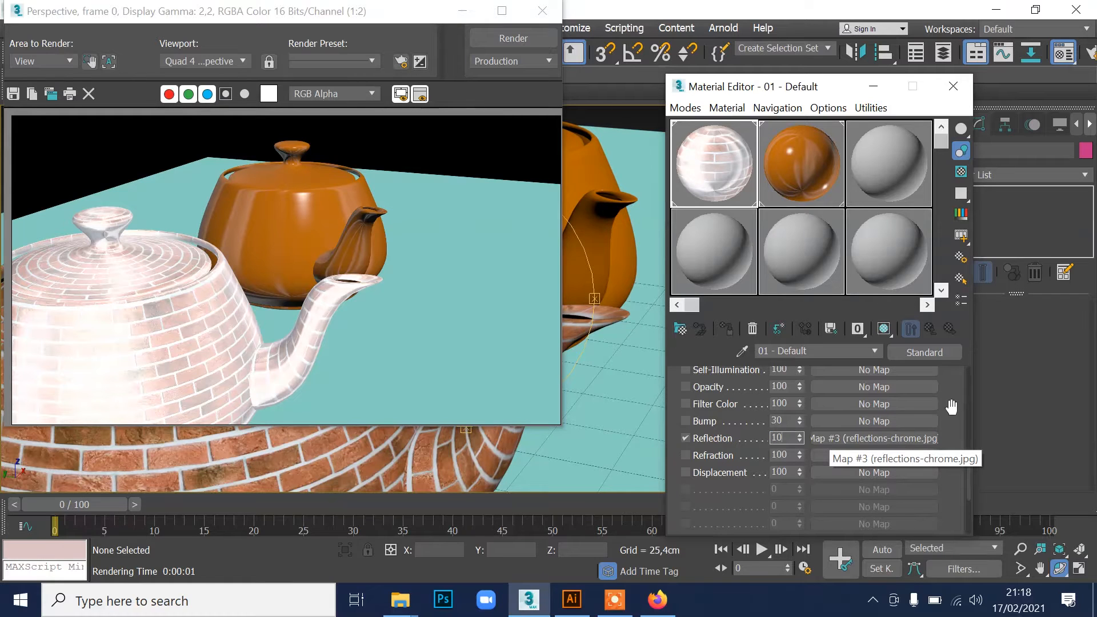
type("0")
key("Return")
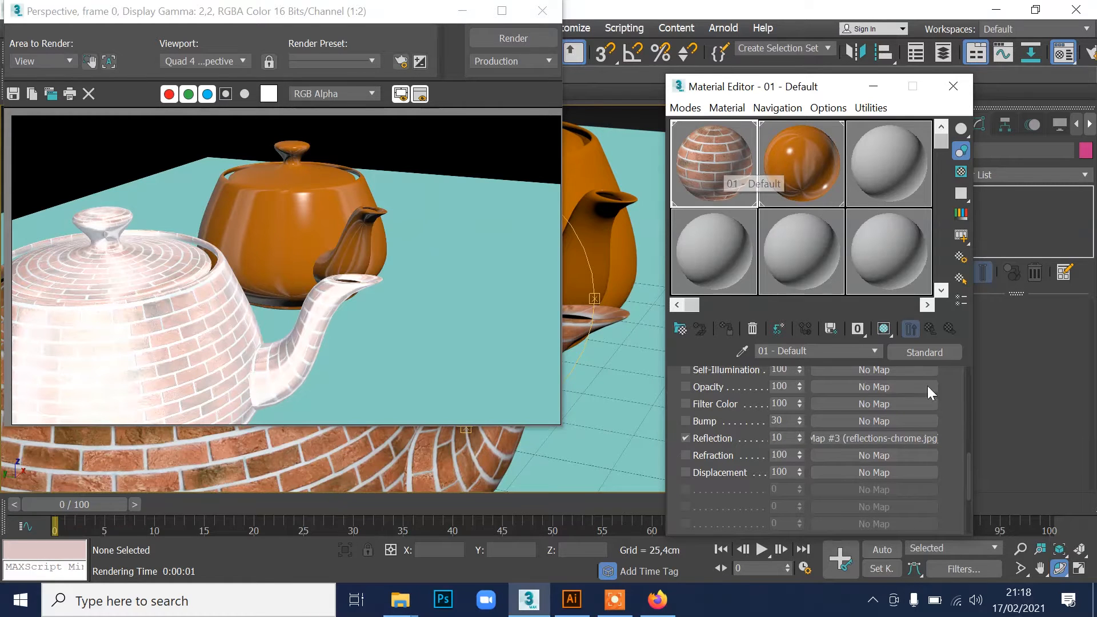
key("shift+q")
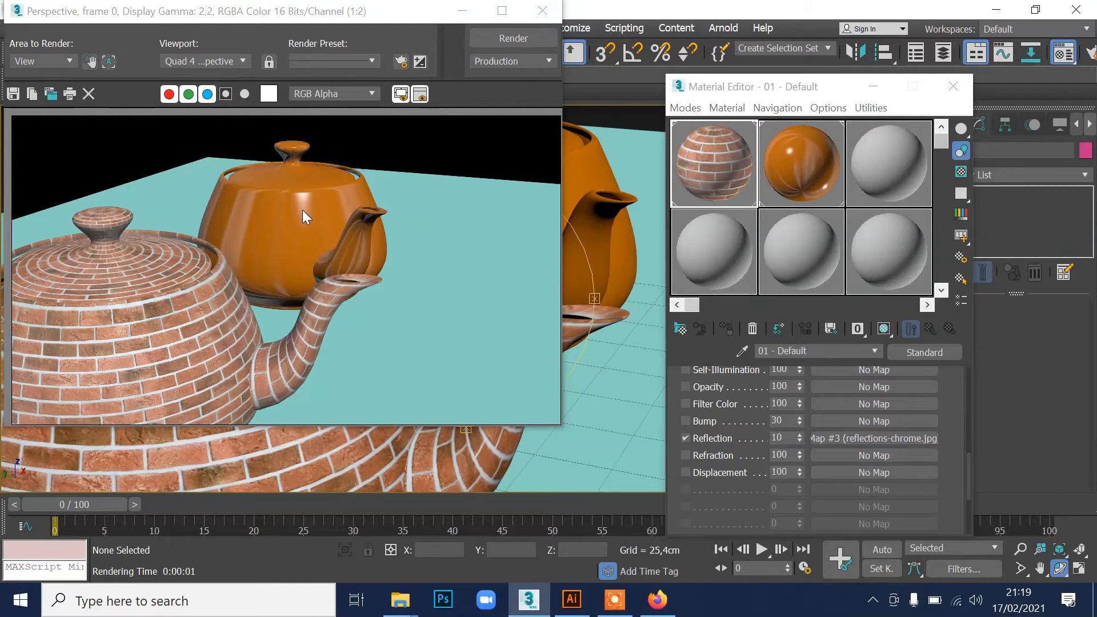
Step: Set the brick material's Specular Level to 114 and Glossiness to 67, and render the view
left_click(705, 177)
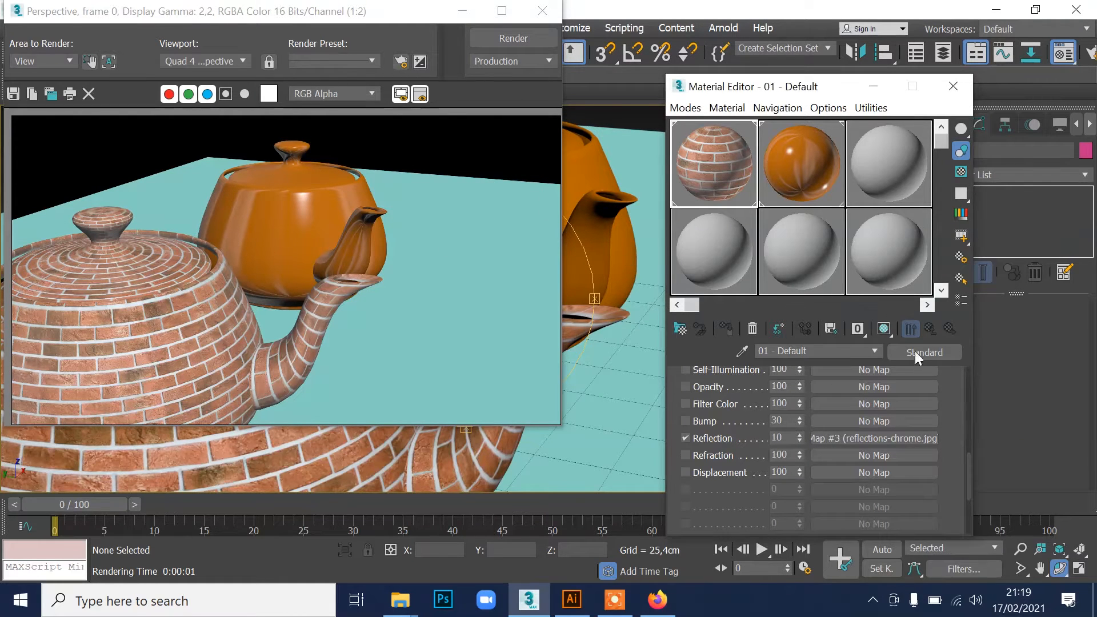
left_click_drag(946, 384, 962, 574)
left_click_drag(952, 375, 903, 443)
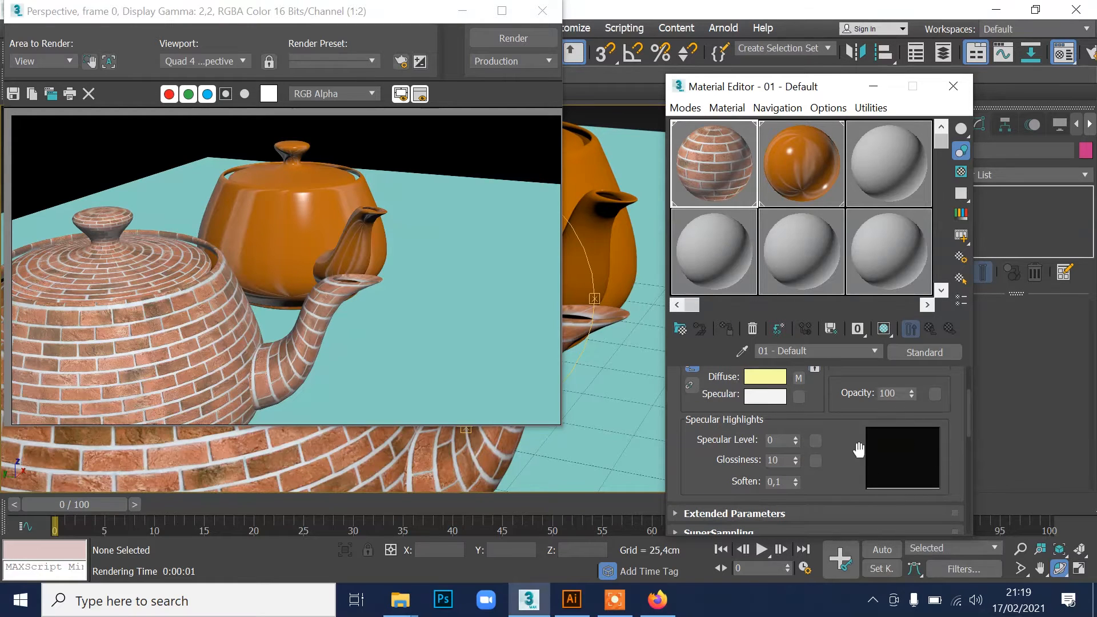
mouse_move(794, 437)
left_mouse_down()
mouse_move(793, 423)
mouse_move(793, 466)
mouse_move(795, 434)
left_mouse_up()
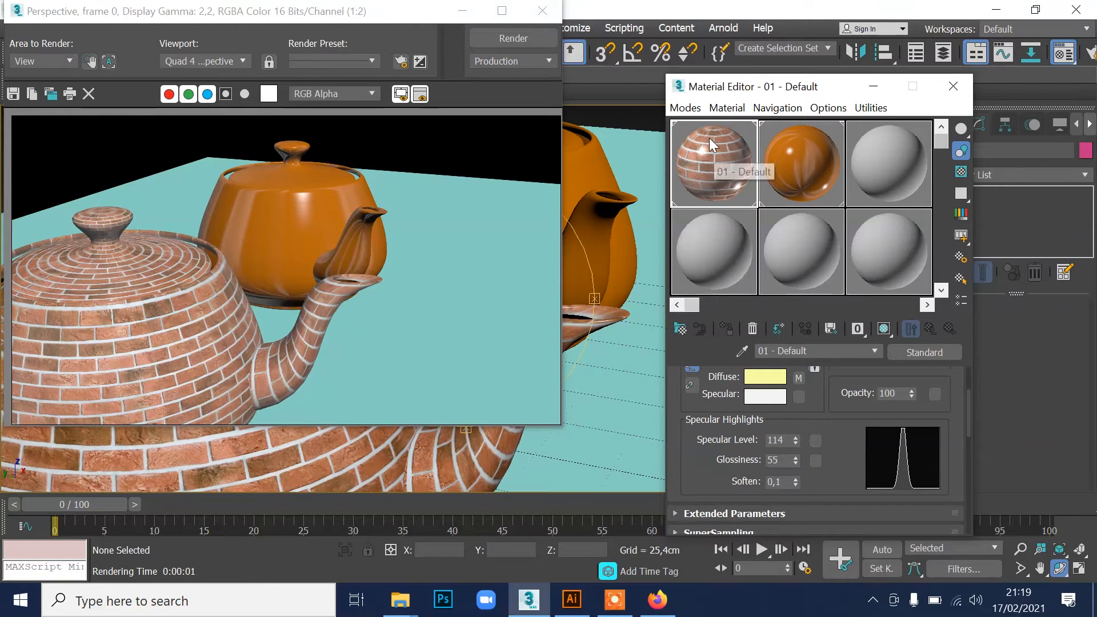
left_click_drag(796, 464, 796, 459)
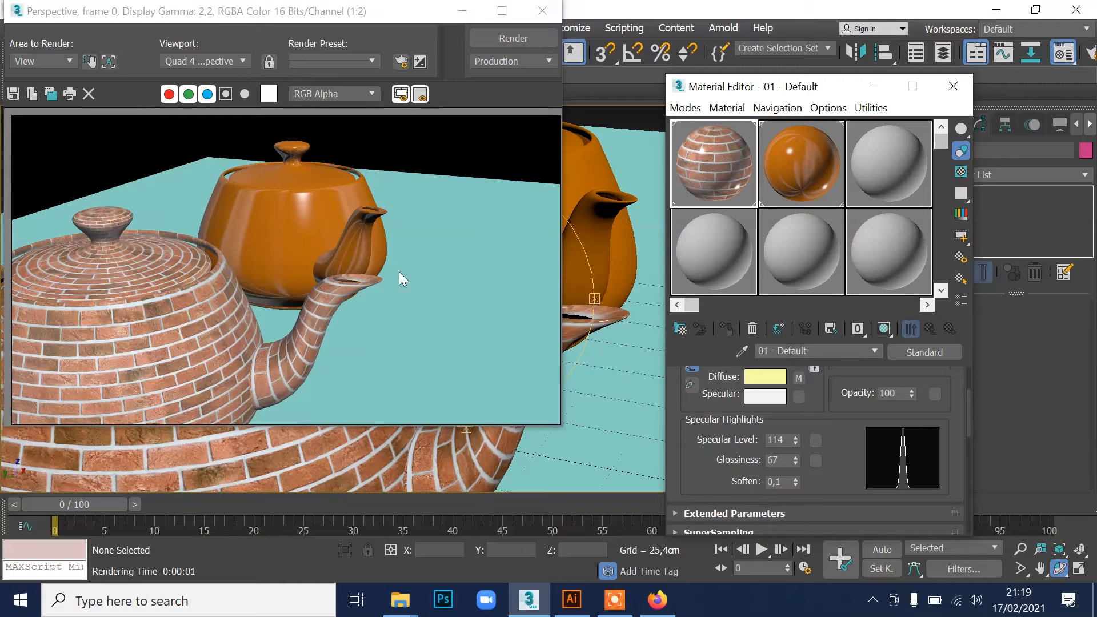
left_click(491, 39)
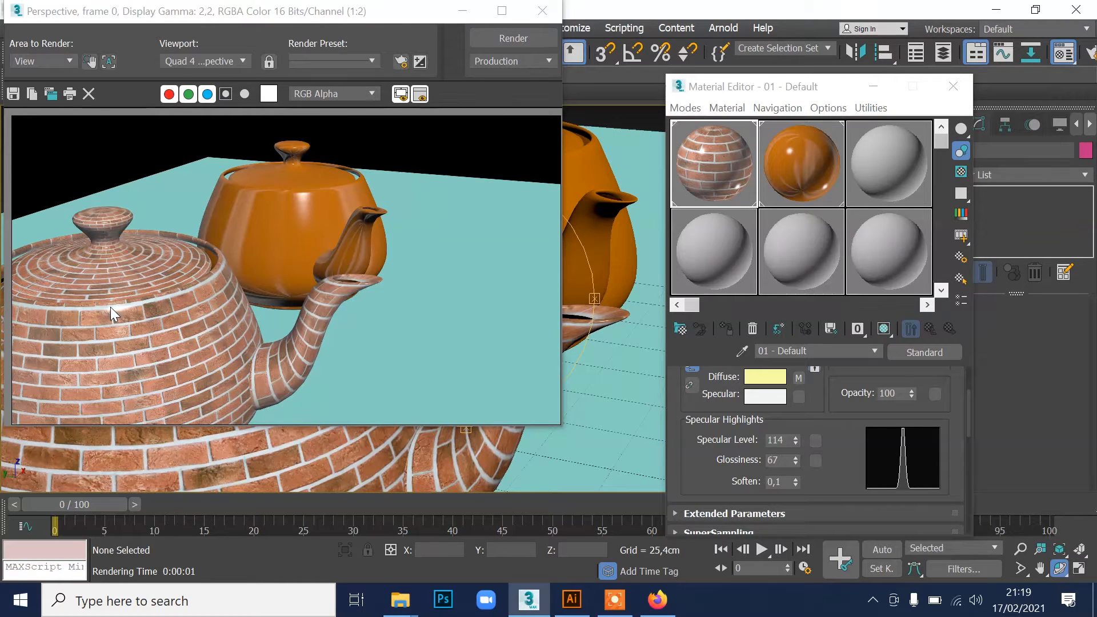
Step: Raise the brick material's Specular Level to 163 and Glossiness to 85, and render the view
left_click_drag(793, 441, 797, 409)
left_click_drag(797, 459, 796, 445)
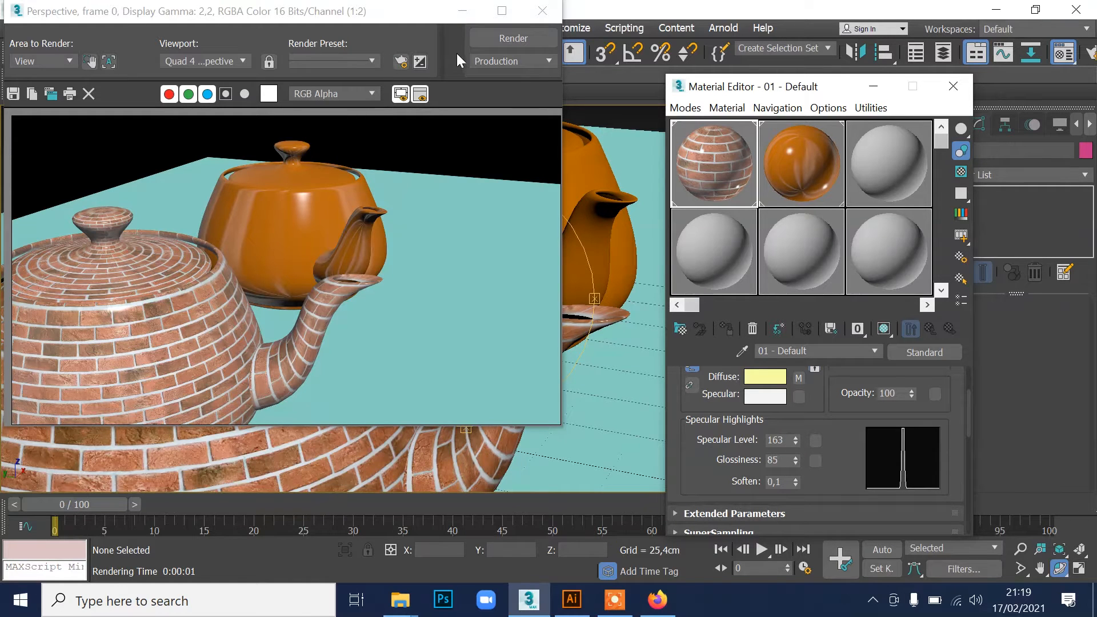
left_click(509, 40)
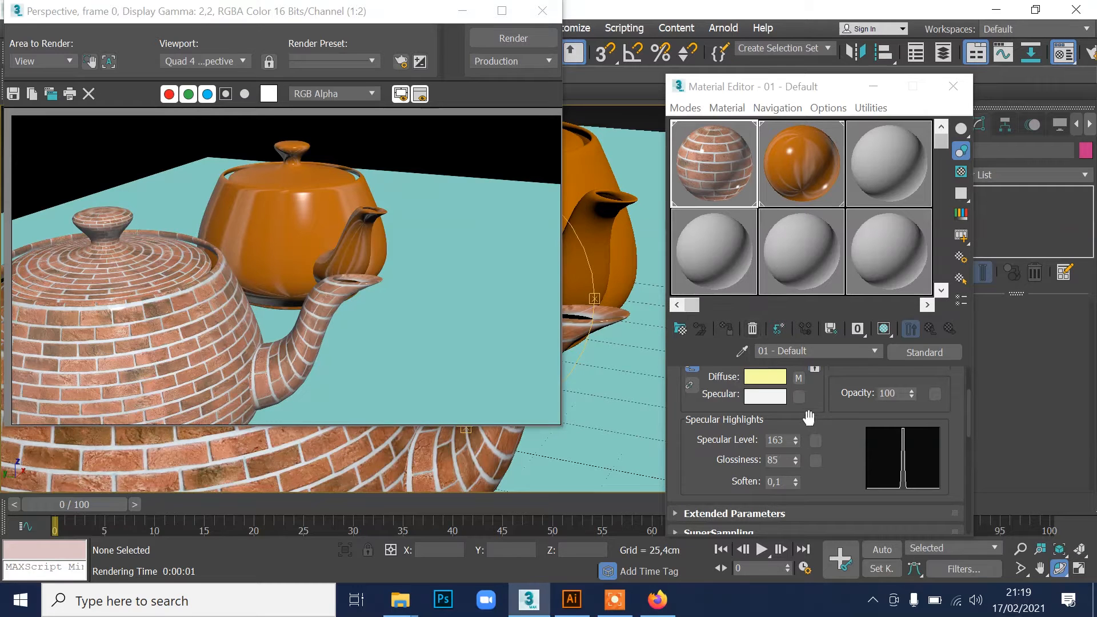
Step: Lower the brick material's Glossiness to 70 and render the perspective view once more
left_click_drag(796, 459, 796, 464)
left_click(499, 36)
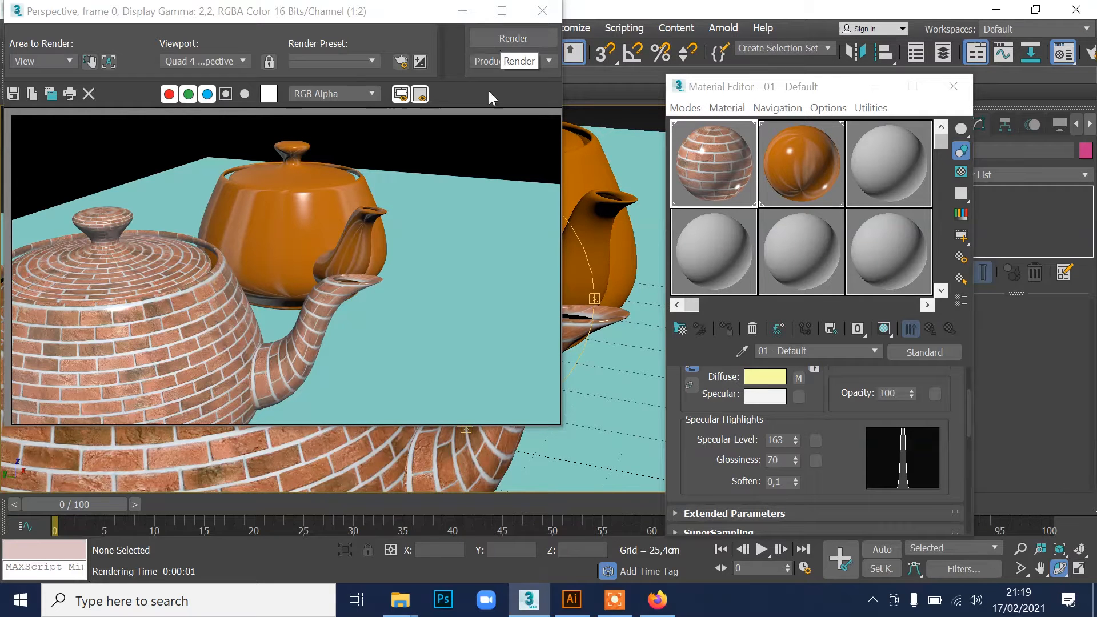
left_click(540, 10)
left_click_drag(460, 278, 460, 315)
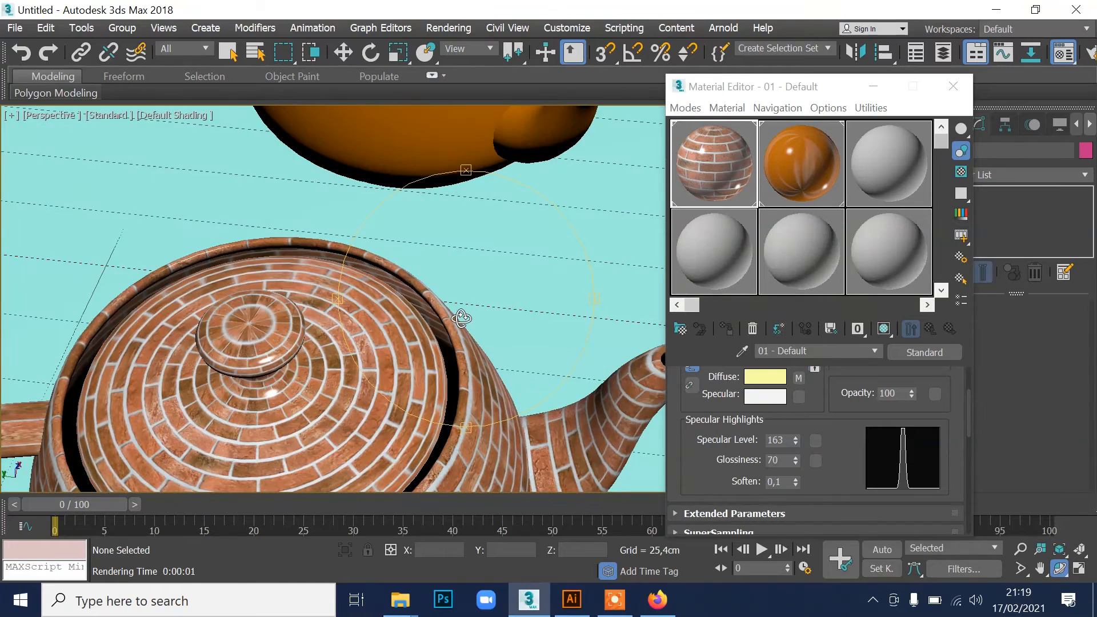
scroll(463, 305, "down", 3)
middle_click_drag(488, 283, 421, 242)
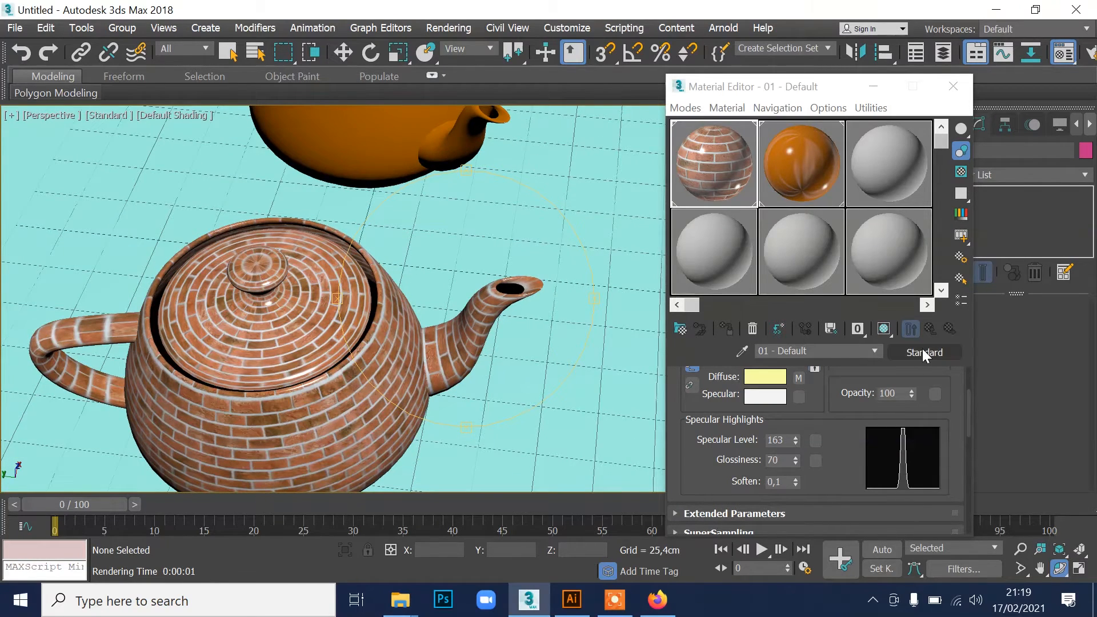
Step: Set the brick material's Specular Level to 178 and Glossiness to 48, rendering the view both before and after the change
key("shift+q")
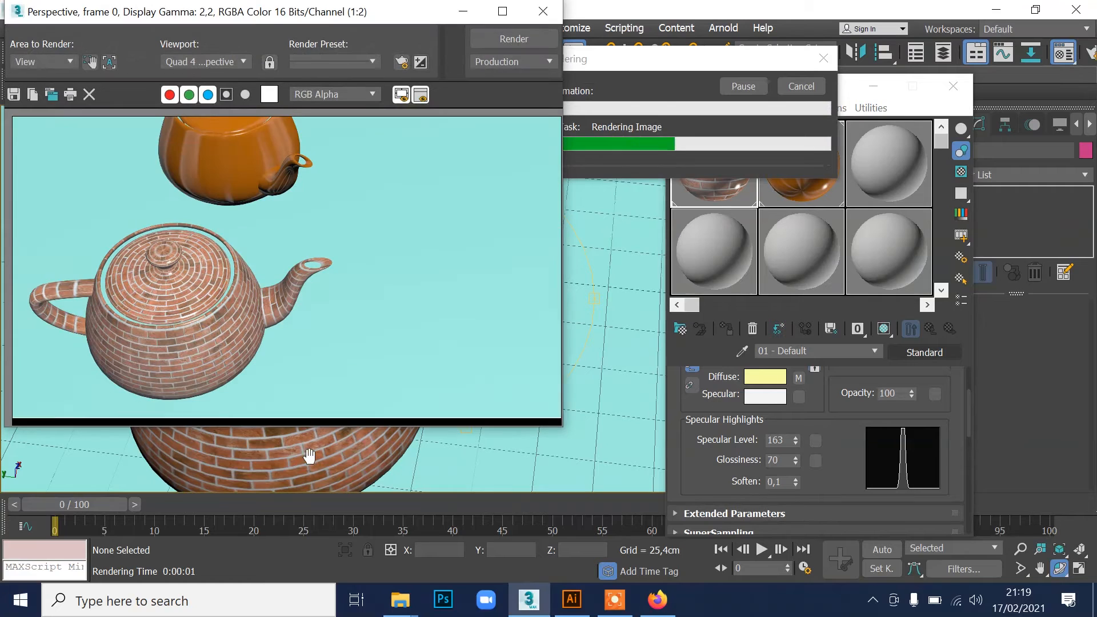
left_click(543, 11)
scroll(211, 348, "up", 5)
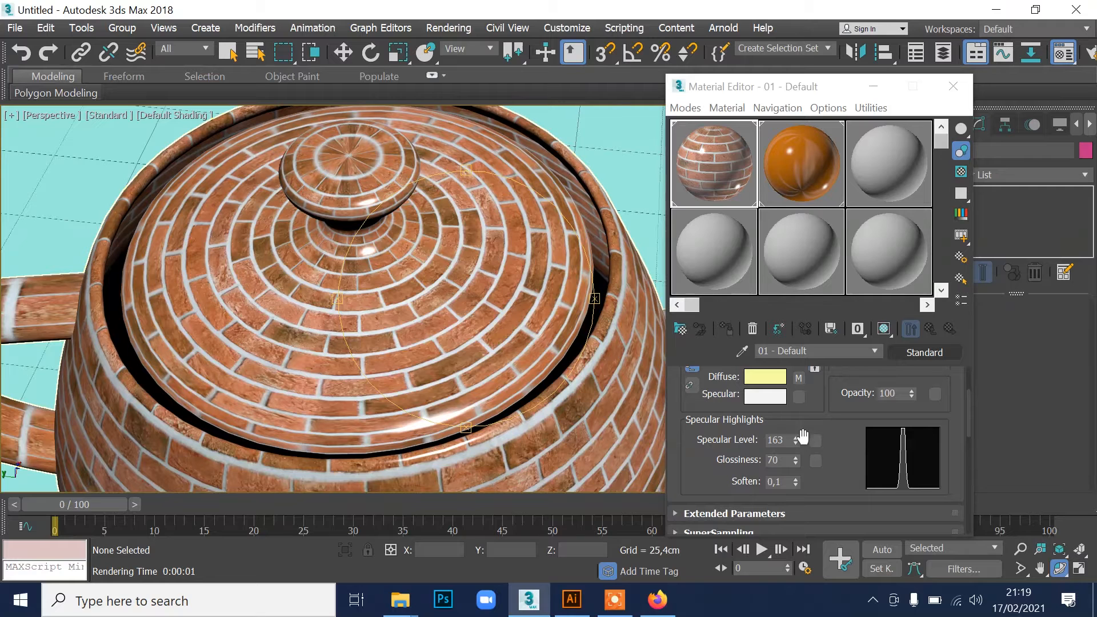
mouse_move(794, 441)
left_mouse_down()
mouse_move(797, 423)
mouse_move(800, 476)
mouse_move(796, 452)
left_mouse_up()
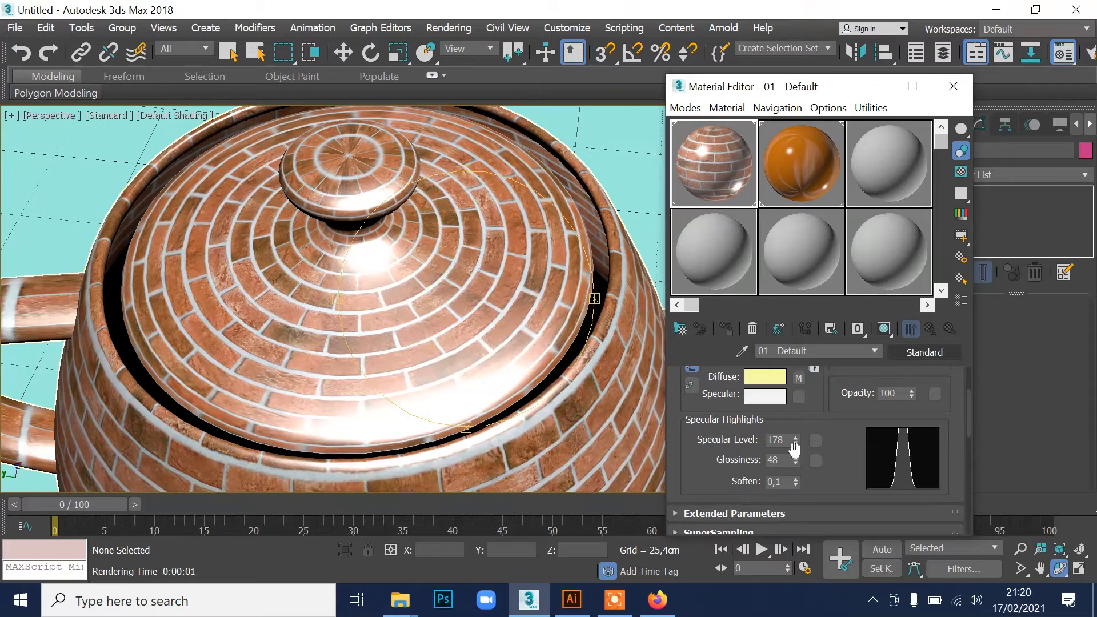
key("shift+q")
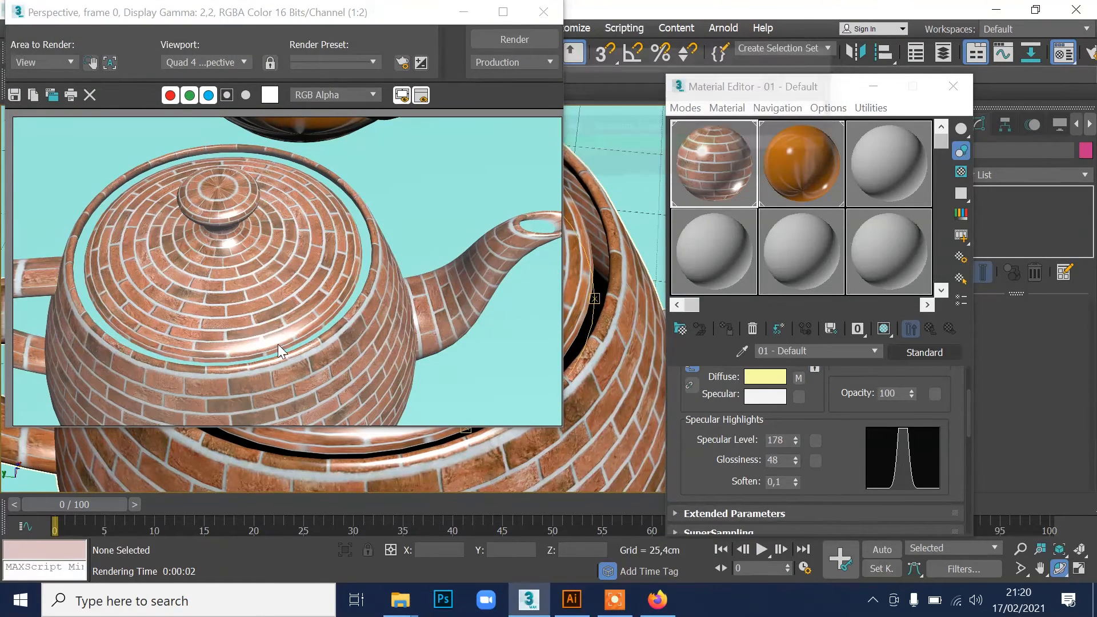
left_click(542, 12)
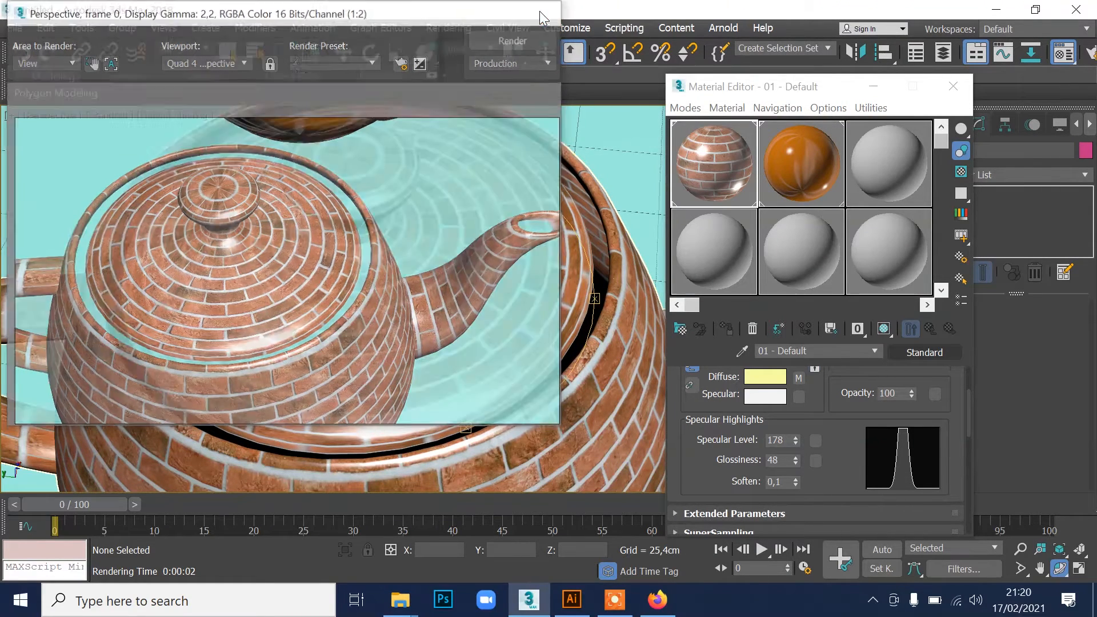
Step: Set the brick material's Glossiness to 66 and render both teapots from a low side angle
left_click_drag(415, 252, 282, 308)
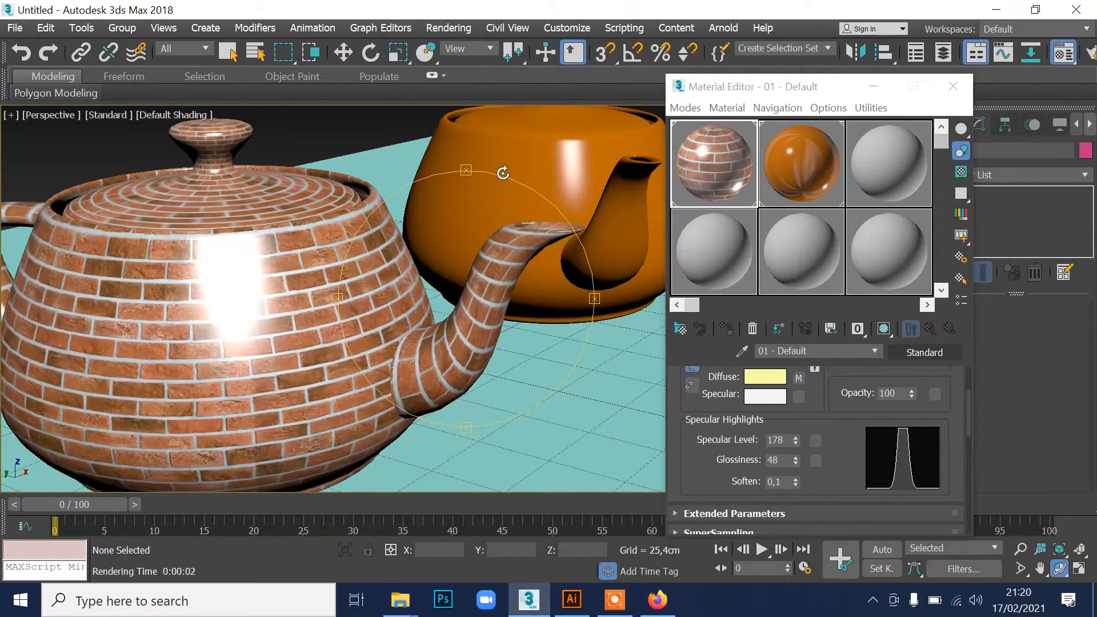
left_click_drag(795, 460, 791, 446)
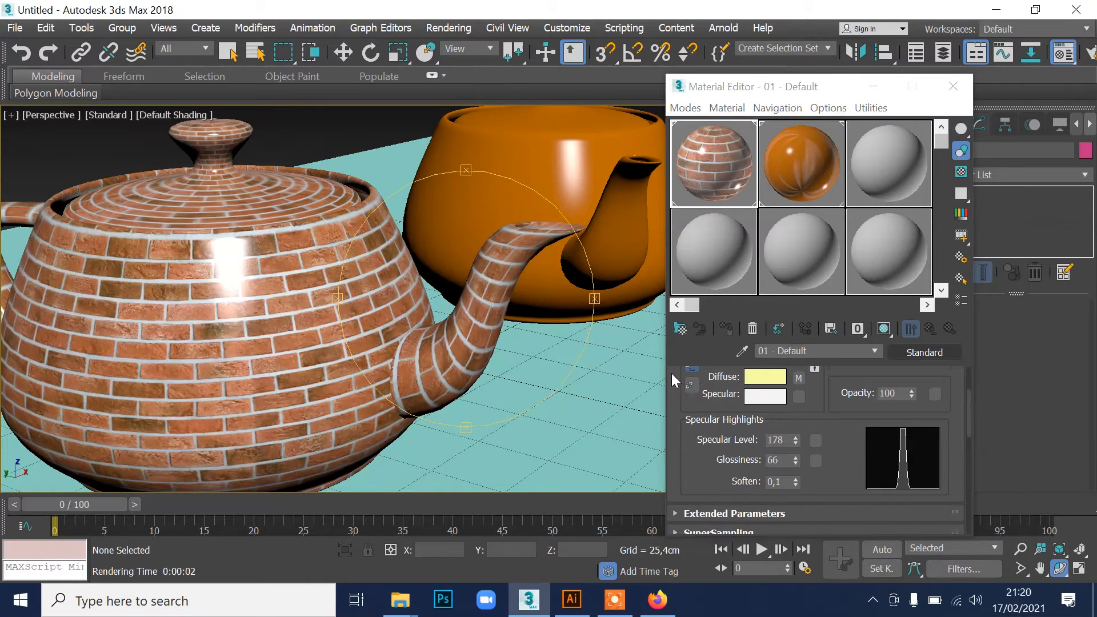
key("shift+q")
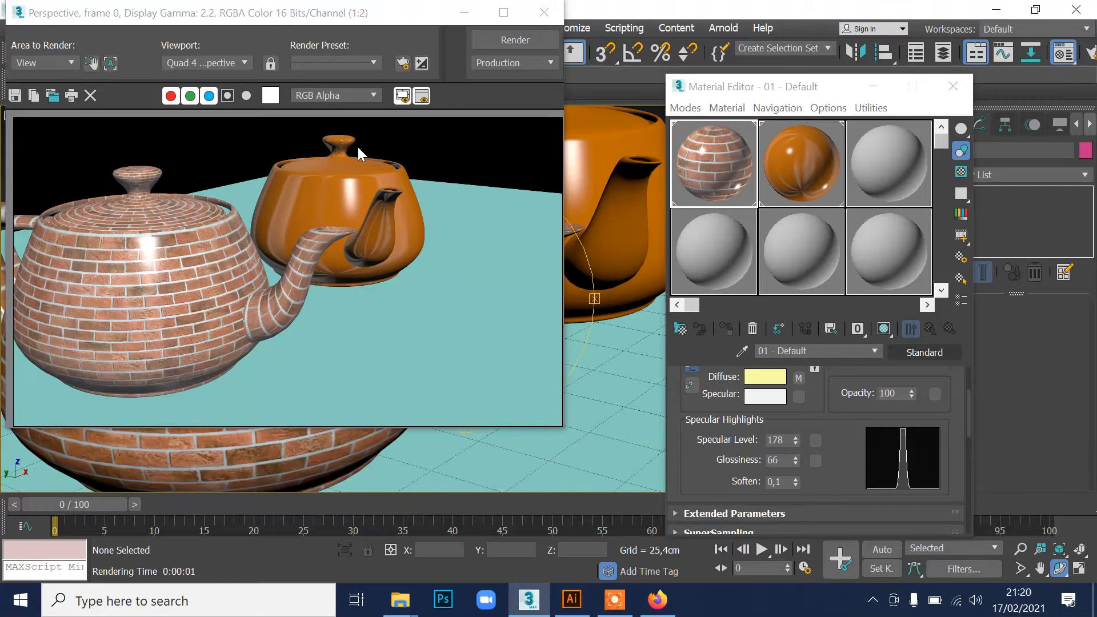
left_click(543, 12)
Step: Replace the brick material's reflection bitmap with Ref_02 from the Texturing folder and render the view
scroll(832, 432, "down", 10)
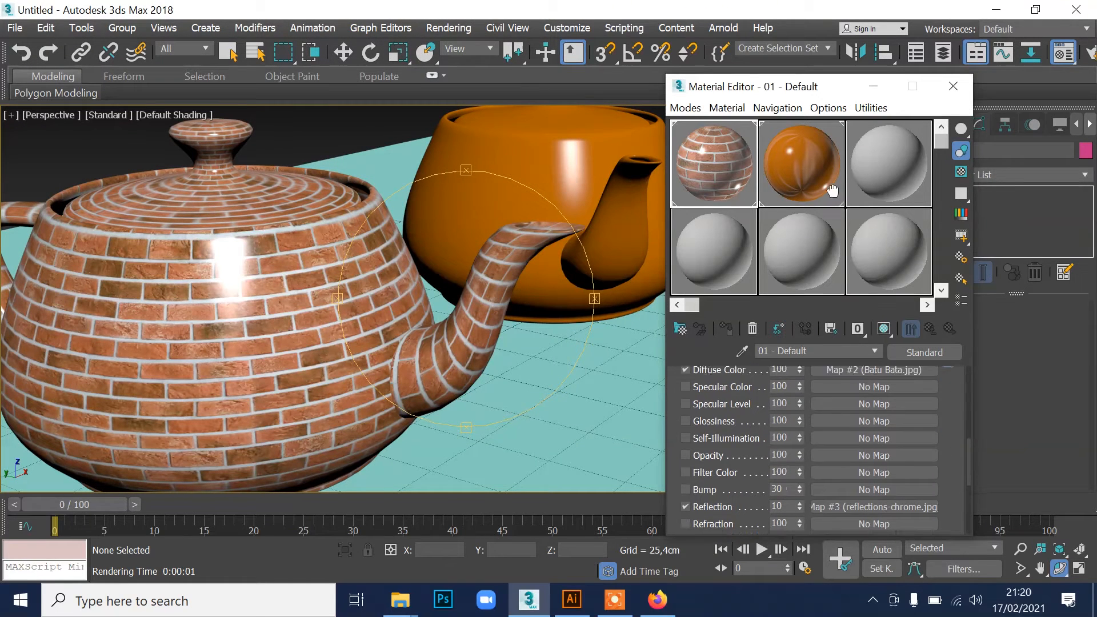
left_click(849, 498)
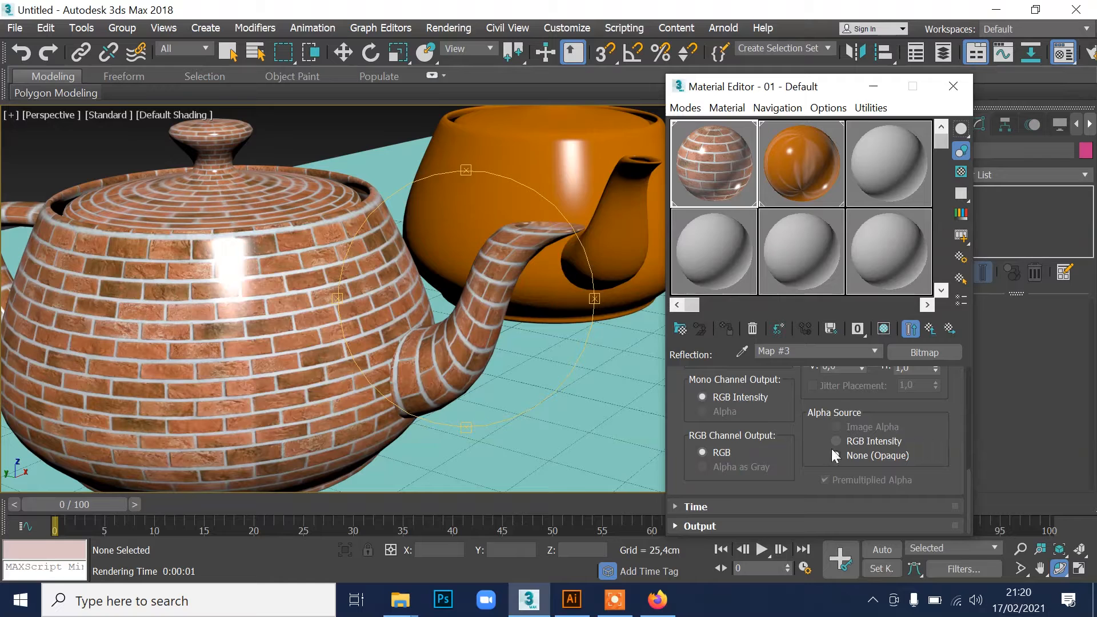
left_click_drag(908, 429, 916, 555)
left_click(864, 406)
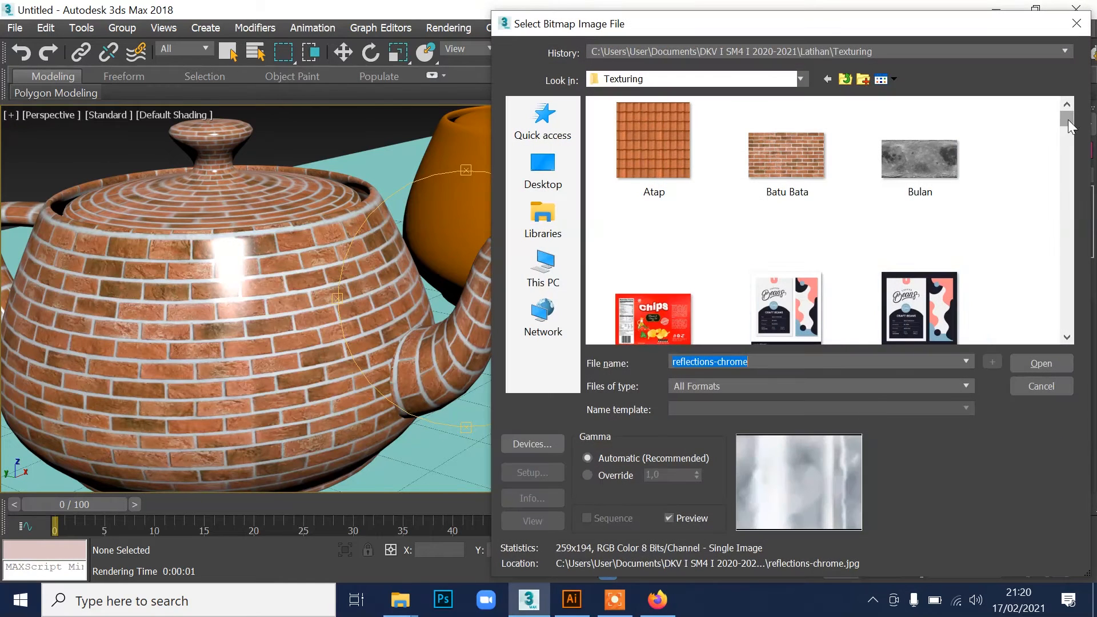
left_click_drag(1067, 119, 1052, 268)
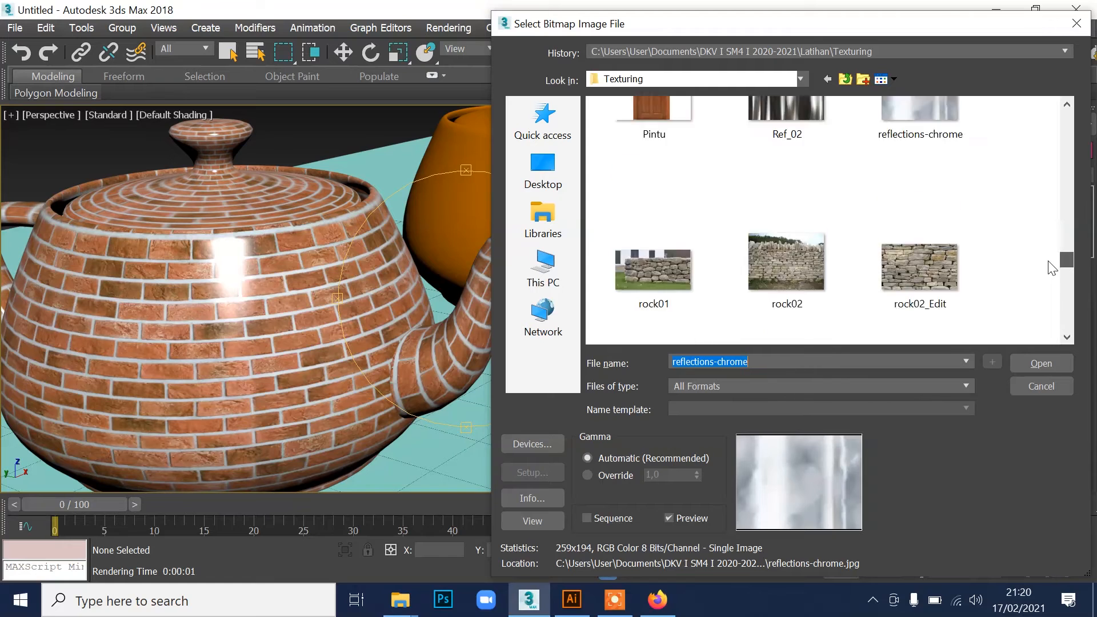
scroll(1052, 267, "up", 1)
left_click(781, 128)
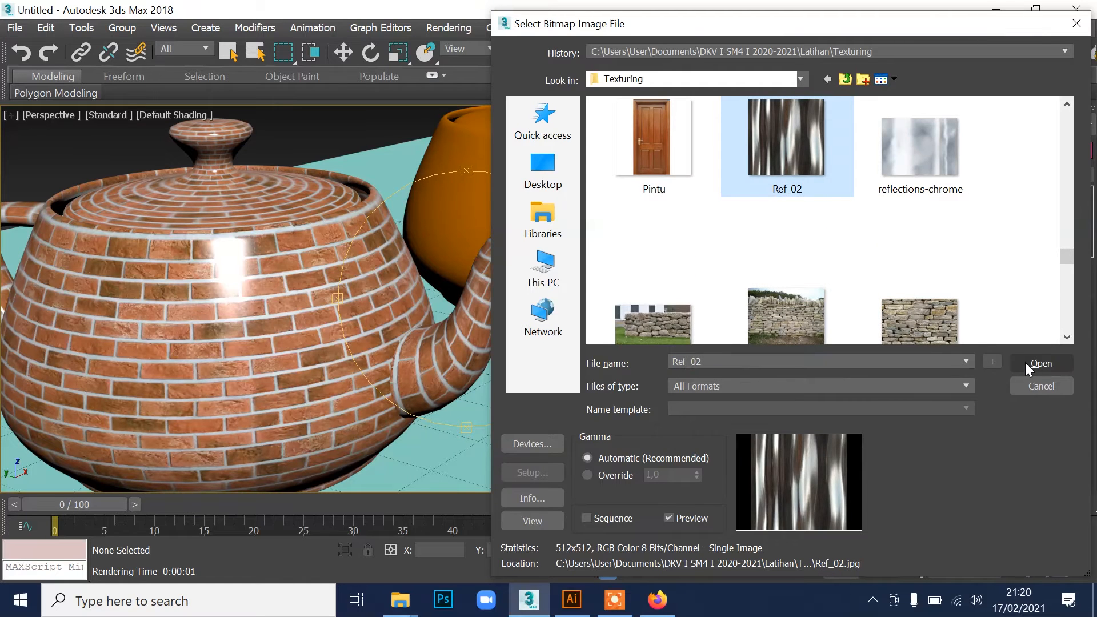
left_click(1025, 362)
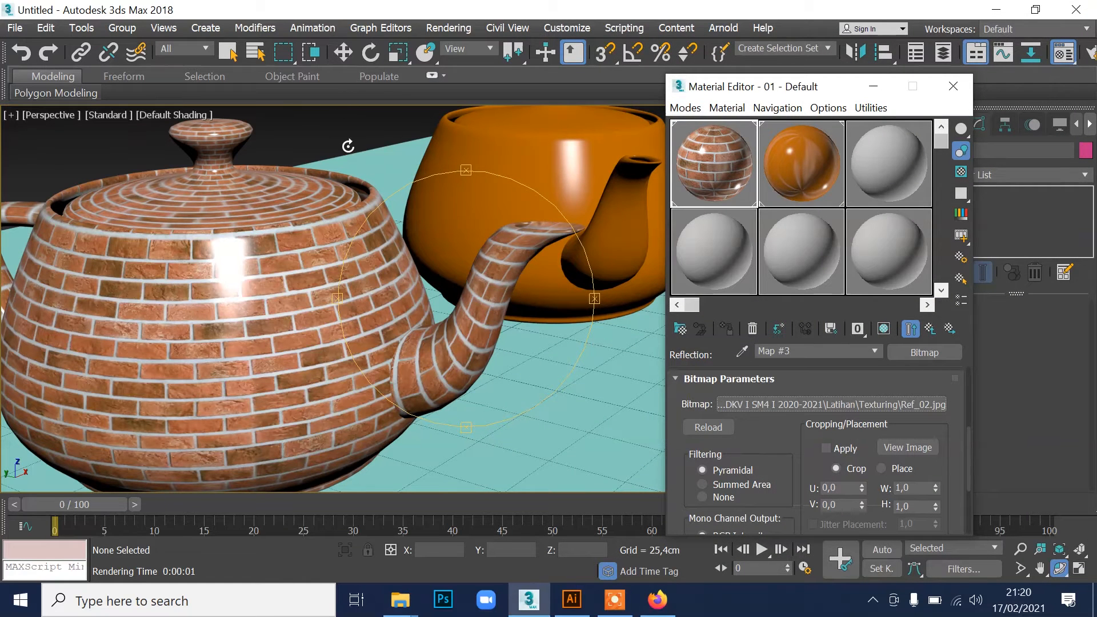
key("shift+q")
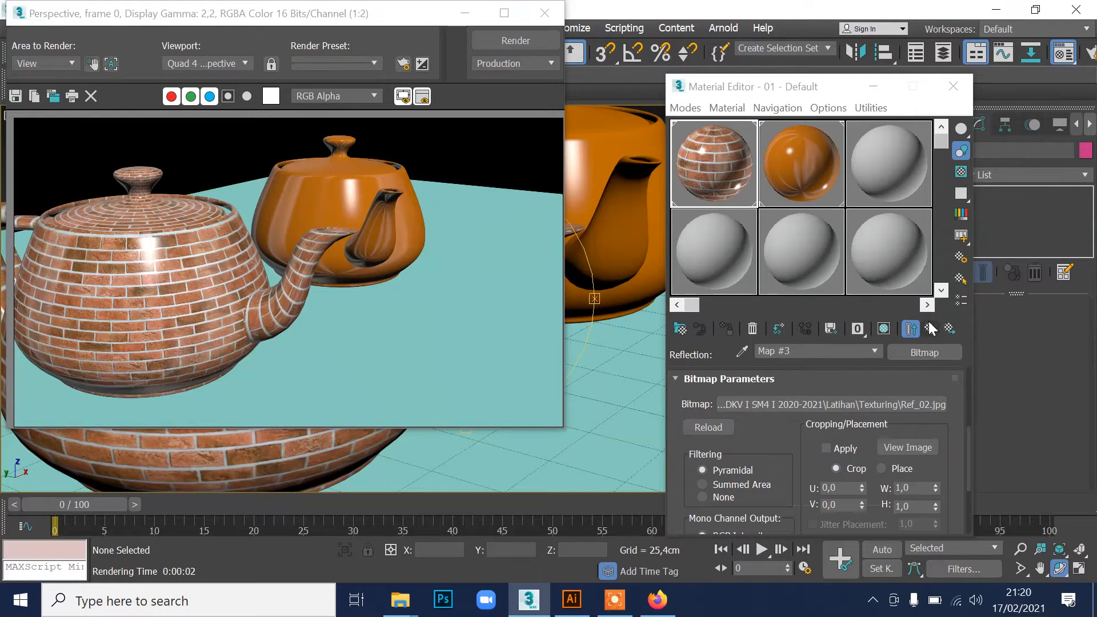
Step: Set the brick material's Reflection amount to 20 and render the perspective view
left_click(910, 329)
scroll(949, 440, "down", 3)
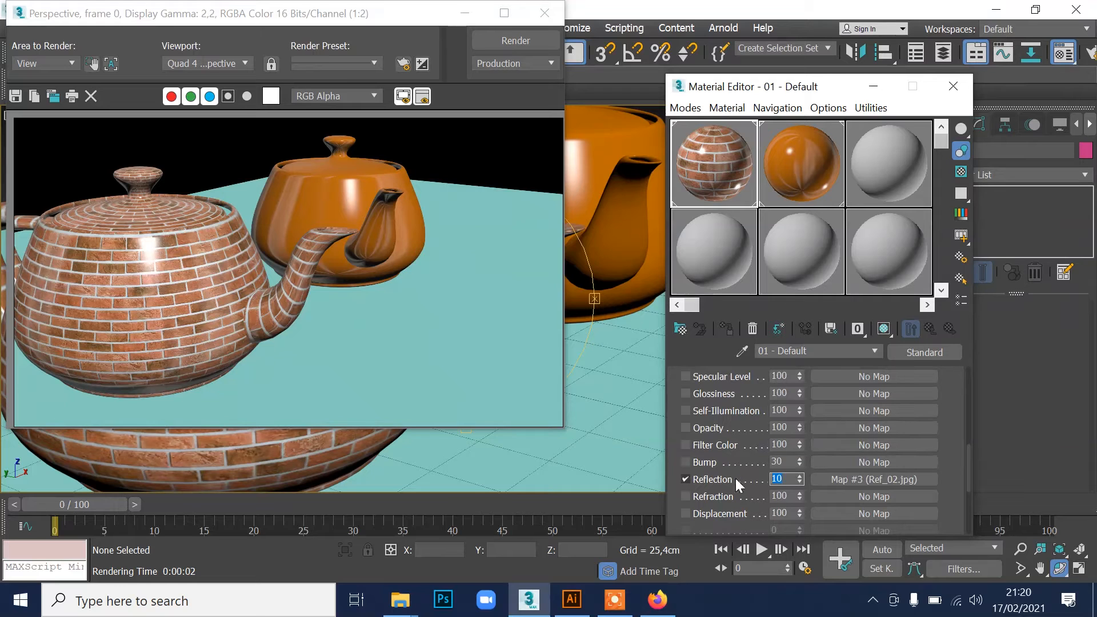
key("Return")
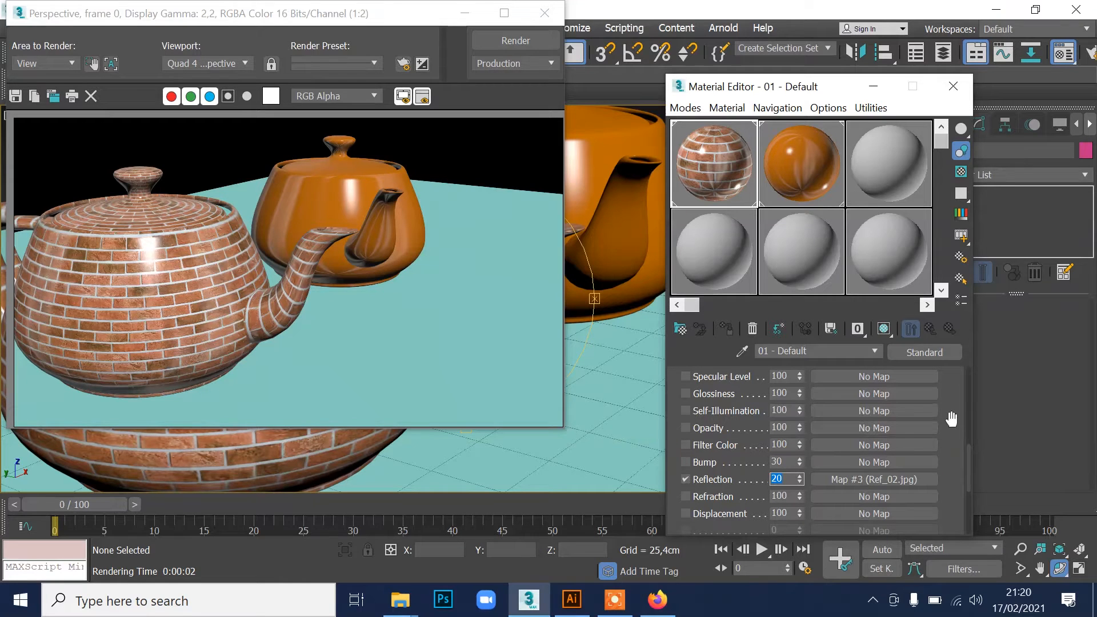
key("shift+q")
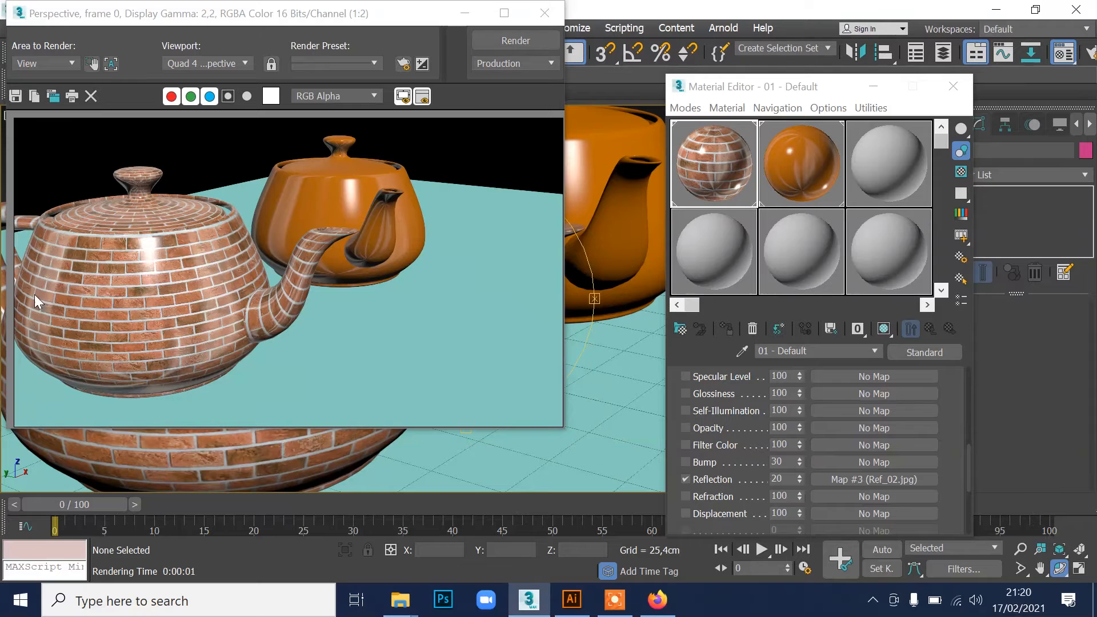
Step: Compare renders with the brick material's Reflection map switched off and switched back on
left_click(686, 478)
key("shift+q")
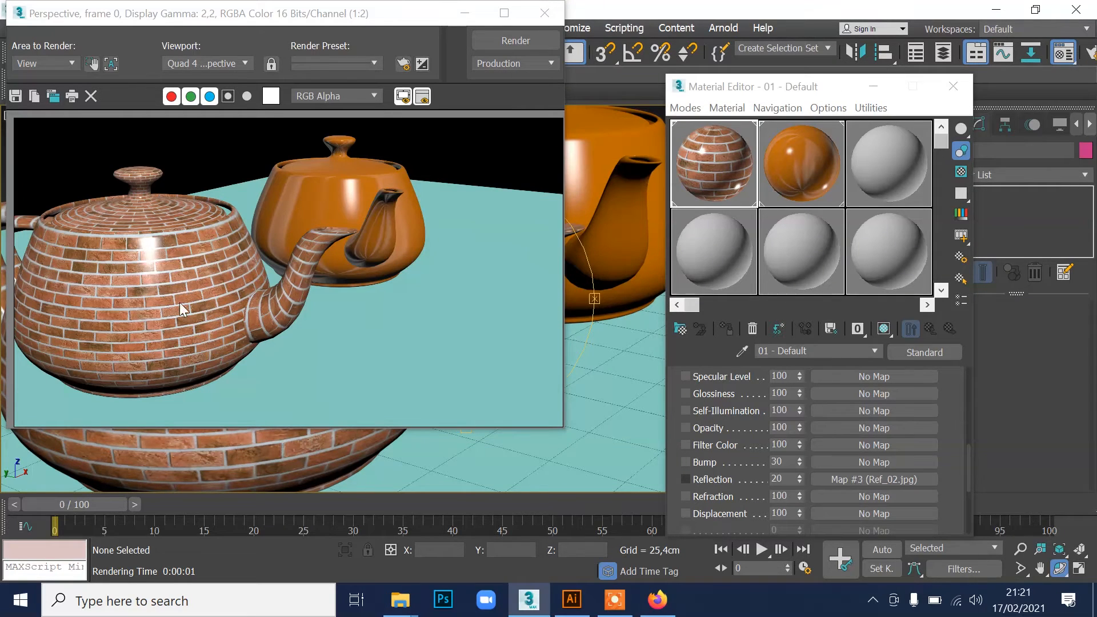
left_click(686, 478)
key("shift+q")
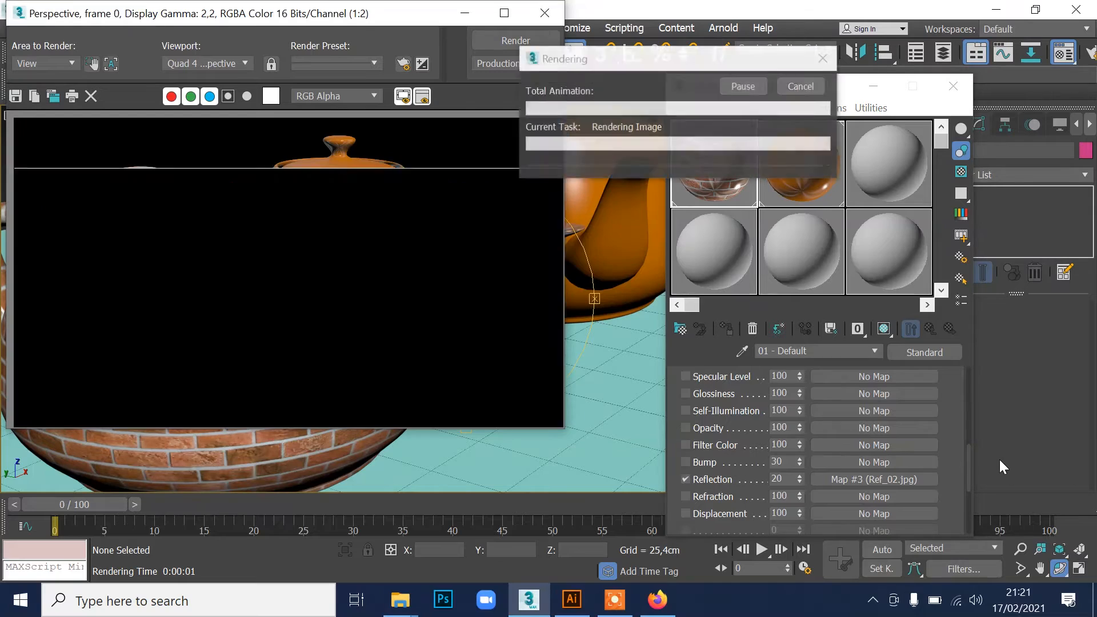
left_click(549, 12)
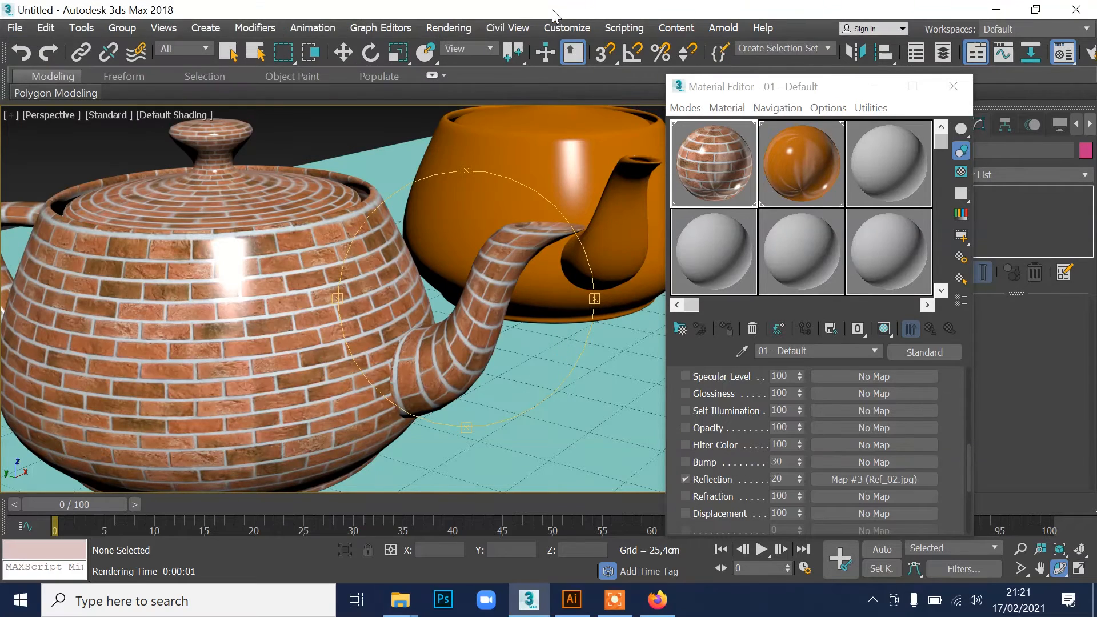
Step: Select the ground plane beneath the teapots and activate the unused third material slot for it
left_click(951, 86)
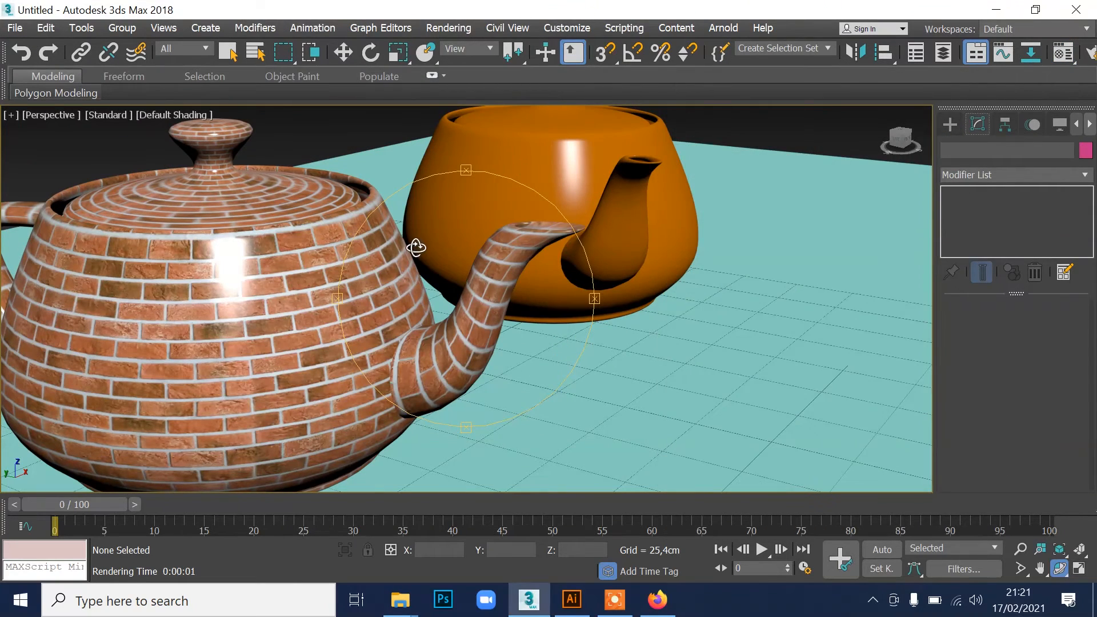
left_click_drag(416, 248, 406, 269)
scroll(540, 206, "down", 5)
middle_click_drag(541, 217, 557, 279)
key("w")
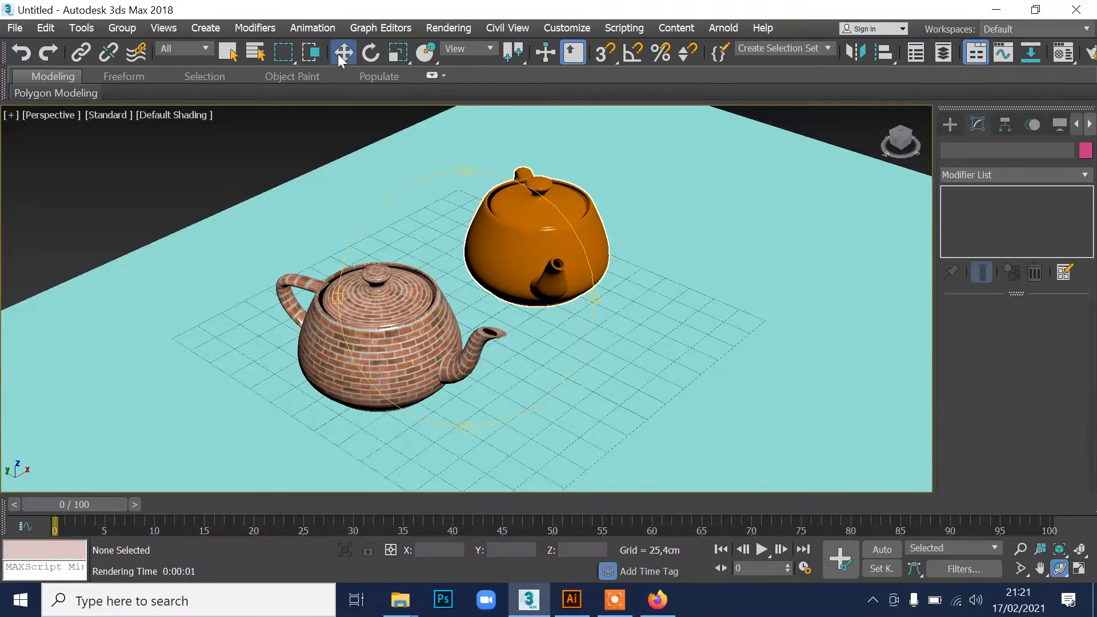
left_click(822, 233)
key("m")
left_click(884, 154)
left_click_drag(801, 86, 688, 30)
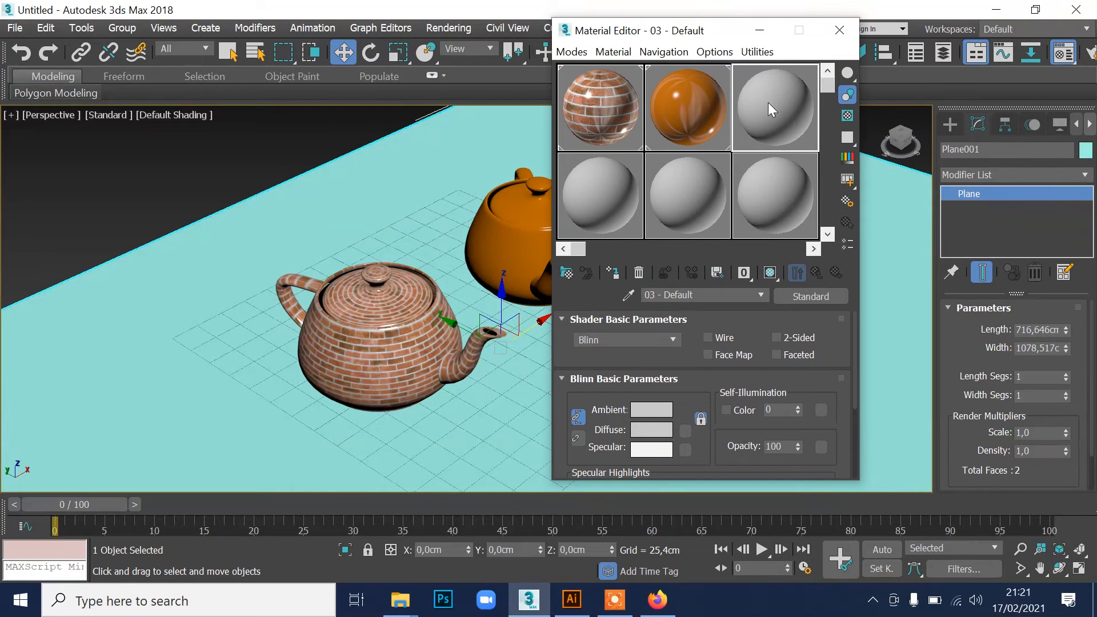
Step: Give the third material a blue diffuse color and assign it to the ground plane, checking it in a render
left_click(650, 430)
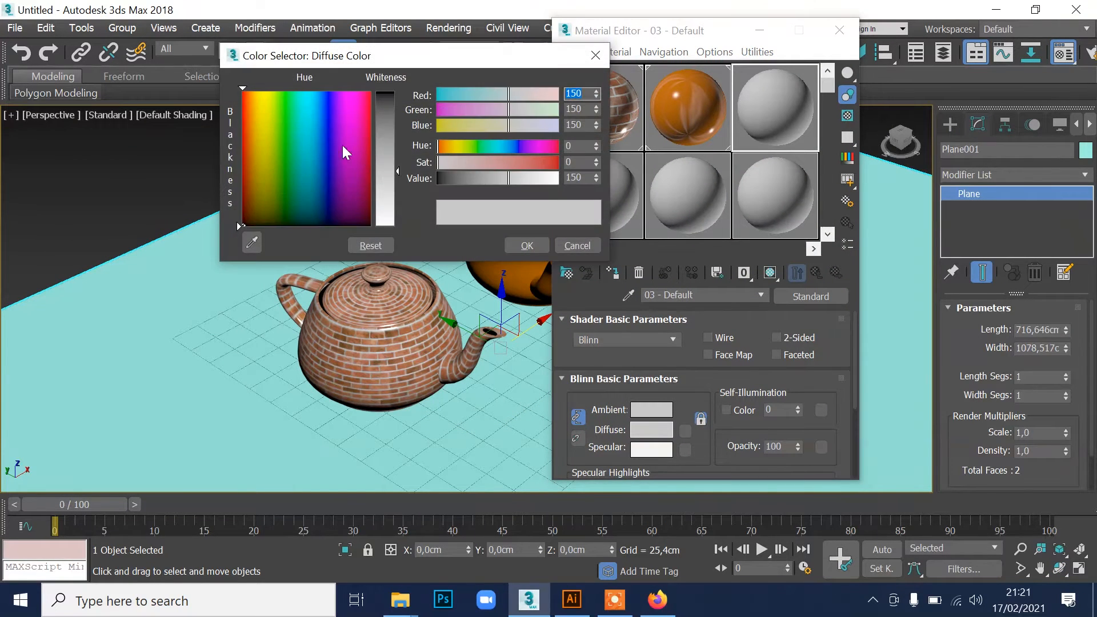
left_click(326, 120)
left_click_drag(516, 164, 497, 180)
left_click(526, 245)
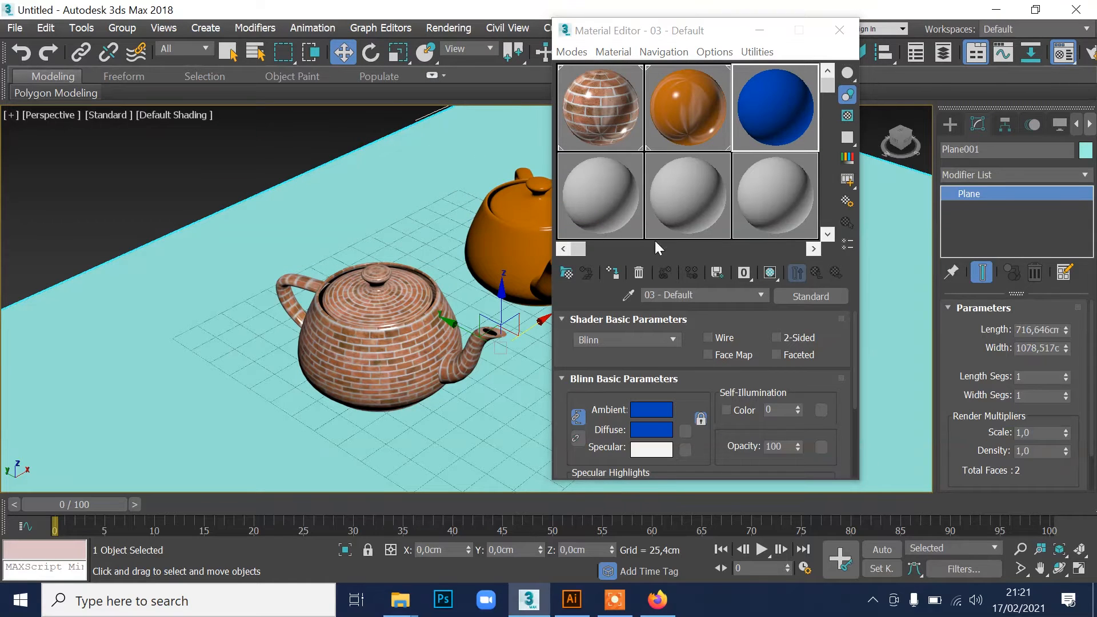
left_click(611, 273)
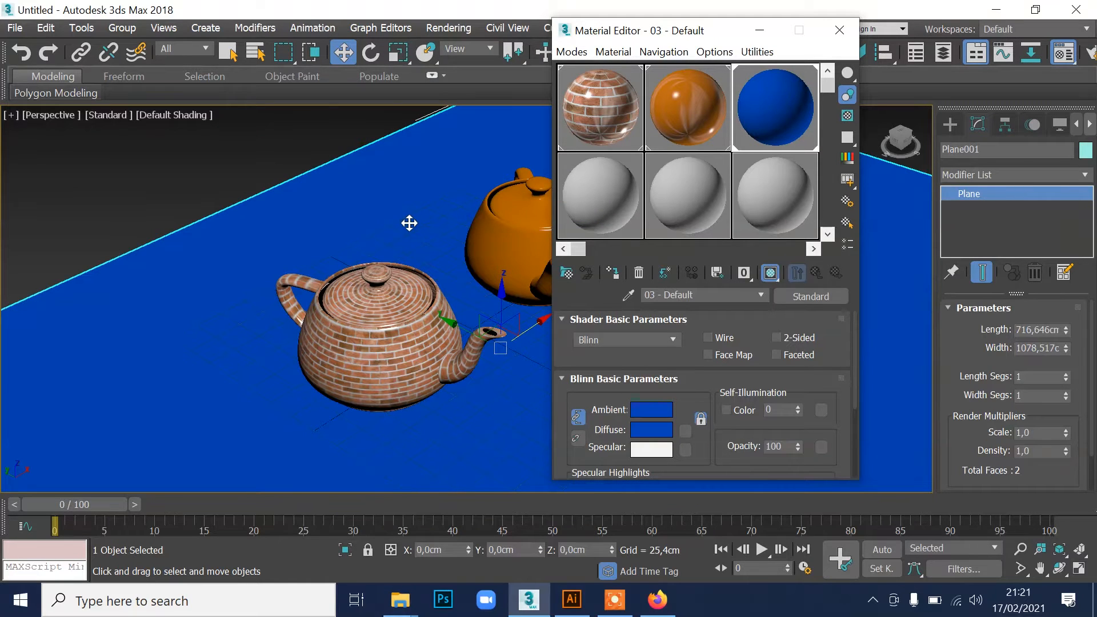
left_click_drag(669, 22, 796, 32)
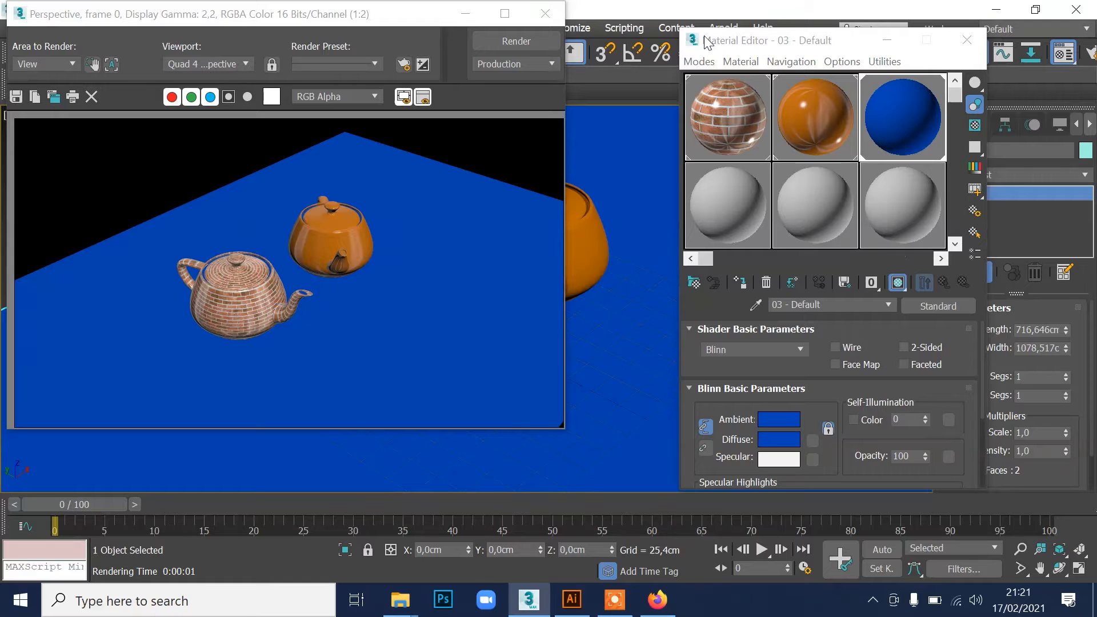
left_click(545, 14)
Step: Set the blue plane material's Specular Level to 59 and Glossiness to 72
left_click_drag(802, 375, 806, 249)
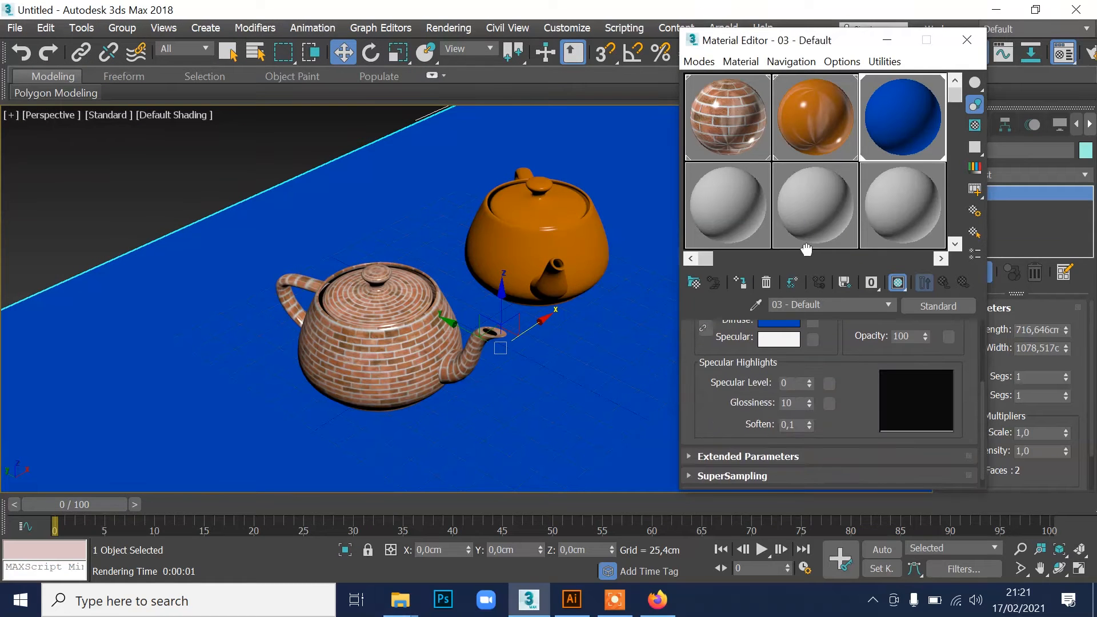
left_click_drag(808, 379, 808, 348)
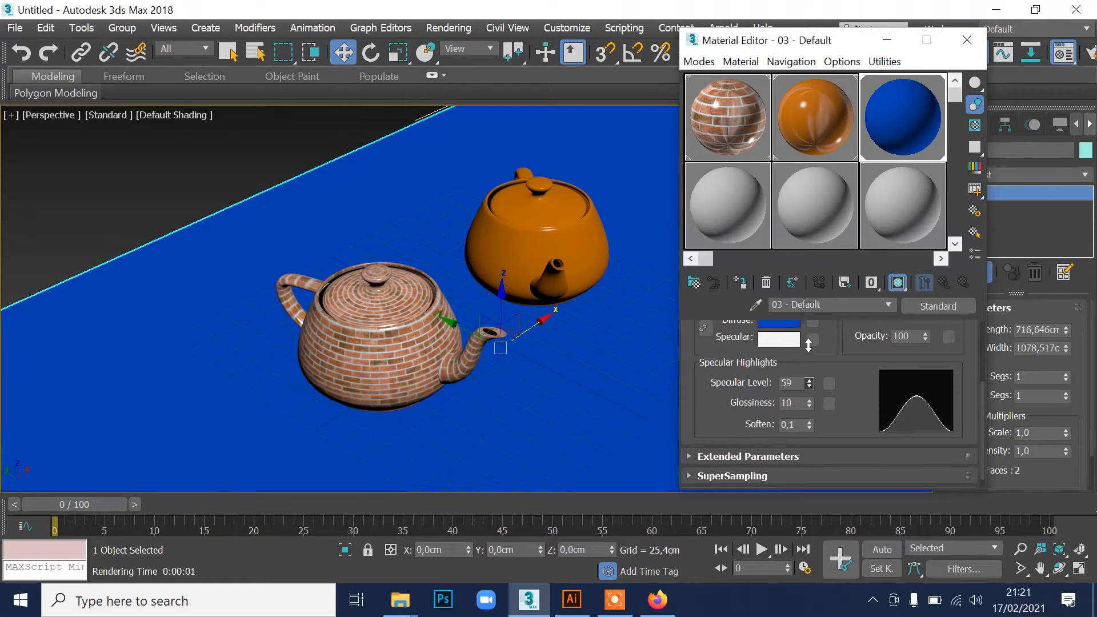
left_click_drag(811, 405, 807, 370)
Step: Assign a Flat Mirror map to the blue plane material's Reflection slot and return to the parent material's map list
scroll(835, 390, "down", 1)
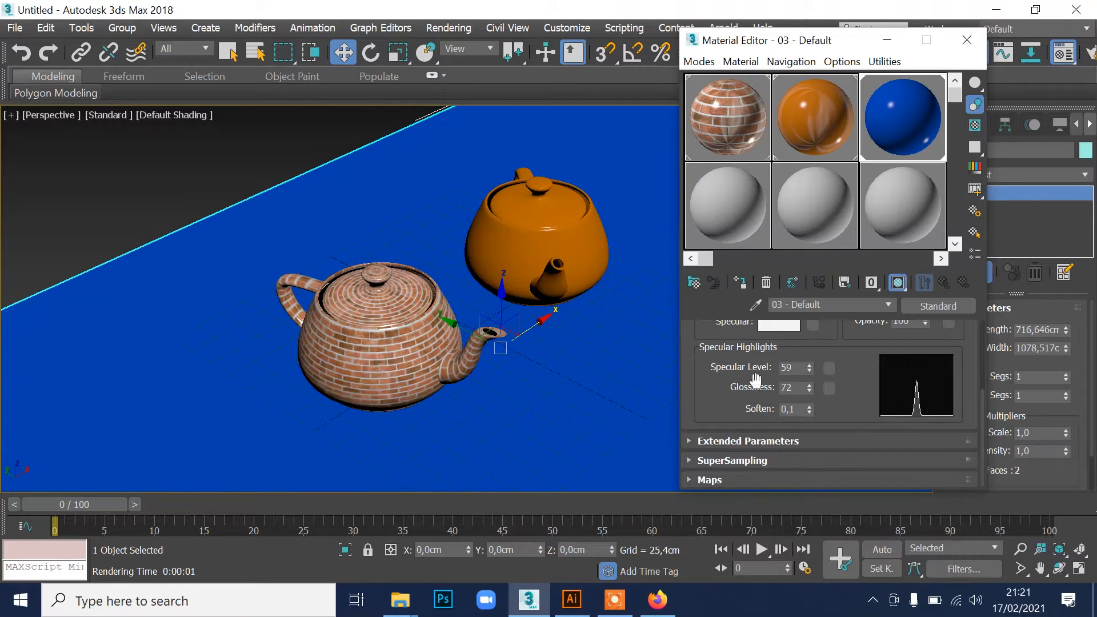
left_click(710, 480)
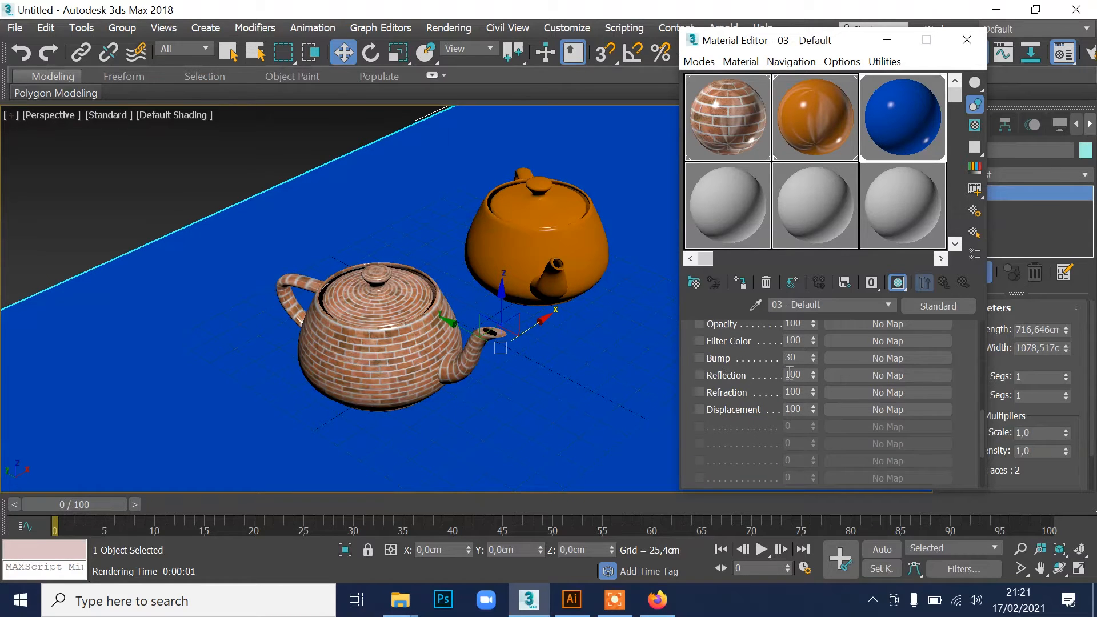
left_click(845, 375)
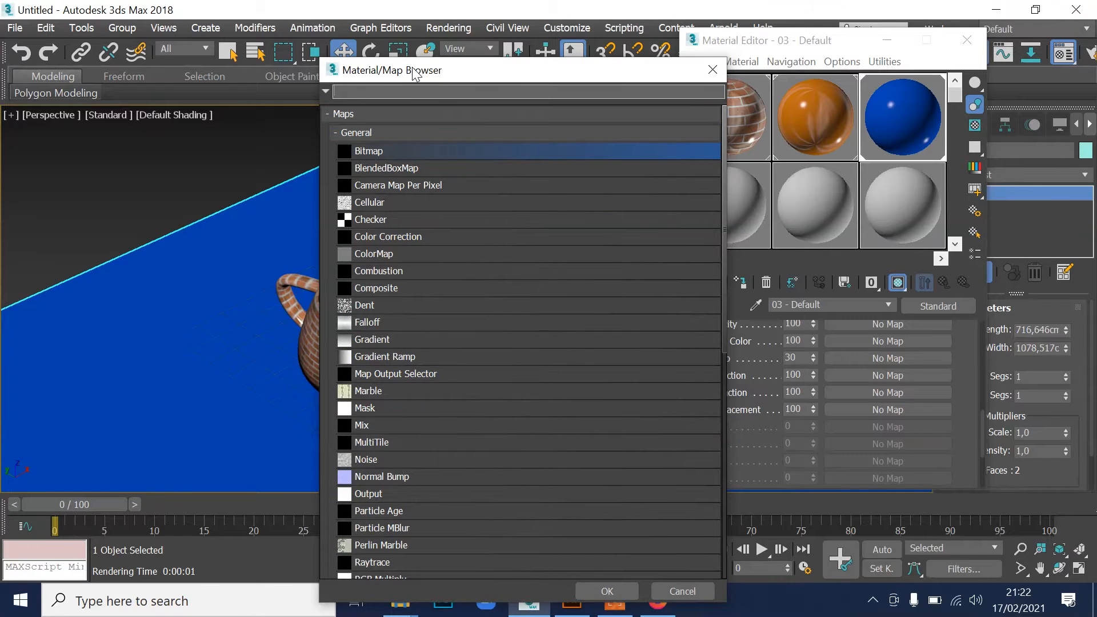
left_click_drag(717, 277, 722, 534)
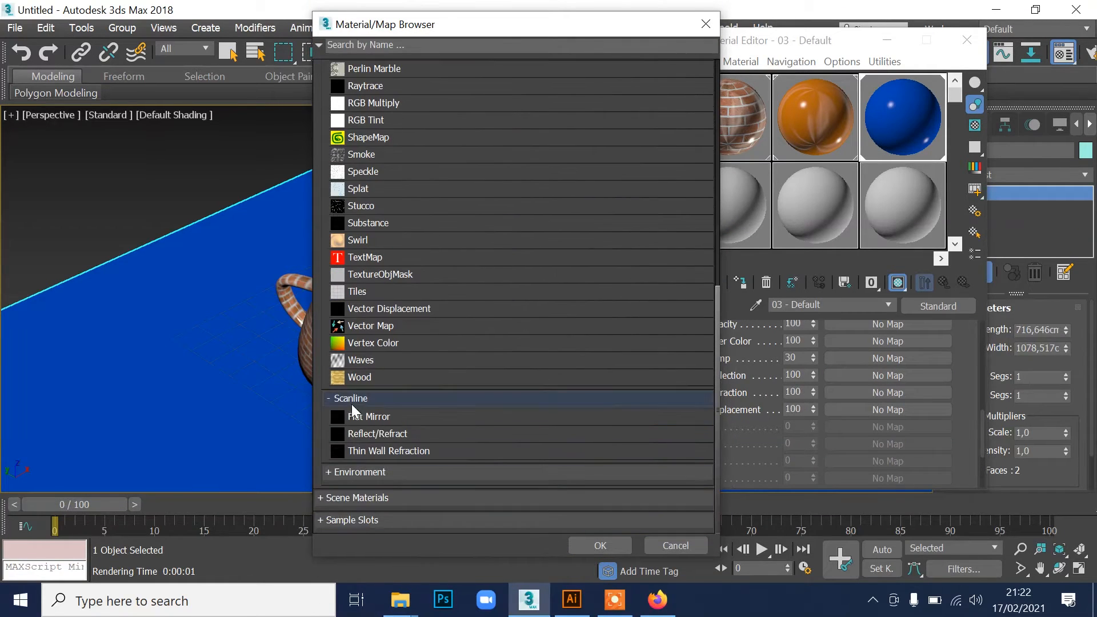
left_click(370, 417)
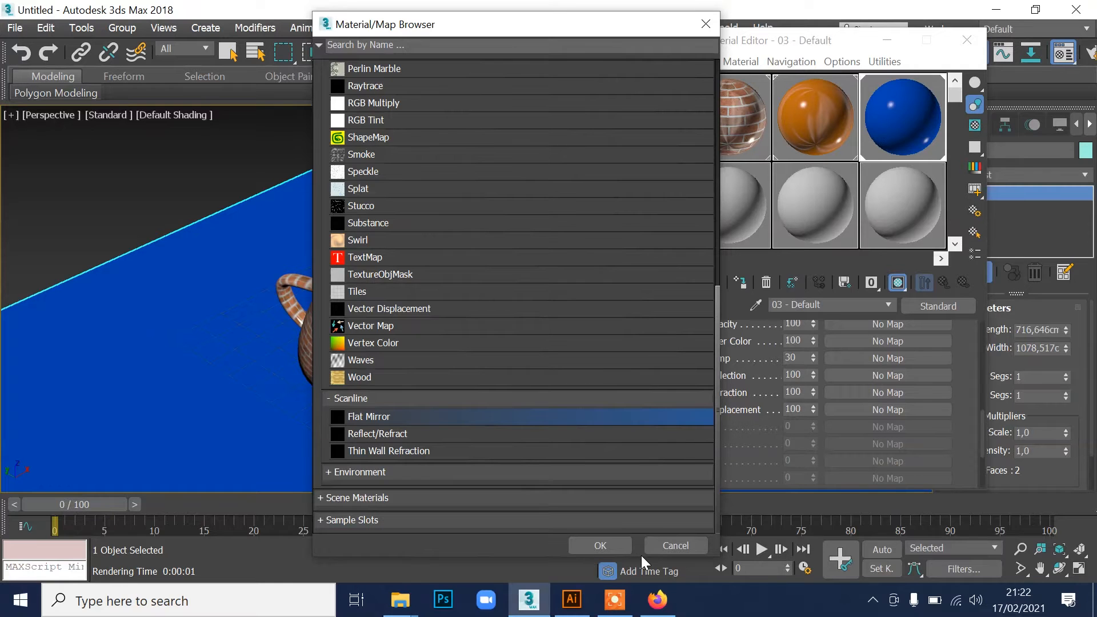
left_click(604, 545)
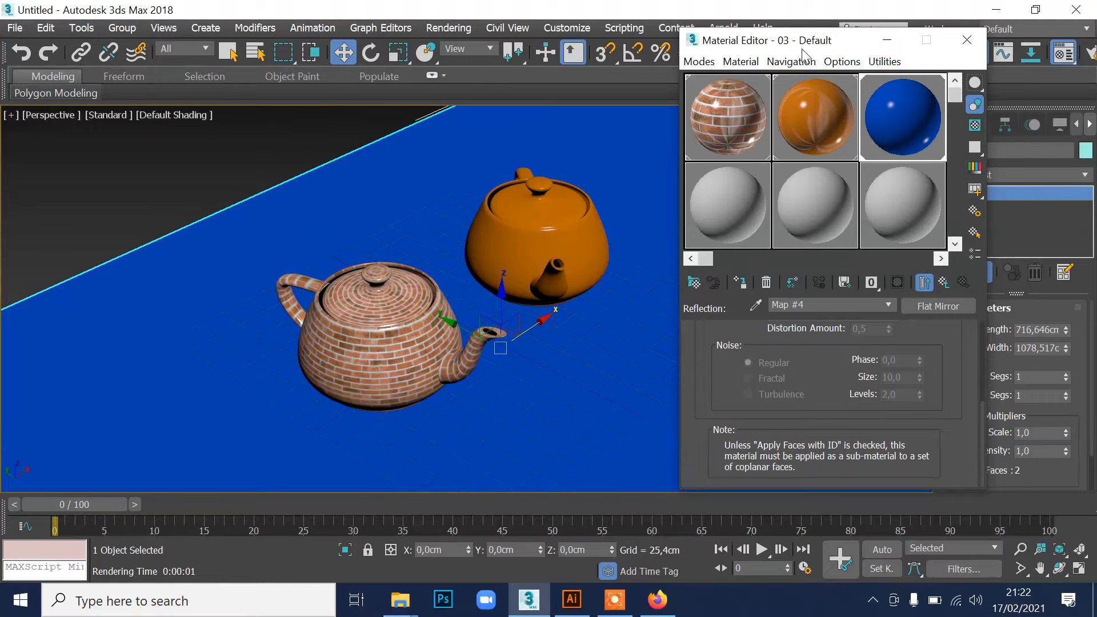
left_click_drag(802, 50, 832, 55)
left_click(973, 288)
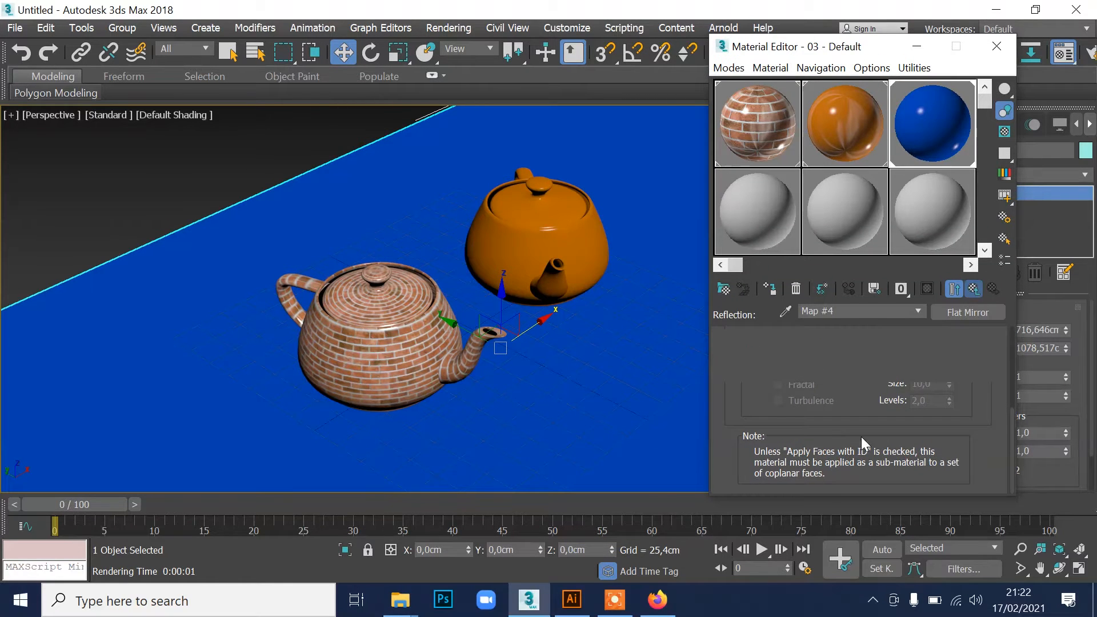
left_click_drag(878, 449, 887, 330)
scroll(886, 330, "down", 5)
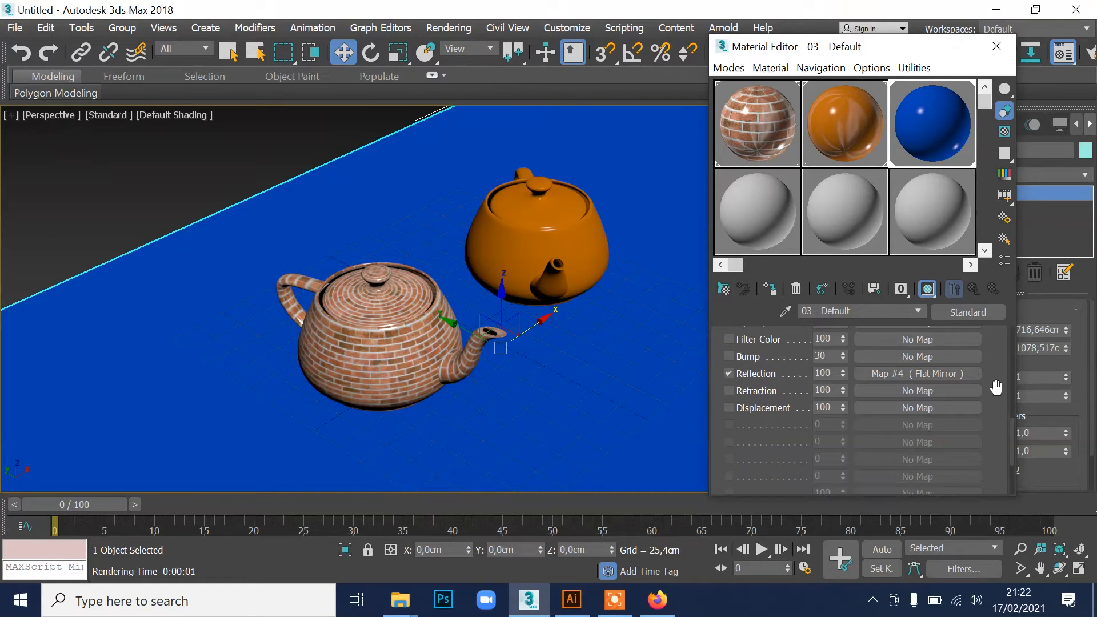
Step: Render the mirrored ground plane, reframe closer and lower on the teapots, and render again to examine their reflections
key("shift+q")
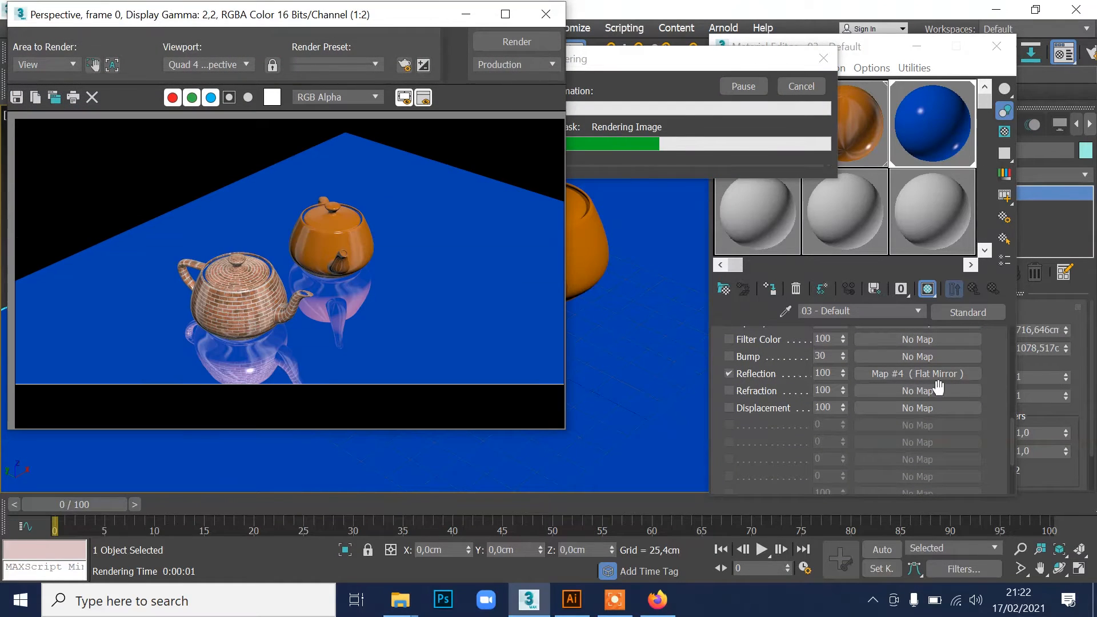
left_click(551, 23)
key("z")
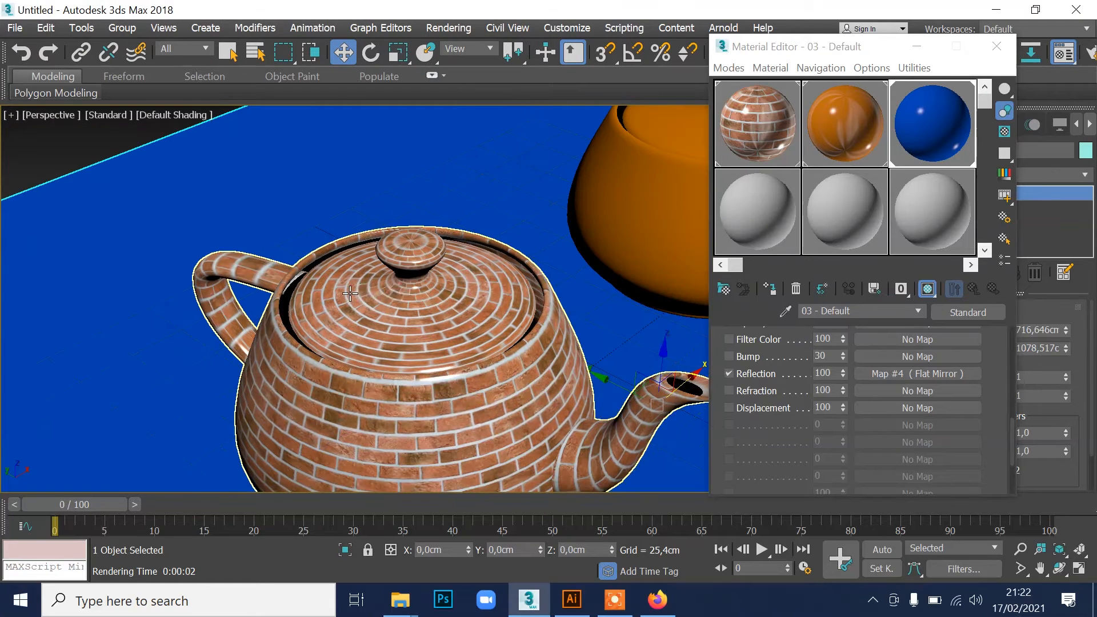
left_click(1040, 568)
left_click_drag(473, 269, 232, 223)
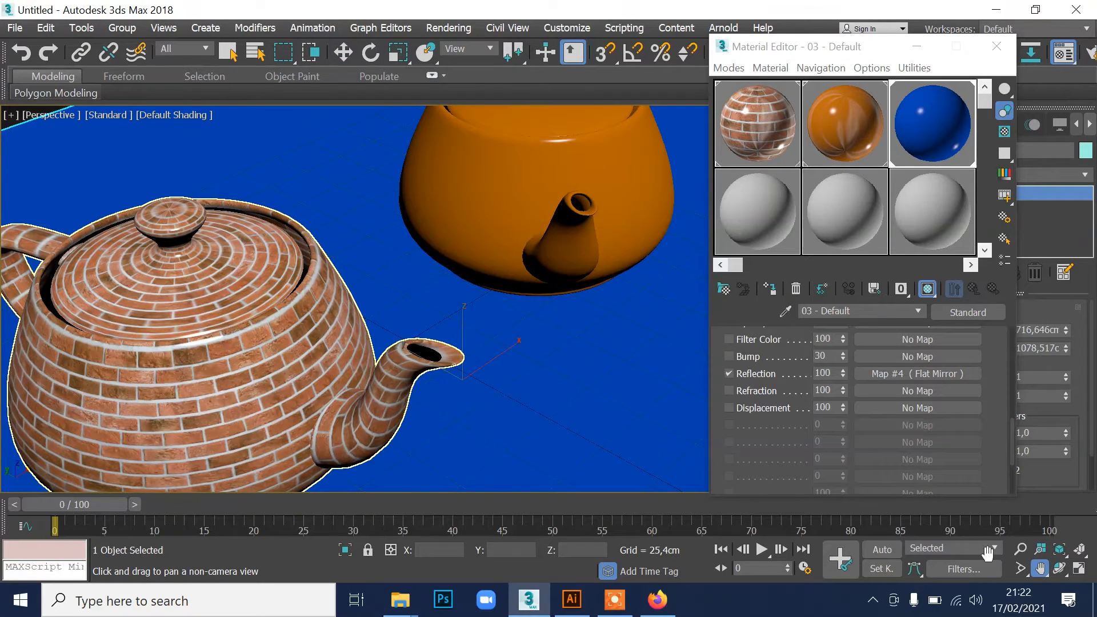
left_click(1059, 568)
left_click_drag(438, 277, 455, 243)
left_click_drag(479, 298, 462, 237)
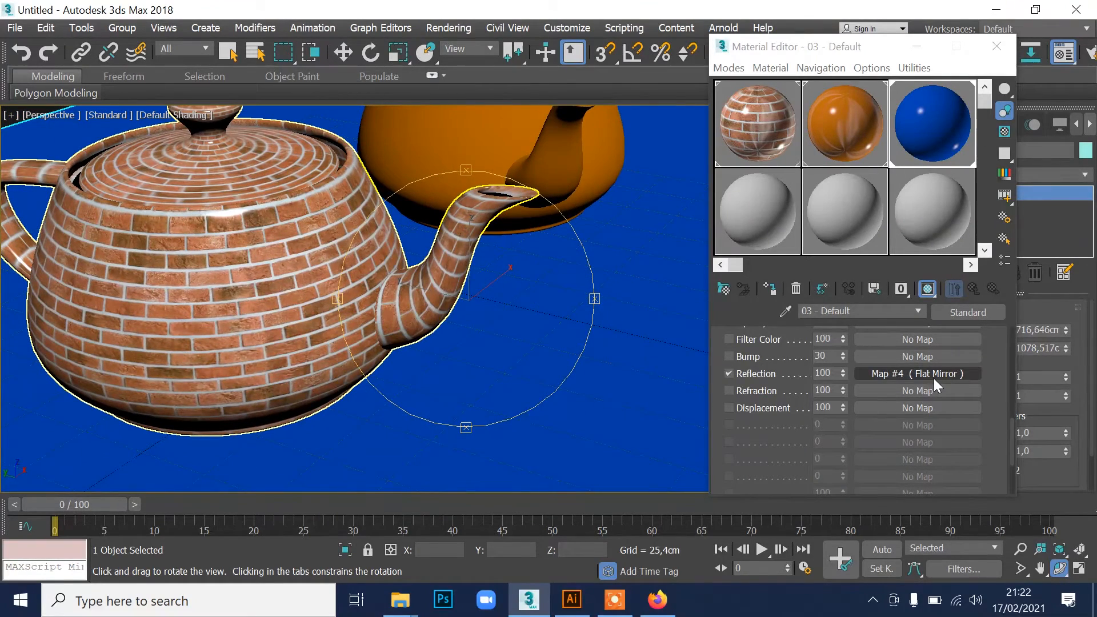
key("shift+q")
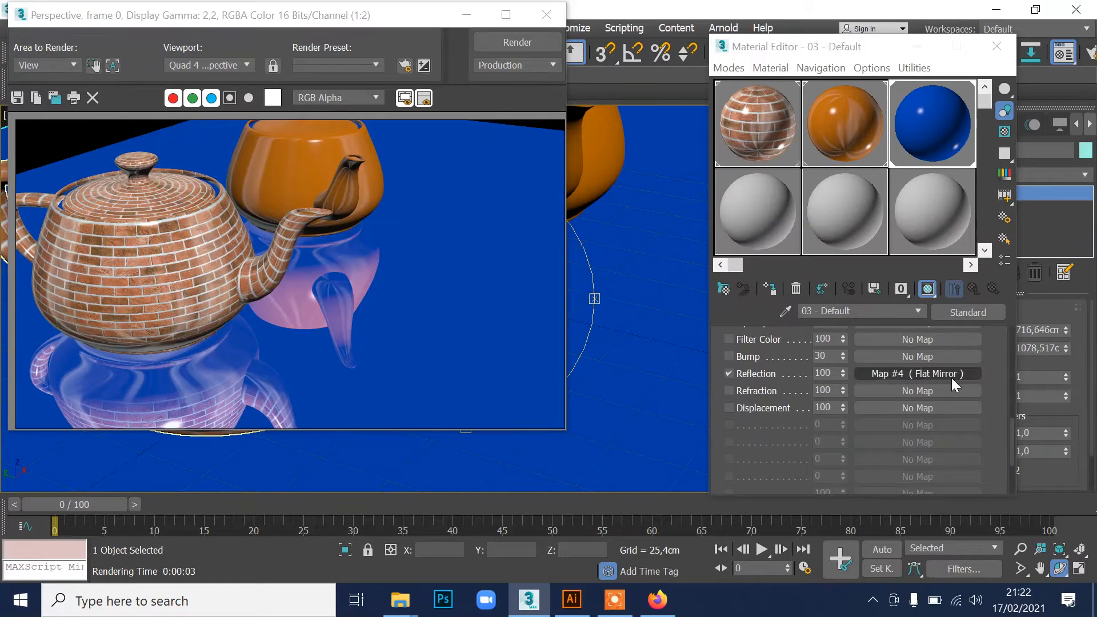
Step: Set the blue plane material's Reflection amount to 20 and render the view
left_click(823, 373)
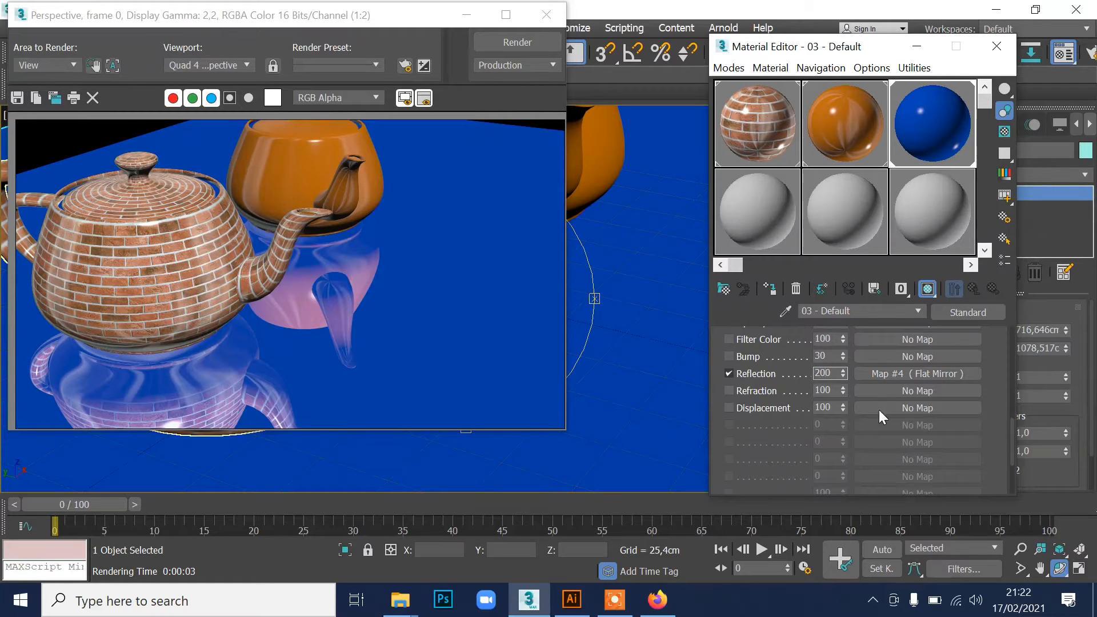
left_click(998, 366)
left_click(995, 361)
key("shift+q")
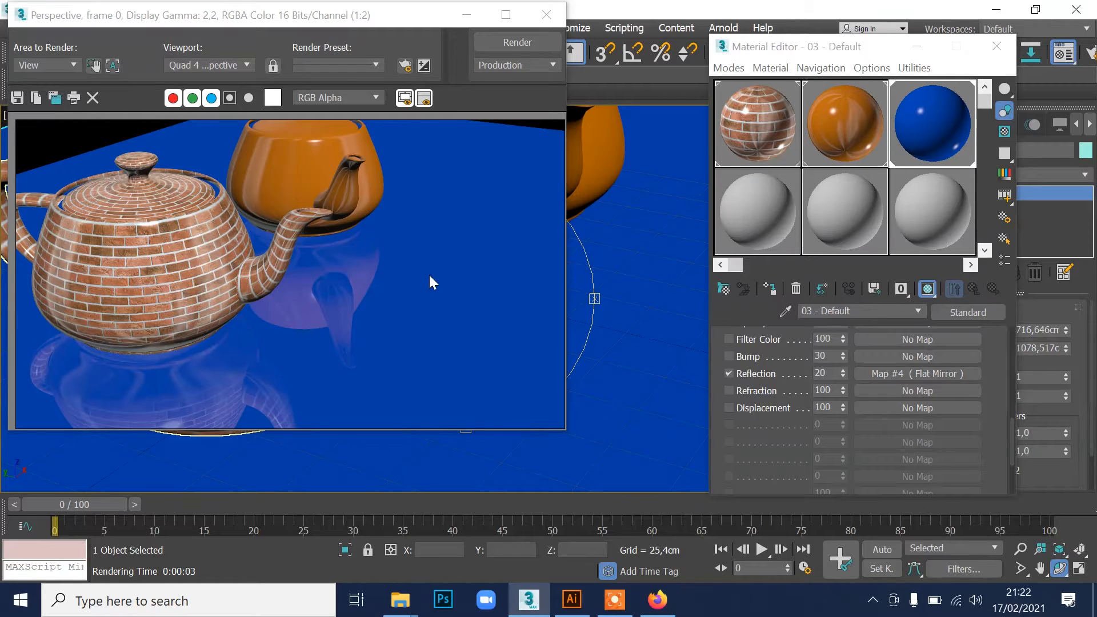
Step: Set the Blur of the blue material's Flat Mirror reflection map to 10 and render the result
scroll(981, 389, "up", 5)
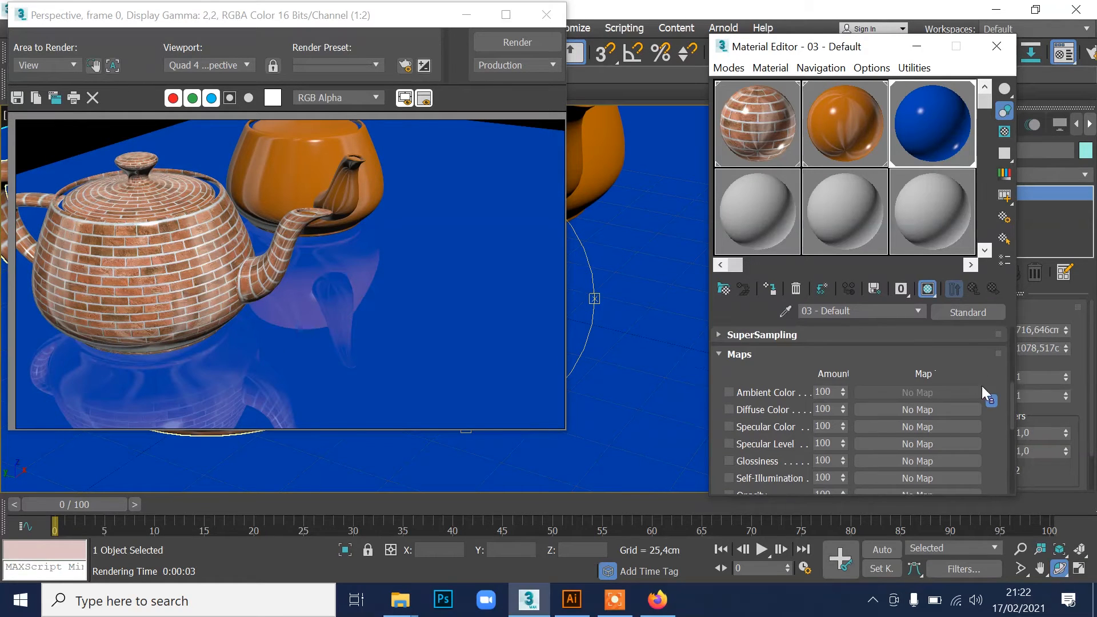
left_click_drag(973, 378, 996, 251)
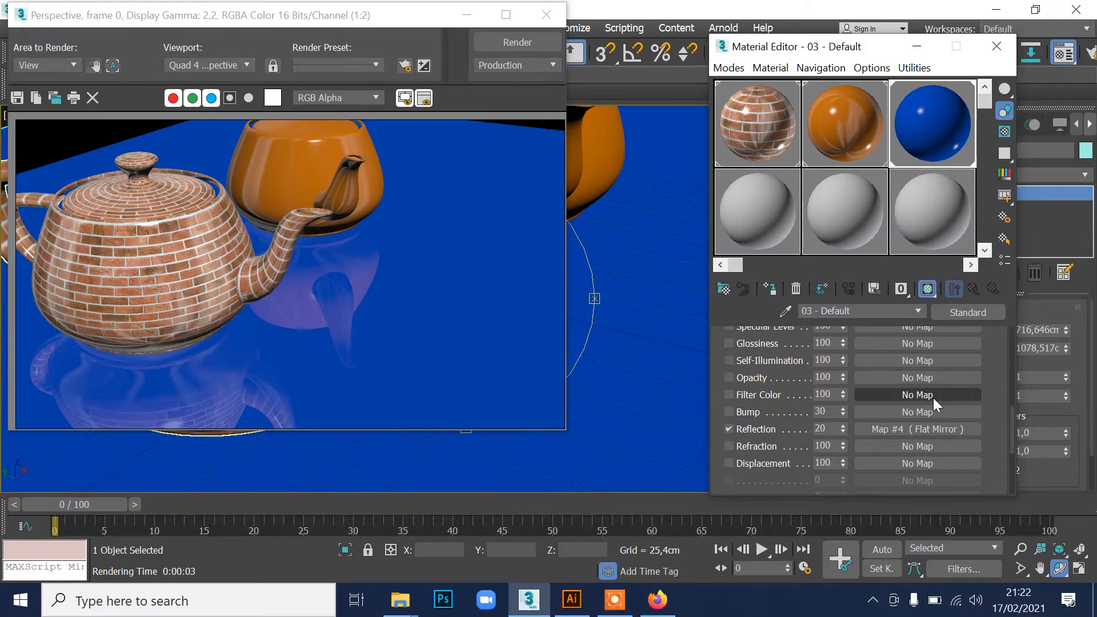
left_click(934, 430)
left_click_drag(839, 372, 880, 533)
left_click(917, 366)
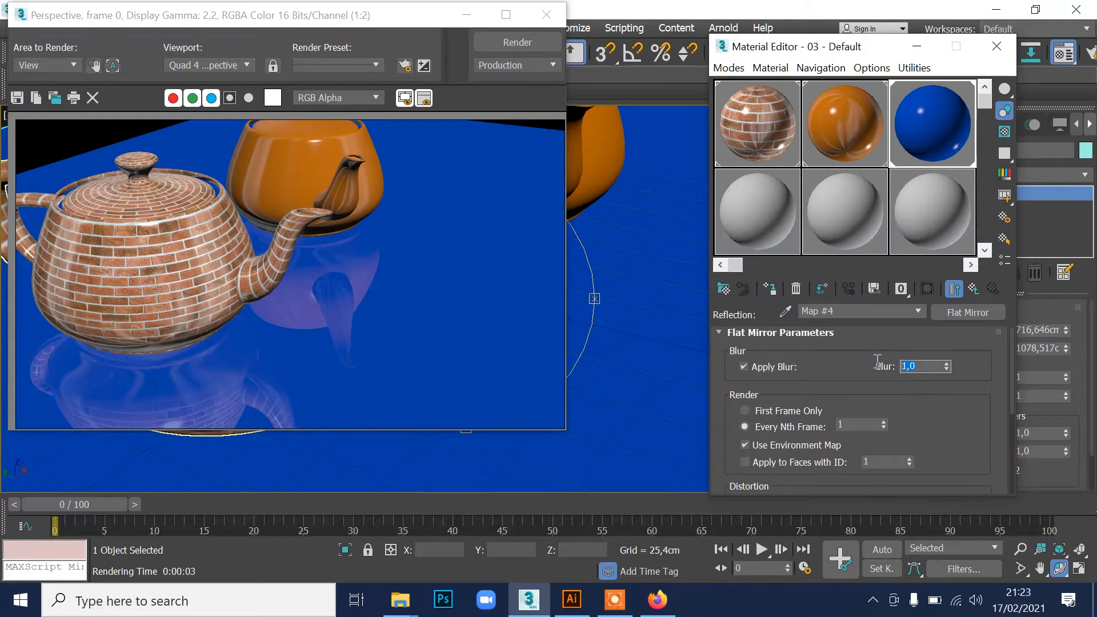
type("10")
key("Return")
key("shift+q")
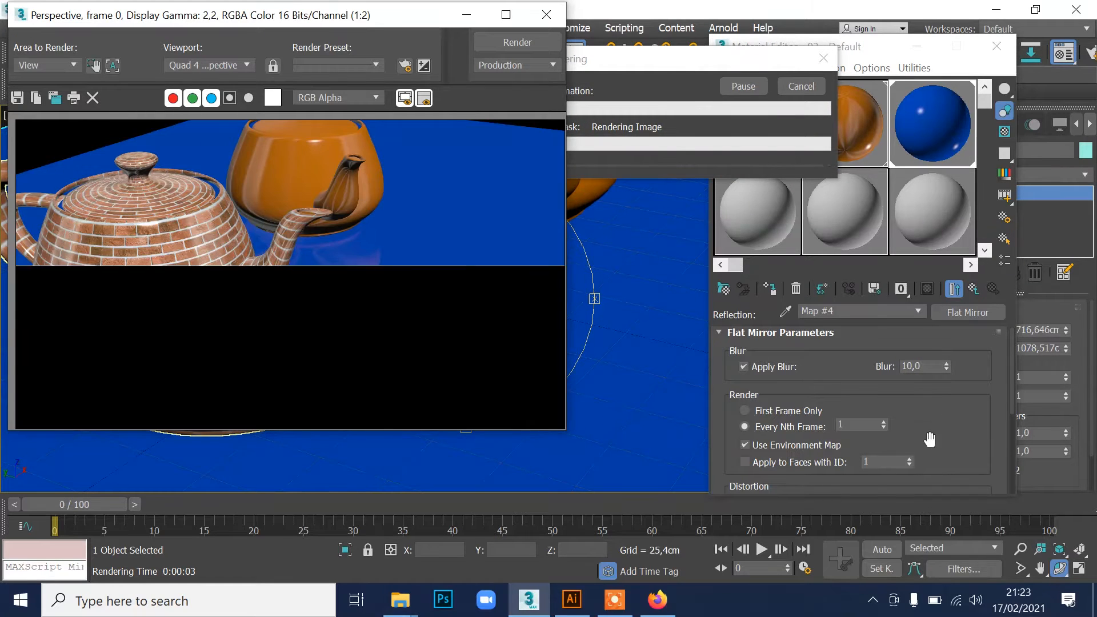
Step: Try a Flat Mirror Blur of 30 and render the scene to judge the softened reflections
double_click(915, 367)
type("30")
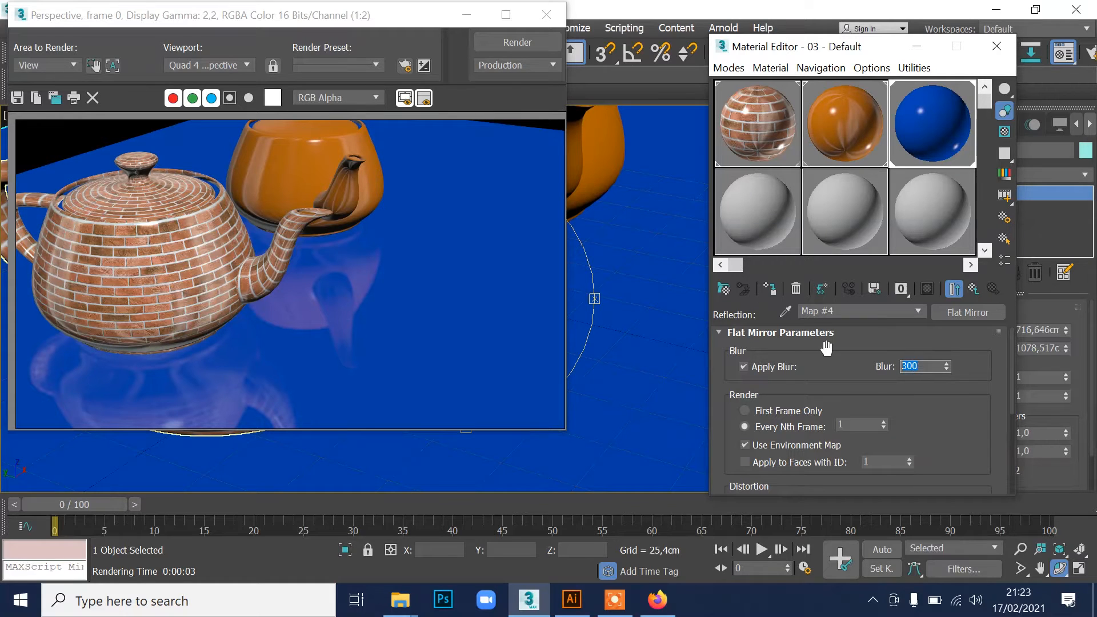
key("Return")
key("shift+q")
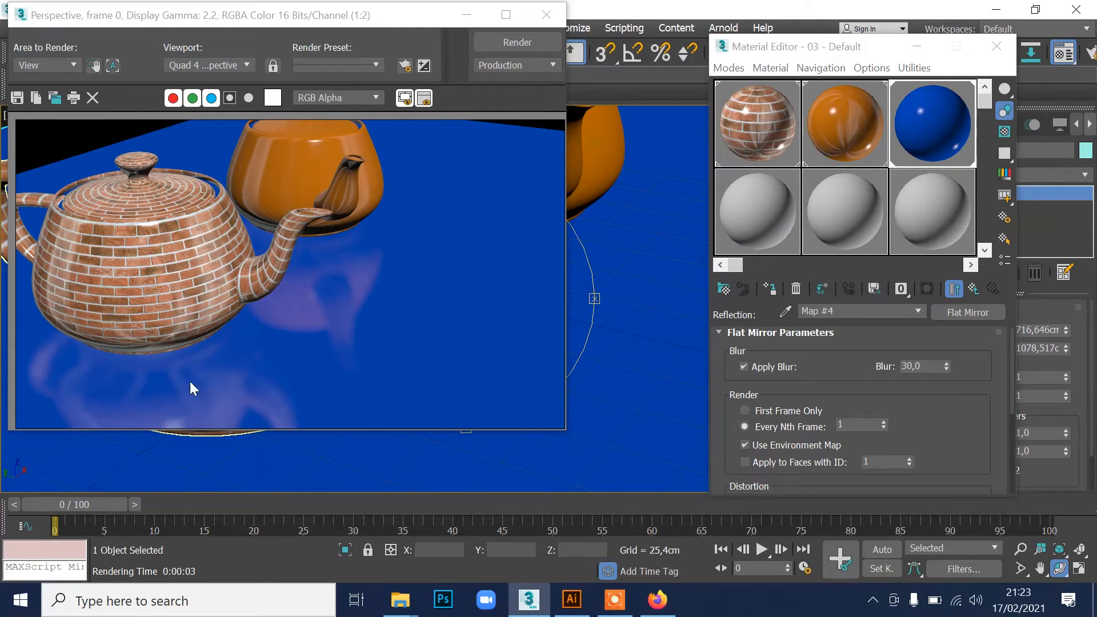
Step: Return the Flat Mirror Blur to 10 and render the teapots again
double_click(907, 366)
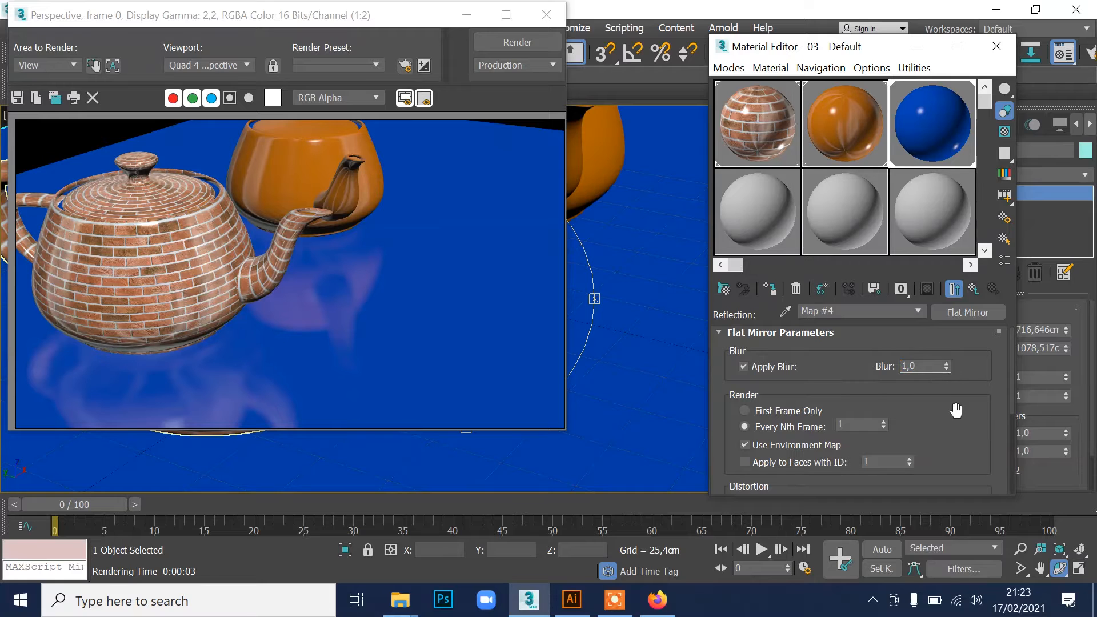
left_click(972, 369)
key("shift+q")
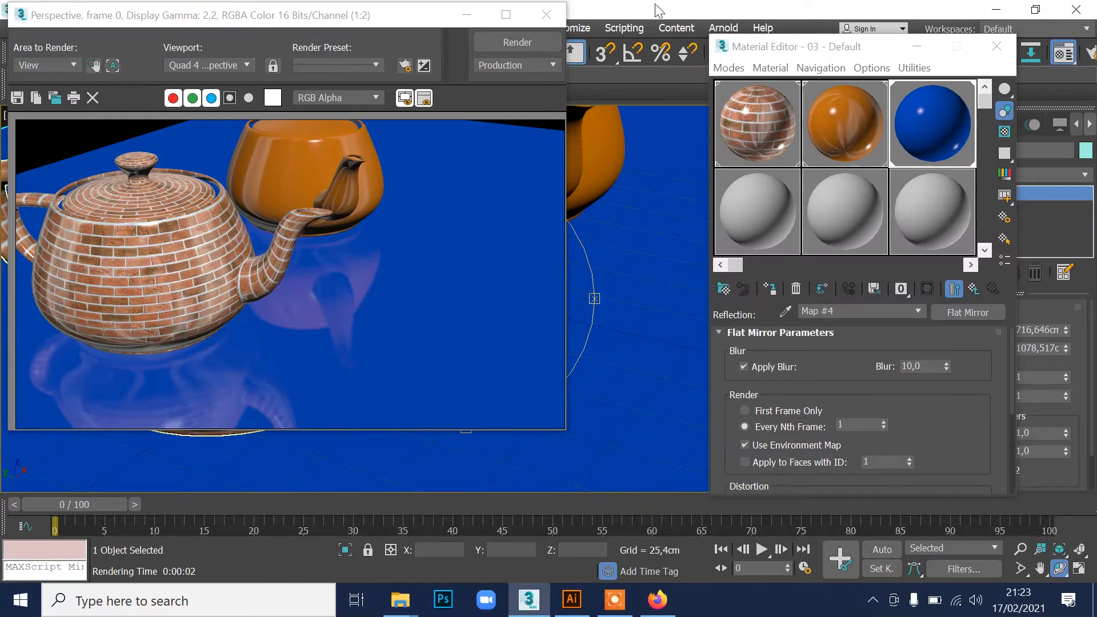
Step: Close the render, return to the blue parent material, and activate the unused 07 - Default material slot
left_click(546, 15)
left_click_drag(612, 347, 343, 362)
left_click_drag(424, 306, 388, 313)
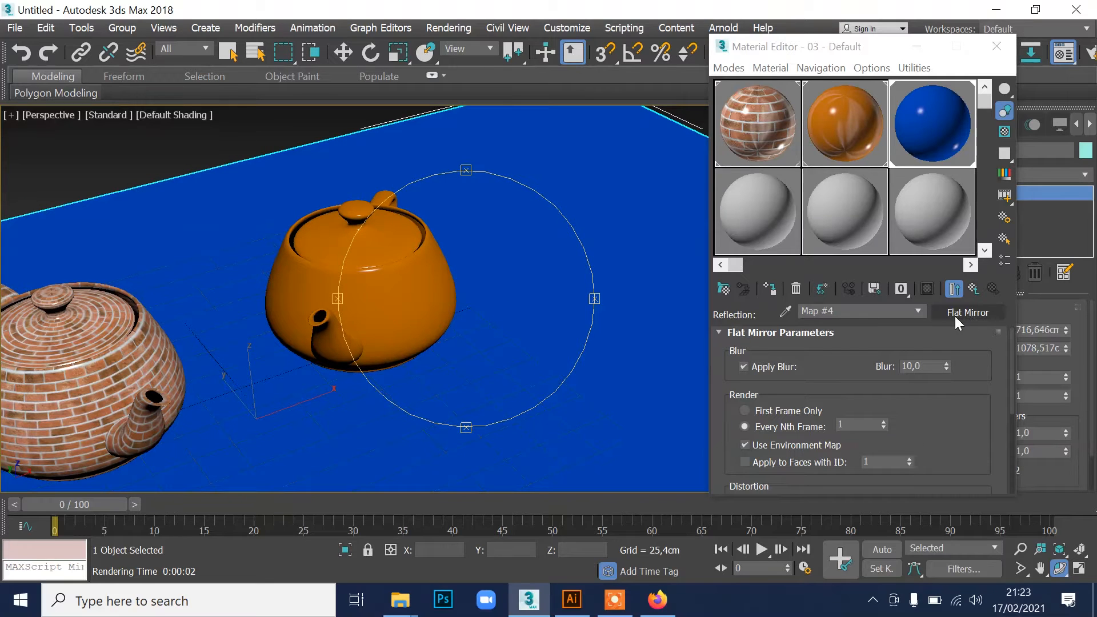
left_click(955, 288)
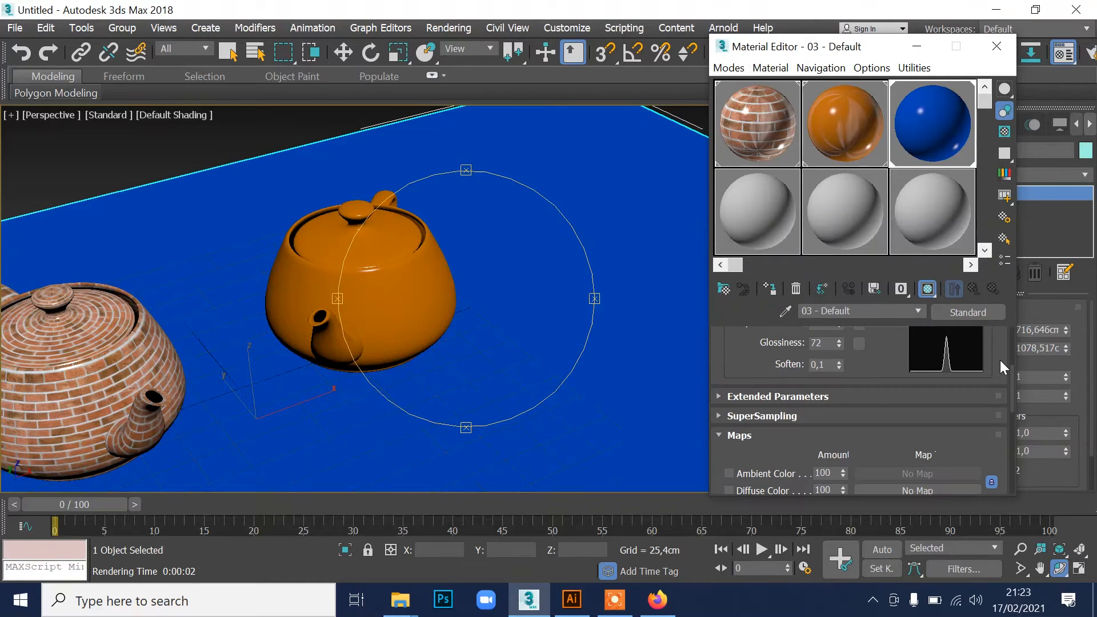
left_click(762, 204)
Step: Add an Edit Poly modifier to the ground plane and close the Material Editor
scroll(514, 211, "down", 5)
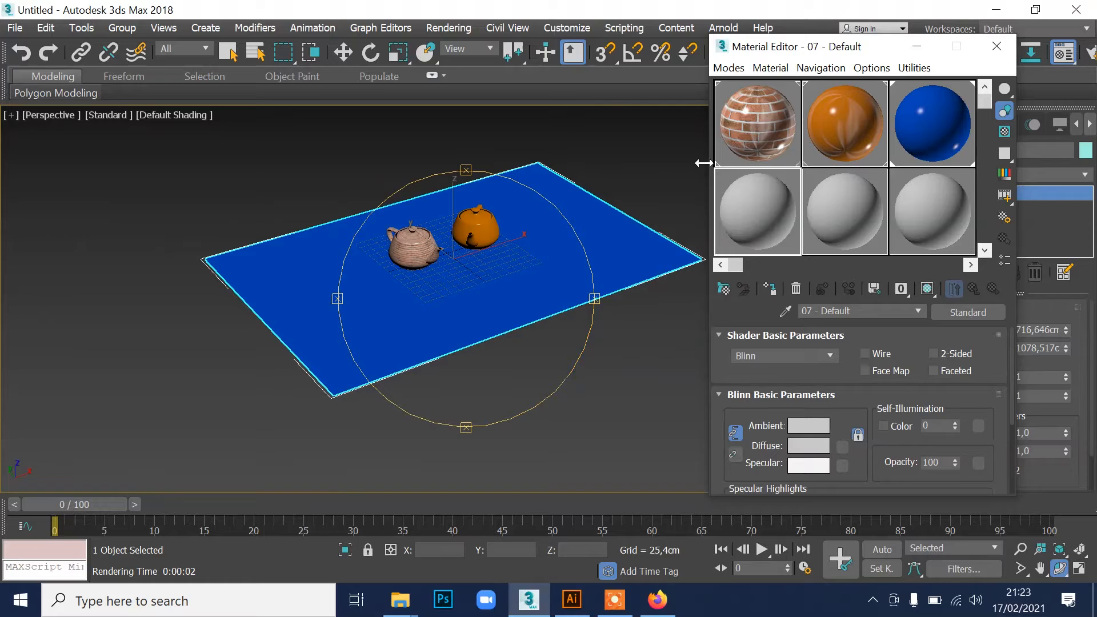
left_click_drag(851, 54, 602, 111)
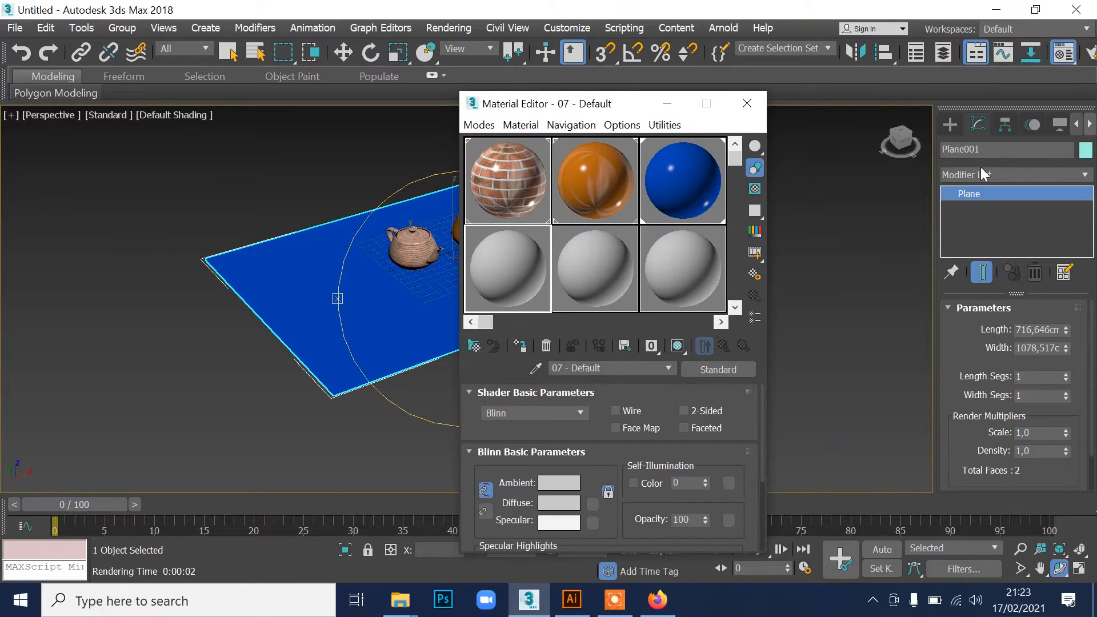
left_click(979, 173)
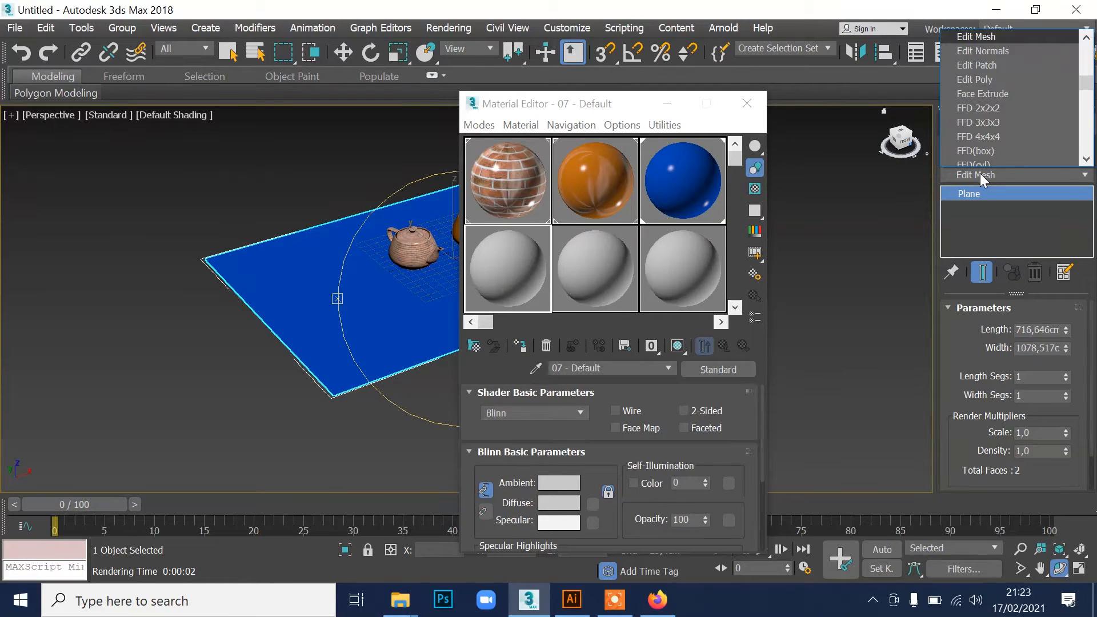
left_click(978, 67)
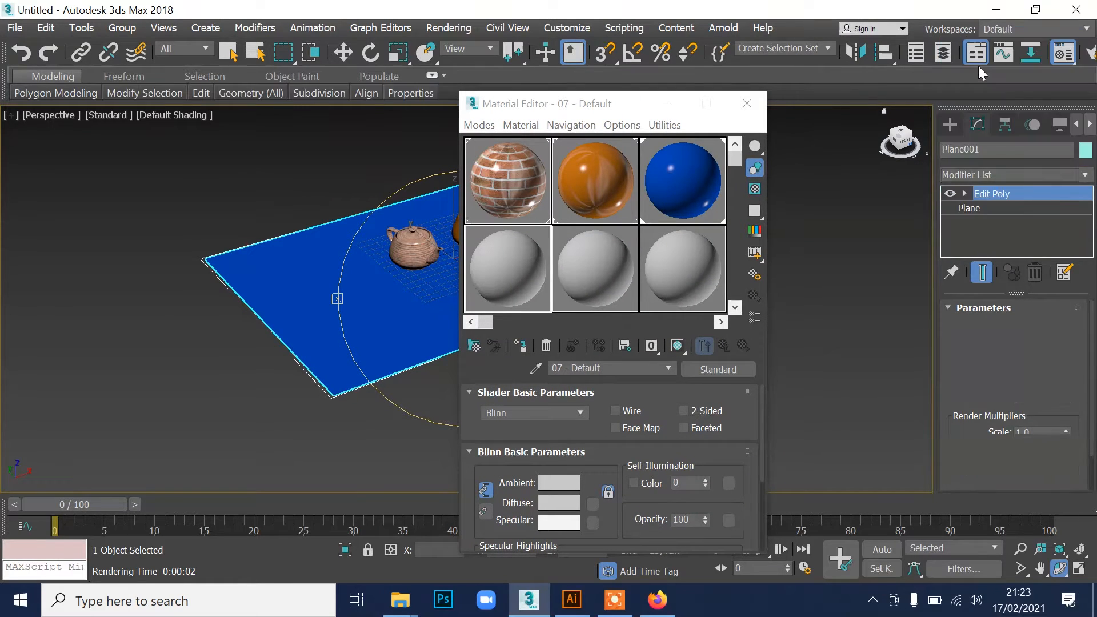
left_click(747, 104)
Step: Extend the ground plane's two far edges upward about 438 cm as new wall faces, then exit edge editing and deselect the plane
left_click(964, 193)
left_click(990, 222)
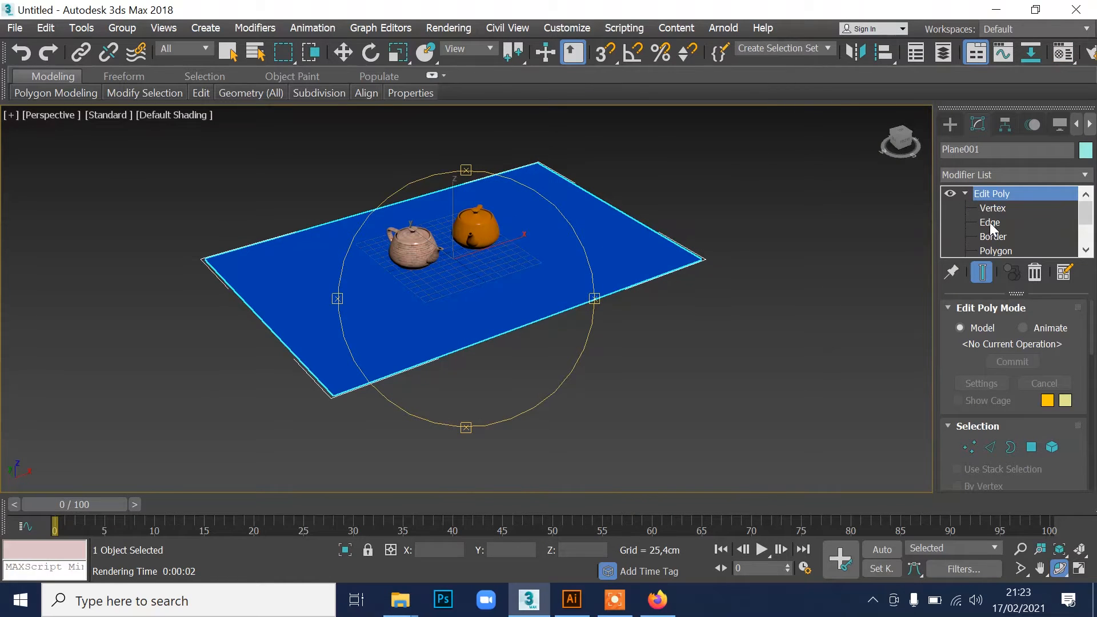
left_click(607, 202)
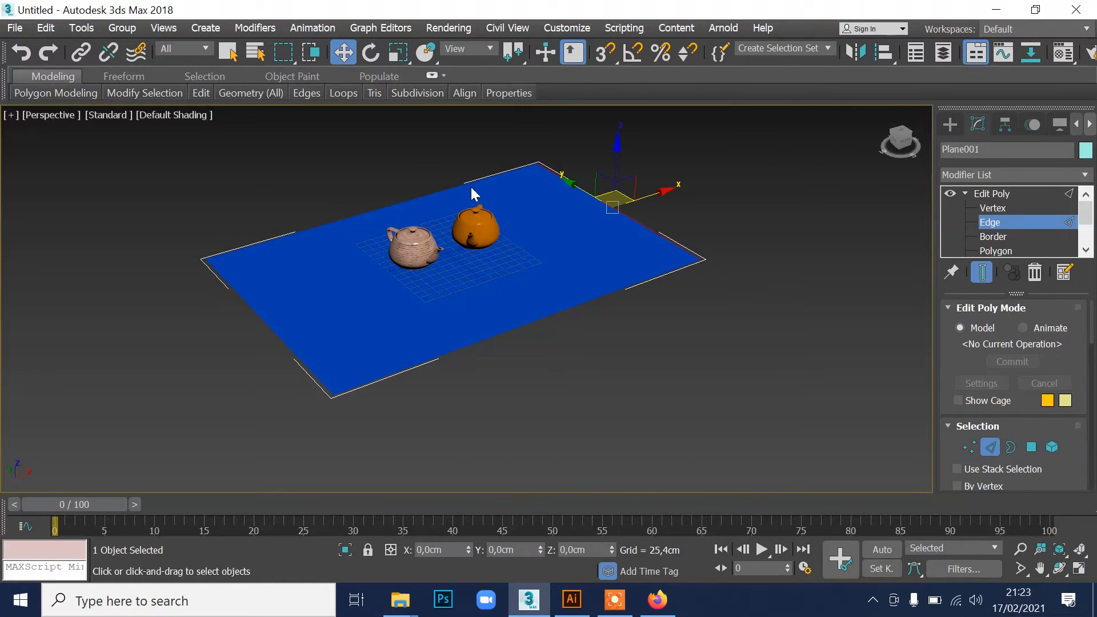
left_click(509, 177)
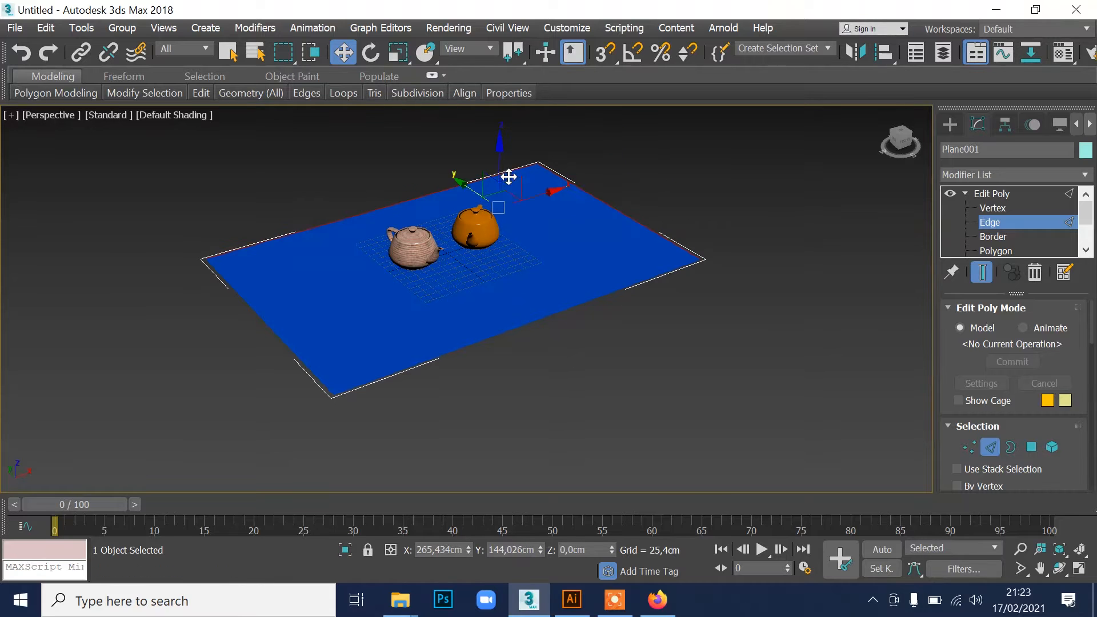
left_click_drag(498, 160, 525, 14, "shift")
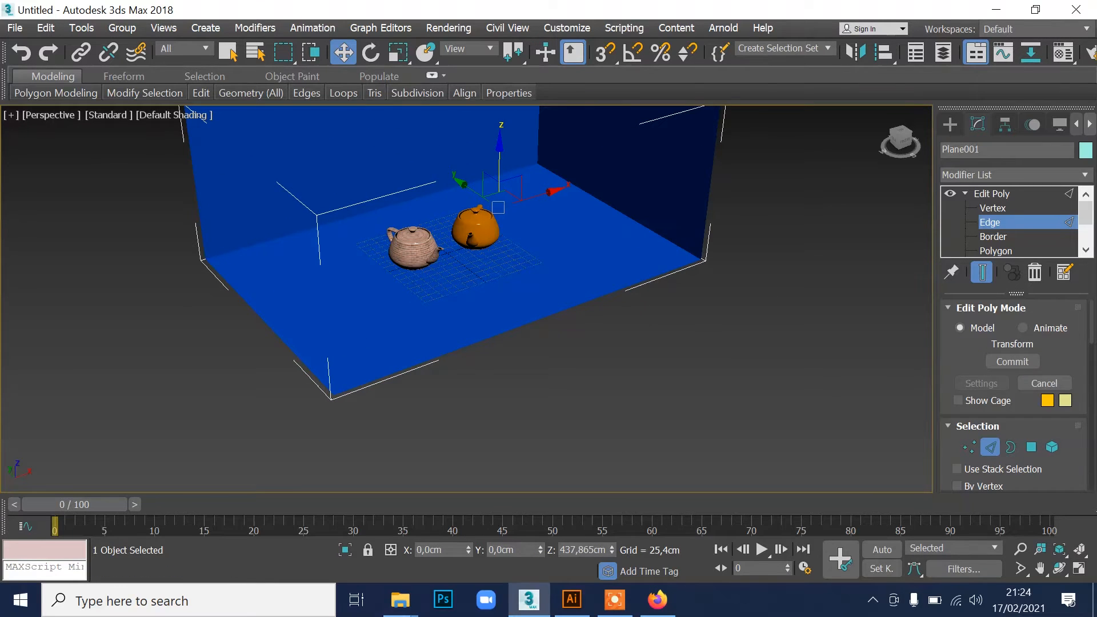
left_click(988, 194)
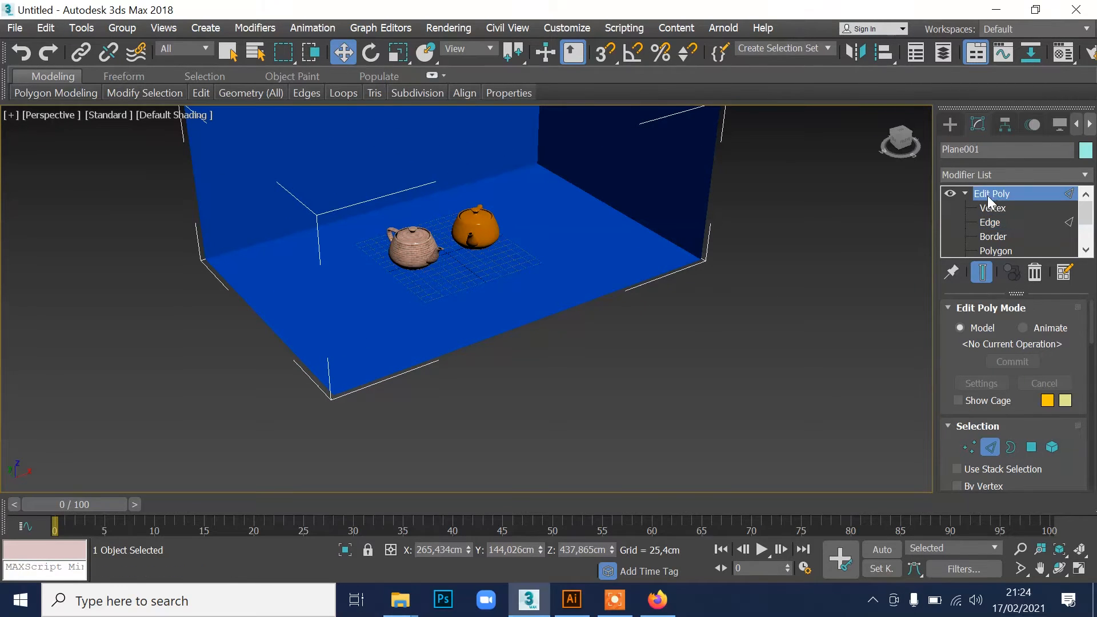
left_click(793, 228)
middle_click_drag(793, 228, 793, 314)
scroll(471, 316, "up", 5)
scroll(546, 286, "down", 3)
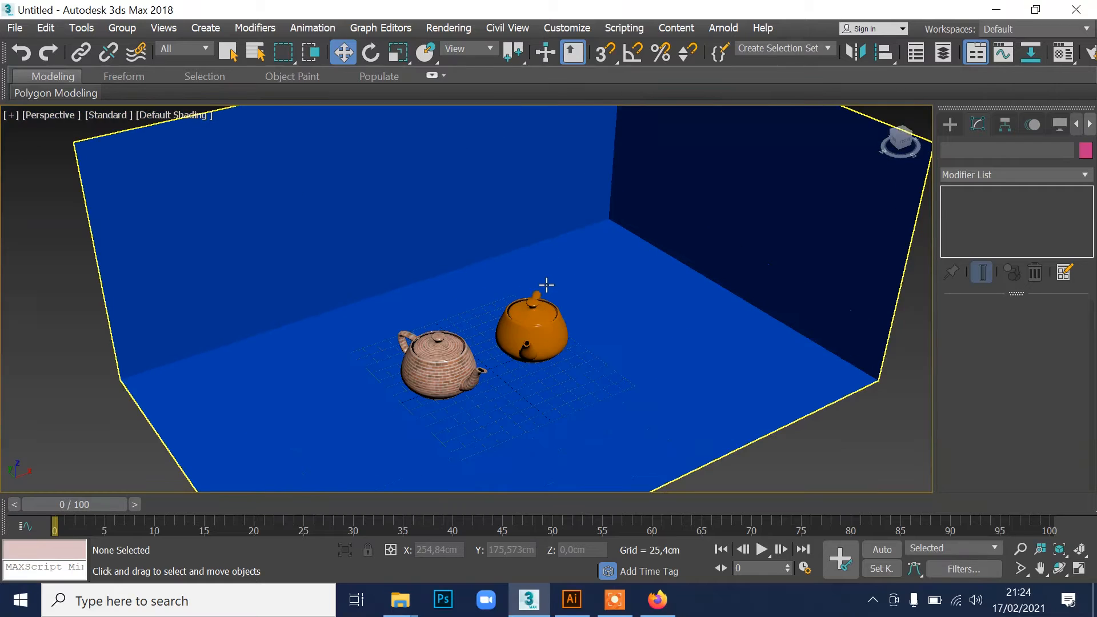
Step: Render the teapots from a lower, closer angle facing the walls, then close the render and return to the Move tool
left_click(1058, 569)
left_click_drag(577, 357, 505, 405)
scroll(527, 303, "up", 3)
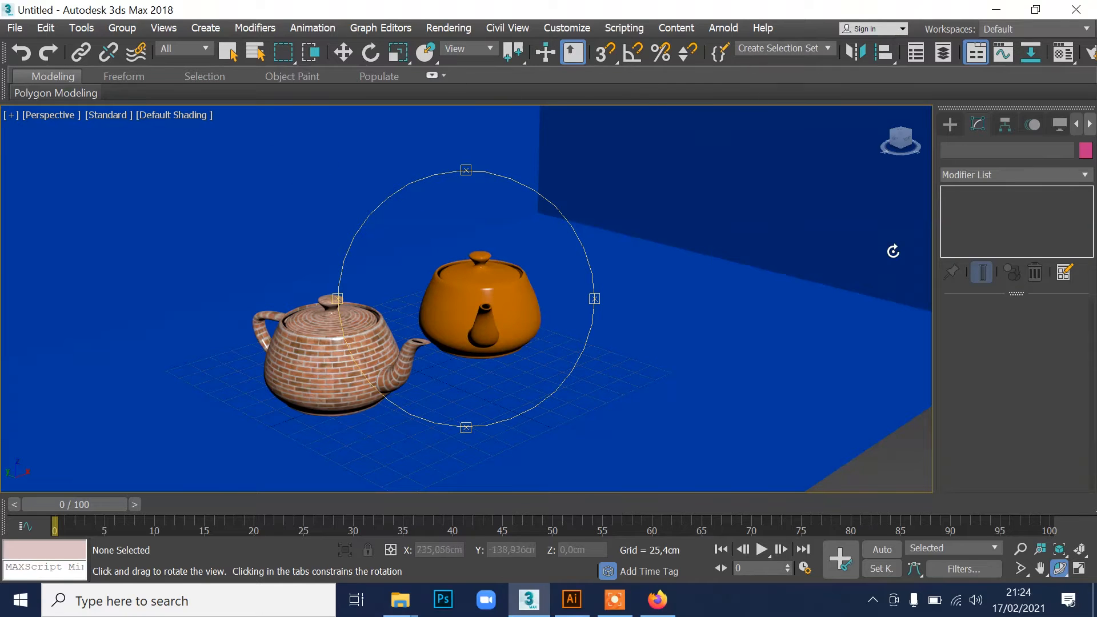
key("shift+q")
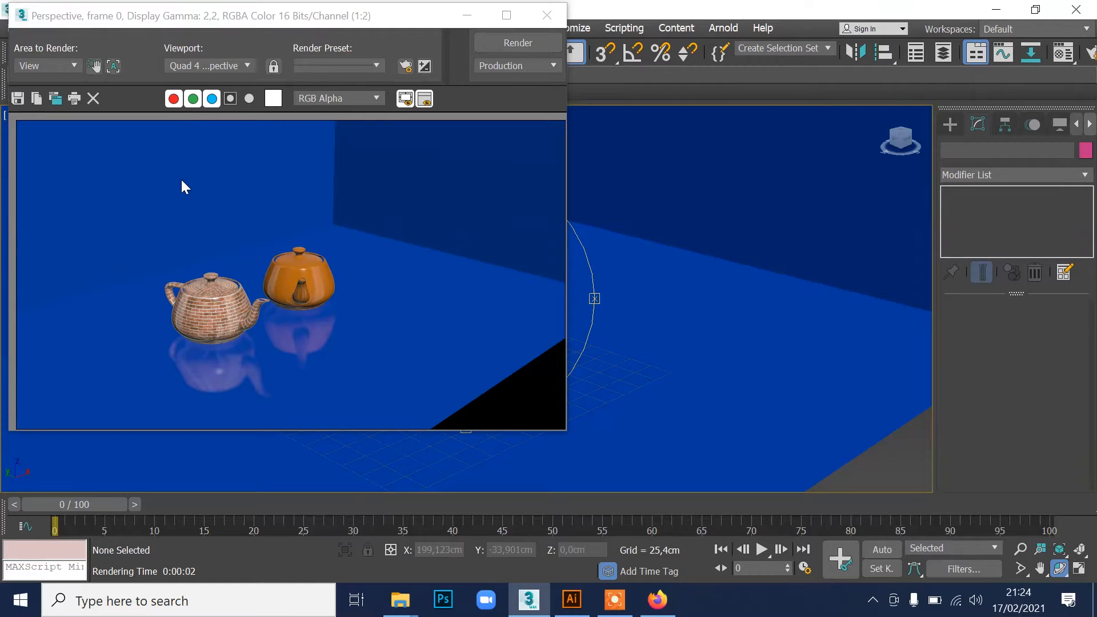
left_click(547, 16)
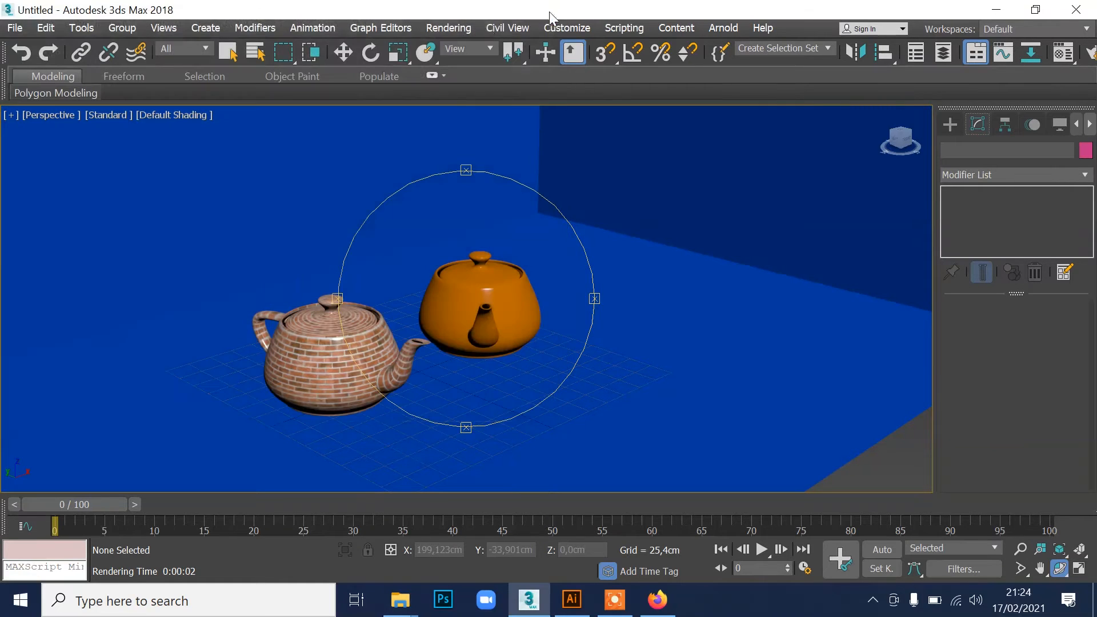
left_click(344, 53)
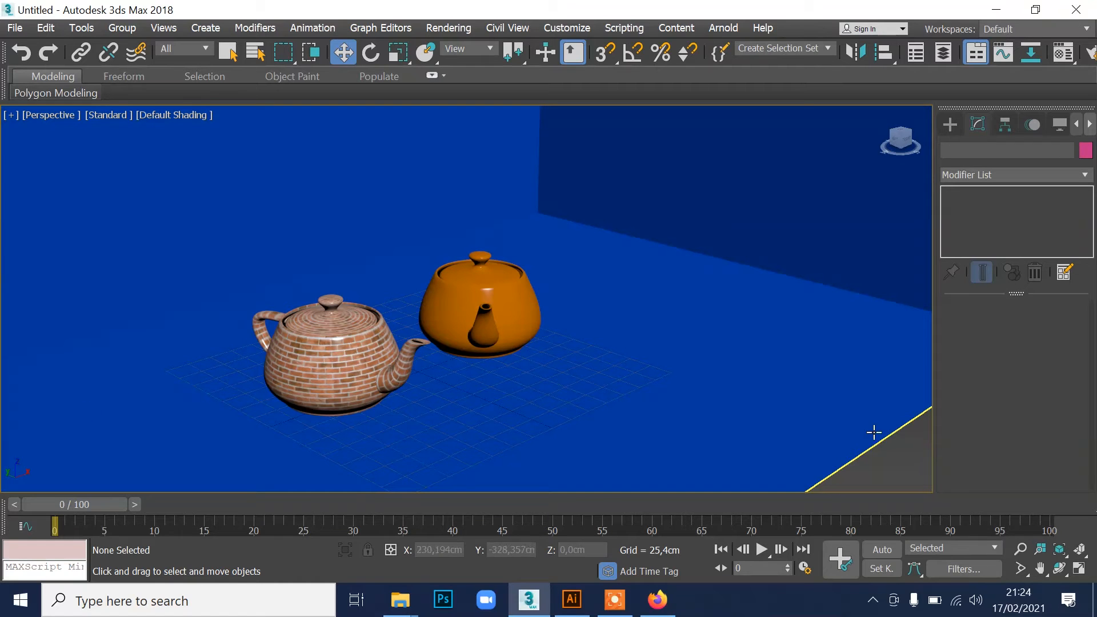
Step: Clear the Flat Mirror map from the blue 03 - Default material's Reflection slot
key("m")
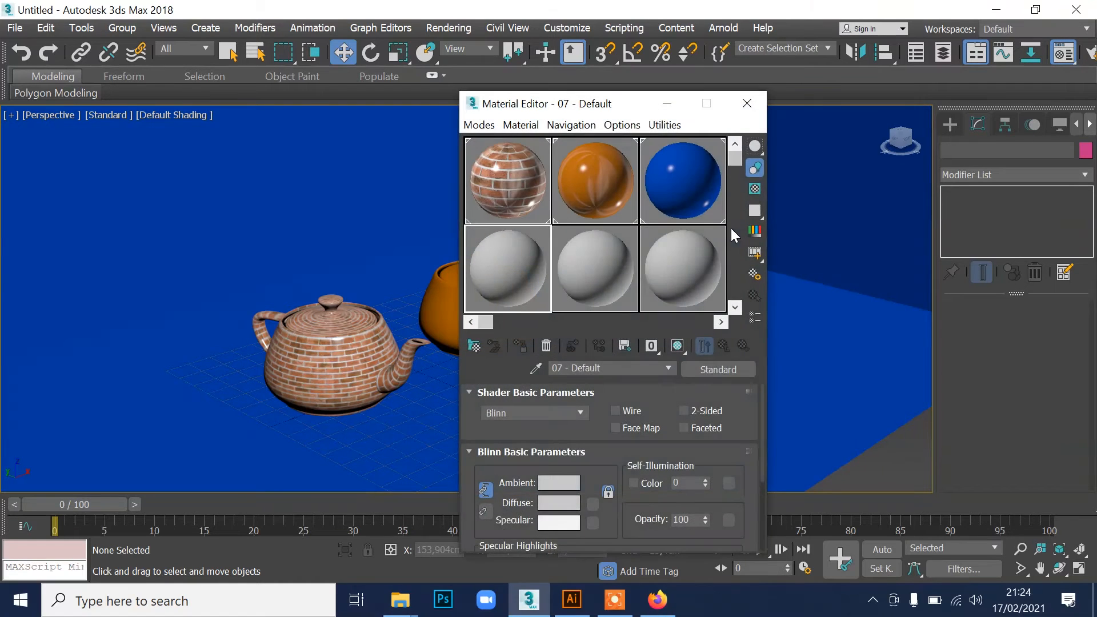
left_click_drag(627, 102, 704, 57)
left_click(762, 143)
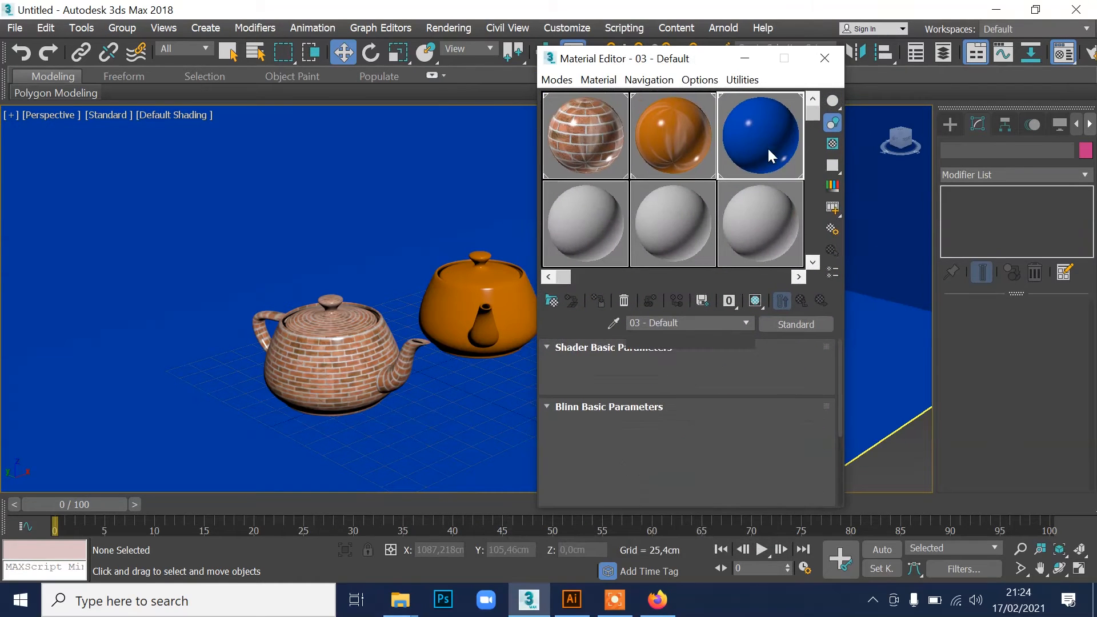
scroll(729, 384, "down", 5)
scroll(720, 421, "down", 10)
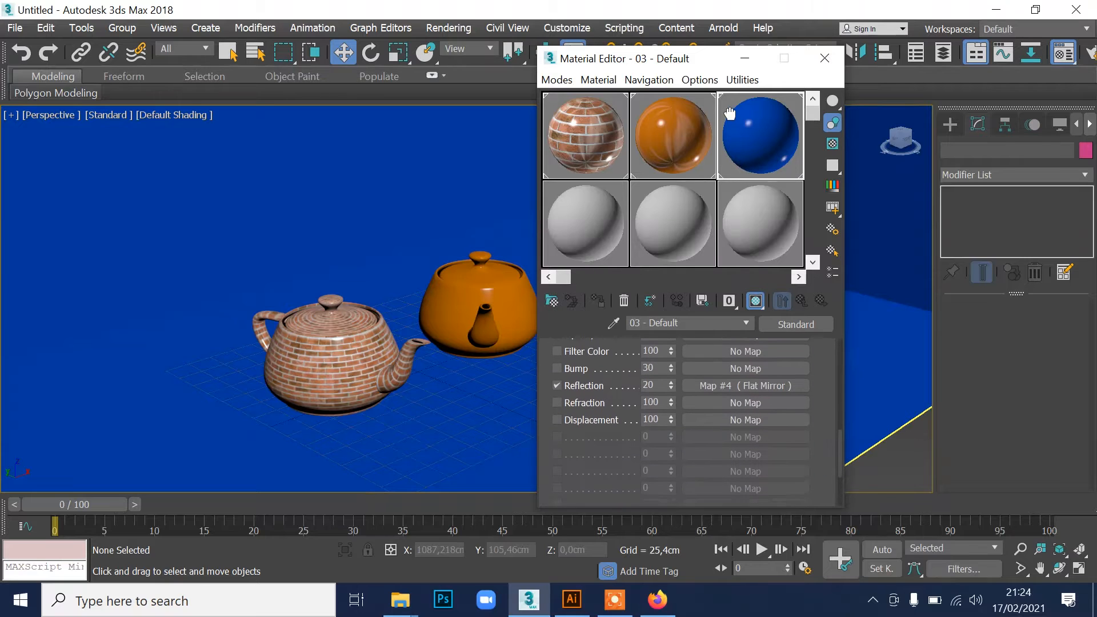
right_click(763, 385)
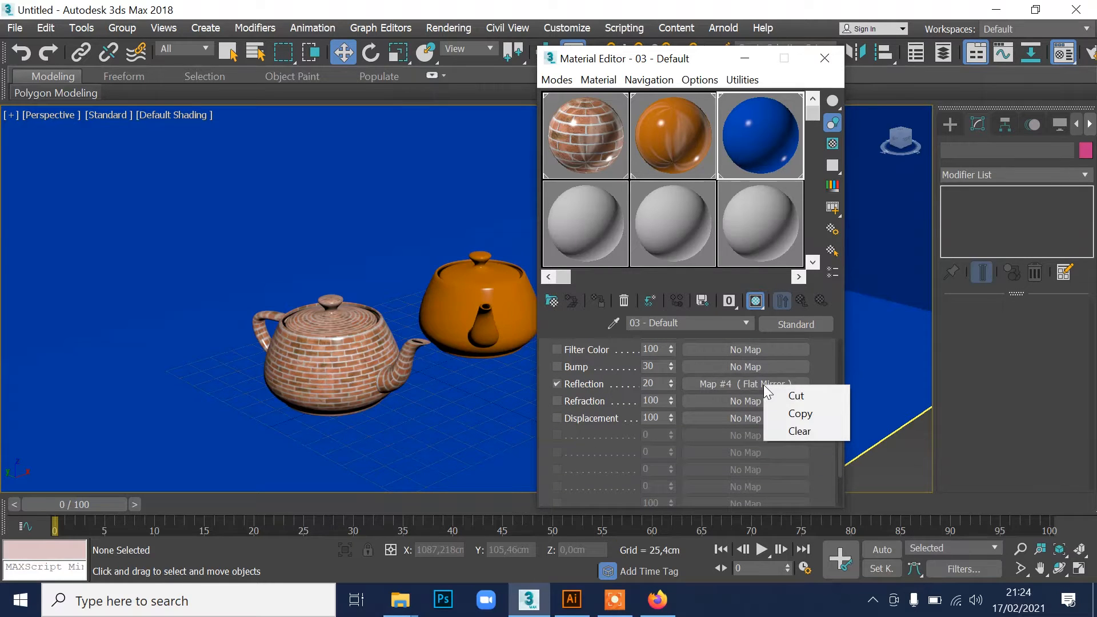
left_click(804, 430)
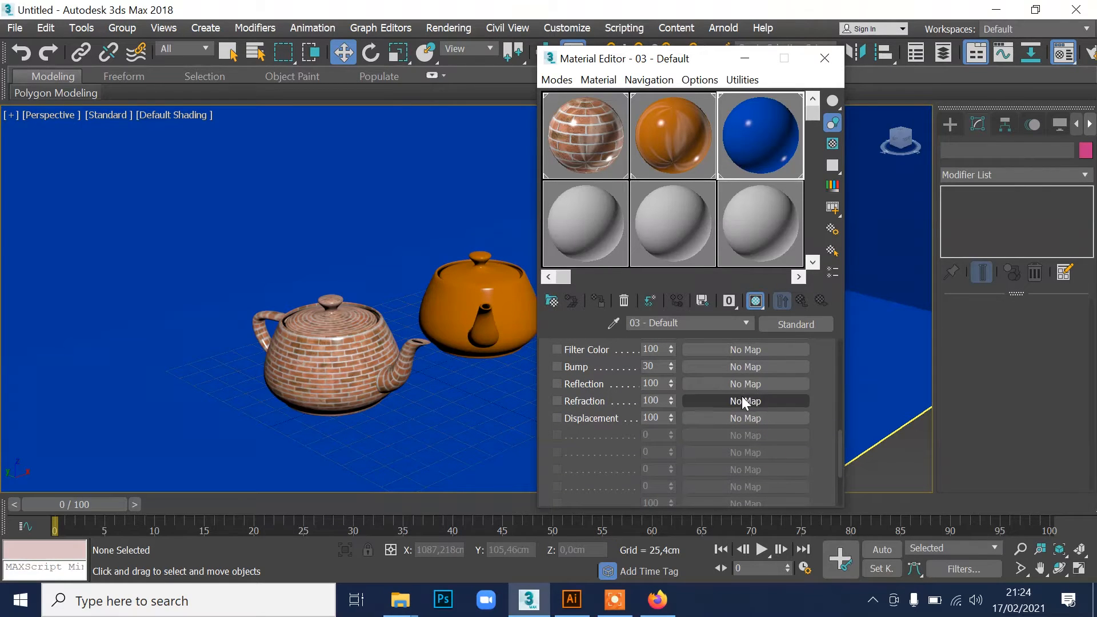
Step: Assign a Raytrace map to the blue material's Reflection slot, return to the parent material, and set the amount to 20
left_click(739, 386)
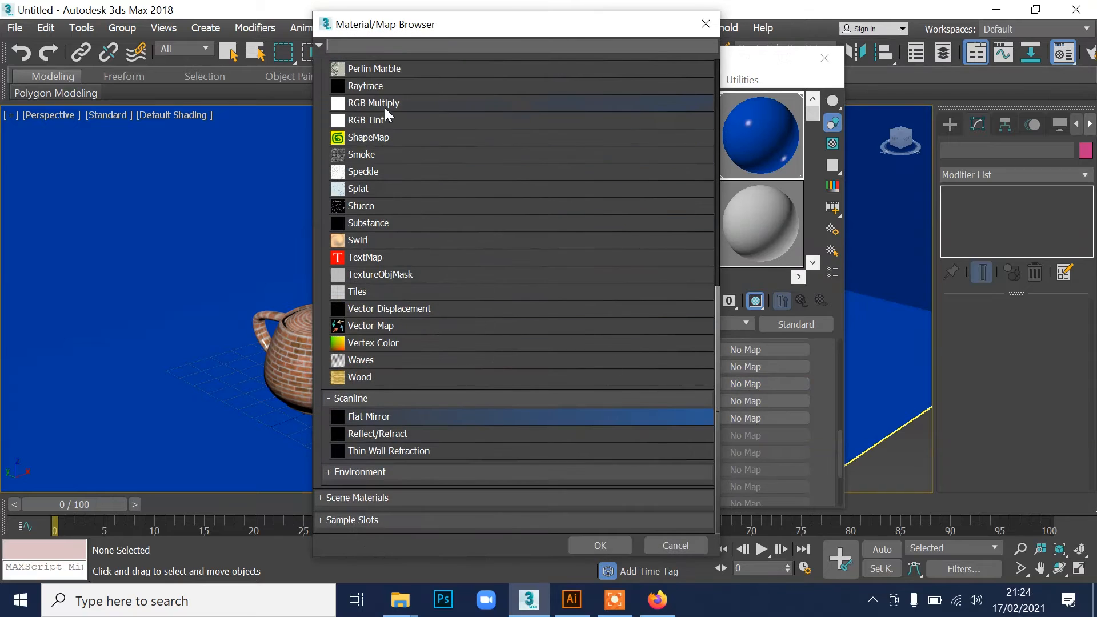
left_click(360, 88)
left_click(594, 544)
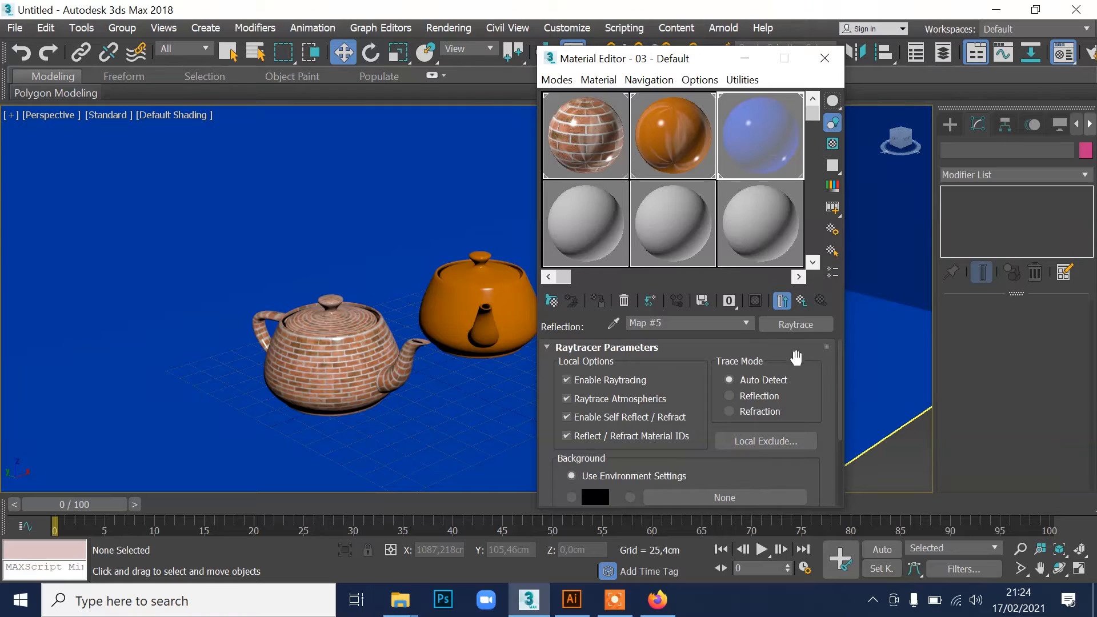
left_click(802, 301)
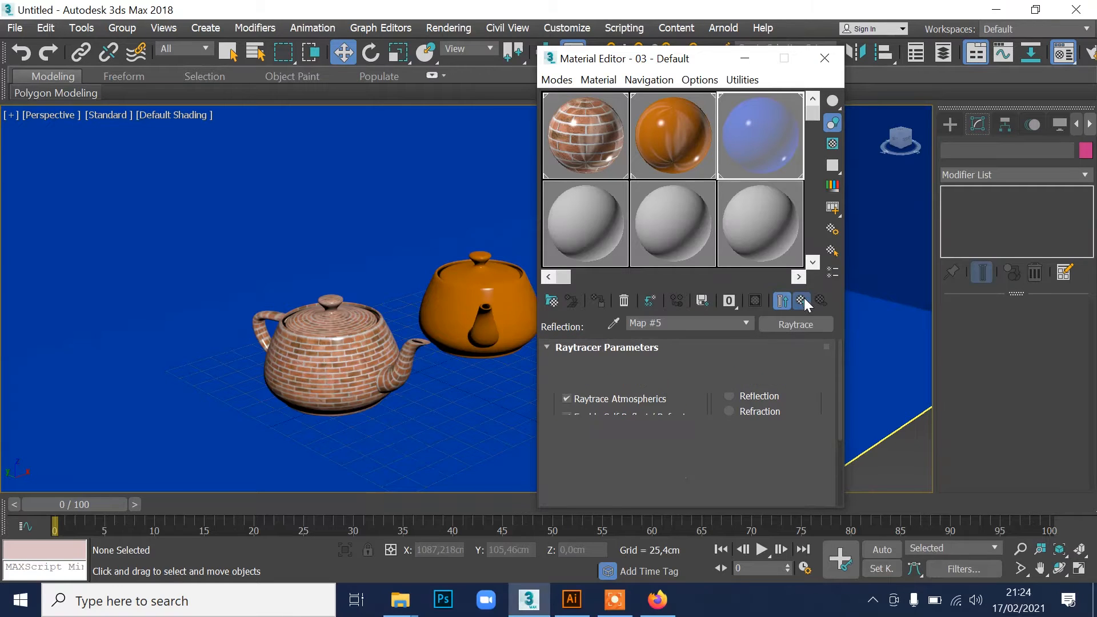
scroll(708, 428, "down", 10)
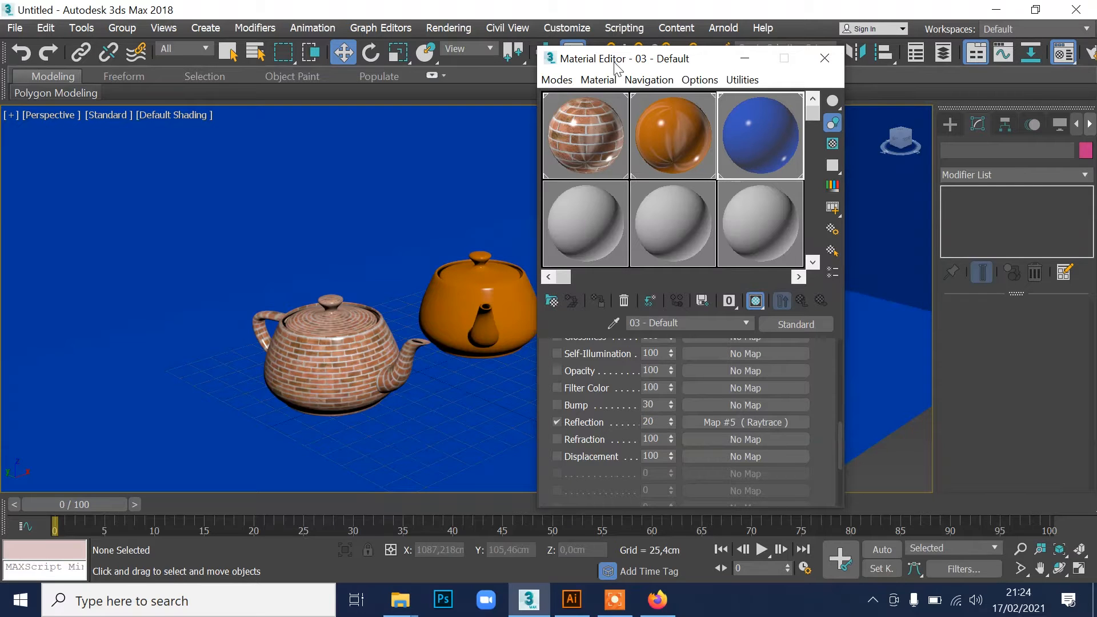
Step: Render the scene to check the raytraced floor and walls, then close the render and the Material Editor
left_click_drag(631, 66, 813, 101)
key("shift+q")
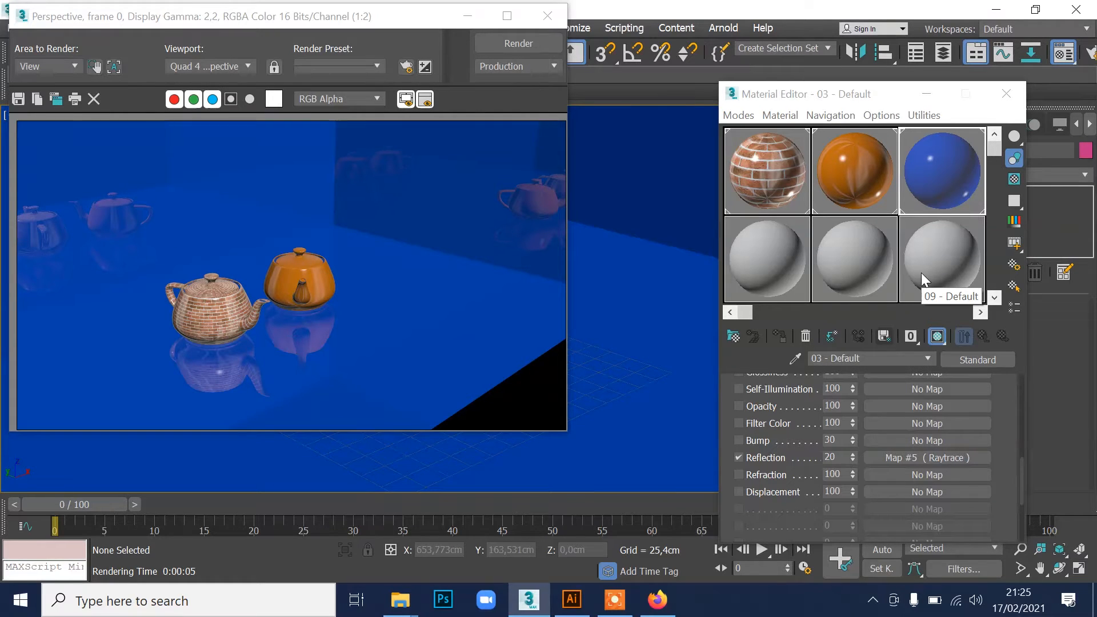
left_click(547, 15)
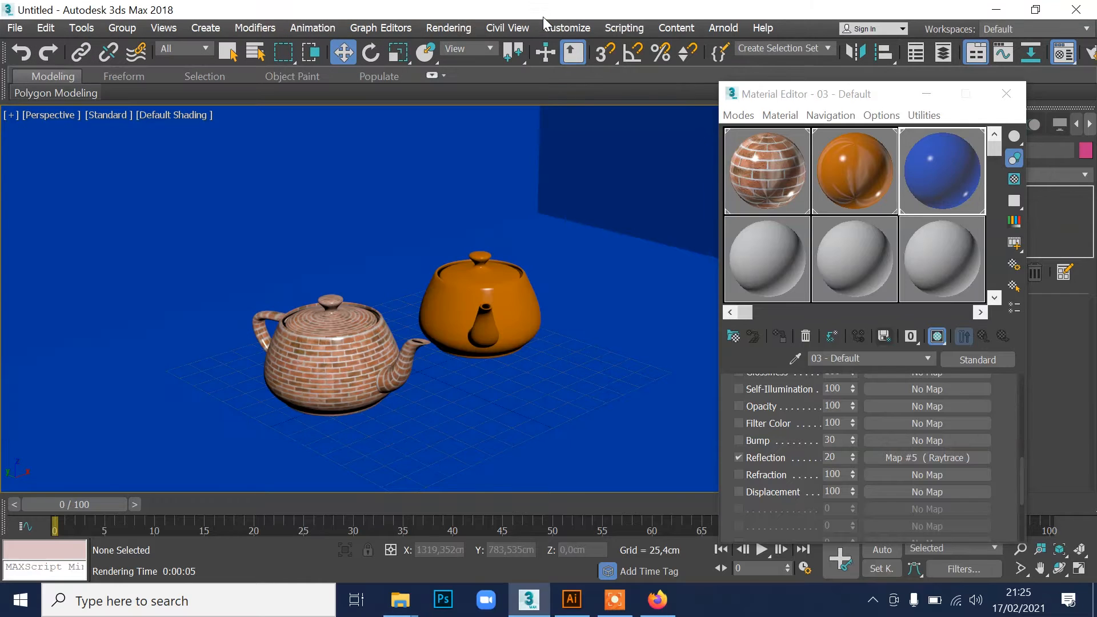
left_click(1006, 93)
Step: Copy the brick teapot along Y to about -185.8 cm and rotate the copy about -132° around Z
left_click(314, 337)
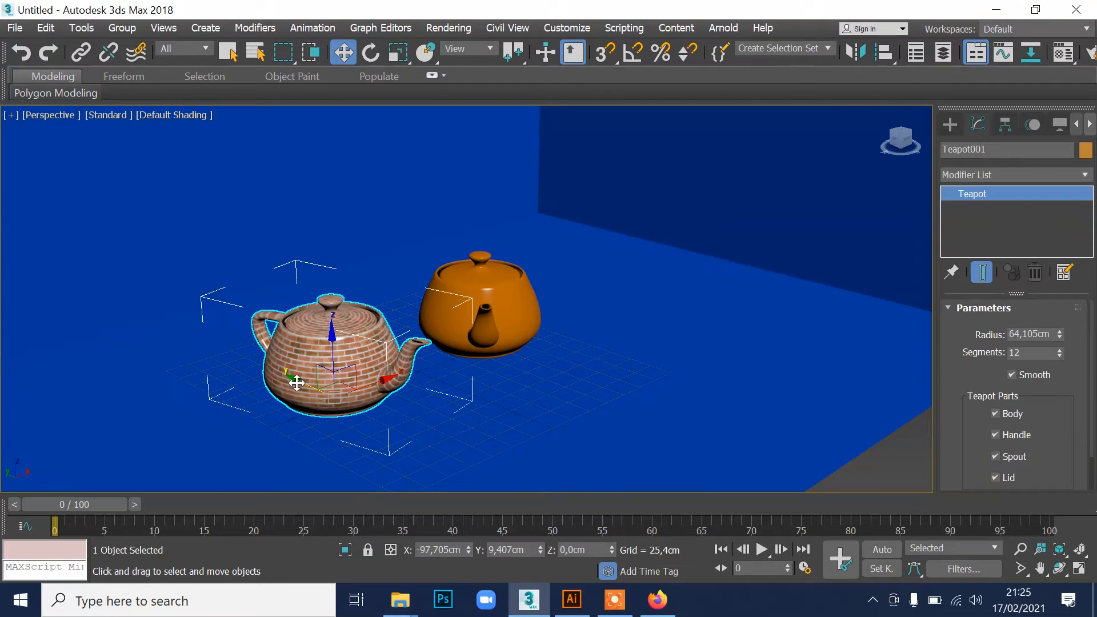
left_click_drag(296, 383, 445, 457, "shift")
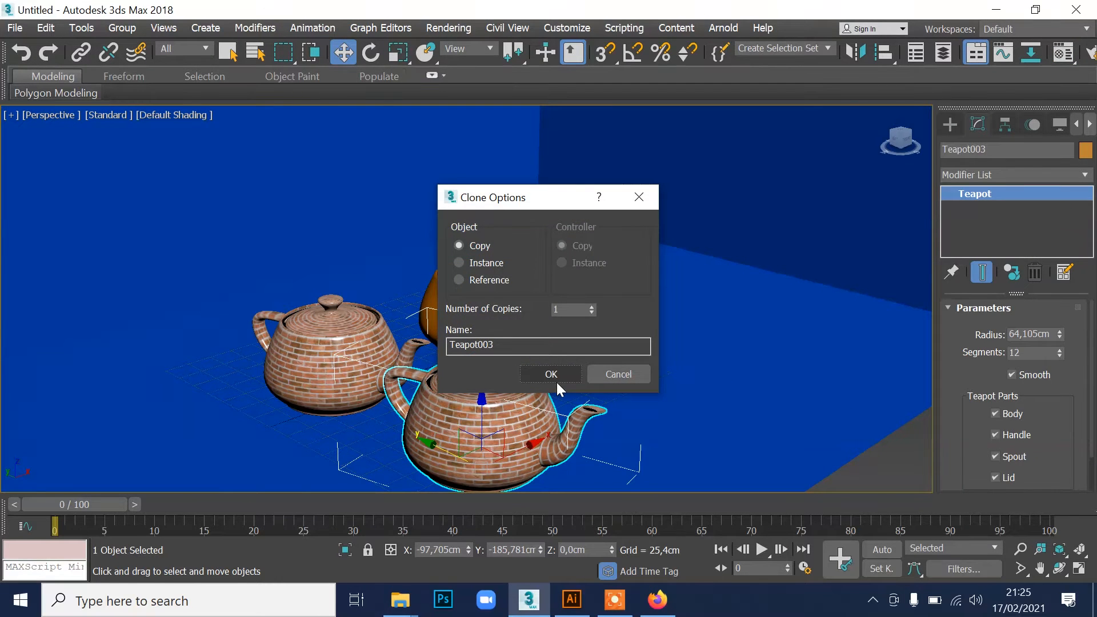
left_click(556, 381)
left_click(371, 52)
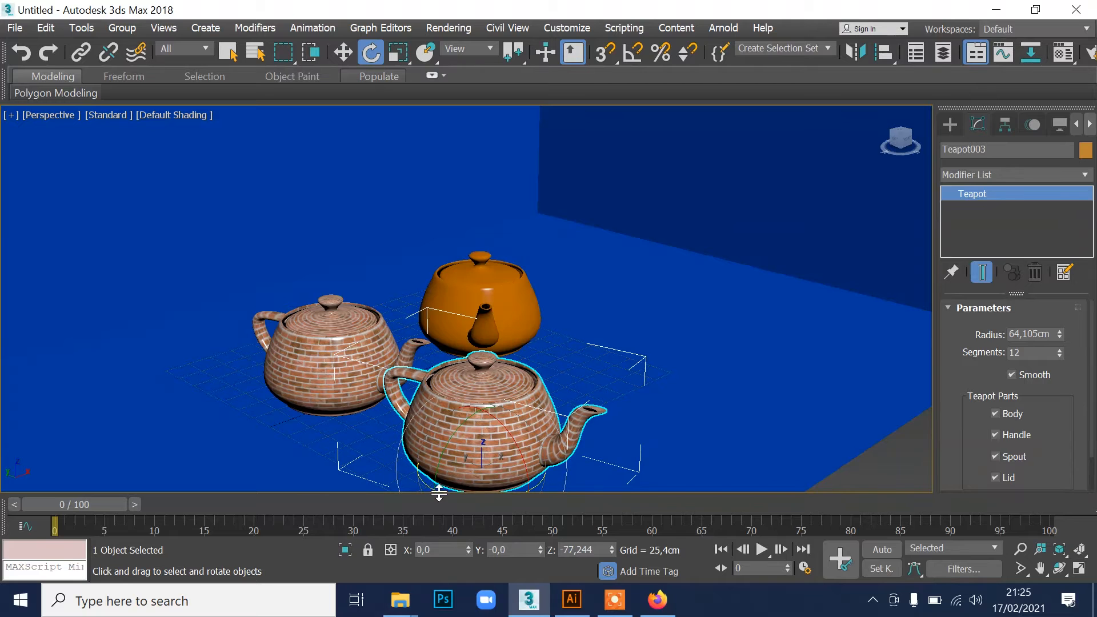
left_click_drag(423, 484, 289, 416)
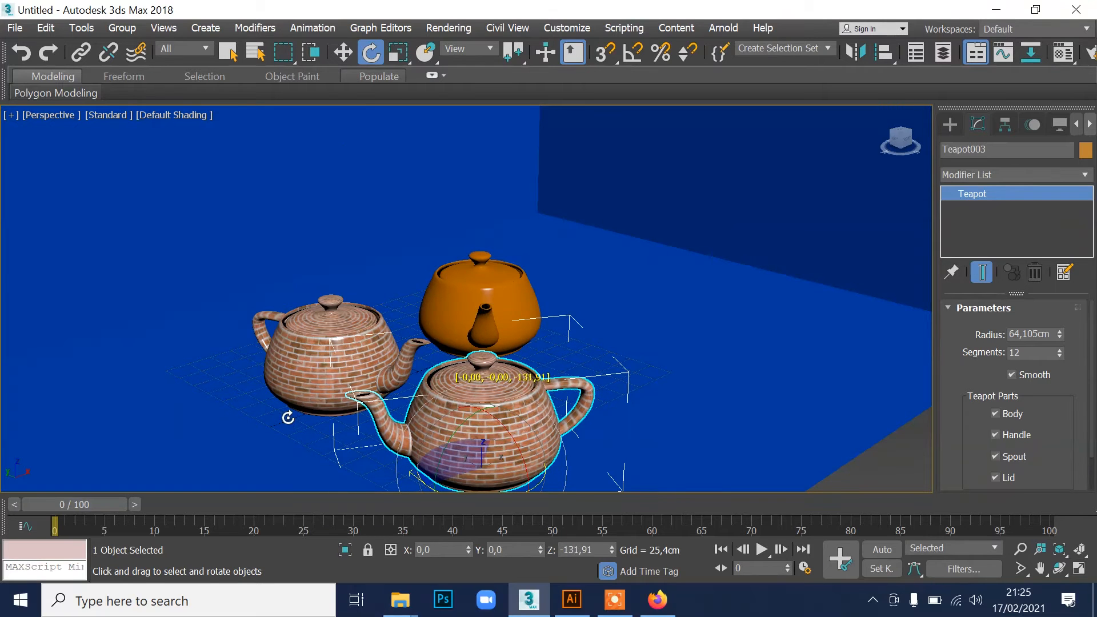
Step: Move the copied brick teapot along X to about -19.7 cm
left_click(343, 53)
middle_click_drag(698, 306, 685, 235)
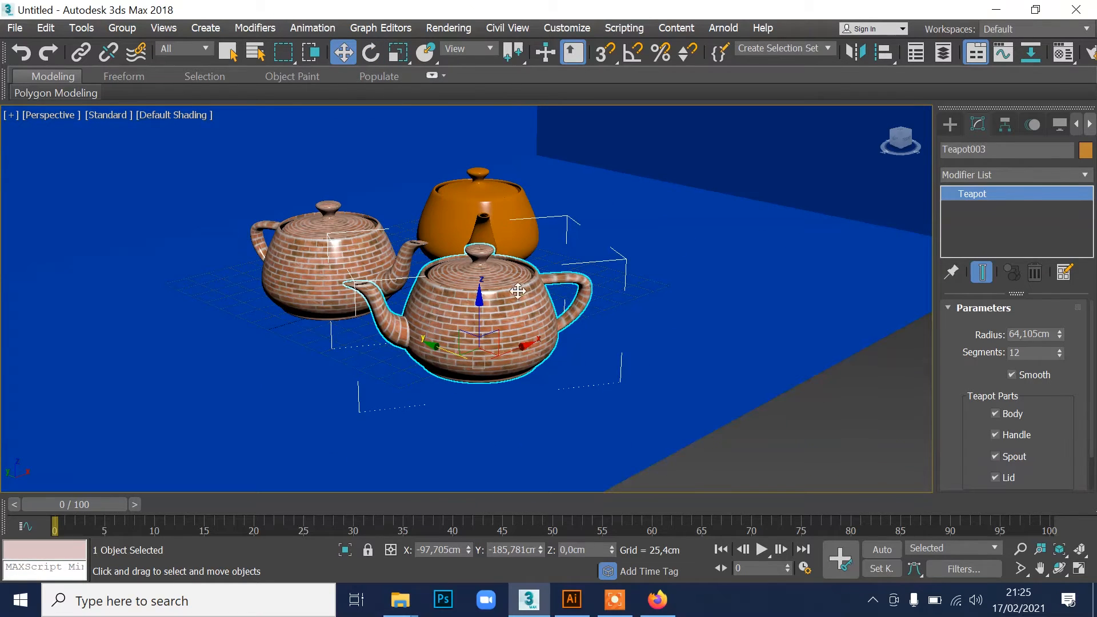
left_click_drag(545, 325, 683, 265)
scroll(686, 271, "up", 3)
middle_click_drag(691, 286, 790, 362)
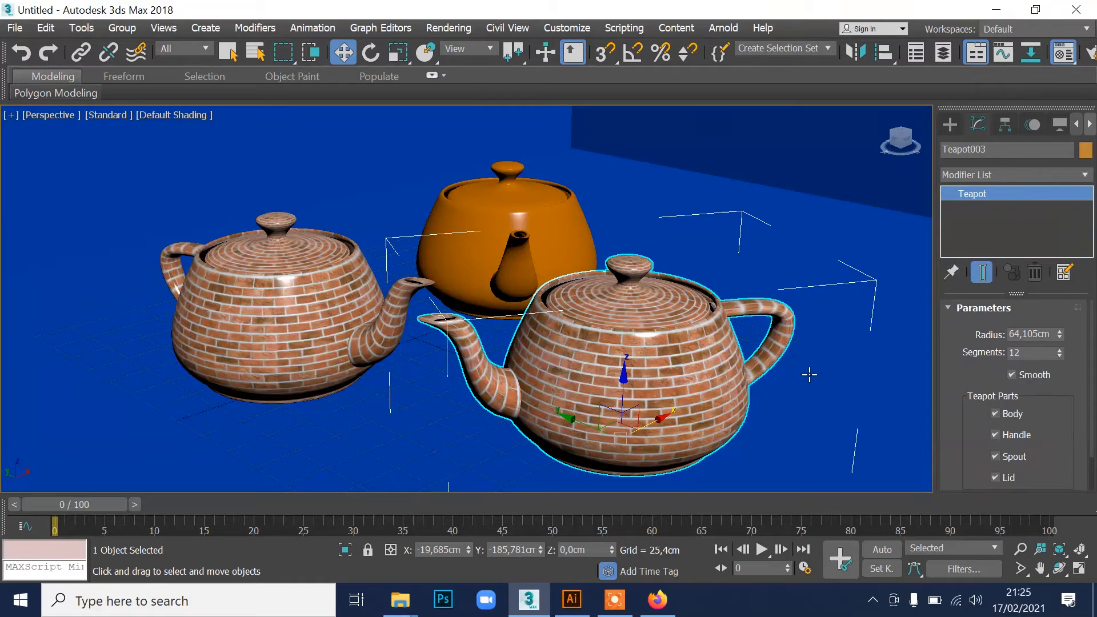
Step: Give the 07 - Default material Specular Level 117 and Glossiness 72, then assign it to the copied teapot with viewport shading on
key("m")
left_click_drag(783, 99, 803, 55)
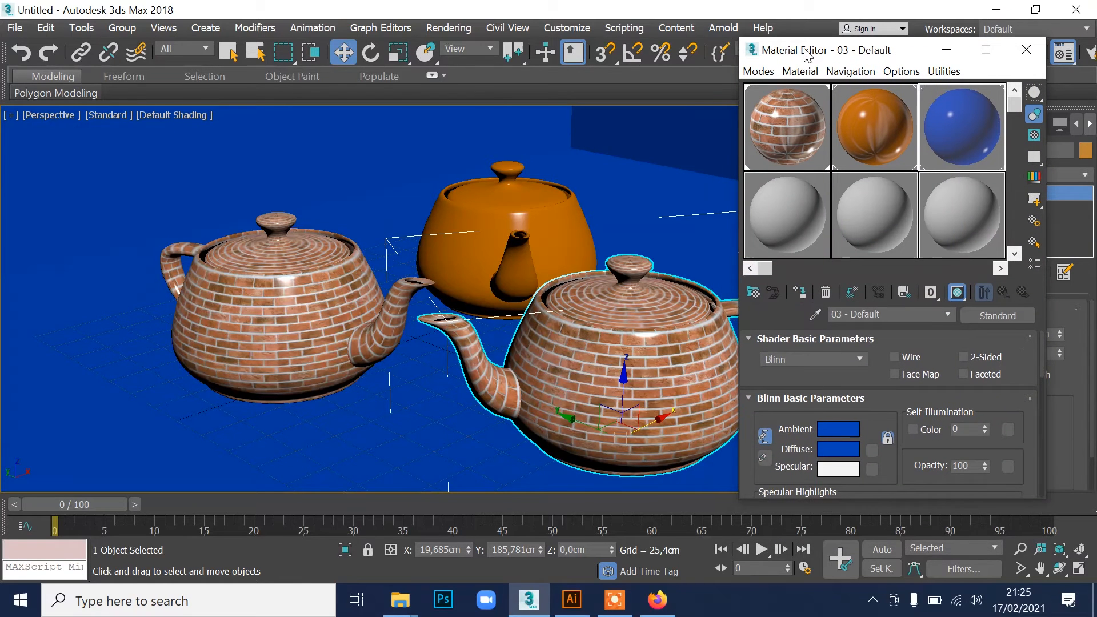
left_click(790, 198)
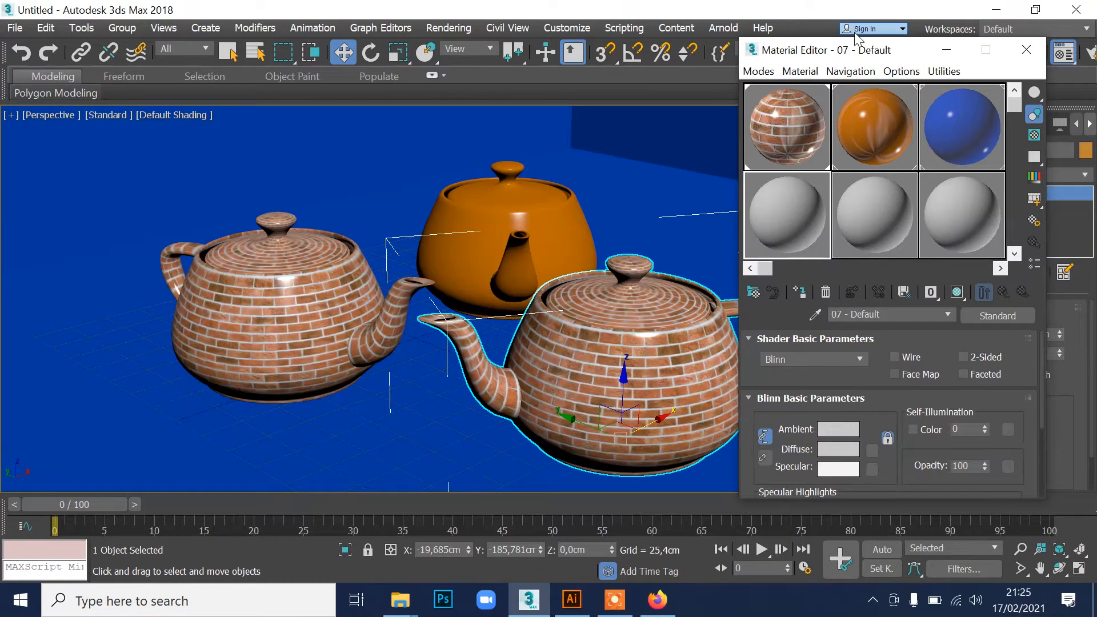
left_click_drag(807, 56, 807, 30)
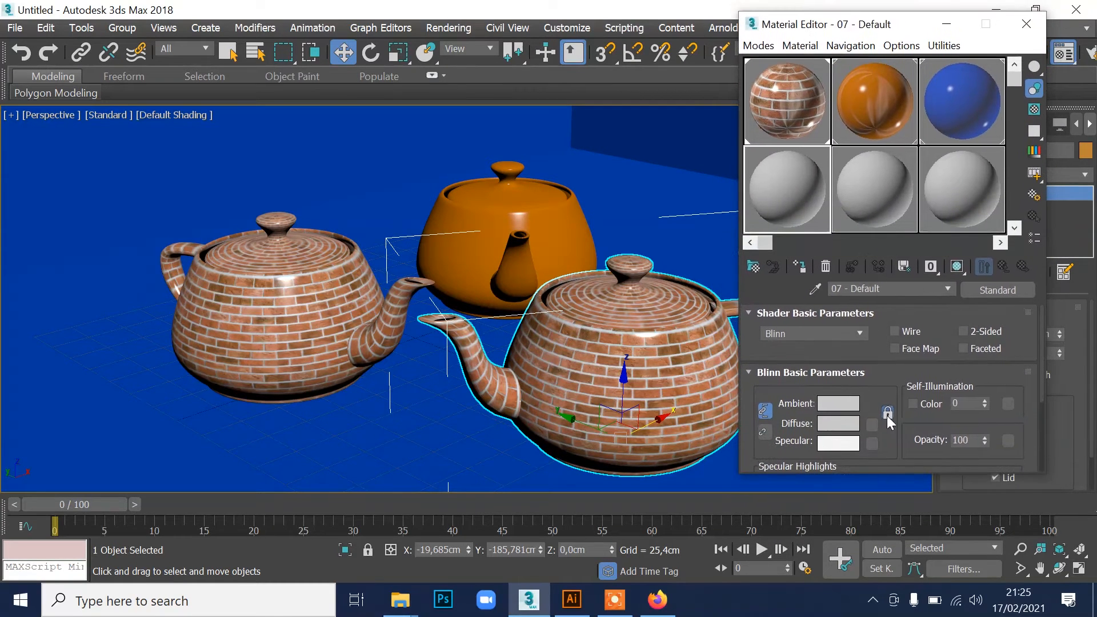
scroll(881, 380, "down", 4)
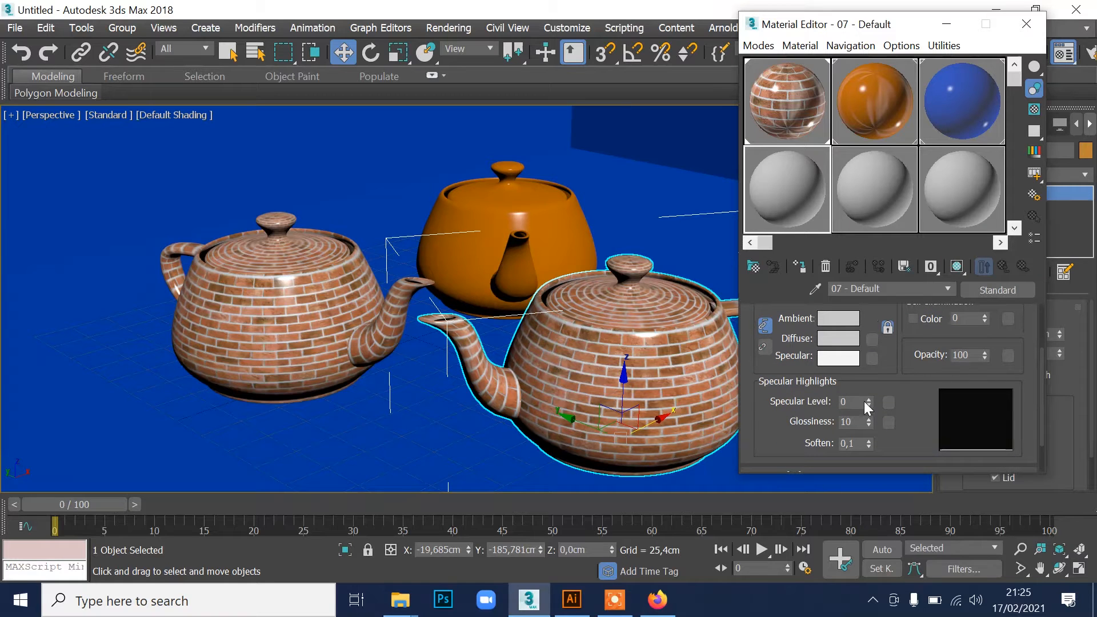
left_click_drag(868, 401, 867, 396)
left_click(800, 267)
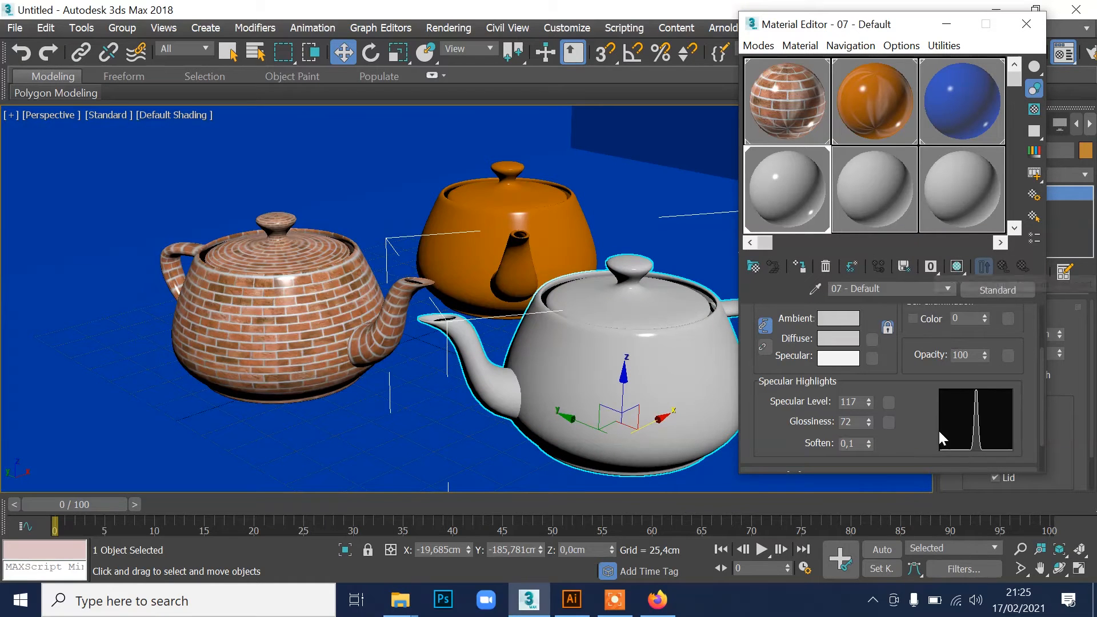
left_click(958, 266)
Step: Assign a Reflect/Refract map to the 07 - Default material's Reflection slot and render the scene, zooming in on the grey teapot
scroll(914, 394, "down", 2)
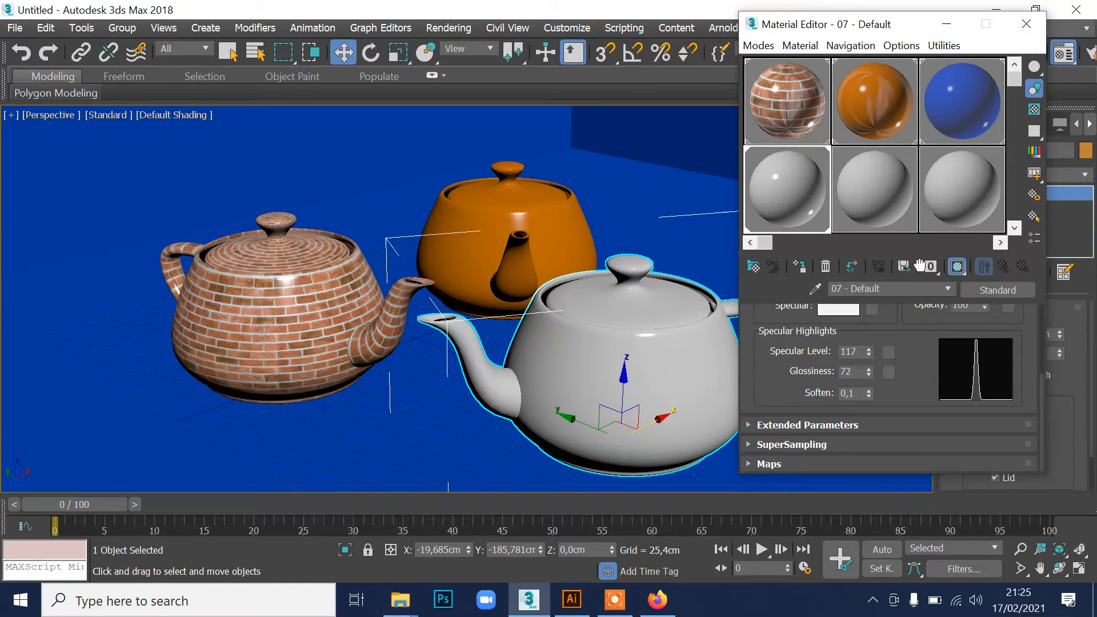
left_click(768, 463)
scroll(766, 460, "down", 5)
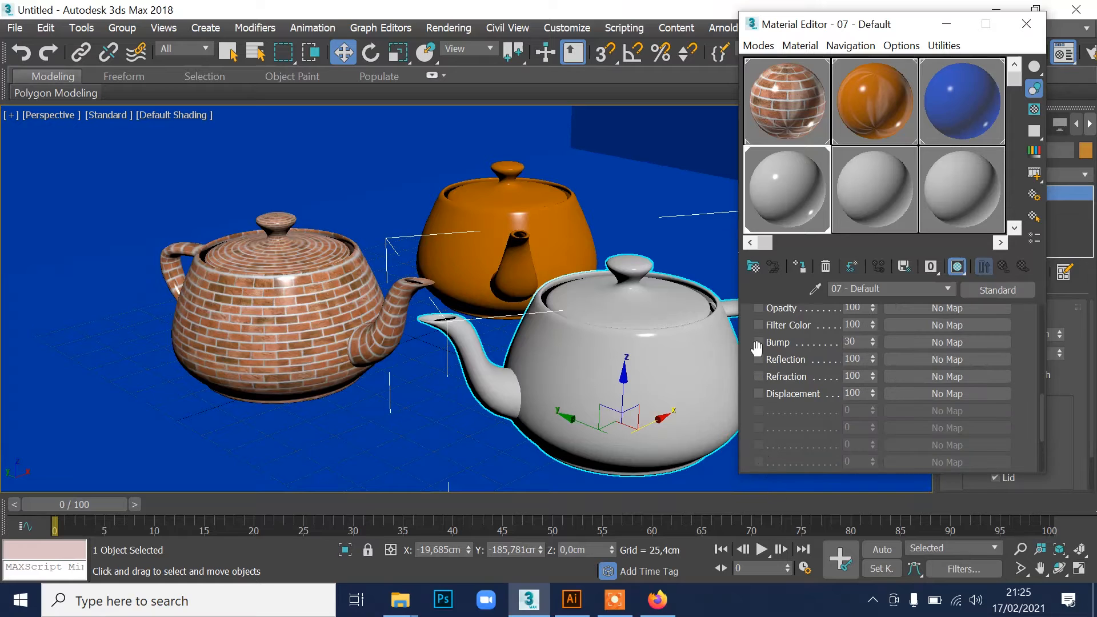
left_click(934, 358)
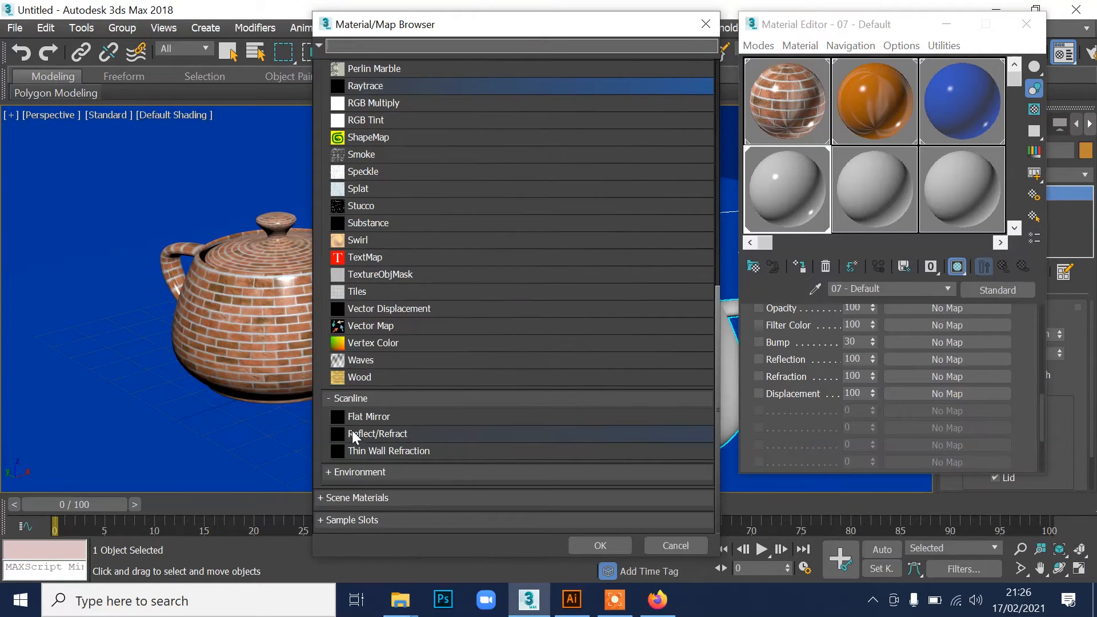
left_click(369, 433)
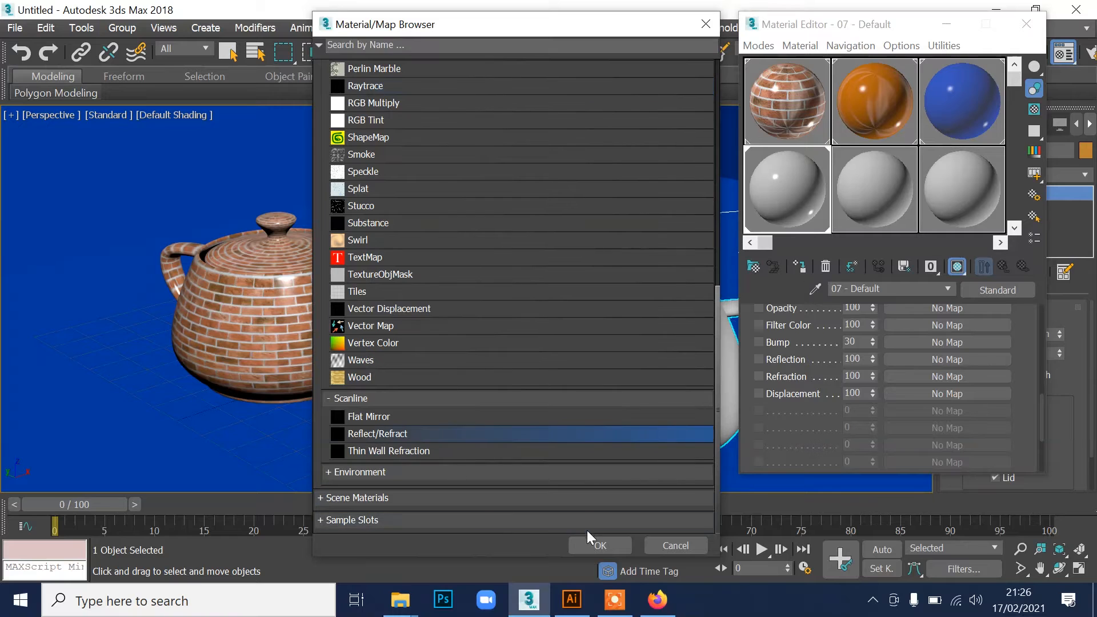
left_click(599, 545)
left_click_drag(1000, 329, 988, 455)
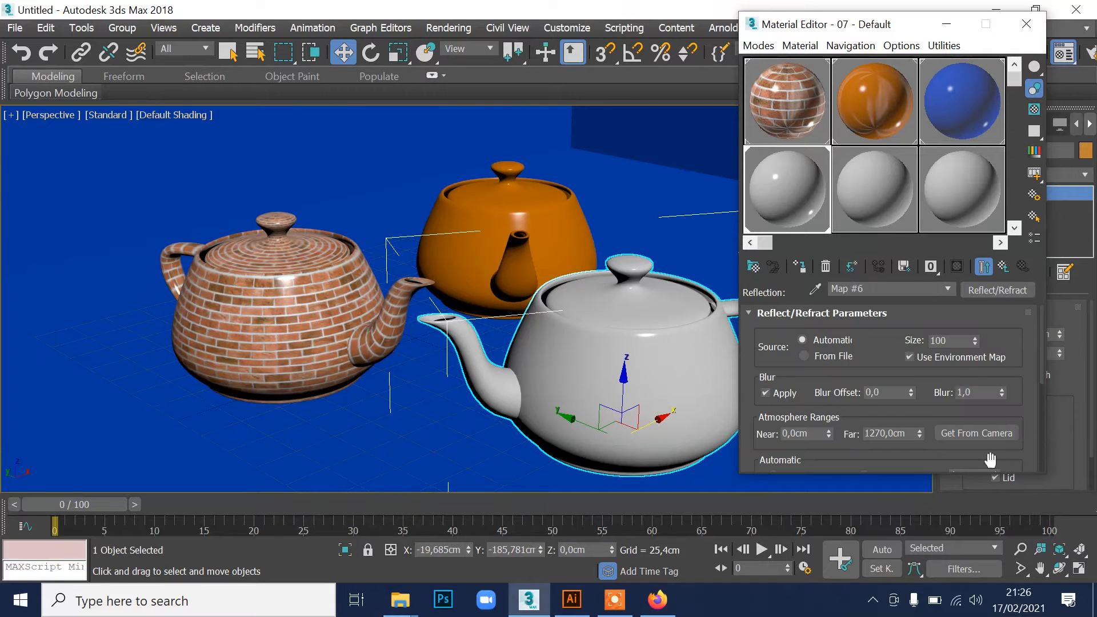
left_click(984, 266)
left_click_drag(878, 396, 898, 204)
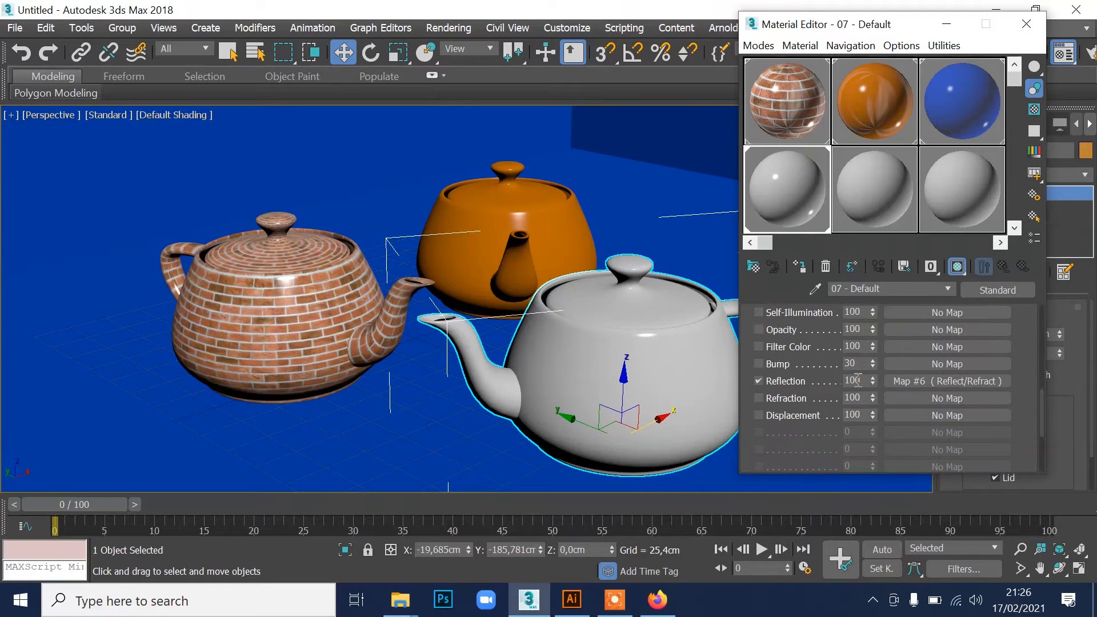
key("shift+q")
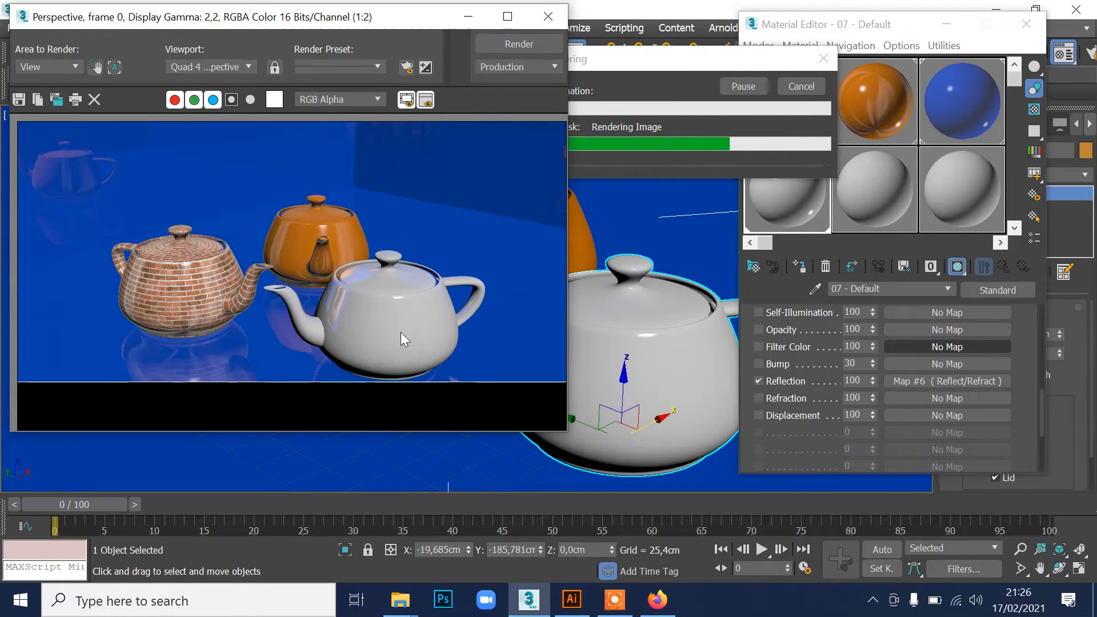
scroll(375, 307, "up", 1)
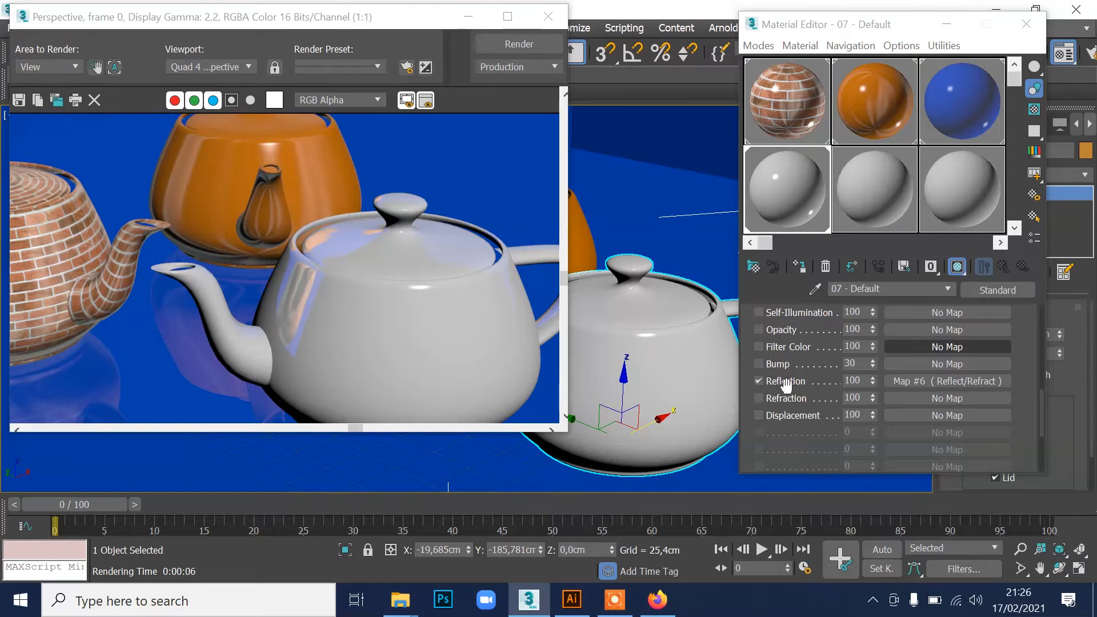
Step: Assign a Reflect/Refract map to the 07 - Default material's Refraction slot and render the scene
left_click(941, 398)
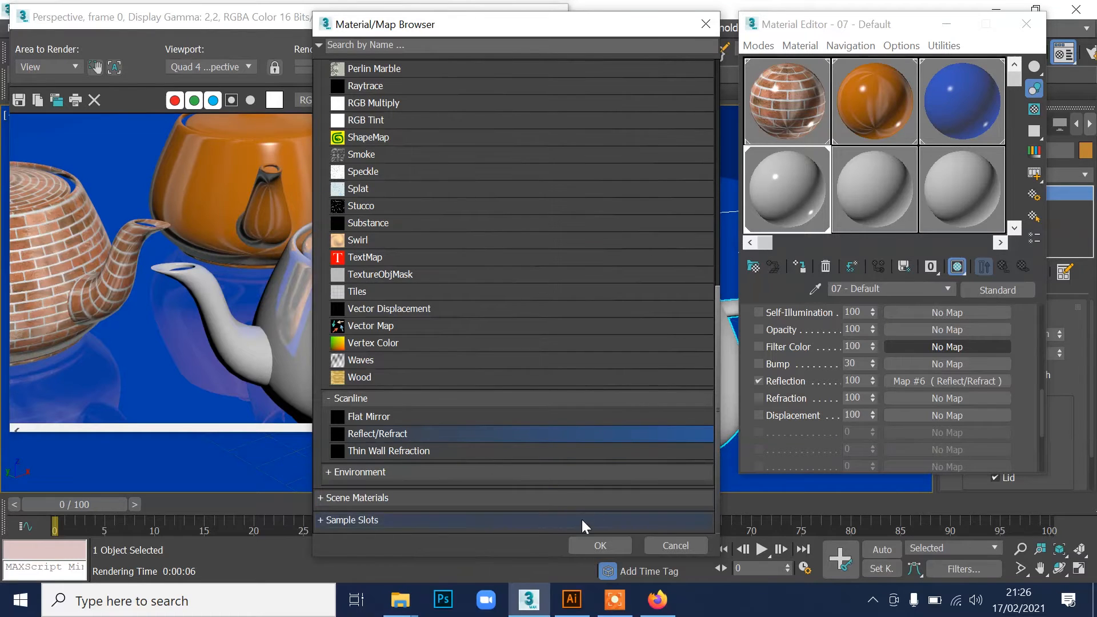
left_click(601, 546)
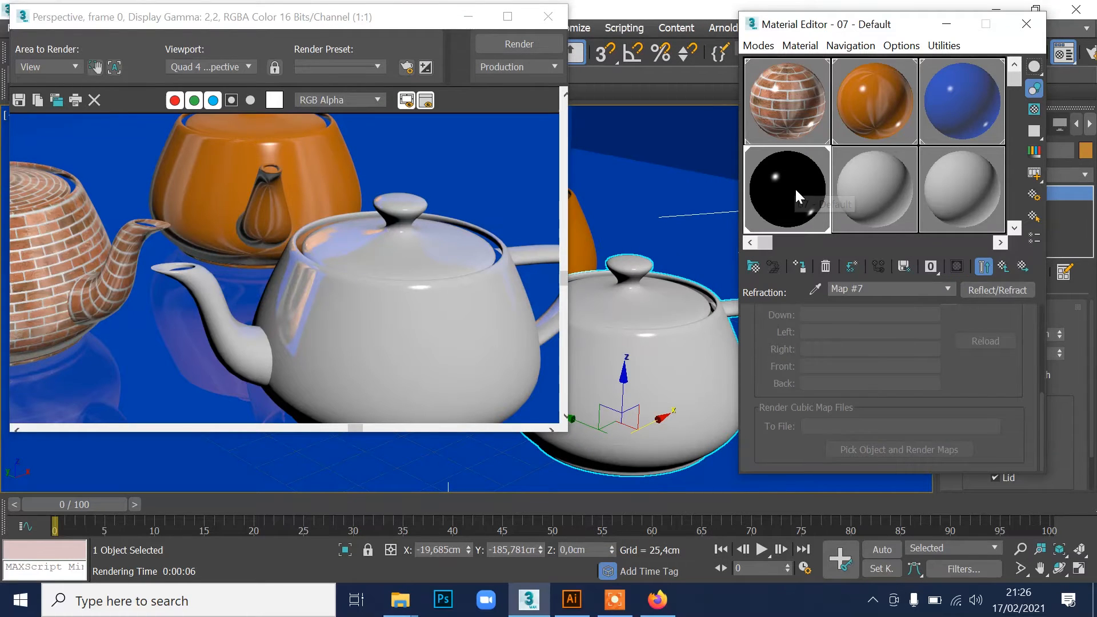
left_click(502, 42)
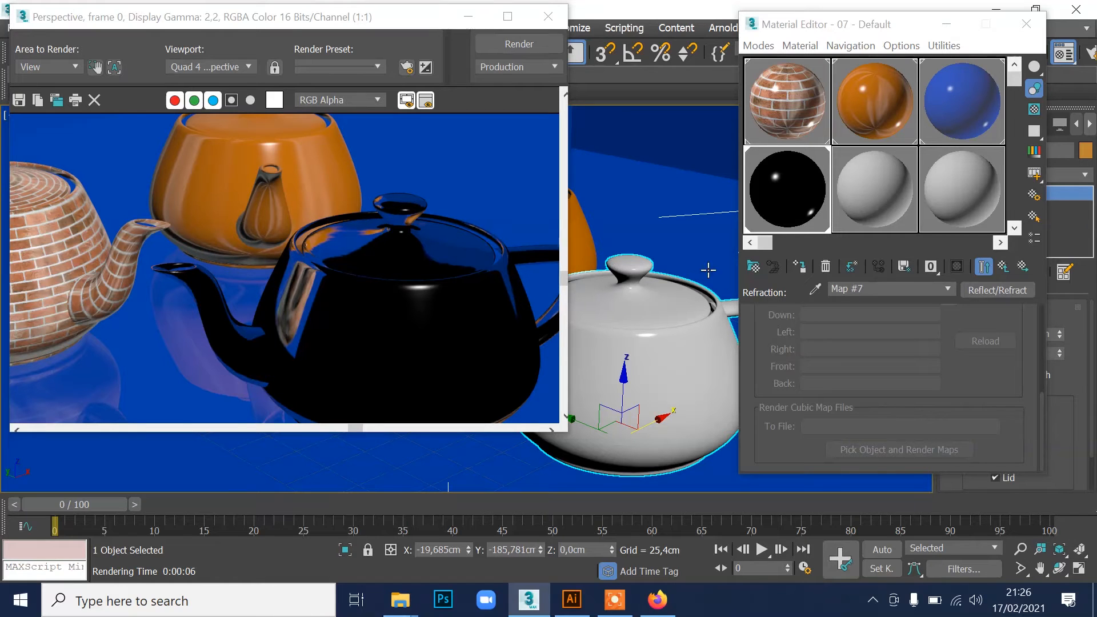
left_click(788, 180)
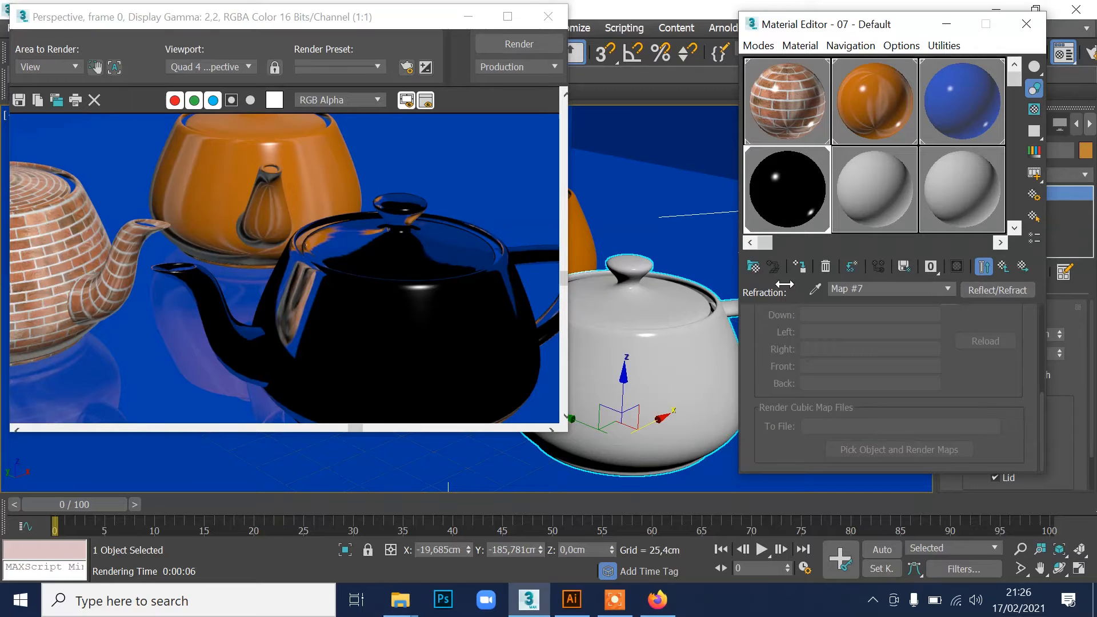
Step: Render the scene with the material's Reflection map disabled and only Refraction active, and re-enable the Reflection map
left_click(1002, 266)
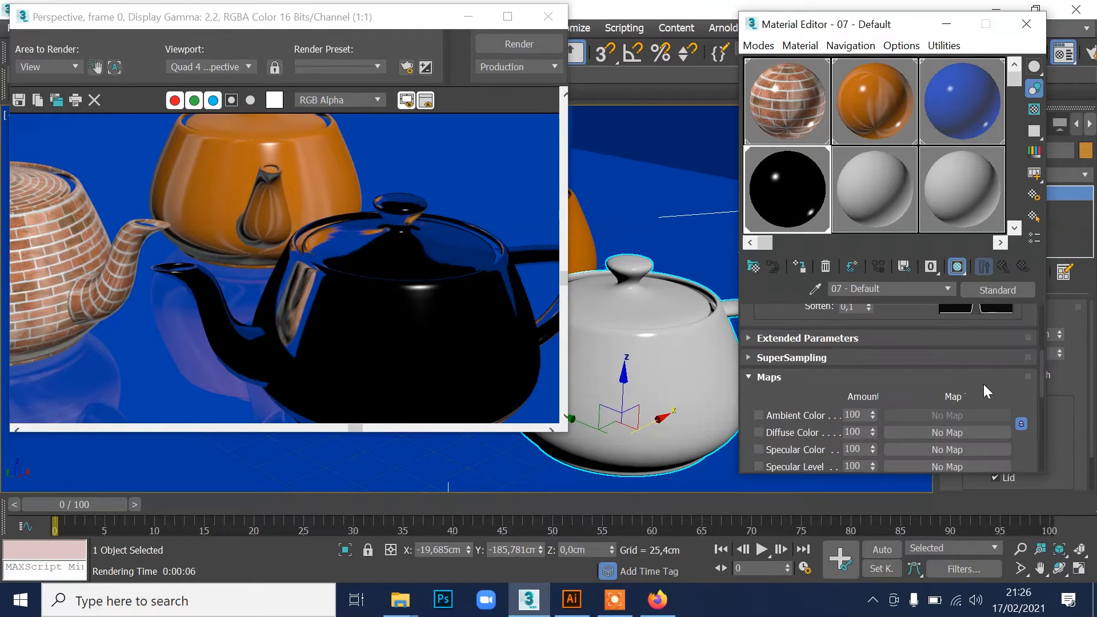
left_click_drag(985, 351, 993, 188)
double_click(853, 362)
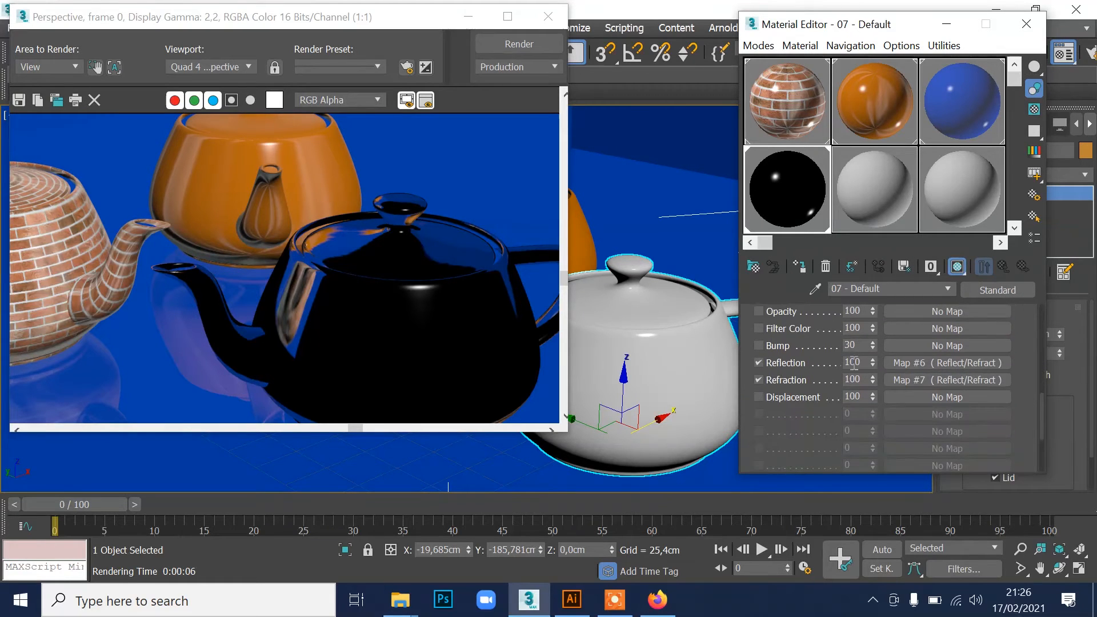
left_click(787, 380)
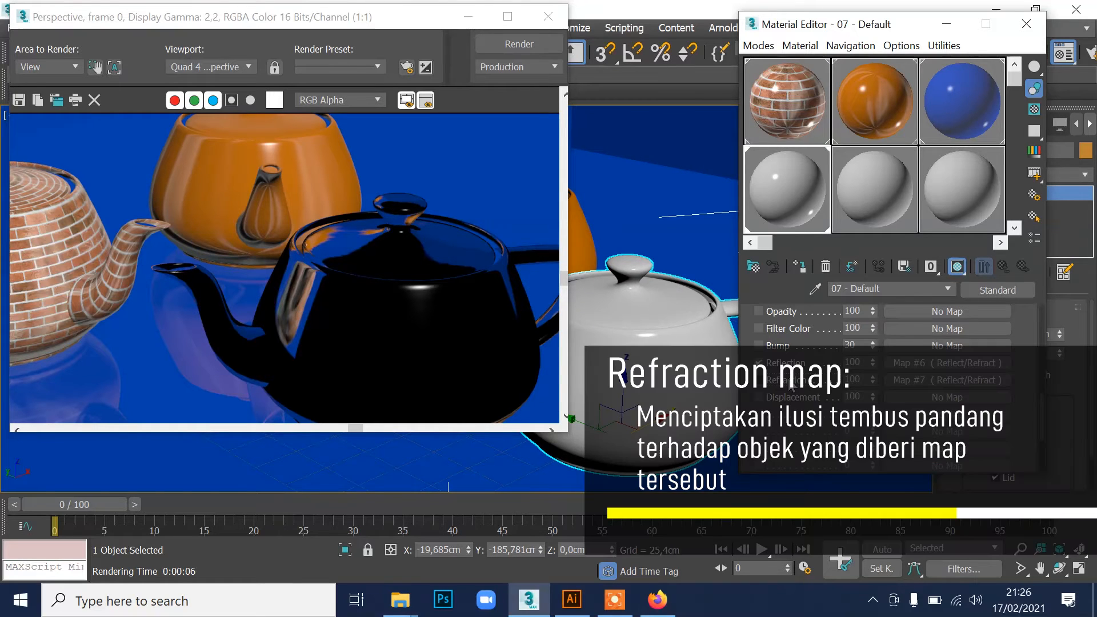
left_click(759, 380)
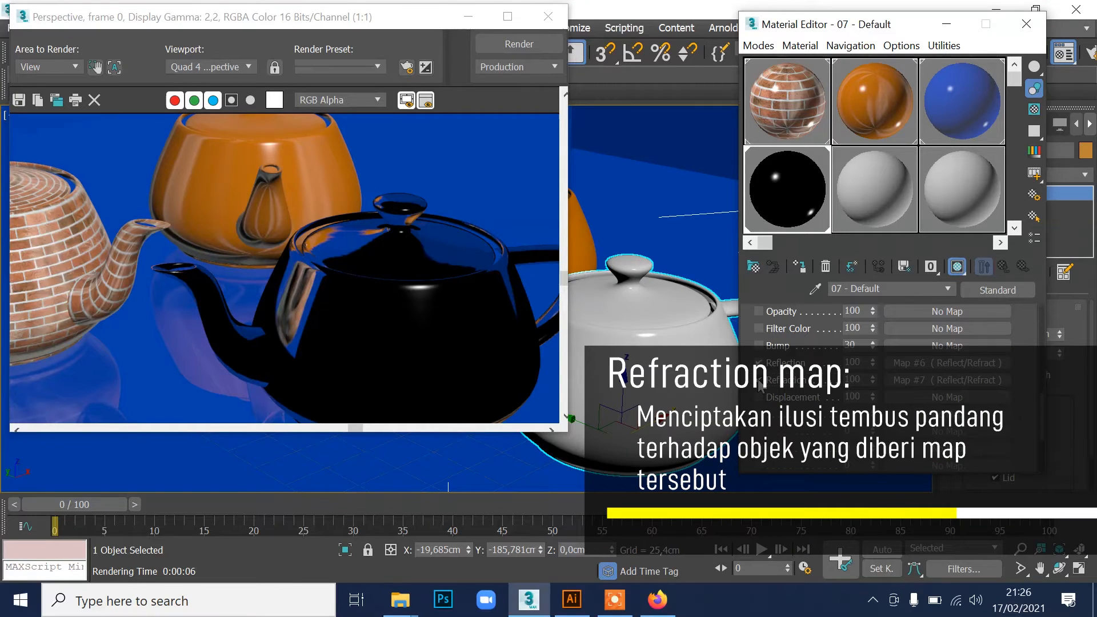
left_click(517, 47)
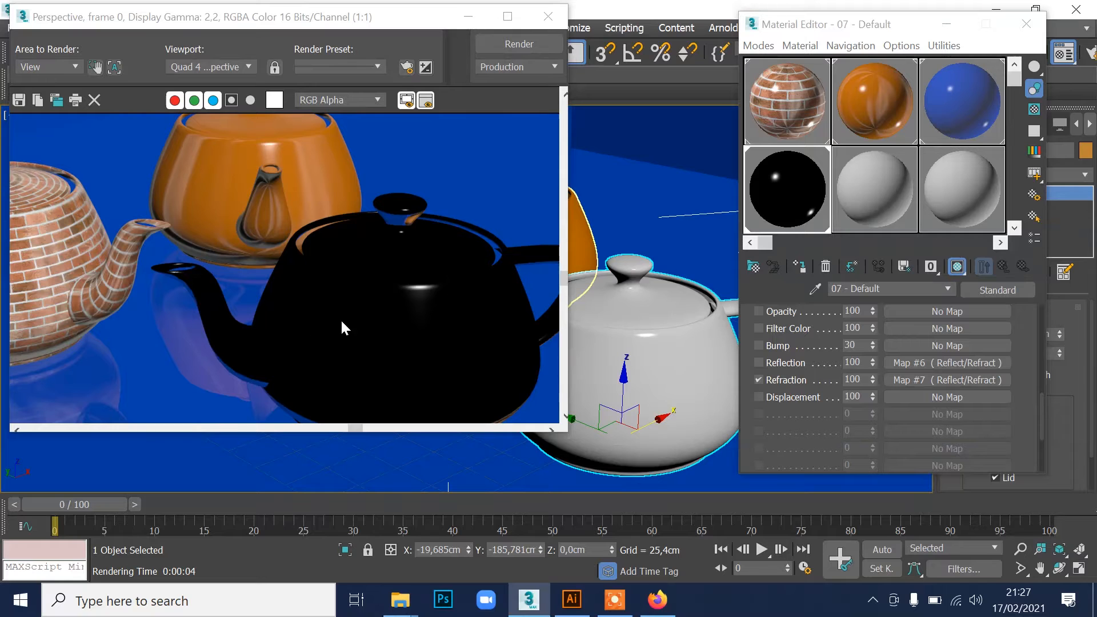
left_click(546, 17)
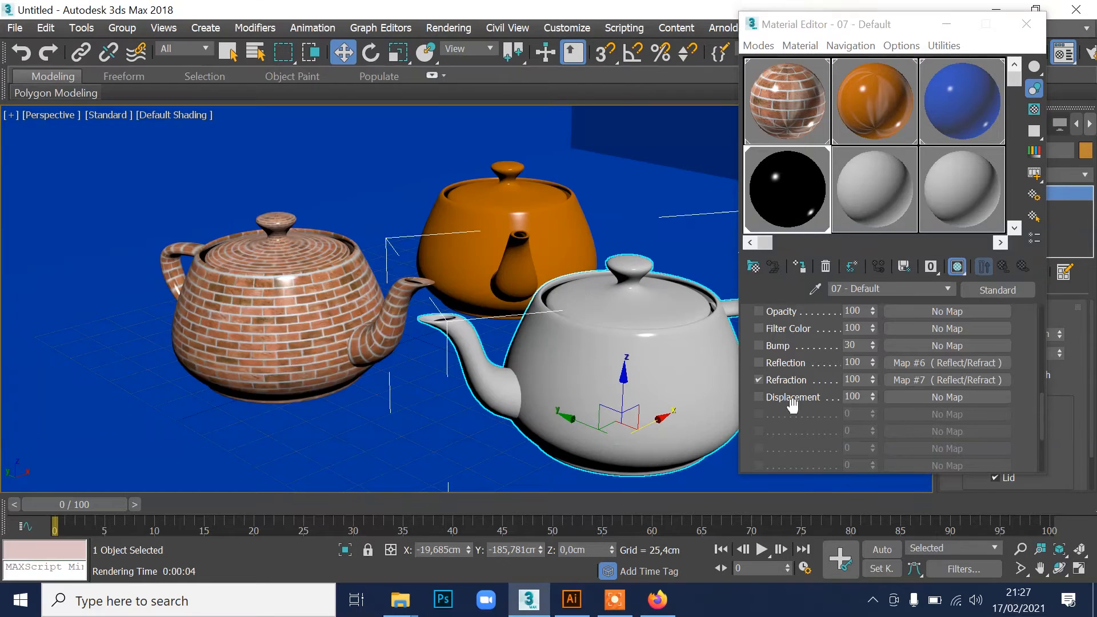
left_click(759, 362)
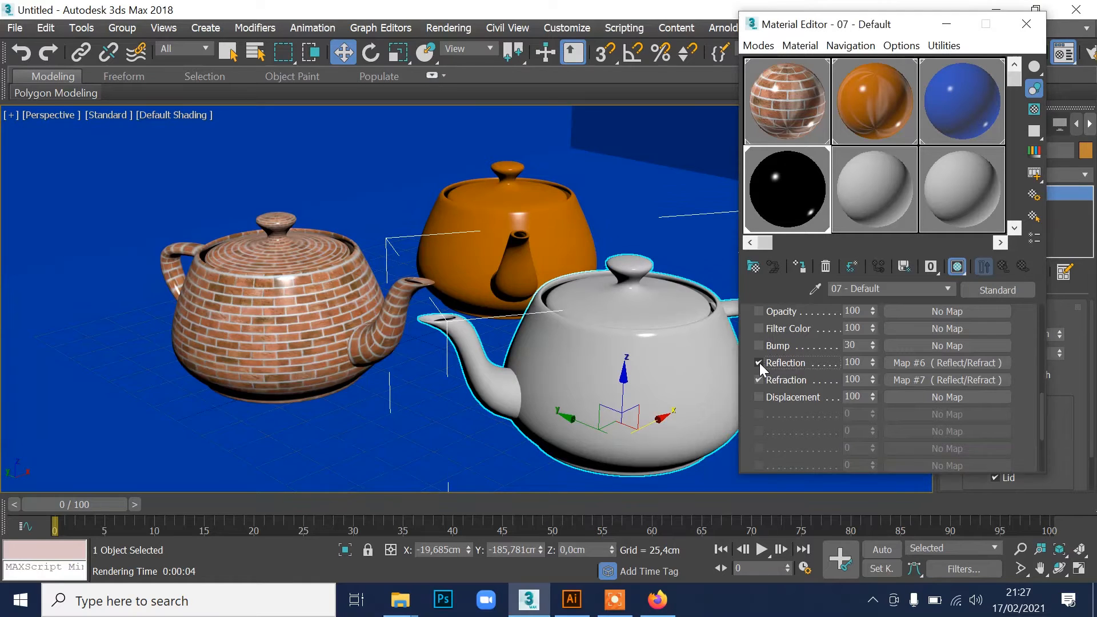
Step: Open the material's Reflection map and examine its Reflect/Refract source, environment map, blur and atmosphere range settings
left_click(957, 361)
scroll(976, 377, "down", 5)
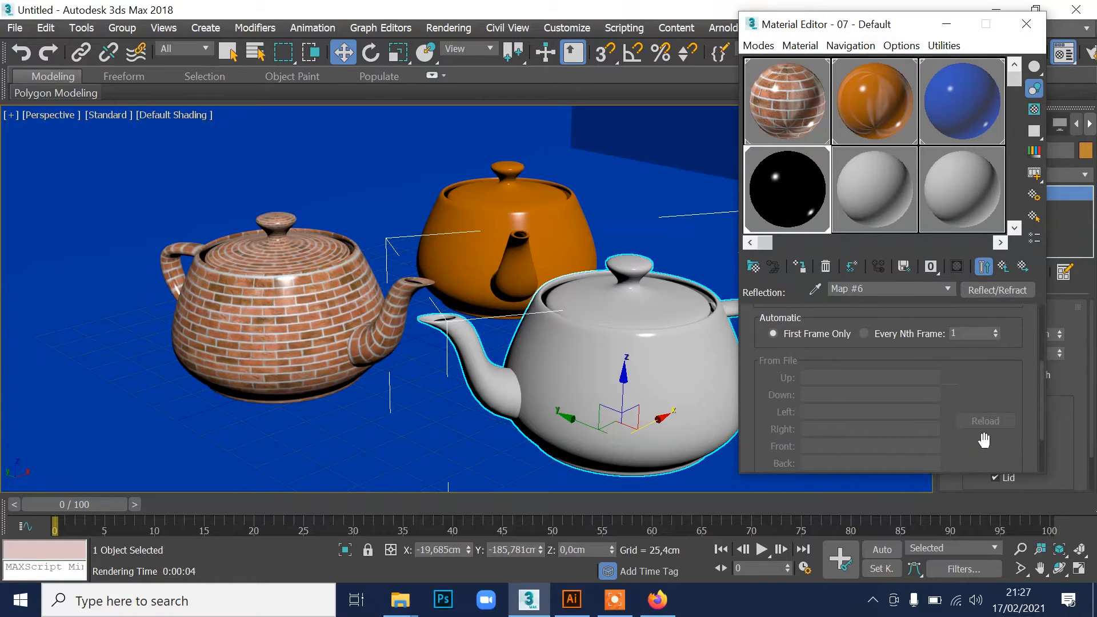
scroll(1006, 355, "up", 5)
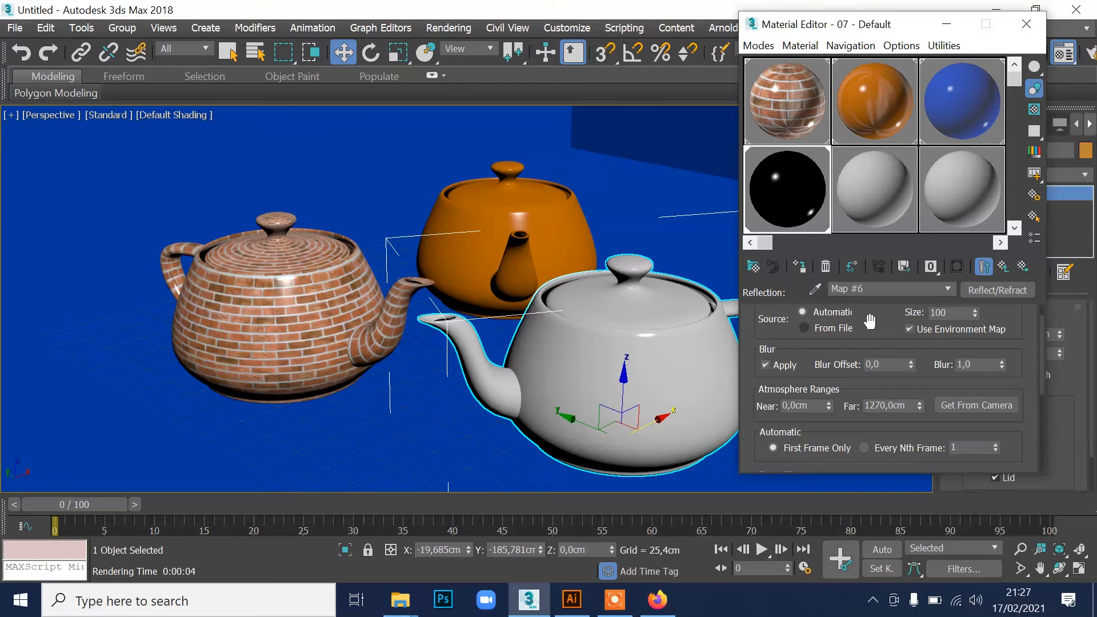
left_click_drag(889, 321, 891, 433)
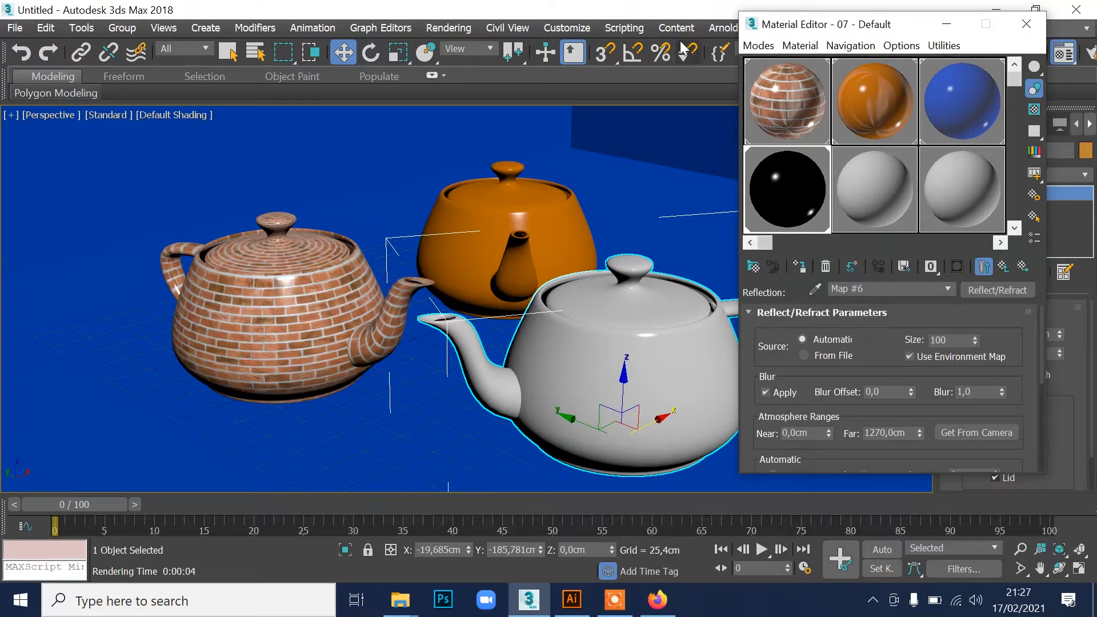
Step: Set the environment background colour to cyan with Red 0, Green 190, Blue 202, and render the scene
left_click(446, 27)
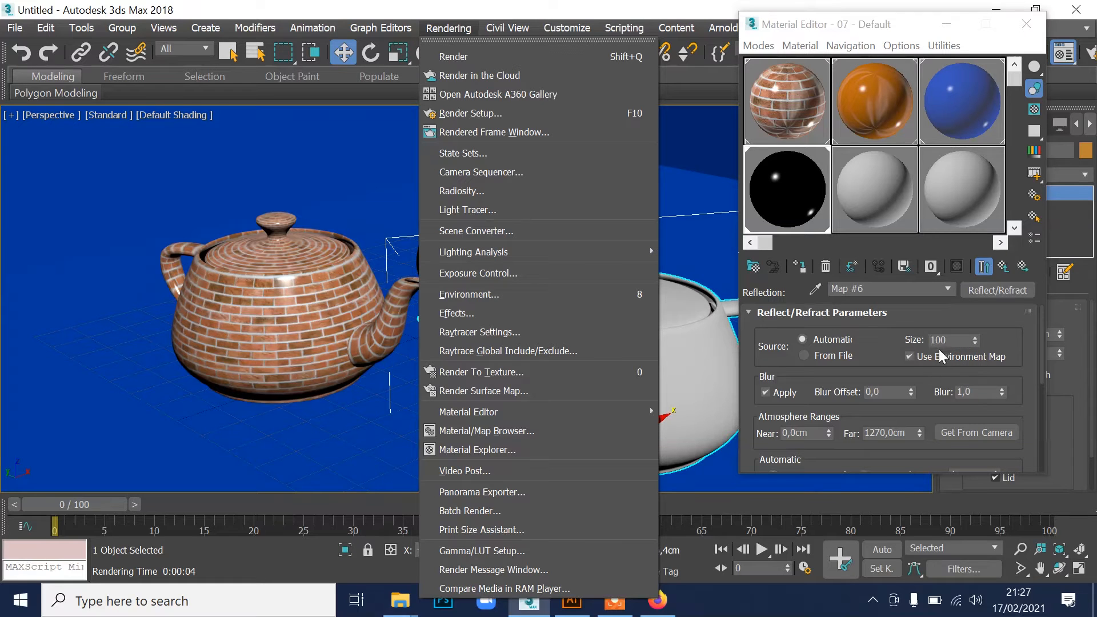
left_click(463, 294)
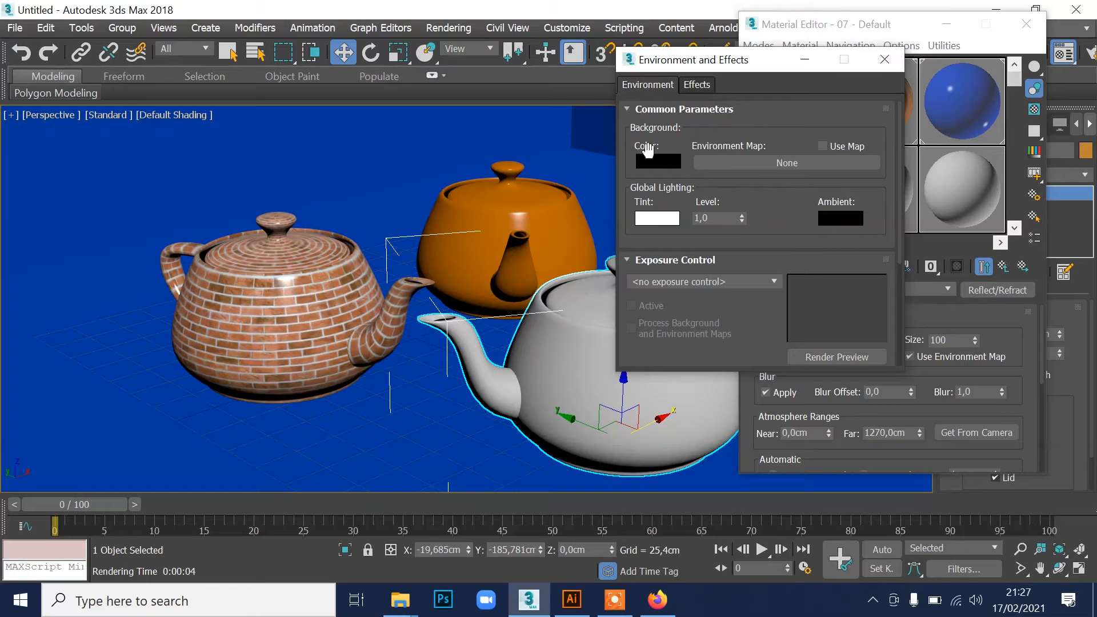
left_click(656, 160)
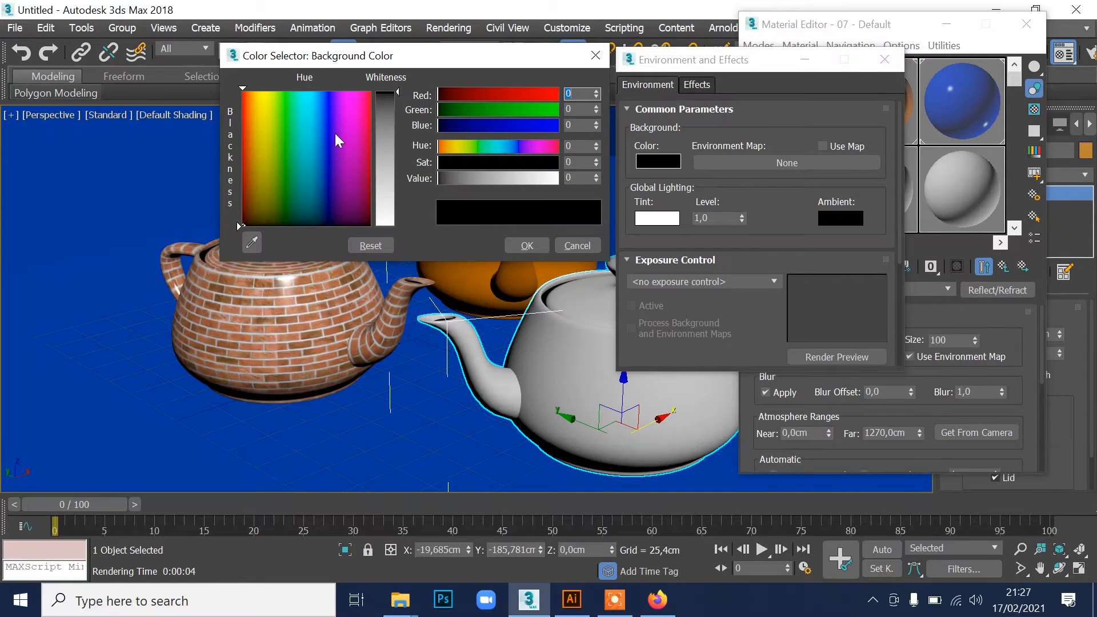
left_click(308, 120)
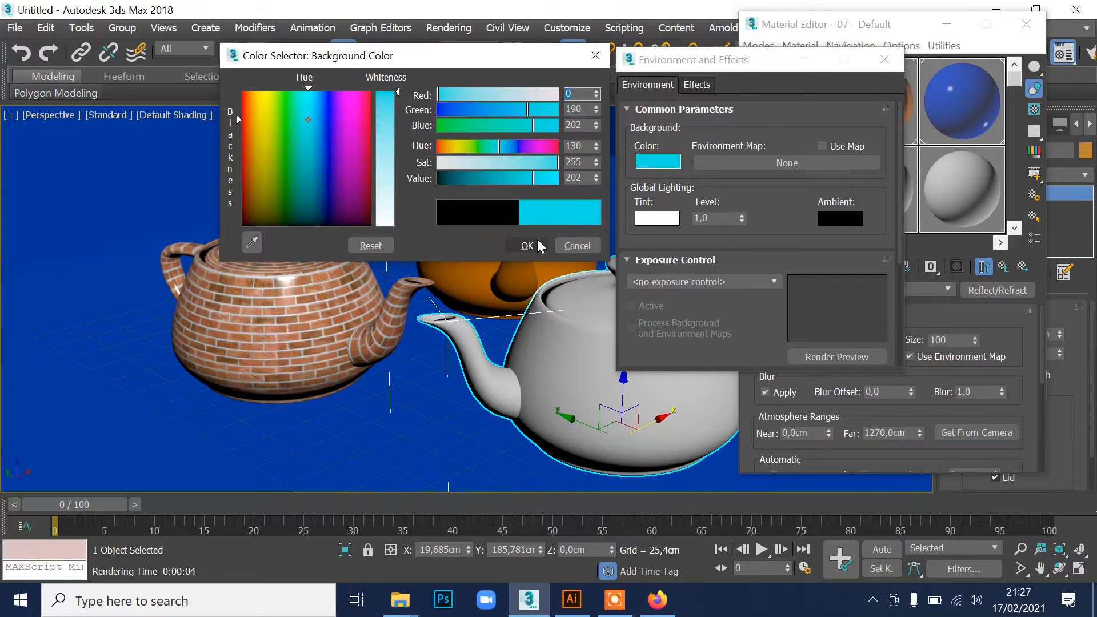
left_click(526, 245)
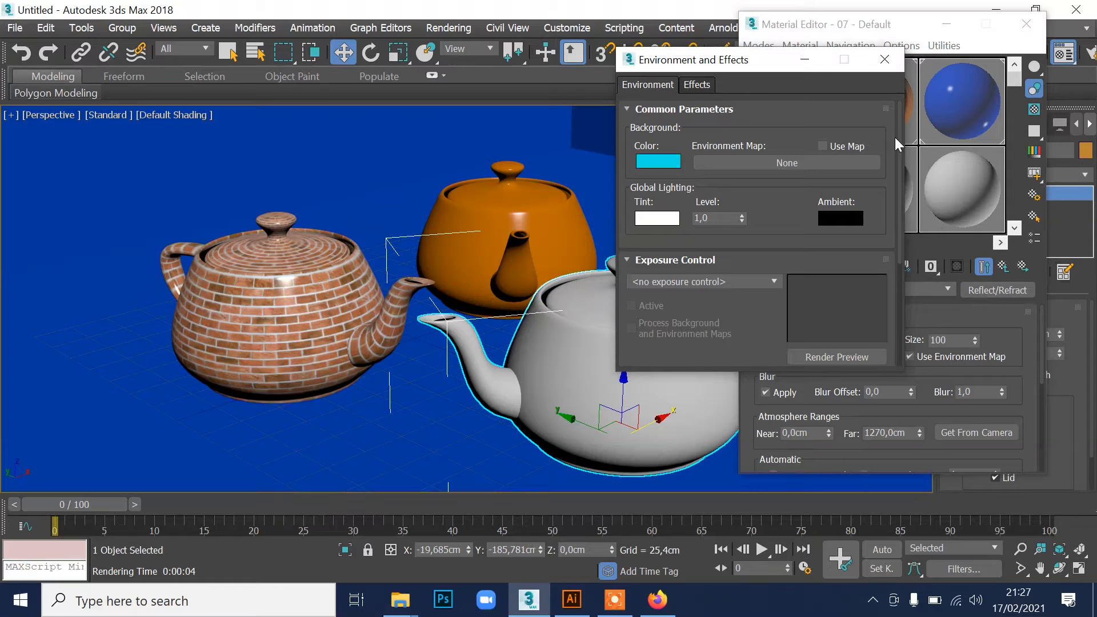
left_click(884, 59)
key("shift+q")
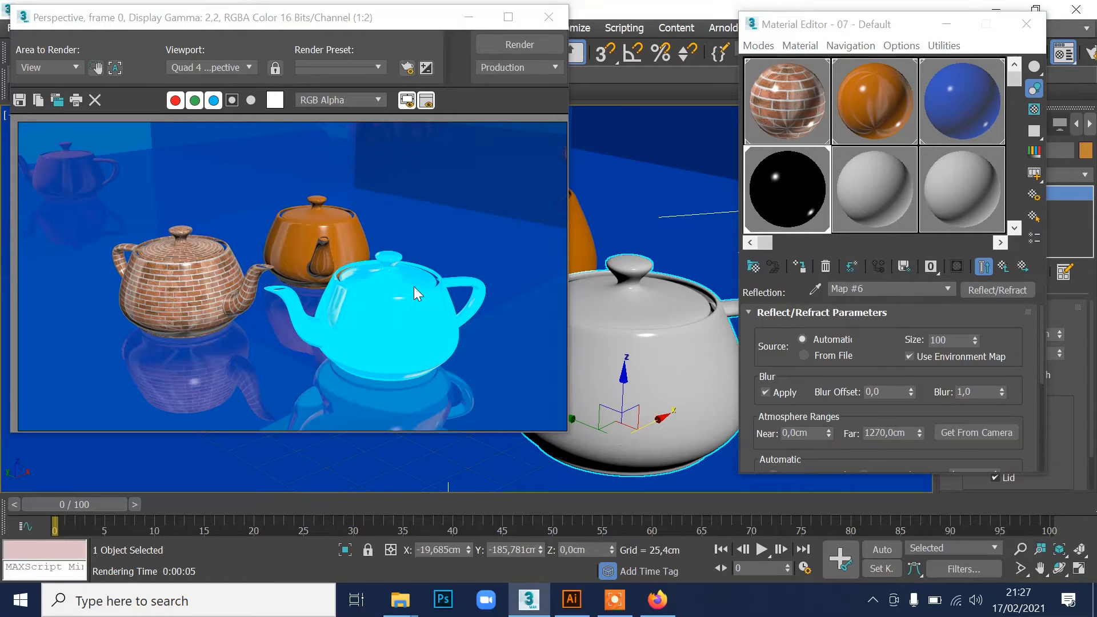
left_click(549, 18)
Step: Set the environment background colour to black by lowering its Value to 0
left_click(448, 27)
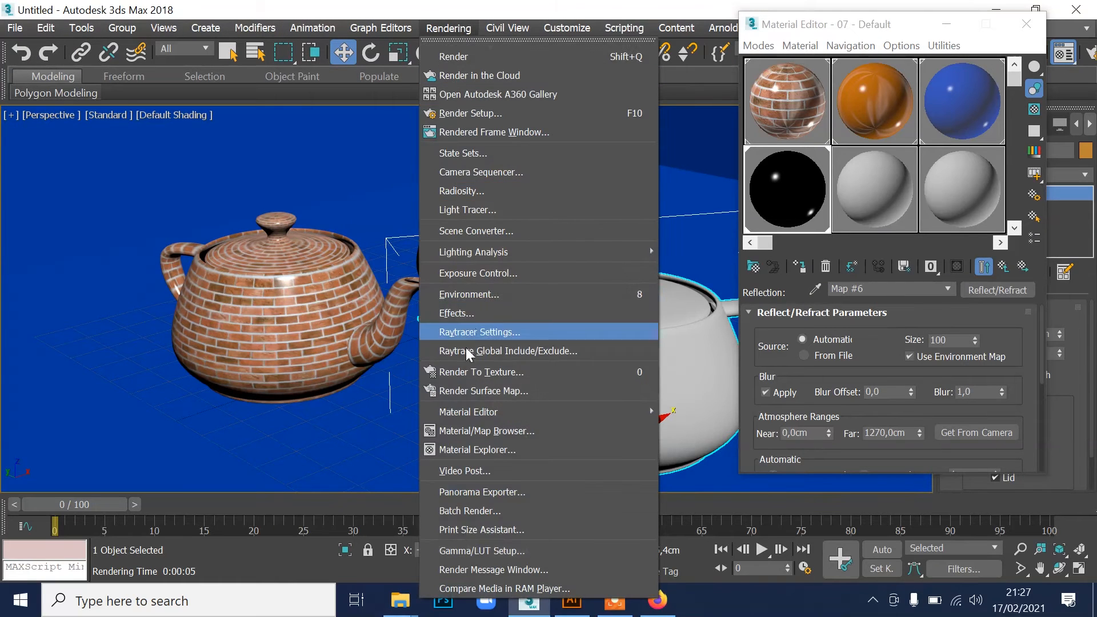
left_click(468, 294)
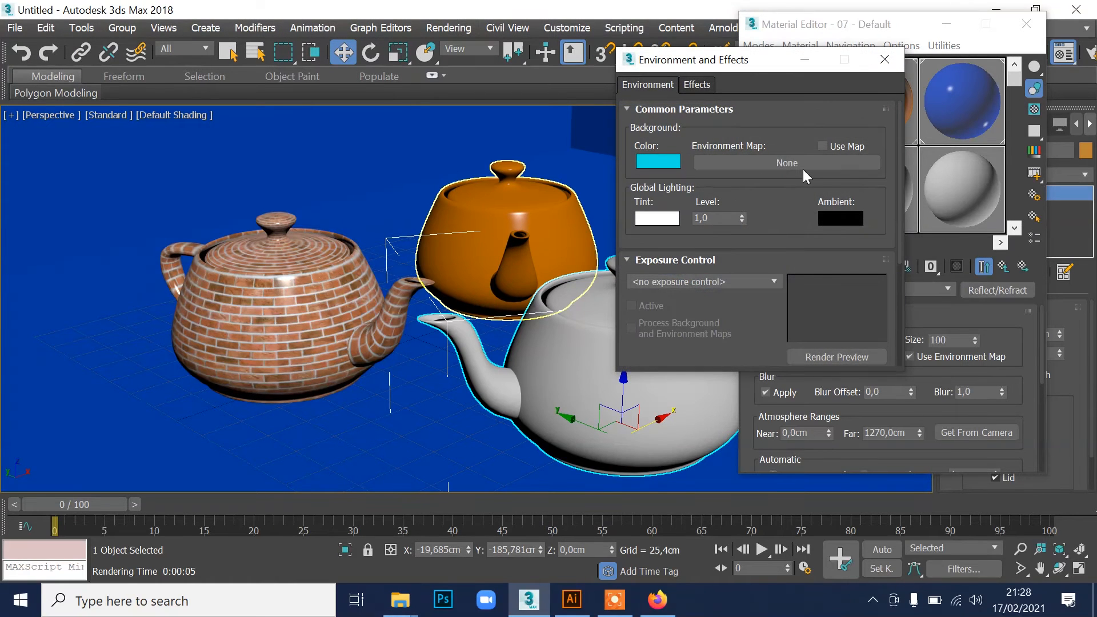
left_click(656, 160)
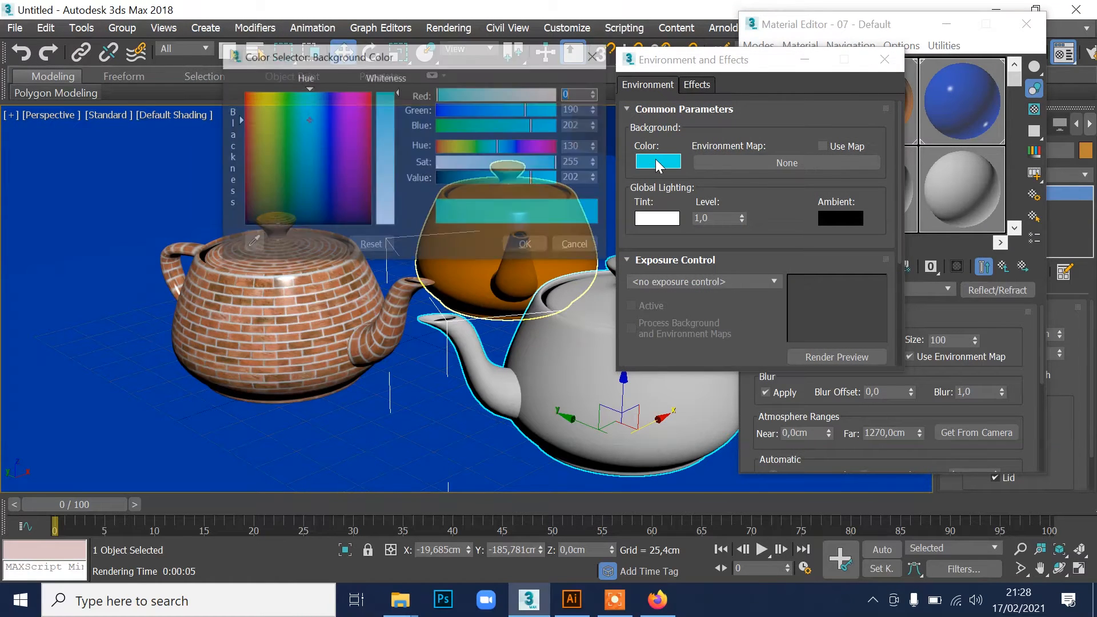
left_click(436, 177)
left_click(524, 245)
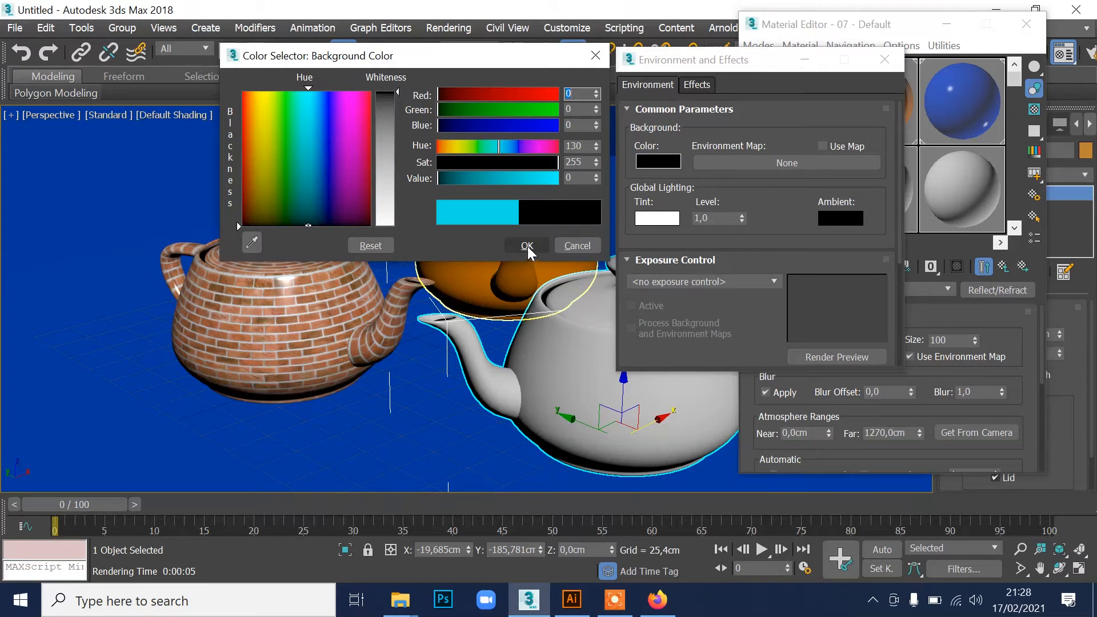
Step: Assign a Bitmap using the Atap image from the Texturing folder as the environment map
left_click(785, 163)
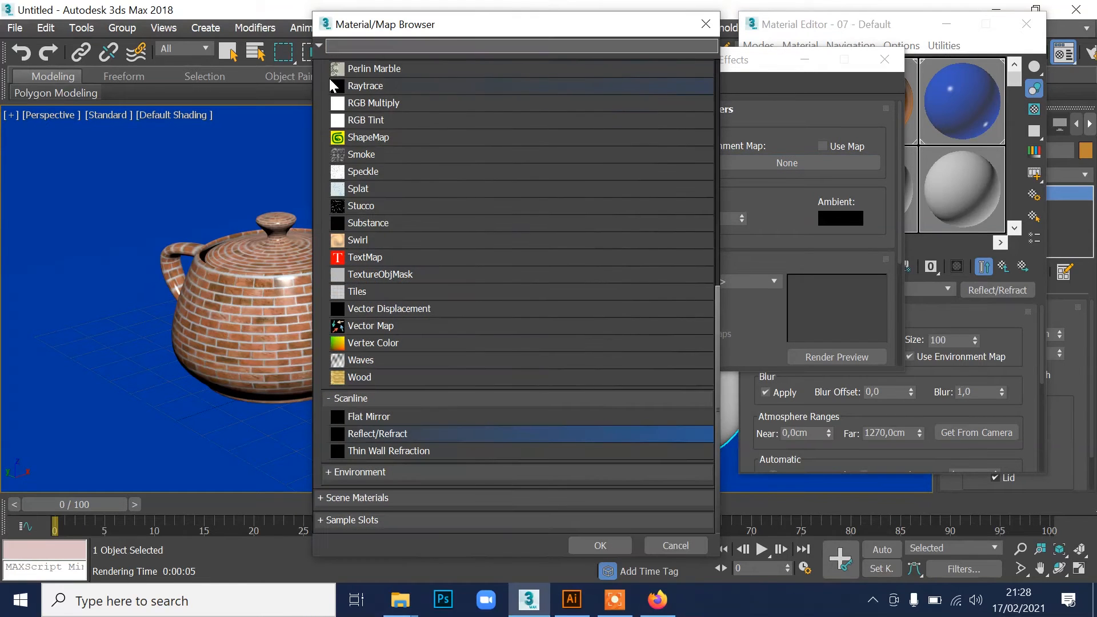
scroll(445, 138, "up", 10)
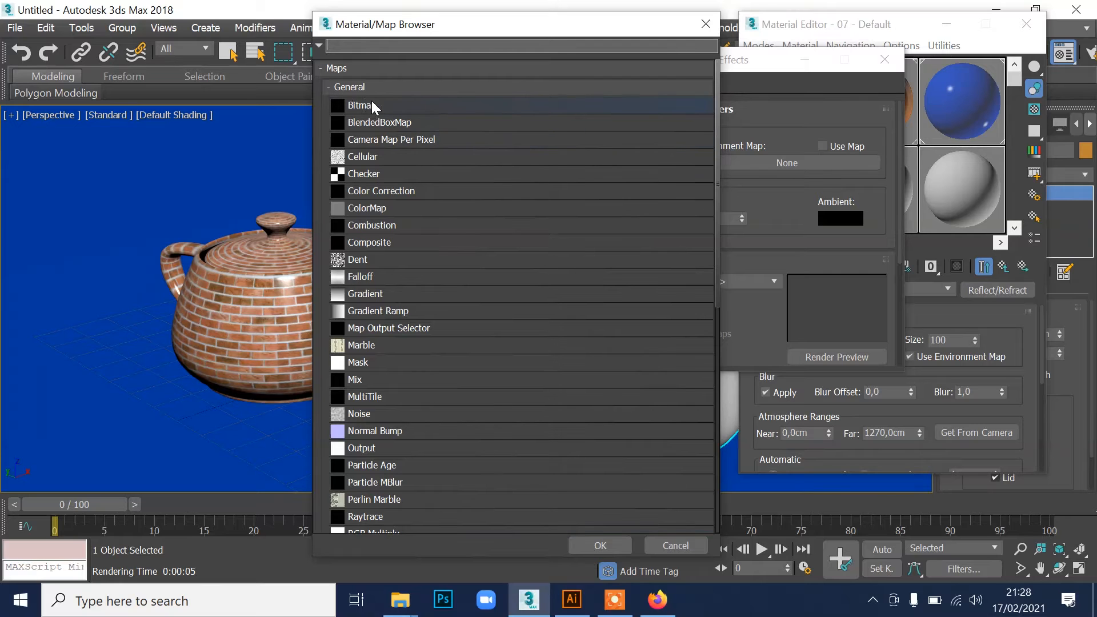
left_click(359, 104)
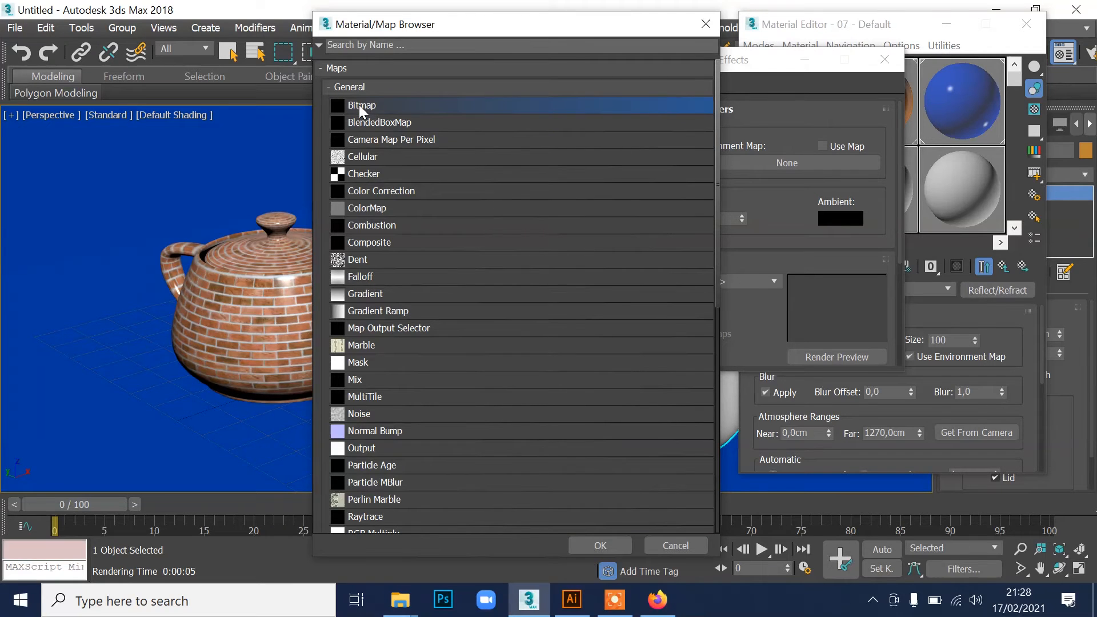
double_click(359, 105)
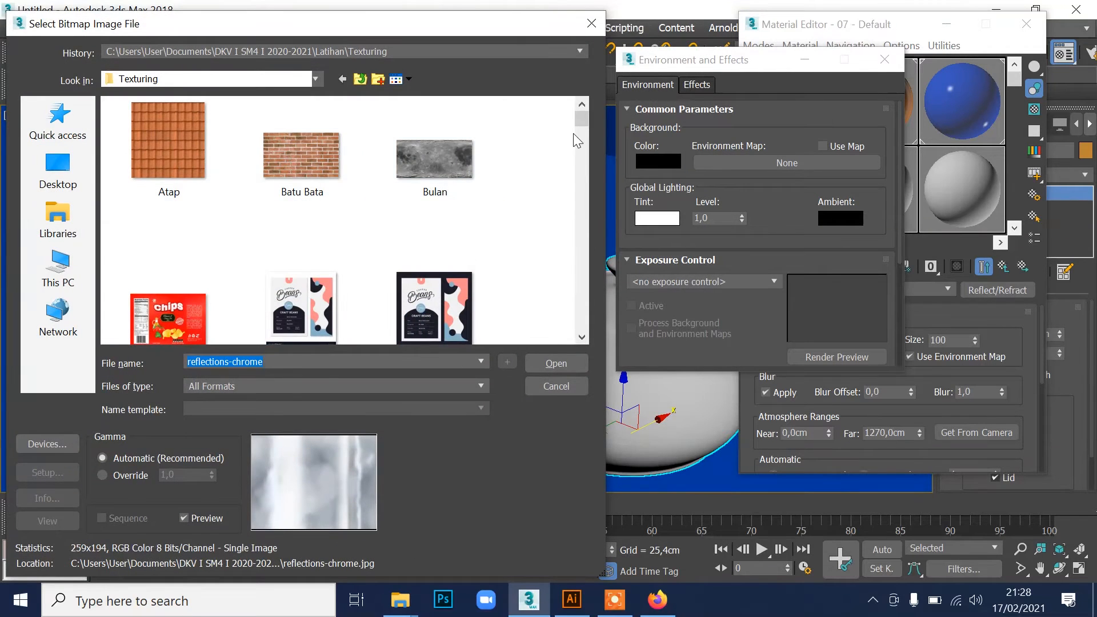
mouse_move(577, 119)
left_mouse_down()
mouse_move(592, 321)
mouse_move(597, 117)
left_mouse_up()
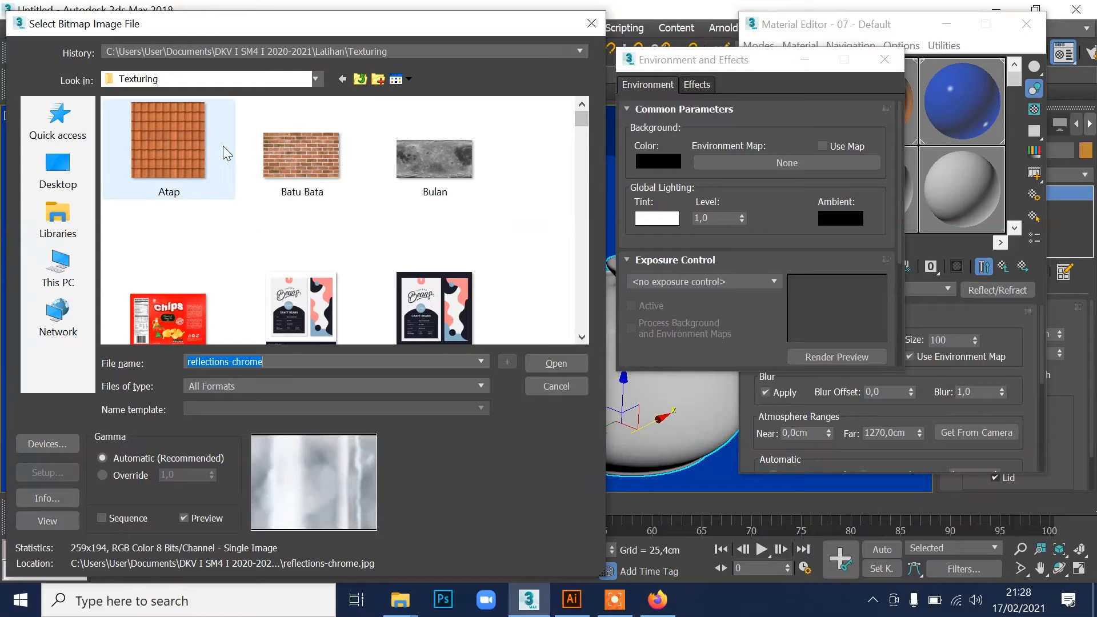
left_click(152, 132)
left_click(562, 361)
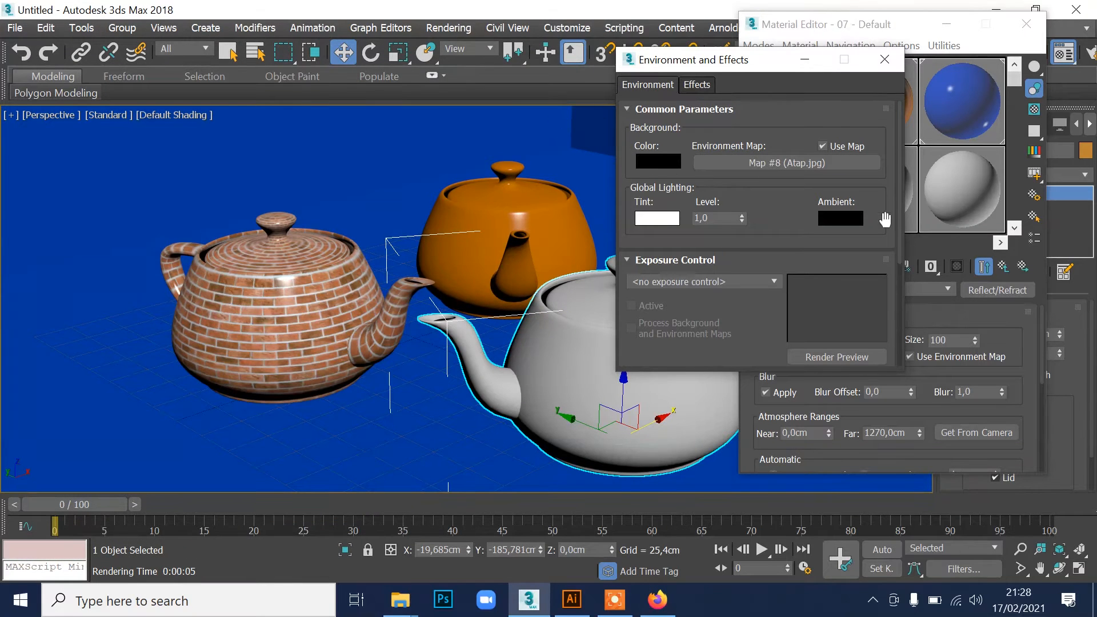
Step: Render the perspective view and inspect the reflections on the chrome teapot up close
key("shift+q")
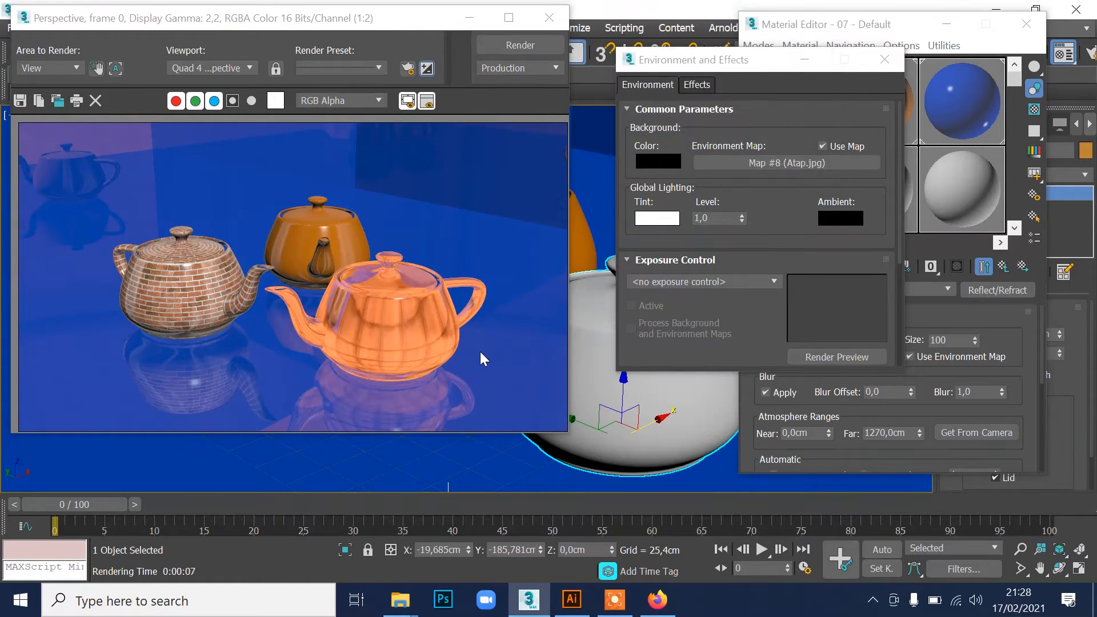
scroll(479, 358, "up", 1)
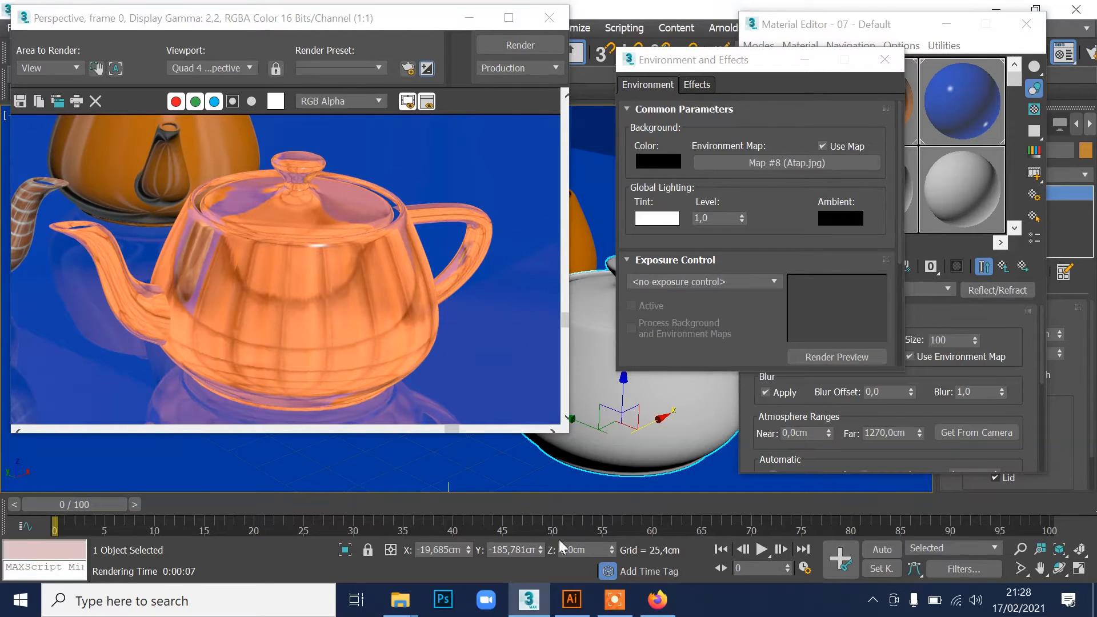
Step: Switch to Firefox and search Google Images for "HDRI texture"
left_click(657, 599)
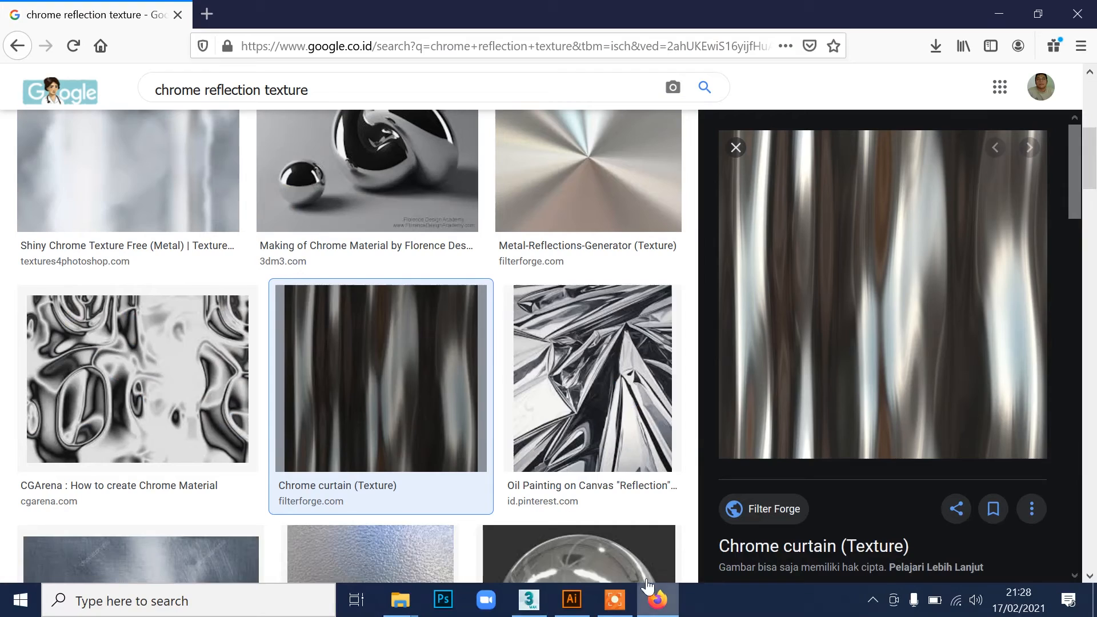
left_click(336, 91)
type("HD")
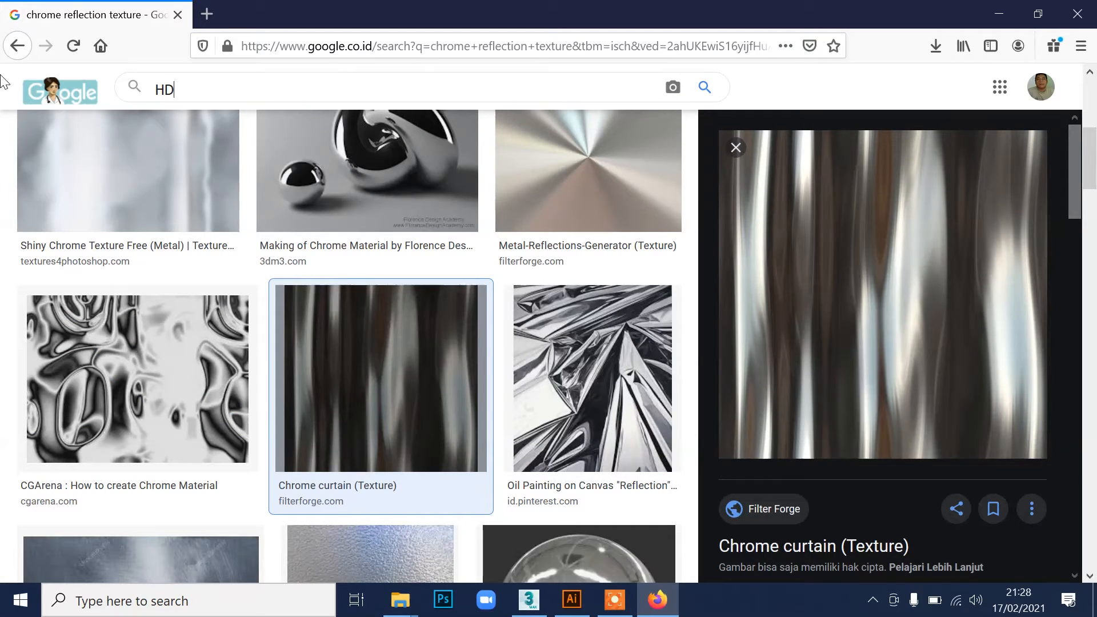
type("RI texture")
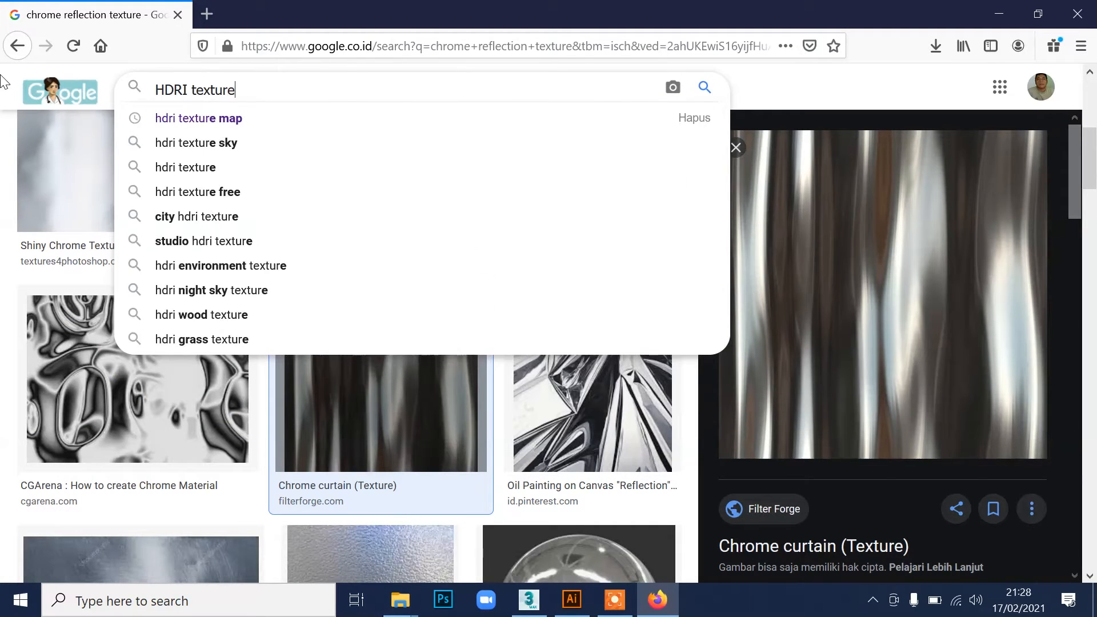
key("Return")
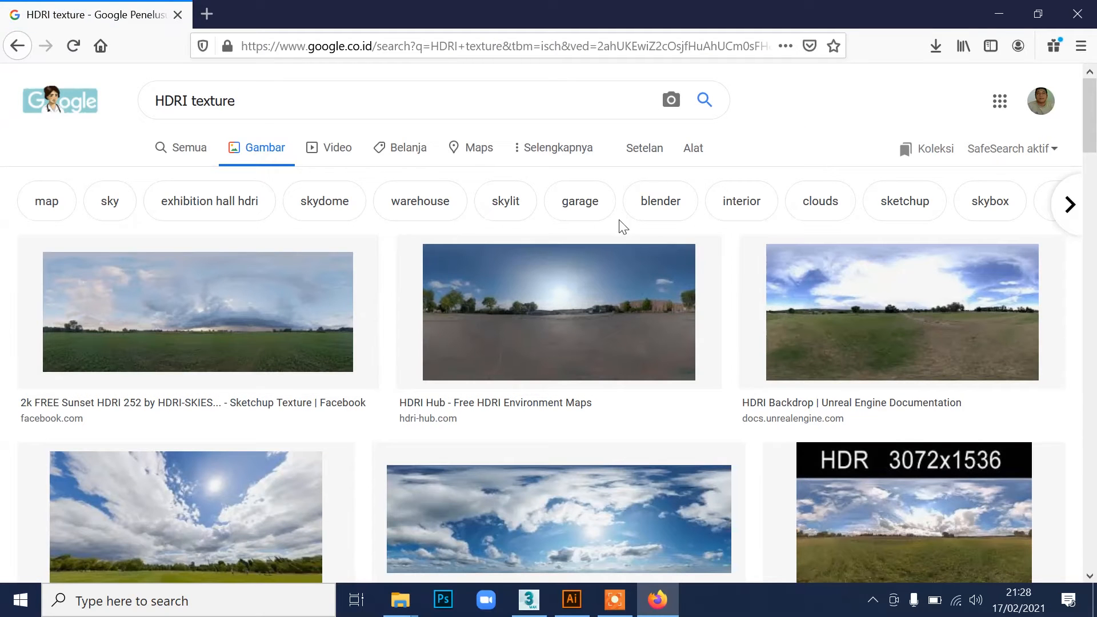
Step: Browse the HDRI image results for sky, warehouse and studio panoramas that could serve as a reflection environment
scroll(672, 179, "down", 3)
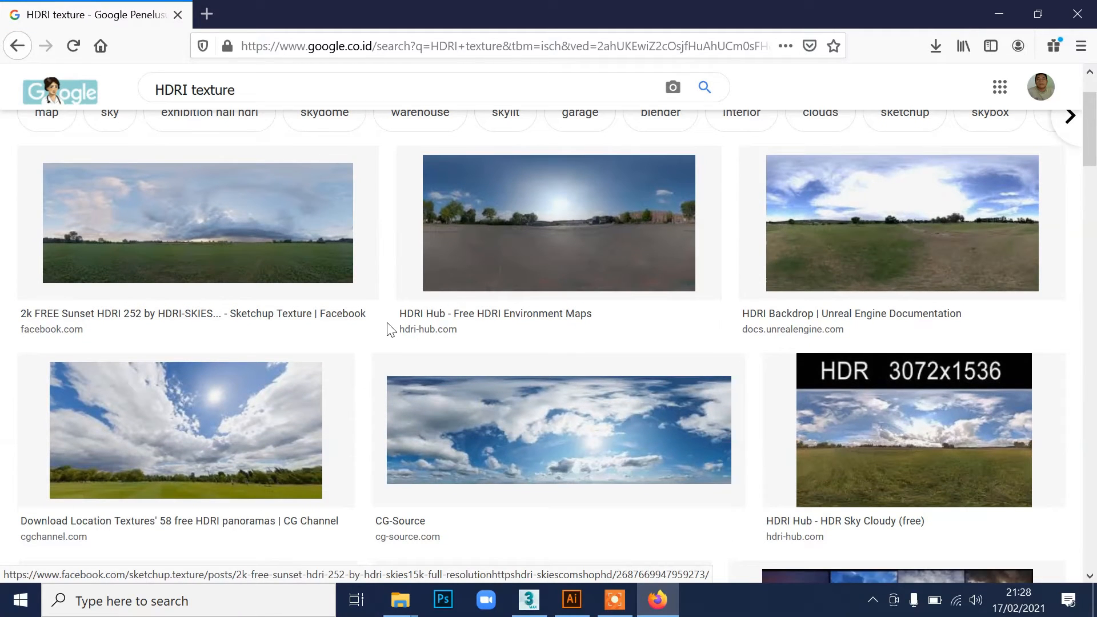
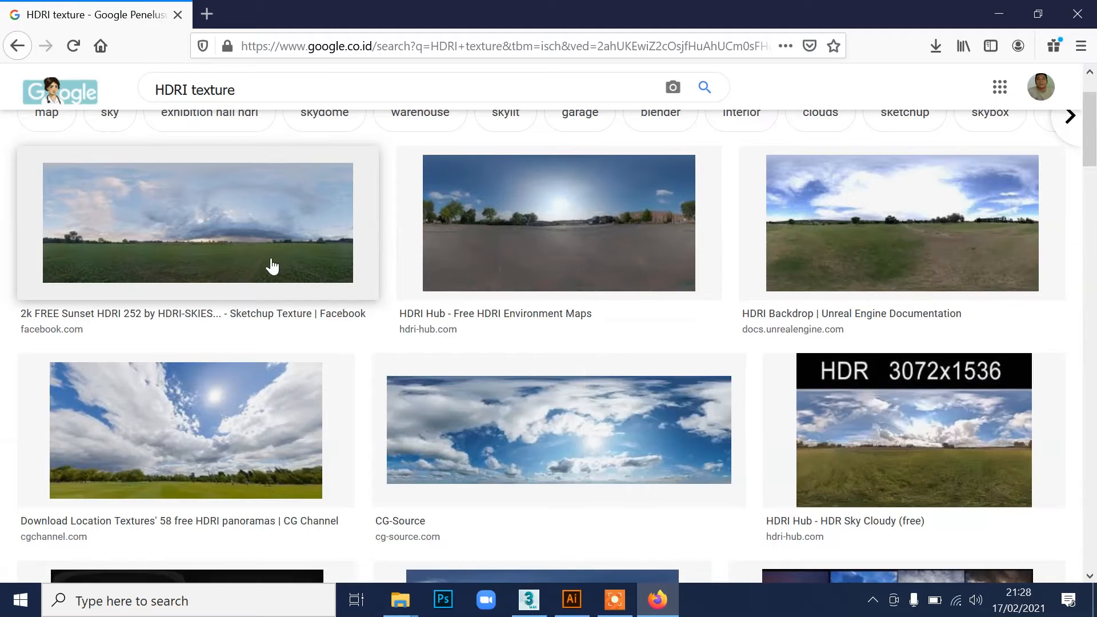
scroll(951, 371, "down", 2)
scroll(951, 370, "down", 4)
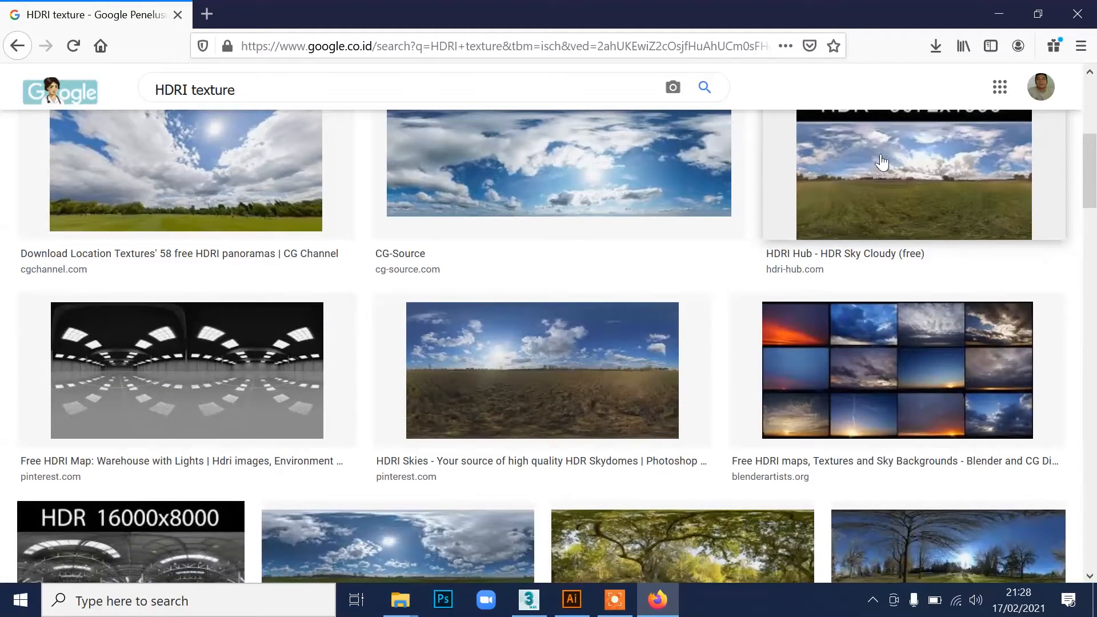
scroll(858, 172, "down", 2)
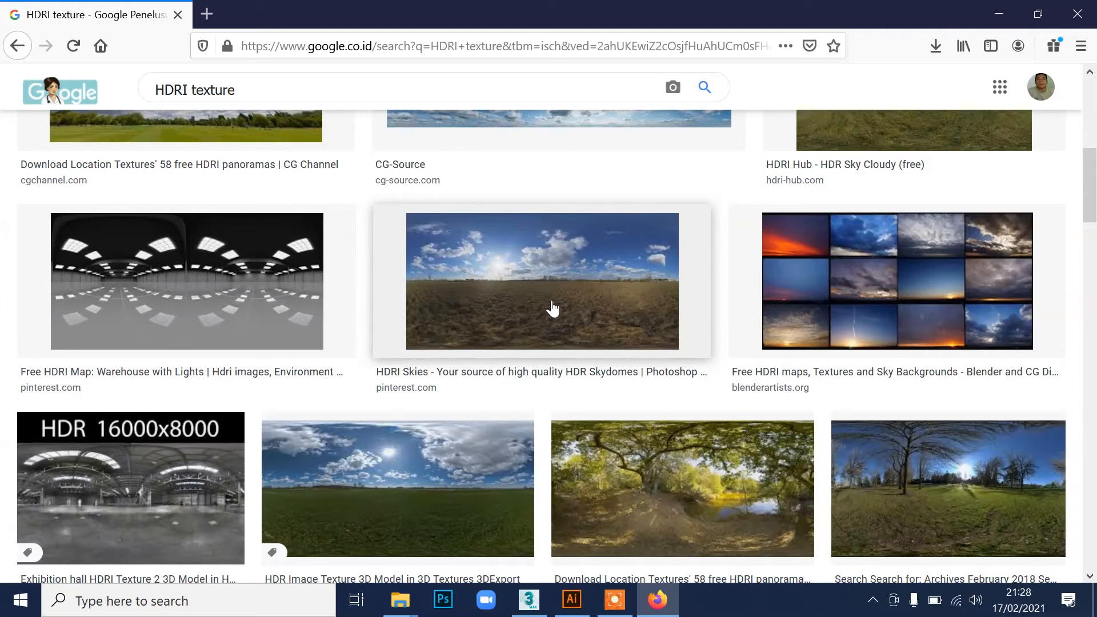
scroll(835, 434, "down", 10)
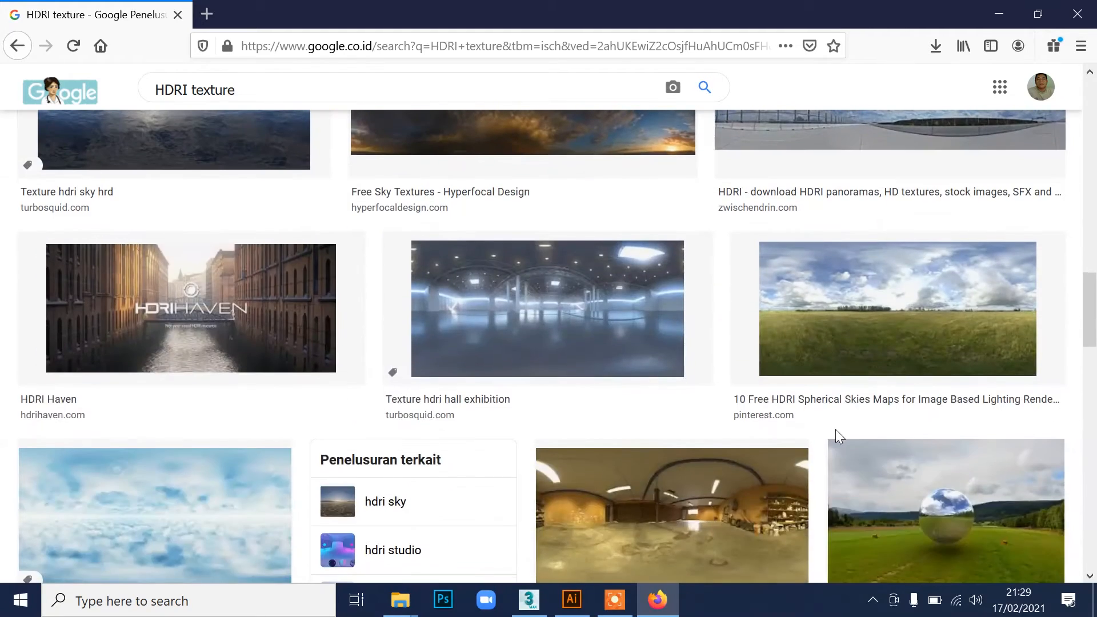
scroll(549, 318, "down", 5)
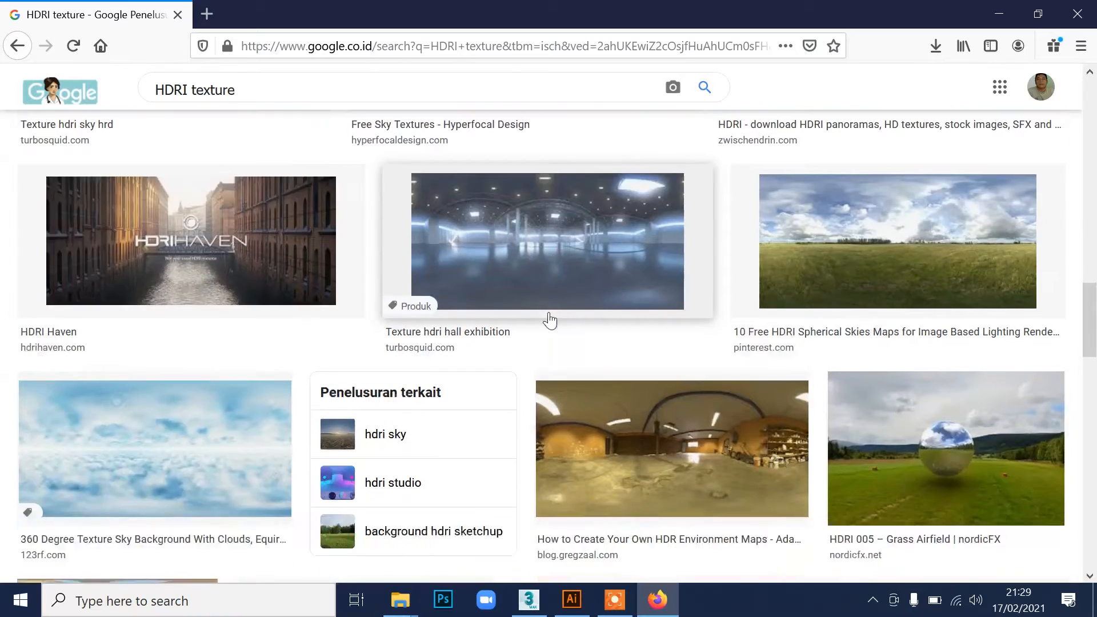
scroll(550, 348, "down", 2)
scroll(551, 351, "down", 1)
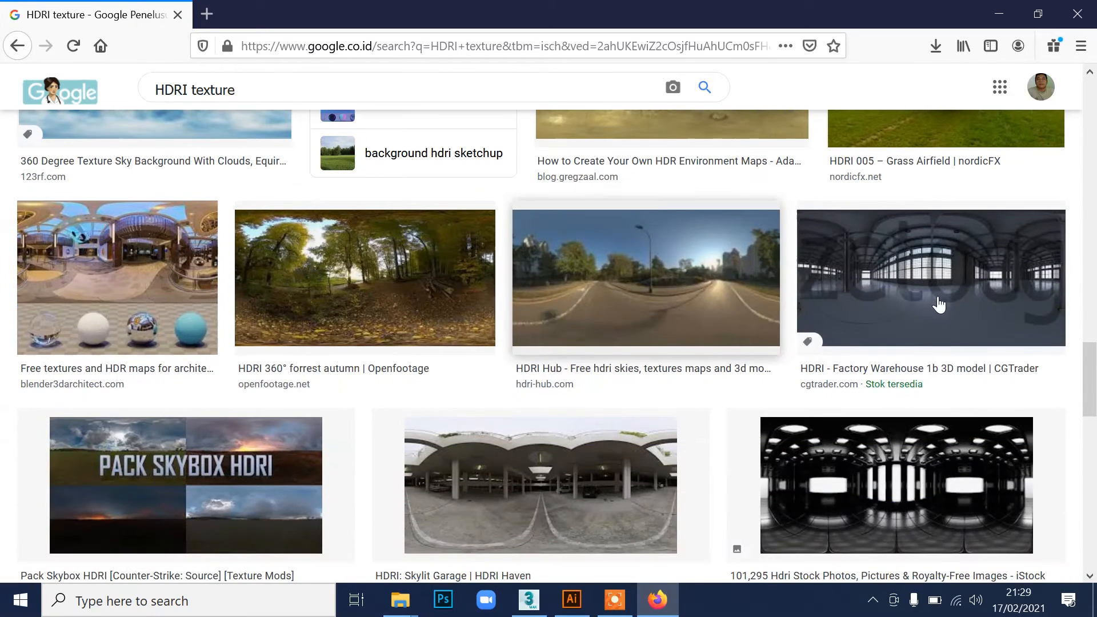
scroll(940, 303, "down", 5)
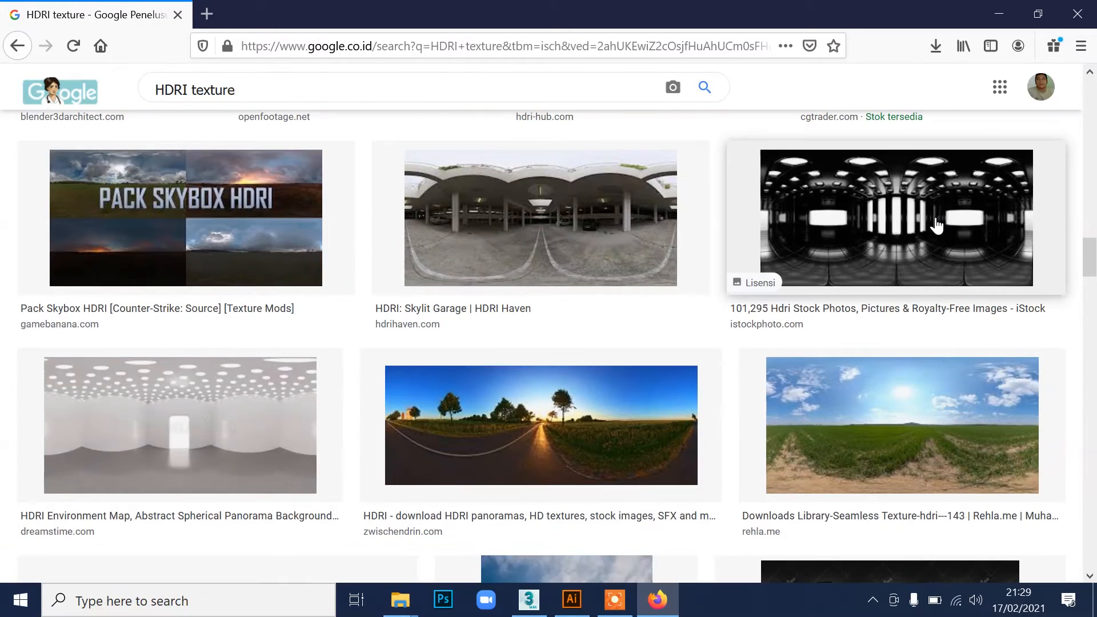
Step: Preview the white-room spherical HDRI environment maps and examine their related images
left_click(244, 411)
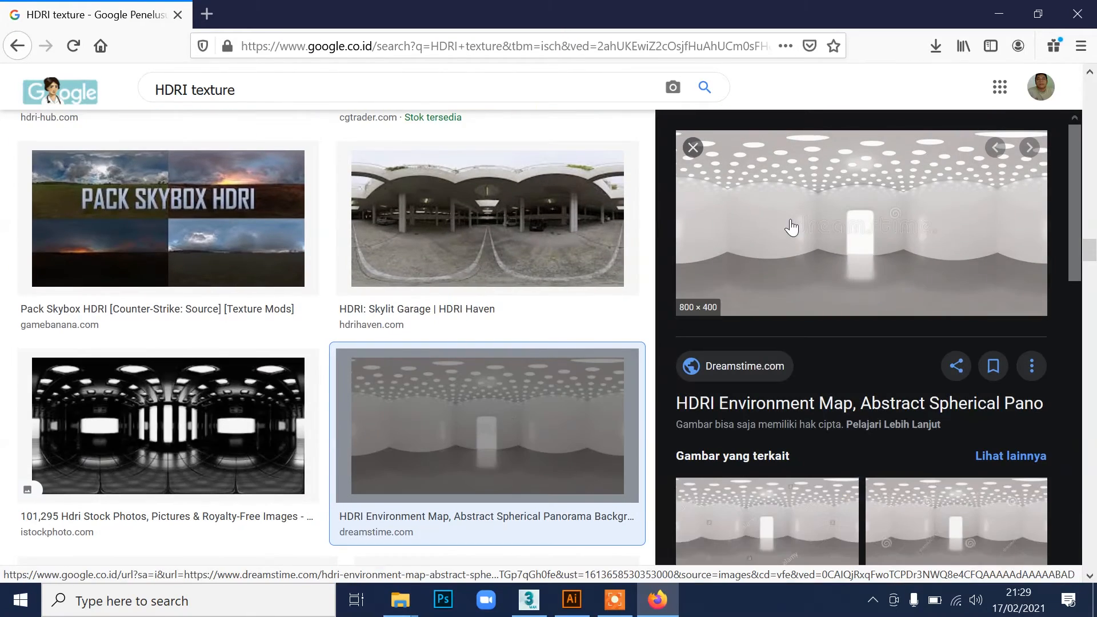
scroll(865, 471, "down", 7)
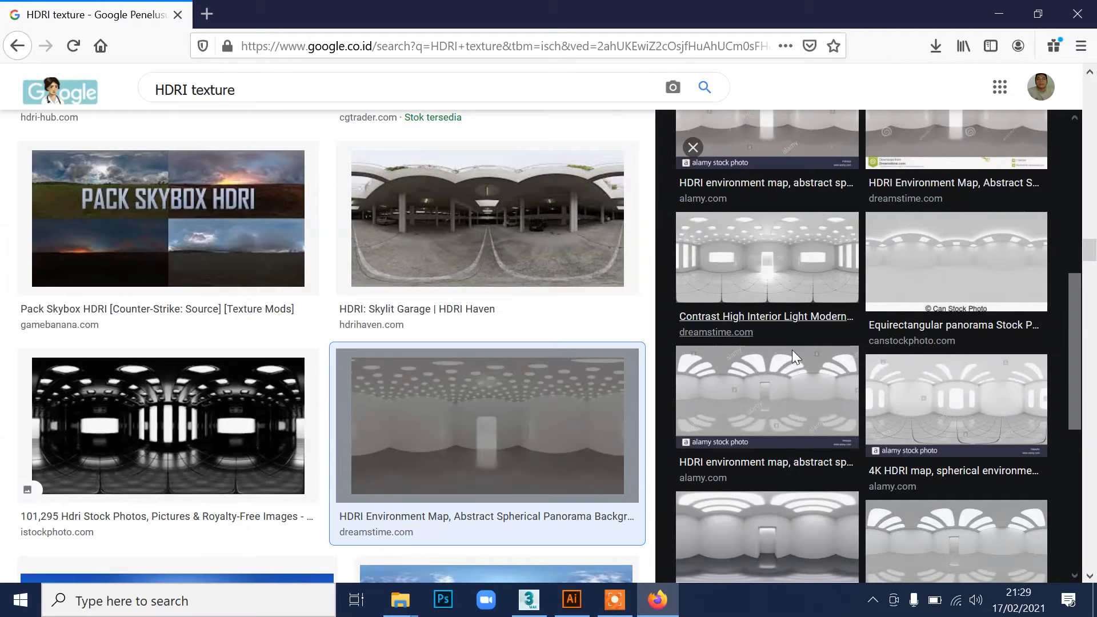
left_click(781, 406)
scroll(868, 379, "down", 5)
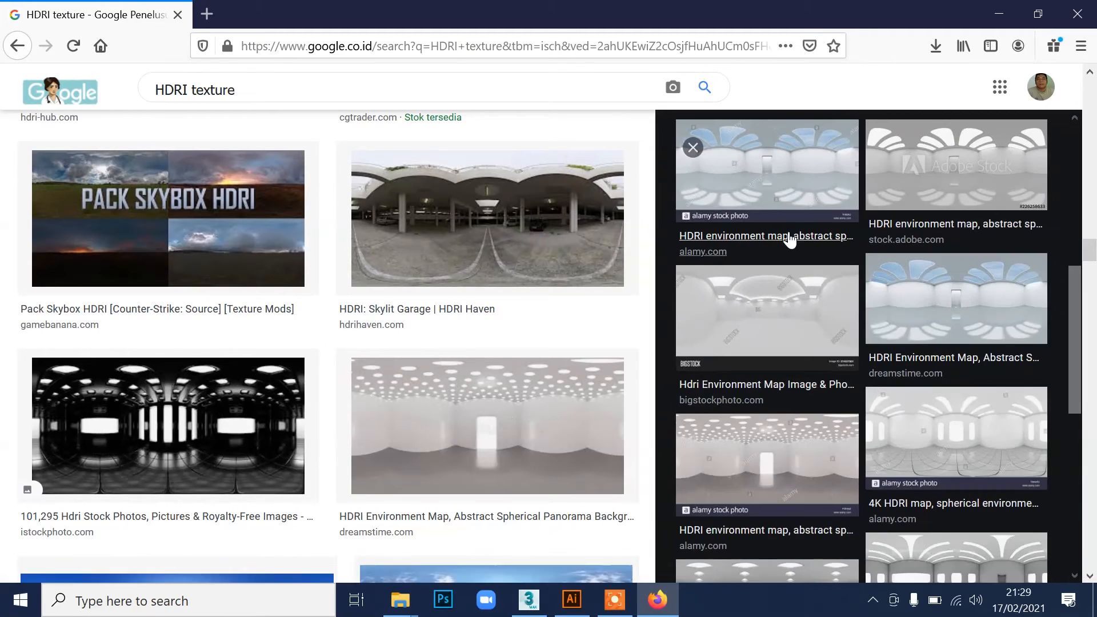
left_click(955, 319)
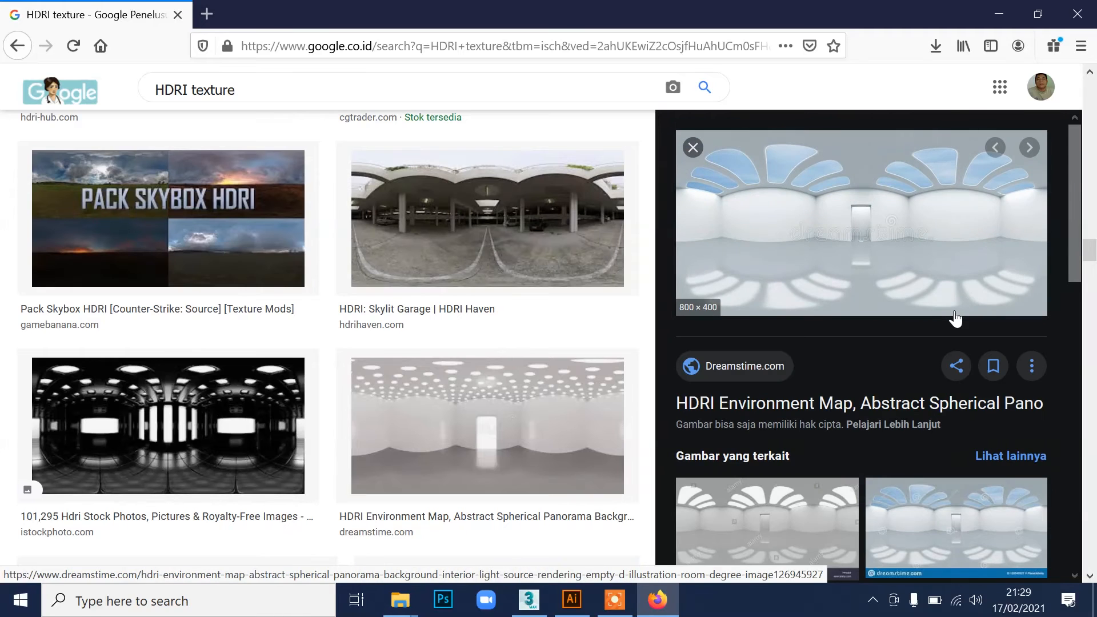
scroll(960, 404, "down", 5)
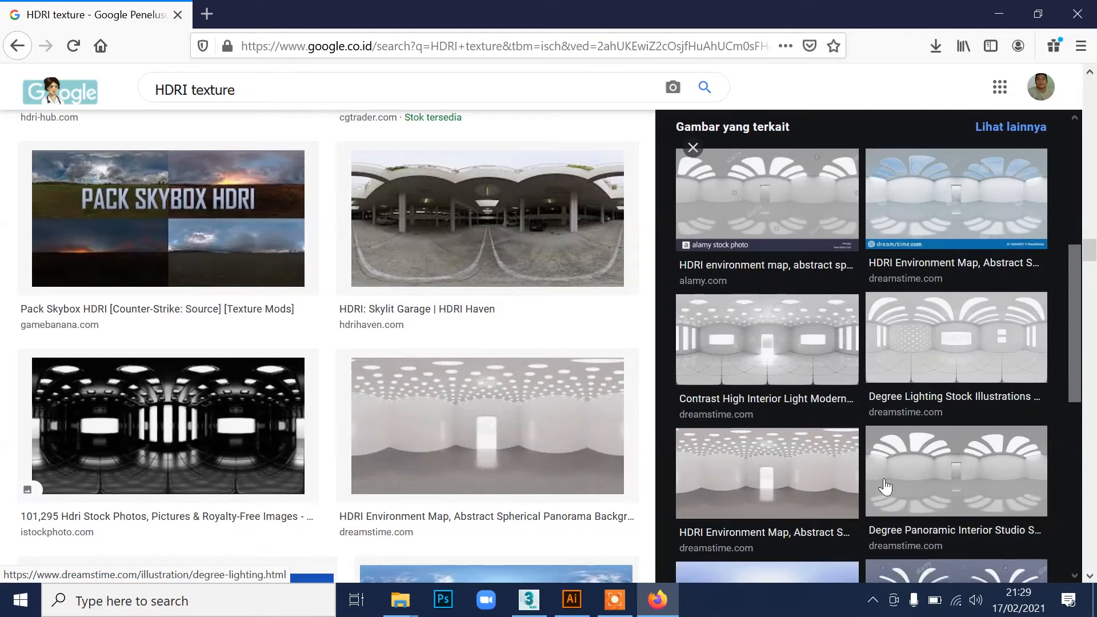
Step: Refine the image search to "free HDRI texture" and look through the first results
left_click(158, 92)
type("free")
key("Return")
scroll(501, 266, "down", 3)
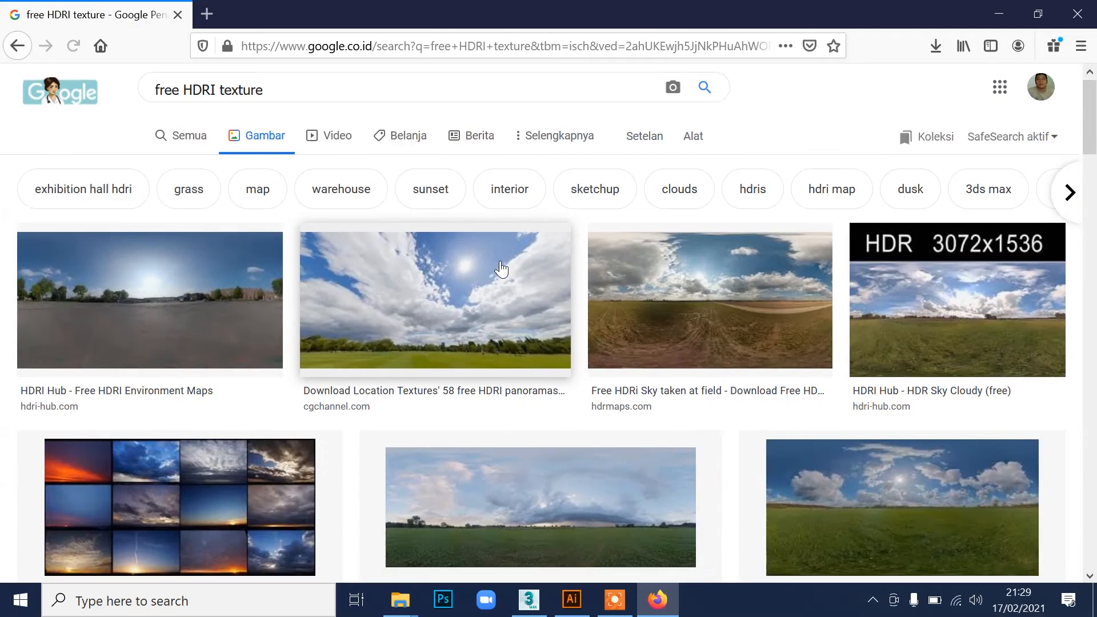
scroll(500, 262, "up", 2)
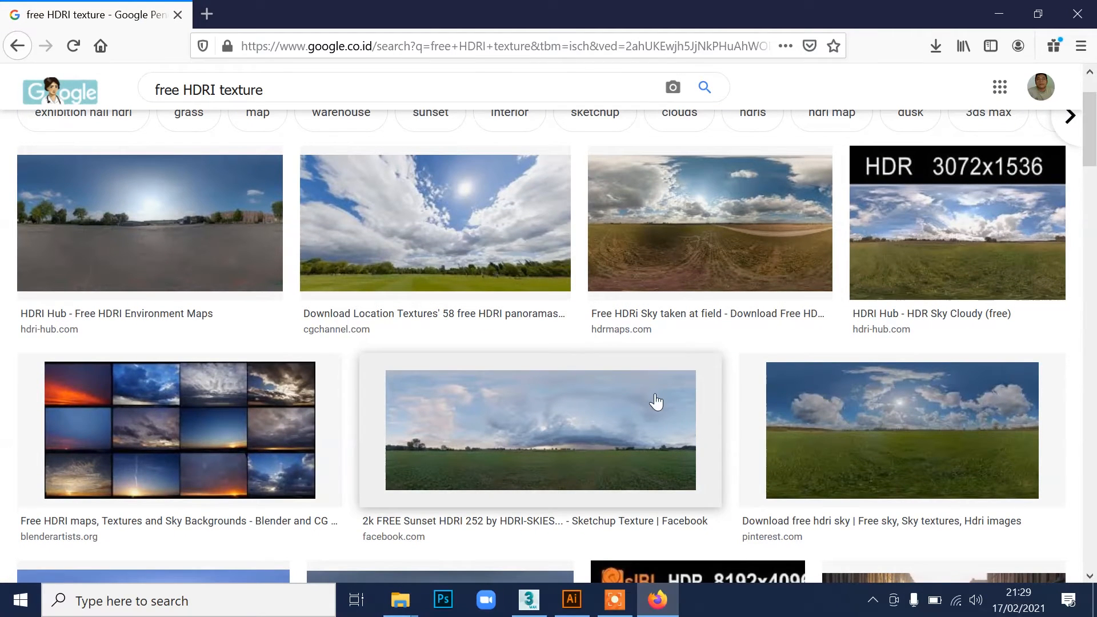
Step: Save the "2k FREE Sunset HDRI 252" preview image to the Texturing folder as HDRI_Sky01 in JPEG format
left_click(615, 419)
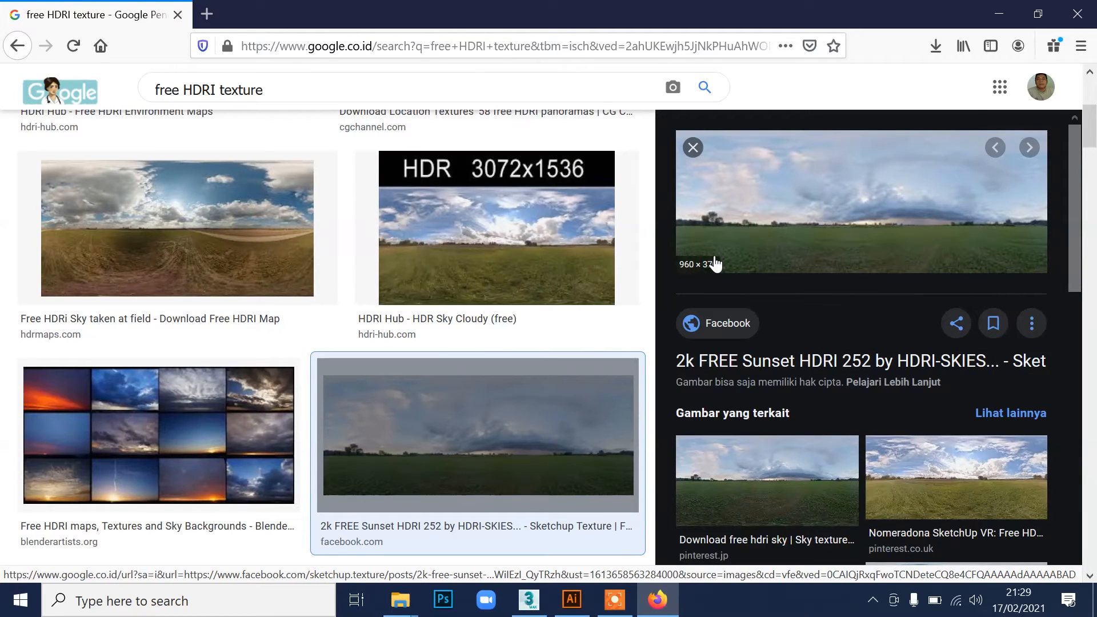
right_click(887, 204)
left_click(937, 398)
type("HDRI_")
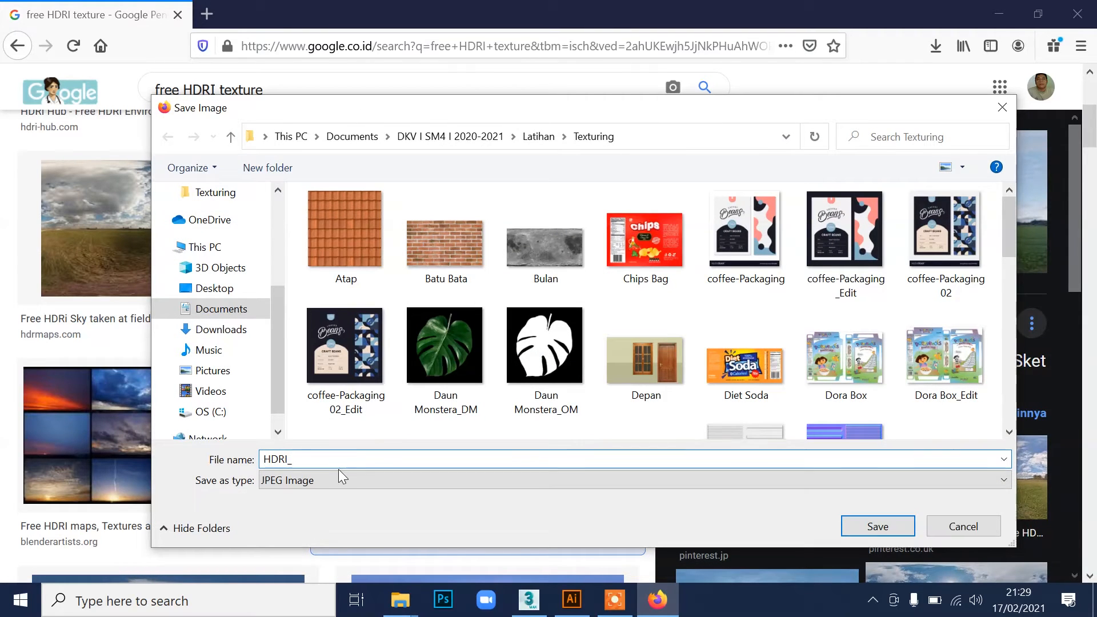
type("Sky01")
left_click(874, 528)
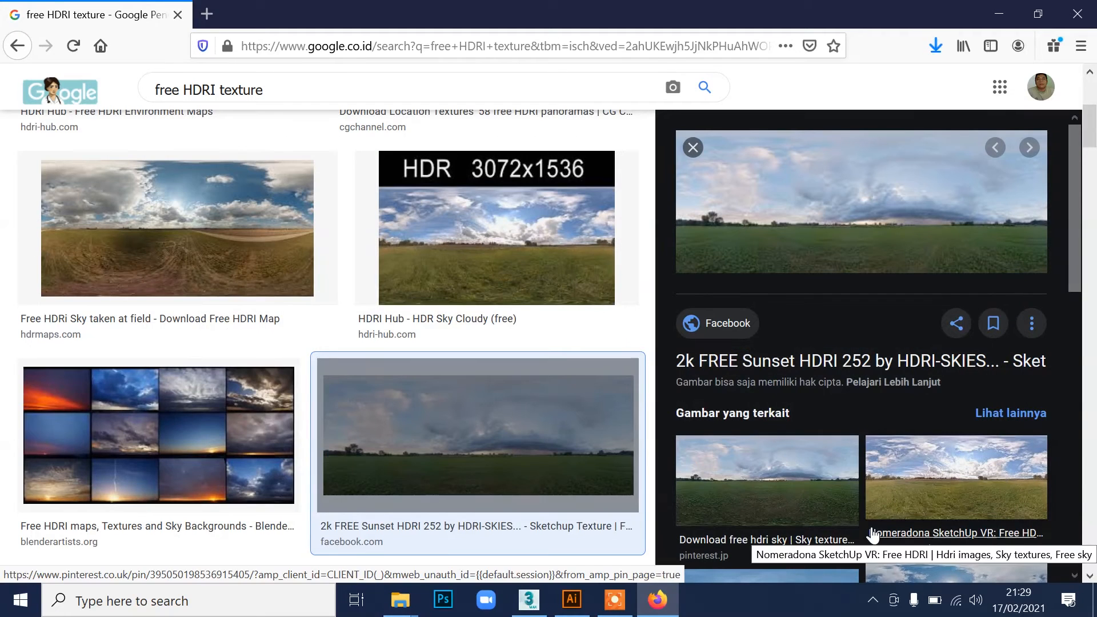
Step: Switch to 3ds Max, replace the environment map with a bitmap of HDRI_Sky01.jpg and render the perspective view again
left_click(528, 600)
left_click(761, 167)
double_click(463, 108)
left_click_drag(582, 122, 596, 191)
left_click(168, 183)
left_click(553, 369)
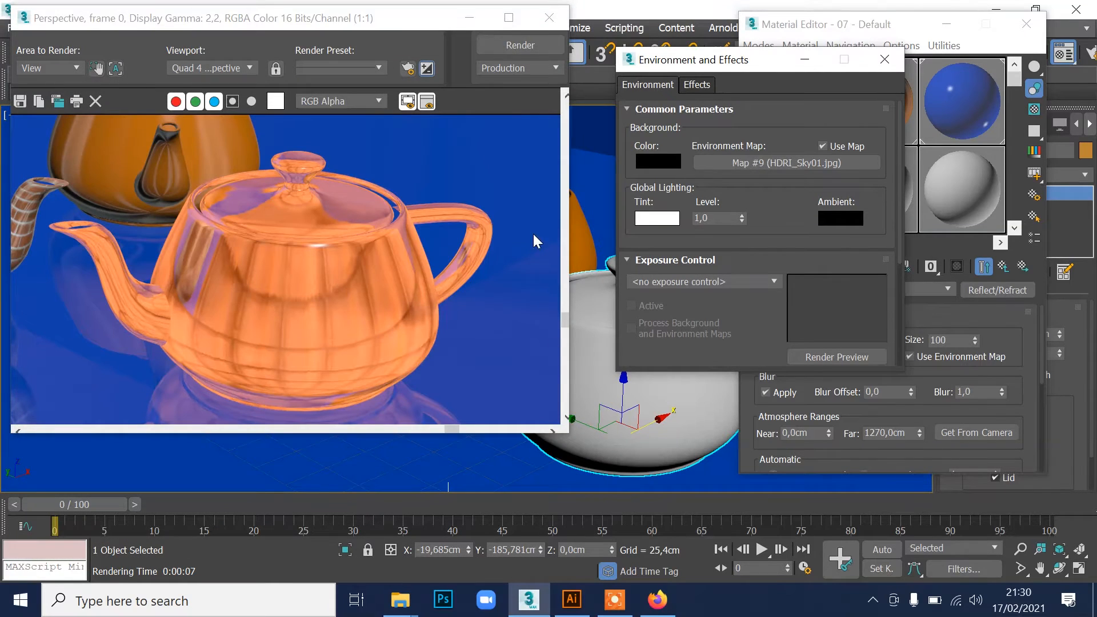
left_click(519, 44)
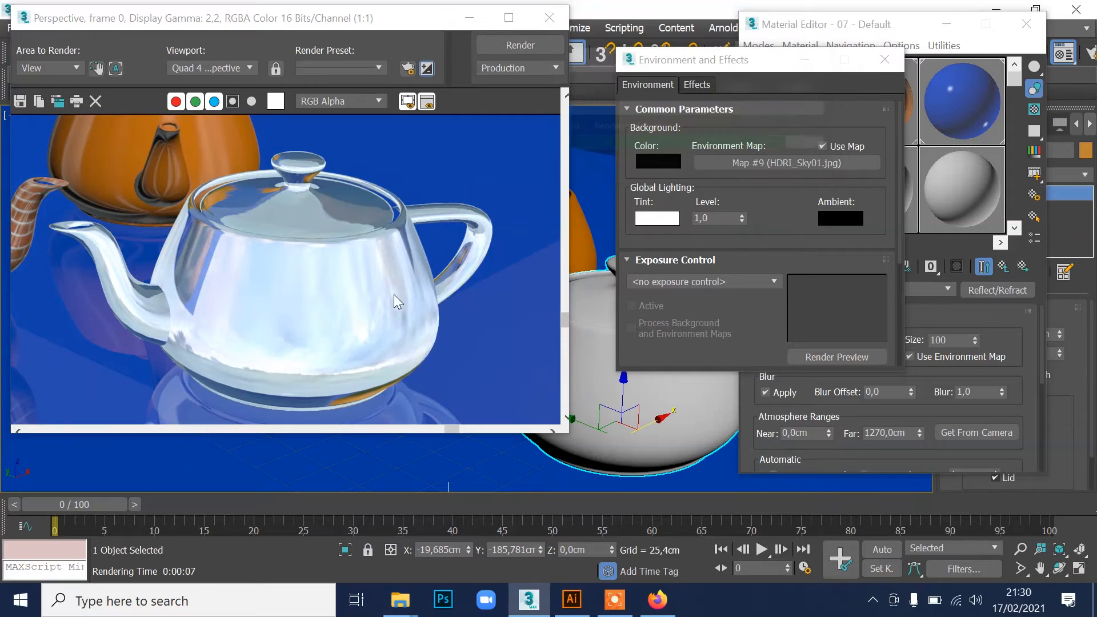
Step: Return to Firefox and search Google Images for "free HDRI studio texture", looking through the first results
left_click(657, 600)
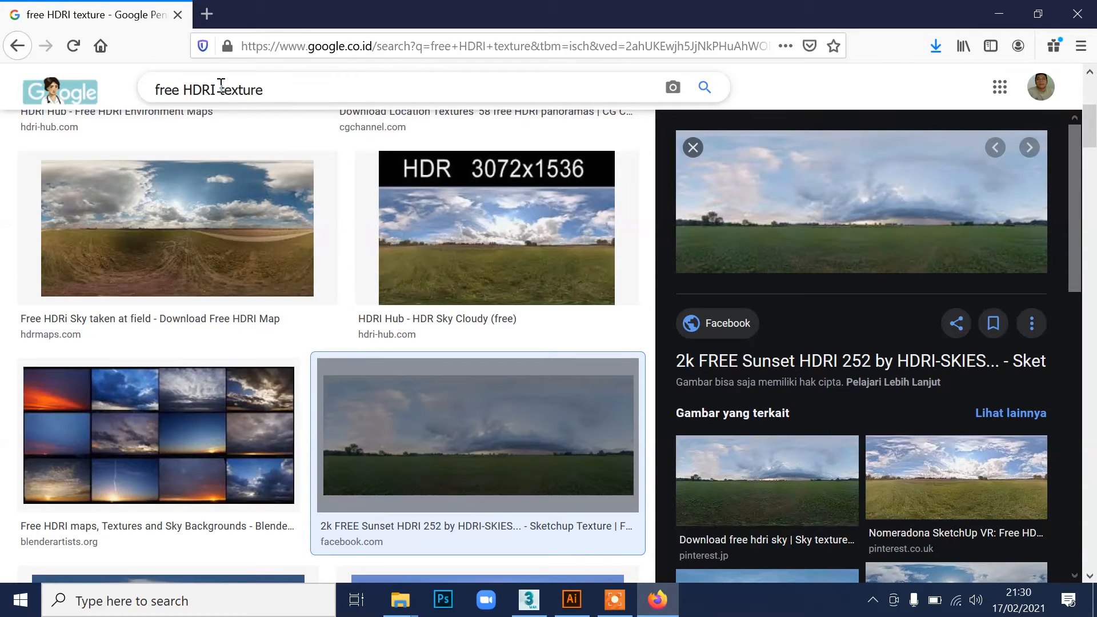
left_click(287, 78)
type("studio")
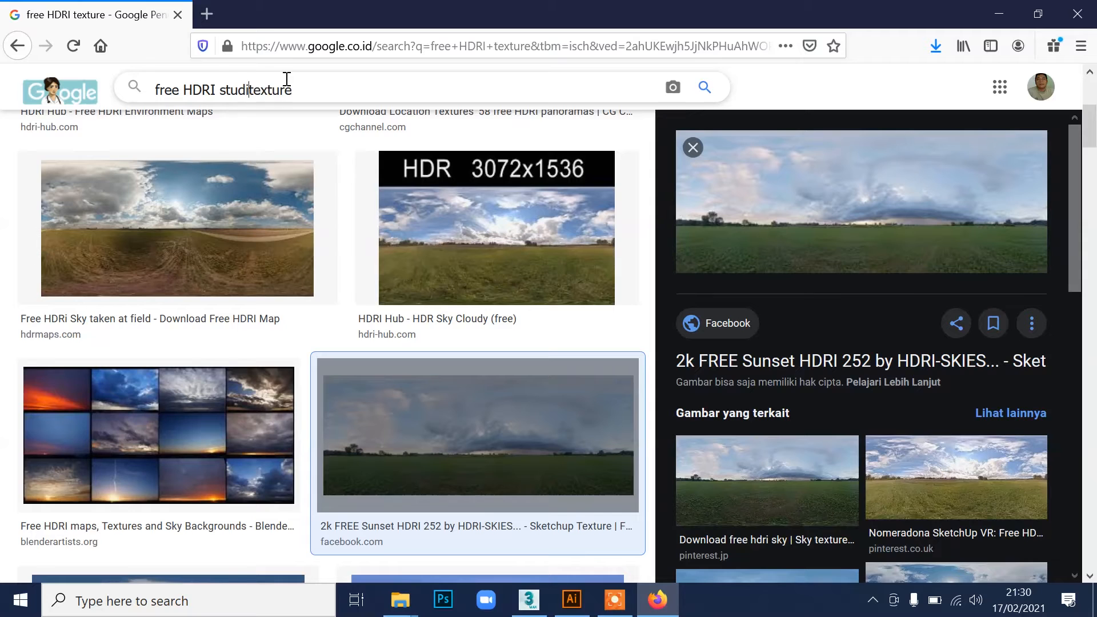
key("Return")
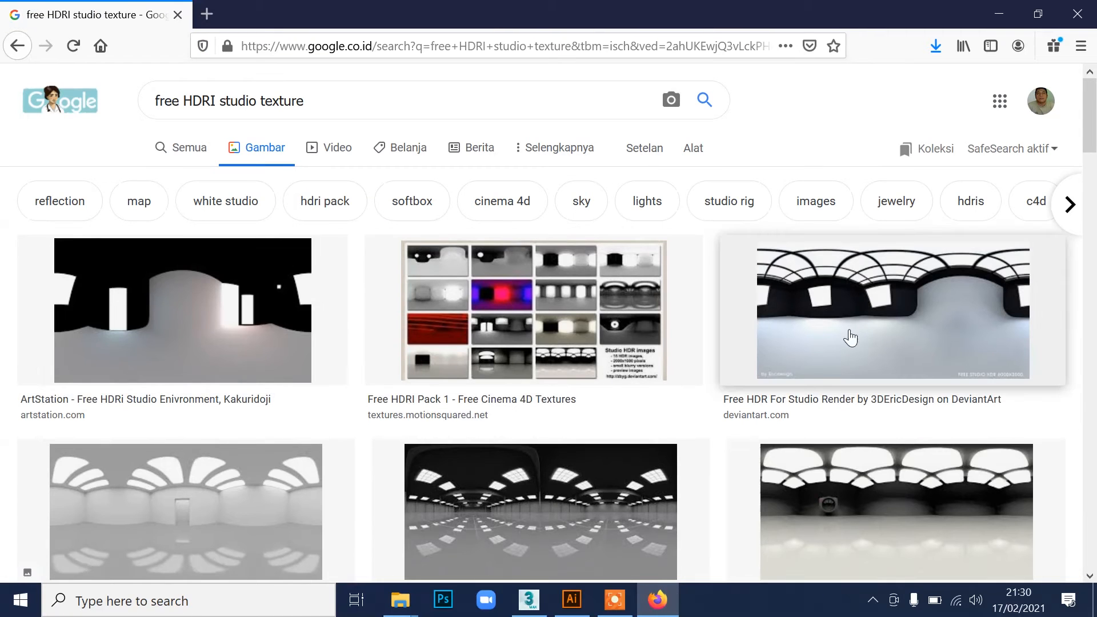
scroll(181, 504, "down", 3)
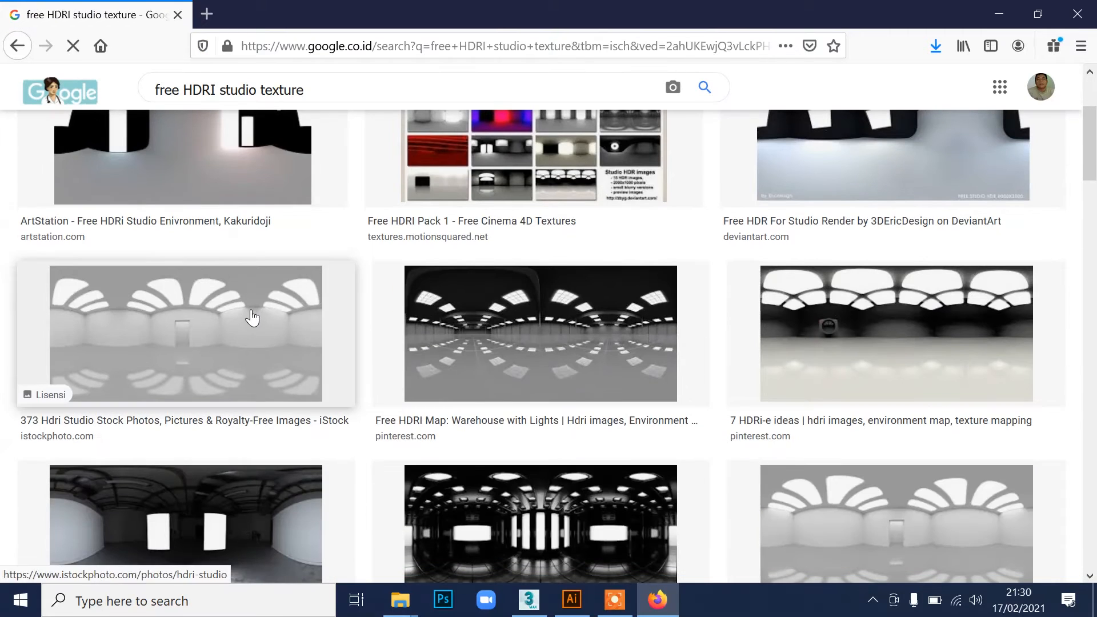
Step: Save the ArtStation "Free HDRi Studio Enivronment" preview image to the Texturing folder as HDRI_Studio01 in JPEG format
left_click(187, 154)
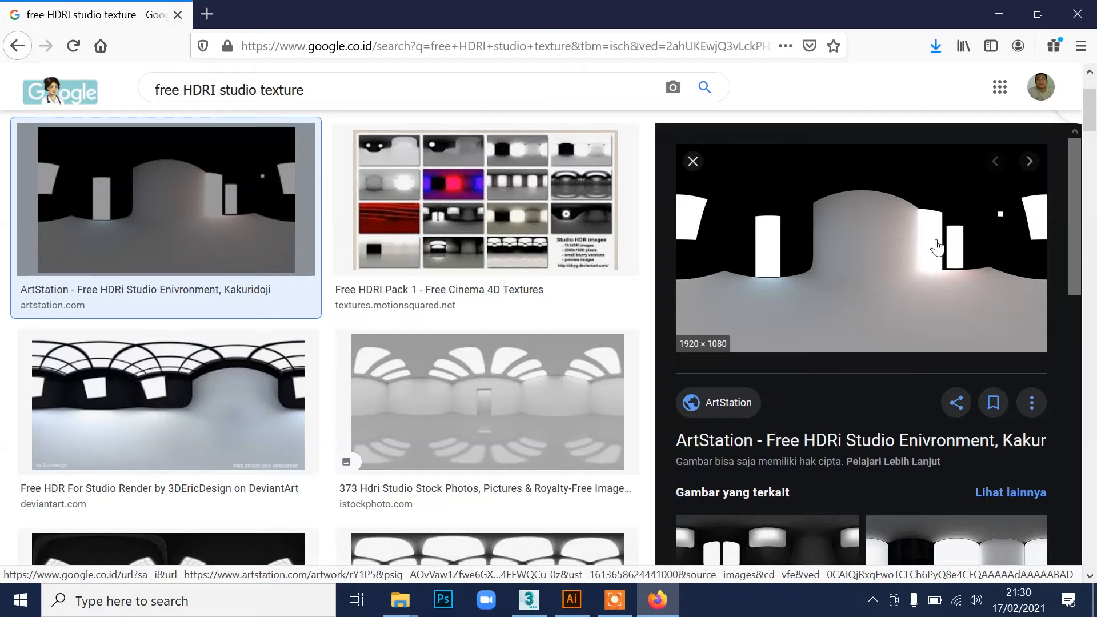
right_click(936, 247)
left_click(940, 422)
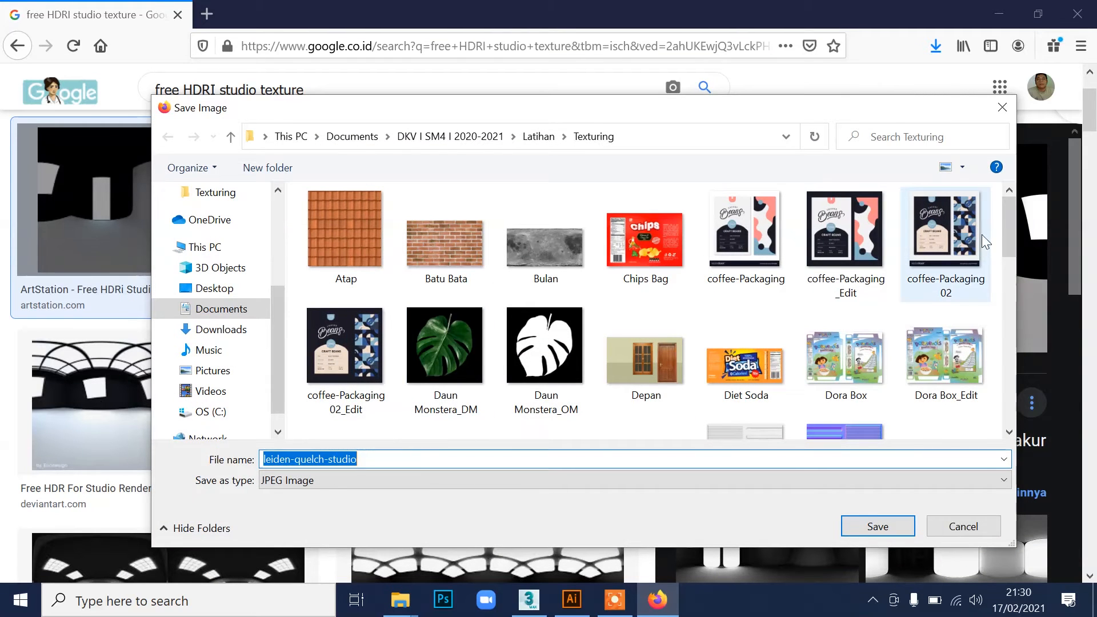
left_click_drag(1007, 247, 1013, 304)
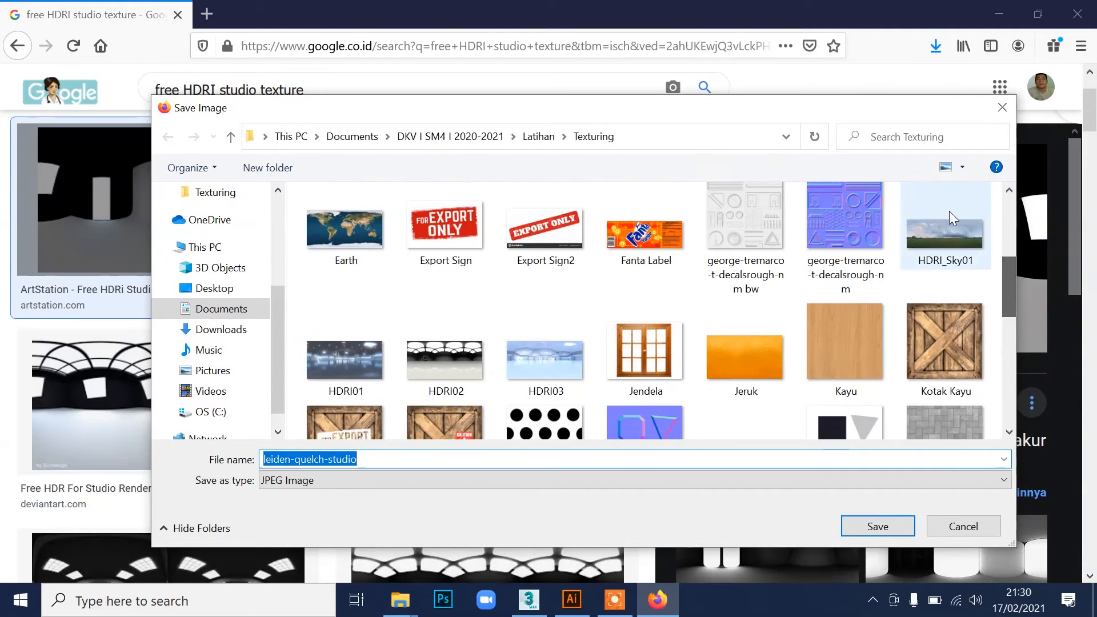
left_click(951, 217)
double_click(311, 459)
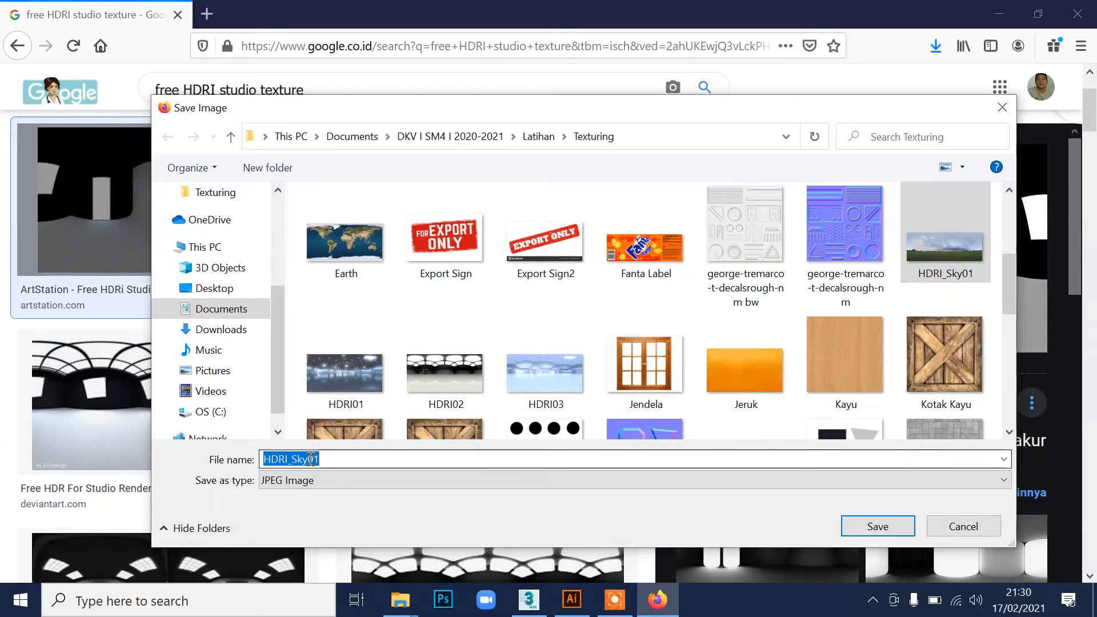
left_click(330, 460)
key("BackSpace")
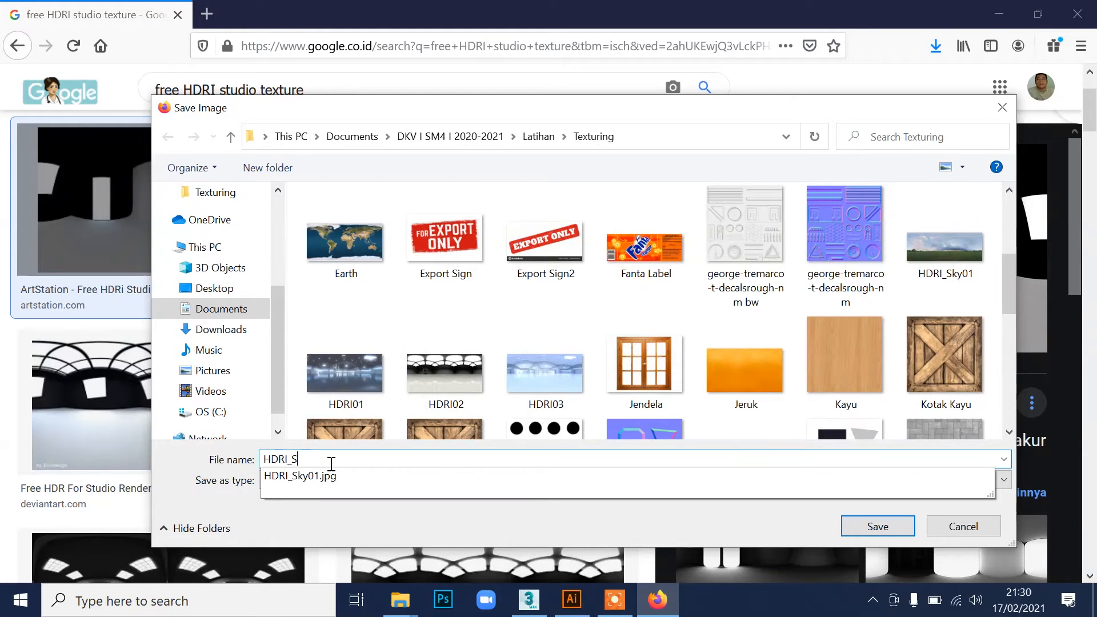
type("tudio01")
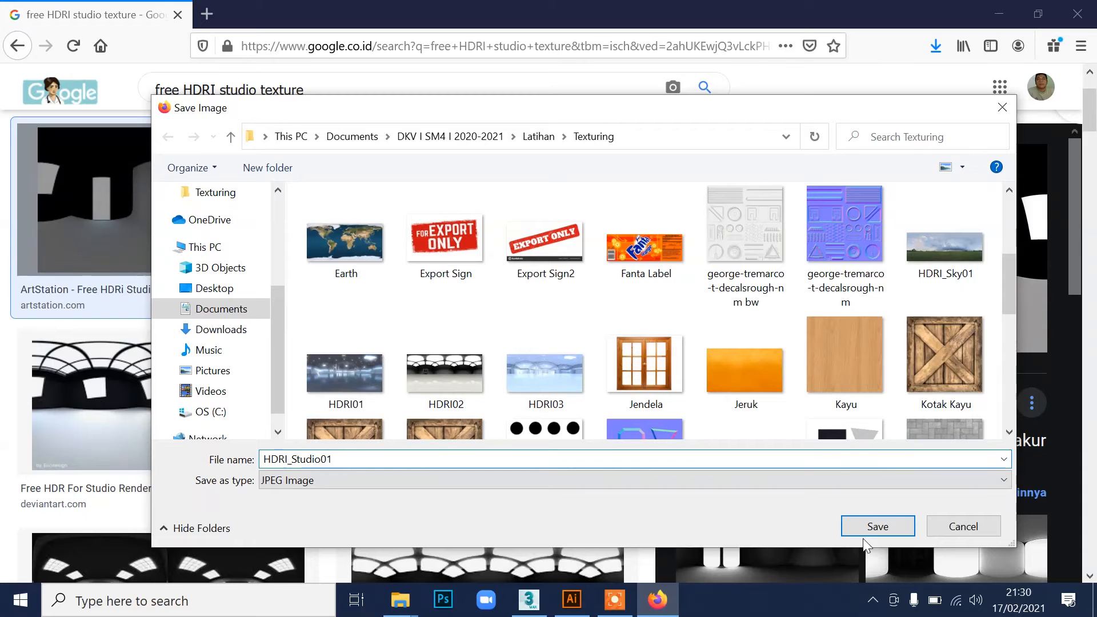
left_click(877, 524)
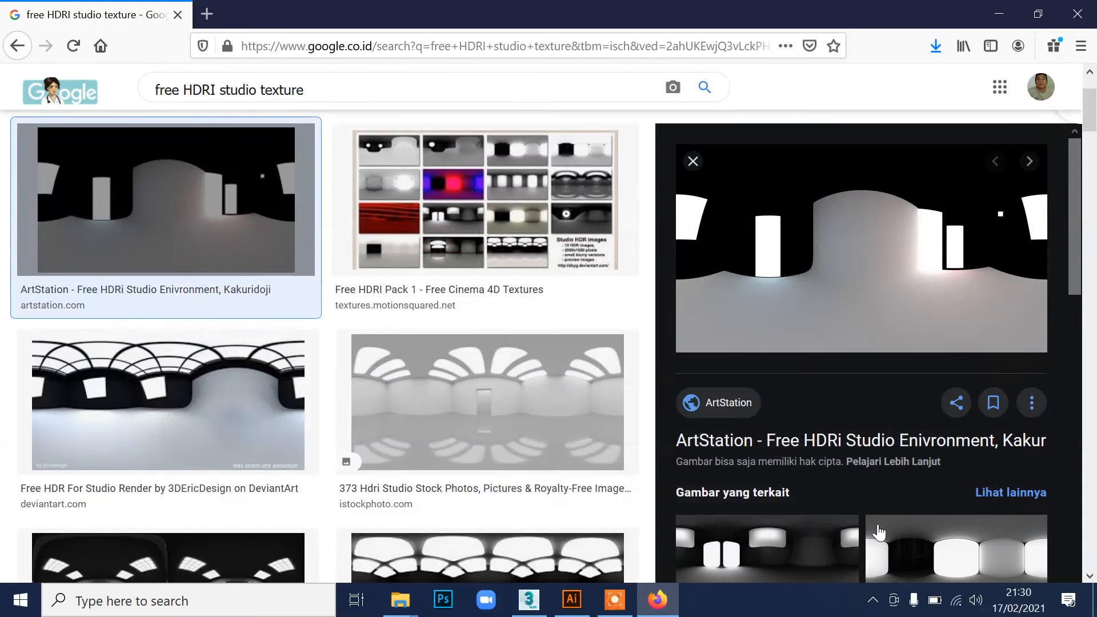
Step: Switch to 3ds Max, replace the environment map with a bitmap of HDRI_Studio01.jpg and render the perspective view
left_click(529, 599)
left_click(773, 161)
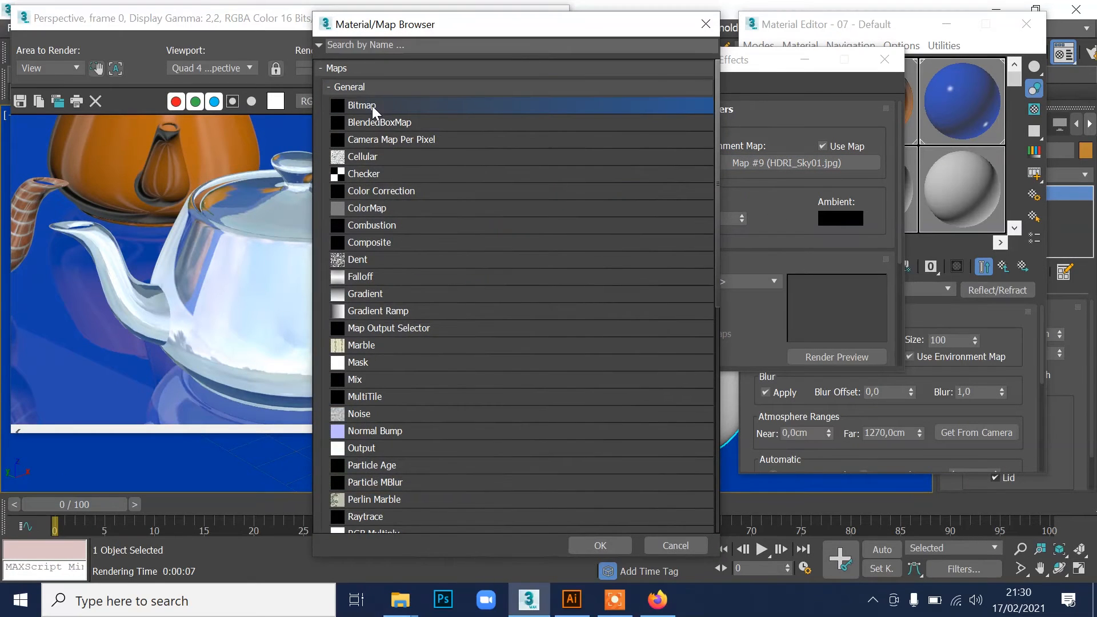
double_click(372, 105)
scroll(587, 139, "down", 3)
left_click_drag(587, 140, 591, 192)
left_click(313, 171)
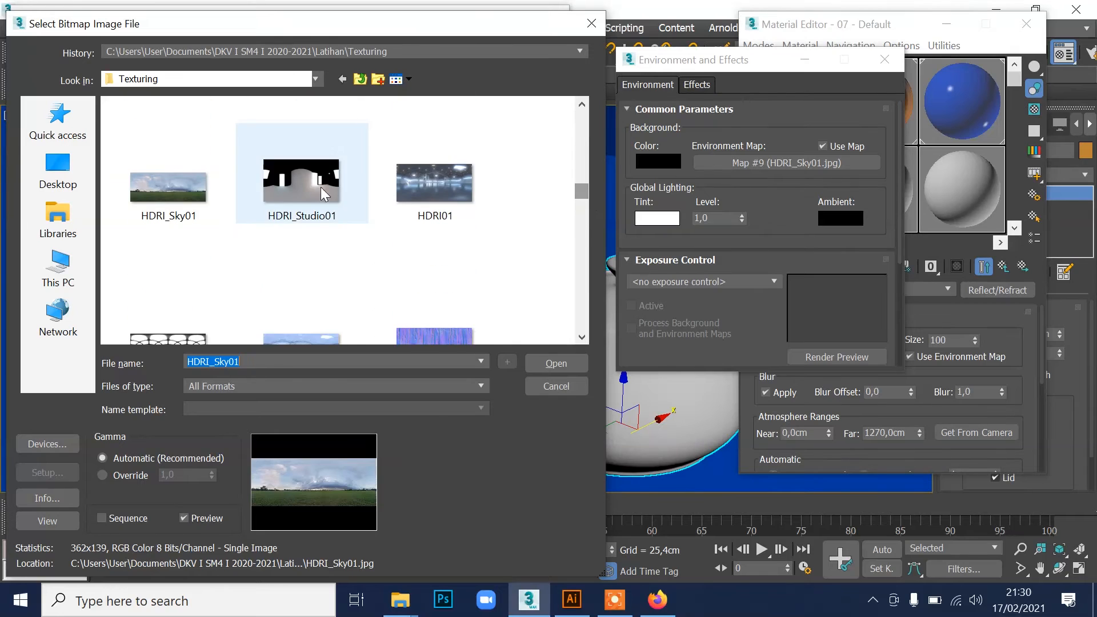
left_click(540, 360)
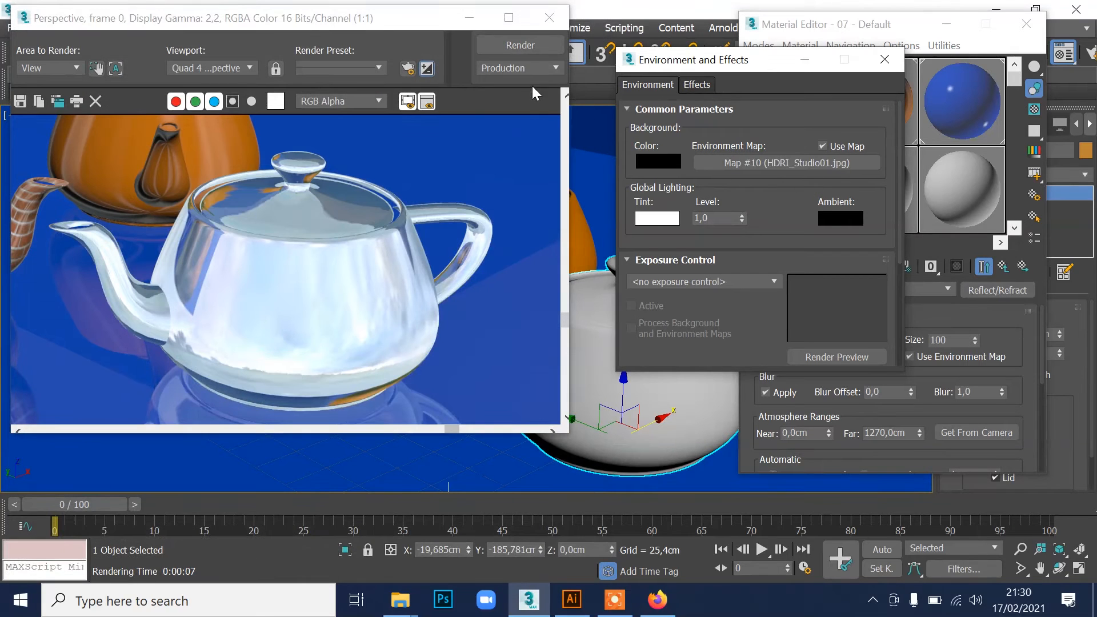
left_click(520, 45)
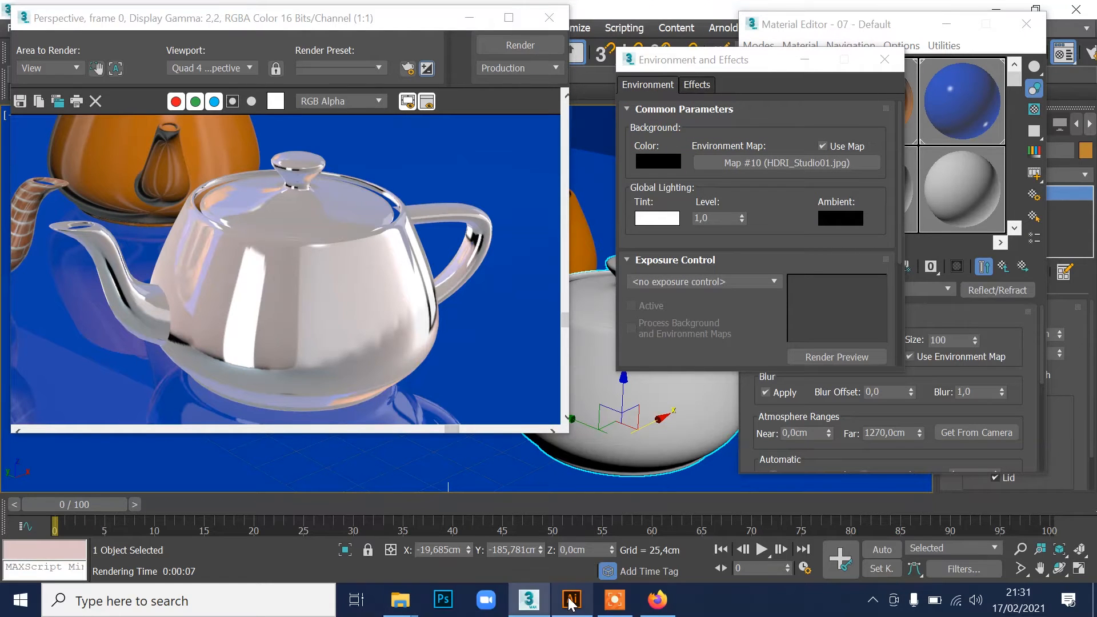
Step: Return to Firefox, browse more studio HDRI results and open the related iStock "373 Hdri Studio Stock Photos" image
left_click(657, 600)
scroll(445, 383, "down", 5)
scroll(445, 389, "down", 5)
left_click(249, 372)
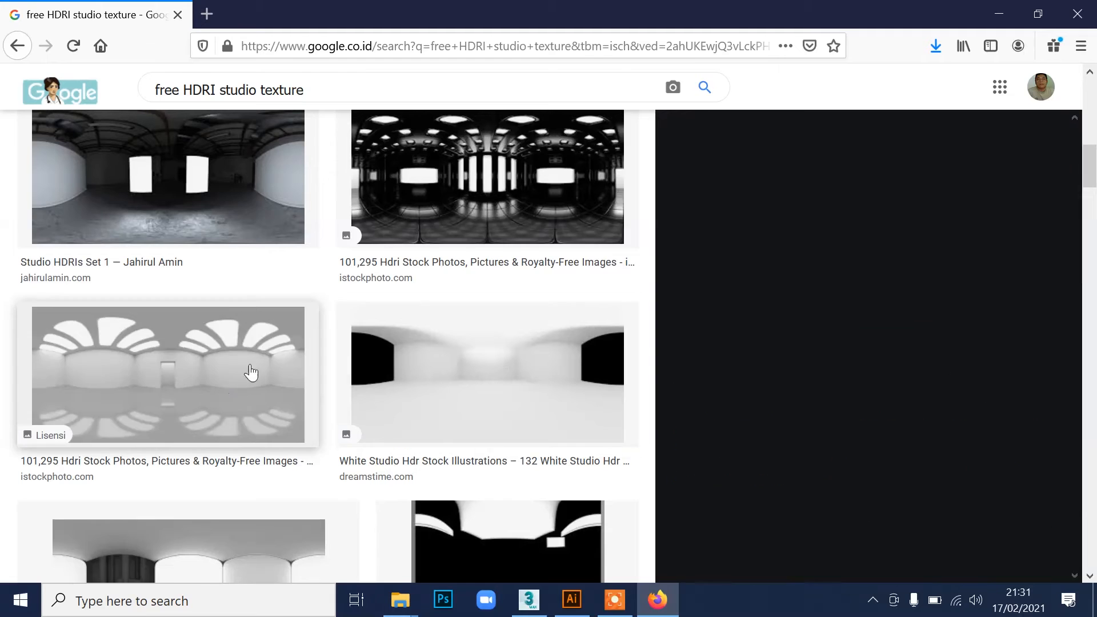
scroll(850, 514, "down", 6)
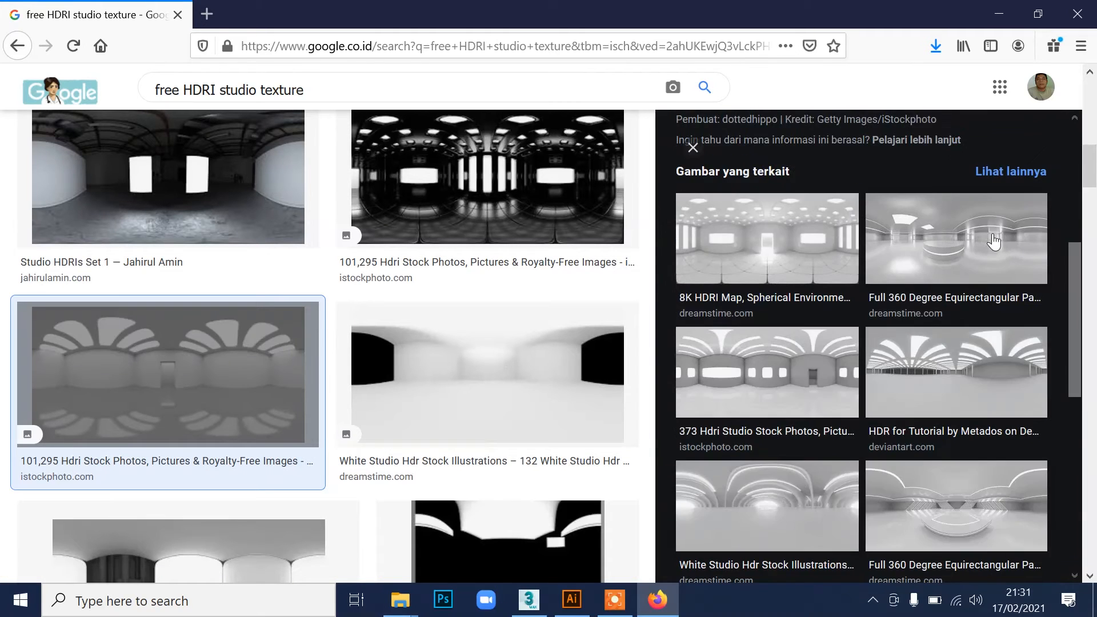
left_click(992, 242)
left_click(98, 371)
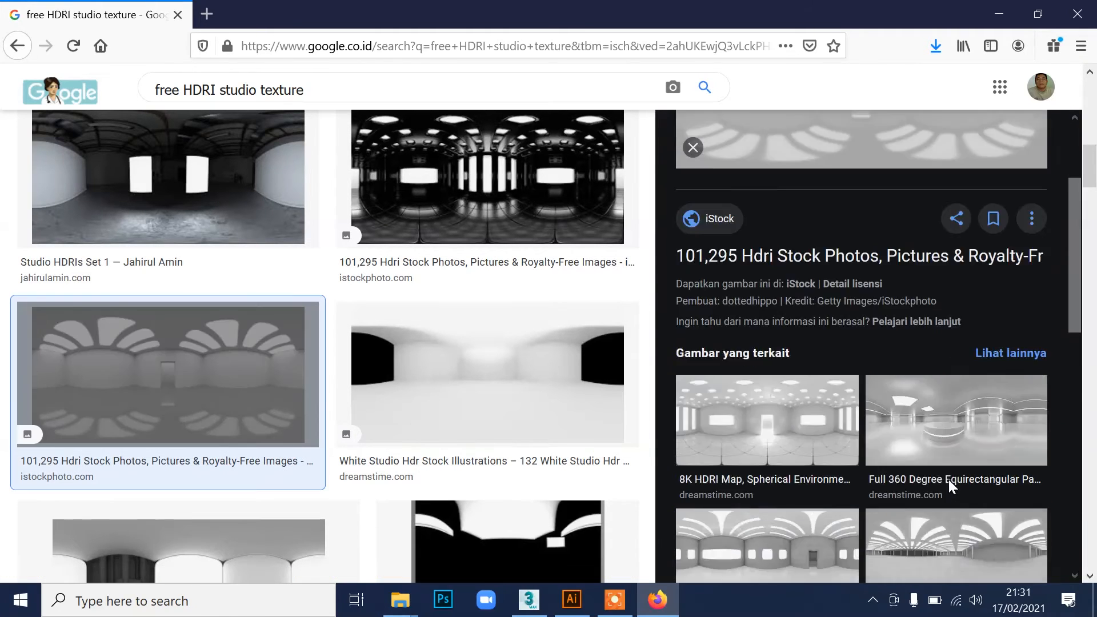
scroll(814, 499, "down", 3)
left_click(783, 389)
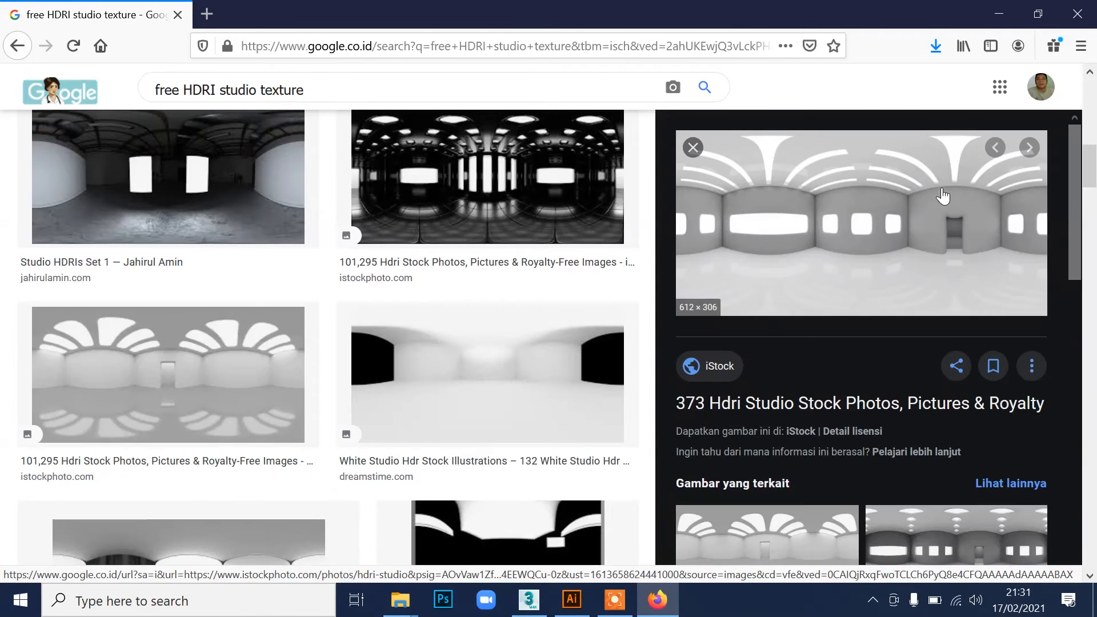
Step: Save the previewed iStock studio image to the Texturing folder as HDRI_Studio02 in JPEG format
right_click(877, 203)
left_click(948, 401)
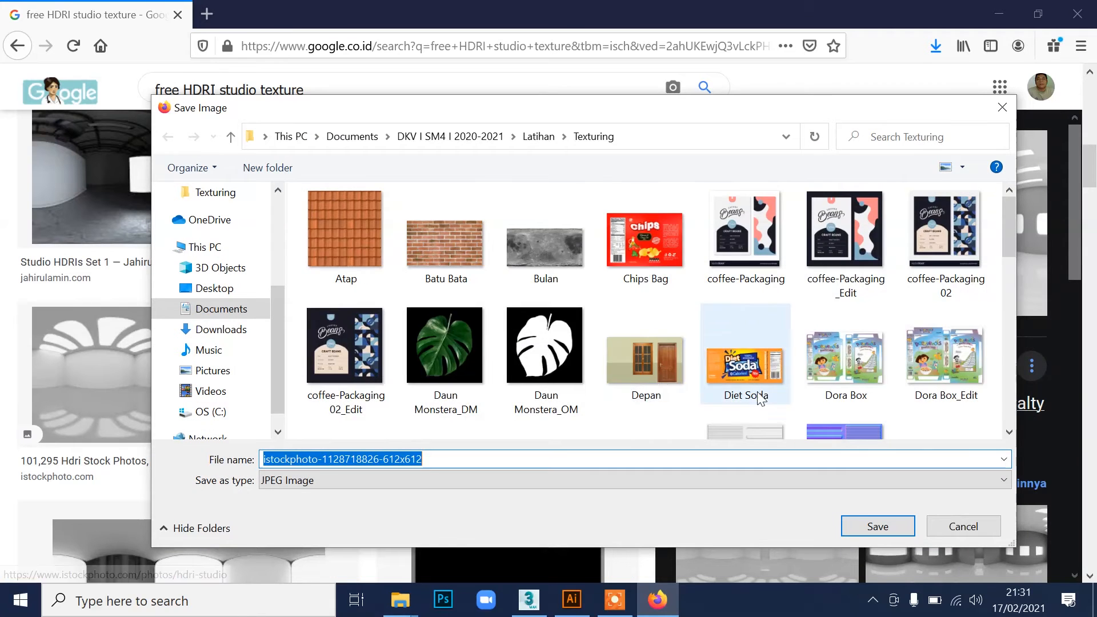
left_click(345, 397)
left_click(380, 460)
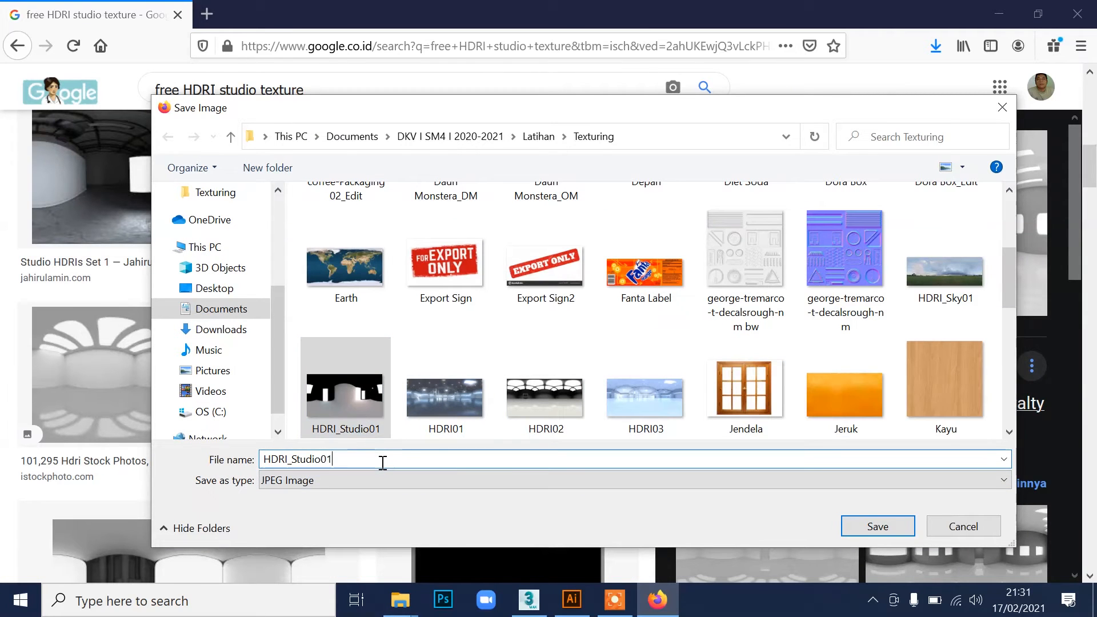
key("BackSpace")
type("2")
key("Return")
Step: Switch to 3ds Max, replace the environment map with HDRI_Studio02.jpg, render the perspective view and close the environment settings
left_click(529, 600)
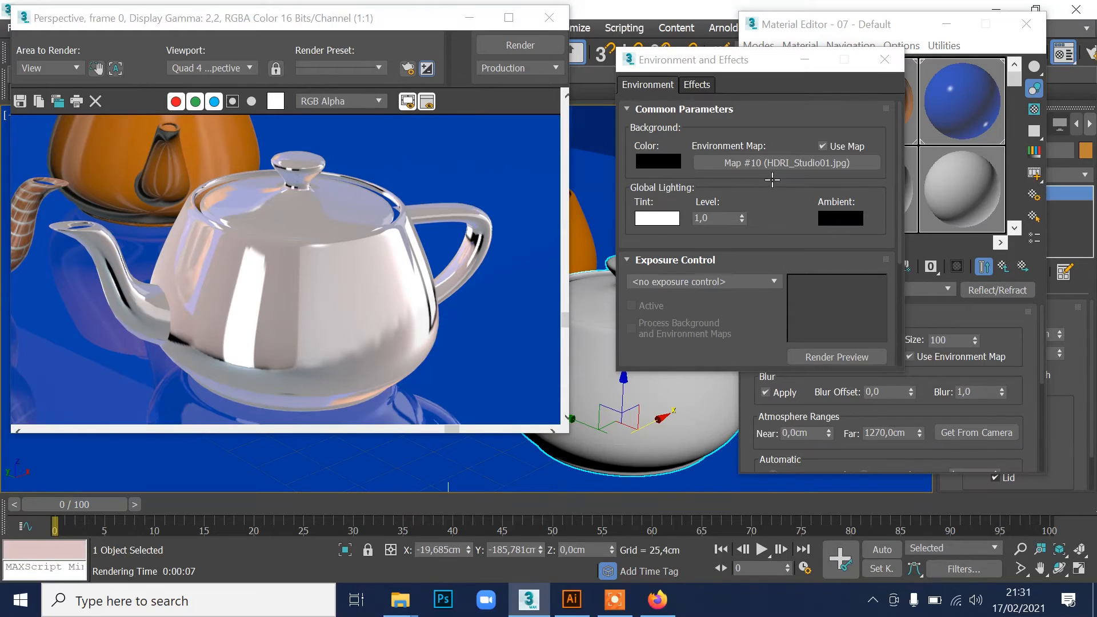
left_click(768, 164)
double_click(365, 105)
left_click_drag(582, 118, 587, 187)
left_click(442, 138)
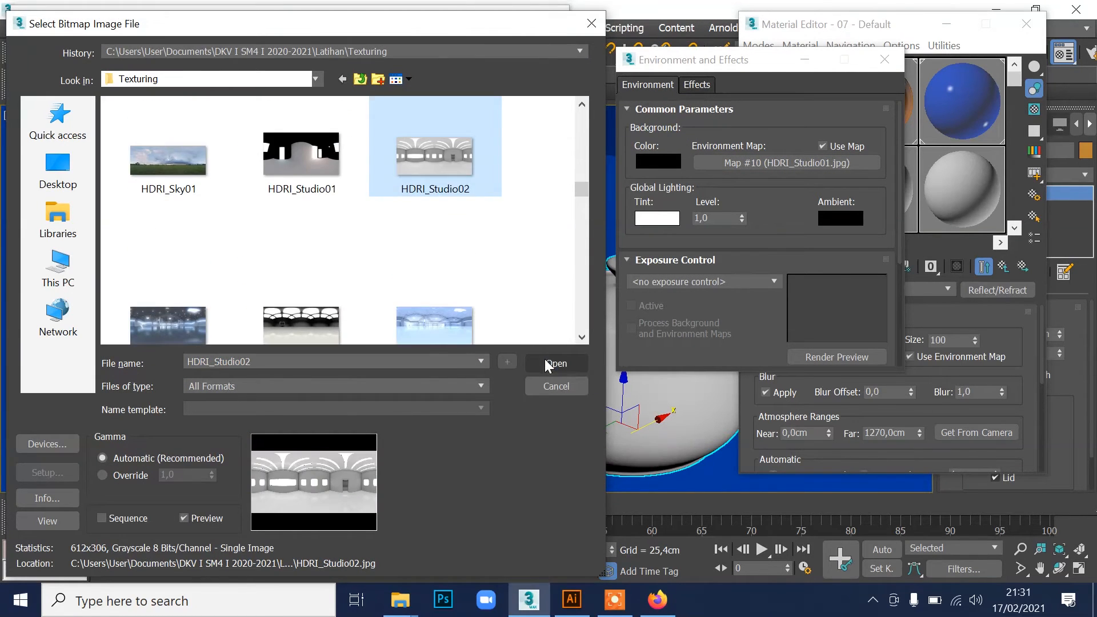
left_click(544, 358)
left_click(486, 44)
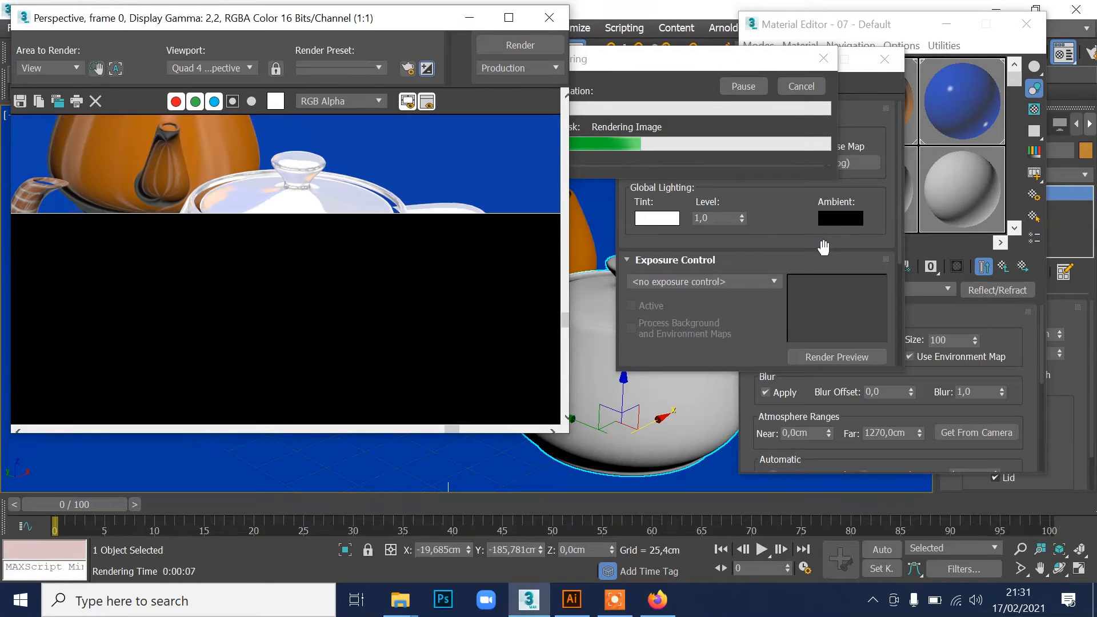
left_click(884, 57)
Step: Go up to the parent level of the chrome teapot's material, set its diffuse color to yellow and render the view
scroll(869, 361, "down", 5)
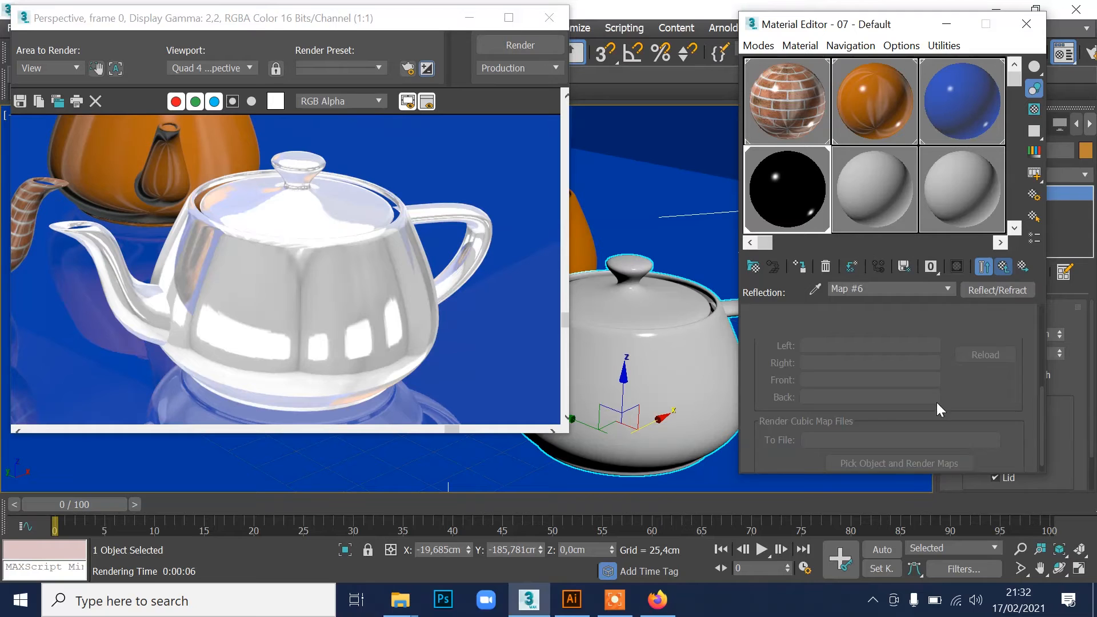
left_click(983, 266)
scroll(819, 391, "down", 5)
scroll(812, 372, "down", 1)
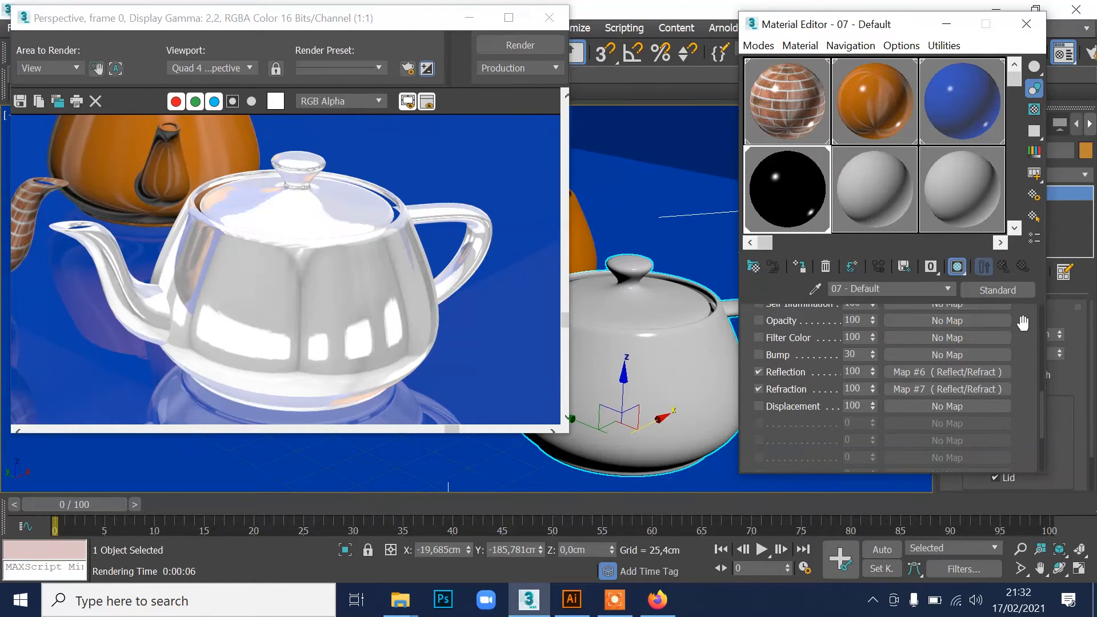
scroll(835, 438, "up", 10)
left_click(838, 423)
left_click_drag(332, 120, 261, 91)
left_click_drag(383, 107, 385, 222)
left_click(542, 242)
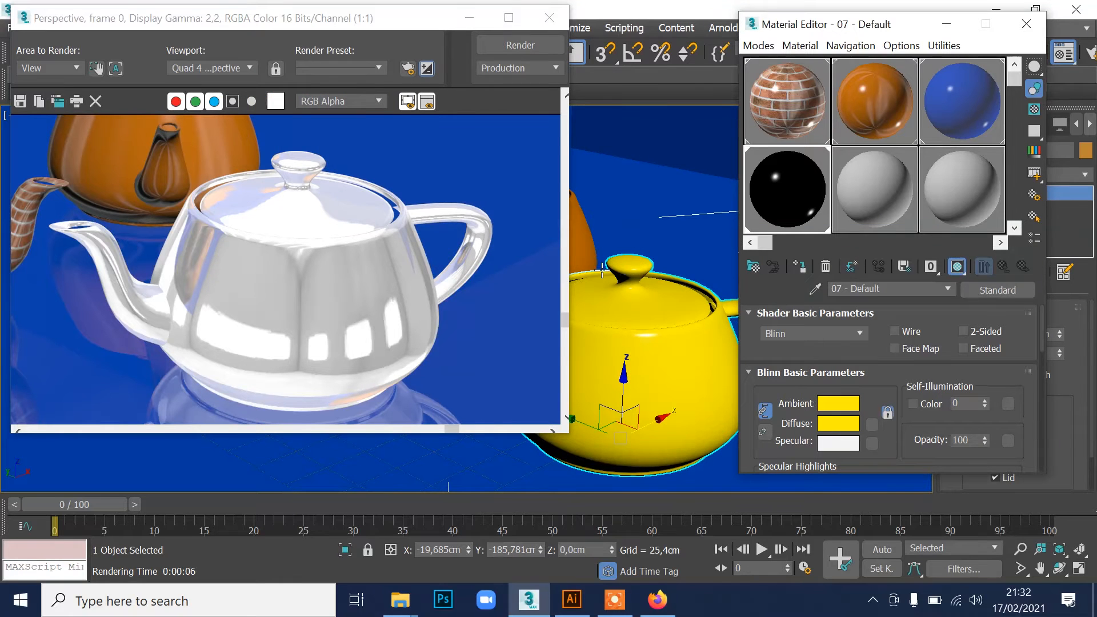
left_click(500, 46)
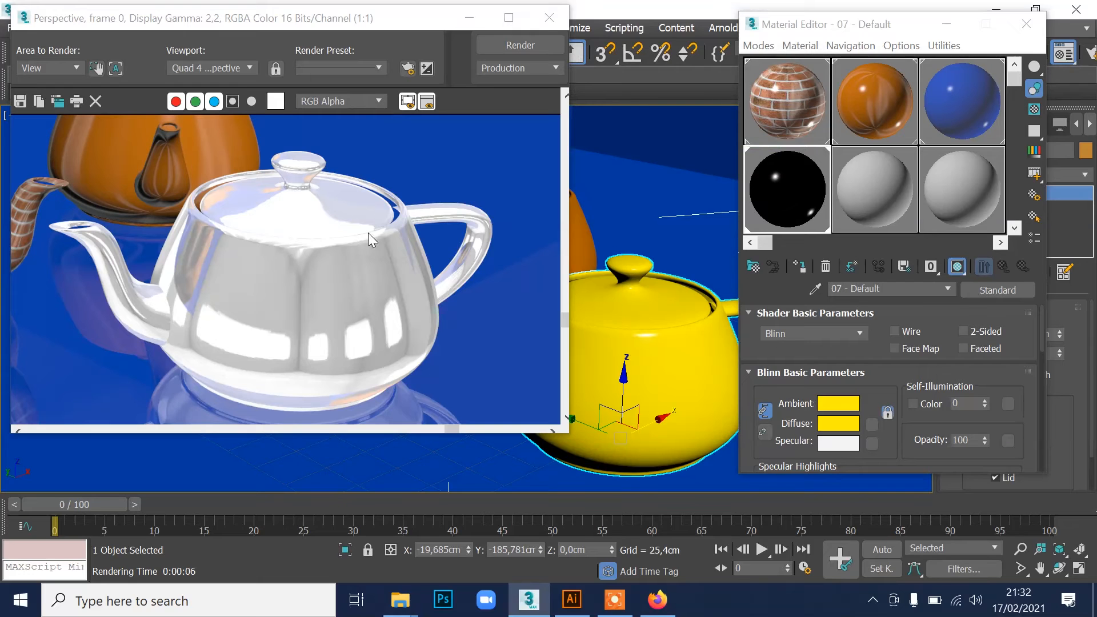
Step: Set the teapot material's Reflection map amount to 50 and render the perspective view
scroll(867, 351, "down", 6)
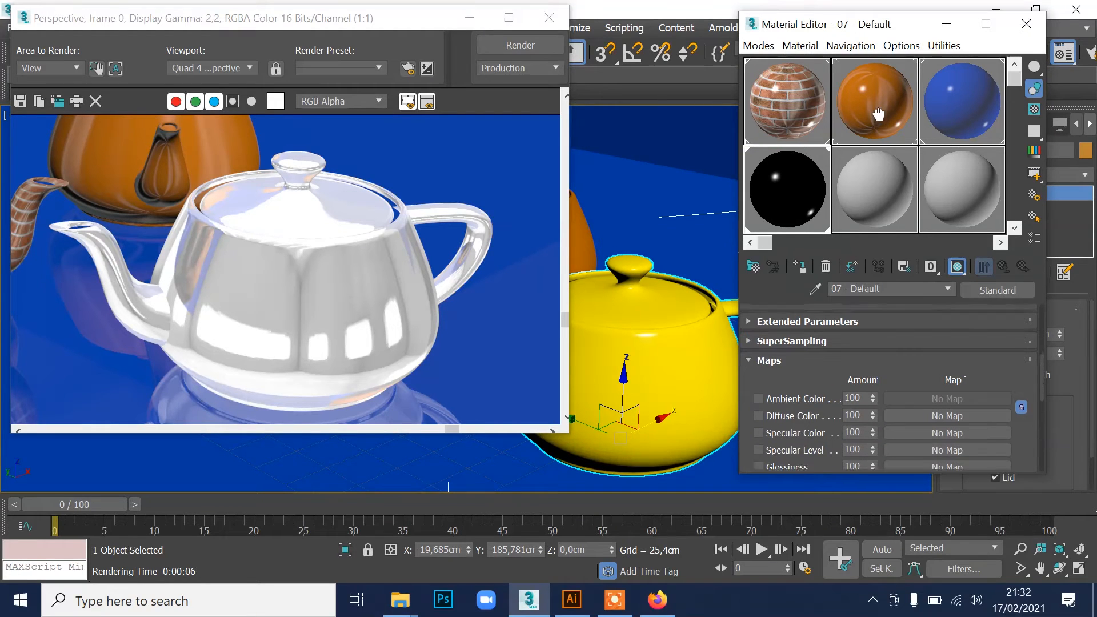
left_click_drag(902, 154, 902, 153)
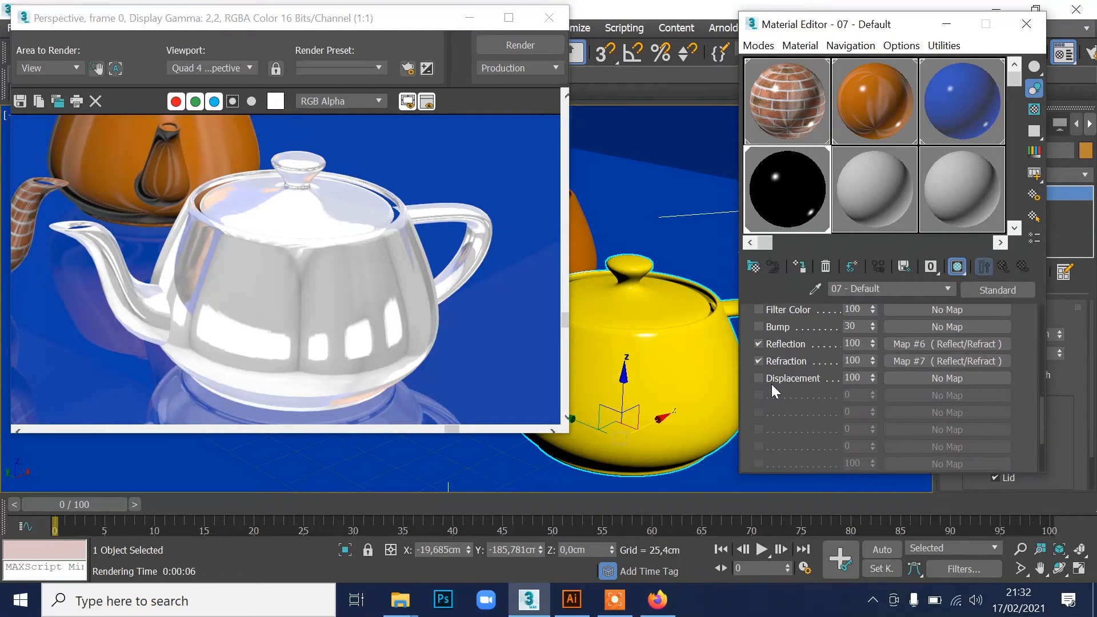
left_click_drag(866, 344, 811, 341)
left_click_drag(873, 344, 879, 365)
left_click(520, 46)
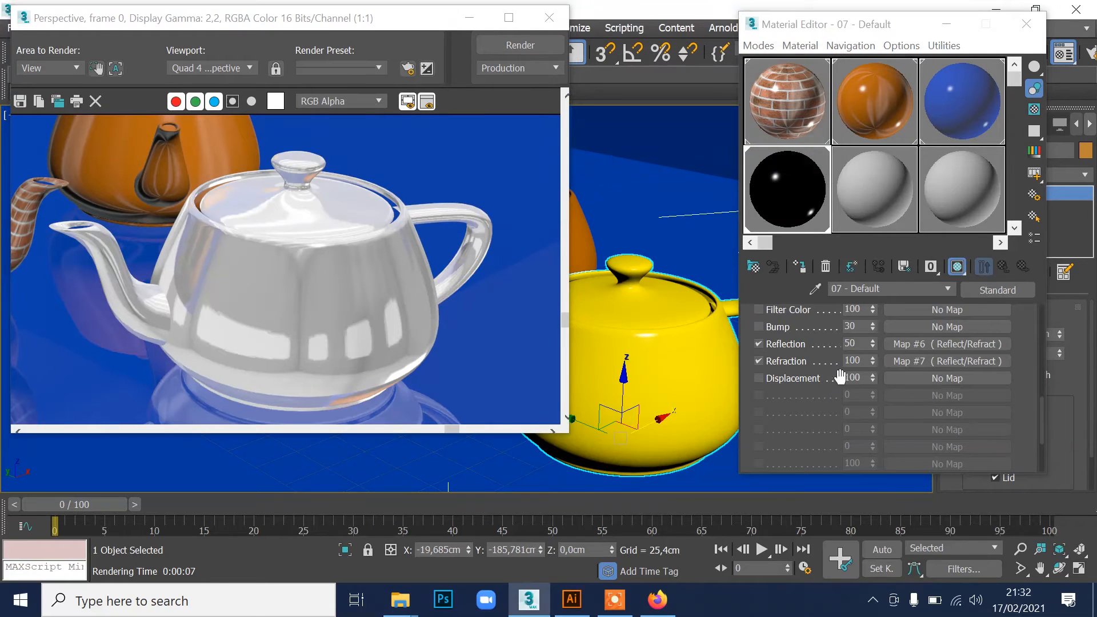
Step: Set the teapot material's Refraction map amount to 50 and render the perspective view again
double_click(864, 361)
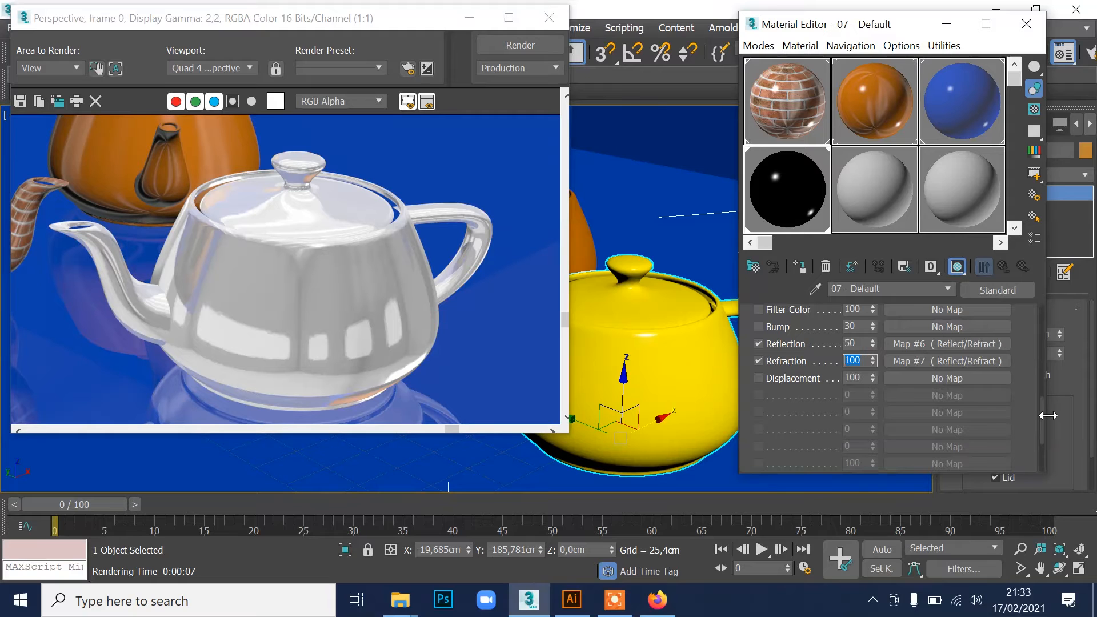
key("Return")
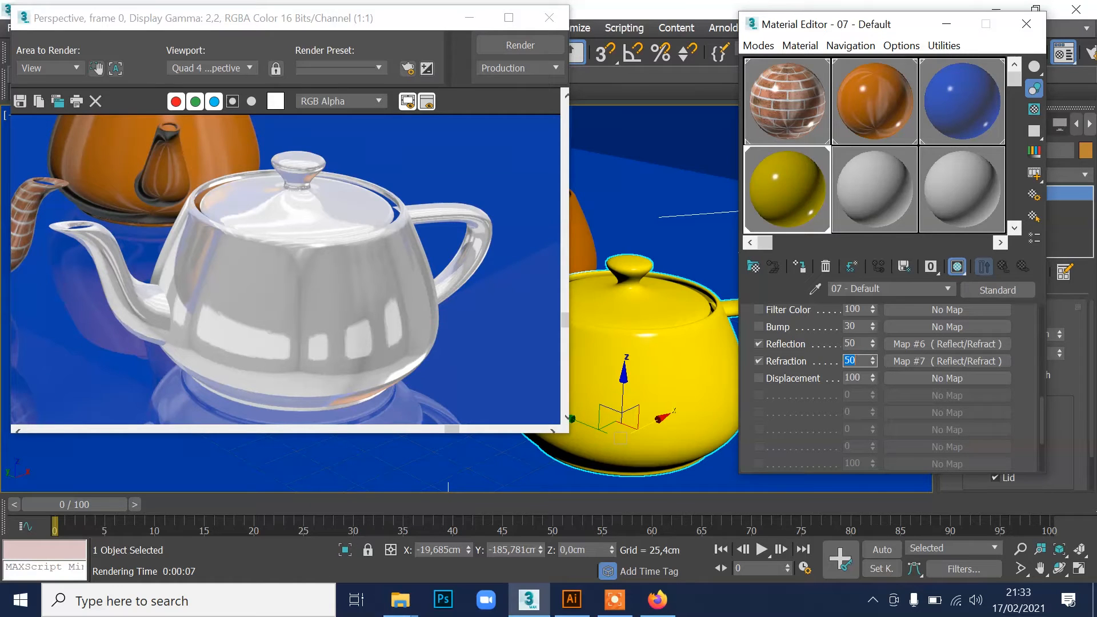
left_click(512, 45)
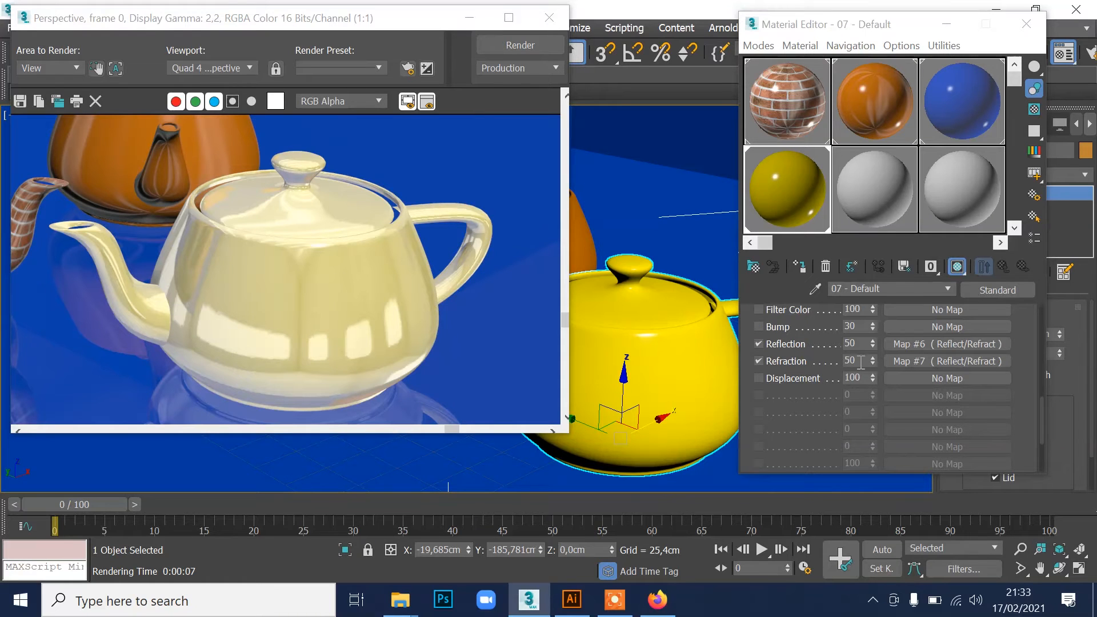
Step: Set the teapot material's Refraction amount to 20 and Reflection amount to 80, and render the perspective view
left_click_drag(860, 362, 838, 366)
type("20")
key("Return")
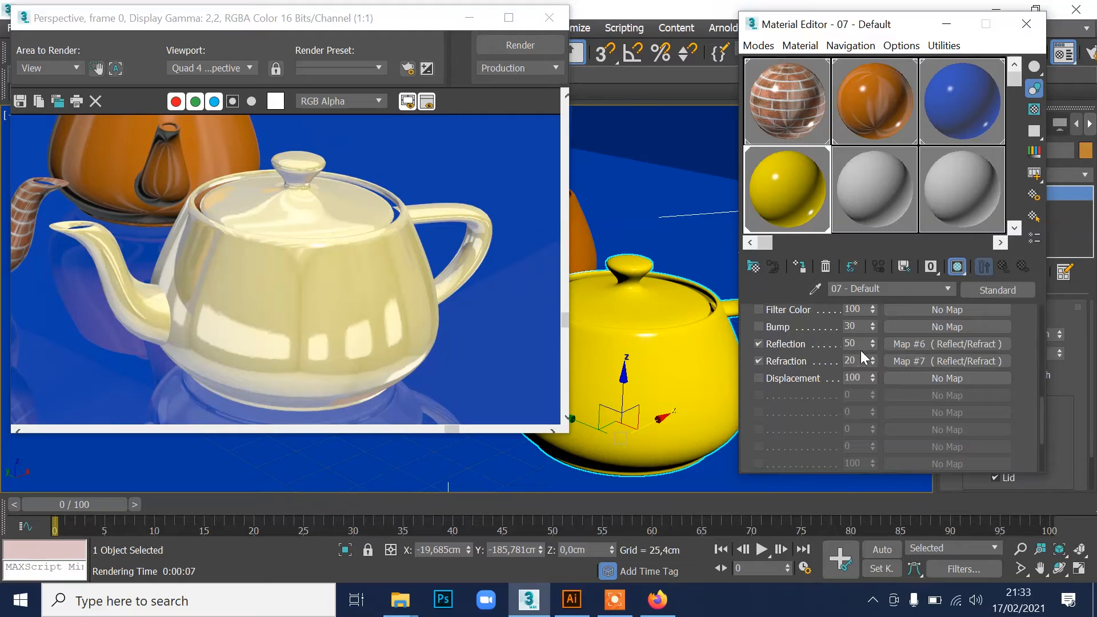
type("80")
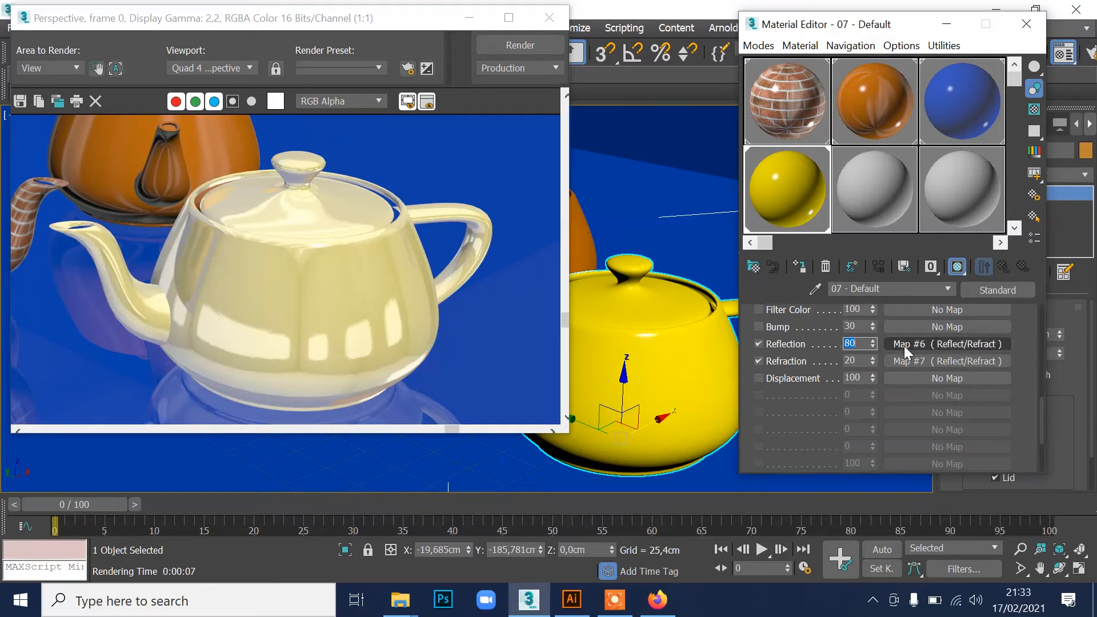
key("Return")
left_click(490, 44)
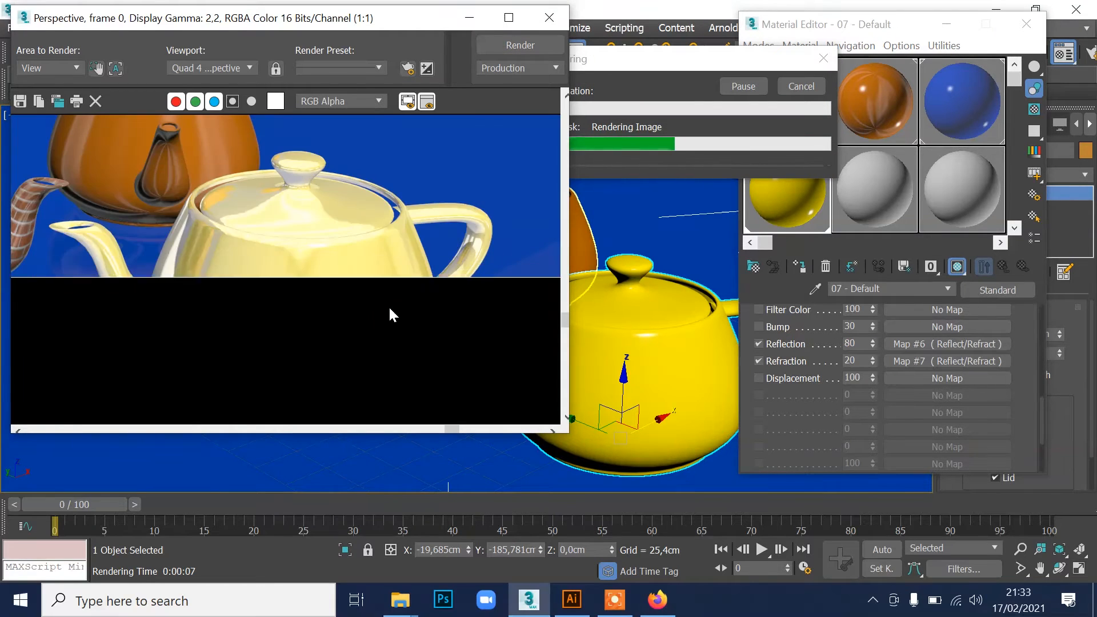
Step: Assign the bitmap Ubin.jpg as the Diffuse Color map of the blue room material
left_click_drag(857, 344, 827, 345)
left_click(975, 97)
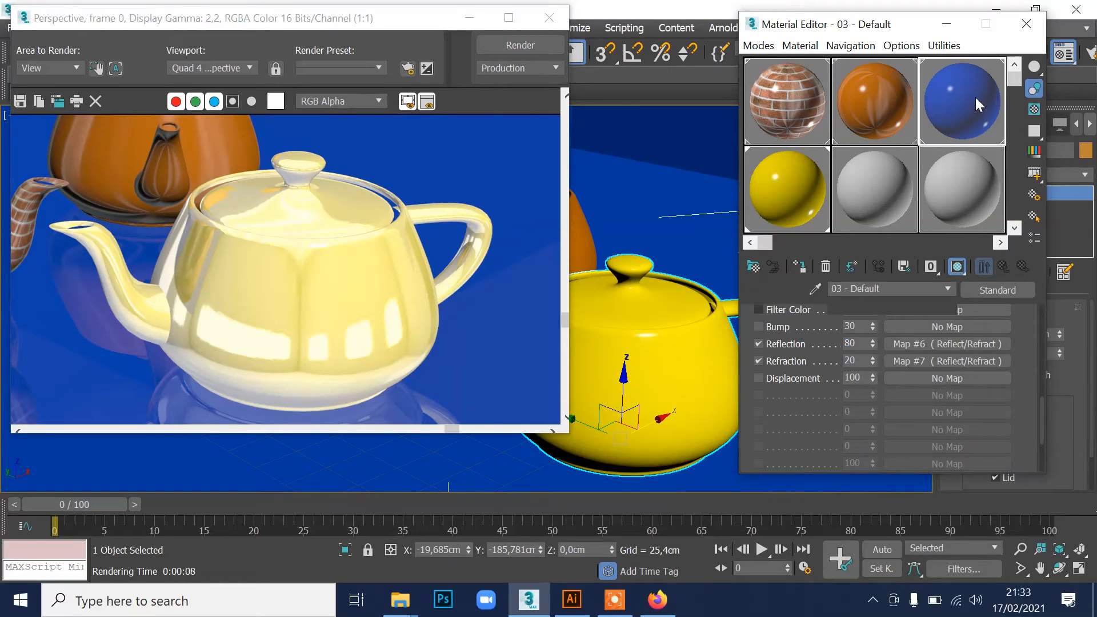
left_click(598, 236)
scroll(608, 202, "down", 5)
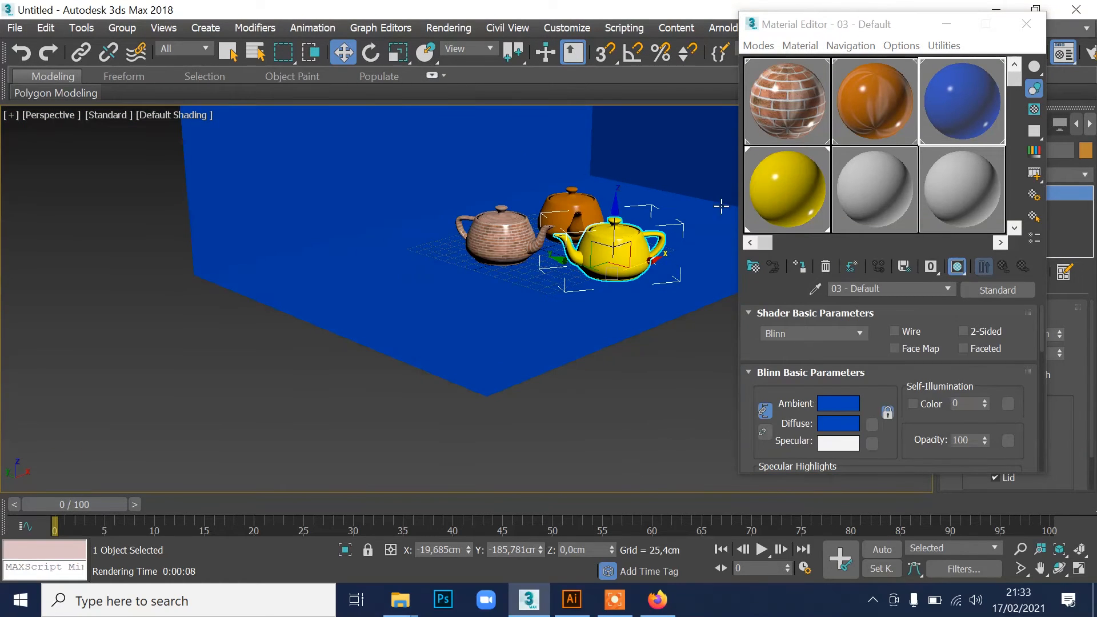
left_click(960, 100)
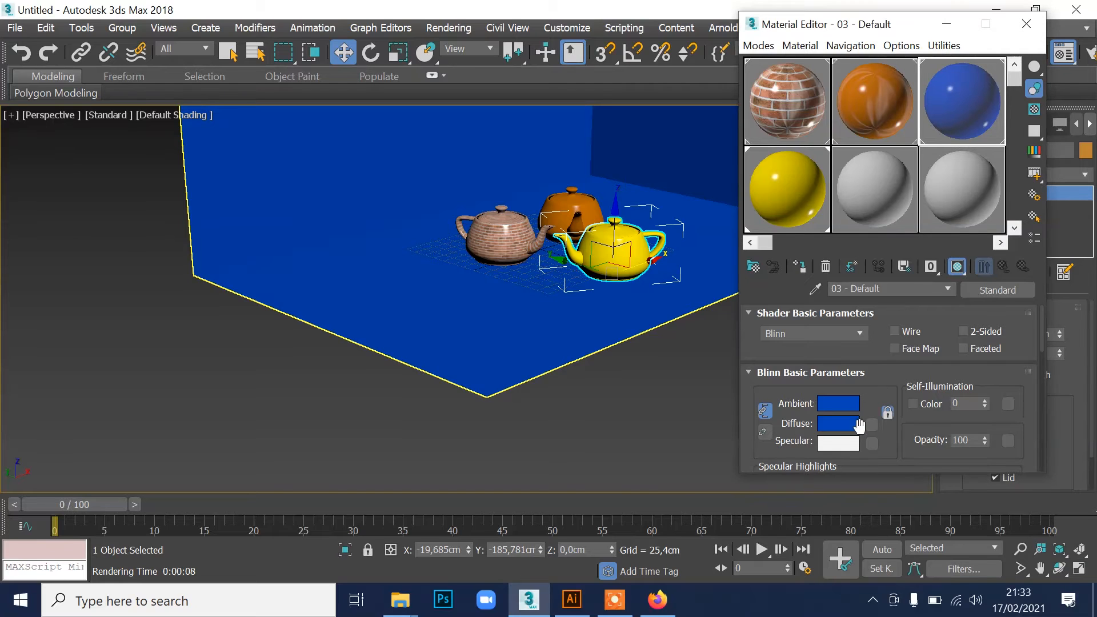
left_click_drag(871, 425, 861, 264)
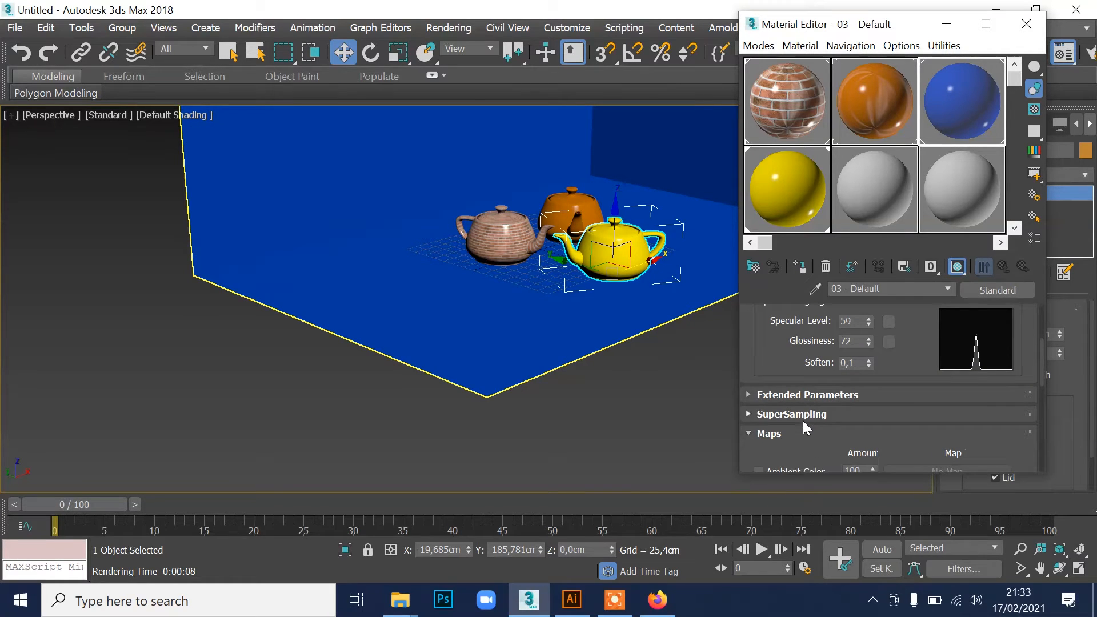
scroll(803, 422, "down", 3)
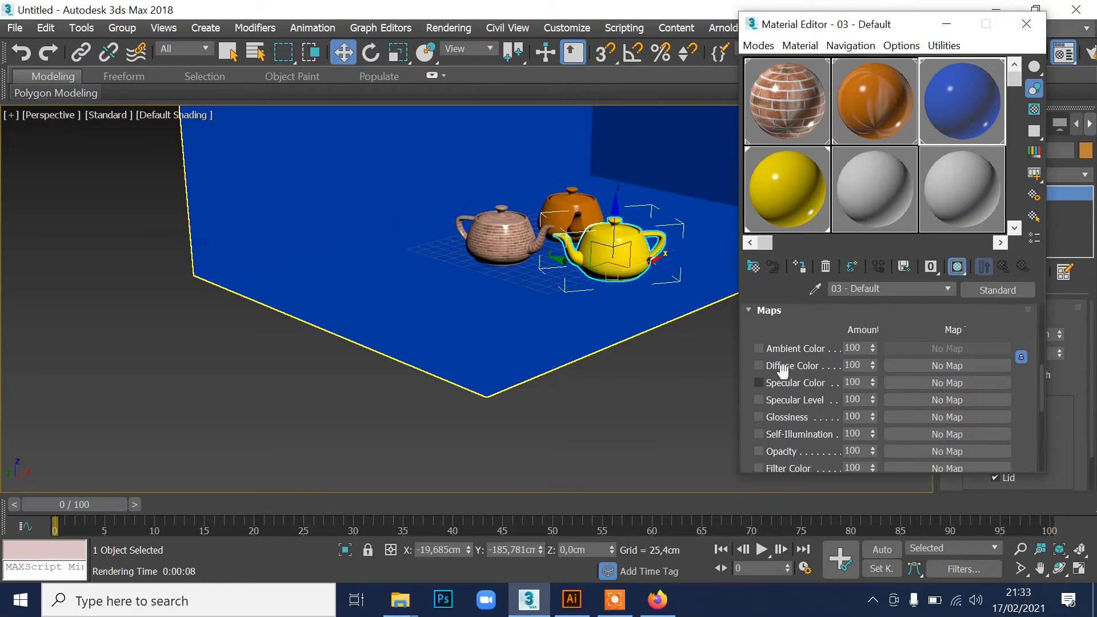
left_click(917, 365)
double_click(363, 106)
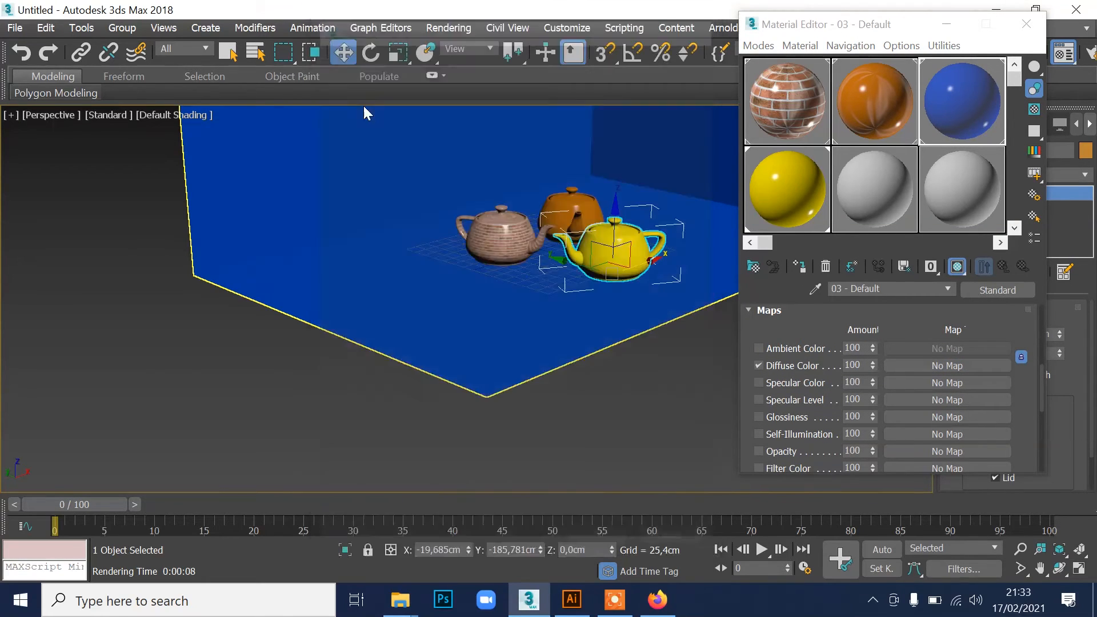
left_click_drag(581, 111, 599, 324)
left_click(464, 193)
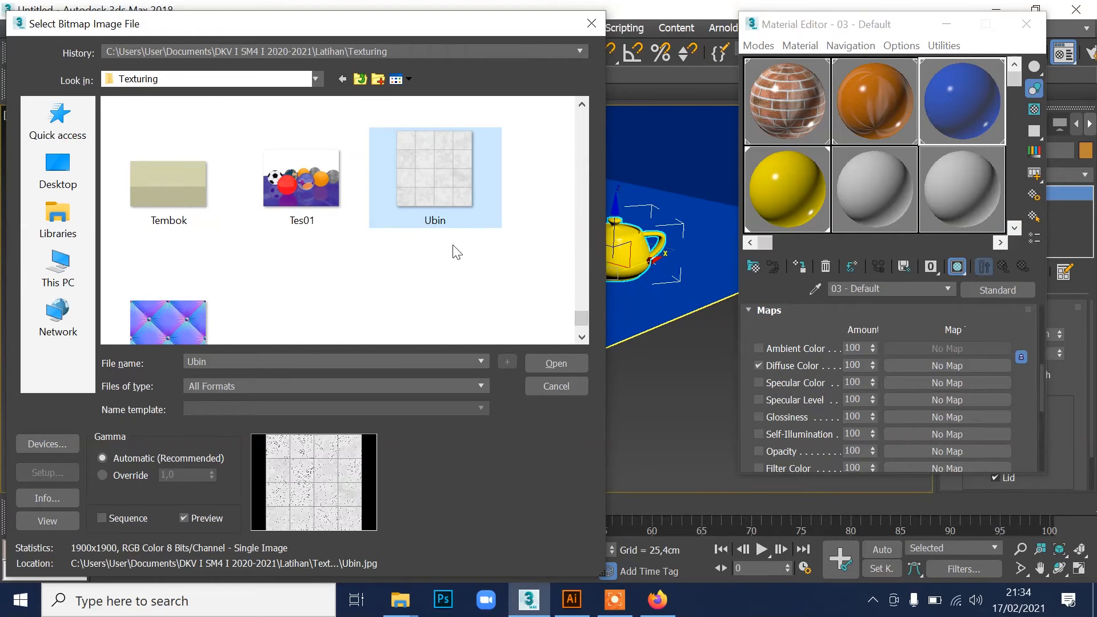
left_click(575, 363)
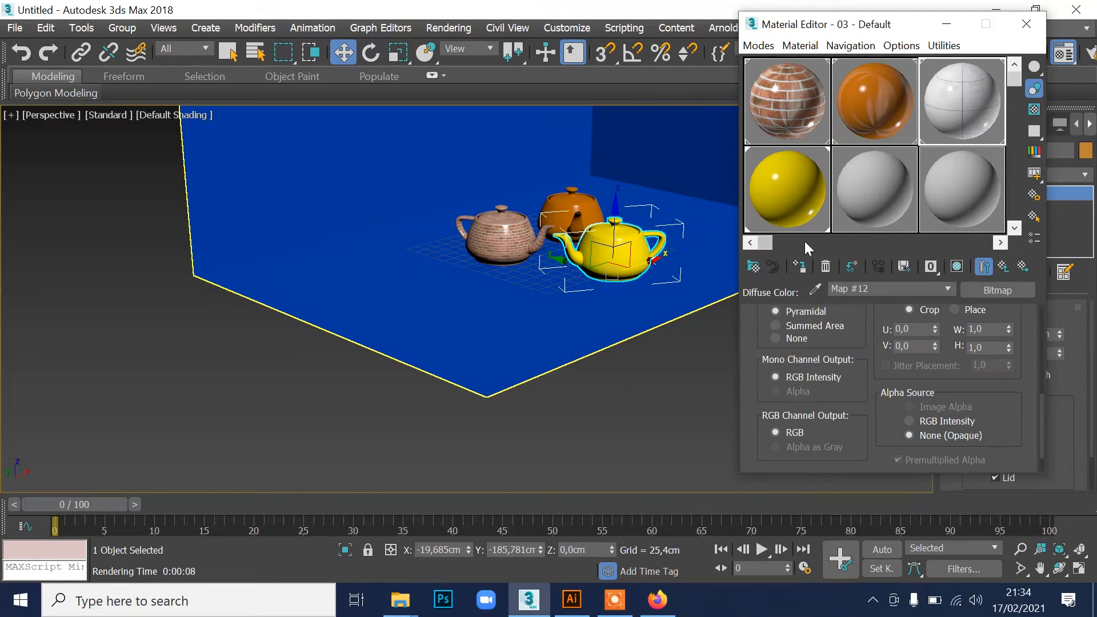
Step: Render the perspective view to check the tile texture on the room, and close the render window
scroll(660, 244, "up", 2)
middle_click_drag(660, 243, 574, 348)
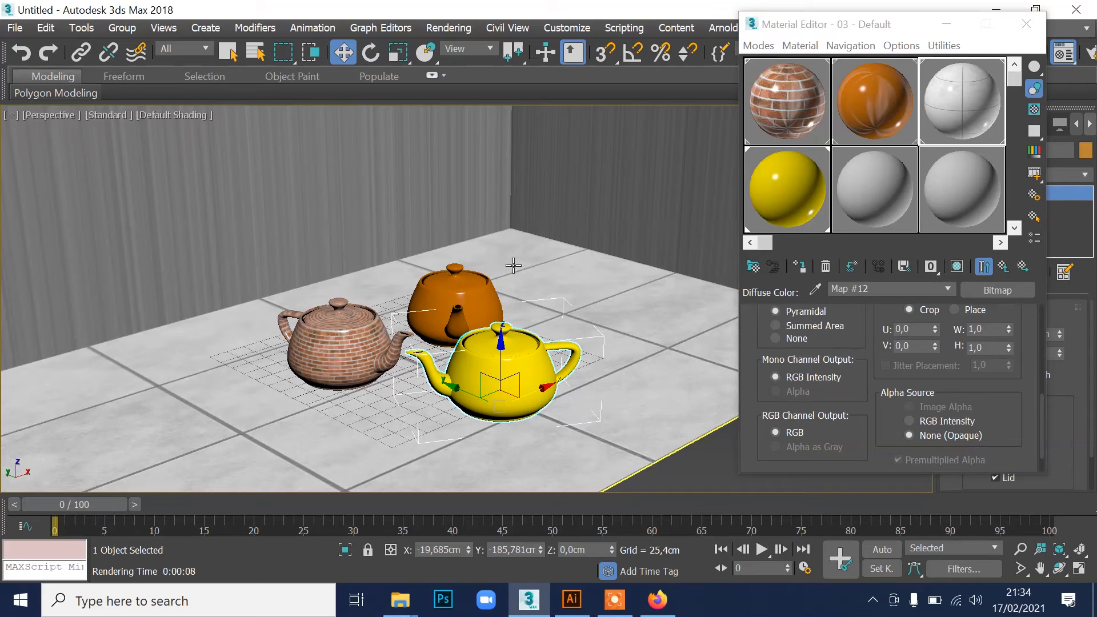
key("shift+q")
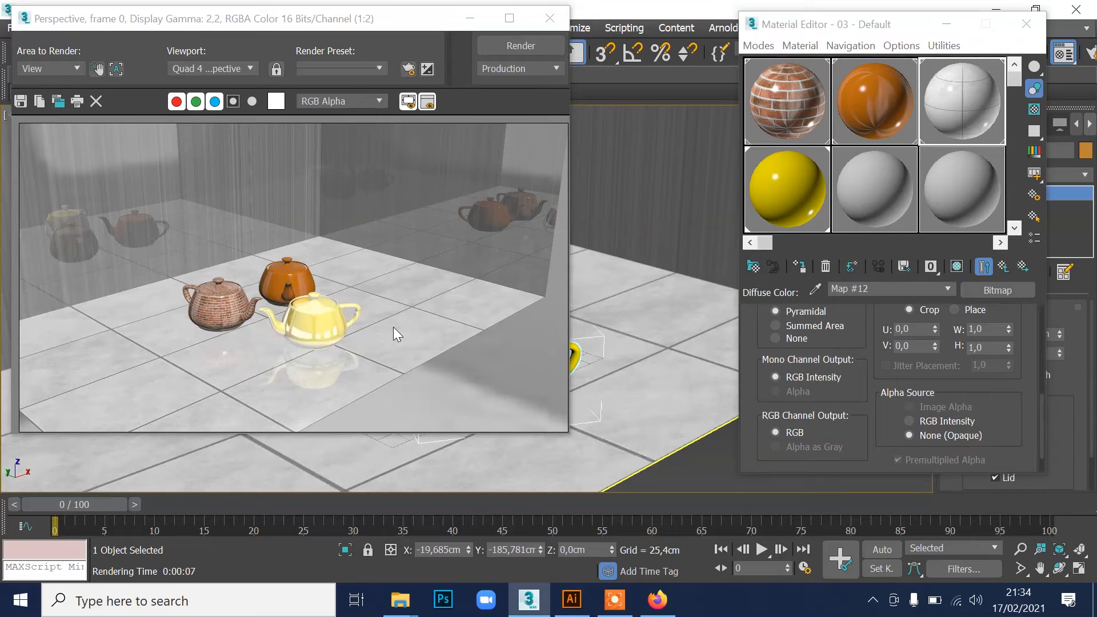
left_click(549, 18)
Step: Add a MapScaler (WSM) modifier to the room plane and set its scale to 477,52 cm
left_click_drag(855, 24, 604, 99)
left_click(911, 199)
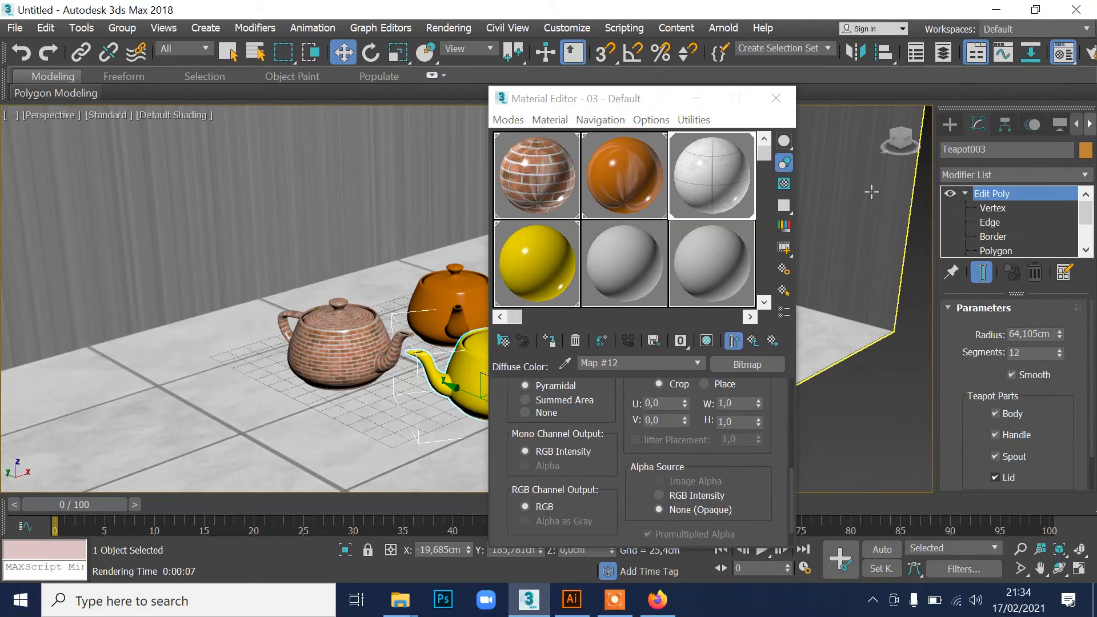
left_click(964, 193)
left_click(992, 171)
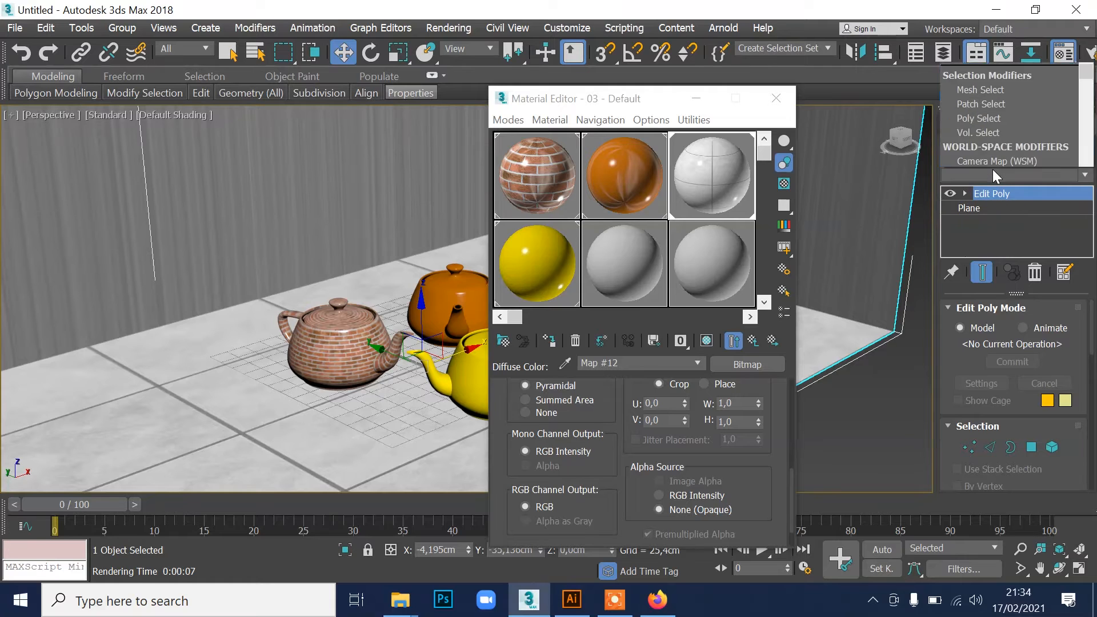
key("m")
key("m")
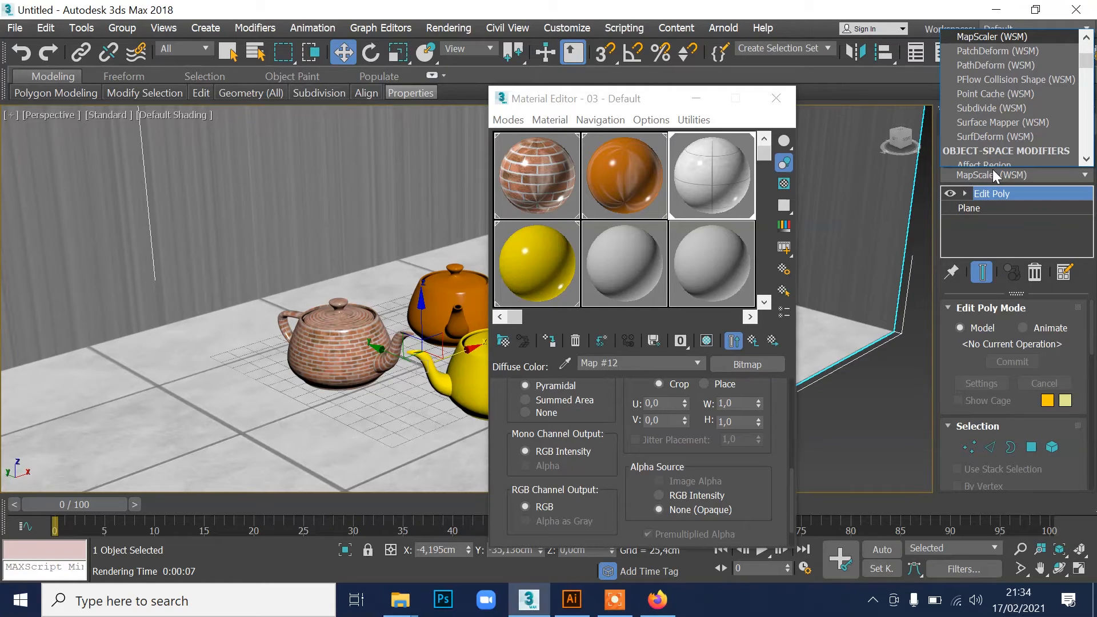
key("Return")
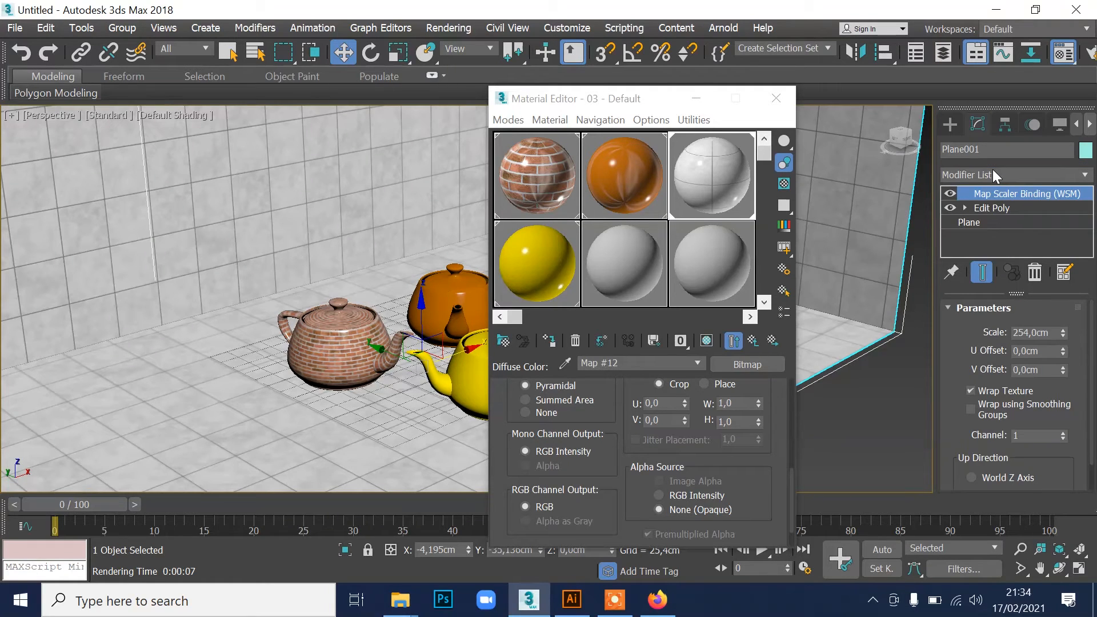
left_click_drag(1063, 334, 1067, 279)
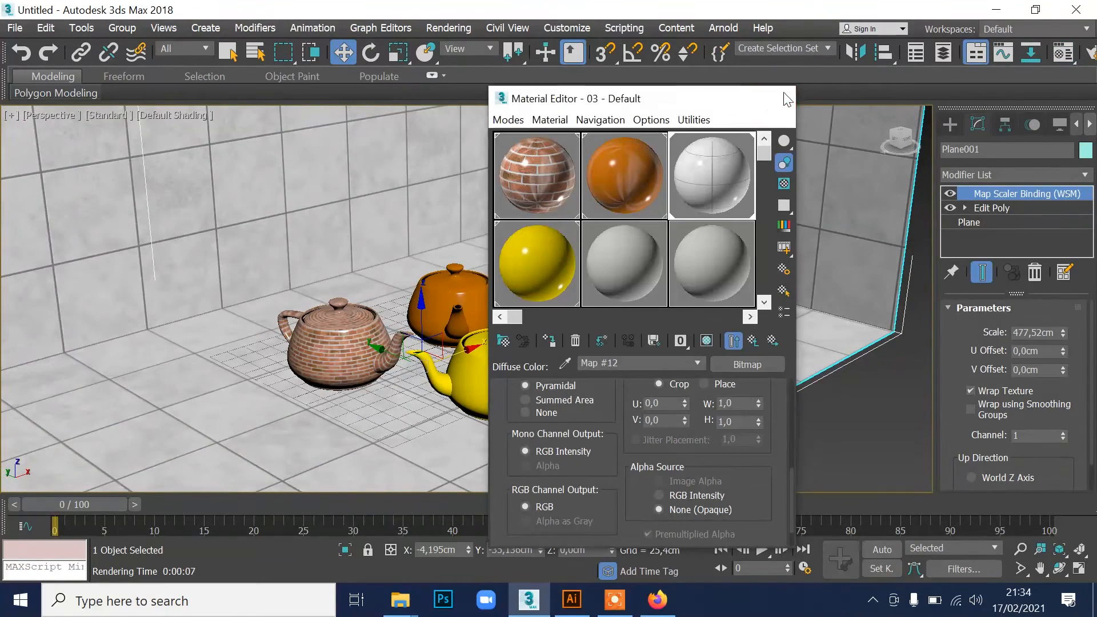
Step: Close the Material Editor and render a closer perspective view of the three teapots on the rescaled tiles
left_click(775, 99)
scroll(581, 257, "up", 3)
middle_click_drag(580, 257, 680, 165)
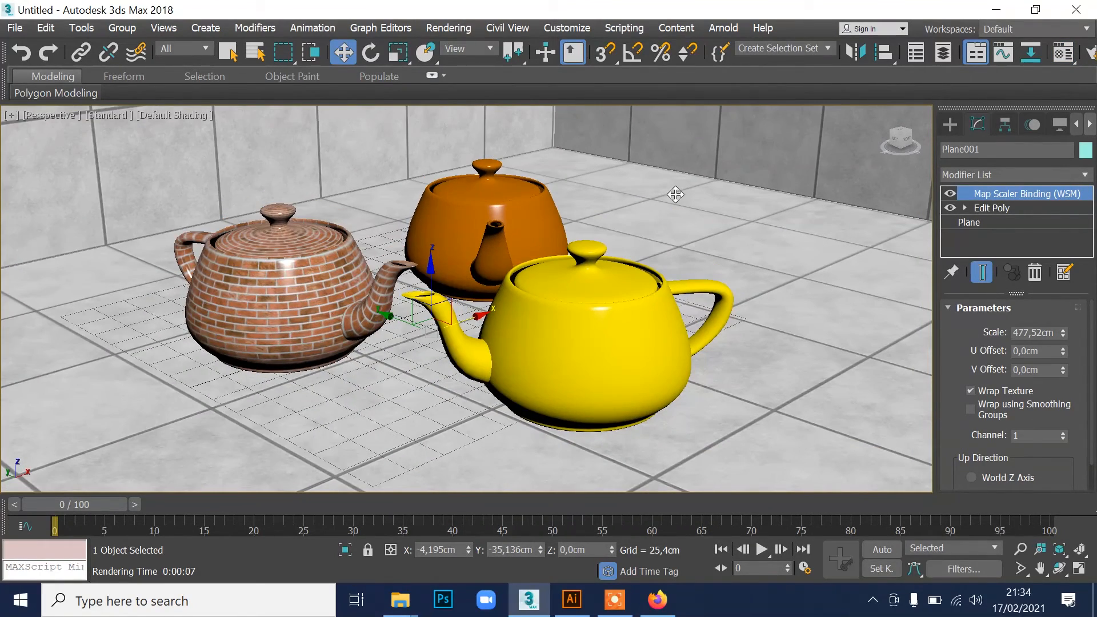
key("shift+q")
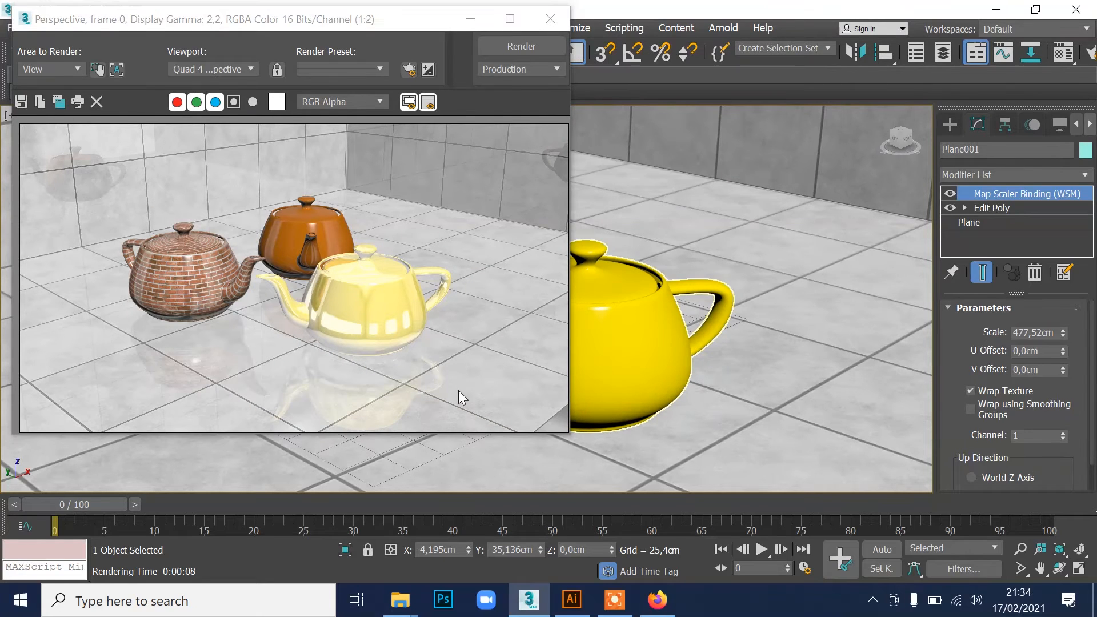
Step: Reopen the Material Editor, go up to the tile material's parent level and set its Diffuse Color map amount to 60
key("m")
left_click_drag(602, 104, 772, 66)
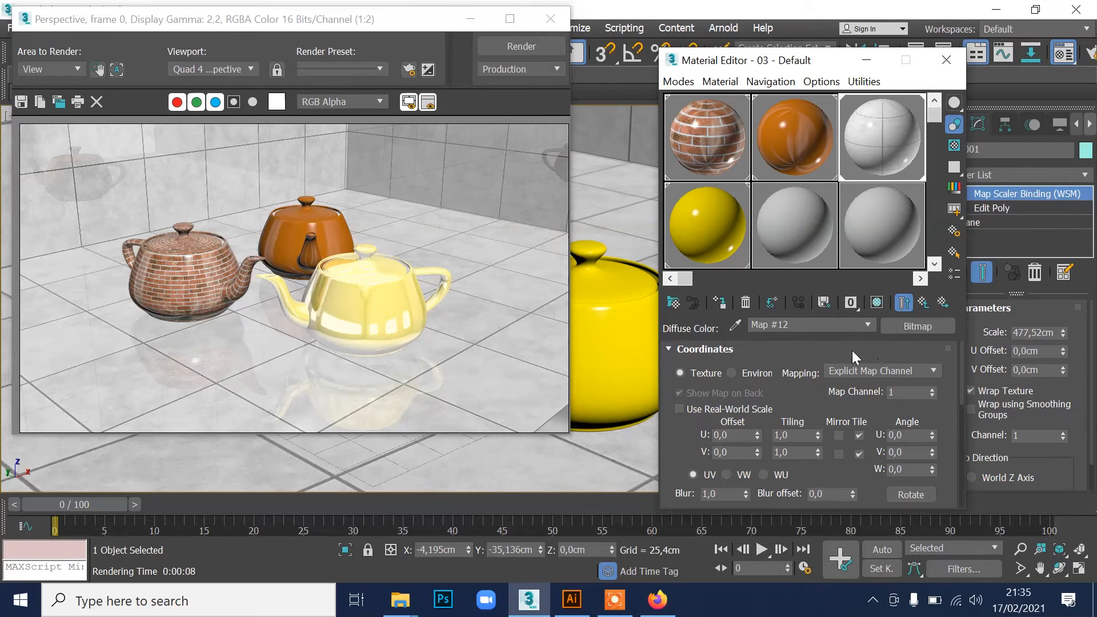
left_click(924, 303)
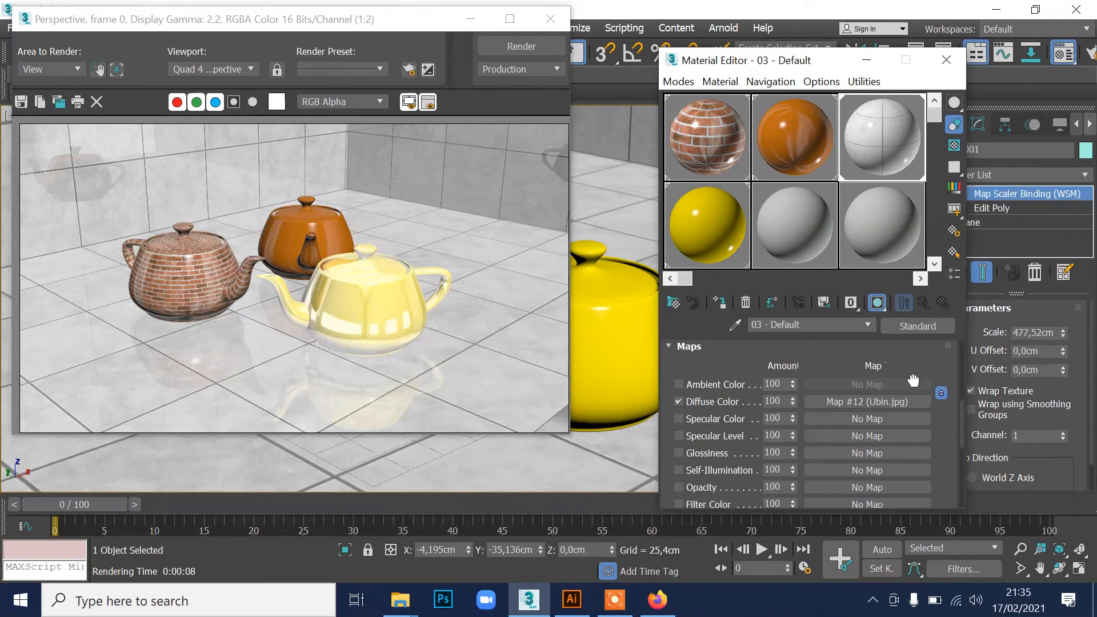
scroll(912, 380, "up", 5)
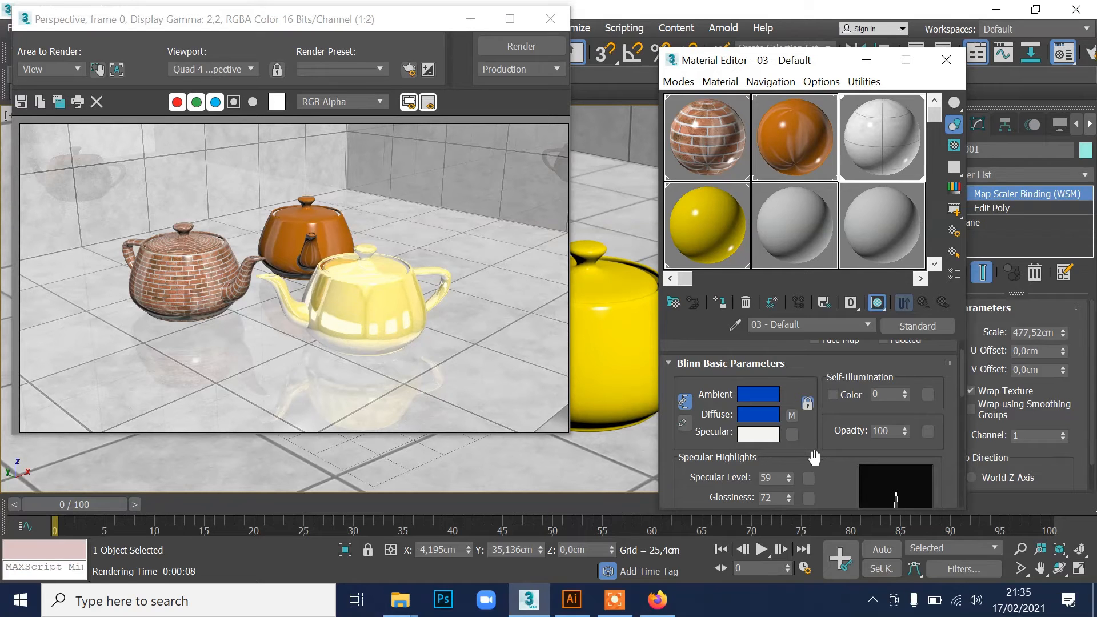
left_click_drag(817, 457, 799, 197)
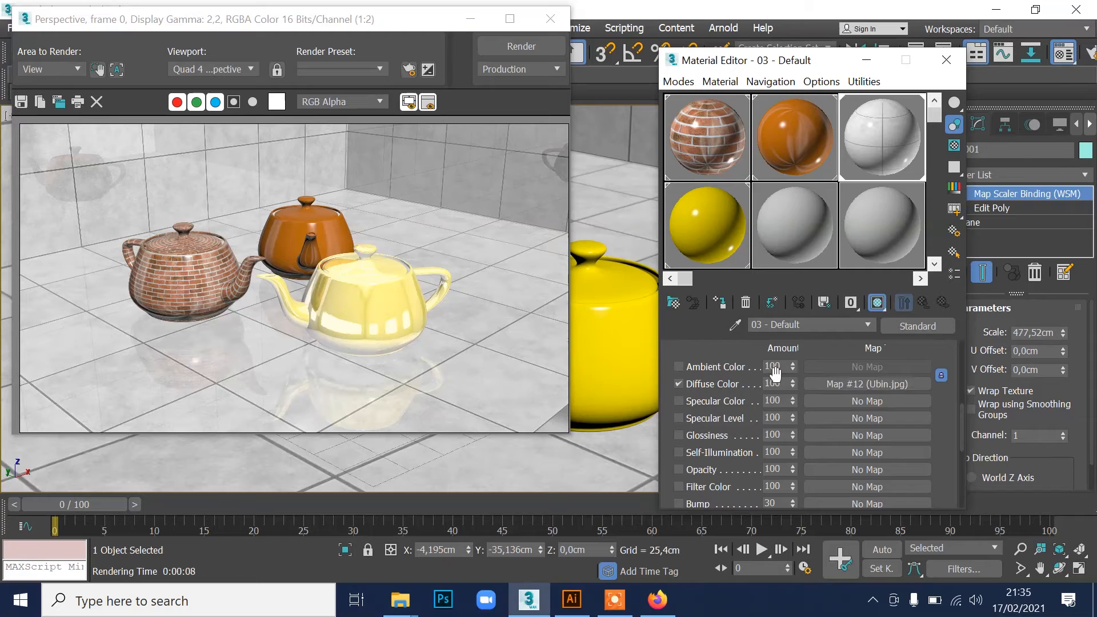
double_click(784, 383)
type("60")
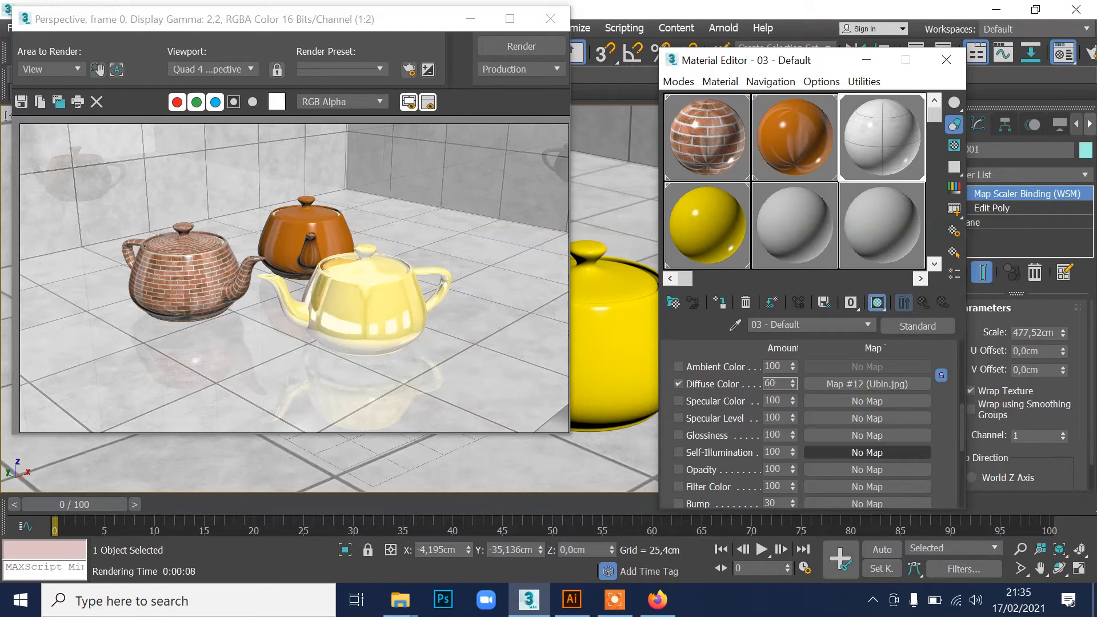
key("Return")
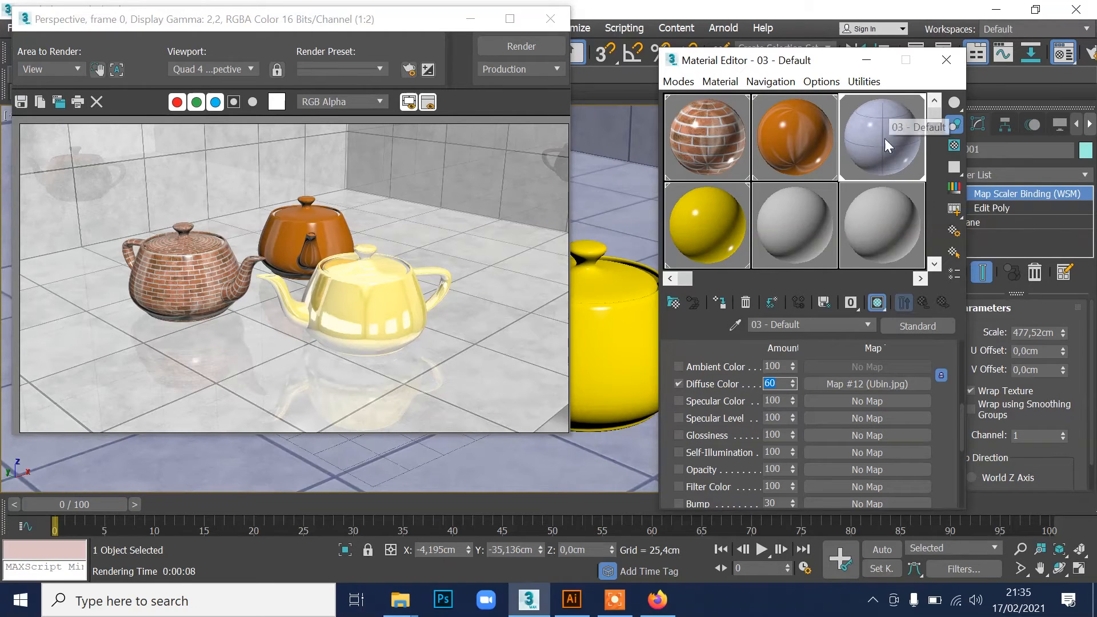
Step: Set the tile material's Diffuse Color map amount to 30 and render the view
type("30")
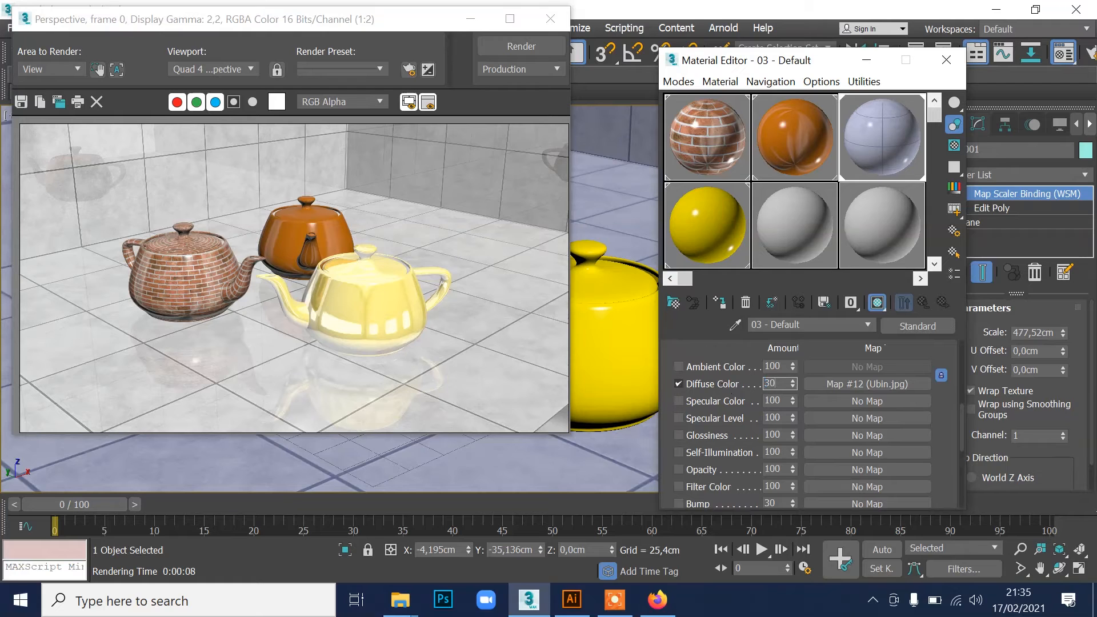
key("Return")
left_click(521, 46)
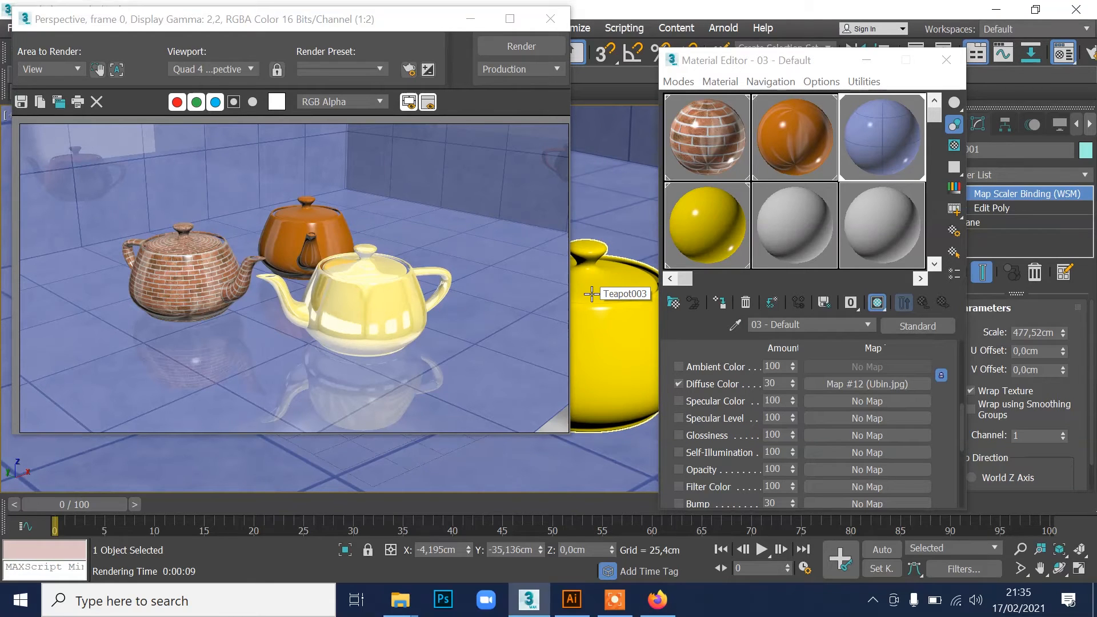
Step: Set the yellow teapot material's Reflection and Refraction map amounts to 100 and render the view
left_click(721, 238)
scroll(791, 390, "down", 5)
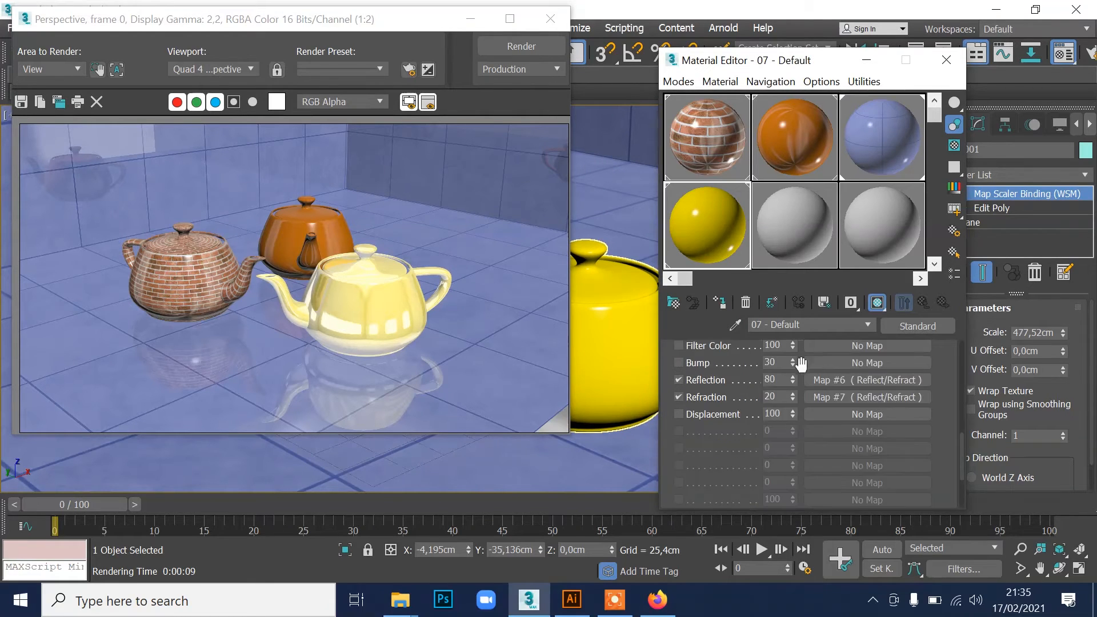
left_click_drag(791, 379, 795, 331)
left_click_drag(792, 396, 791, 333)
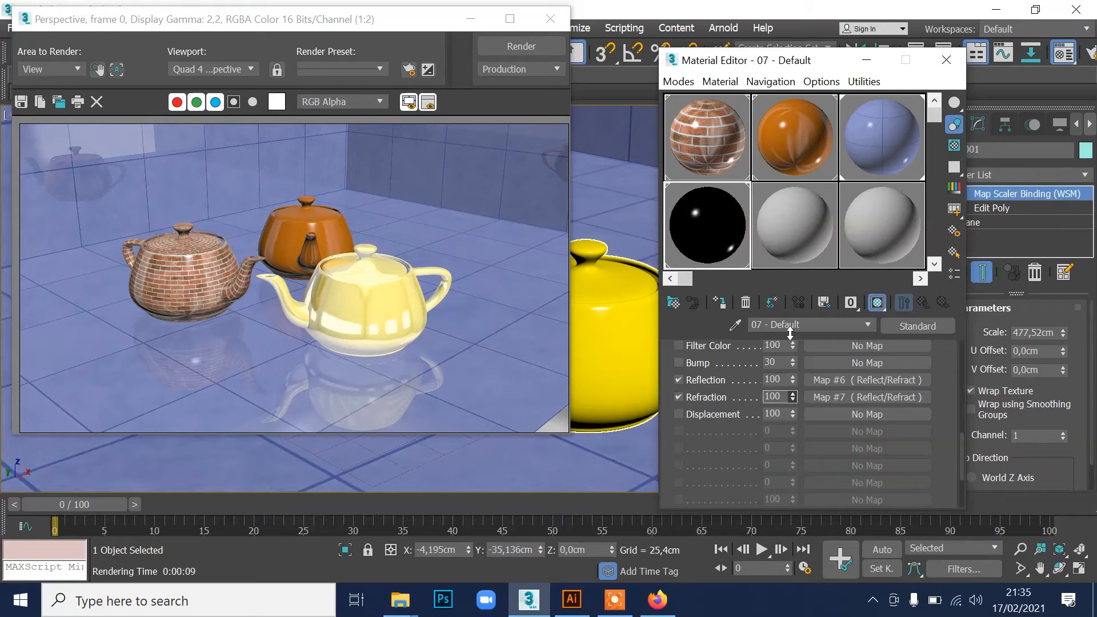
left_click(502, 45)
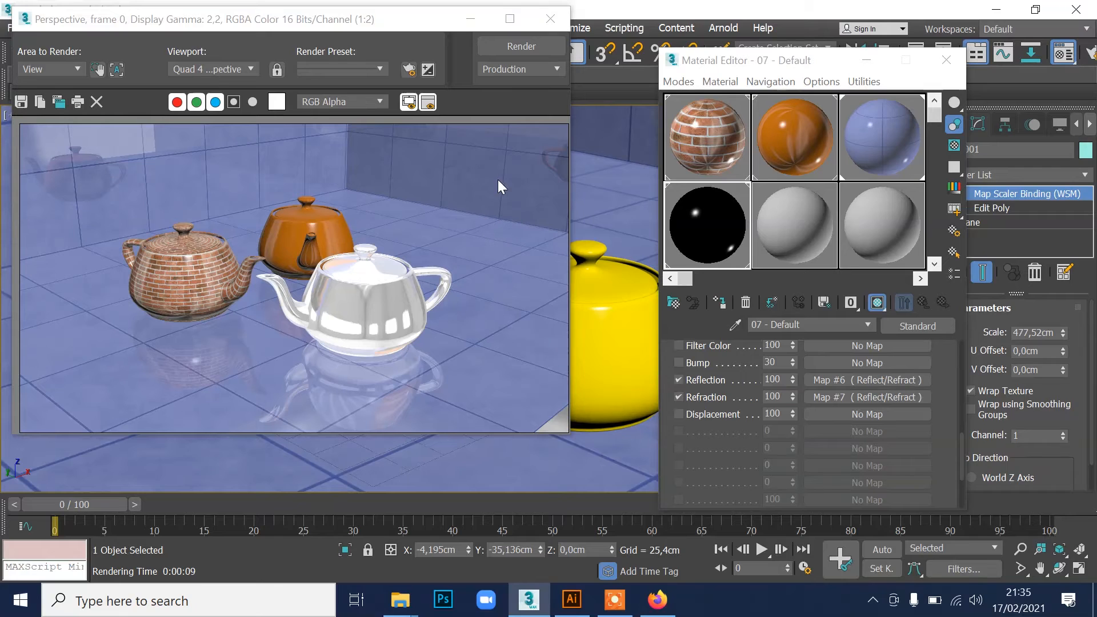
Step: Set the room material's Diffuse Color map amount to 10, render the view and close the render window
left_click(890, 143)
type("10")
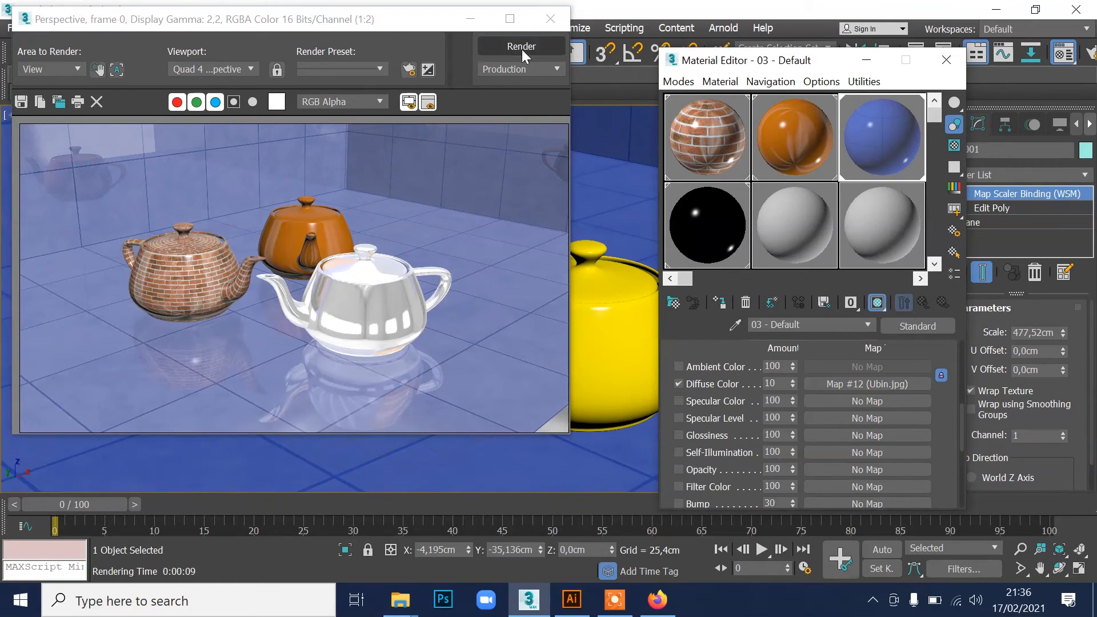
left_click(521, 46)
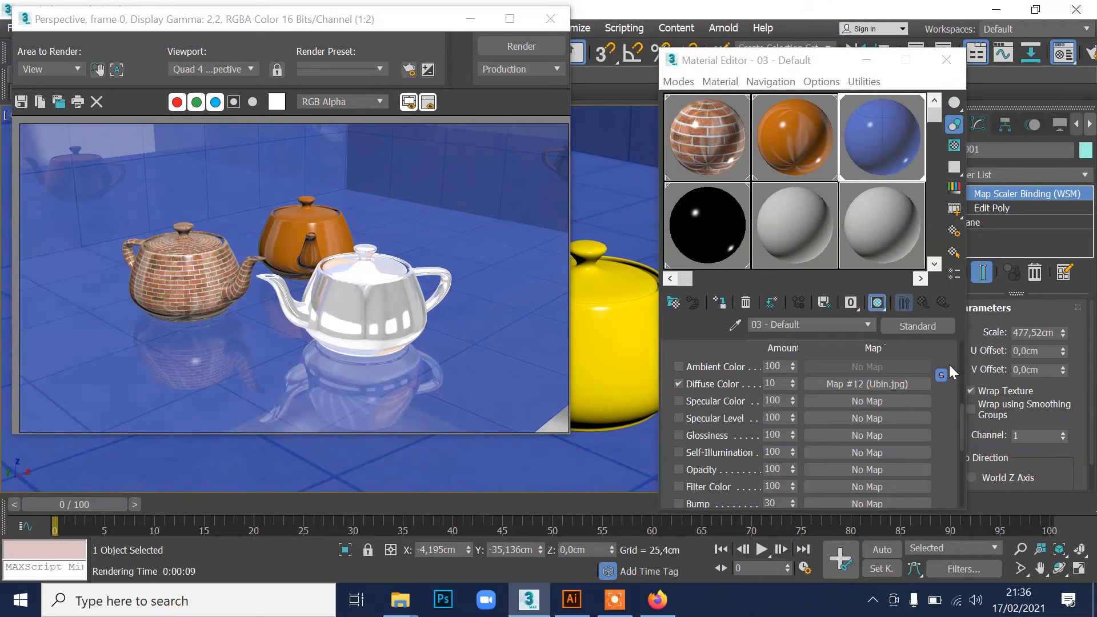
left_click(550, 18)
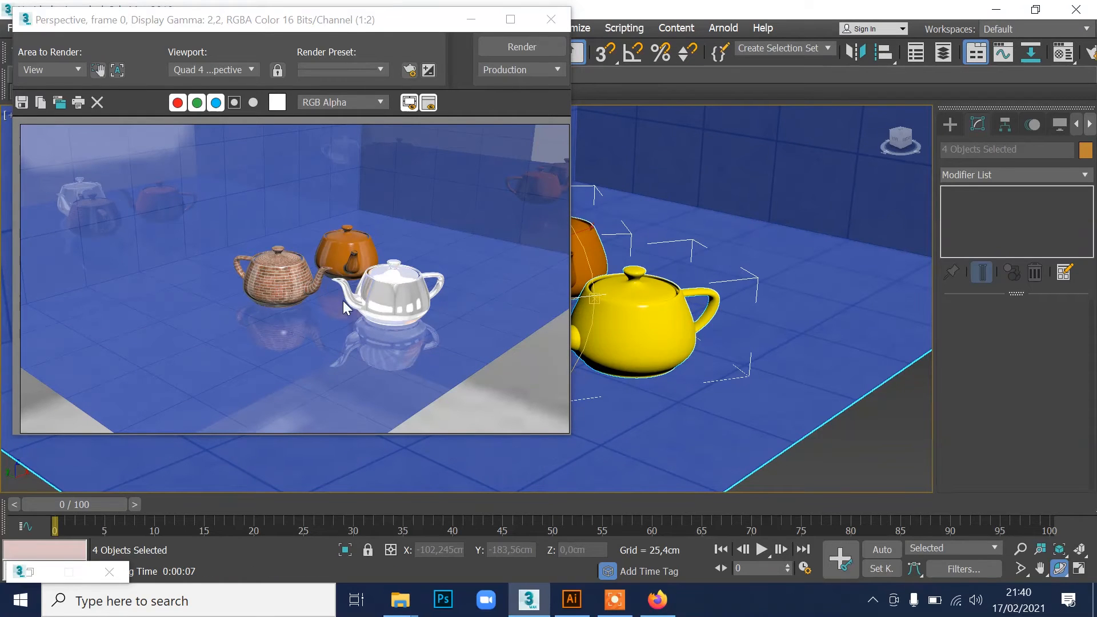
Step: Close the remaining render window and view the whole room with the teapots from outside in perspective
left_click(550, 20)
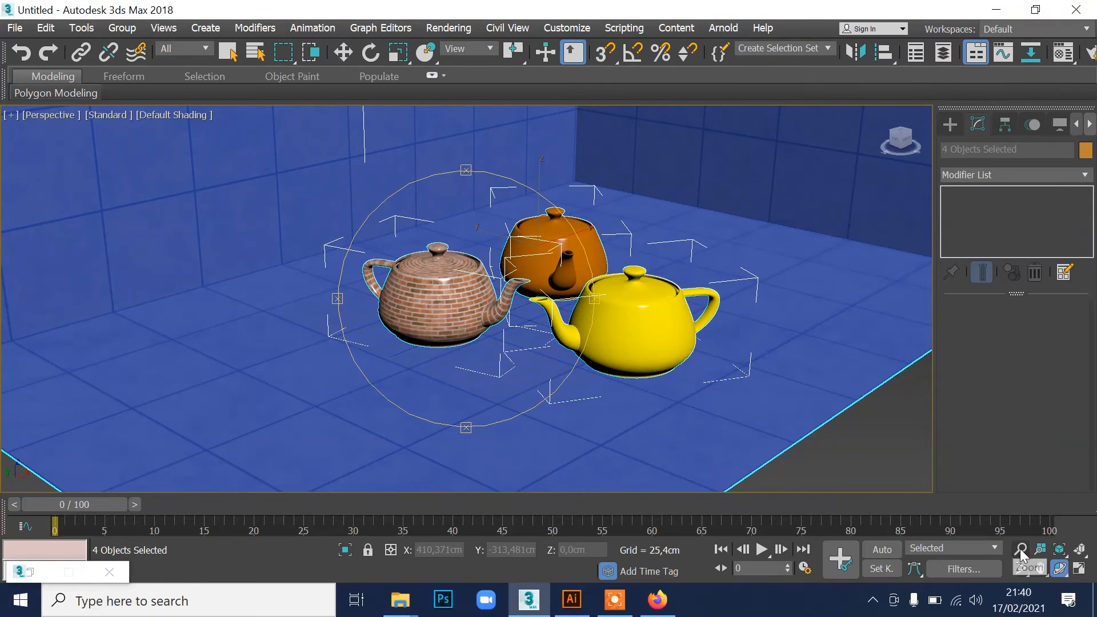
left_click(1021, 551)
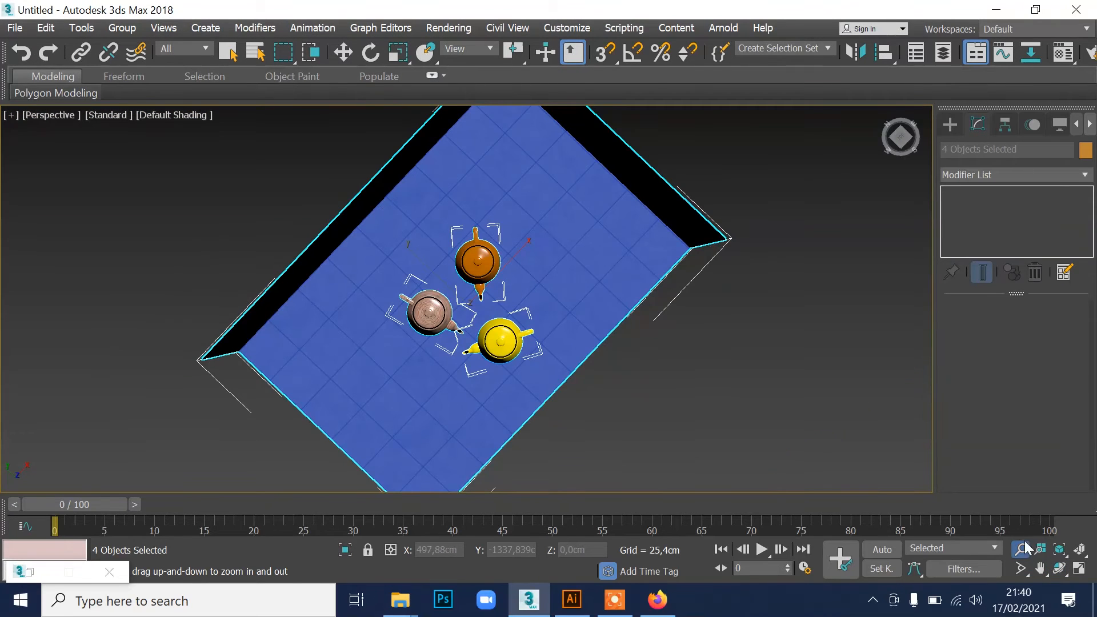
left_click(1059, 568)
left_click_drag(501, 295, 502, 216)
scroll(514, 246, "down", 3)
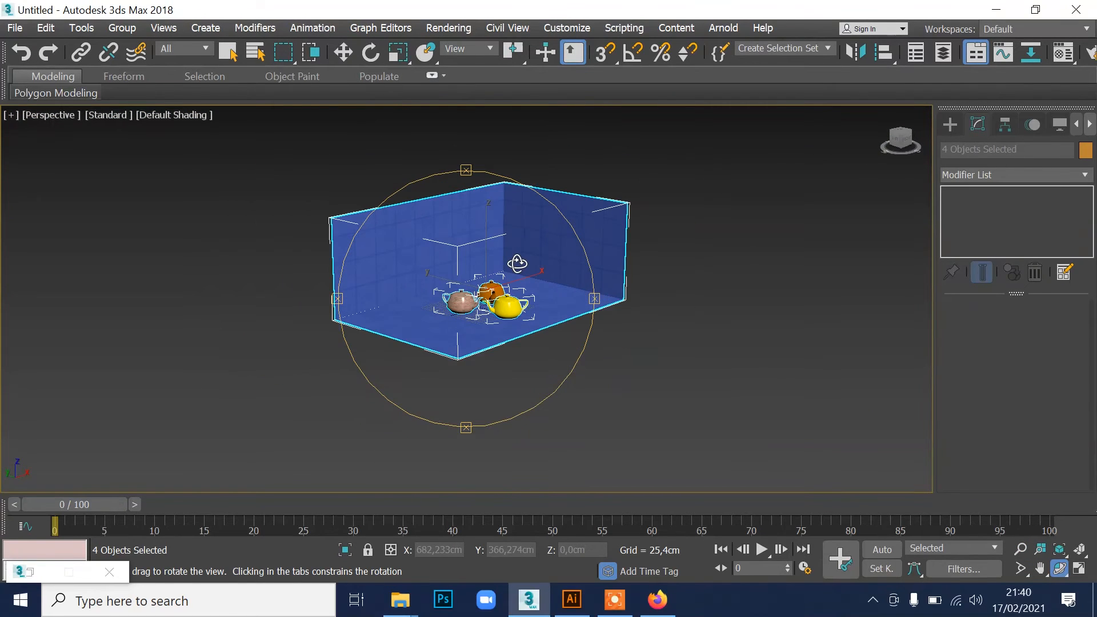
middle_click_drag(502, 269, 446, 287)
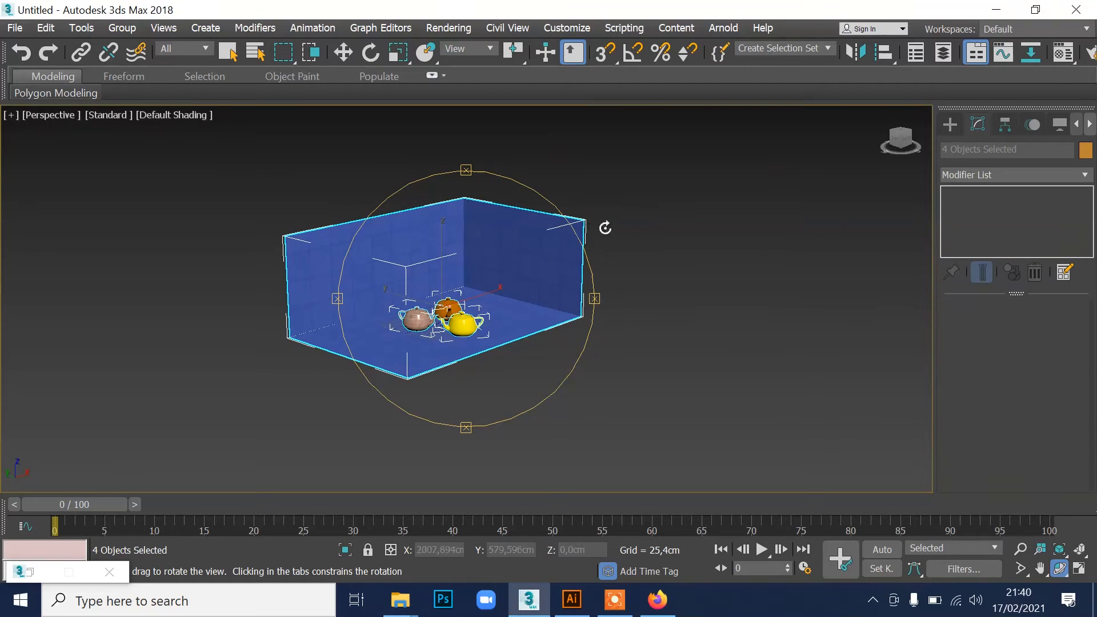
Step: Render the whole room in perspective and a close-up of the three teapots, closing each render window
key("shift+q")
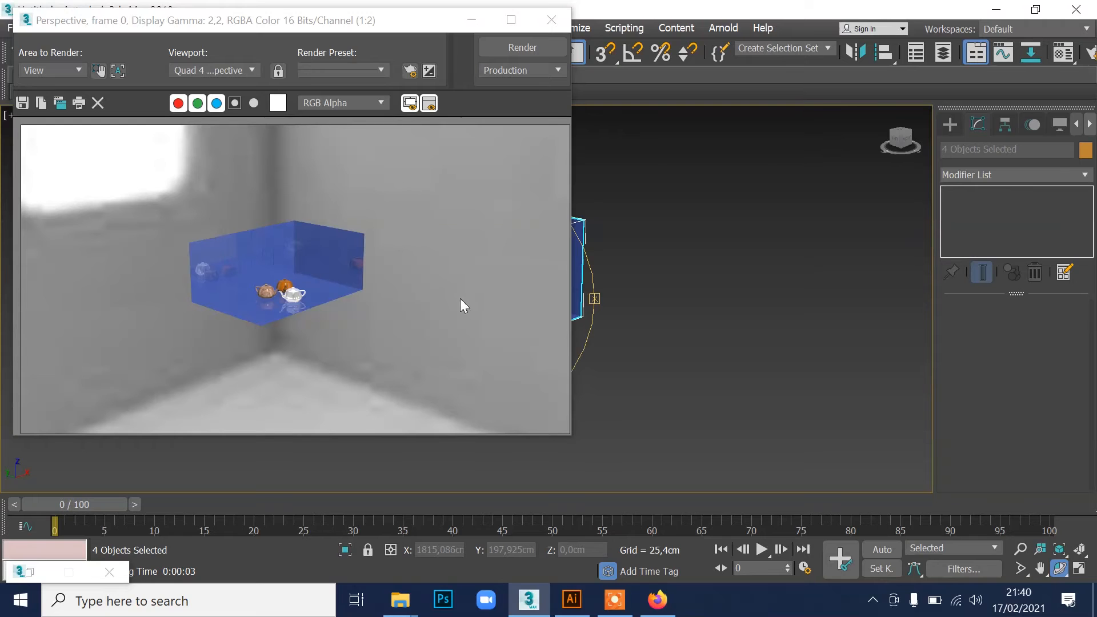
left_click(551, 20)
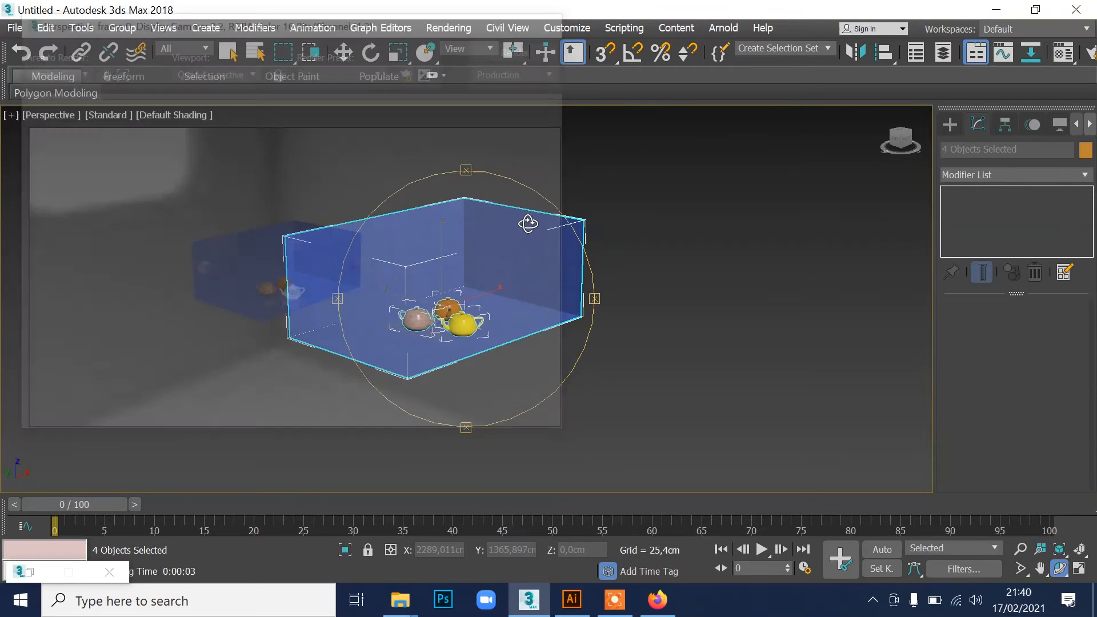
scroll(473, 283, "up", 8)
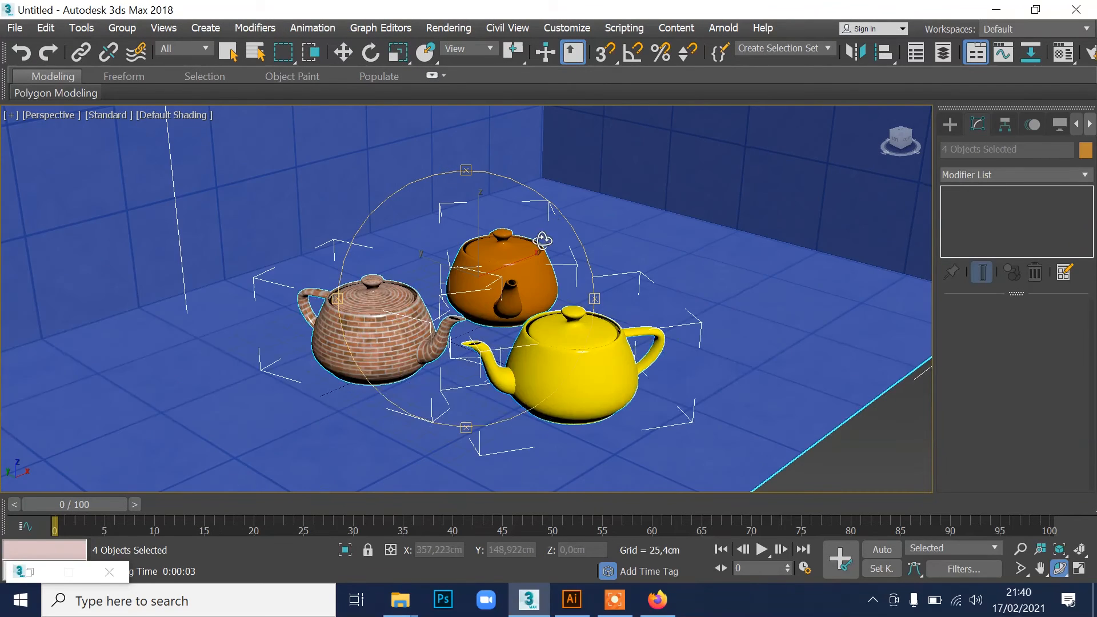
key("shift+q")
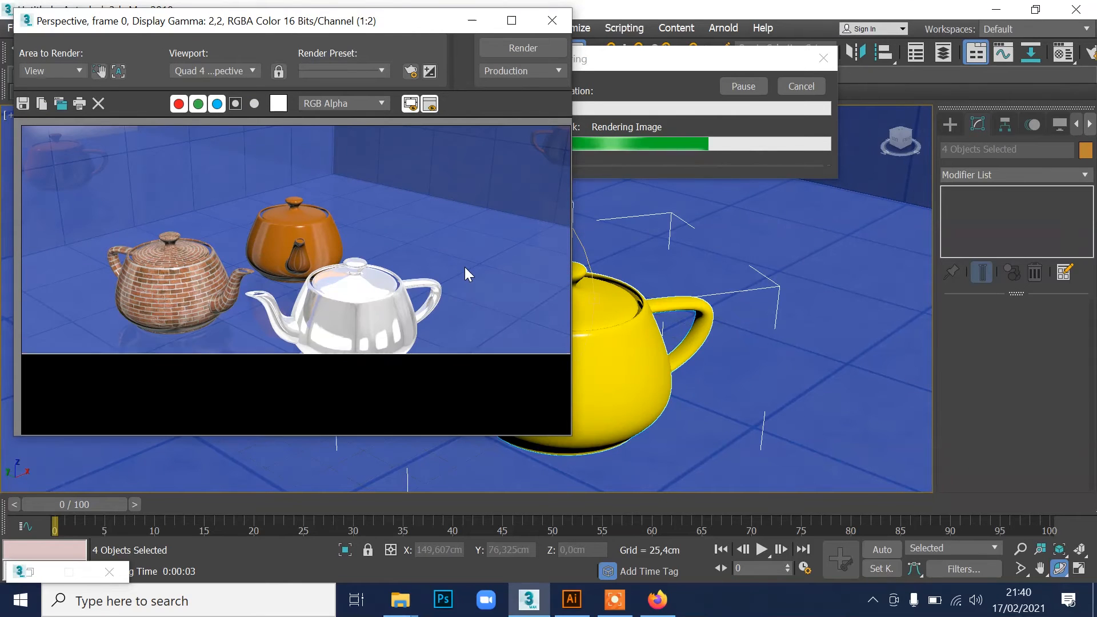
left_click(551, 21)
scroll(543, 173, "down", 10)
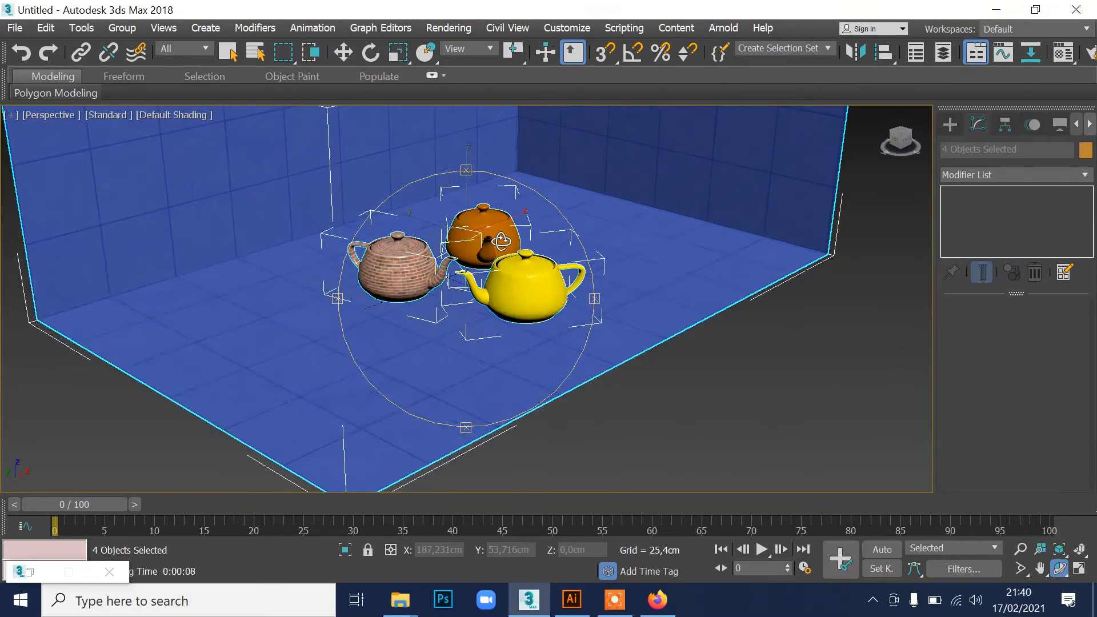
Step: Hide the selected room and the three teapots
left_click_drag(542, 174, 543, 235)
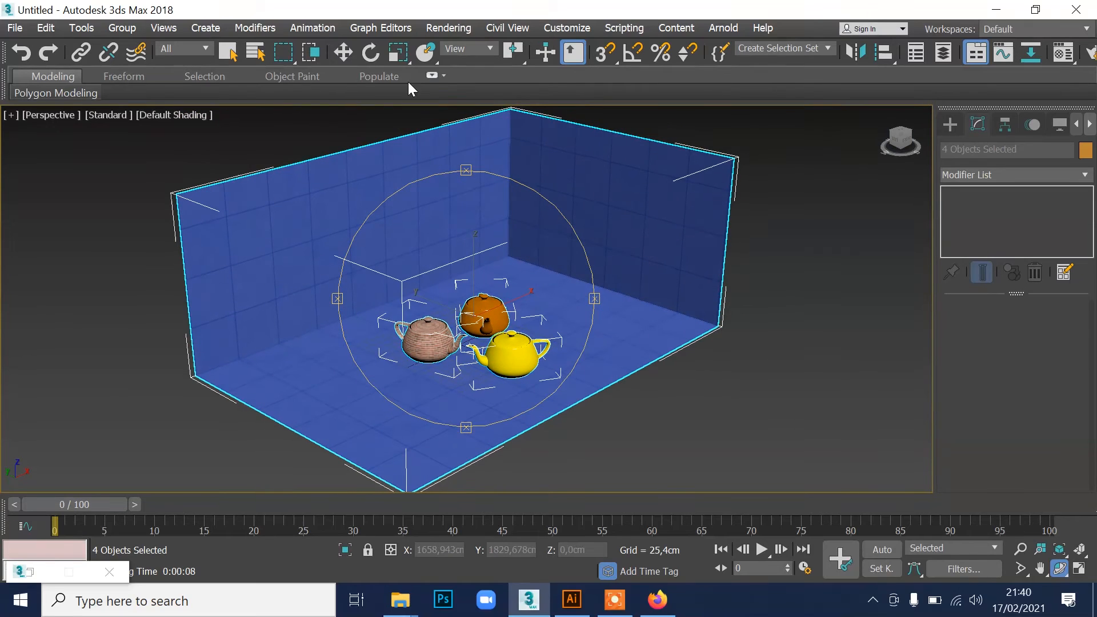
left_click(345, 52)
left_click_drag(328, 115, 652, 441)
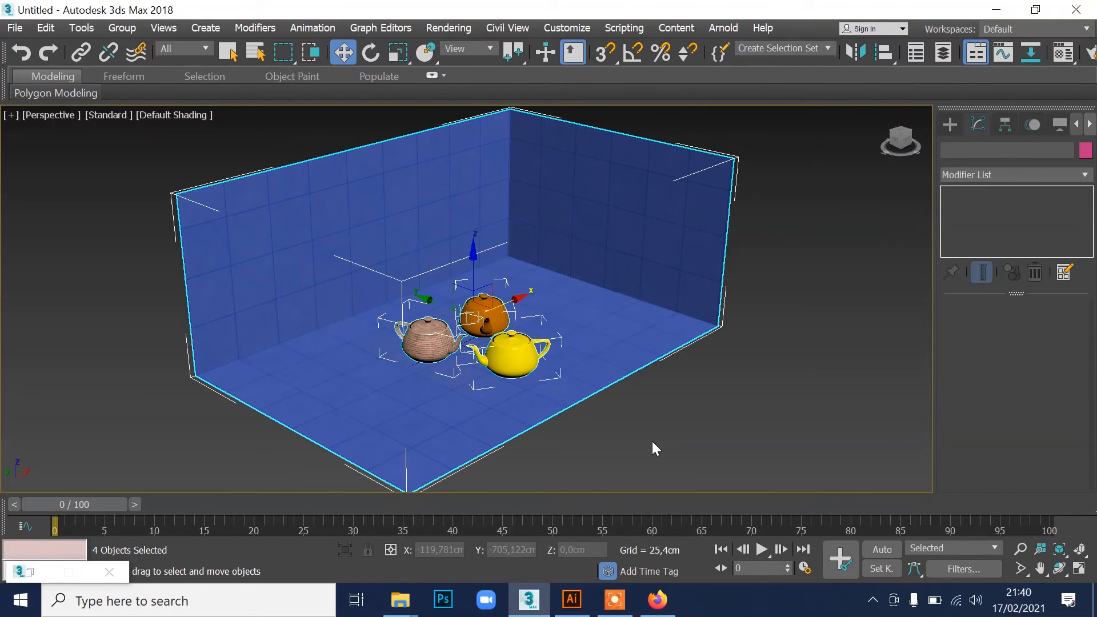
right_click(543, 367)
left_click(614, 256)
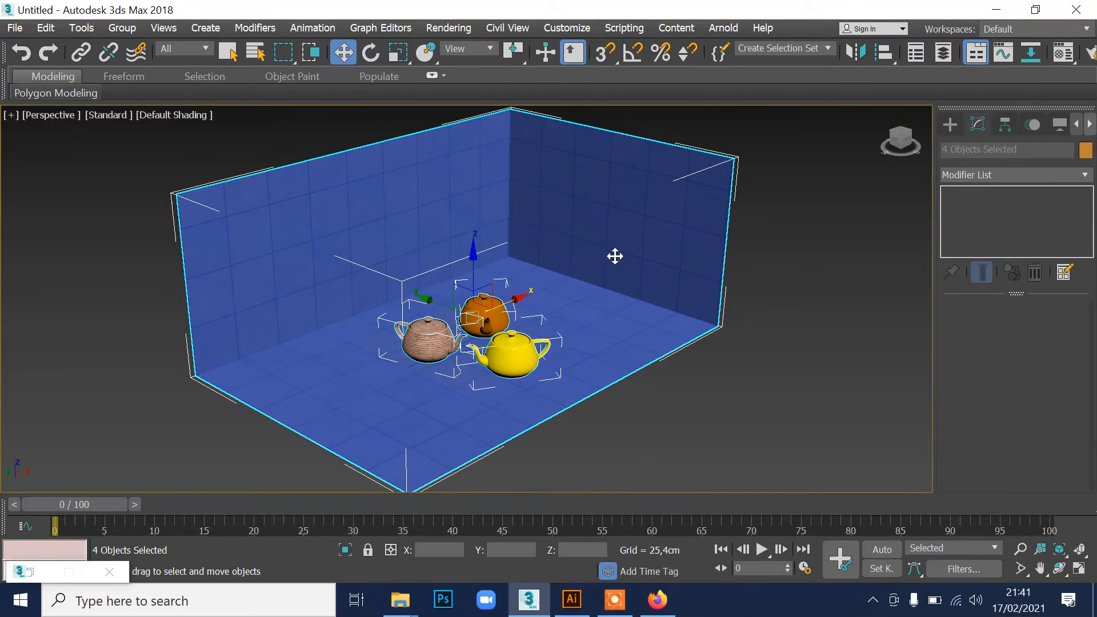
right_click(614, 255)
left_click(666, 189)
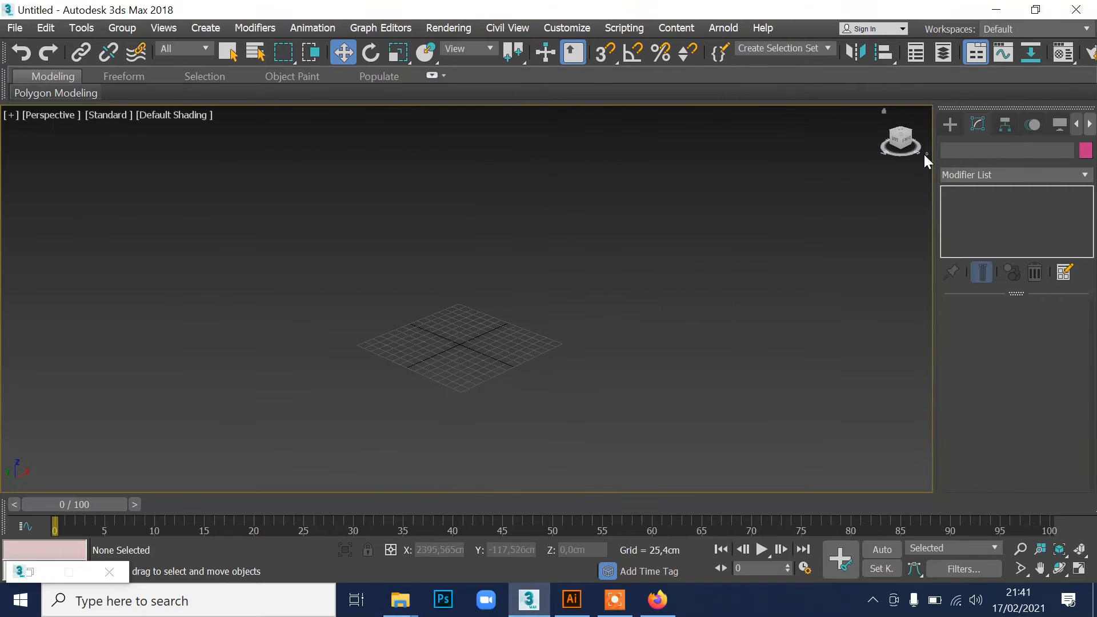
Step: Create a sphere at the grid centre, clone it along the X axis, and position the original at about X -304 cm
left_click(949, 124)
left_click(979, 246)
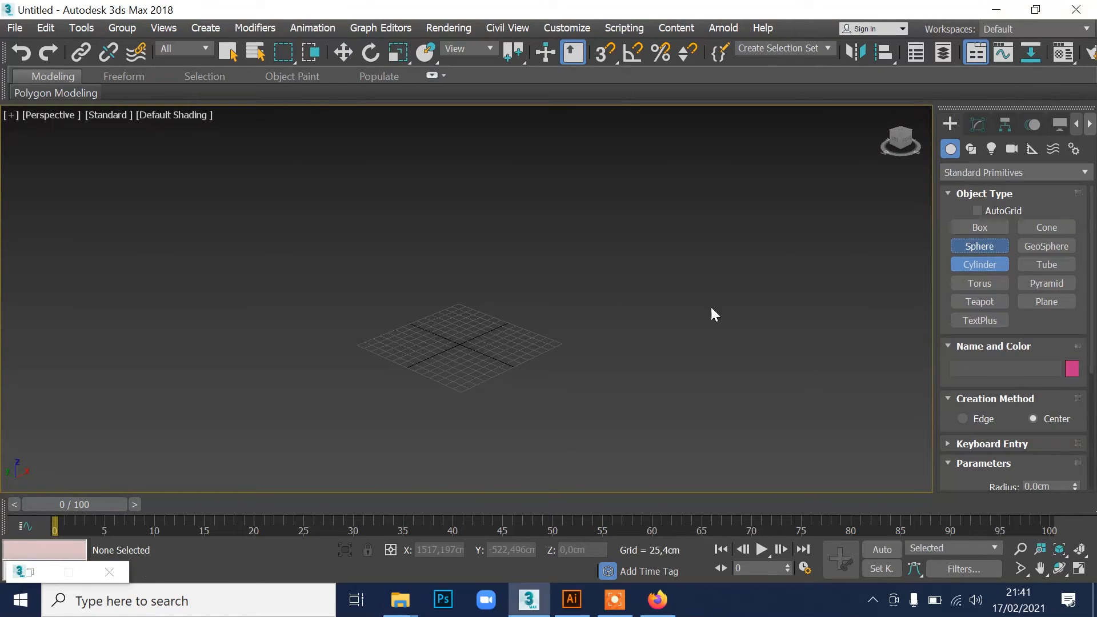
left_click_drag(460, 343, 482, 377)
left_click(342, 52)
mouse_move(503, 328)
left_mouse_down()
mouse_move(345, 390)
mouse_move(551, 333)
left_mouse_up()
left_click(547, 374)
left_click(328, 419)
left_click_drag(353, 396, 422, 377)
Step: Assign the brick material to the front sphere and the orange material to the other sphere, and close the Material Editor
key("m")
left_click_drag(721, 122, 425, 378)
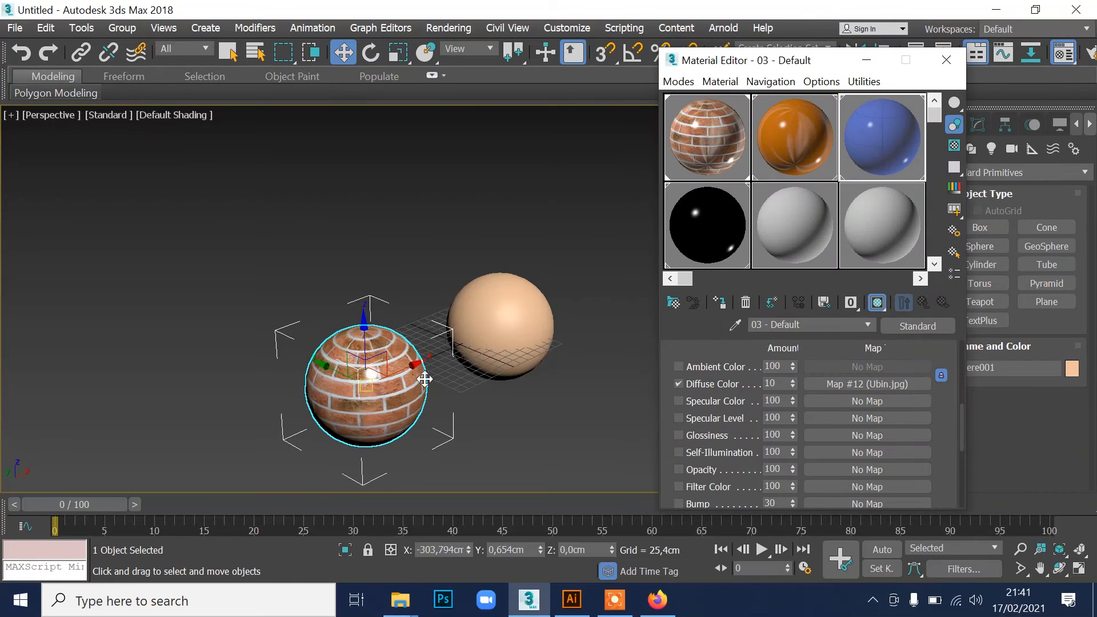
left_click(498, 322)
scroll(608, 314, "up", 3)
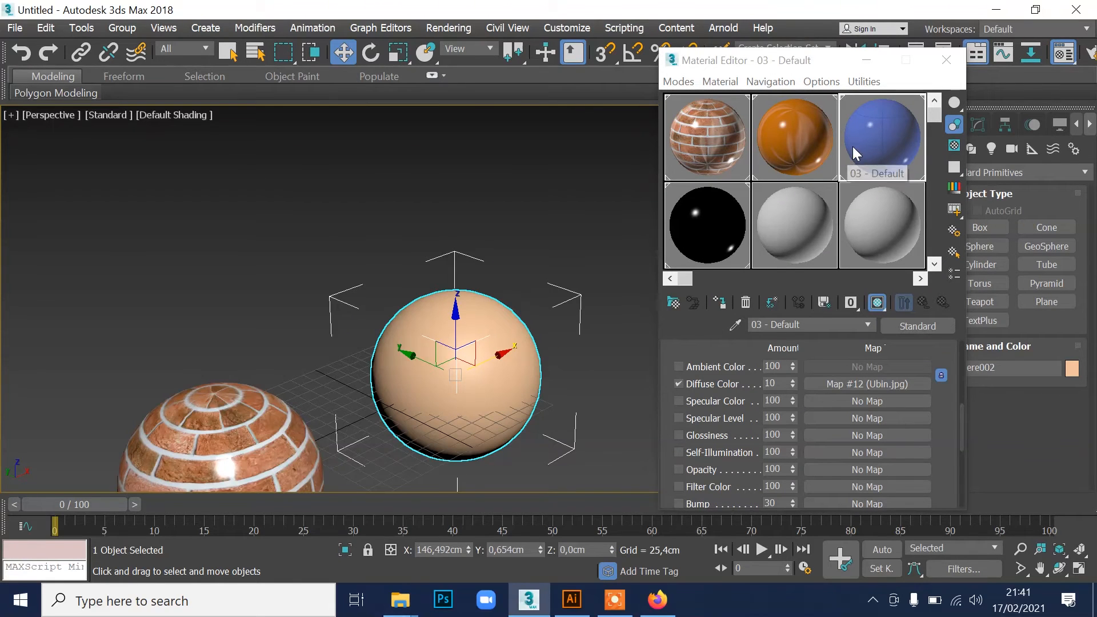
left_click_drag(787, 140, 463, 378)
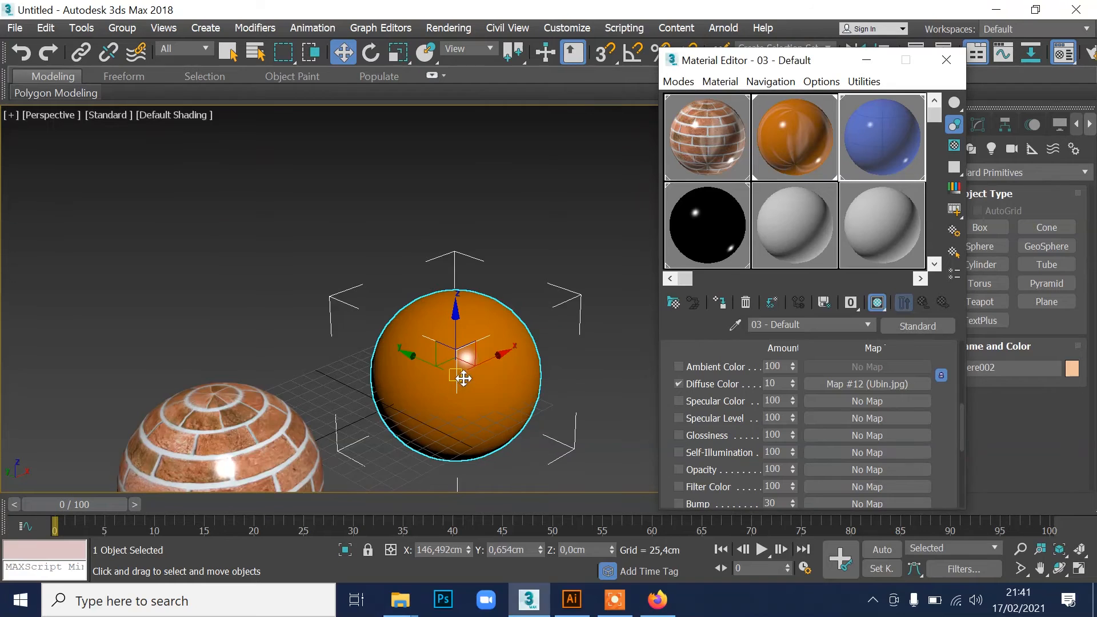
left_click(560, 224)
middle_click_drag(572, 301, 608, 206)
left_click(943, 61)
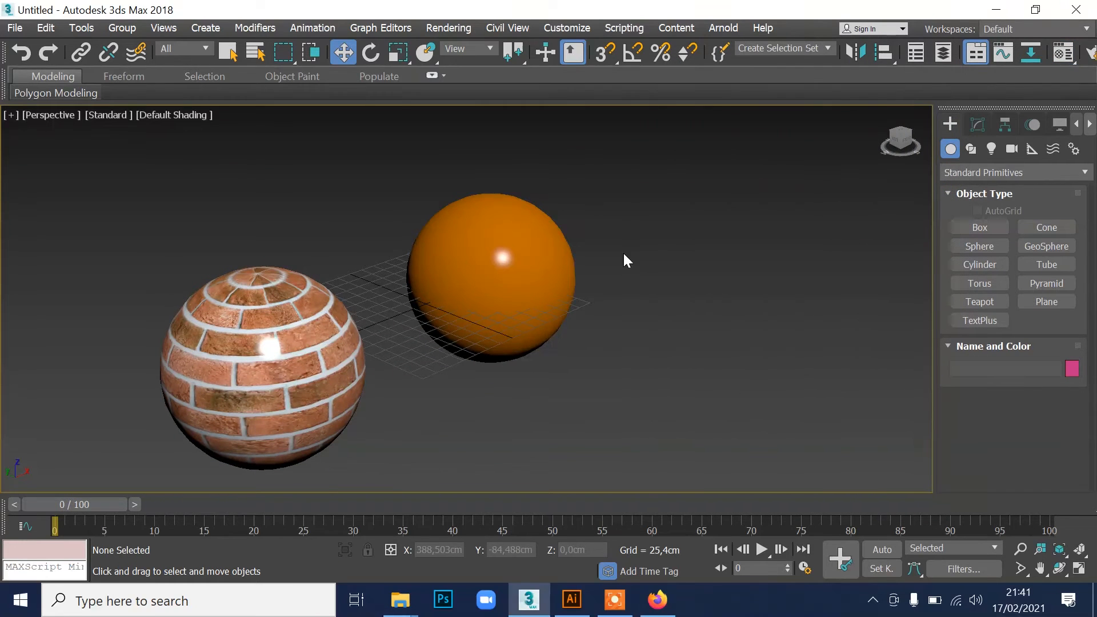
Step: Rotate the brick sphere about its Z axis to about -38 degrees and return to the Move tool
left_click(248, 349)
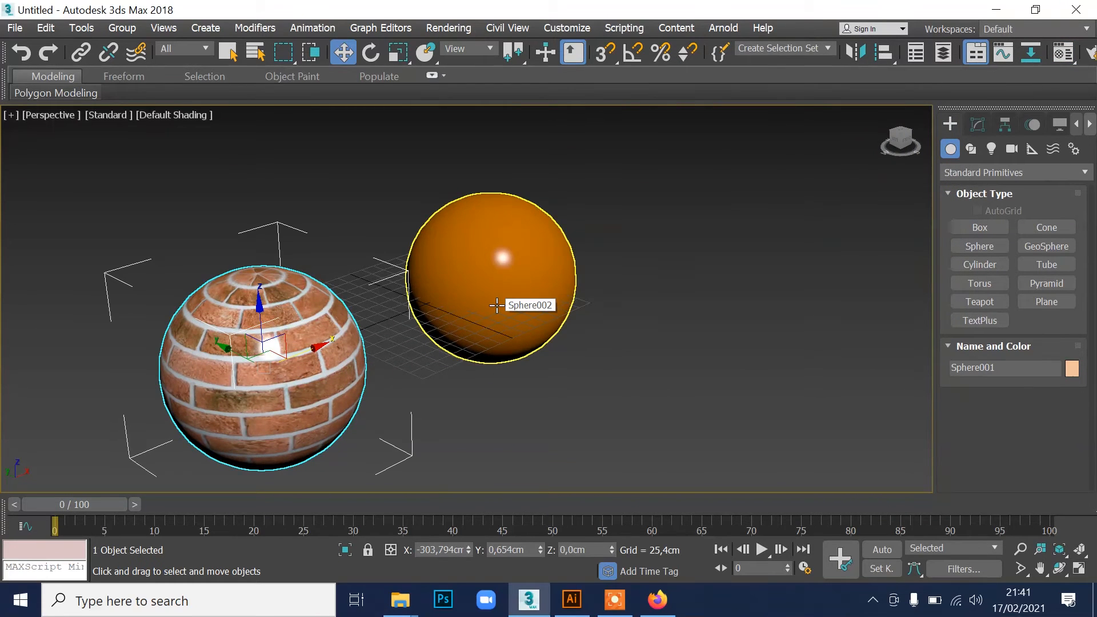
left_click(371, 52)
left_click_drag(261, 395, 219, 358)
left_click_drag(237, 406, 274, 394)
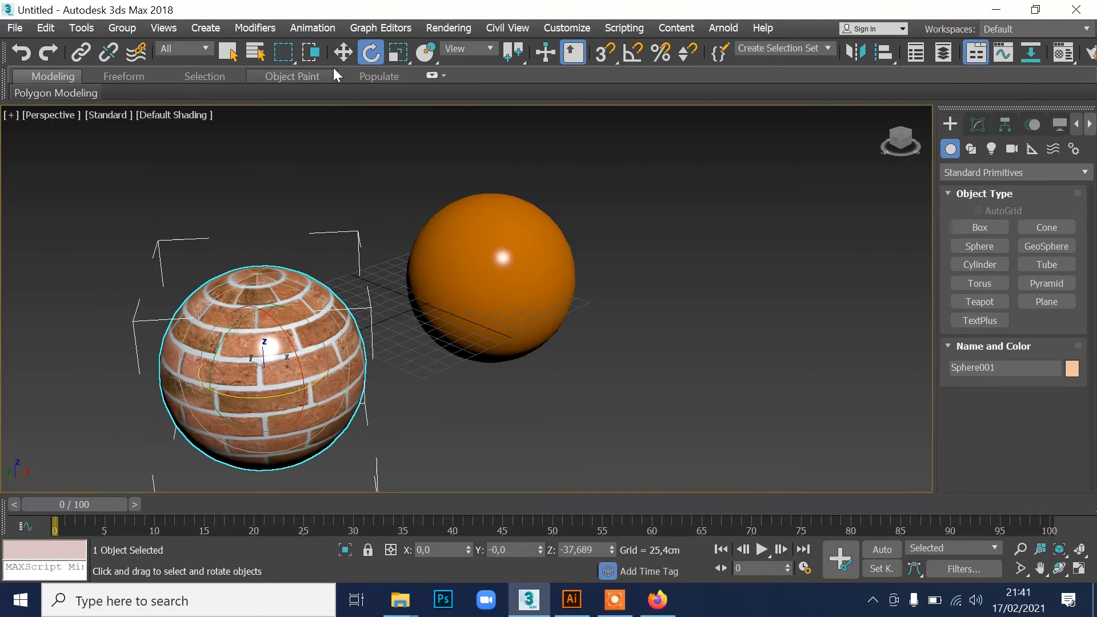
left_click(343, 52)
Step: Render a close view of the orange sphere and close the render window
left_click(599, 200)
scroll(564, 216, "up", 3)
middle_click_drag(618, 217, 659, 262)
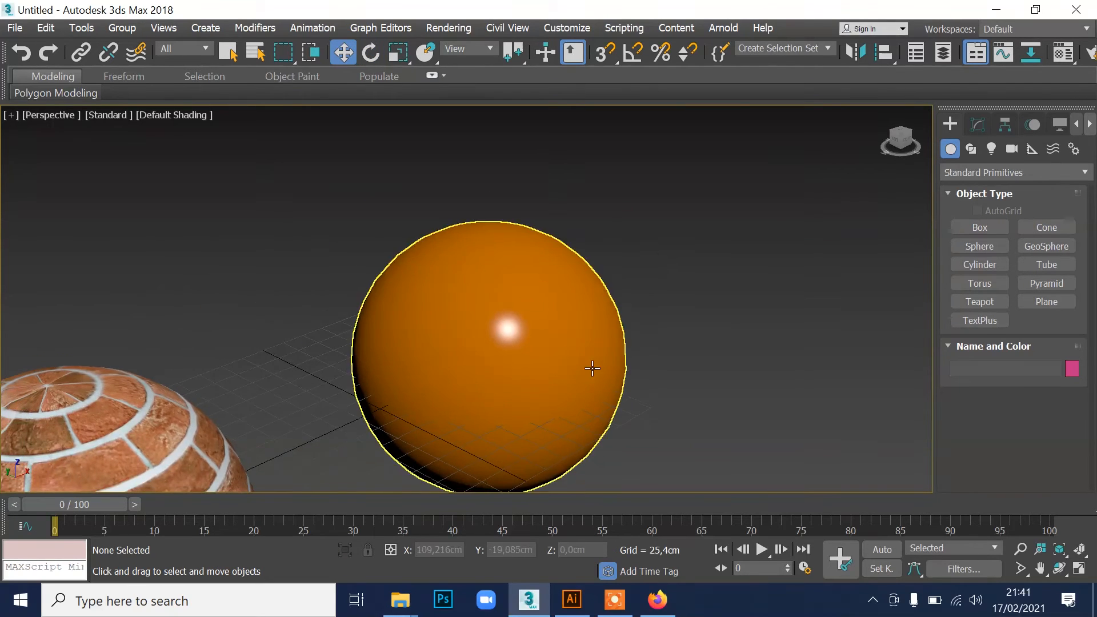
key("shift+q")
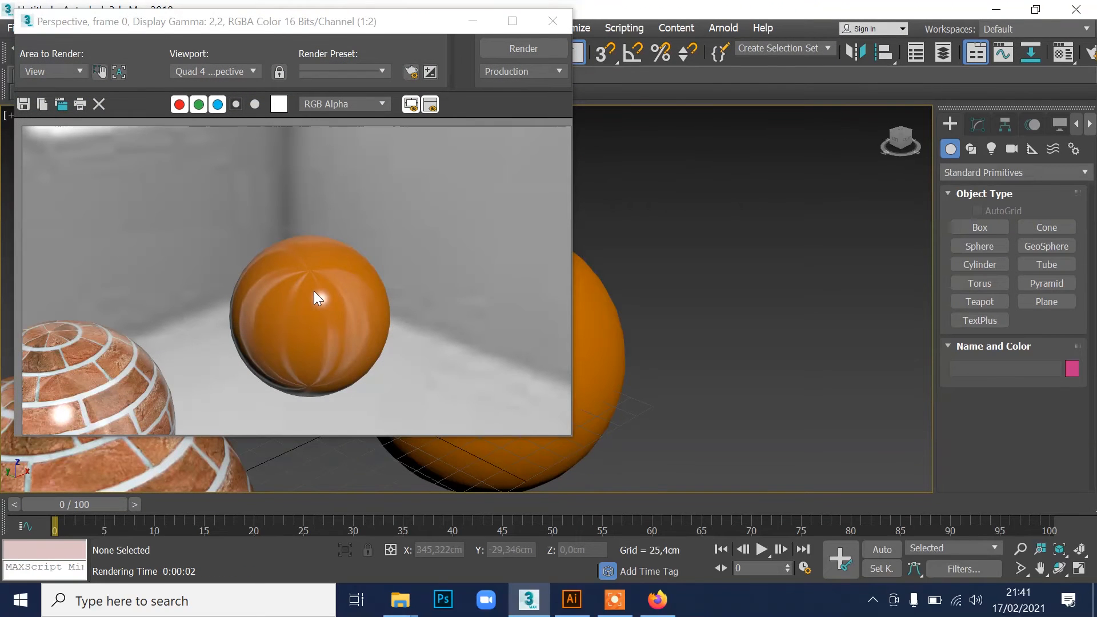
left_click(552, 21)
Step: Open the orange sphere's material and inspect the bitmap and coordinate settings of its Reflection map
left_click(517, 325)
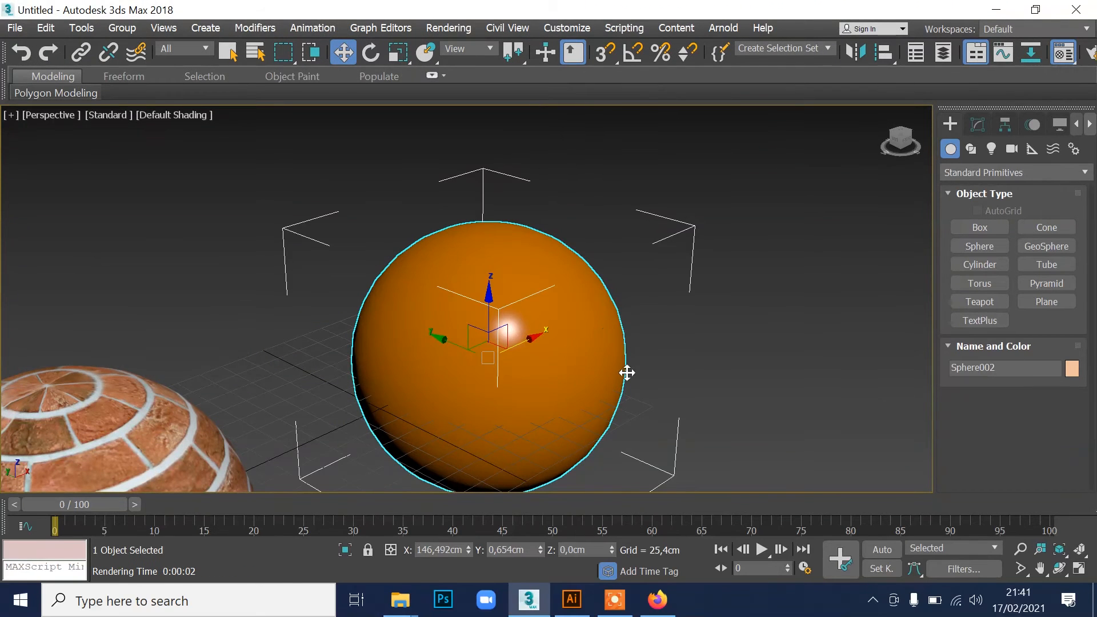
key("m")
left_click(790, 144)
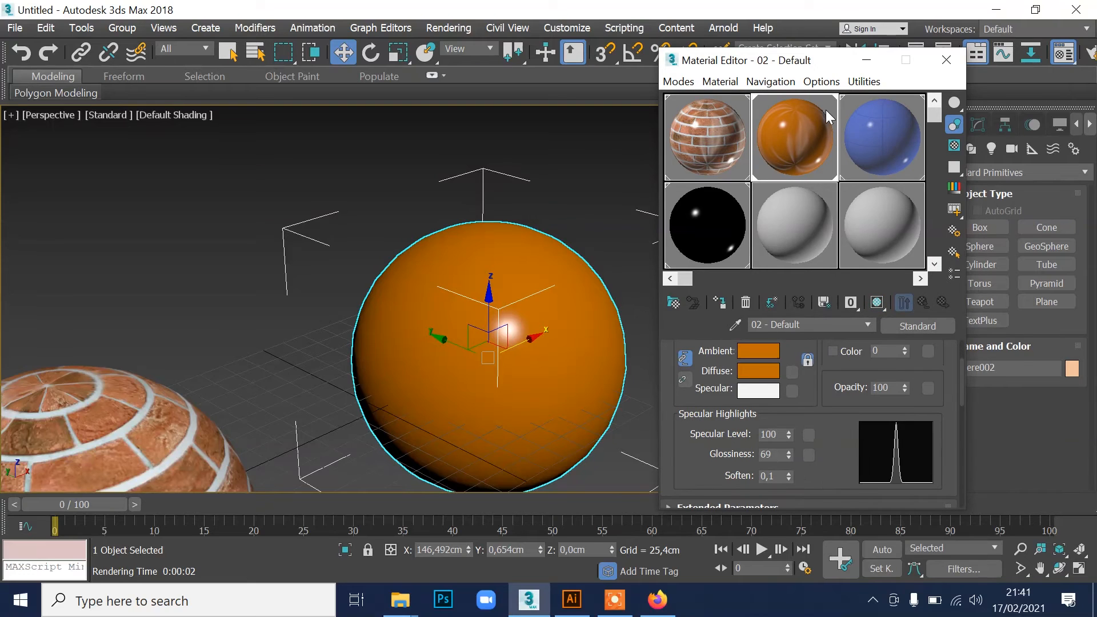
left_click_drag(795, 61, 803, 24)
left_click_drag(822, 373, 821, 275)
scroll(832, 419, "down", 5)
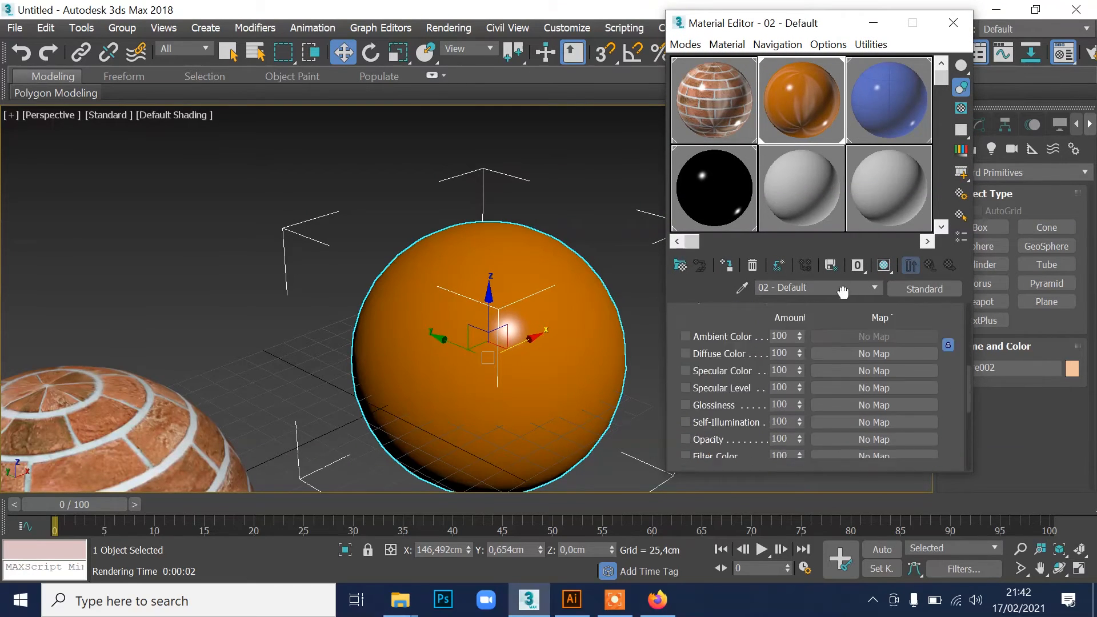
left_click(859, 444)
left_click_drag(932, 359, 943, 485)
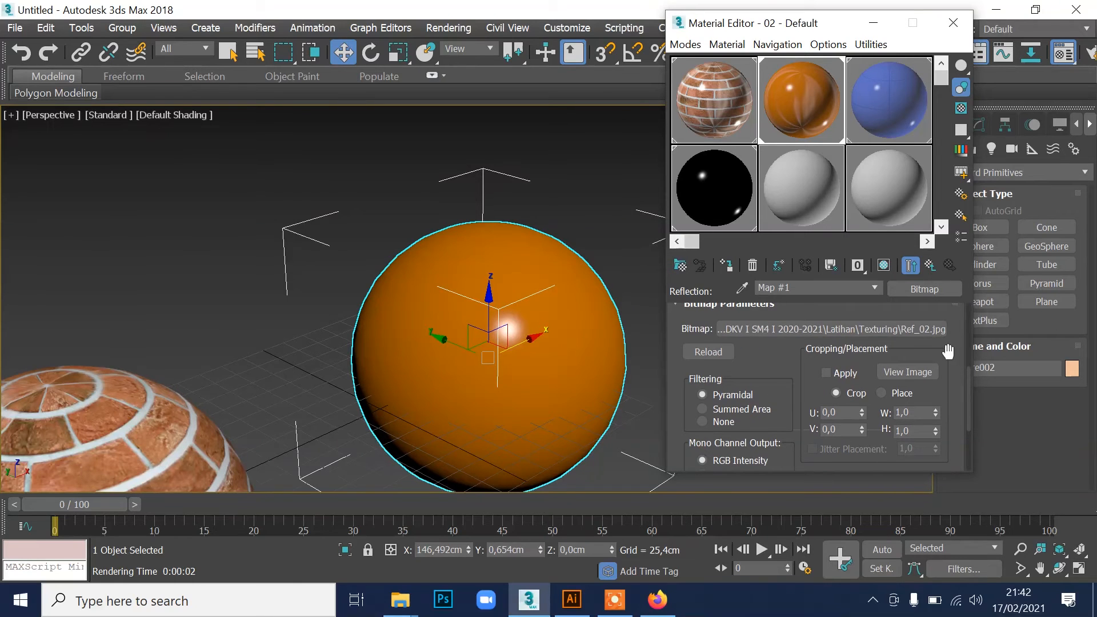
scroll(893, 406, "up", 6)
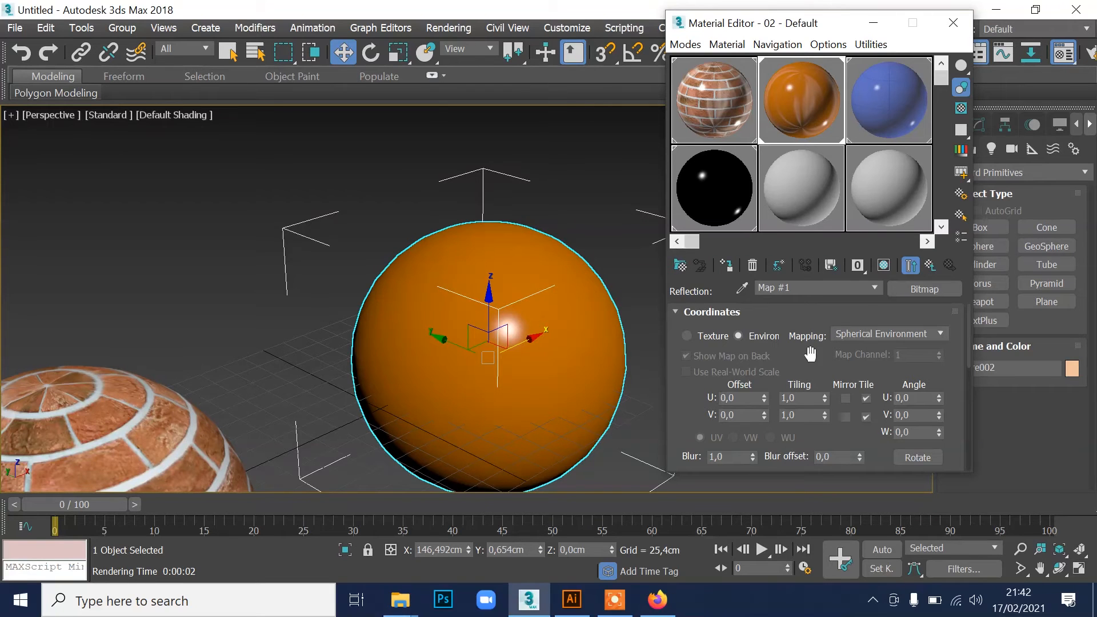
Step: Go back to the orange material's map slots and recheck which bitmap file its Reflection map uses
left_click(931, 266)
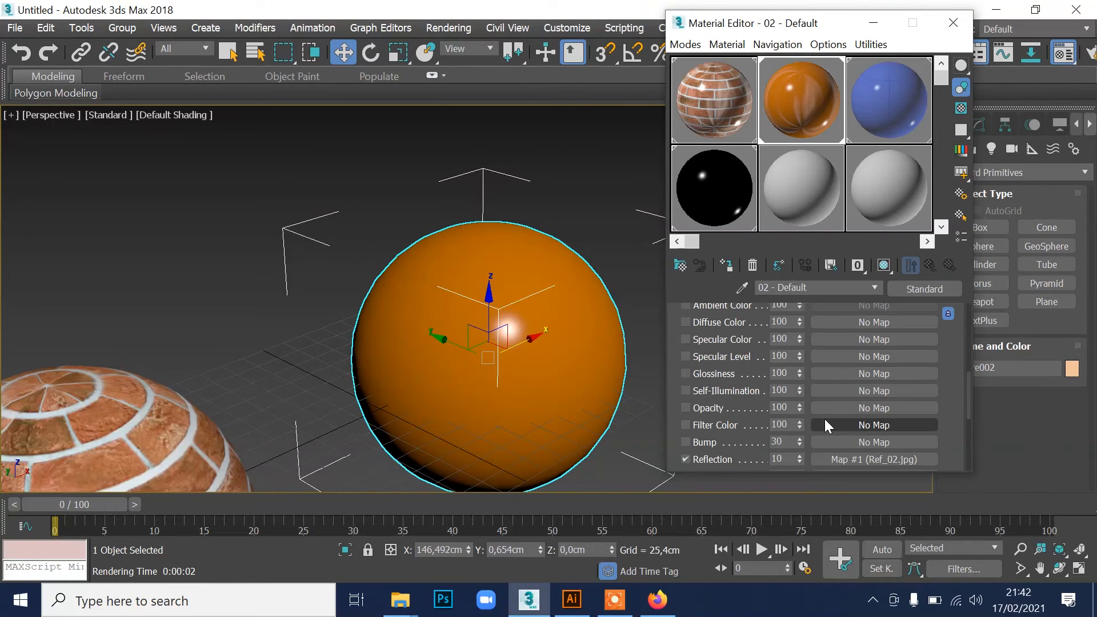
left_click(875, 460)
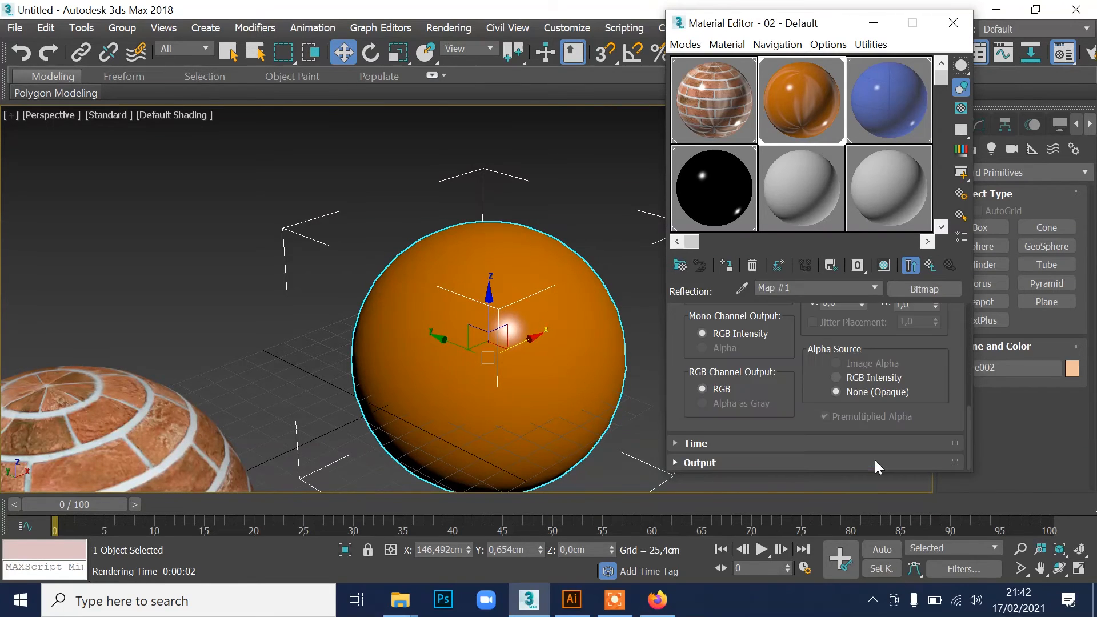
left_click_drag(940, 415, 945, 477)
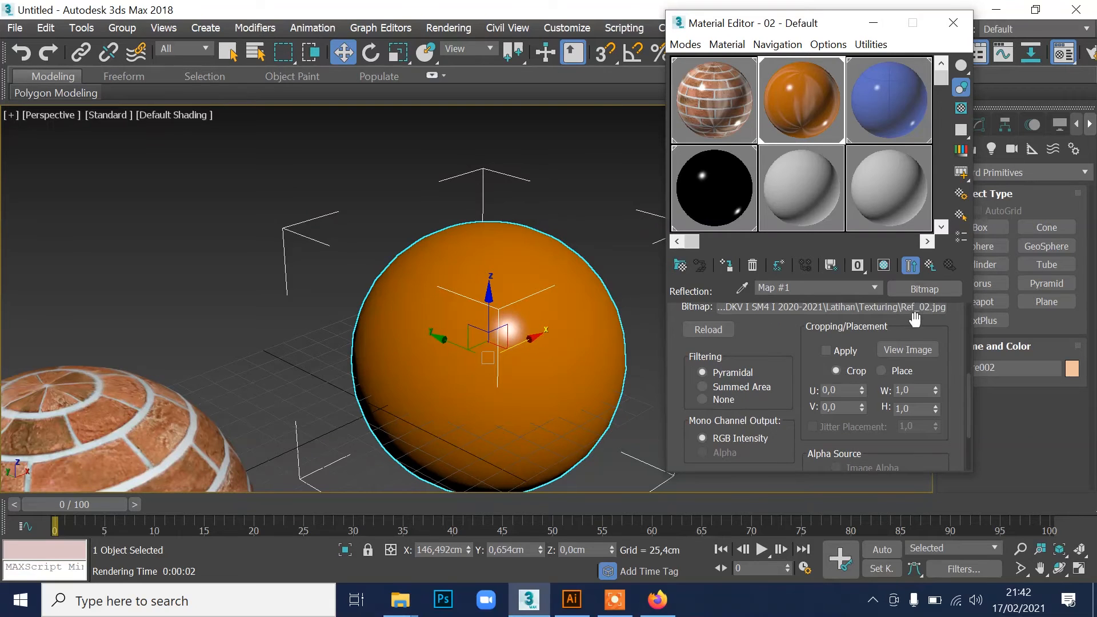
scroll(913, 315, "up", 2)
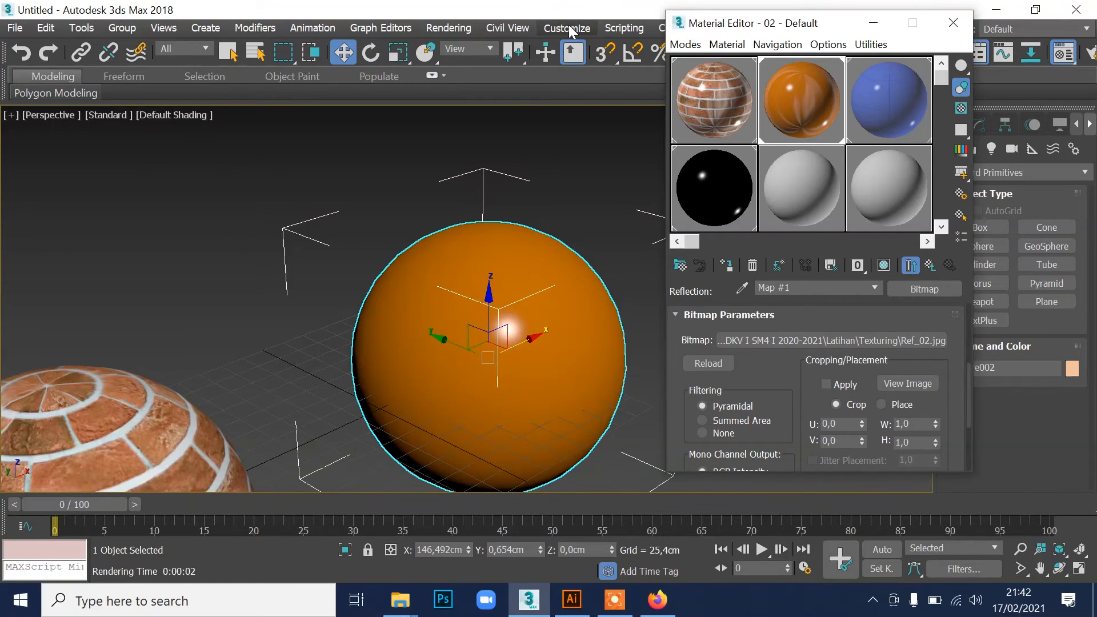
Step: Set the scene's Environment Map to a Bitmap using the Ref_02 image from the Texturing folder
left_click(449, 28)
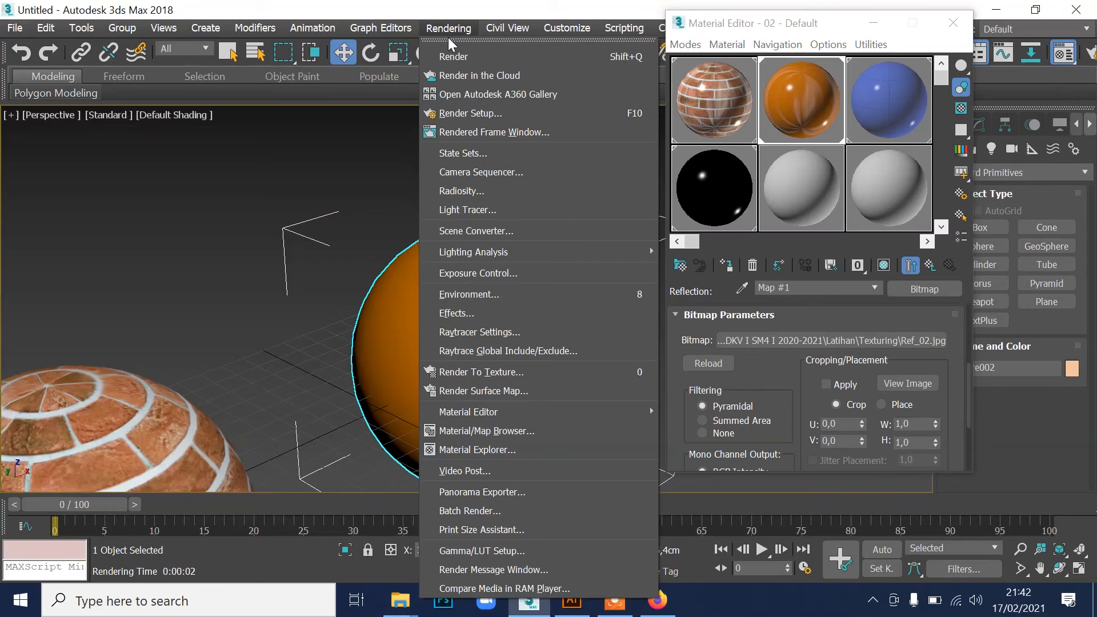
left_click(469, 294)
left_click_drag(745, 63, 231, 101)
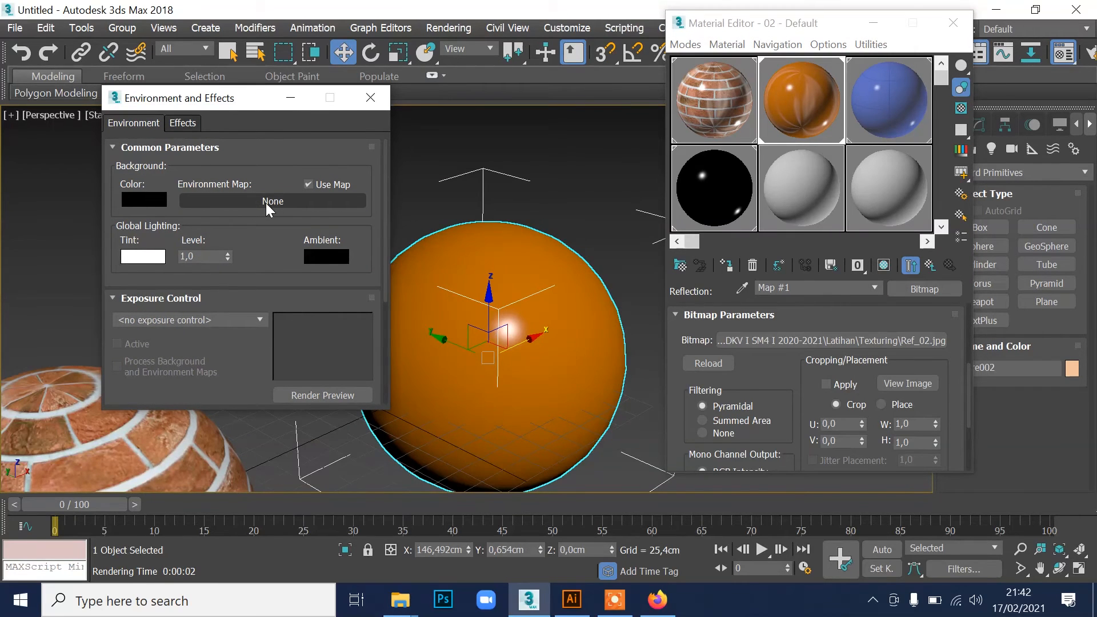
left_click(267, 203)
double_click(369, 112)
scroll(457, 160, "down", 10)
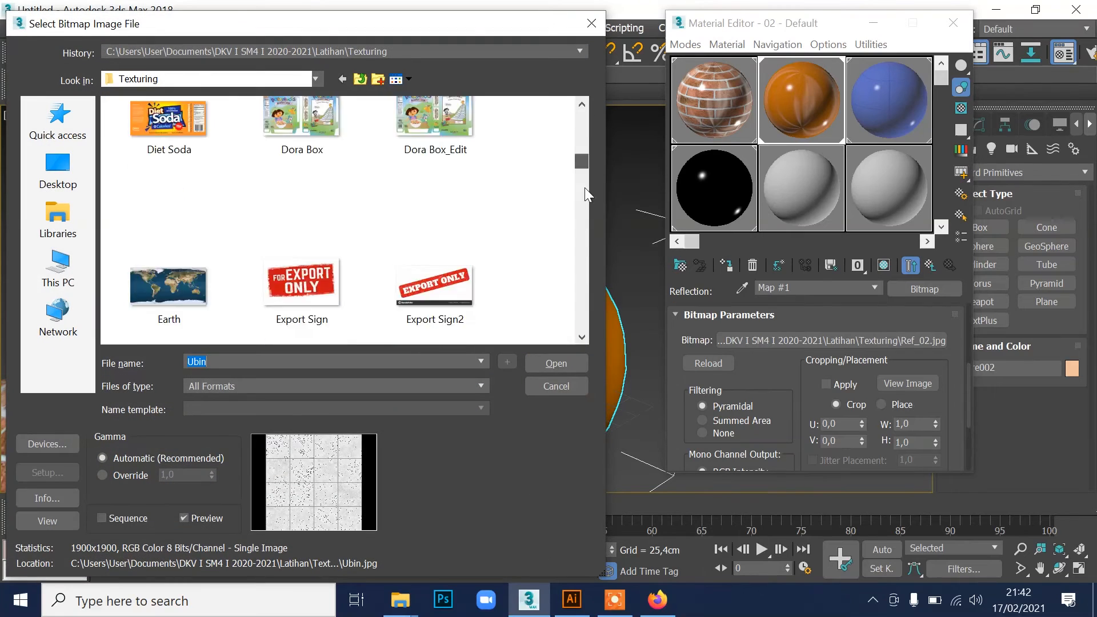
left_click(302, 112)
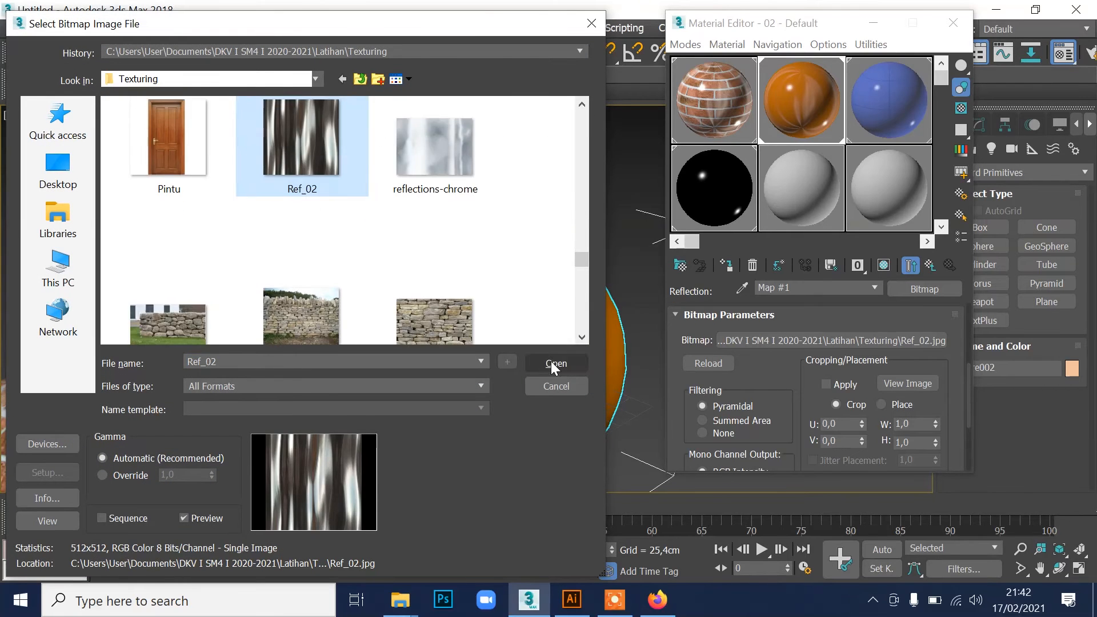
left_click(550, 361)
Step: Close the Environment and Effects dialog, render the spheres against the new background, and close the render window
left_click_drag(267, 99, 399, 99)
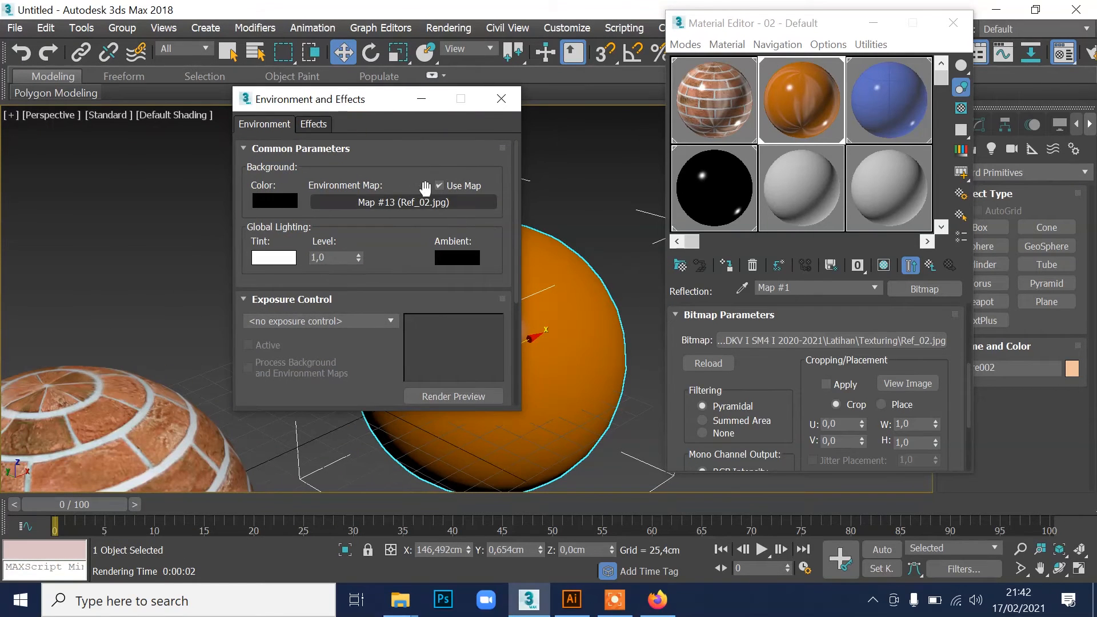
left_click(502, 99)
key("shift+q")
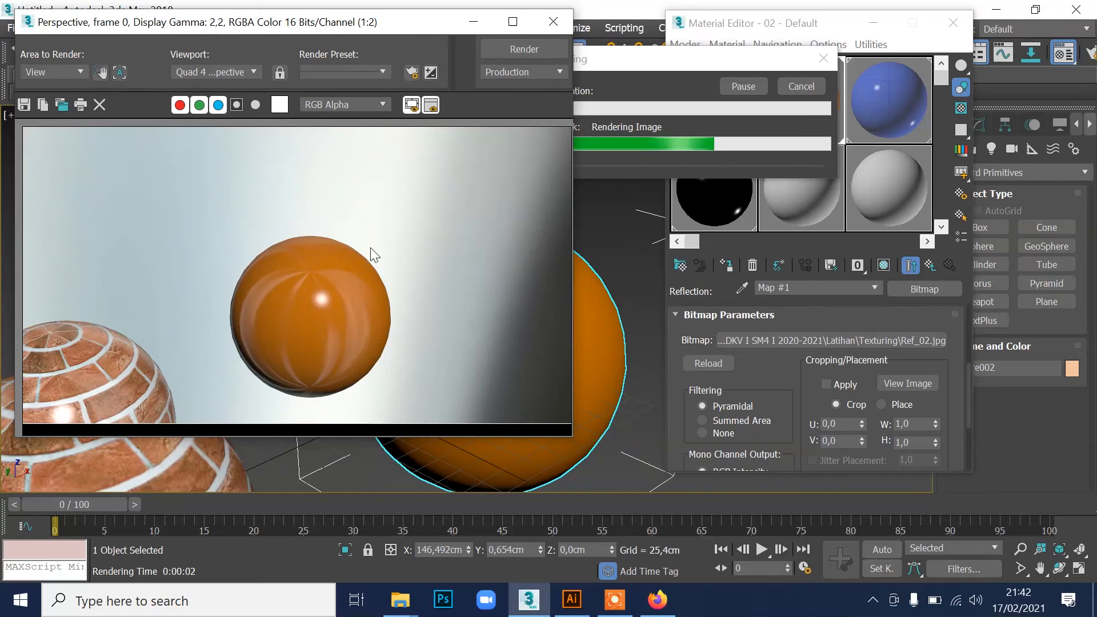
left_click(553, 22)
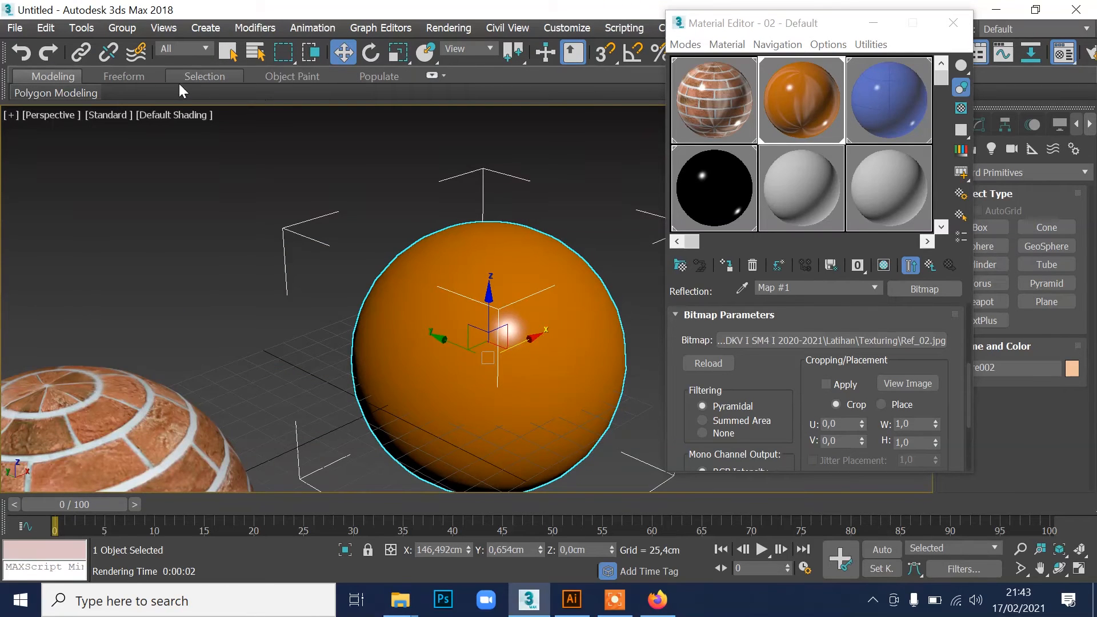
Step: Set the active viewport to use the environment background and examine the backdrop around the orange sphere
left_click(163, 28)
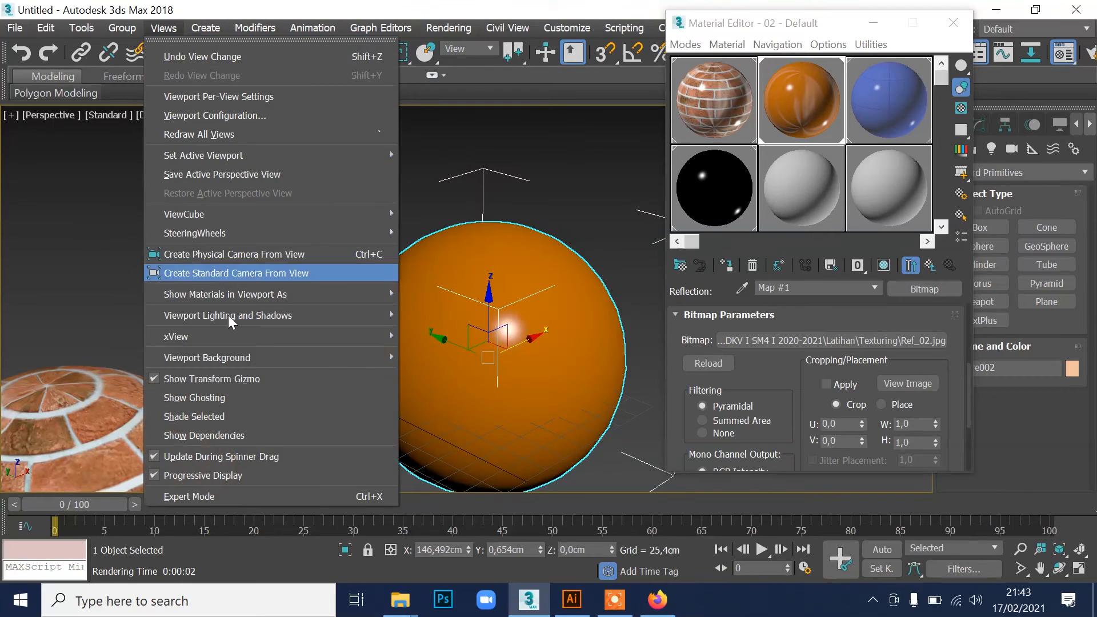
mouse_move(371, 358)
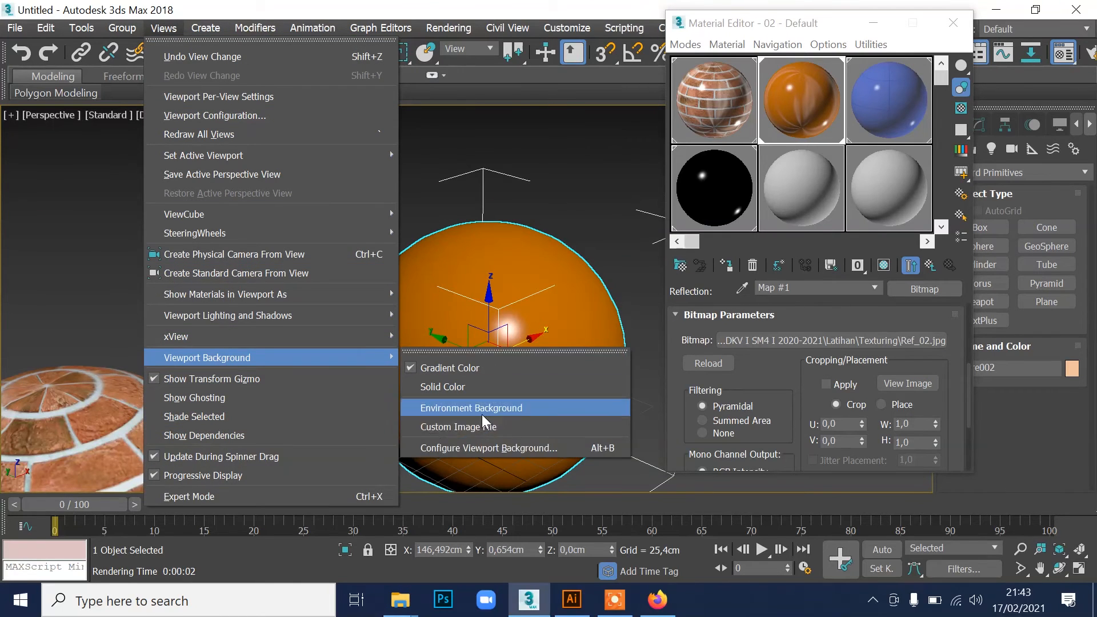
left_click(485, 449)
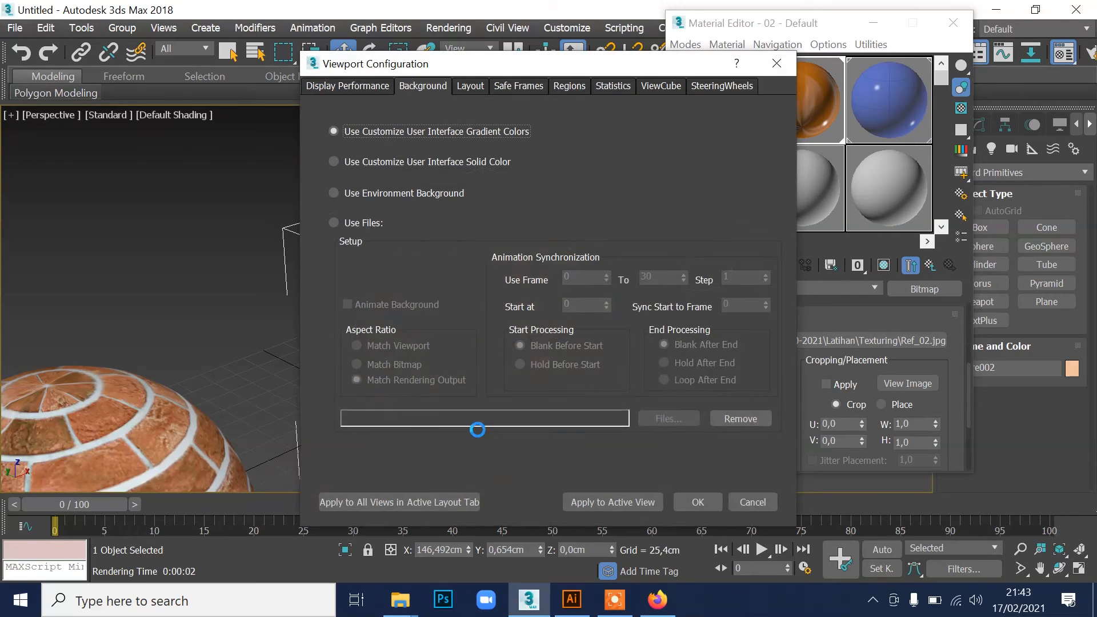
left_click(338, 192)
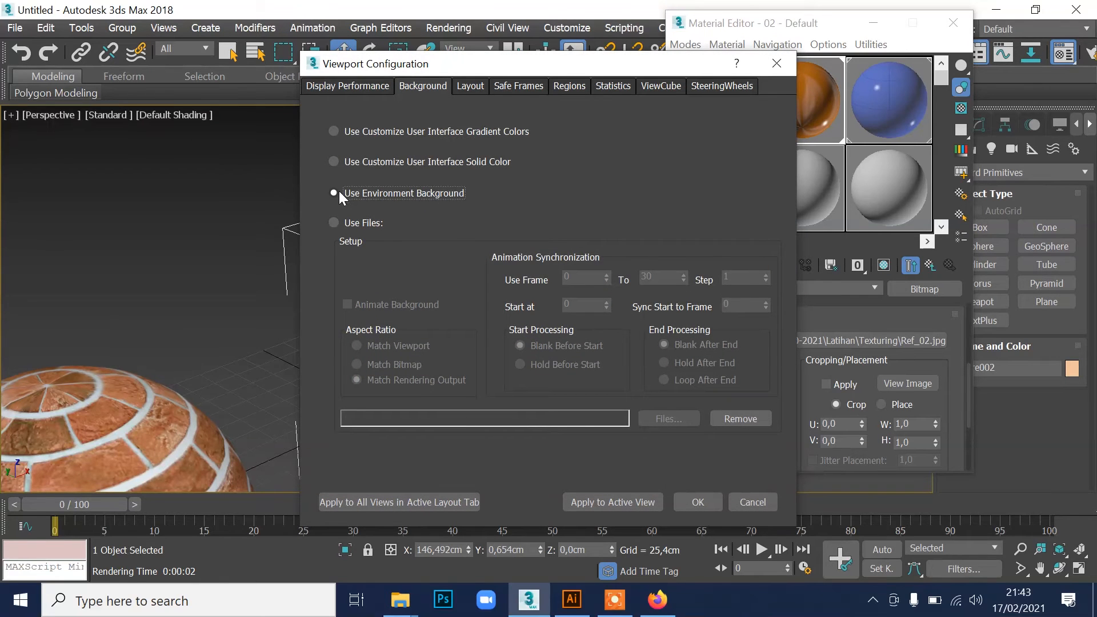
left_click(613, 501)
left_click(698, 502)
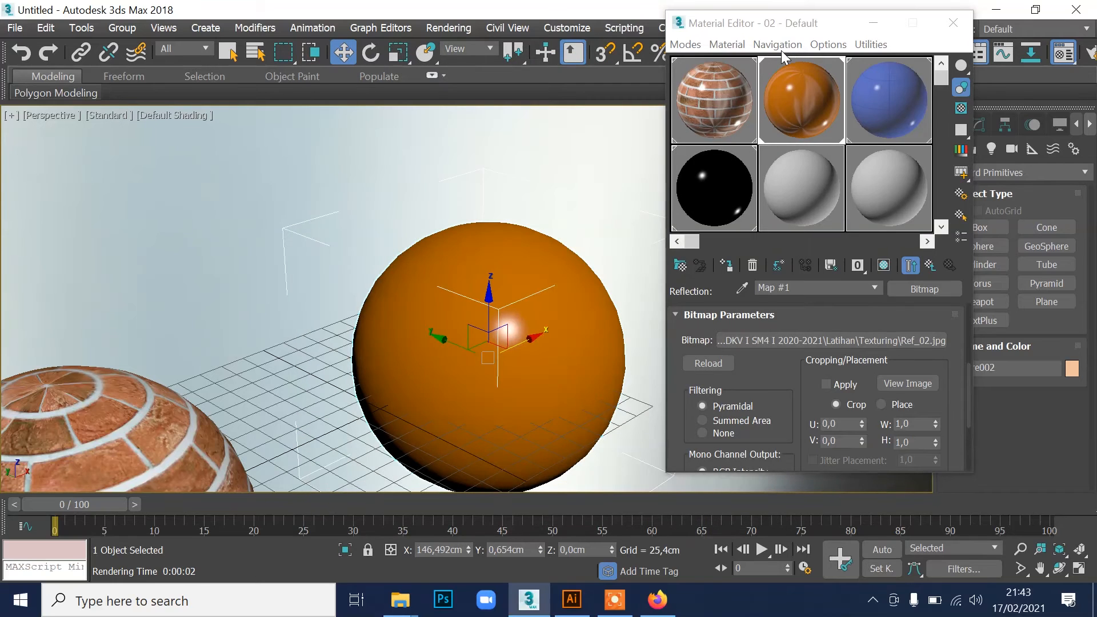
left_click(952, 23)
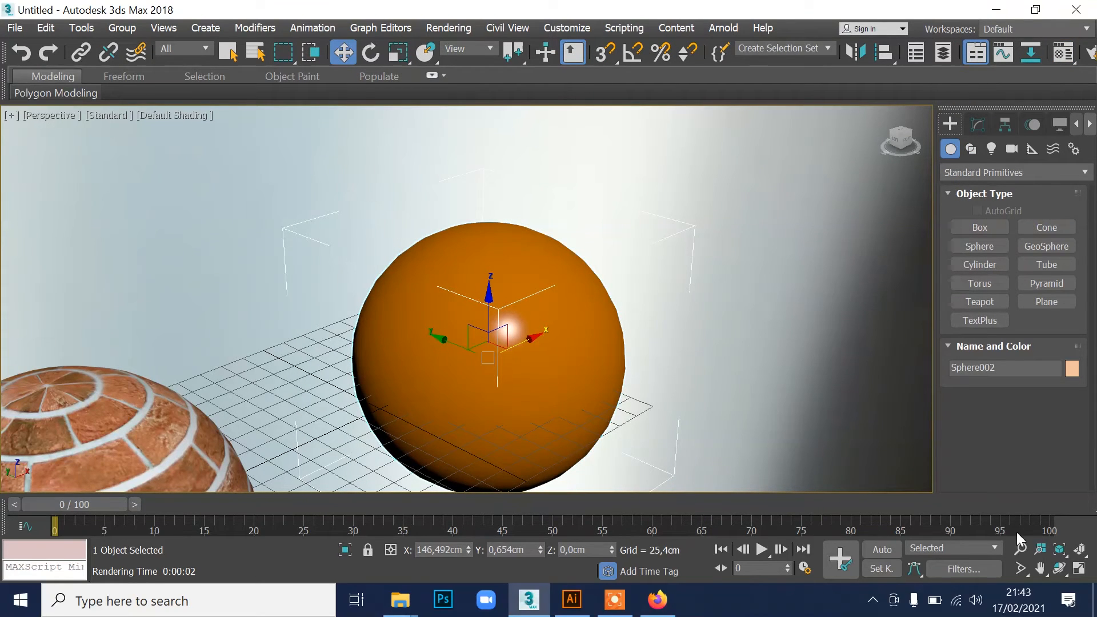
left_click(1059, 568)
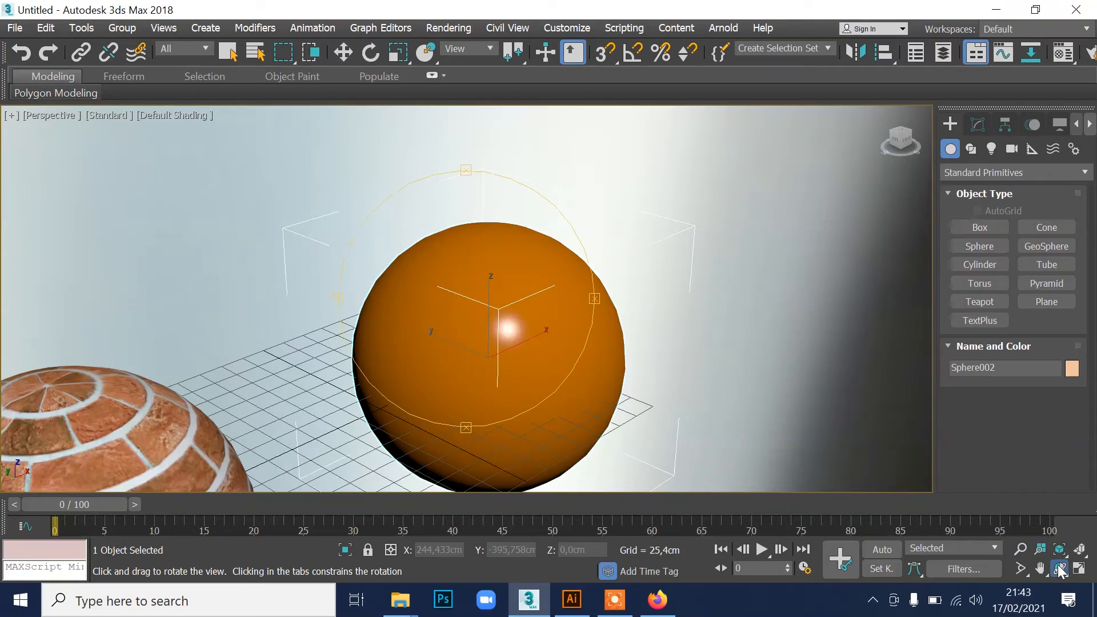
left_click_drag(509, 240, 405, 93)
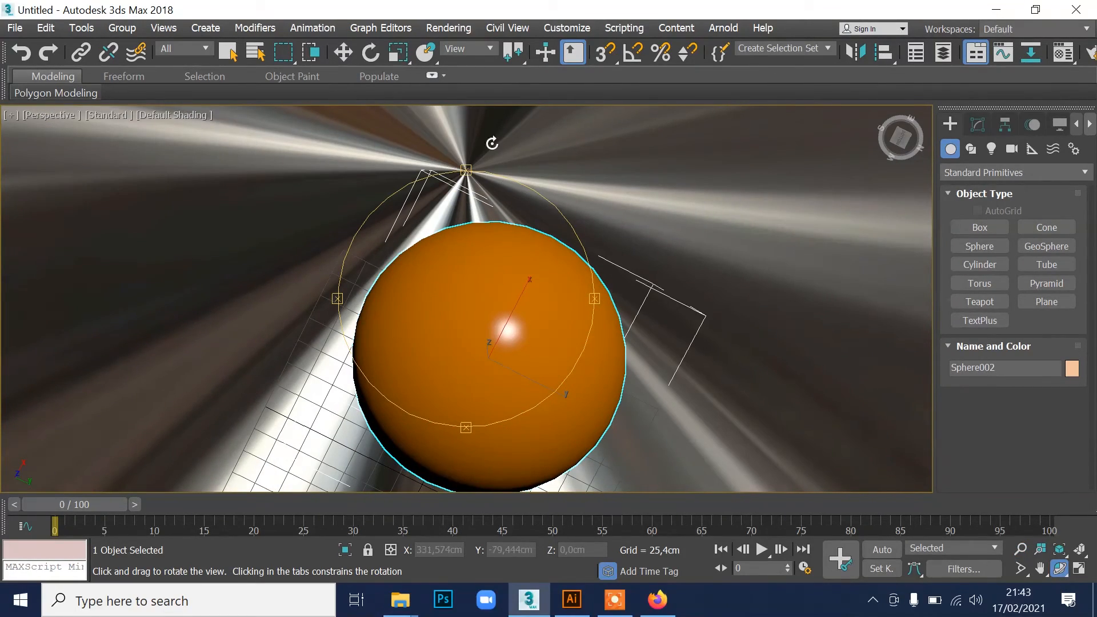
left_click_drag(479, 234, 567, 442)
left_click_drag(471, 272, 487, 206)
Step: Replace the scene's Environment Map with a Bitmap using HDRI_Studio02 from the Texturing folder, checking the HDRI studio texture search in Firefox along the way
left_click(441, 28)
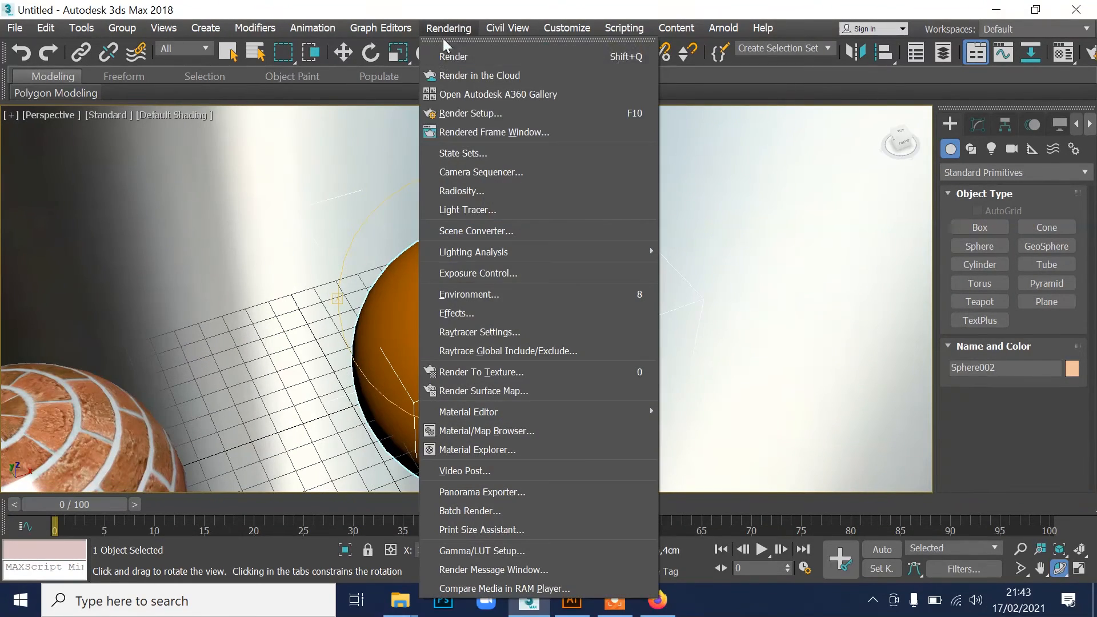
left_click(467, 294)
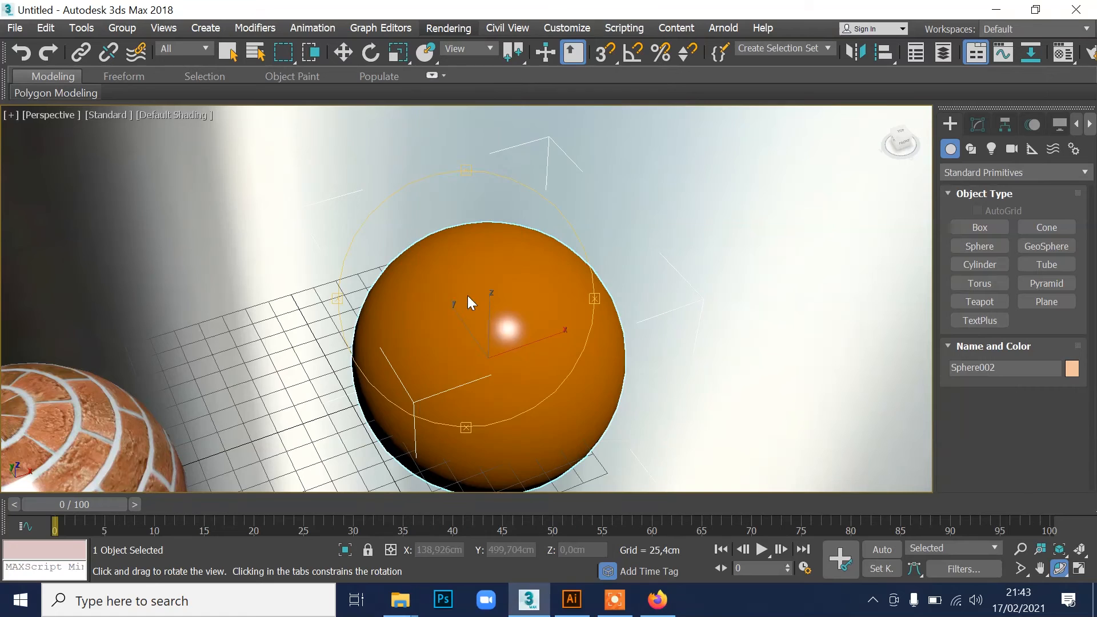
left_click(396, 202)
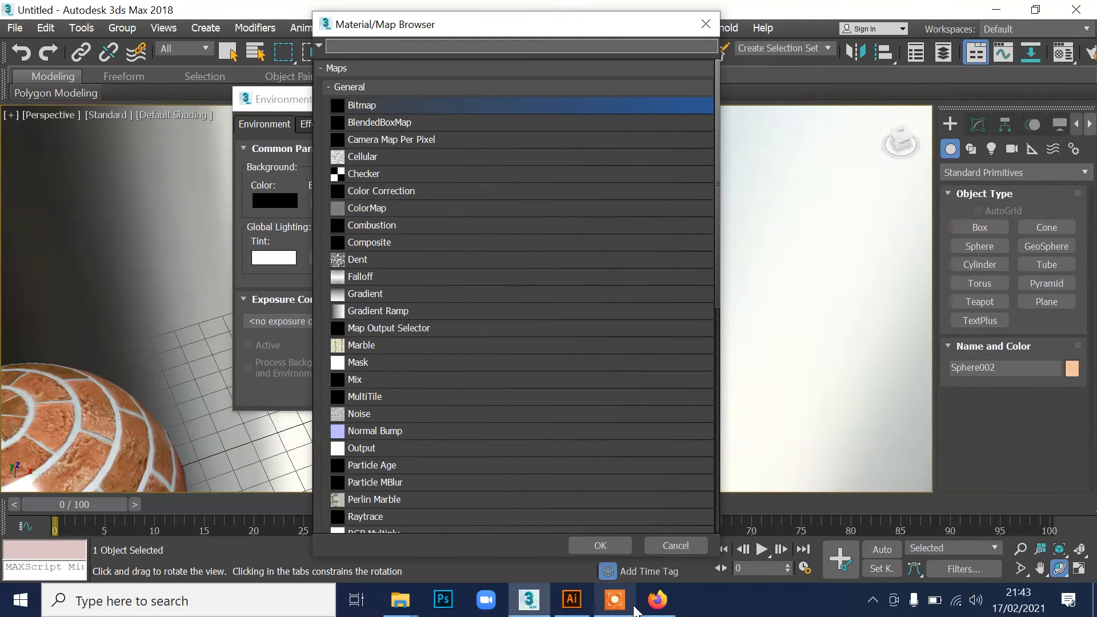
left_click(657, 600)
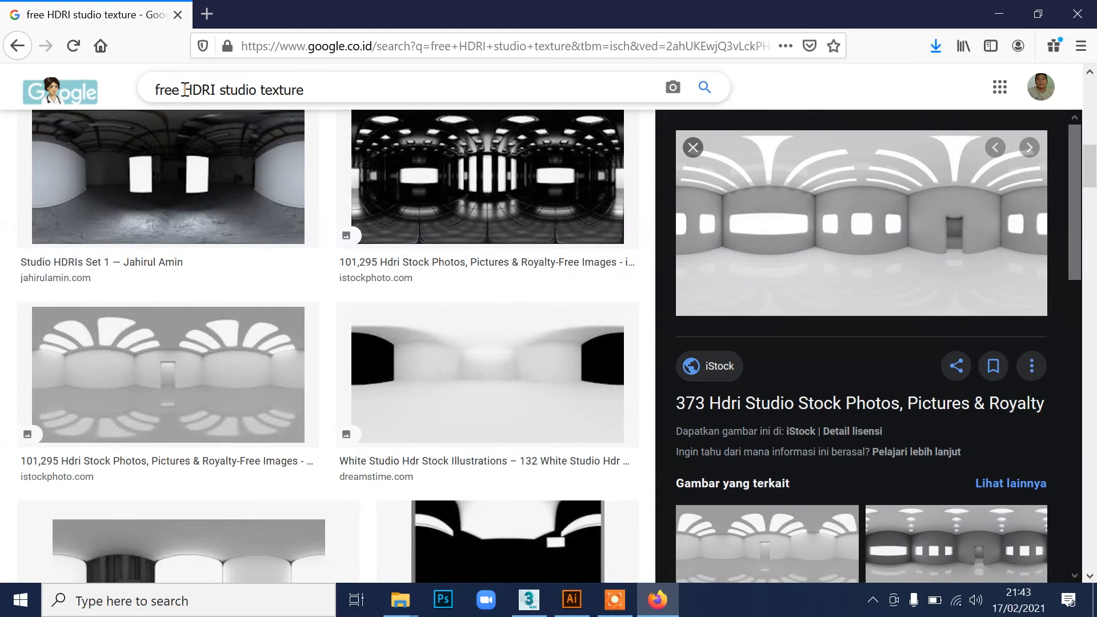
left_click_drag(184, 90, 228, 90)
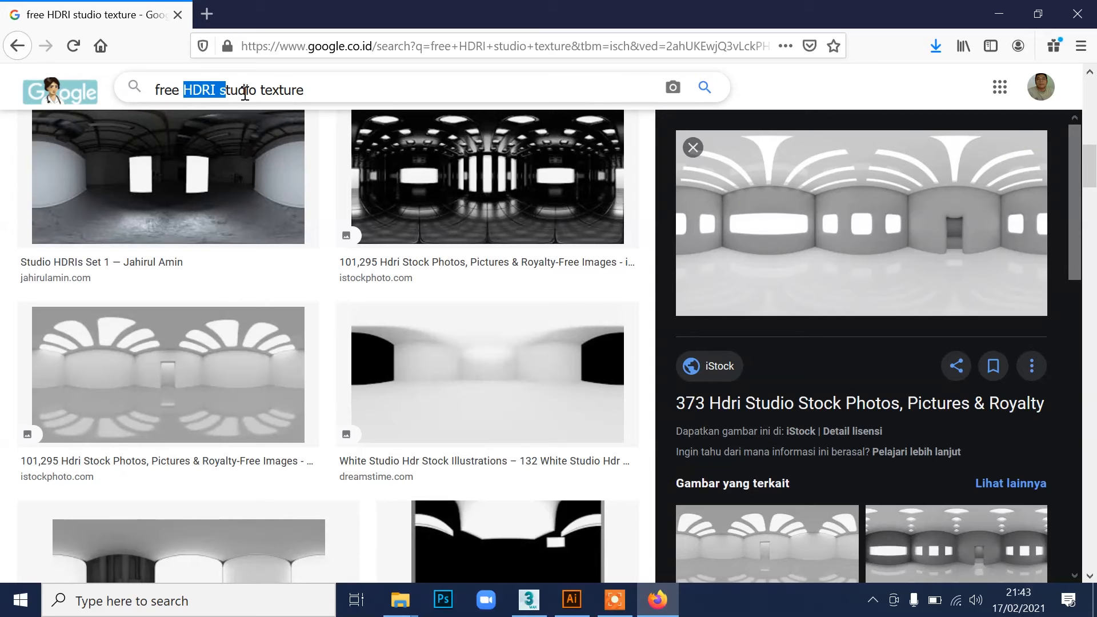
left_click(529, 600)
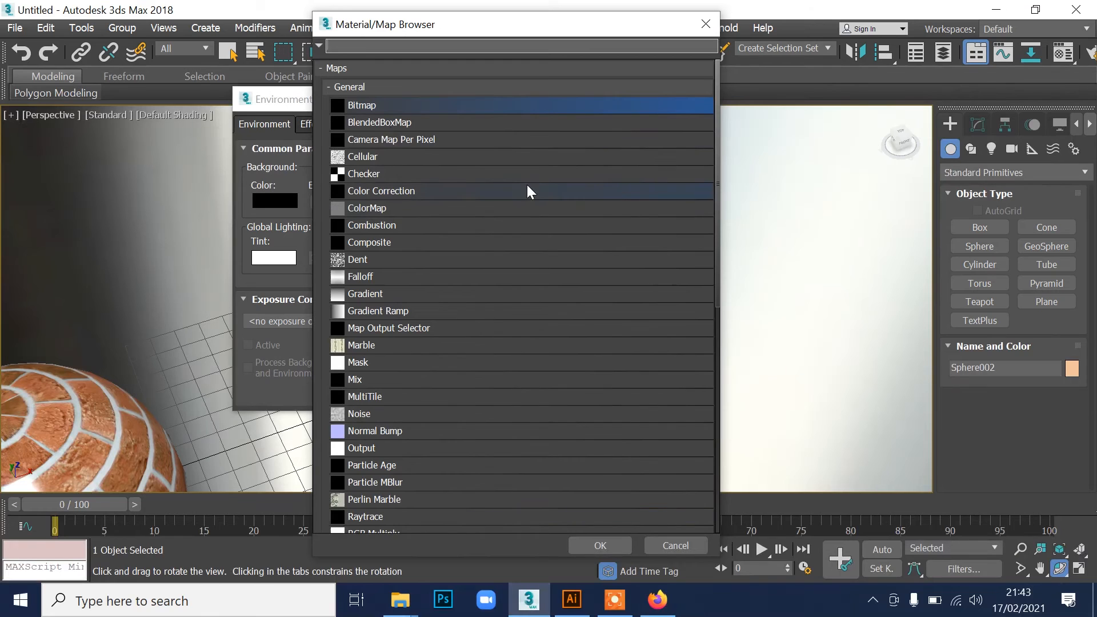
double_click(363, 106)
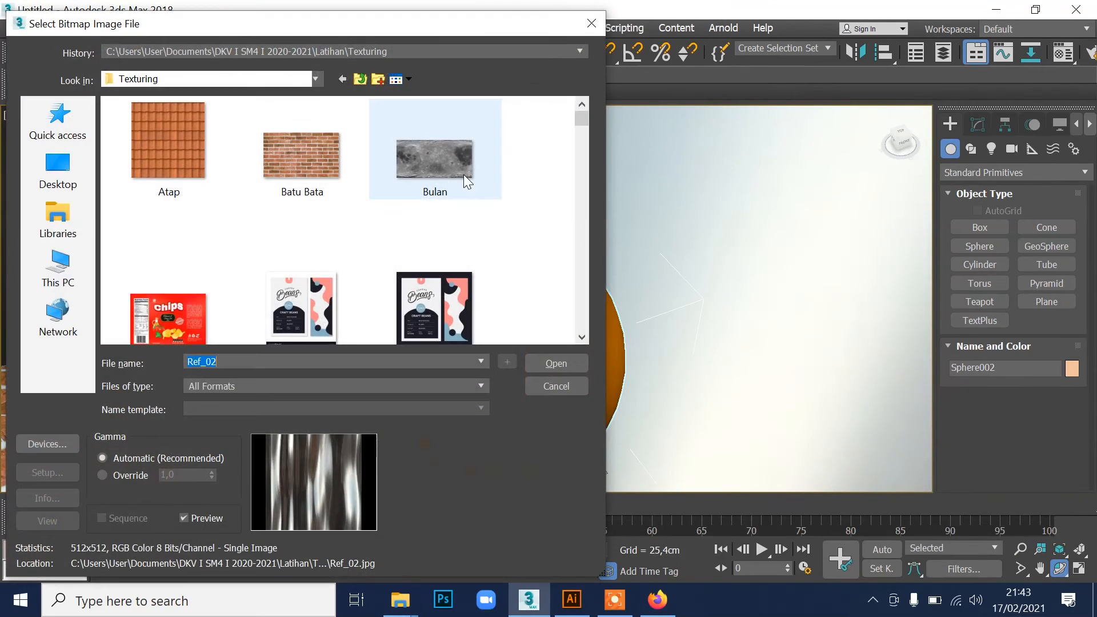
left_click_drag(579, 121, 585, 194)
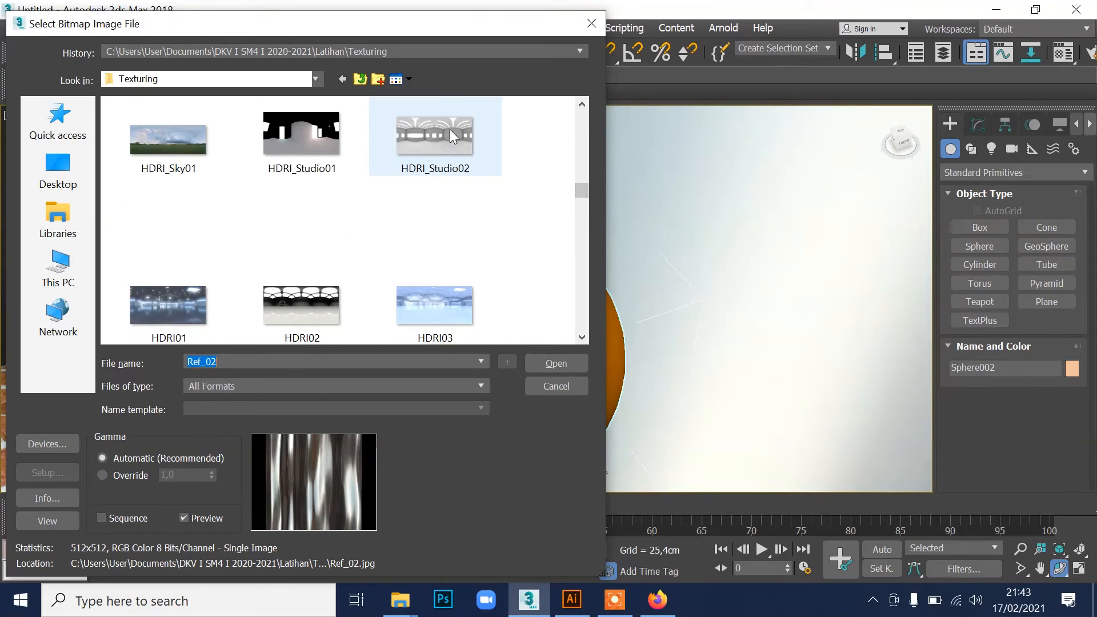
left_click(432, 132)
left_click(551, 366)
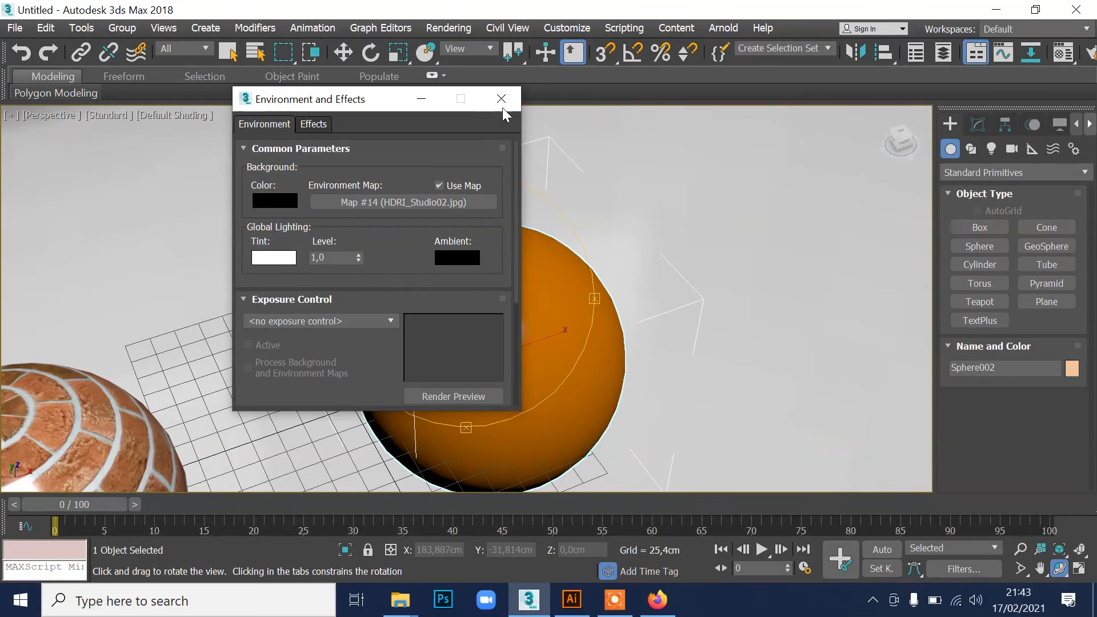
Step: Close the Environment and Effects dialog, render the spheres against the studio background, and close the render window
left_click(500, 99)
left_click_drag(460, 269, 446, 244)
key("shift+q")
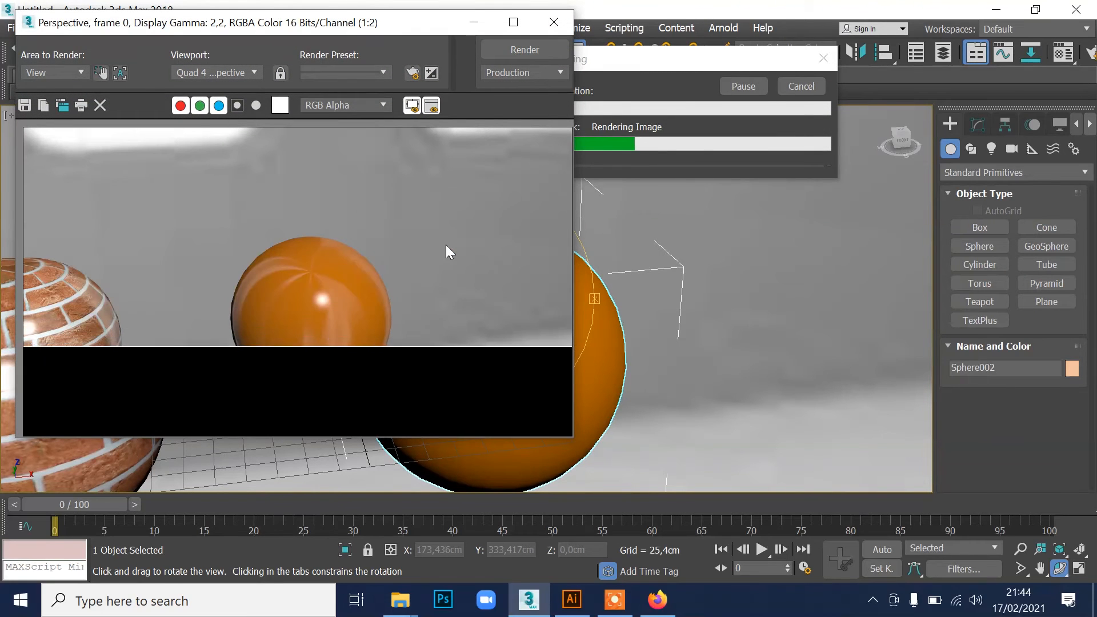
left_click(554, 23)
left_click(342, 52)
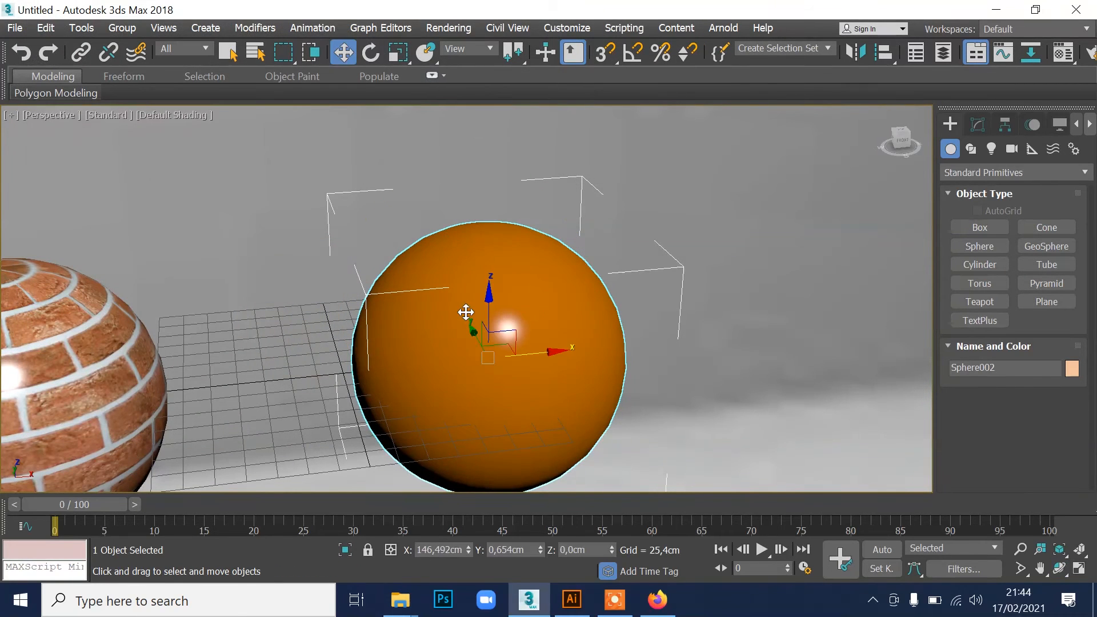
Step: Replace the bitmap of the orange material's Reflection map with HDRI_Studio02 from the Texturing folder
key("m")
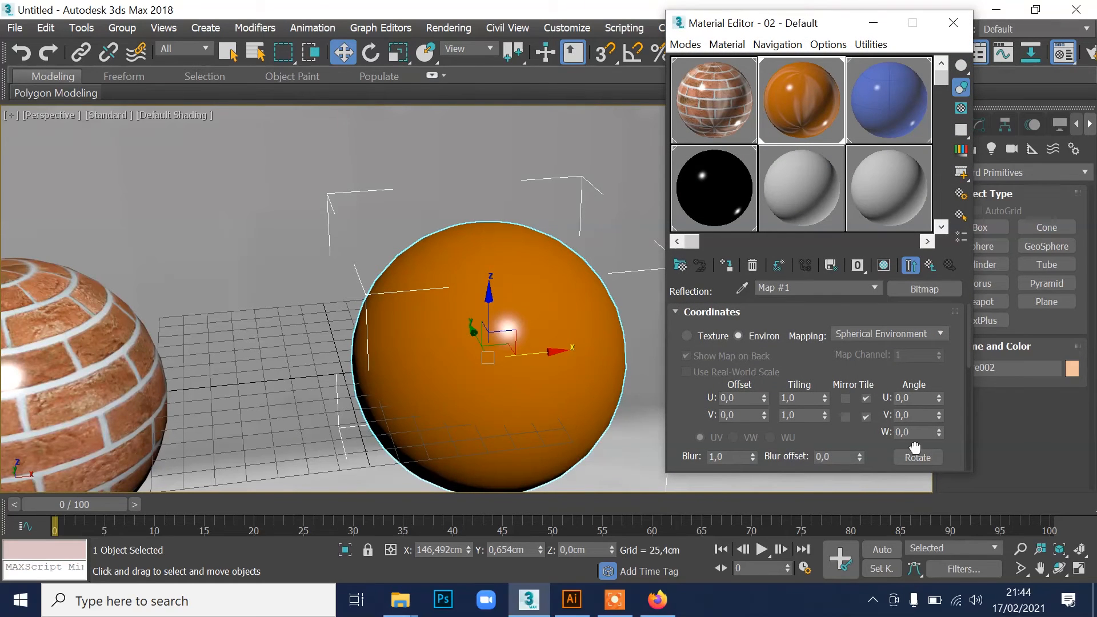
left_click_drag(928, 512, 962, 341)
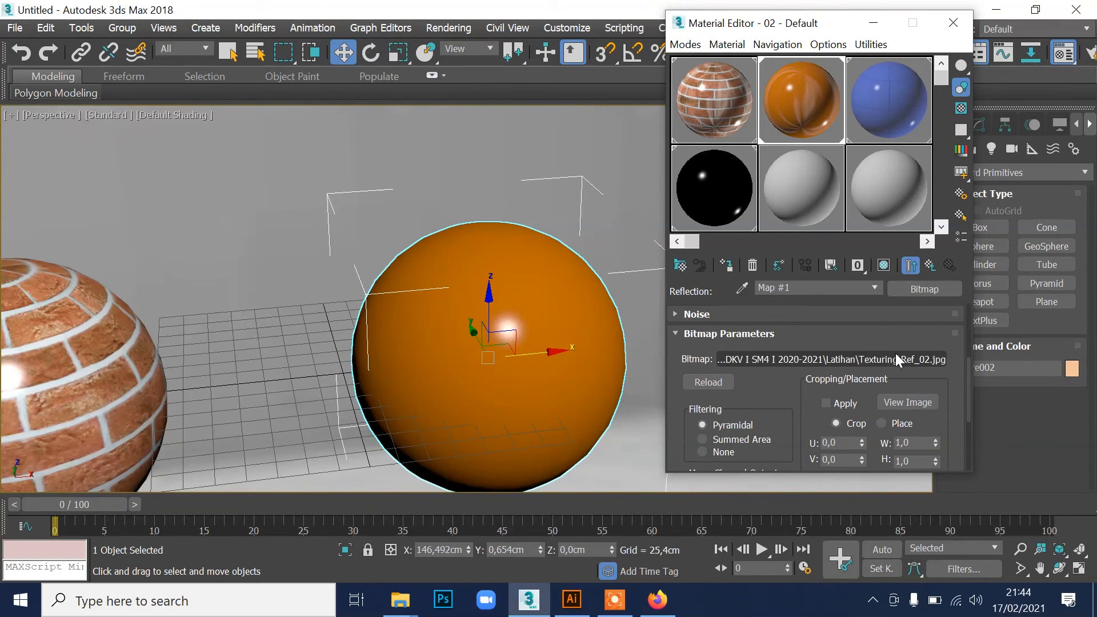
left_click(875, 361)
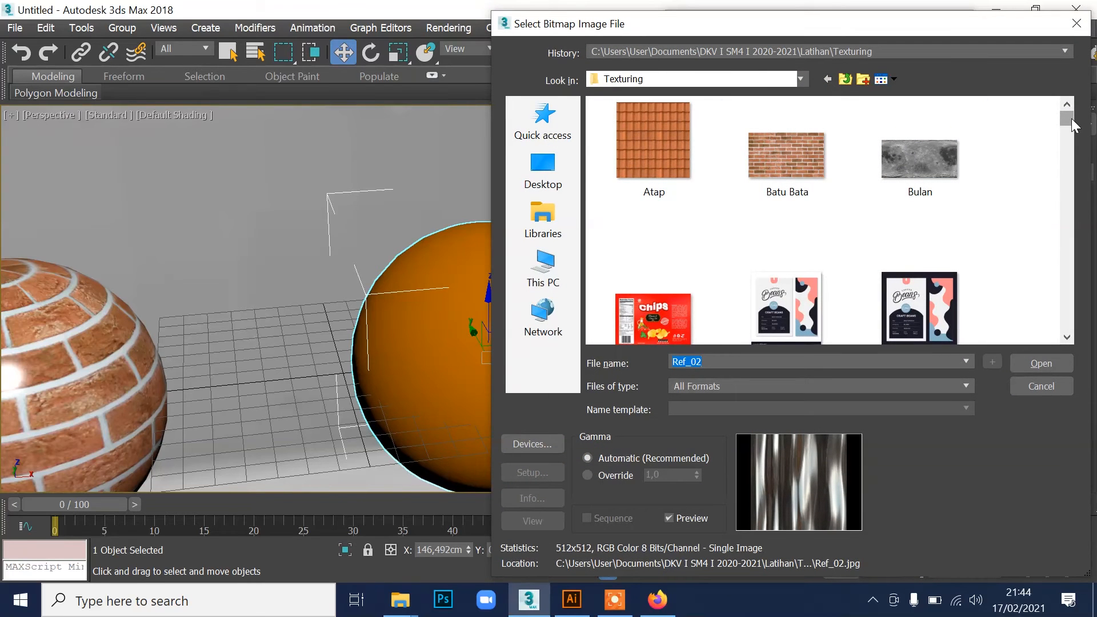
left_click_drag(1072, 121, 1076, 194)
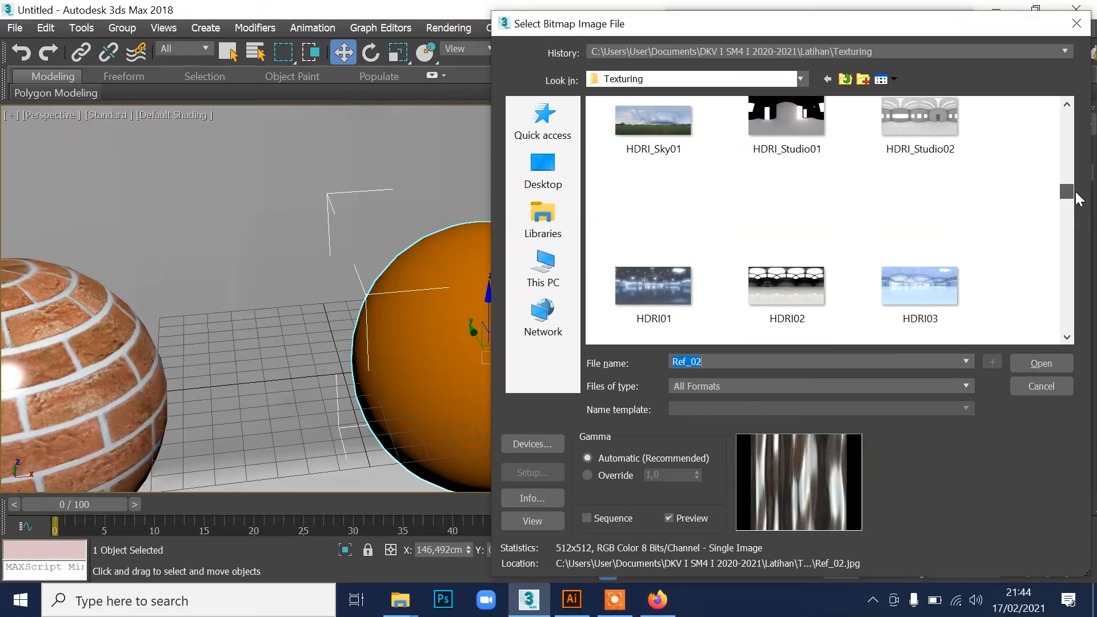
left_click(899, 108)
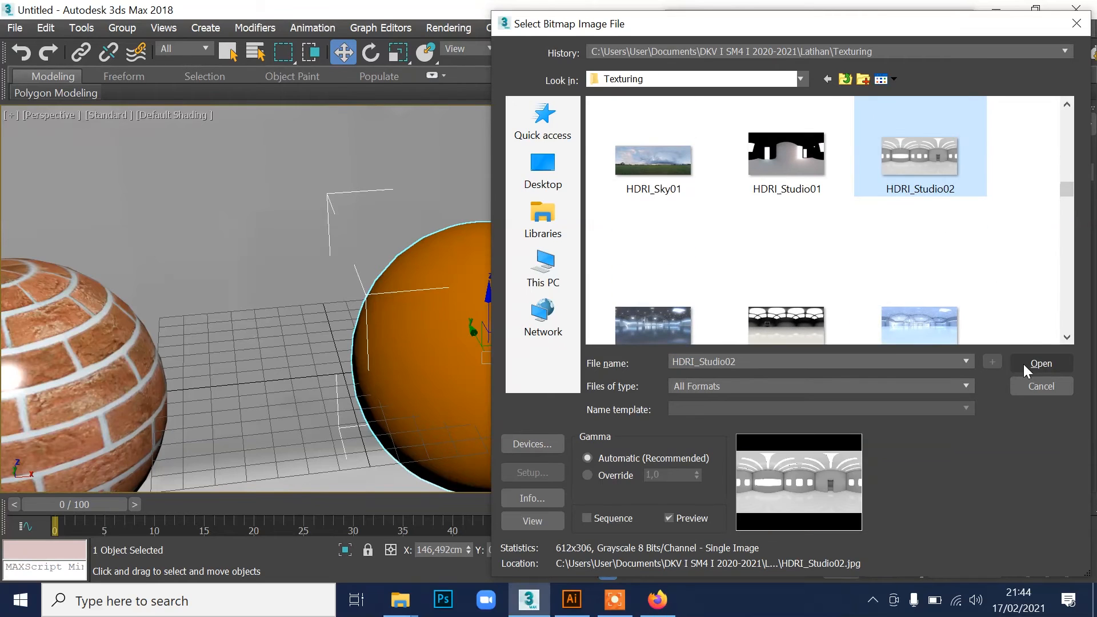
left_click(1023, 364)
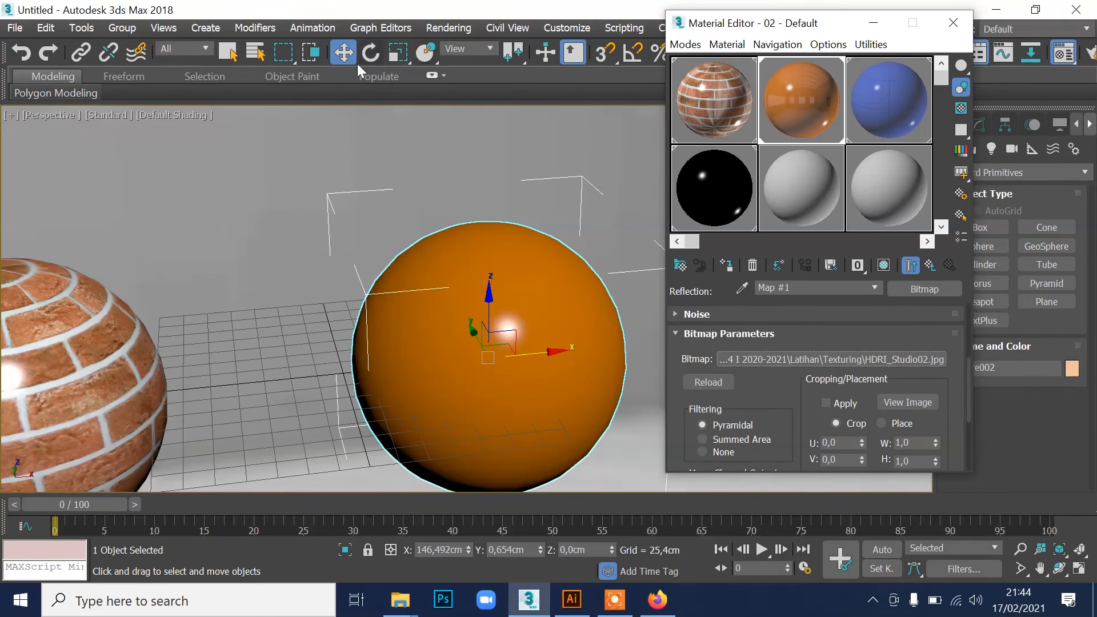
Step: Move the Material Editor aside and render the orange sphere with its studio reflection, closing the render window when done
left_click_drag(811, 29, 850, 44)
key("shift+q")
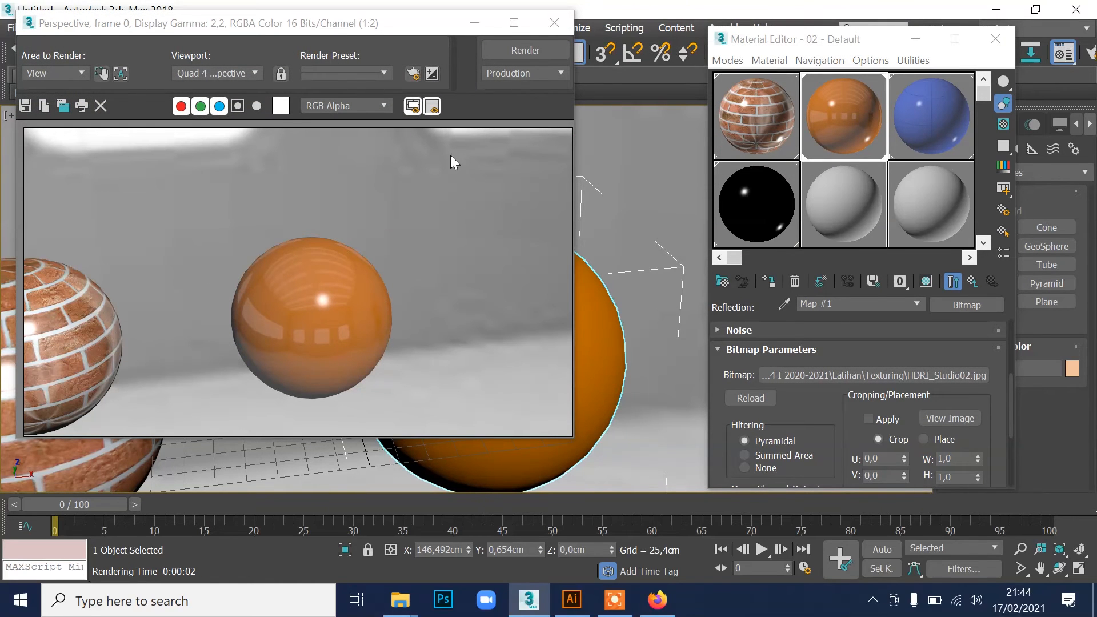
left_click(552, 24)
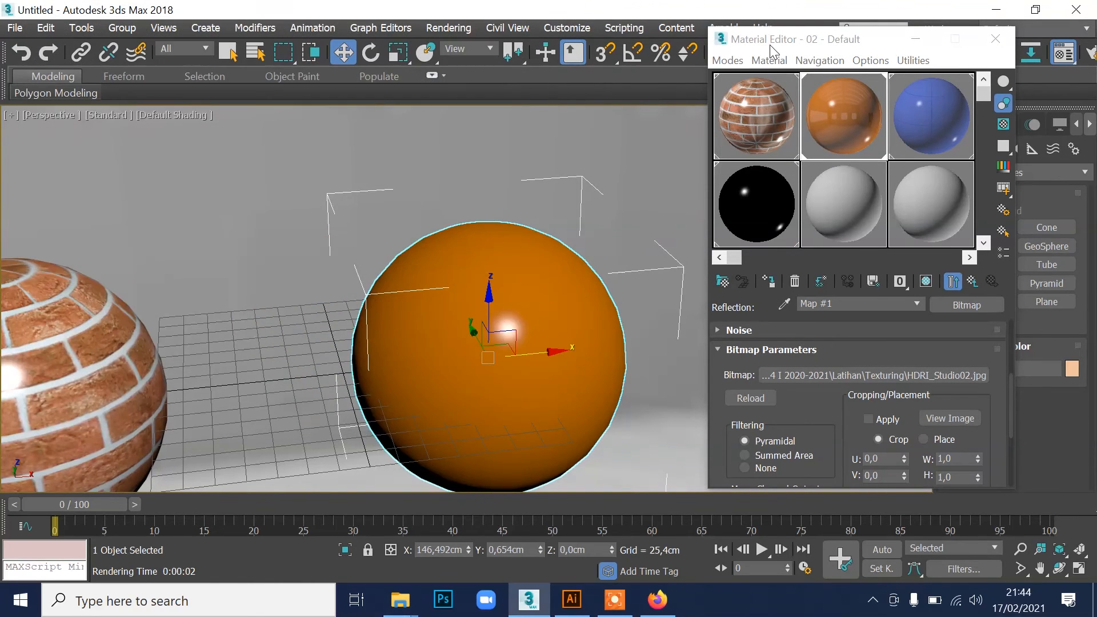
Step: Render the spheres from four different viewing angles to compare how the studio reflection and background look
left_click(1060, 568)
left_click_drag(466, 320, 469, 280)
mouse_move(559, 222)
left_mouse_down()
mouse_move(564, 250)
mouse_move(541, 216)
left_mouse_up()
key("shift+q")
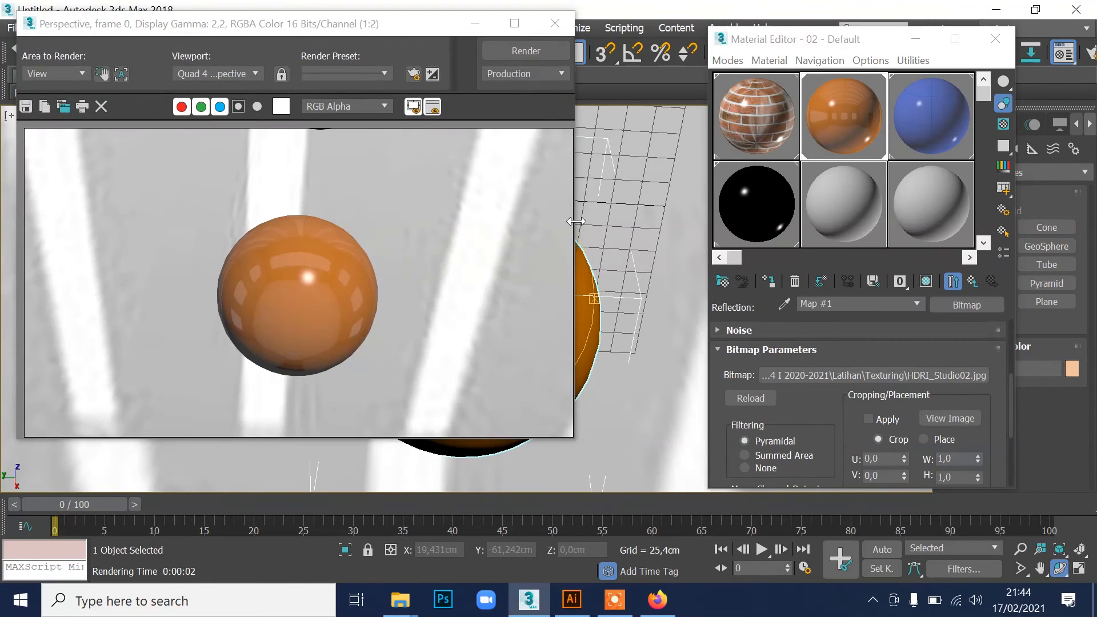
left_click(554, 23)
left_click_drag(474, 269, 343, 282)
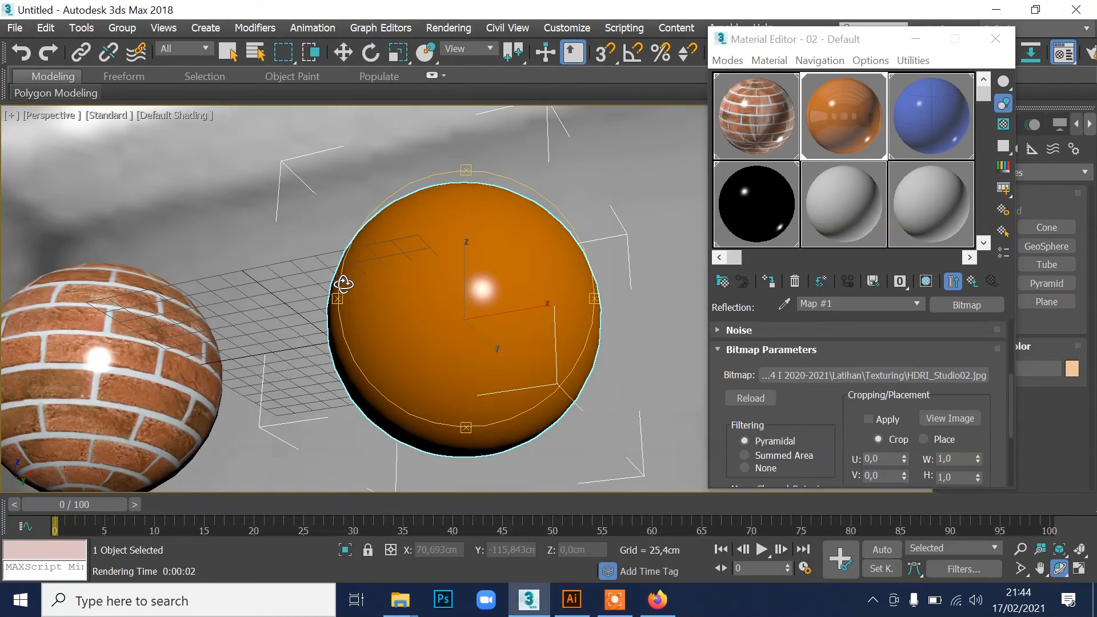
key("shift+q")
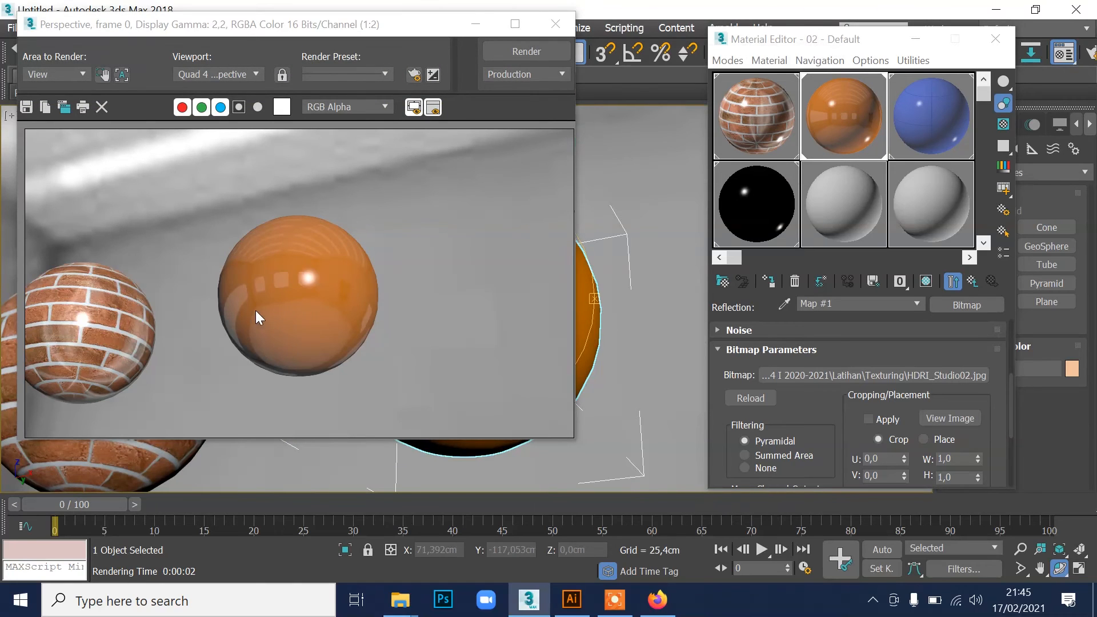
left_click(555, 23)
left_click_drag(531, 108, 404, 314)
key("shift+q")
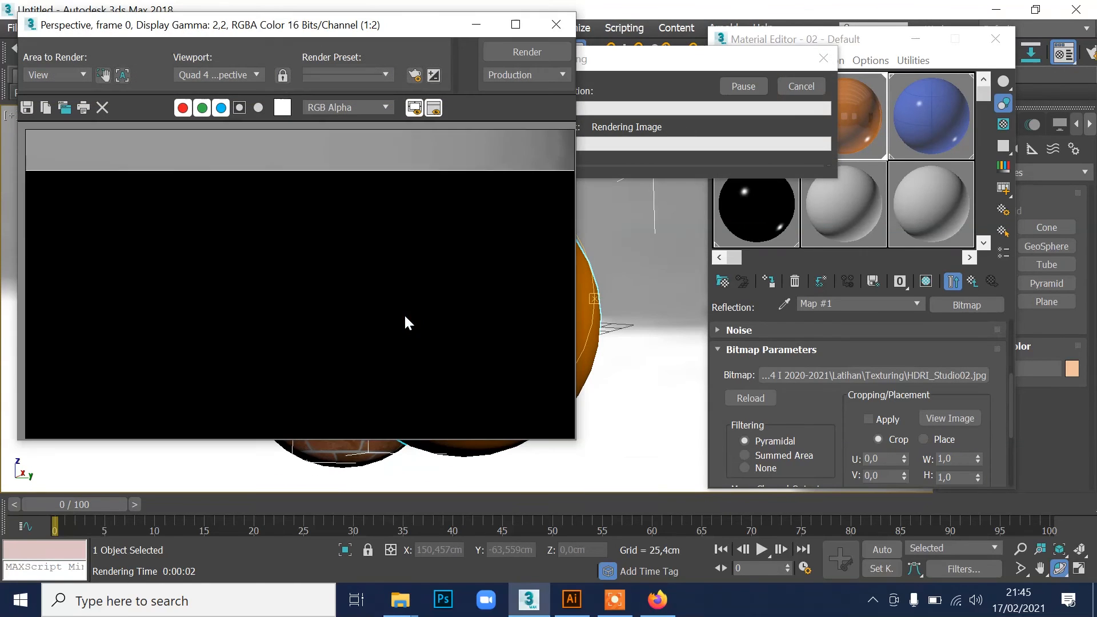
left_click(555, 24)
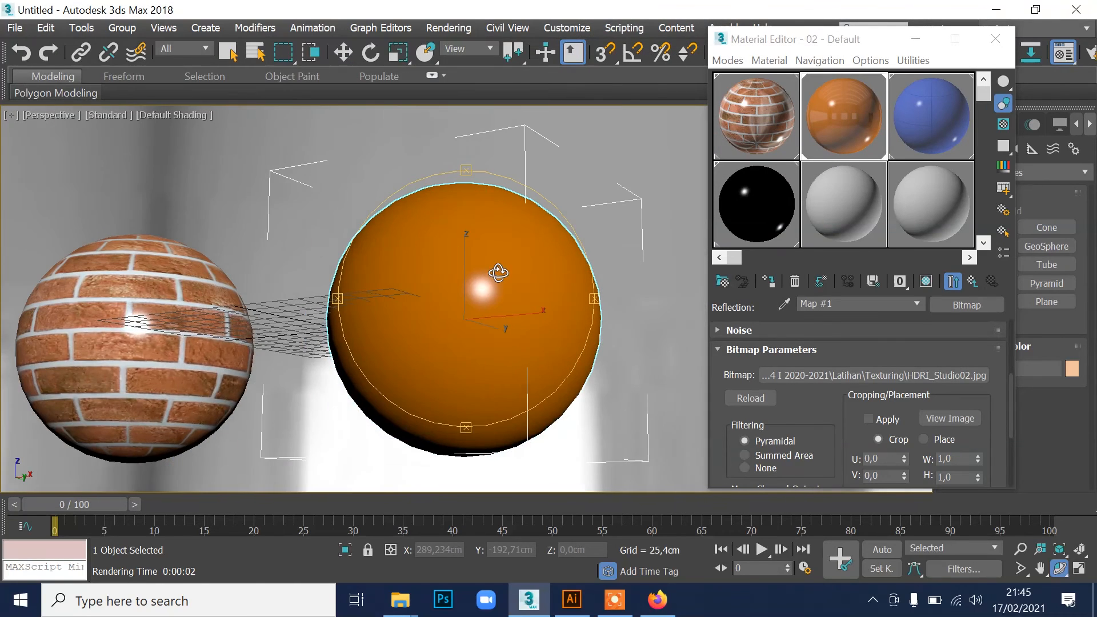
left_click_drag(129, 302, 458, 278)
key("shift+q")
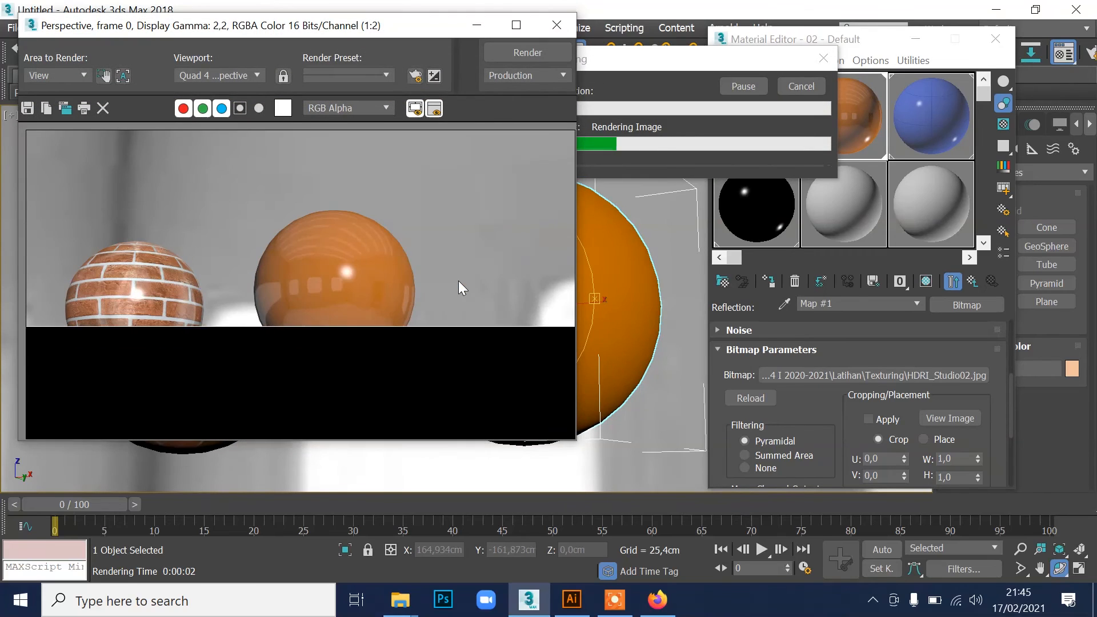
Step: Replace the bitmap of the brick material's Reflection map with HDRI_Studio02.jpg from the Texturing folder
left_click(759, 128)
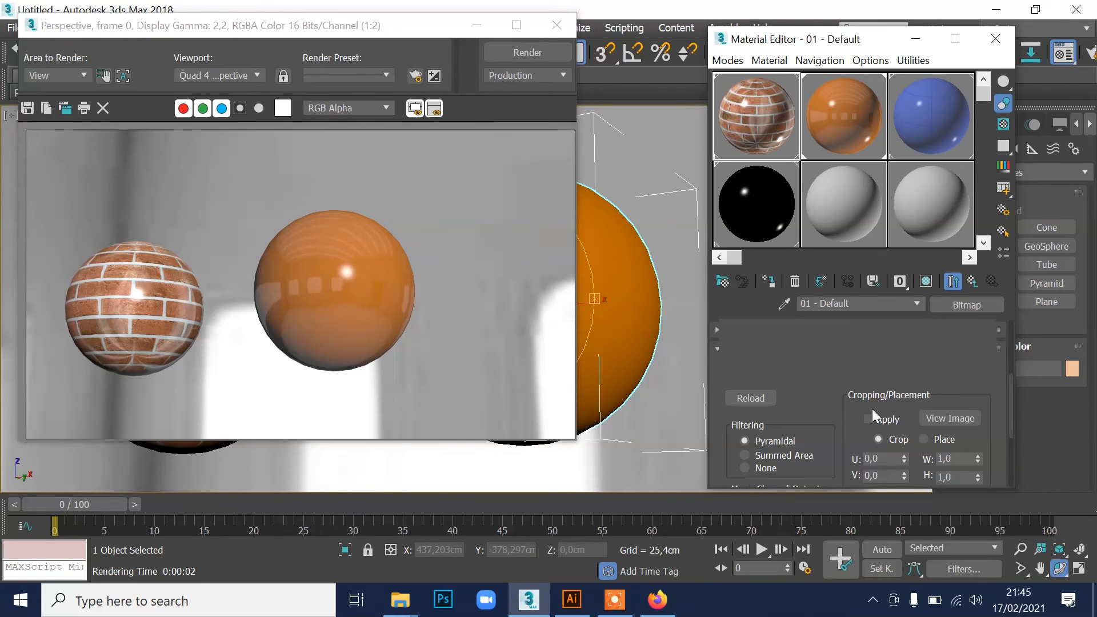
scroll(849, 395, "down", 10)
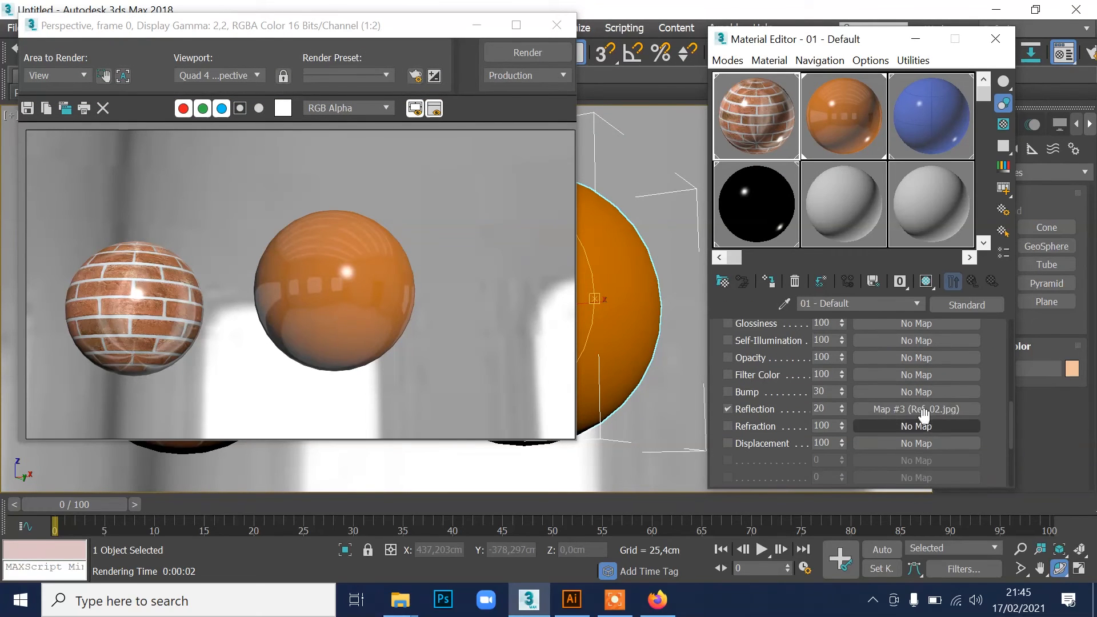
left_click(920, 409)
left_click(937, 389)
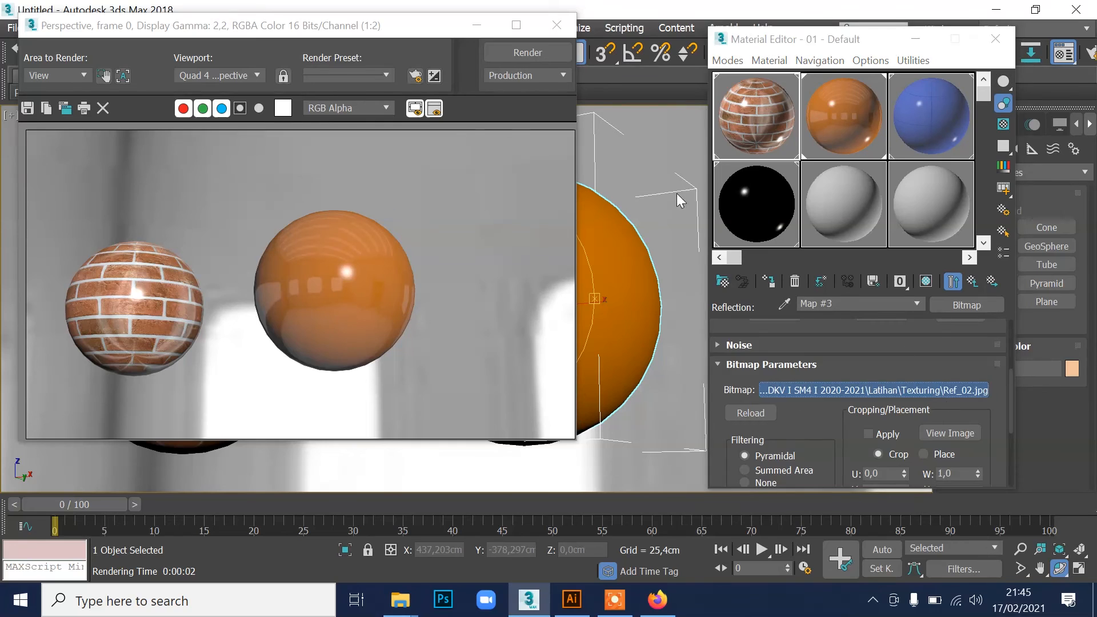
left_click_drag(1067, 122, 1067, 190)
left_click(951, 158)
left_click(919, 108)
left_click(1044, 360)
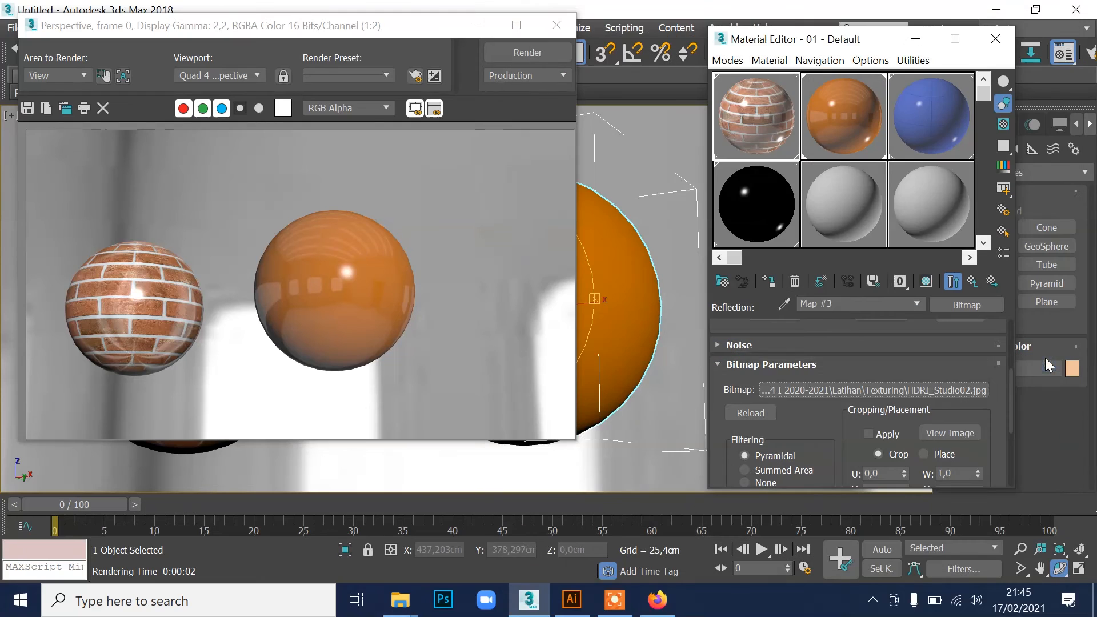
Step: Render the spheres with the brick material's studio reflection from the current view and two other viewing angles, closing each render
left_click(527, 52)
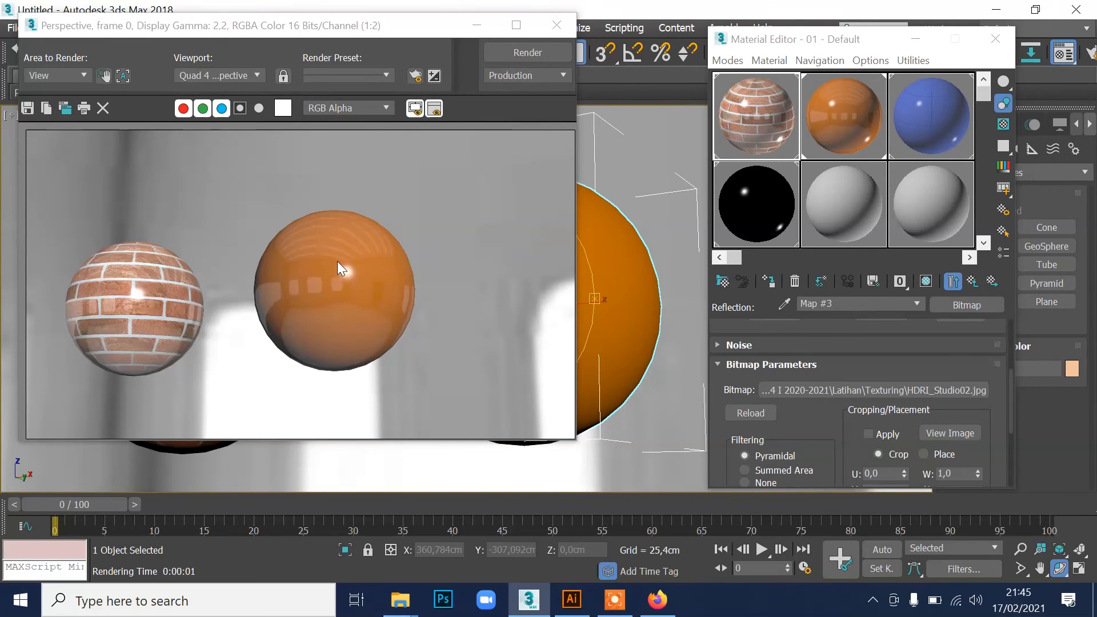
left_click(557, 25)
scroll(589, 322, "up", 5)
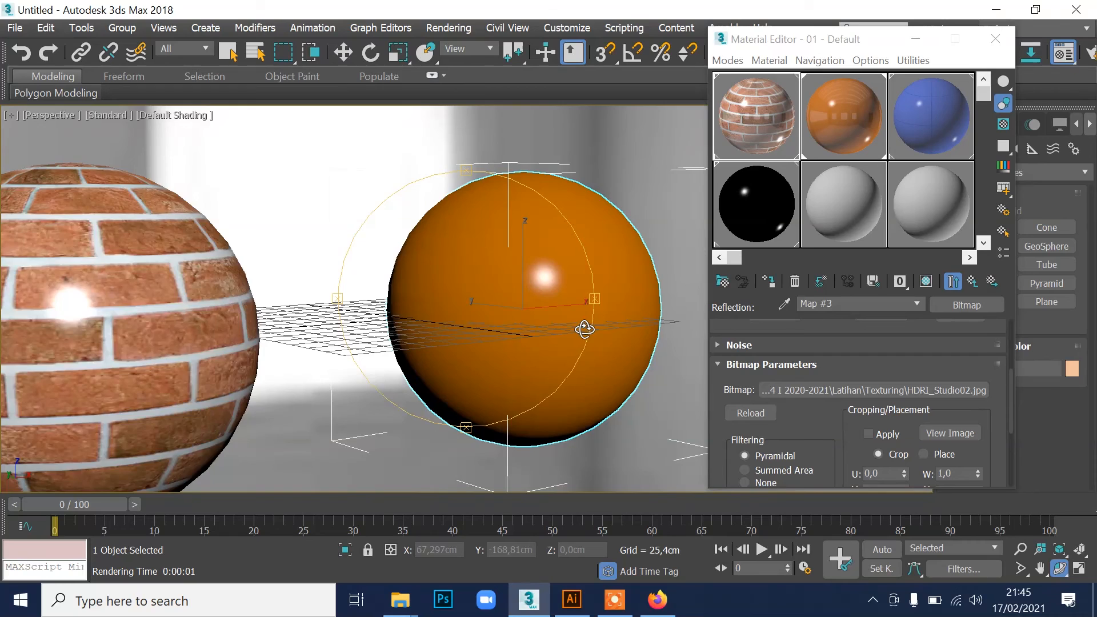
key("shift+q")
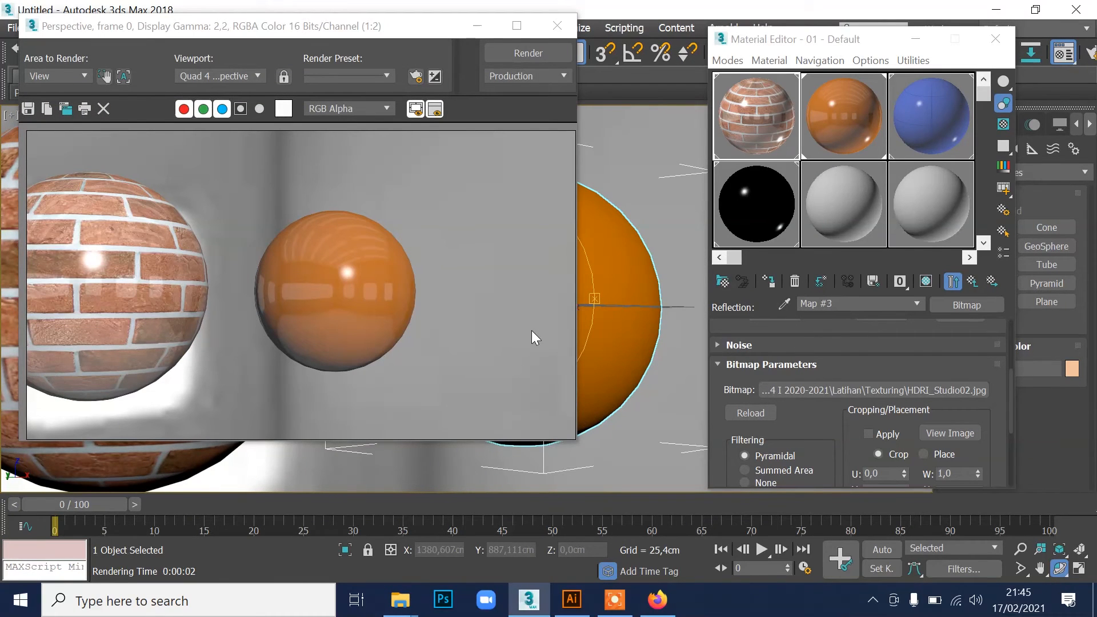
left_click(557, 25)
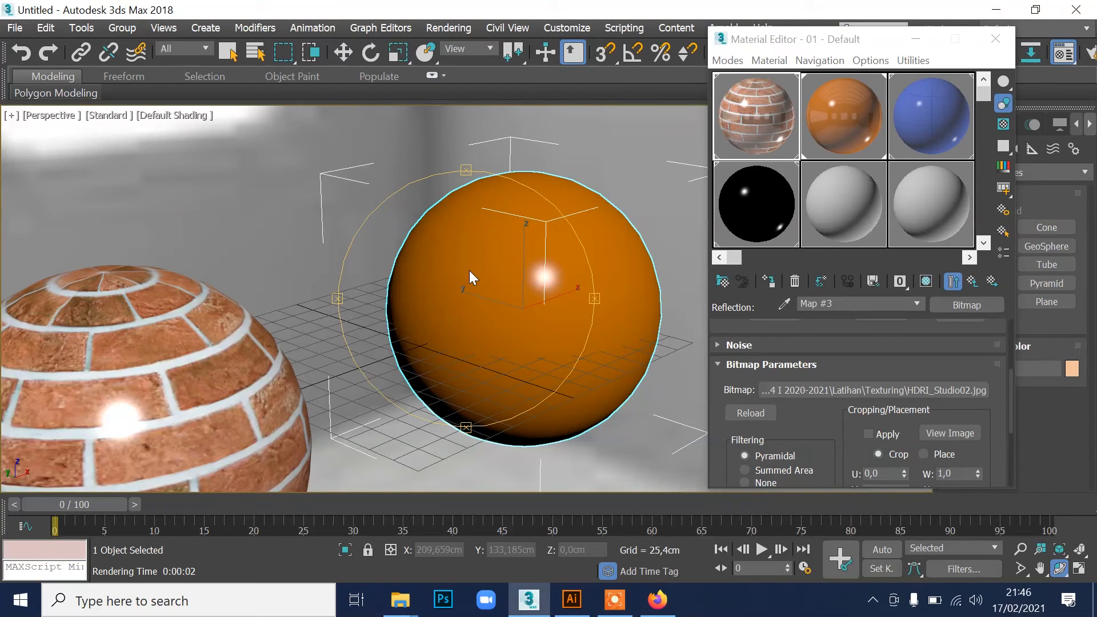
mouse_move(472, 277)
middle_mouse_down("alt")
mouse_move(516, 240)
mouse_move(547, 247)
mouse_move(326, 271)
mouse_move(433, 284)
mouse_move(431, 272)
middle_mouse_up("alt")
key("shift+q")
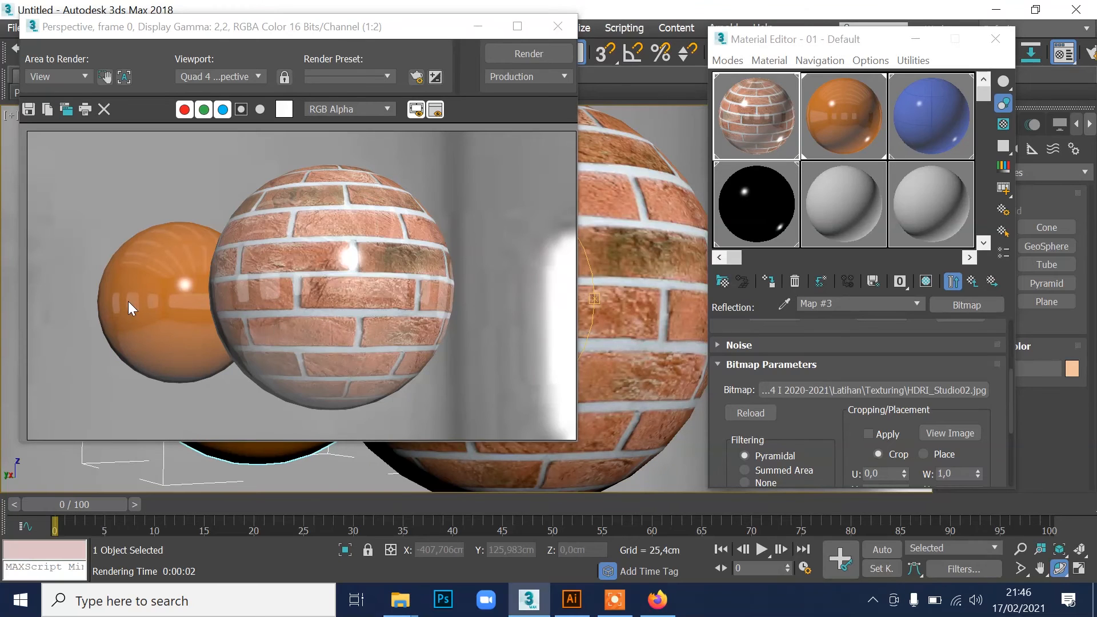
left_click(557, 26)
Step: Set the active view's background to Use Customize User Interface Gradient Colors, then render the spheres and close the render window
left_click(163, 28)
mouse_move(217, 364)
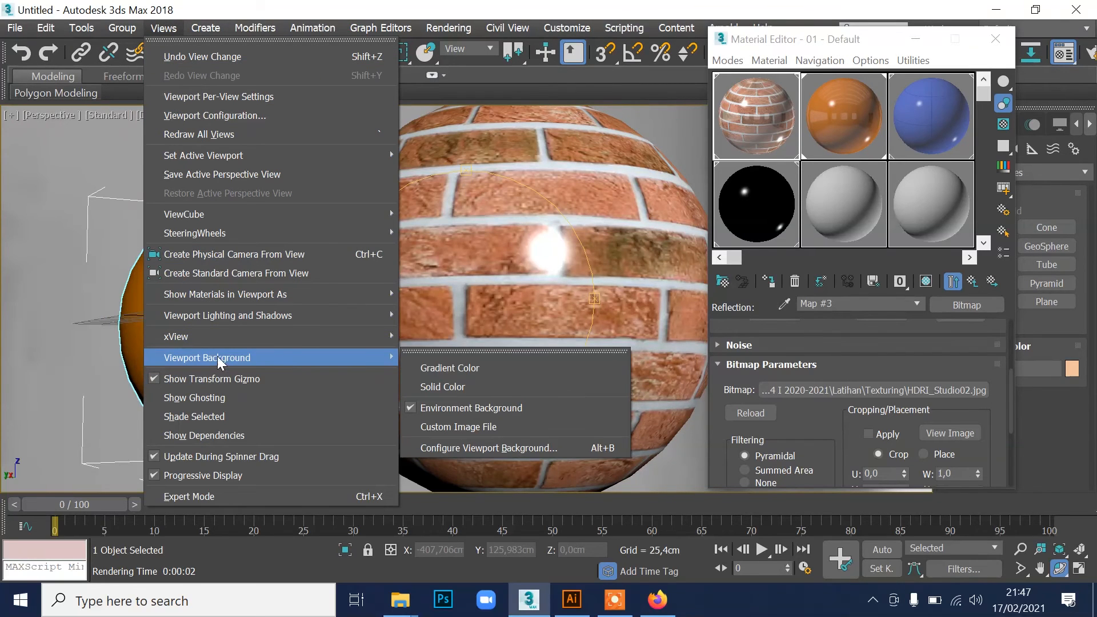
left_click(482, 448)
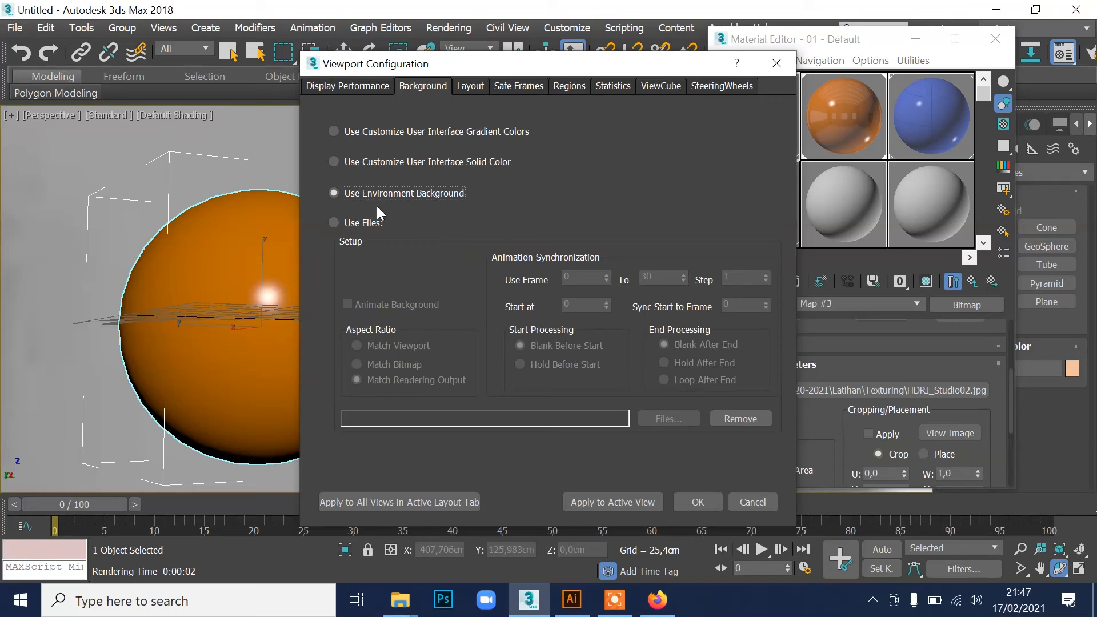
left_click(333, 131)
left_click(638, 501)
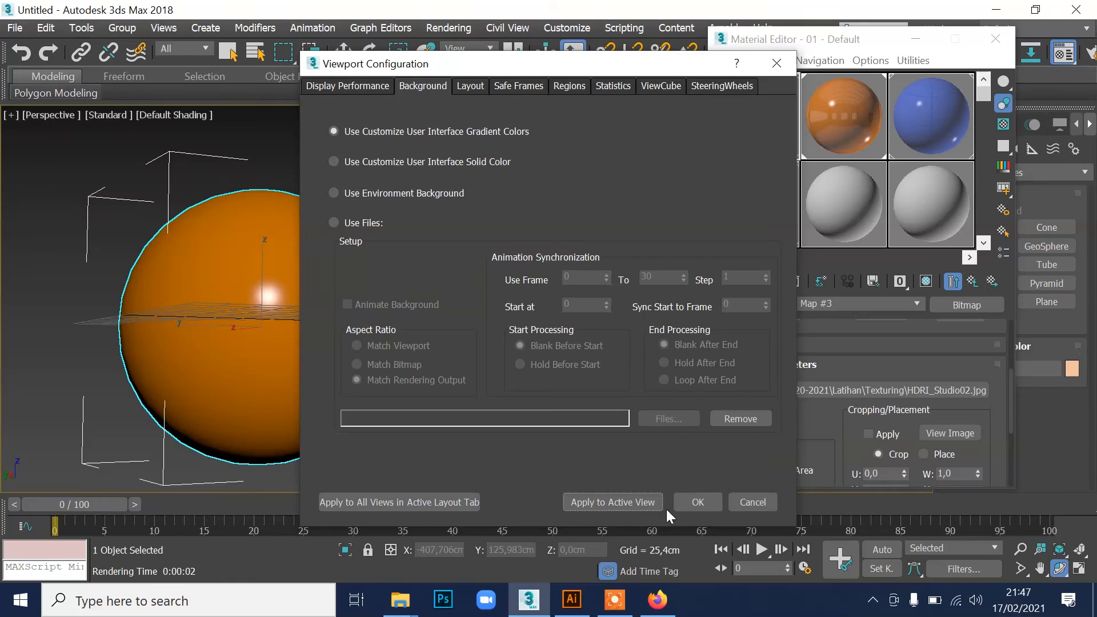
left_click(691, 502)
key("shift+q")
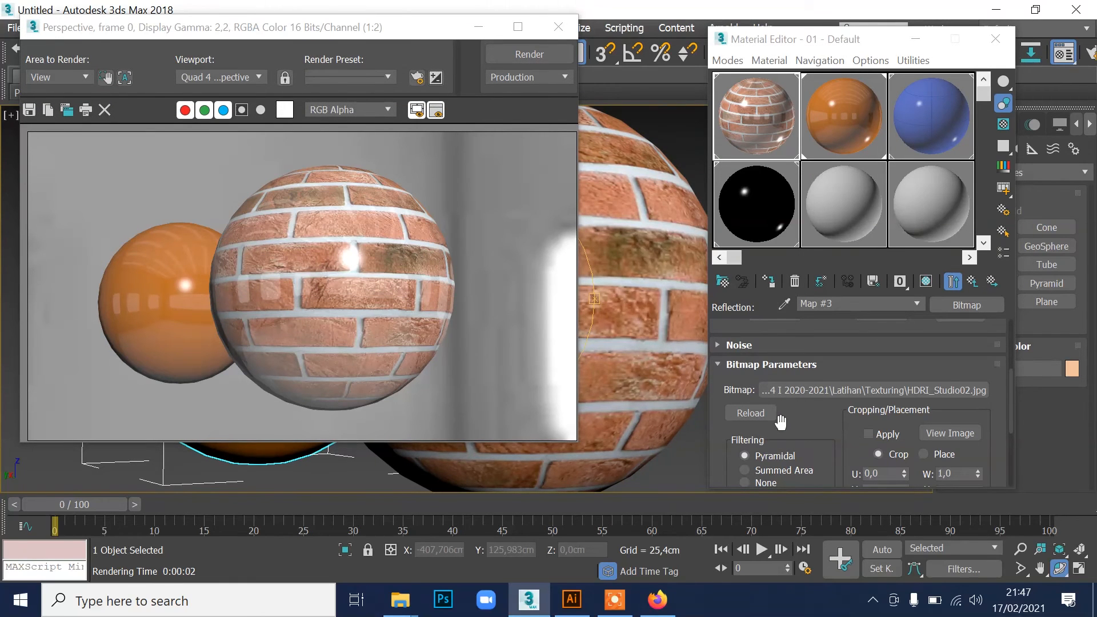
left_click(548, 29)
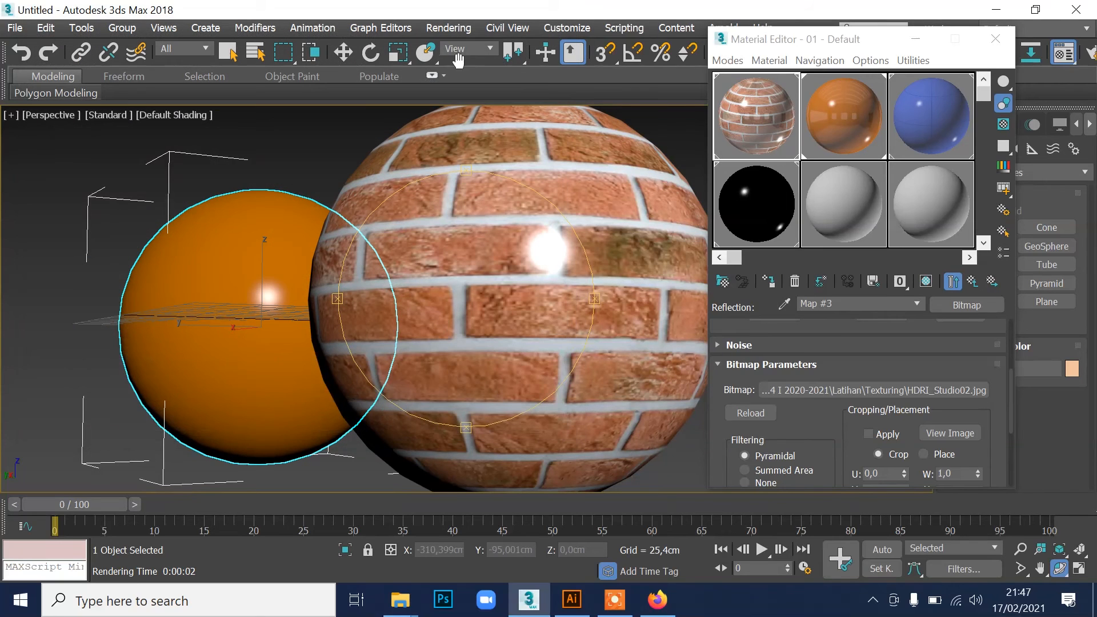
Step: Disable Use Map for the environment background, render the spheres without it, and close the render window and Environment and Effects dialog
left_click(448, 27)
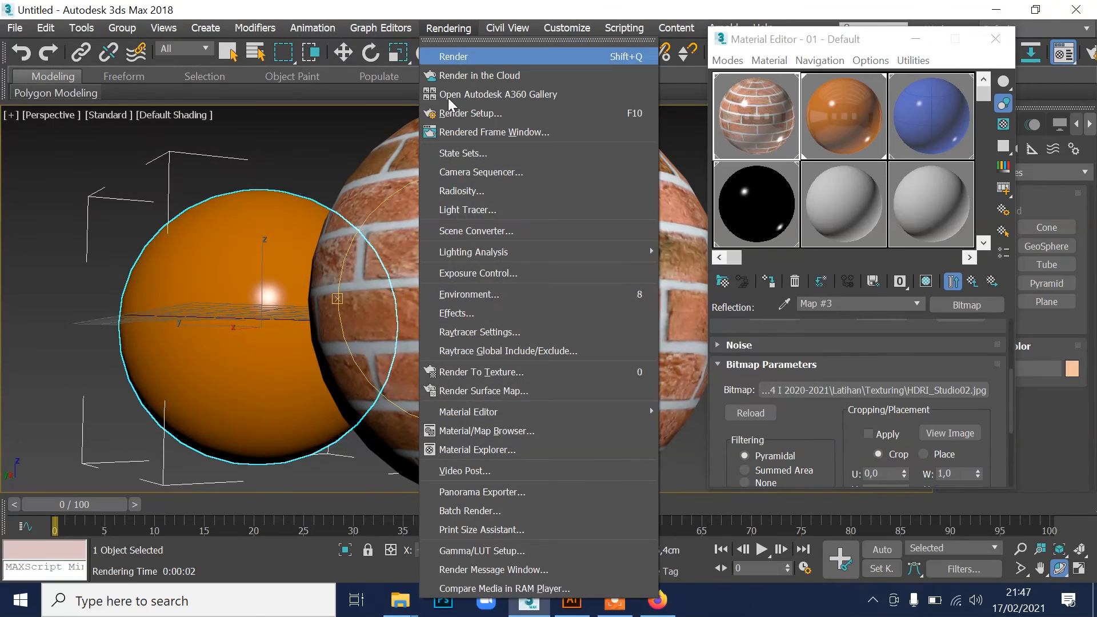
left_click(464, 295)
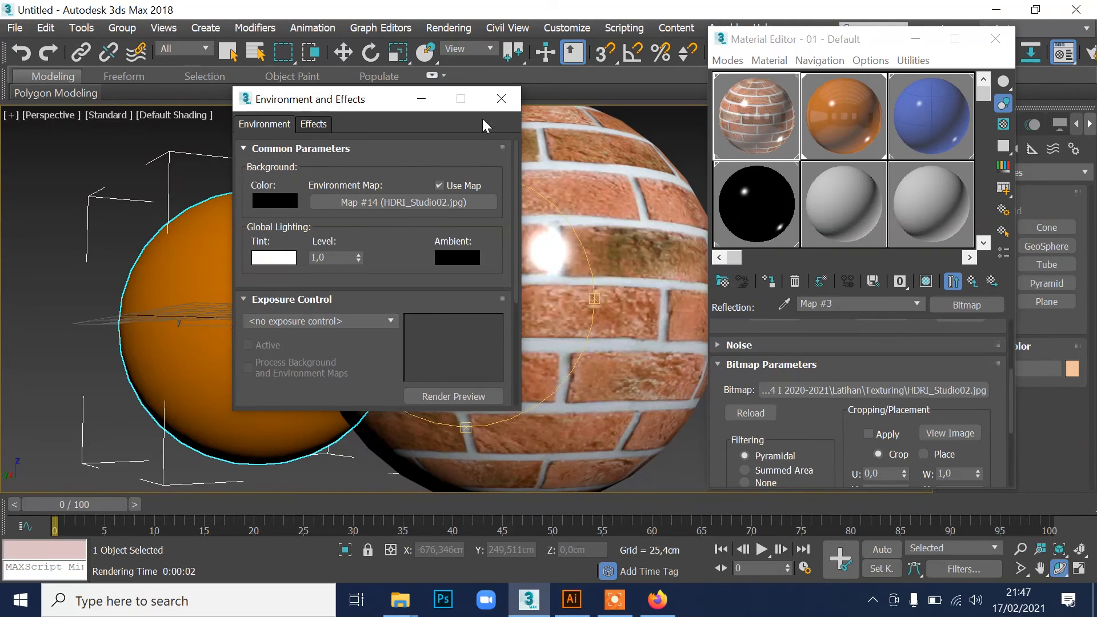
left_click_drag(374, 99, 694, 241)
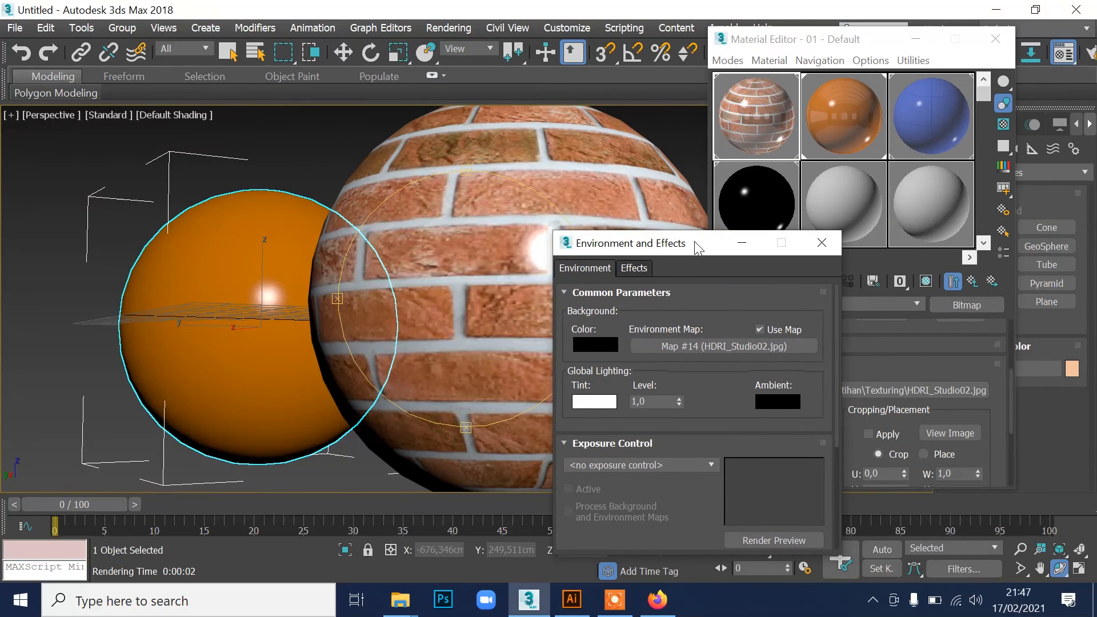
key("shift+q")
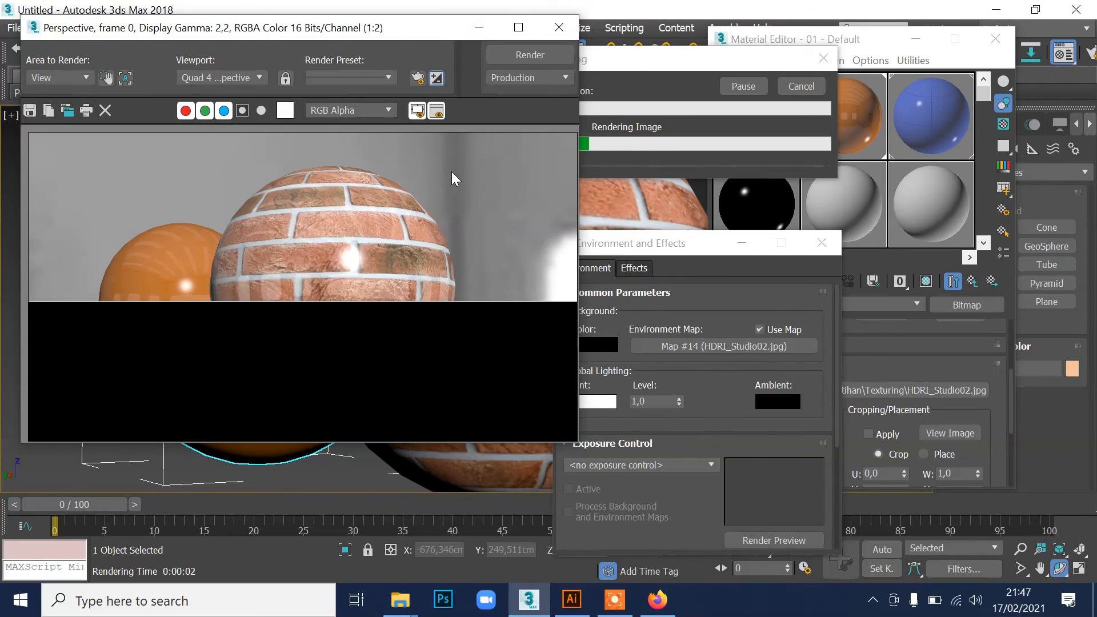
left_click(760, 330)
left_click(540, 66)
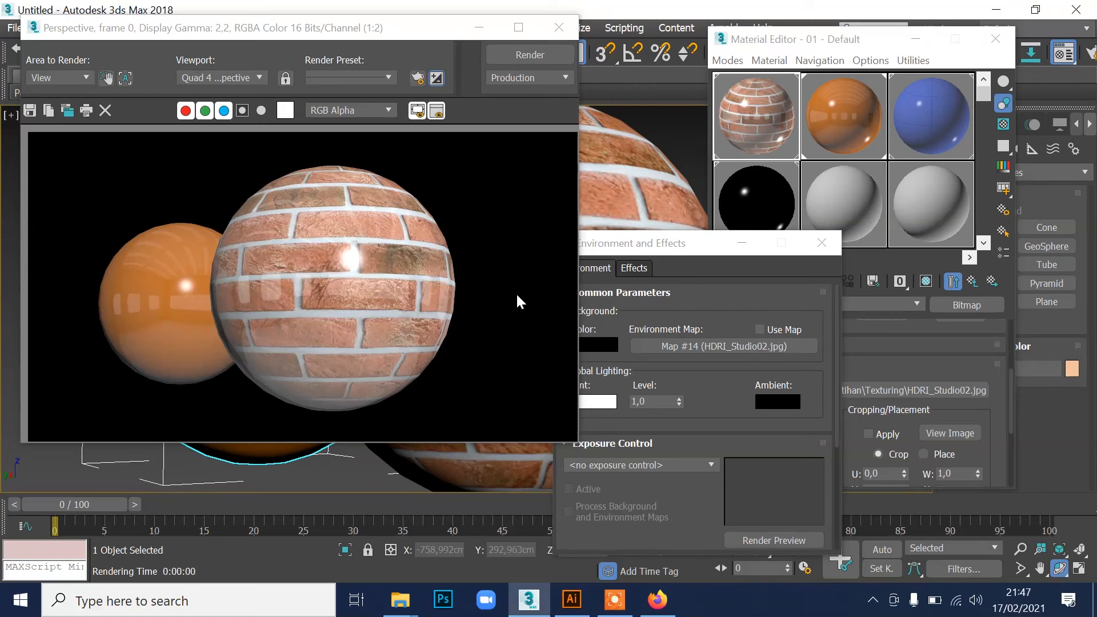
left_click(557, 29)
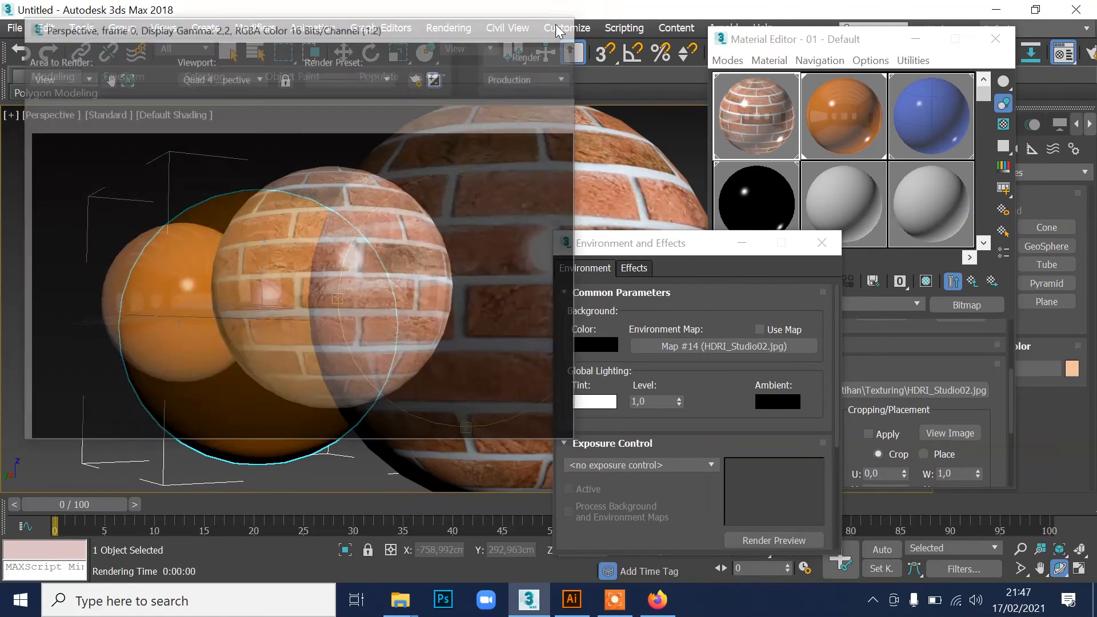
left_click(823, 243)
Step: Unhide all hidden objects in the scene and close the Material Editor
scroll(529, 216, "down", 2)
middle_click_drag(541, 257, 415, 254)
left_click_drag(416, 260, 455, 293)
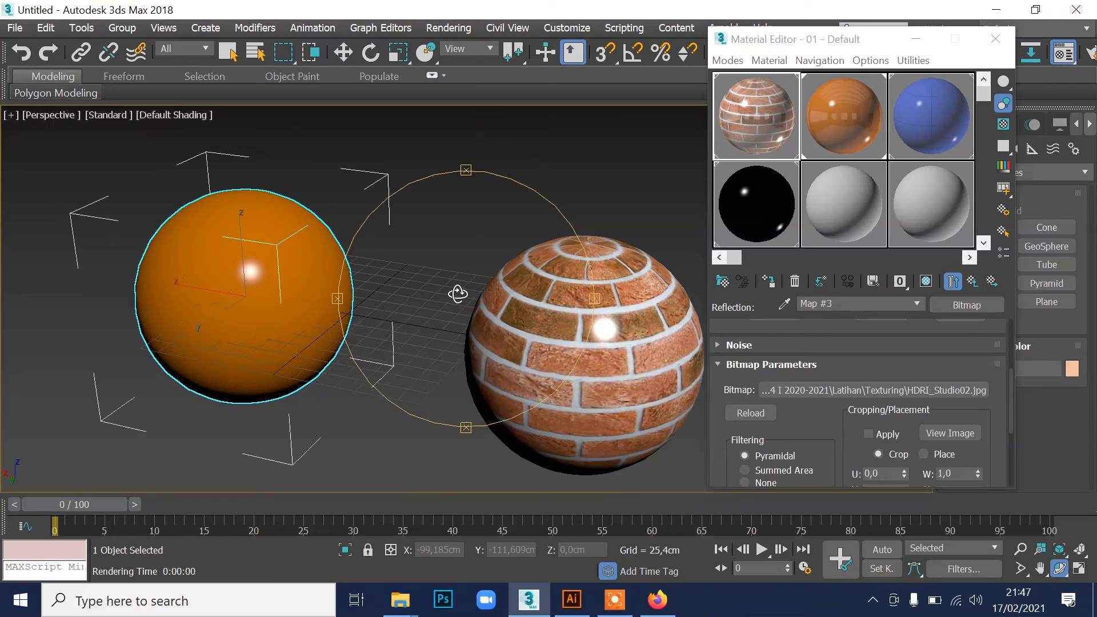
key("w")
right_click(457, 192)
left_click(521, 115)
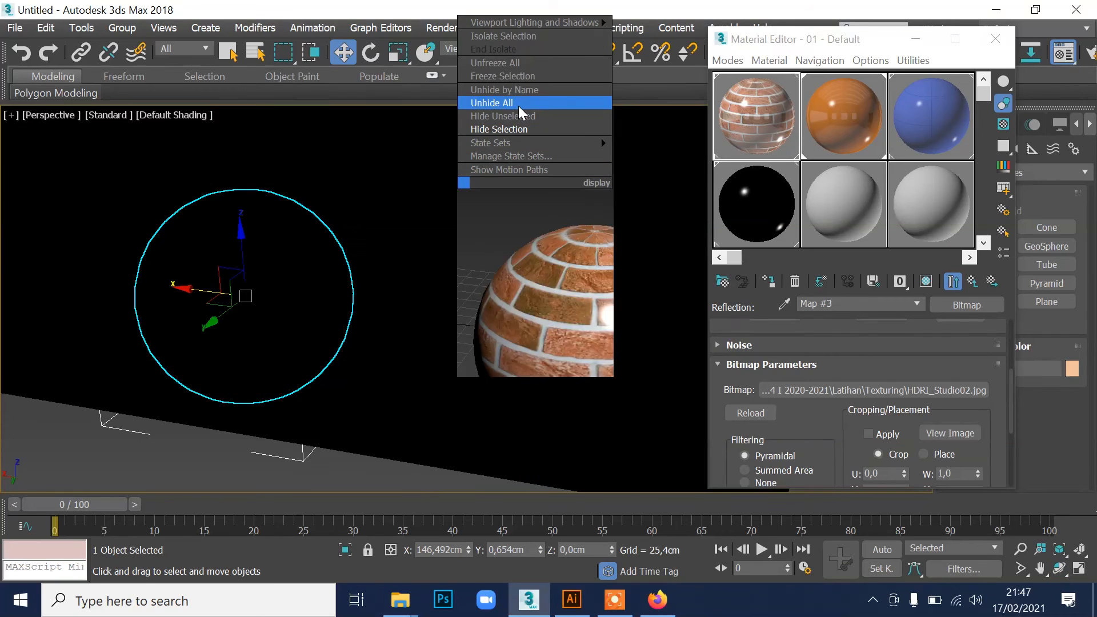
scroll(519, 252, "down", 5)
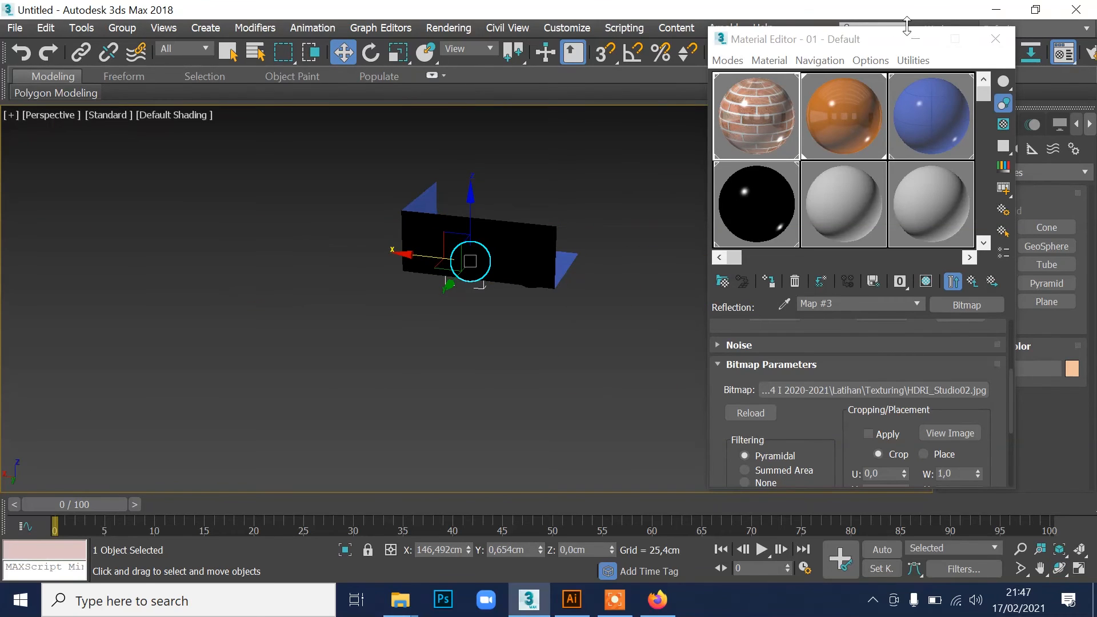
left_click(995, 39)
Step: Hide the orange sphere and the brick sphere, leaving the teapots in the blue tiled room
left_click(1059, 567)
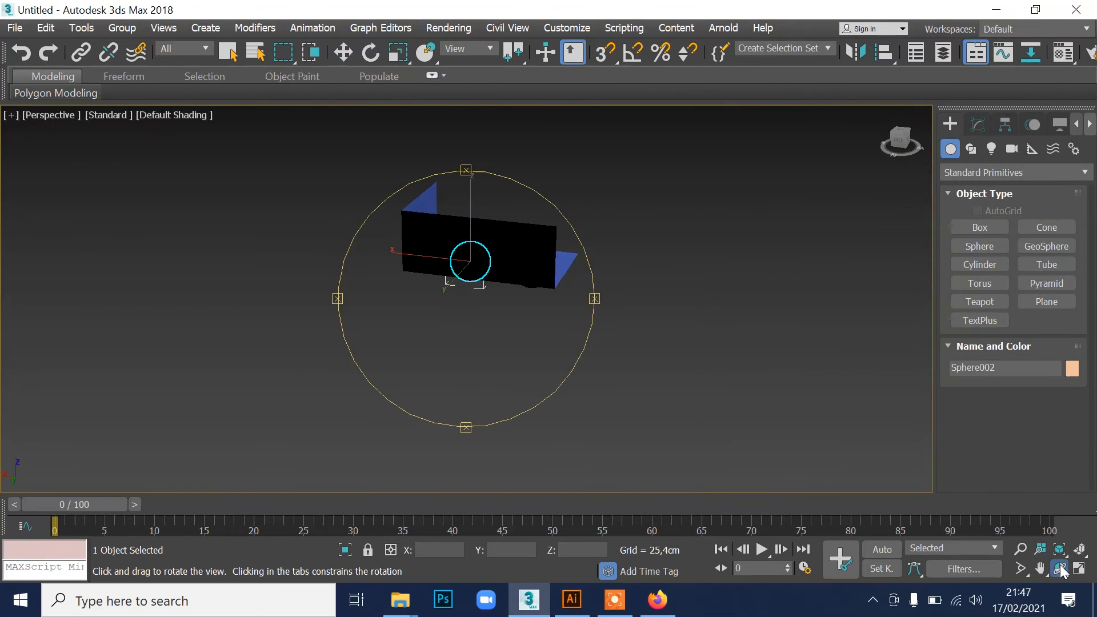
left_click_drag(392, 223, 347, 281)
scroll(466, 255, "up", 5)
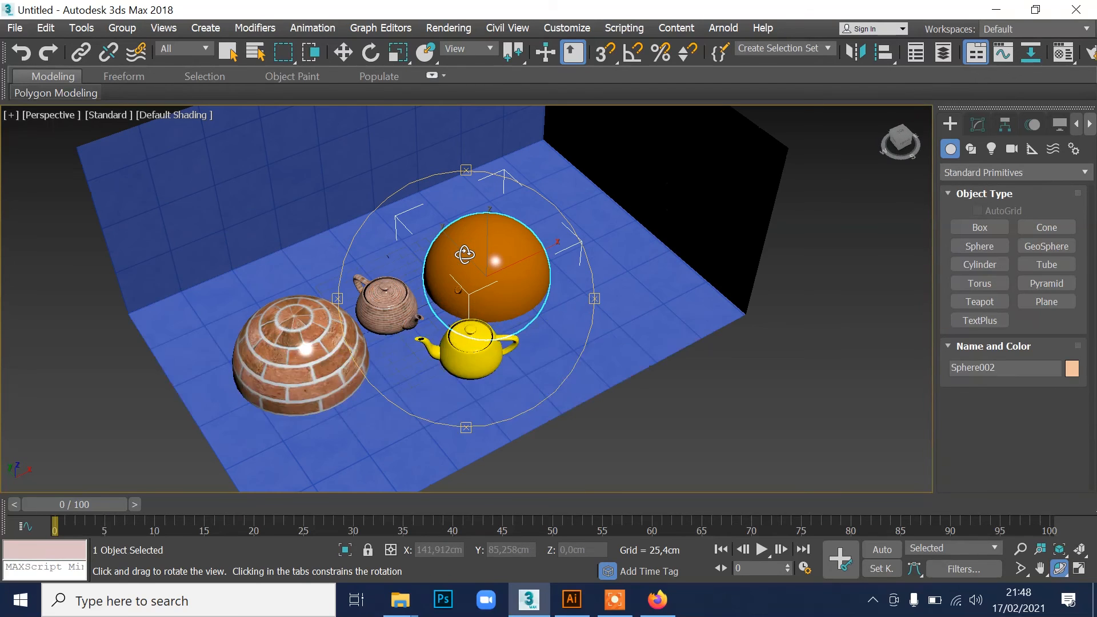
left_click_drag(465, 244, 468, 222)
middle_click_drag(486, 227, 513, 270)
scroll(512, 269, "up", 3)
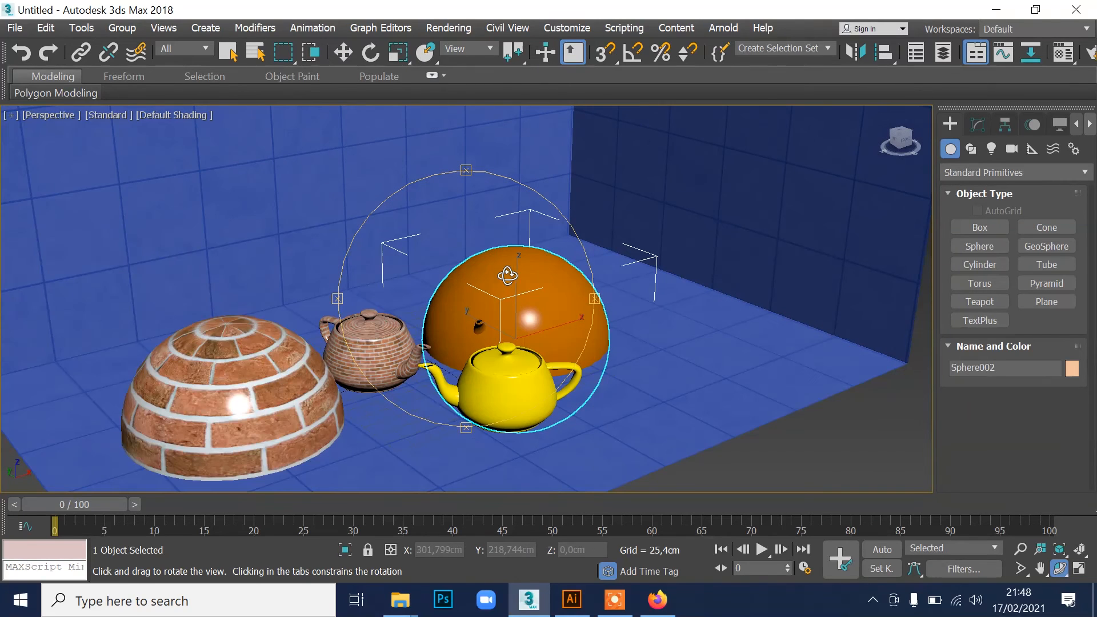
left_click(343, 52)
right_click(530, 281)
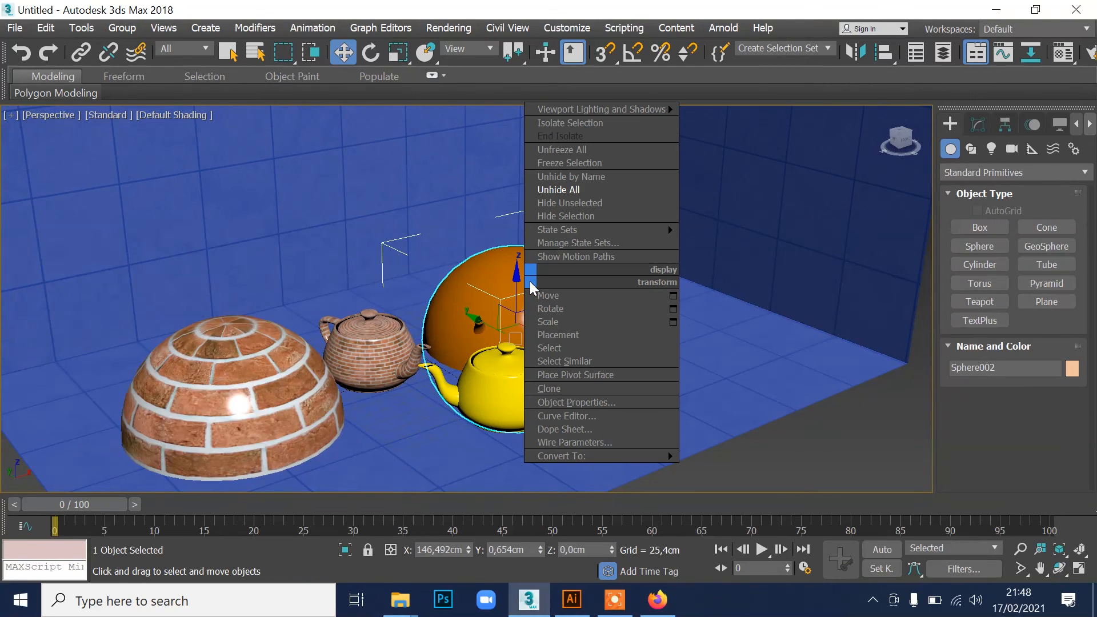
left_click(572, 219)
left_click(315, 404)
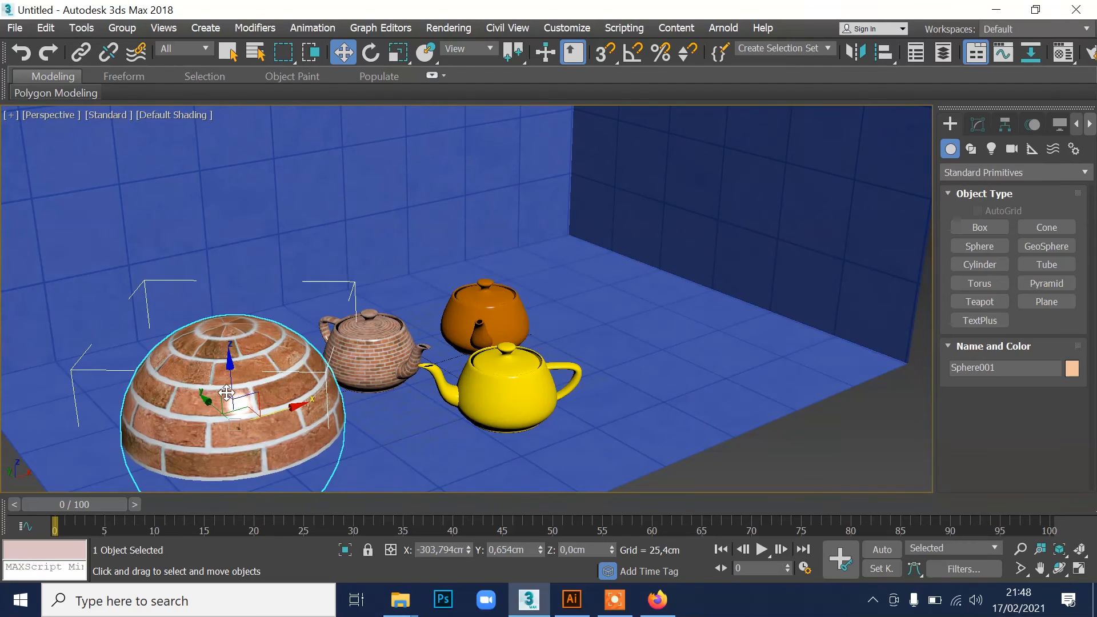
right_click(226, 384)
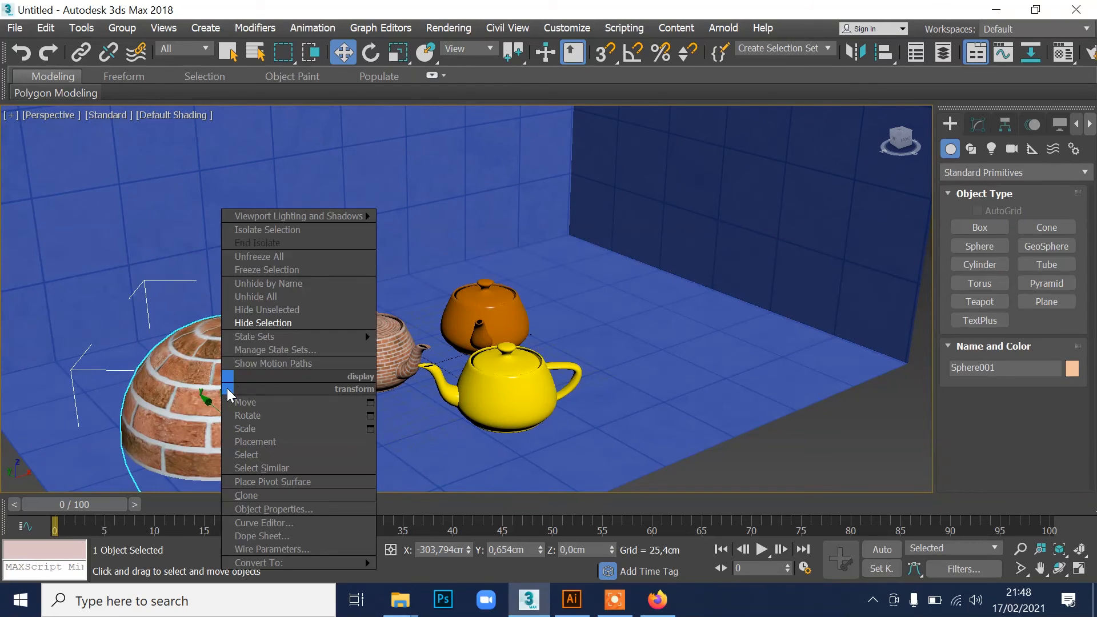
left_click(279, 323)
Step: Frame the three teapots closely in the perspective view and render them
left_click(1021, 550)
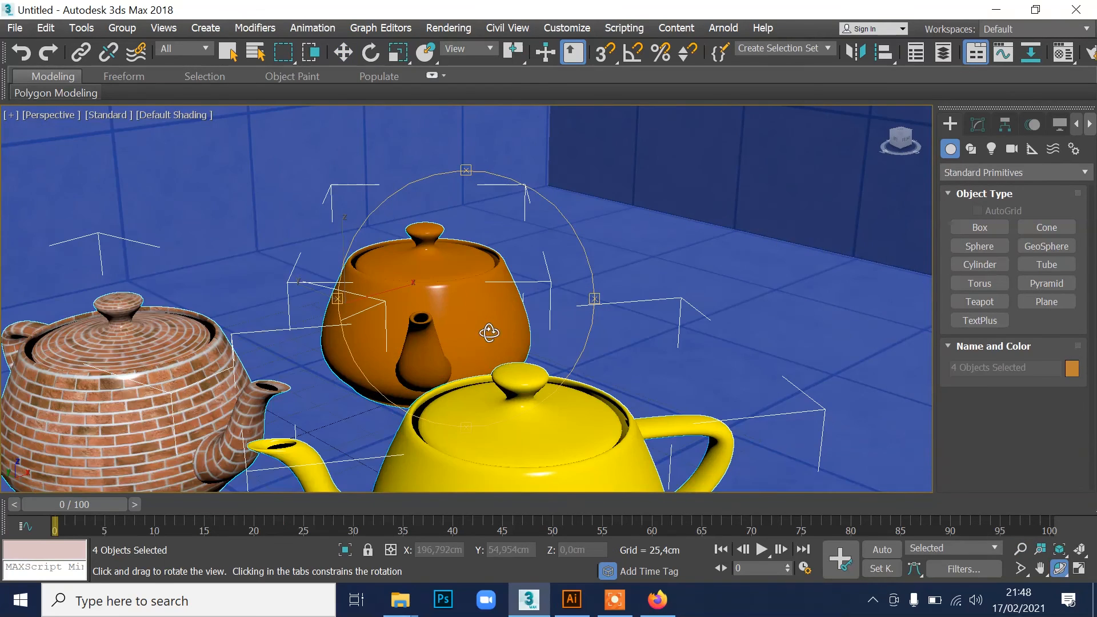
middle_click_drag(489, 332, 513, 264)
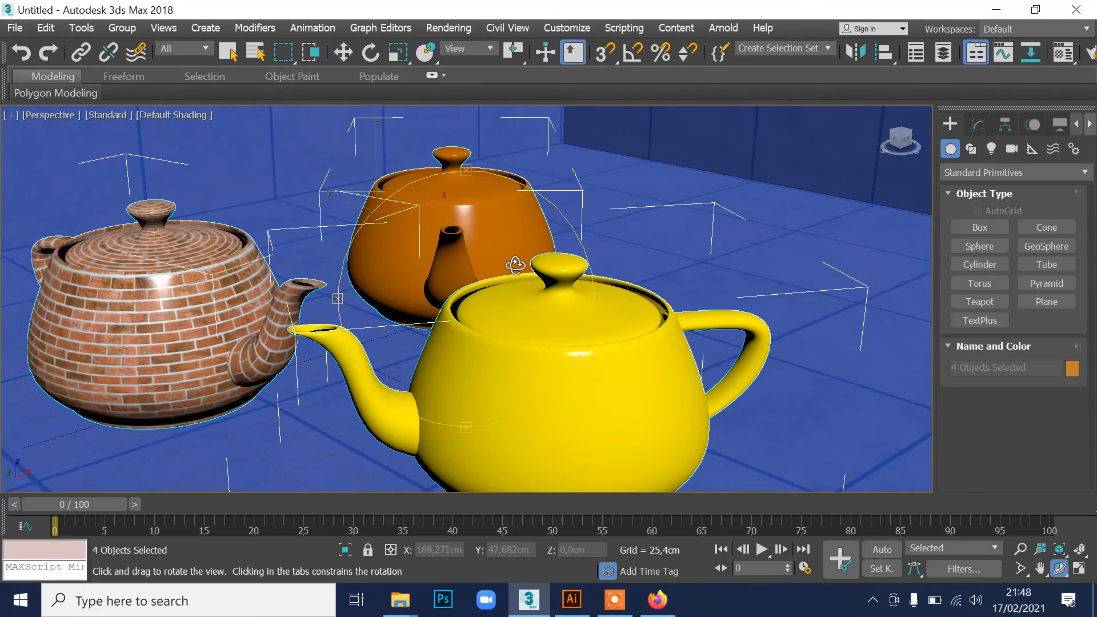
key("shift+q")
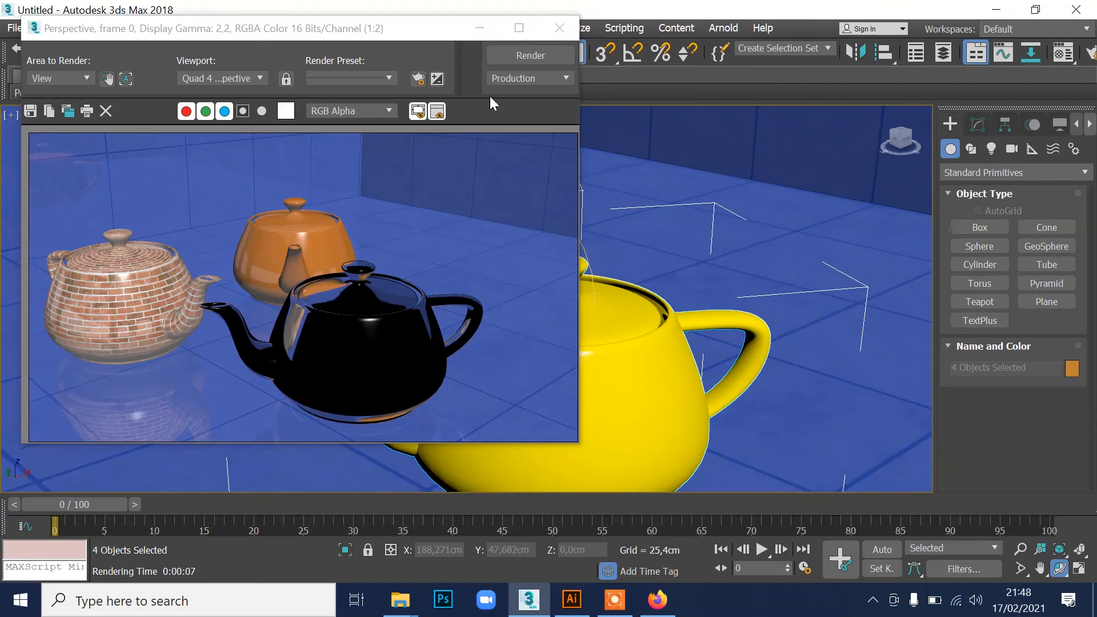
Step: Enable Use Map for the HDRI_Studio02.jpg environment map and render the teapots again
left_click_drag(411, 27, 365, 46)
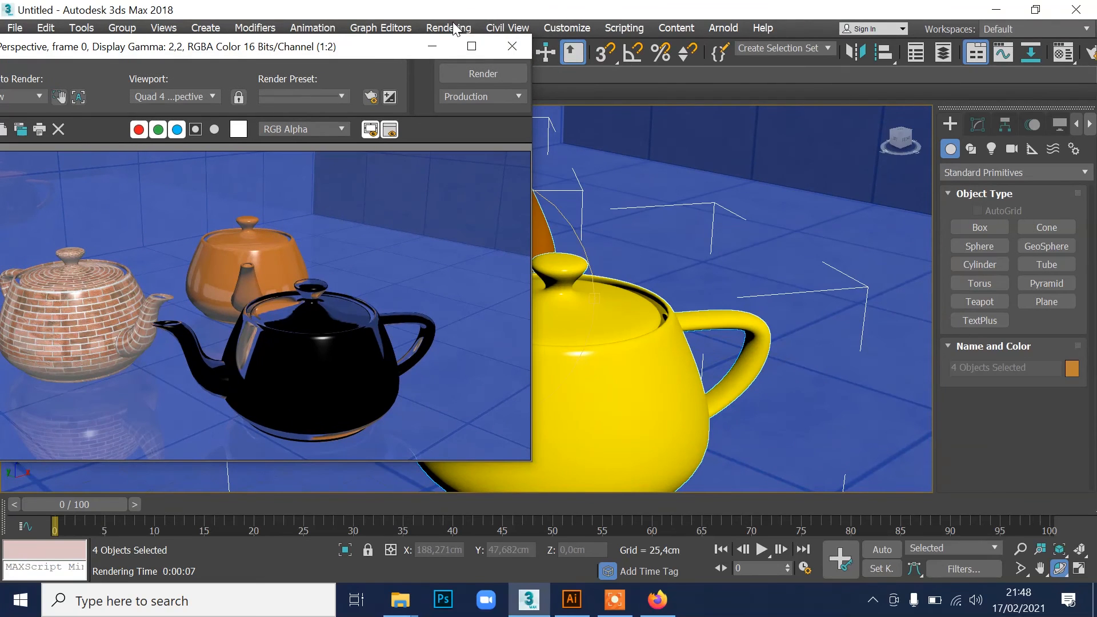
left_click(454, 28)
left_click(483, 296)
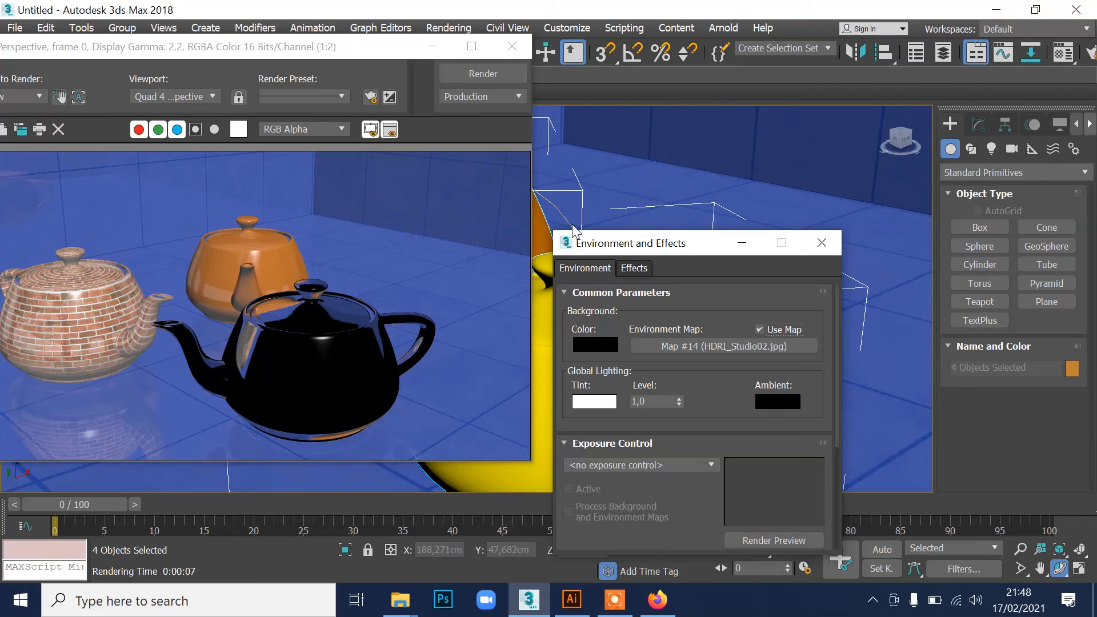
left_click(483, 73)
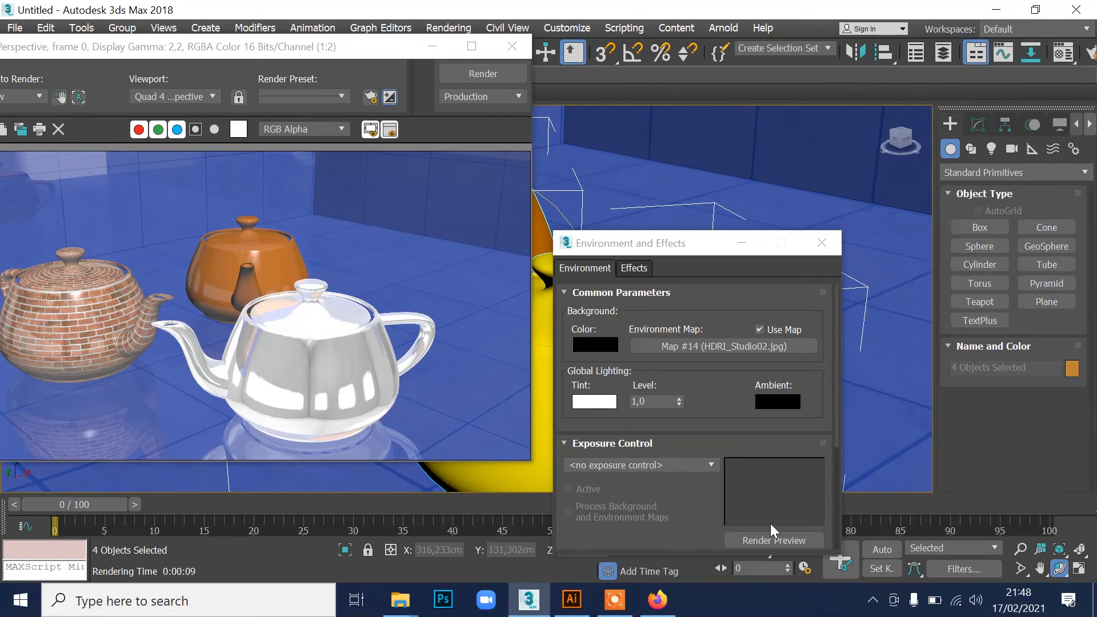
Step: Enlarge the rendered teapot image to full size and examine the reflections across the three teapots
left_click_drag(268, 47, 538, 98)
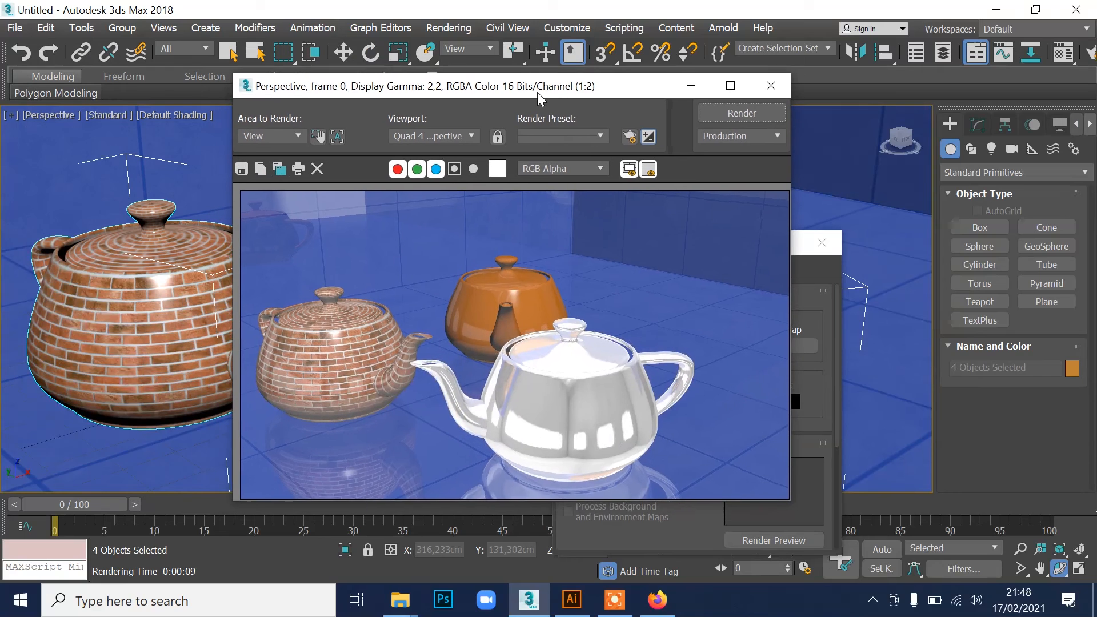
left_click(730, 86)
scroll(906, 218, "up", 1)
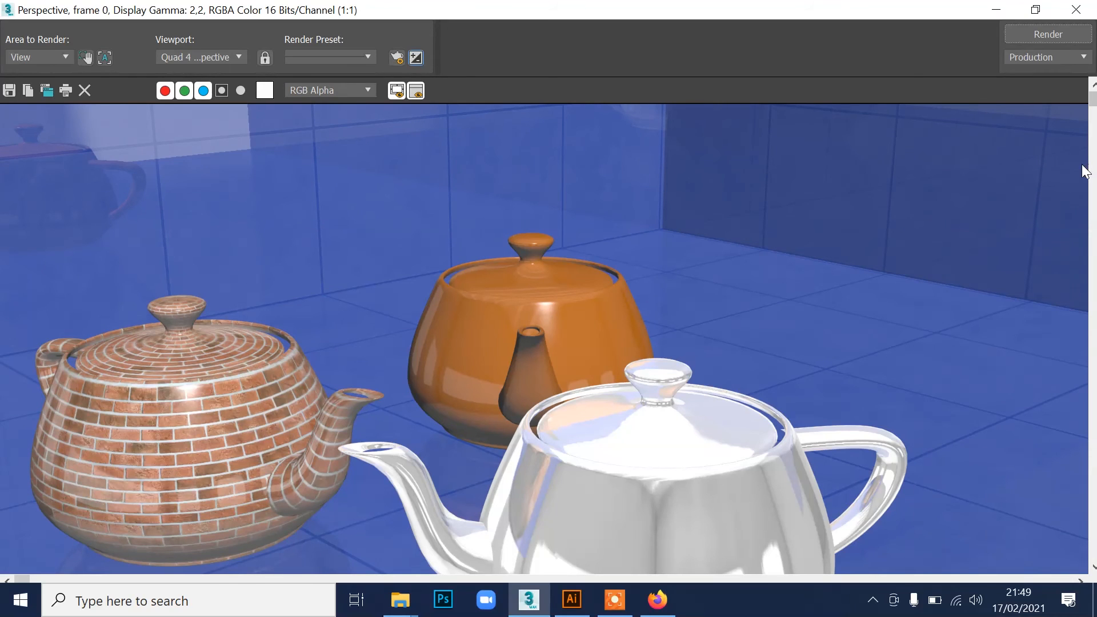
middle_click_drag(749, 287, 774, 208)
middle_click_drag(822, 278, 824, 209)
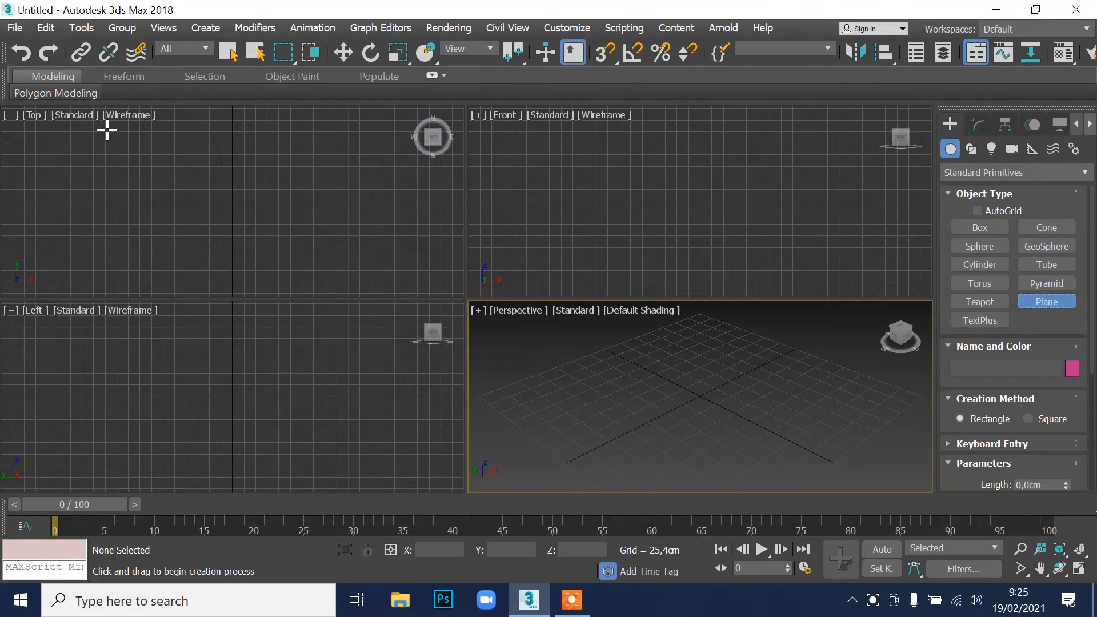
Step: Create a large rectangular plane in the Top view of the new scene as a floor for the objects
left_click_drag(121, 118, 350, 279)
right_click(678, 345)
left_click(977, 124)
left_click_drag(1066, 380, 1066, 400)
left_click(949, 125)
Step: Create two teapots side by side on the plane and rotate the second one so its spout points toward the perspective viewer
left_click(979, 302)
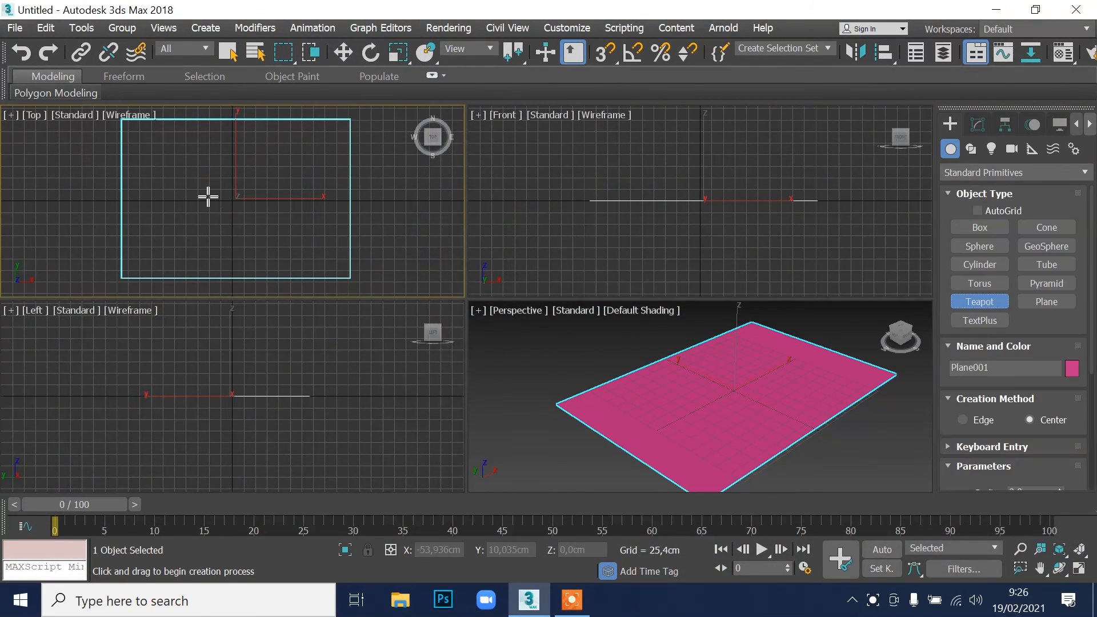
left_click_drag(207, 197, 235, 194)
left_click_drag(299, 180, 516, 243)
left_click(371, 52)
left_click_drag(235, 144, 290, 210)
left_click(343, 53)
middle_click_drag(836, 408, 748, 439)
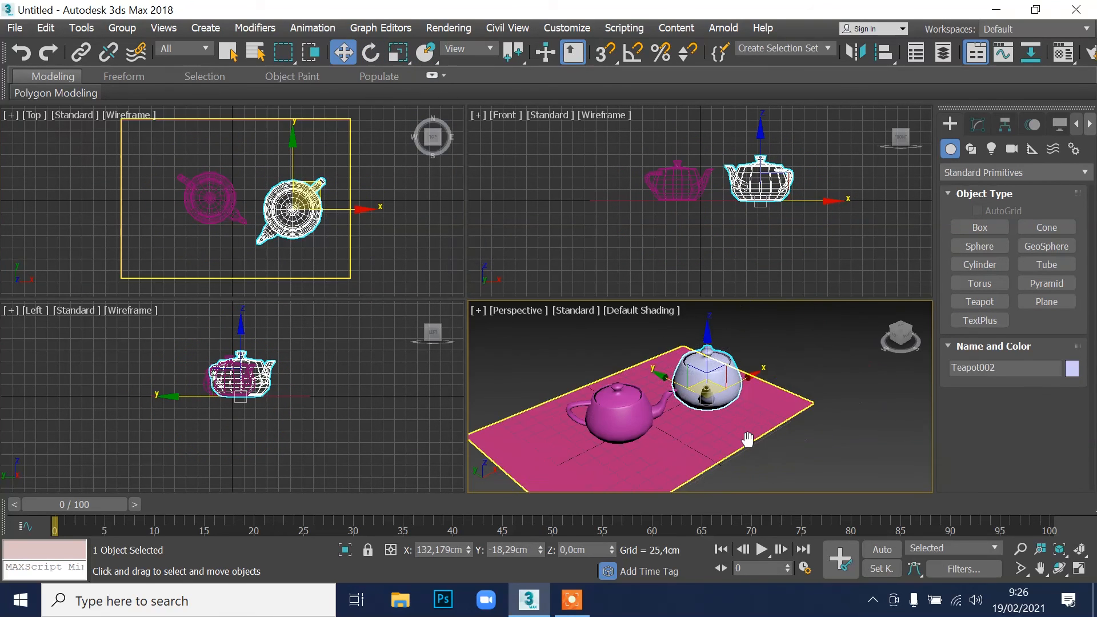
Step: Scale the plane up uniformly and show both teapots at a low angle in a maximized Perspective view
left_click(350, 156)
left_click(398, 53)
left_click_drag(242, 191, 247, 153)
left_click(892, 465)
left_click(1081, 567)
scroll(551, 308, "up", 3)
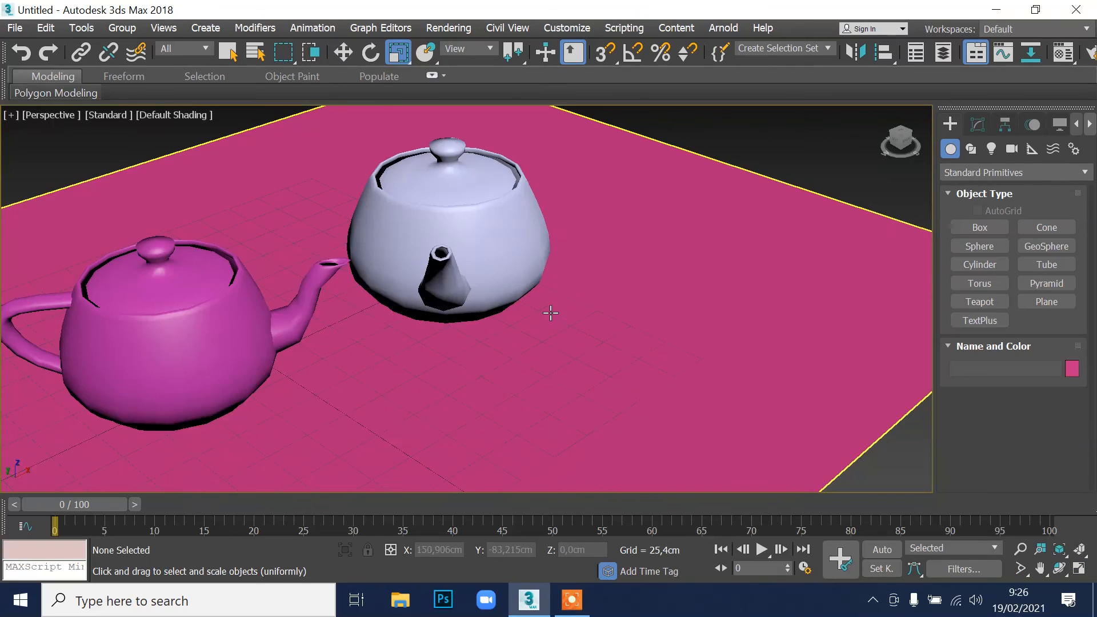
middle_click_drag(551, 311, 511, 366)
left_click(1061, 569)
left_click_drag(416, 289, 479, 360)
left_click(343, 53)
Step: Set the first material's Specular Level to 147 and Glossiness to 86 in the Material Editor
key("m")
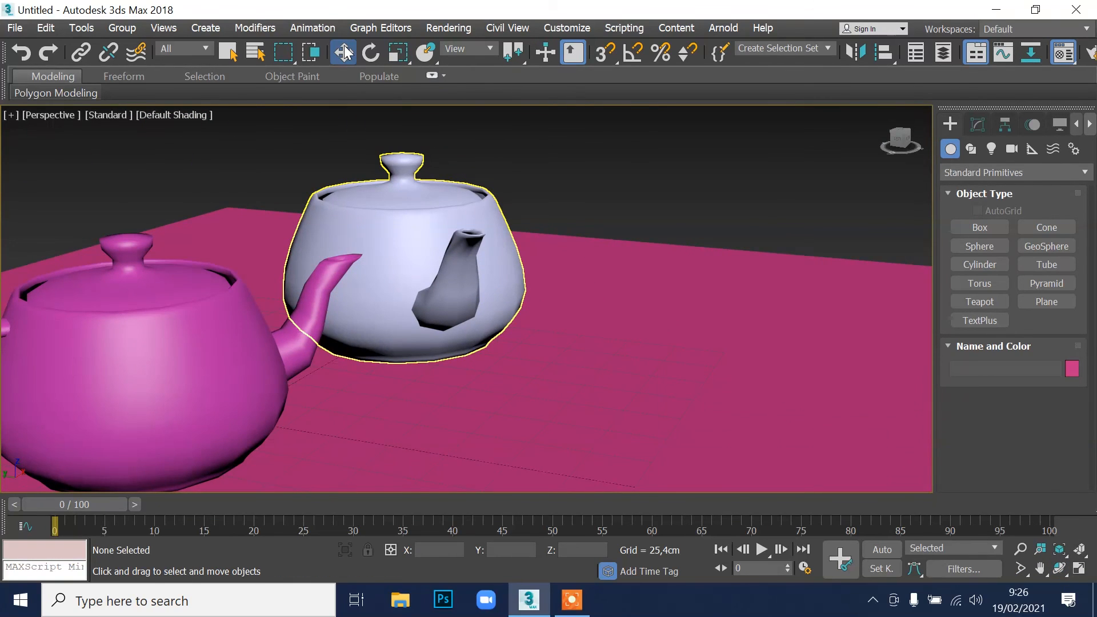
left_click_drag(798, 451, 795, 323)
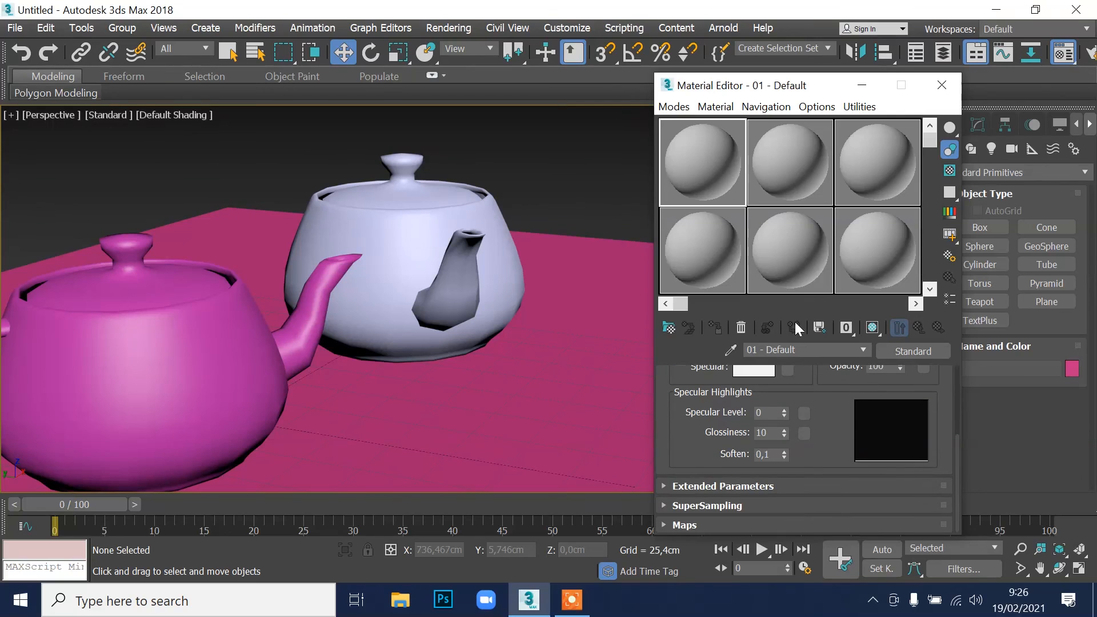
left_click_drag(786, 413, 785, 368)
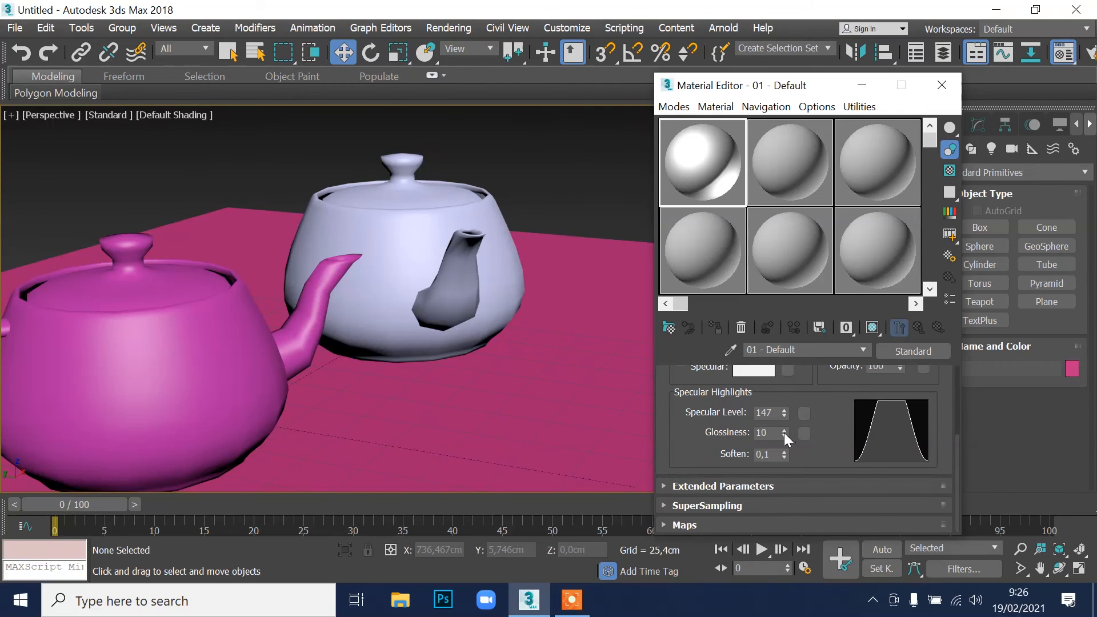
left_click_drag(784, 433, 779, 389)
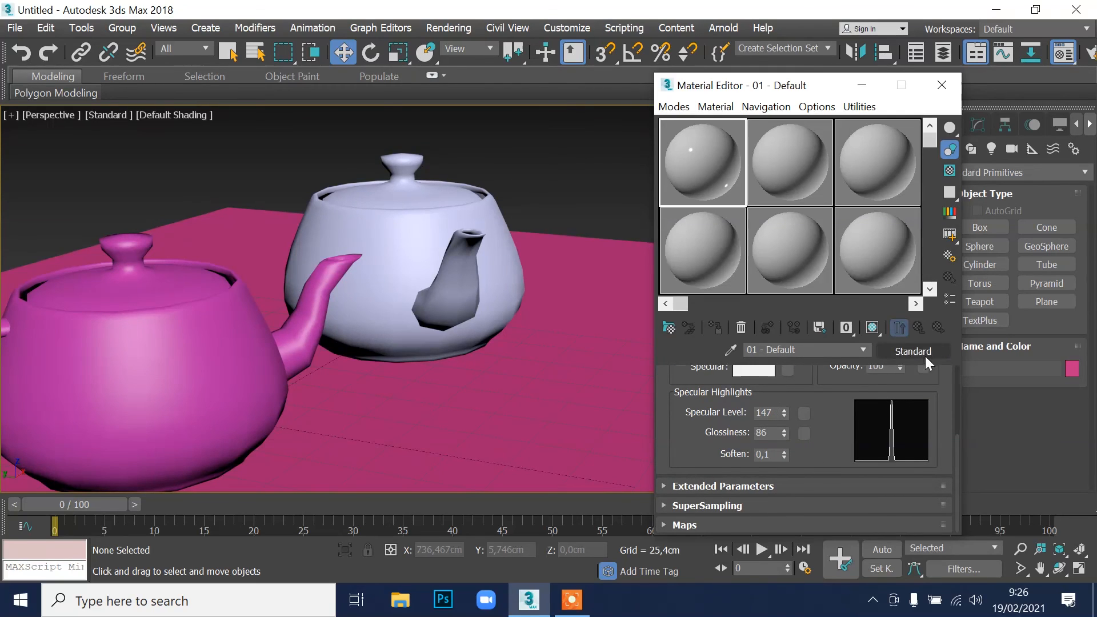
Step: Load the HDRI_Studio01 bitmap from the Texturing folder as the first material's Reflection map
left_click(684, 525)
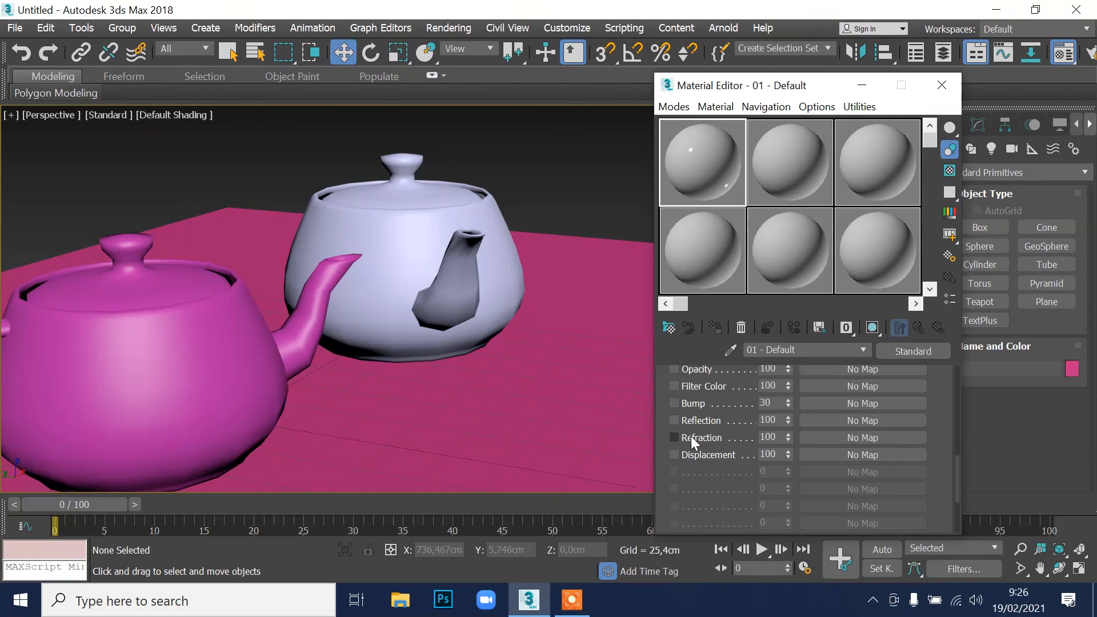
left_click(842, 420)
double_click(366, 106)
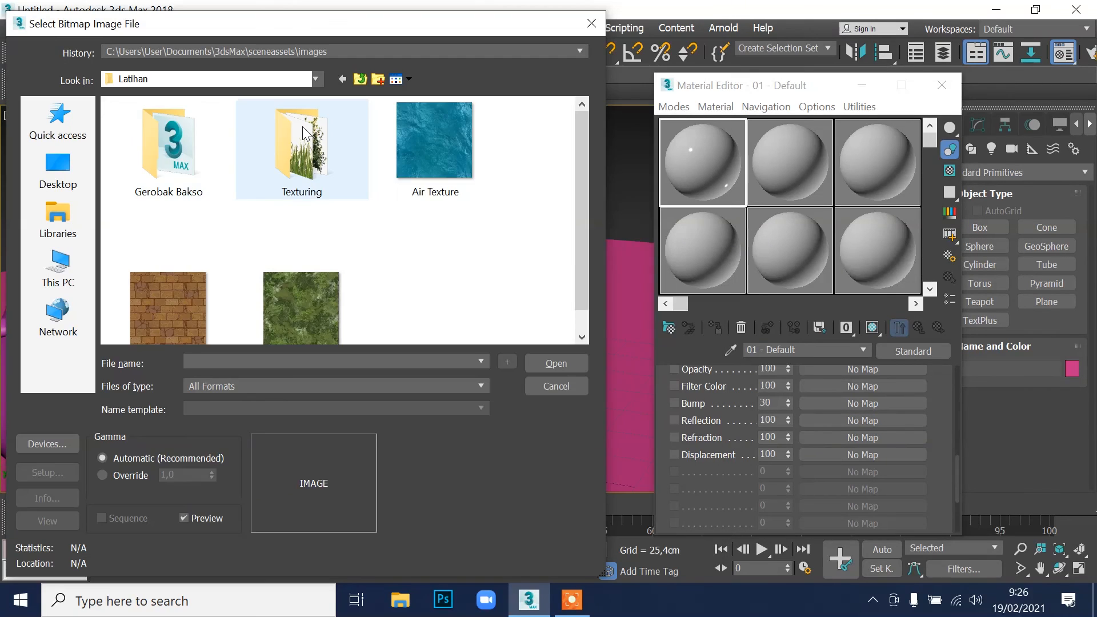
double_click(311, 156)
left_click_drag(581, 119, 581, 197)
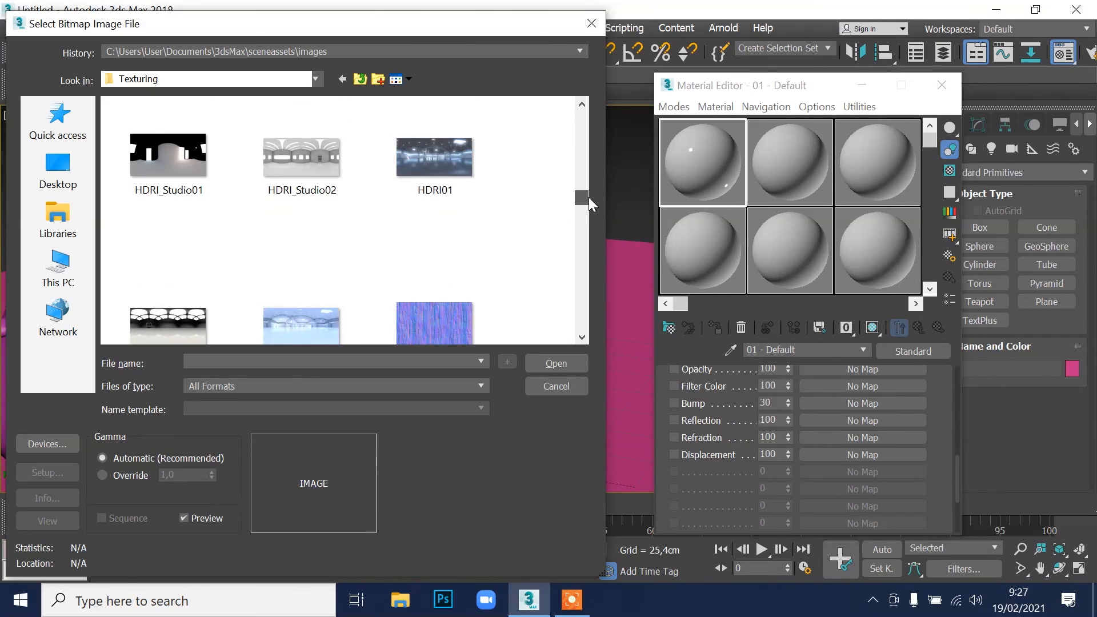
left_click(166, 162)
left_click(550, 362)
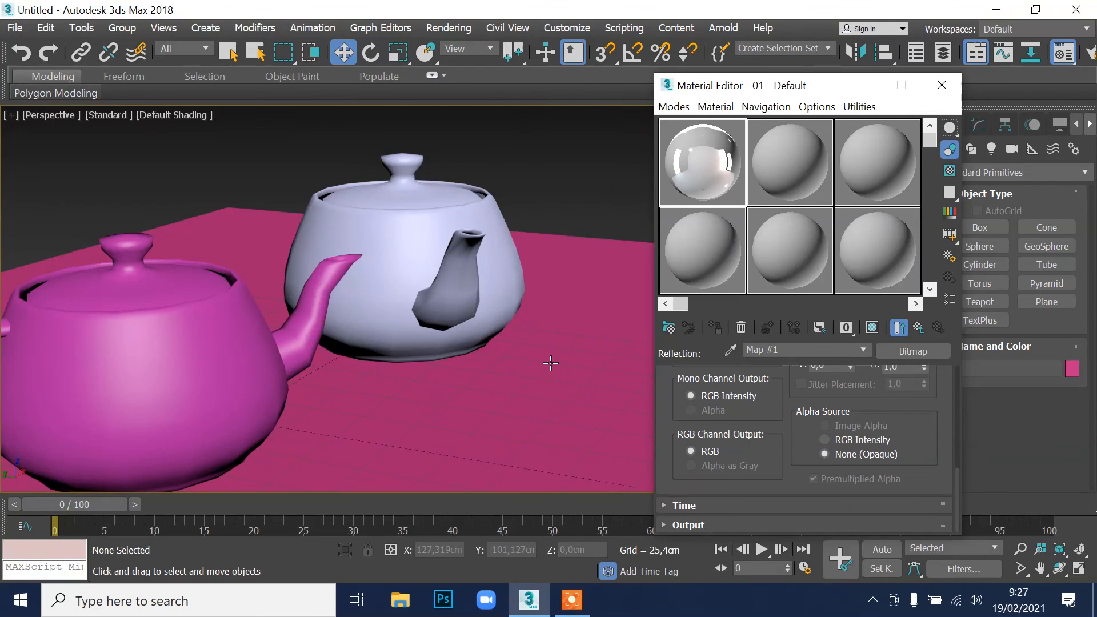
left_click(918, 326)
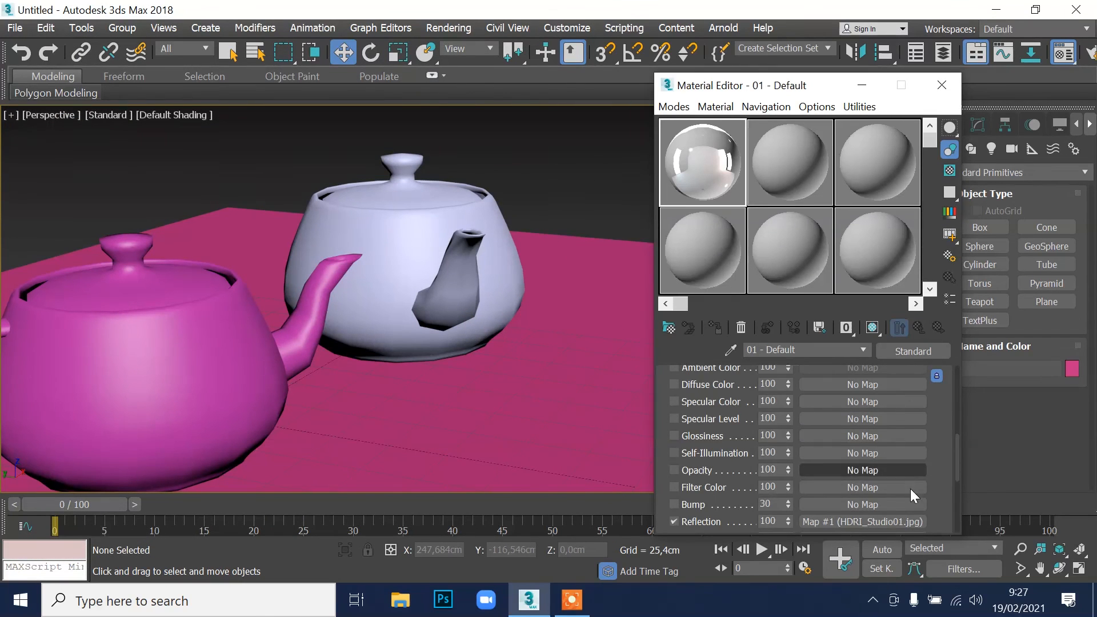
Step: Add a Raytrace map to the Refraction slot of the first material to make it glass
scroll(937, 499, "down", 5)
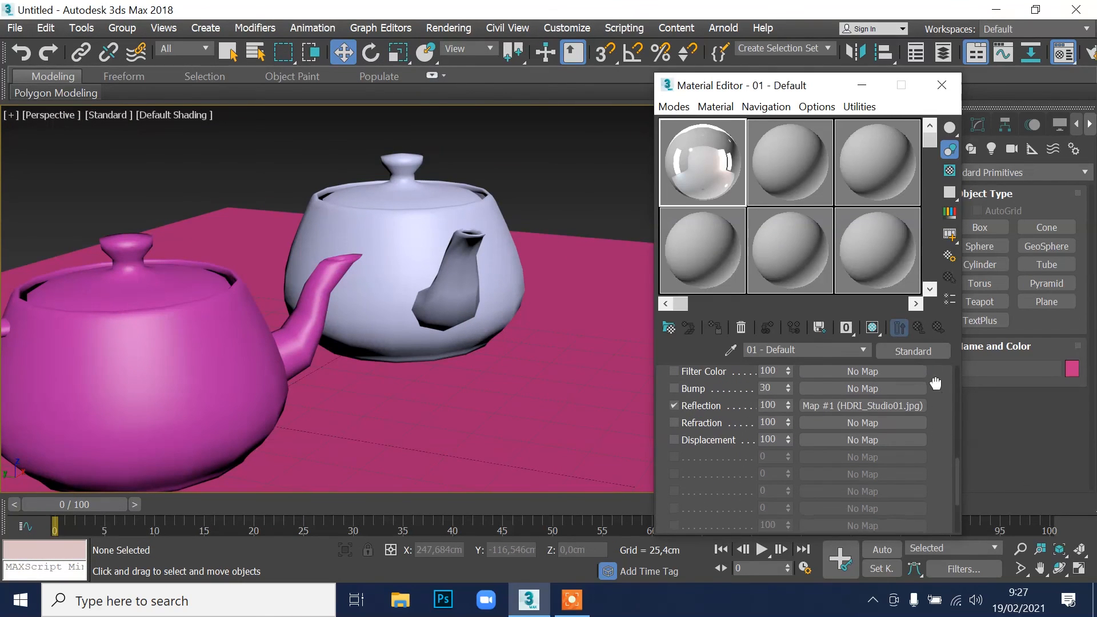
left_click(857, 422)
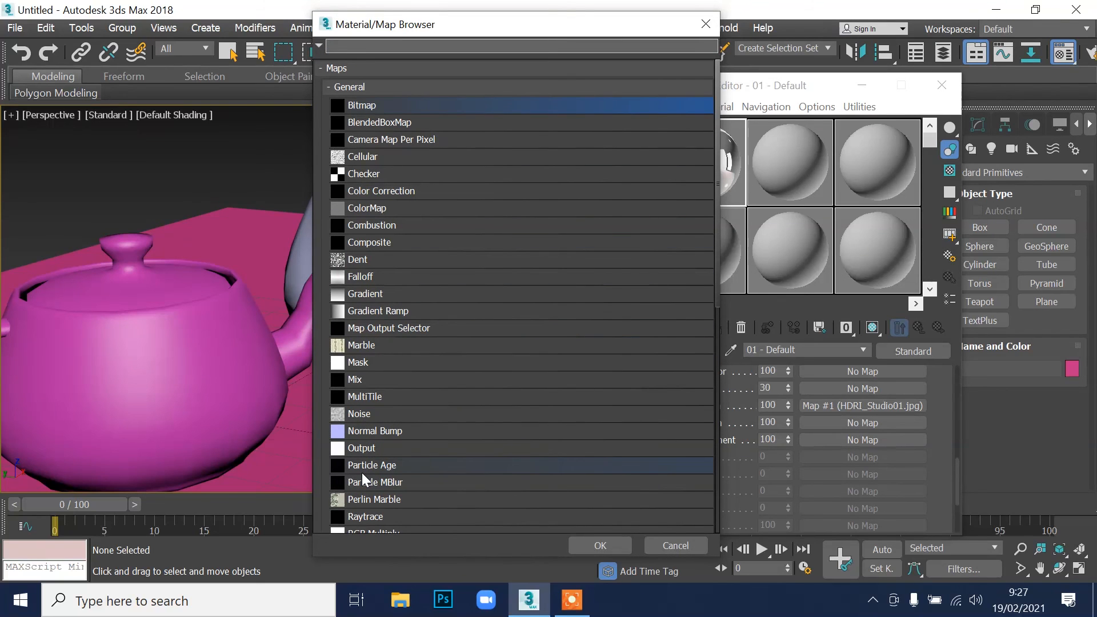
left_click(355, 516)
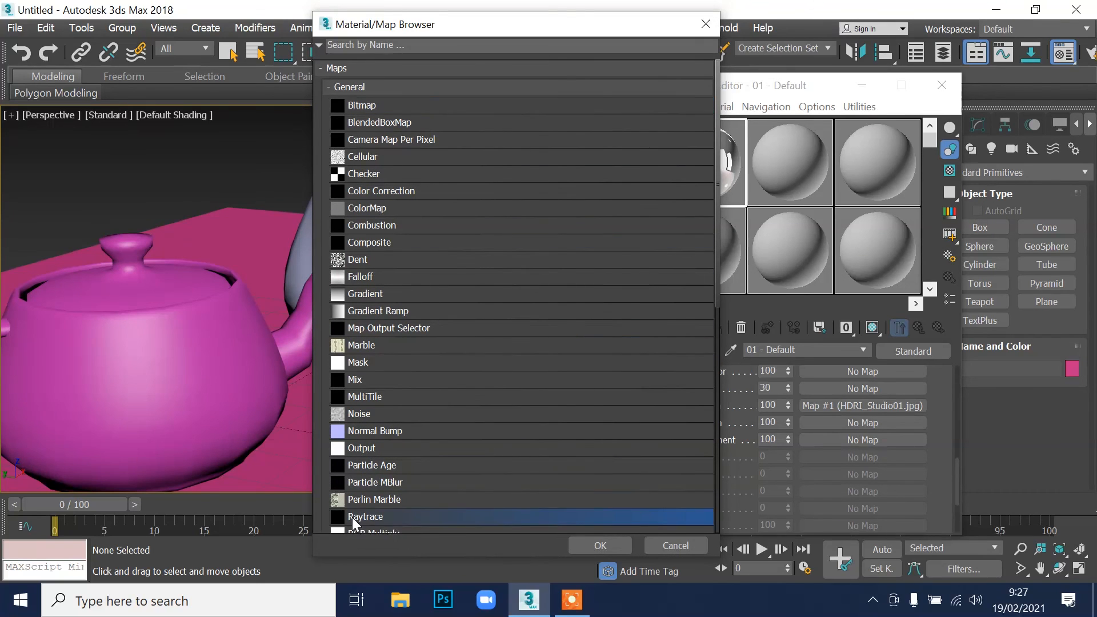
double_click(351, 516)
left_click(919, 327)
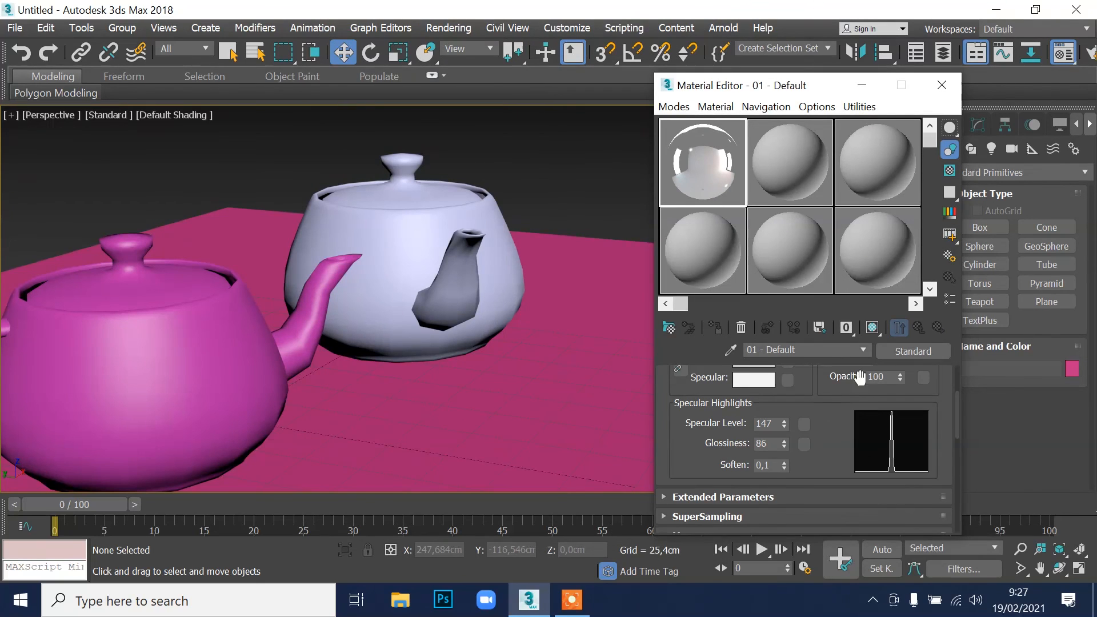
scroll(938, 425, "down", 10)
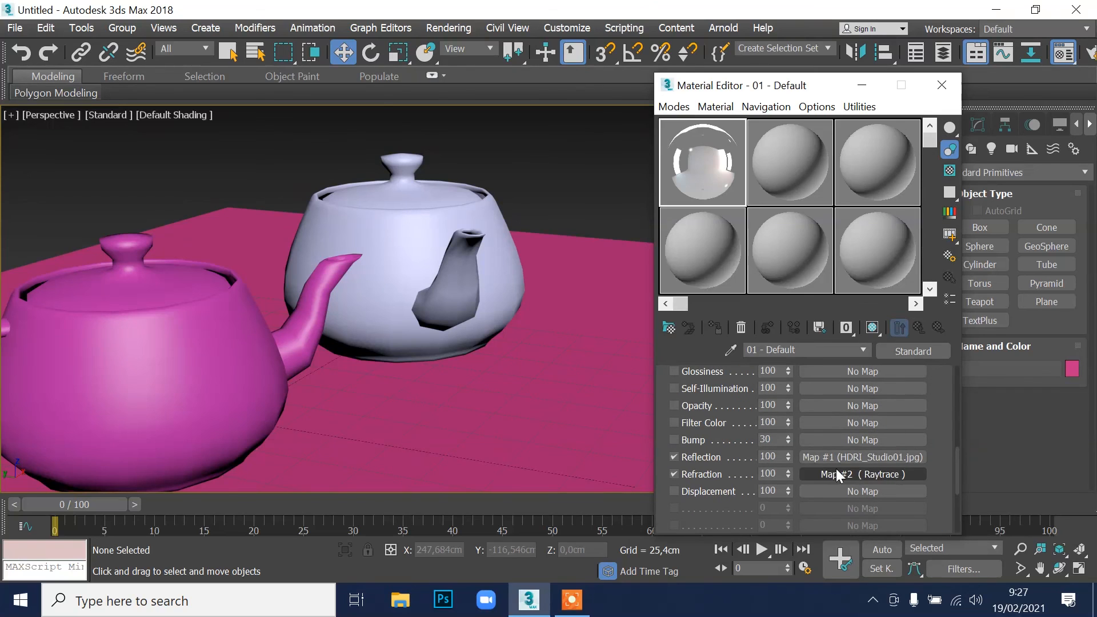
Step: Assign the glass material to the pink teapot in front and turn on its shaded display in the viewport
left_click(218, 342)
left_click(715, 327)
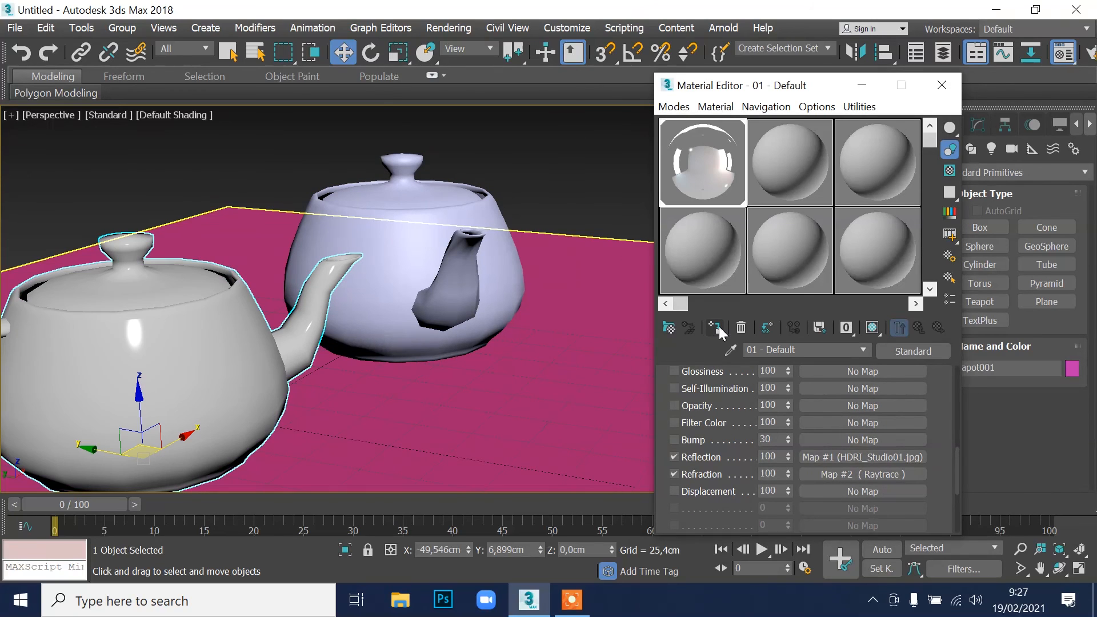
left_click(871, 328)
Step: Render the Perspective view with both teapots in frame and close the rendered frame window
scroll(606, 192, "down", 1)
middle_click_drag(605, 191, 581, 166)
scroll(581, 166, "up", 3)
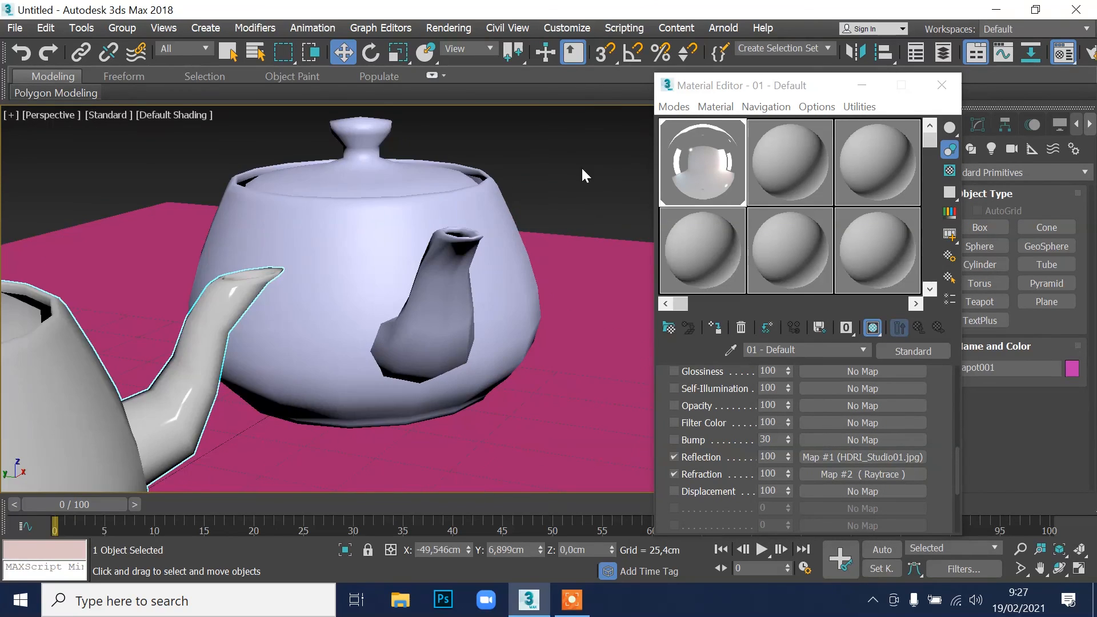
scroll(581, 168, "down", 2)
middle_click_drag(375, 171, 519, 163)
key("shift+q")
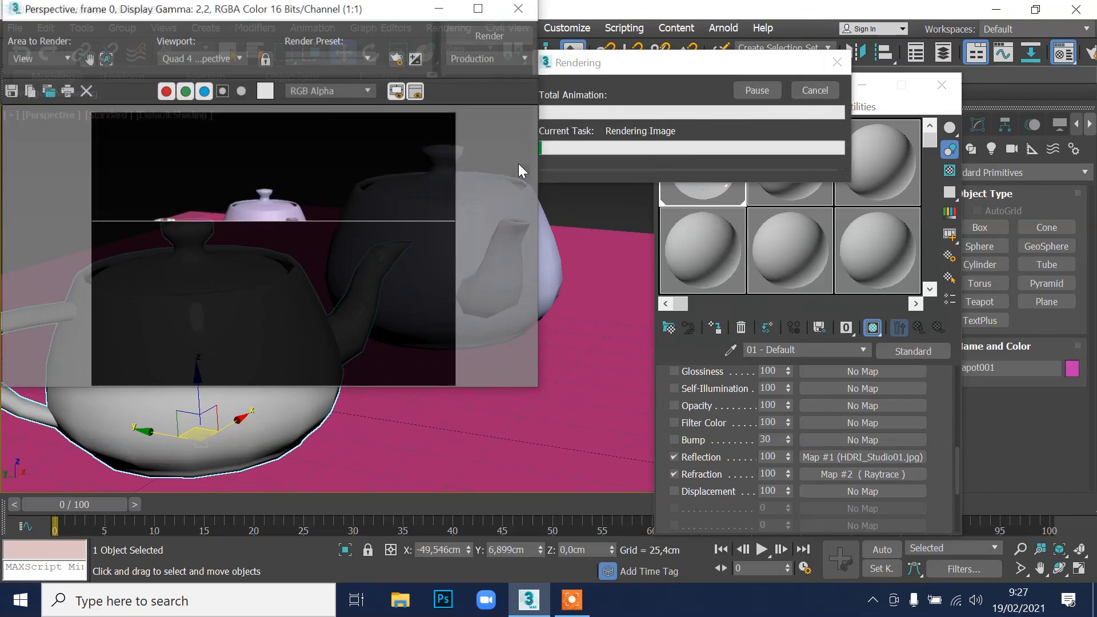
left_click(519, 8)
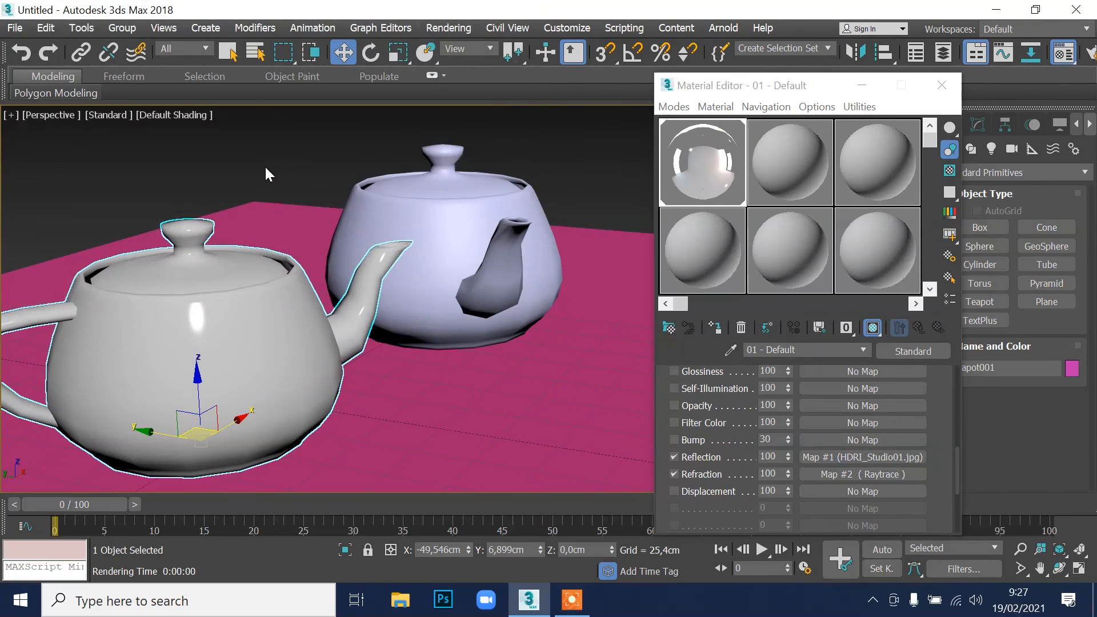
Step: Frame the glass teapot more closely and render the view again to check its transparency and reflections
left_click(1020, 548)
scroll(378, 255, "up", 3)
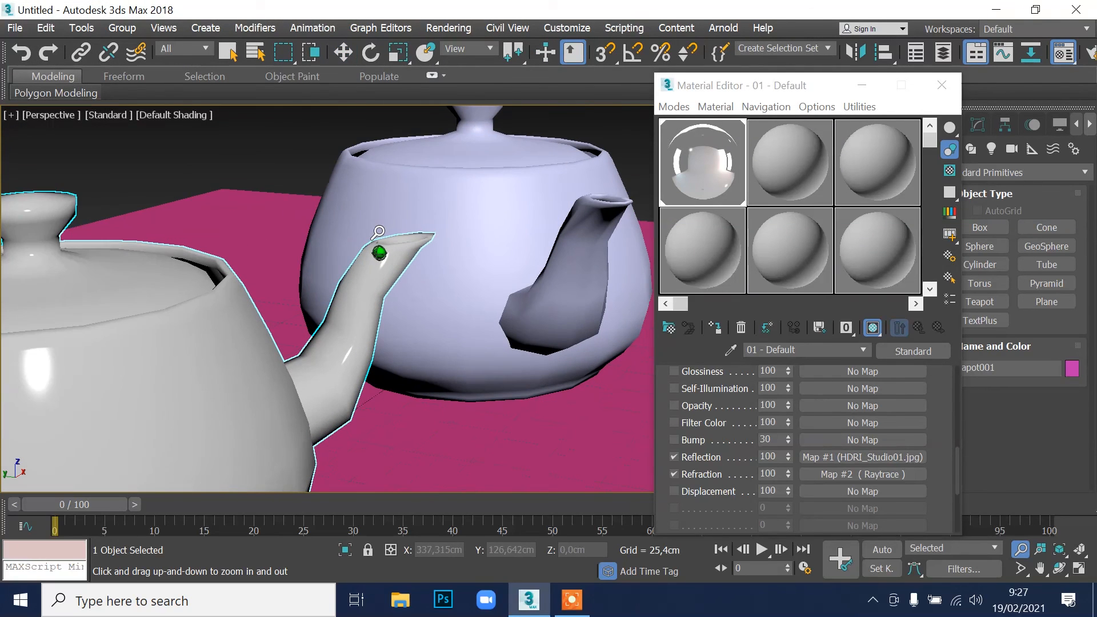
key("shift+q")
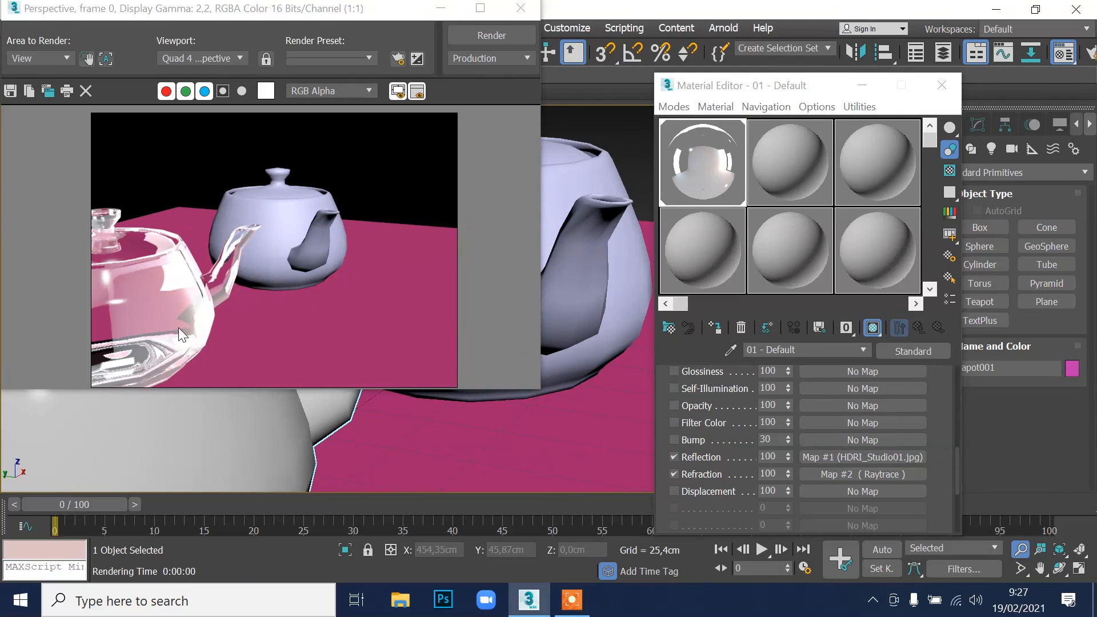
left_click(517, 13)
scroll(461, 303, "up", 3)
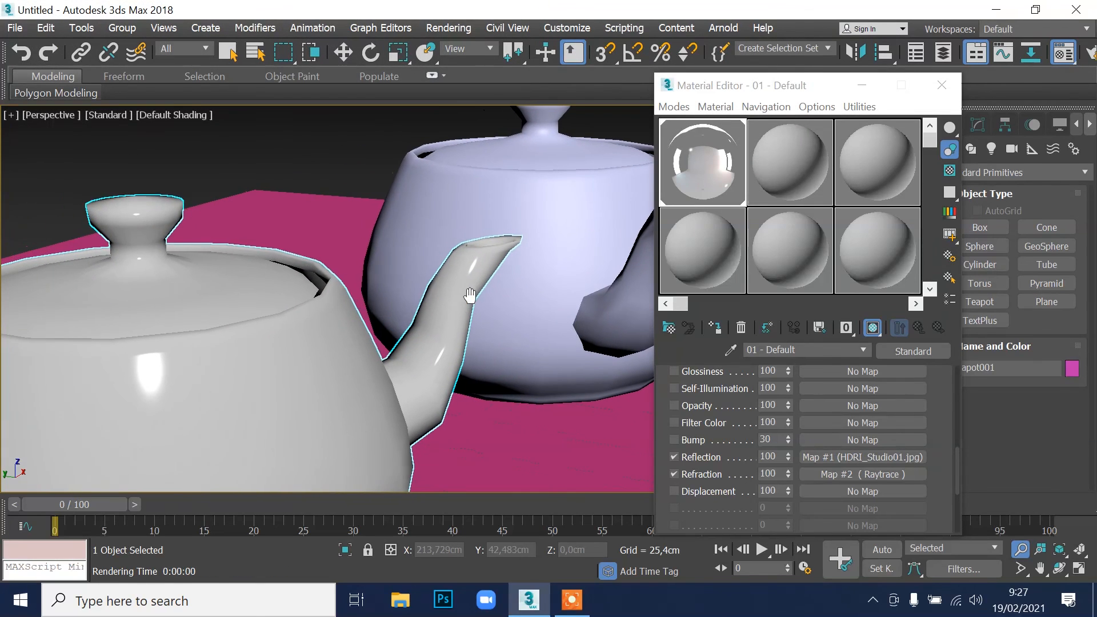
key("shift+q")
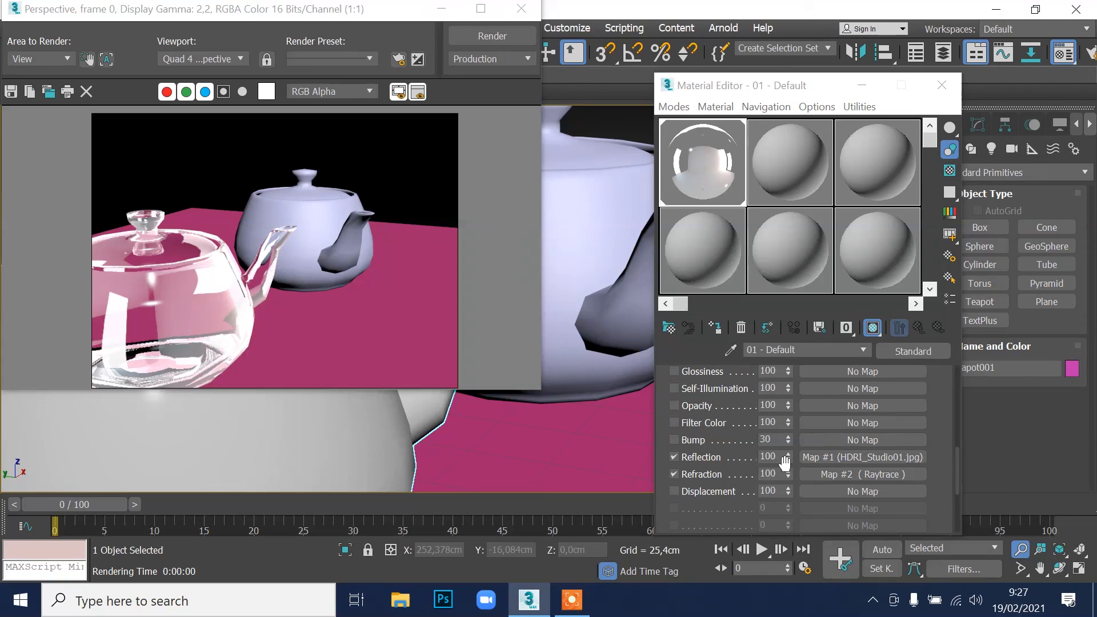
Step: Lower the glass material's Reflection amount to 45 and then to 30, rendering after each change
left_click_drag(789, 458, 798, 491)
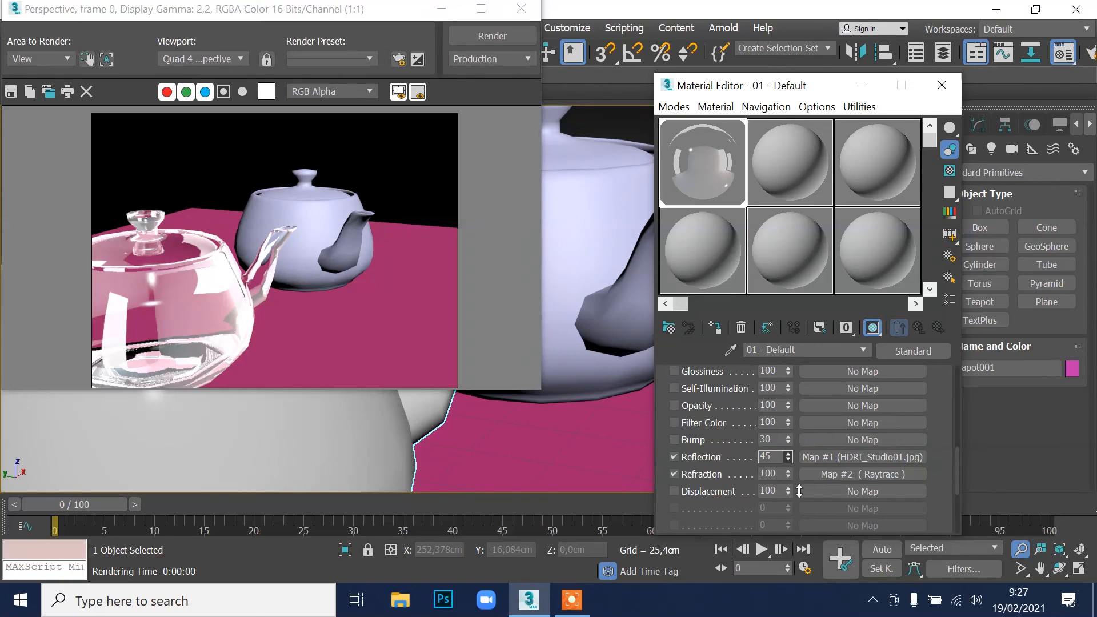
left_click(465, 38)
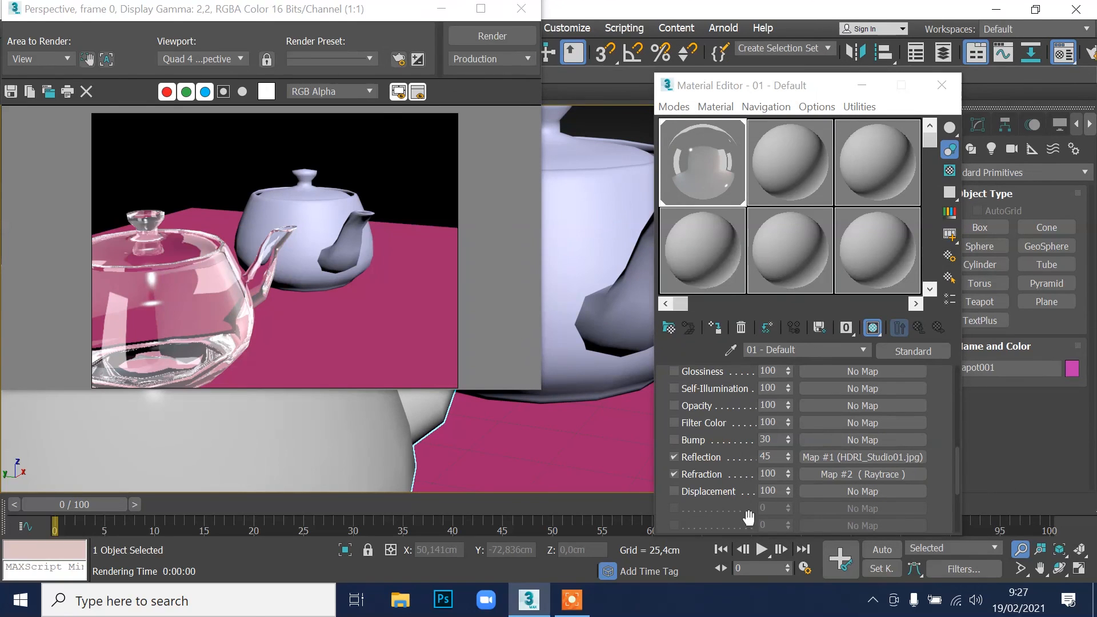
left_click_drag(790, 455, 792, 477)
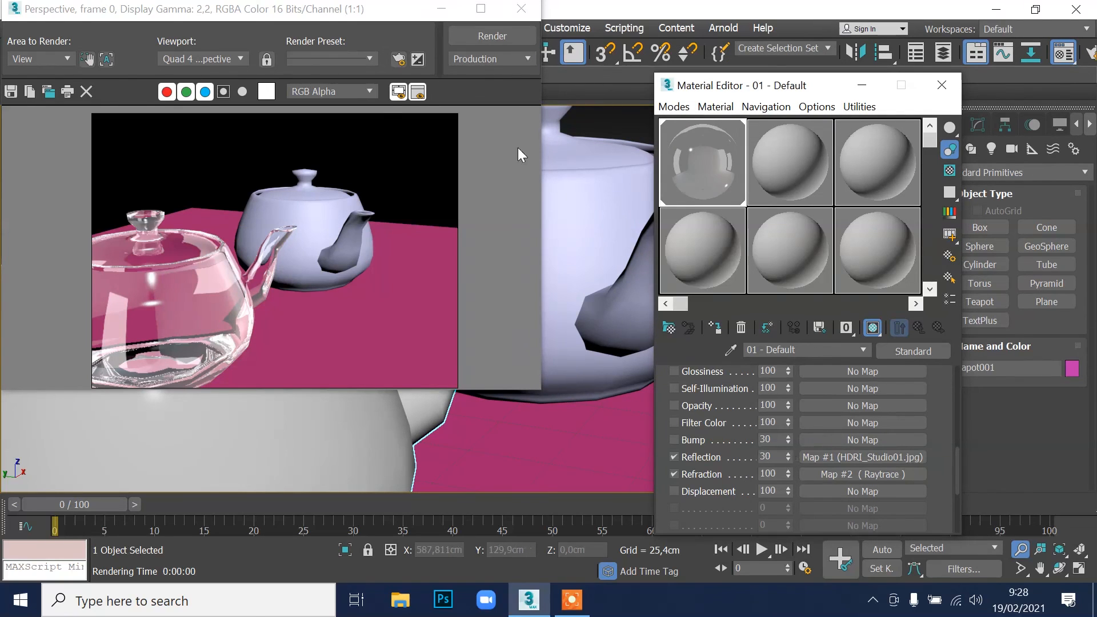
left_click(483, 37)
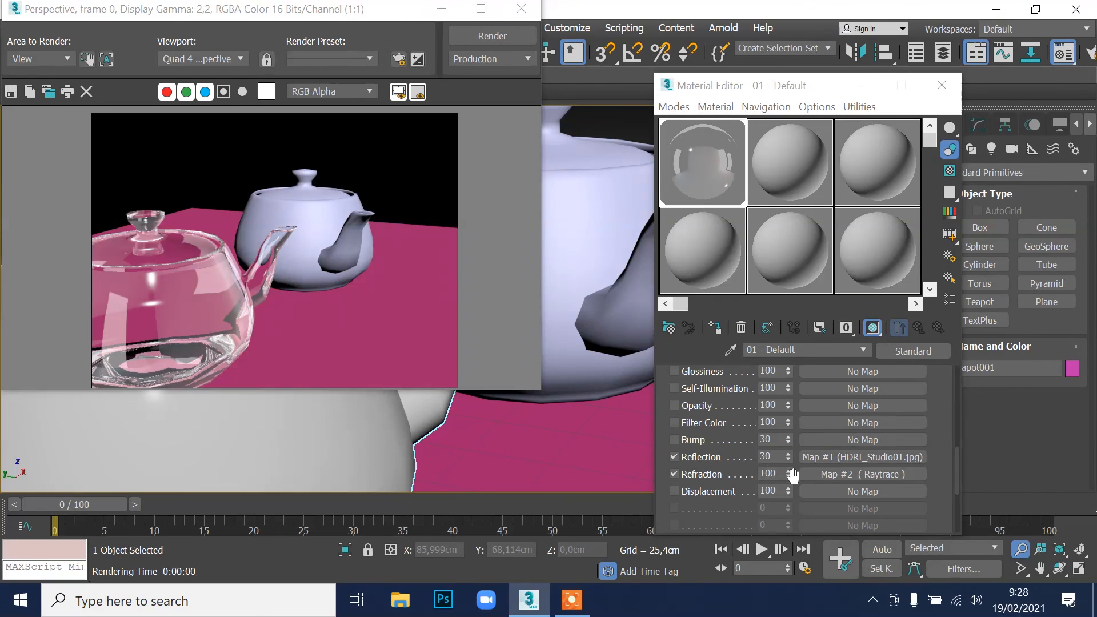
Step: Try a Refraction amount of 32 in a render, restore it to 100 and render again
left_click_drag(788, 475, 789, 492)
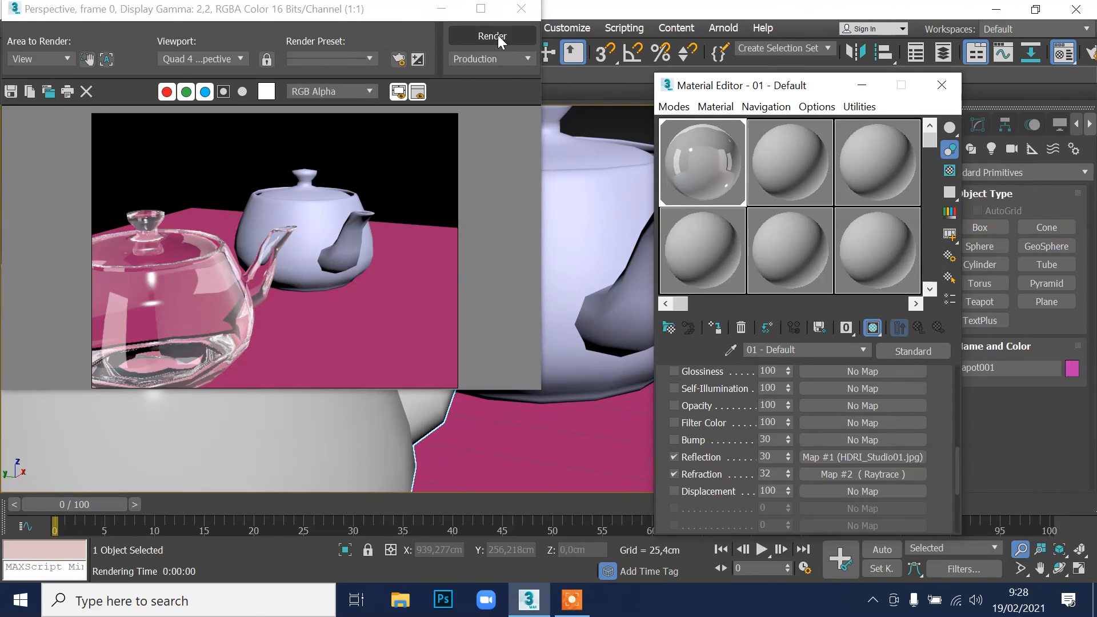
left_click(498, 35)
left_click_drag(788, 472, 787, 396)
left_click(469, 33)
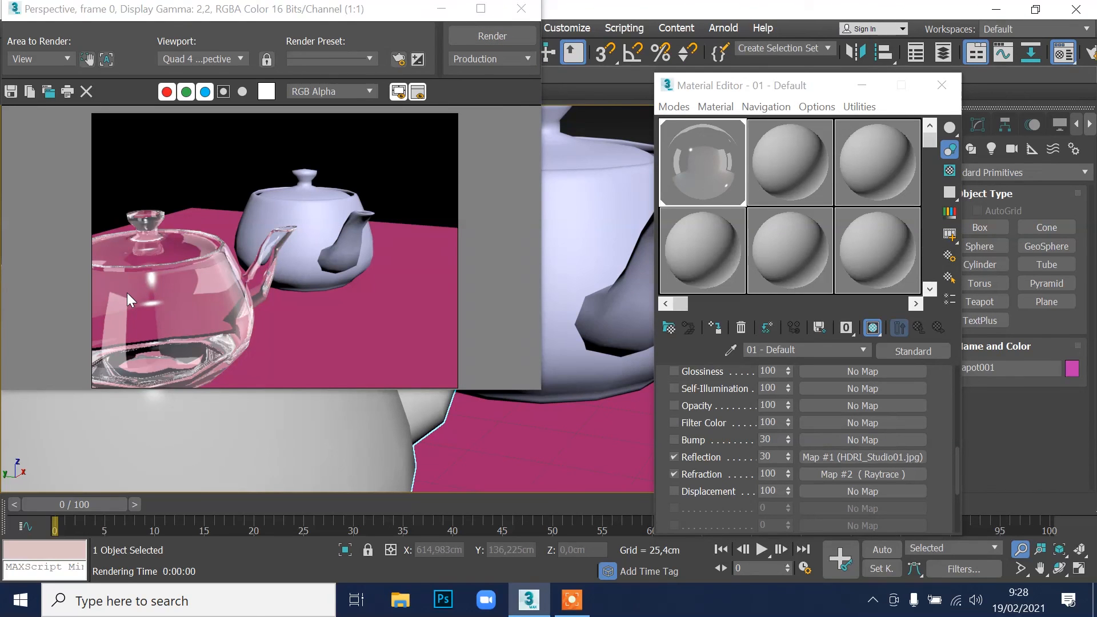
Step: Select the second sample material, 02 - Default, and set its diffuse colour to a grey with value 99
left_click(773, 163)
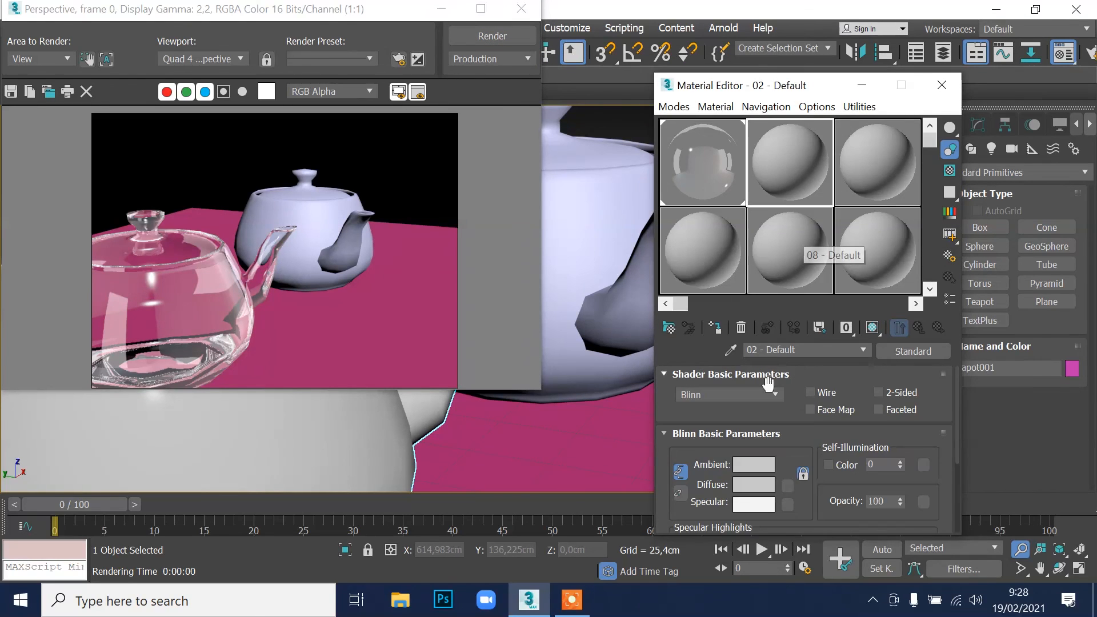
left_click(762, 484)
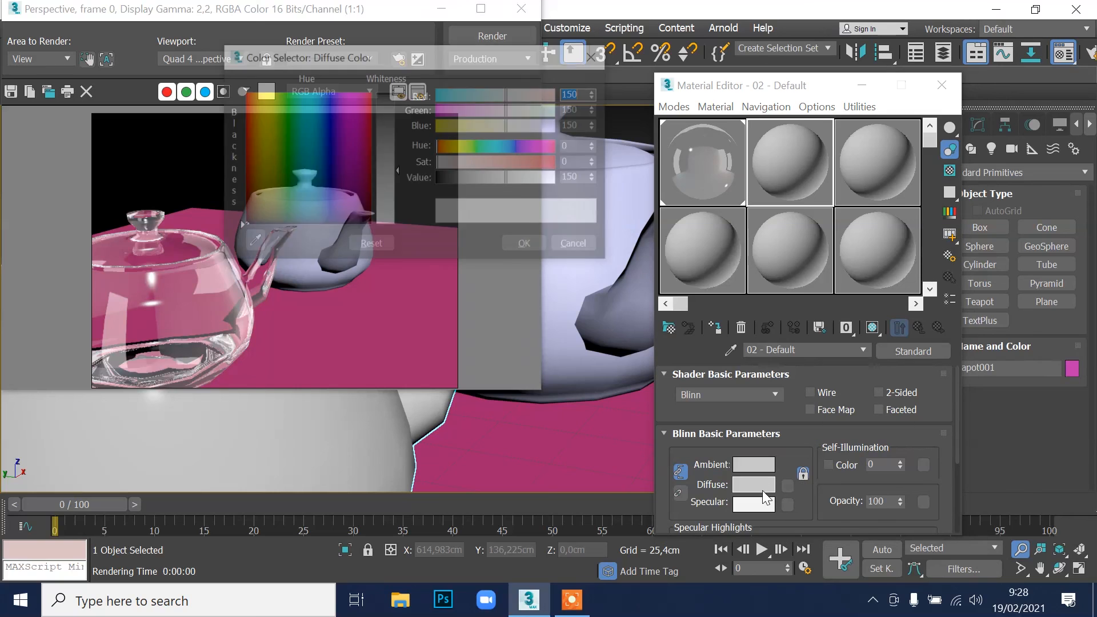
left_click(389, 163)
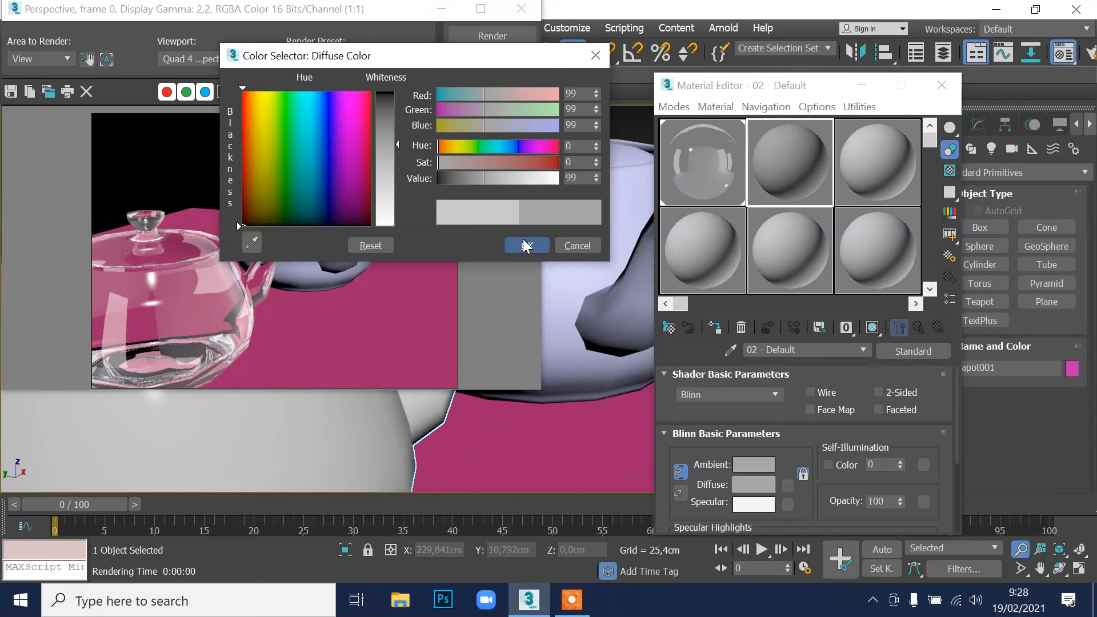
left_click(524, 245)
Step: Set the 02 - Default material's Specular Level to 139 and Glossiness to 79, and assign it to the rear teapot
scroll(786, 425, "down", 3)
left_click_drag(783, 413, 783, 331)
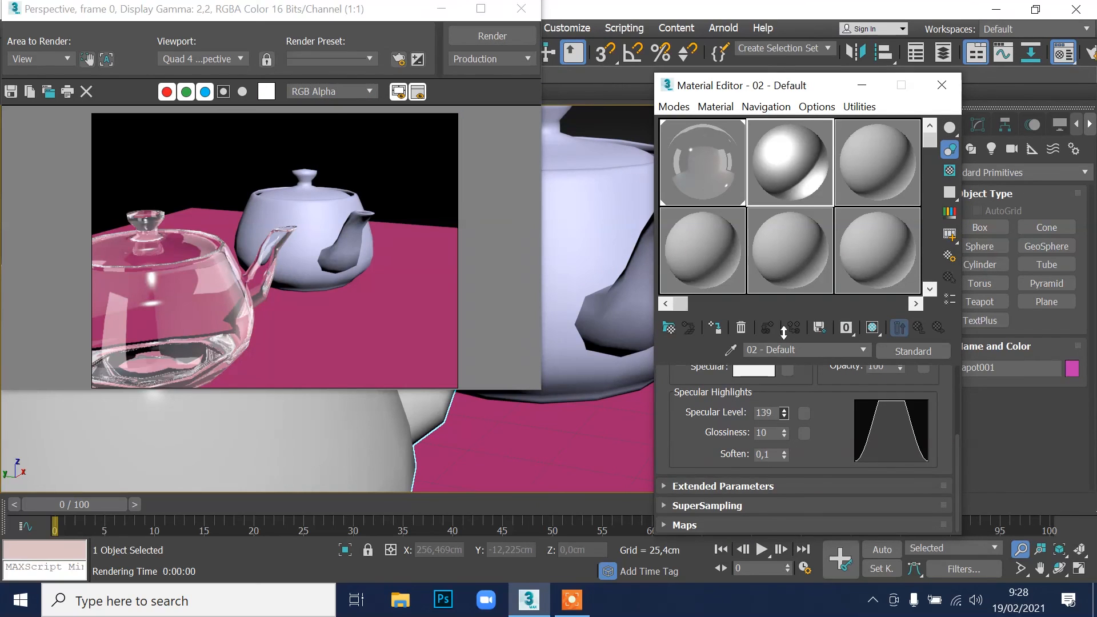
left_click_drag(783, 427, 784, 394)
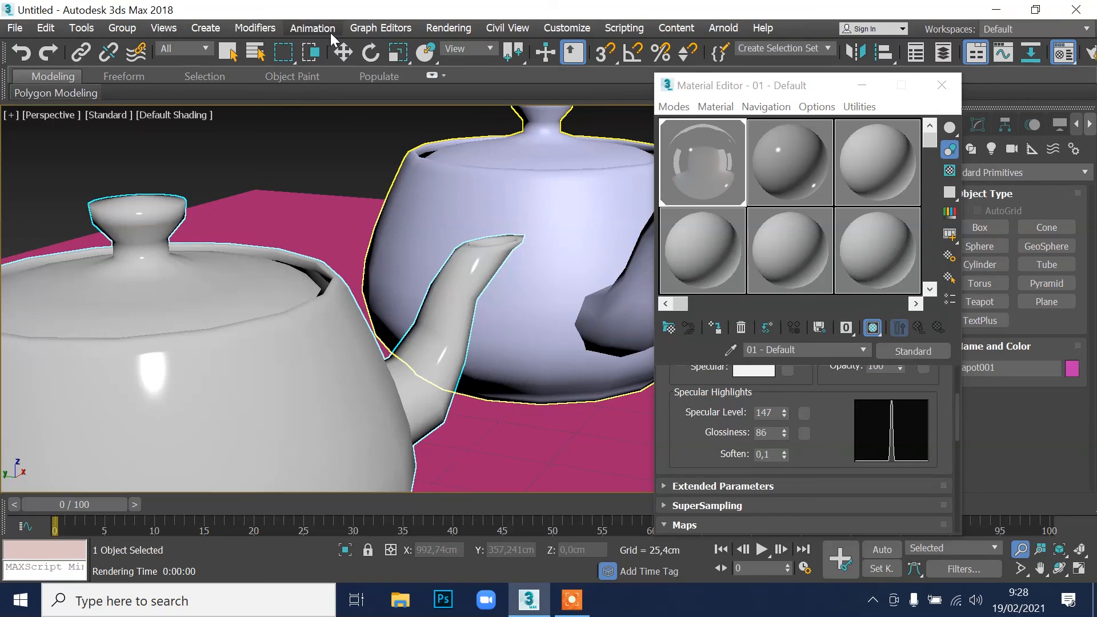
left_click(811, 194)
left_click(714, 327)
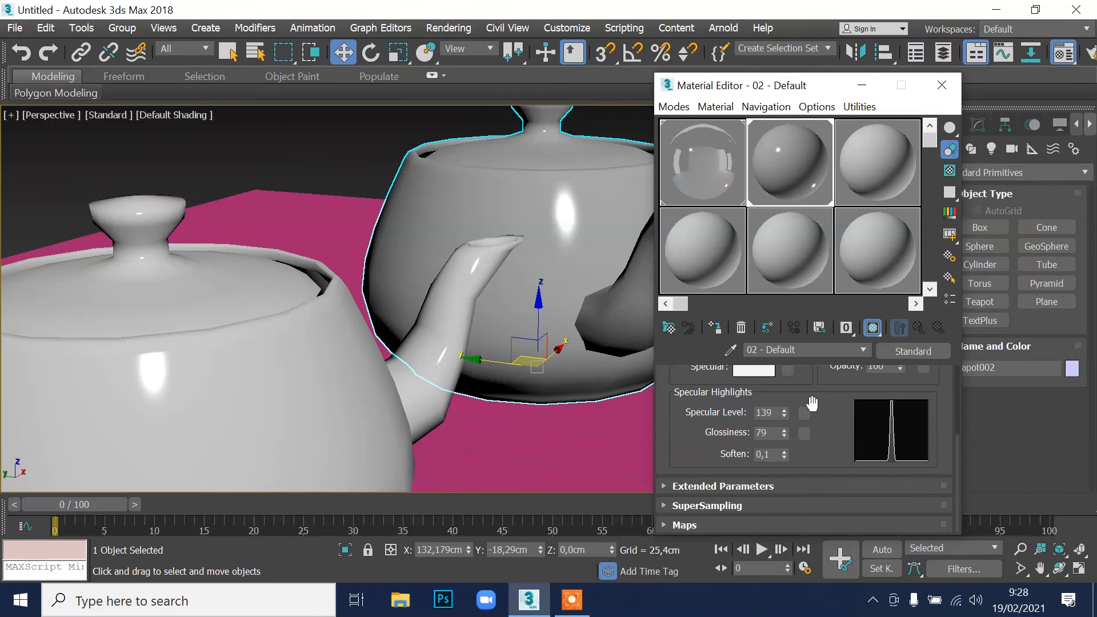
Step: Change the rear teapot material's diffuse colour to yellow-green, render the view and close the rendered frame
scroll(719, 391, "up", 3)
left_click(268, 166)
left_click(534, 163)
left_click(526, 245)
key("shift+q")
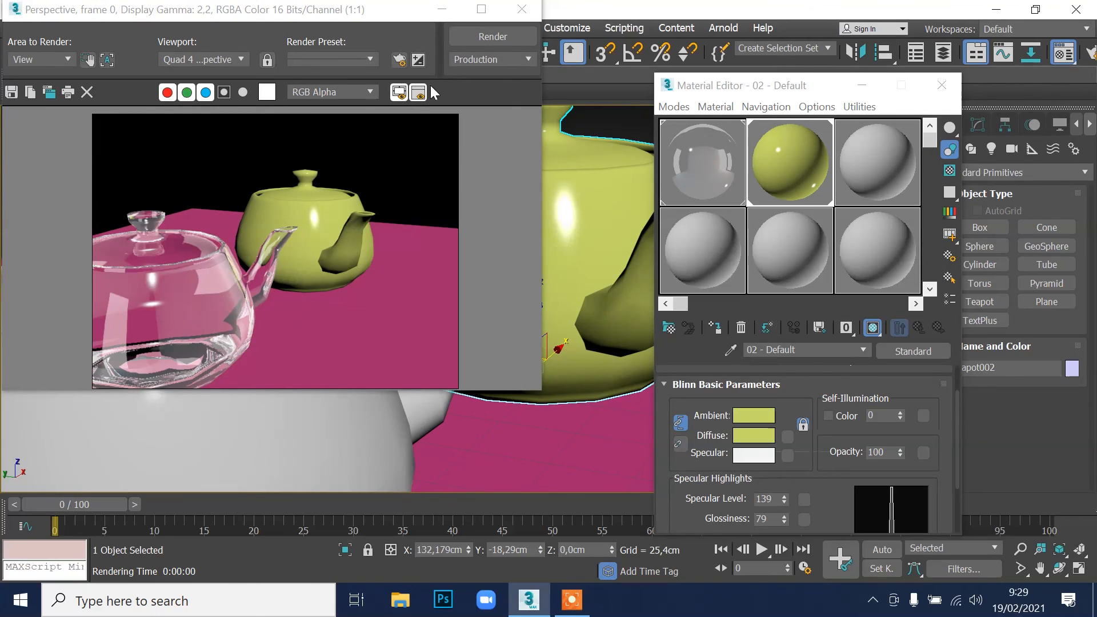
left_click(520, 15)
Step: Load the HDRI_Studio01 bitmap as the yellow-green material's Reflection map and return to the material's main parameters
left_click_drag(886, 365, 777, 251)
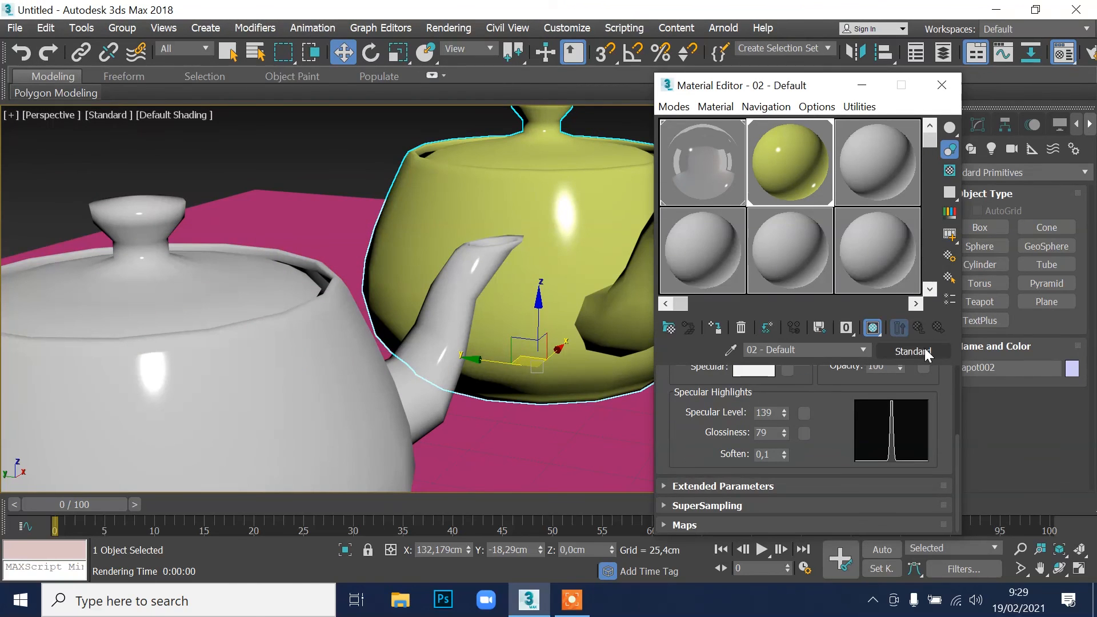
left_click(742, 523)
left_click(847, 423)
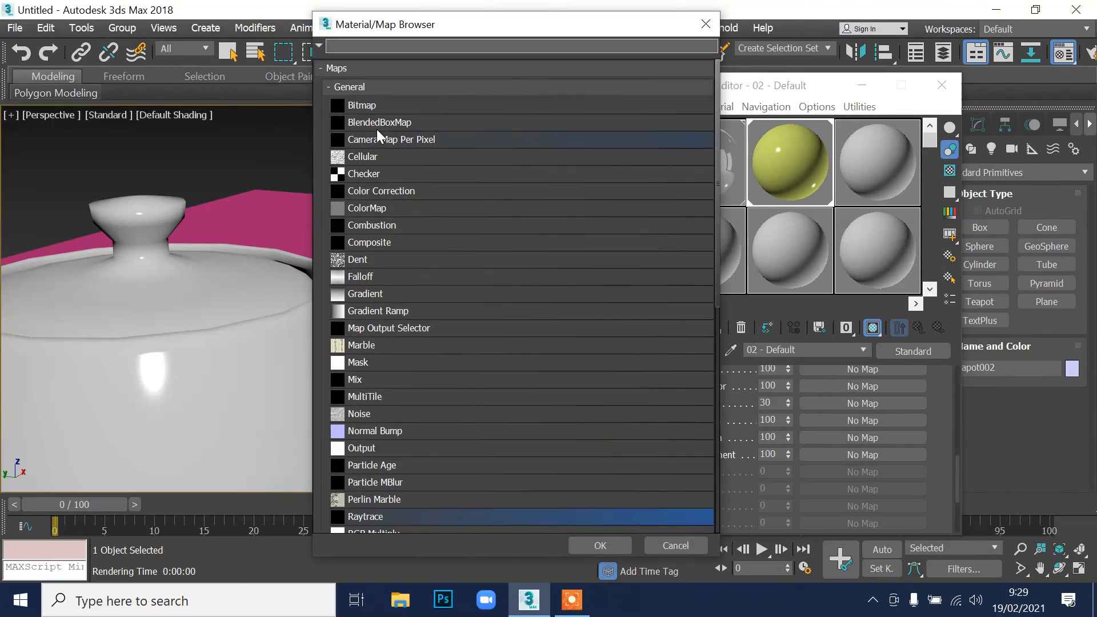
double_click(362, 105)
left_click_drag(582, 109, 582, 188)
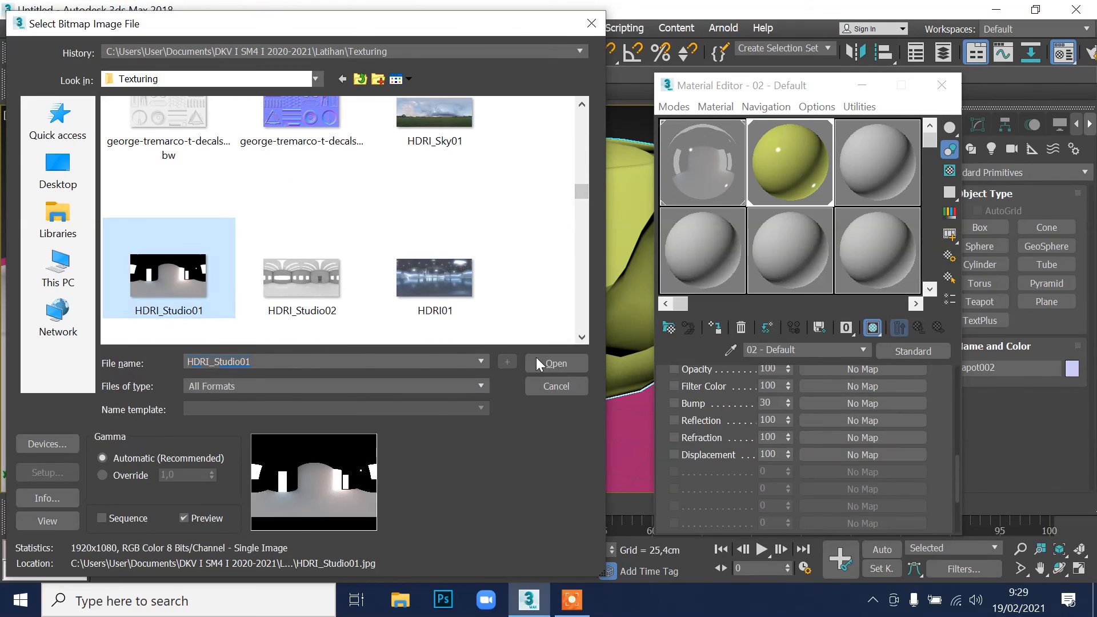
left_click(539, 360)
left_click_drag(921, 410, 919, 502)
left_click(918, 327)
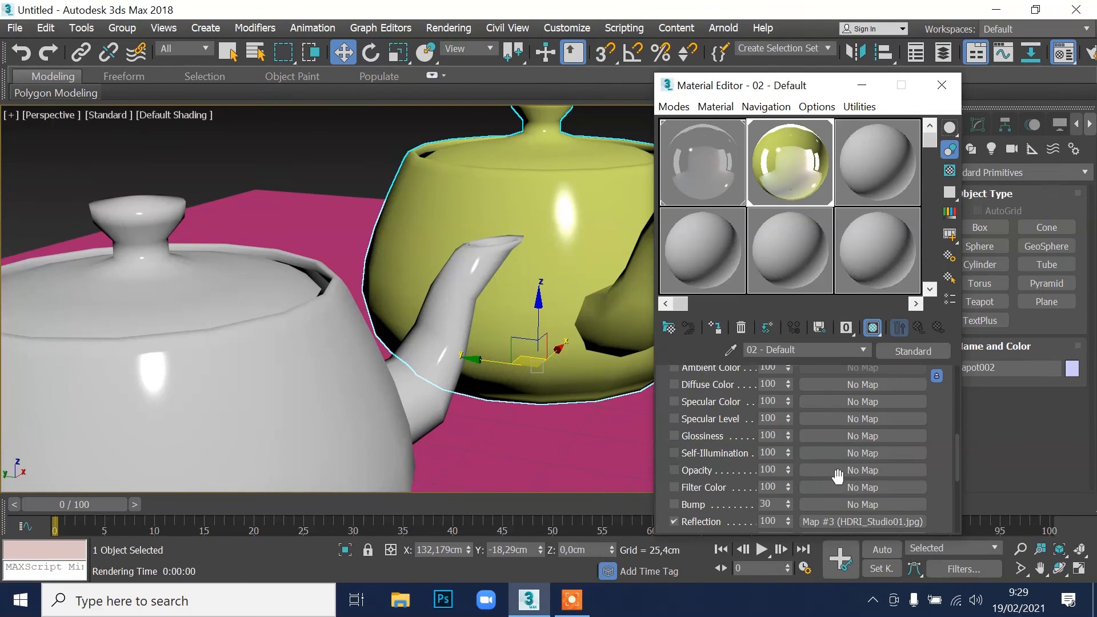
Step: Lower the yellow-green material's Reflection amount to 21, render the view and close the rendered frame
left_click_drag(956, 462, 957, 480)
left_click_drag(788, 435, 788, 480)
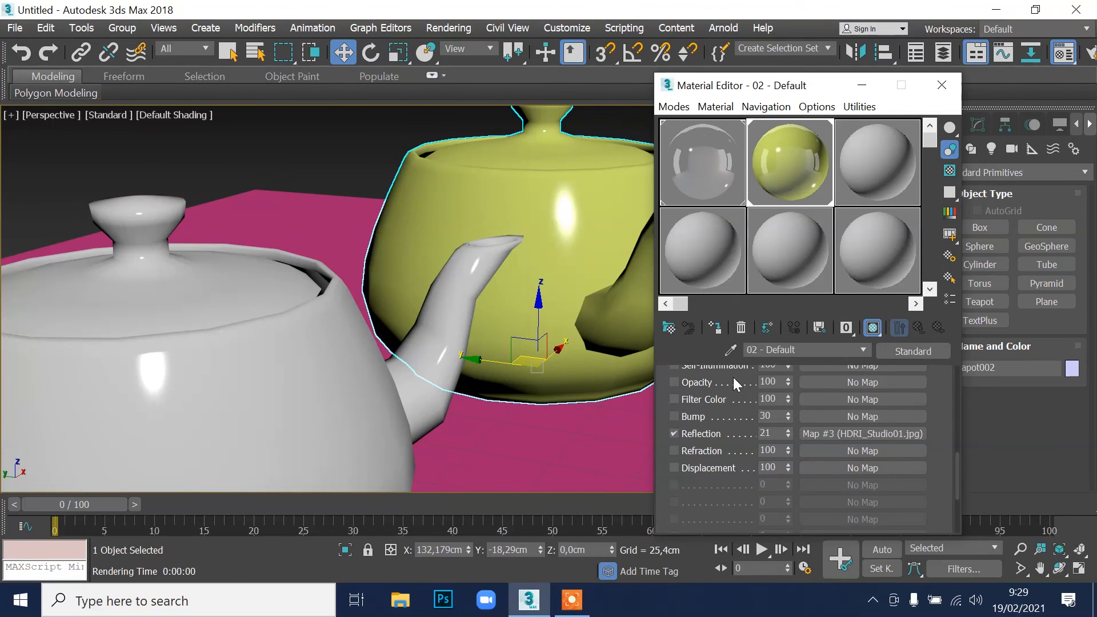
key("shift+q")
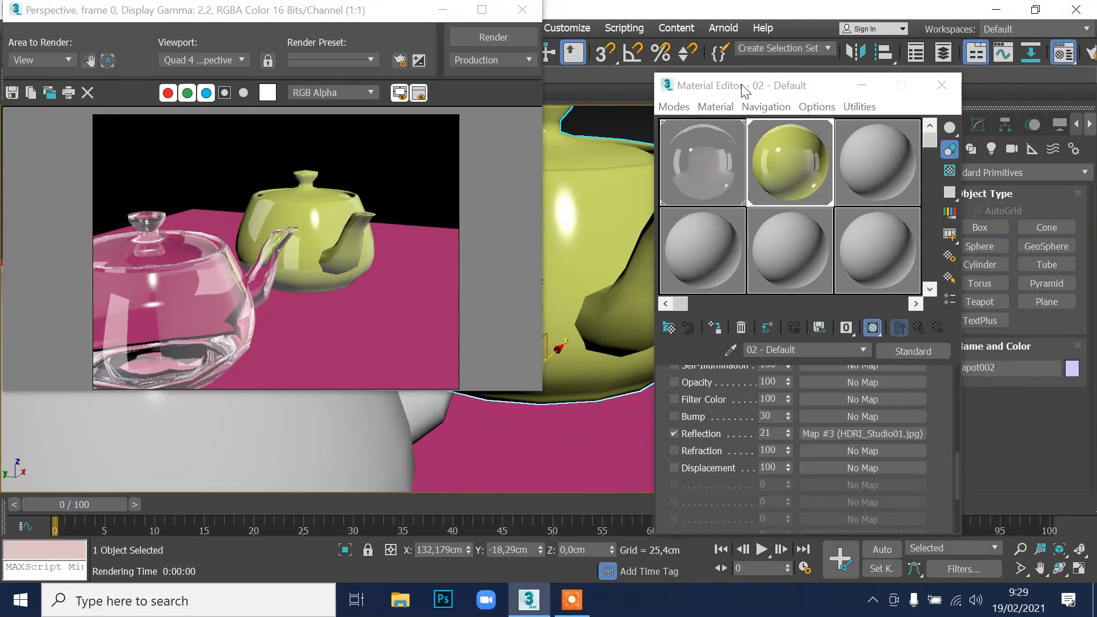
left_click(522, 10)
Step: Show all four viewports and create a small sphere in the Top view near the centre of the glass teapot
left_click(1078, 569)
left_click(862, 85)
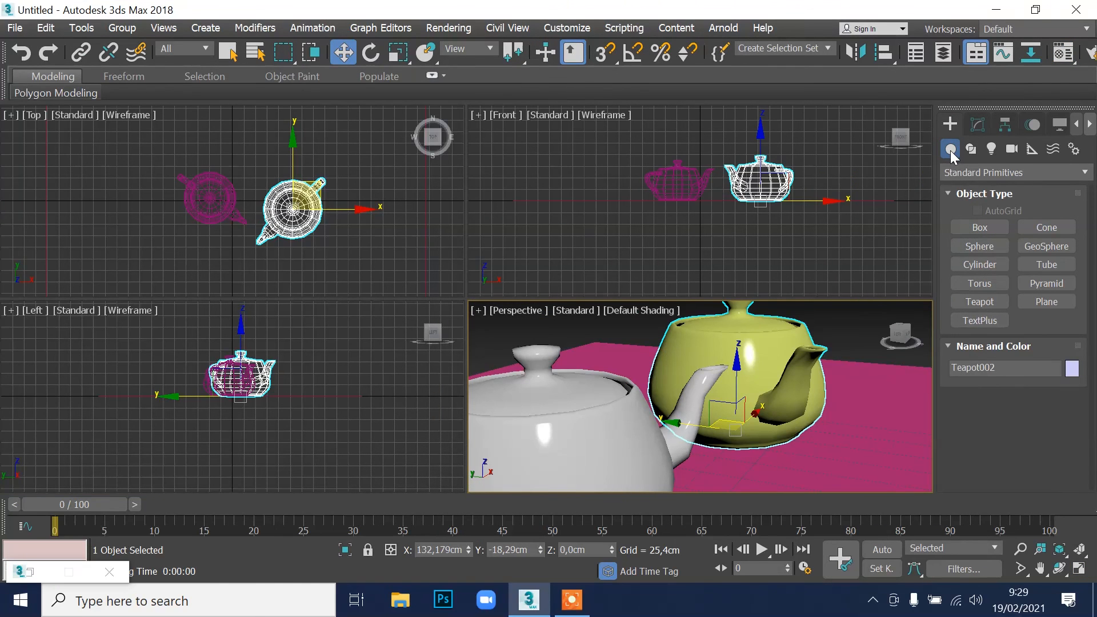
left_click(980, 246)
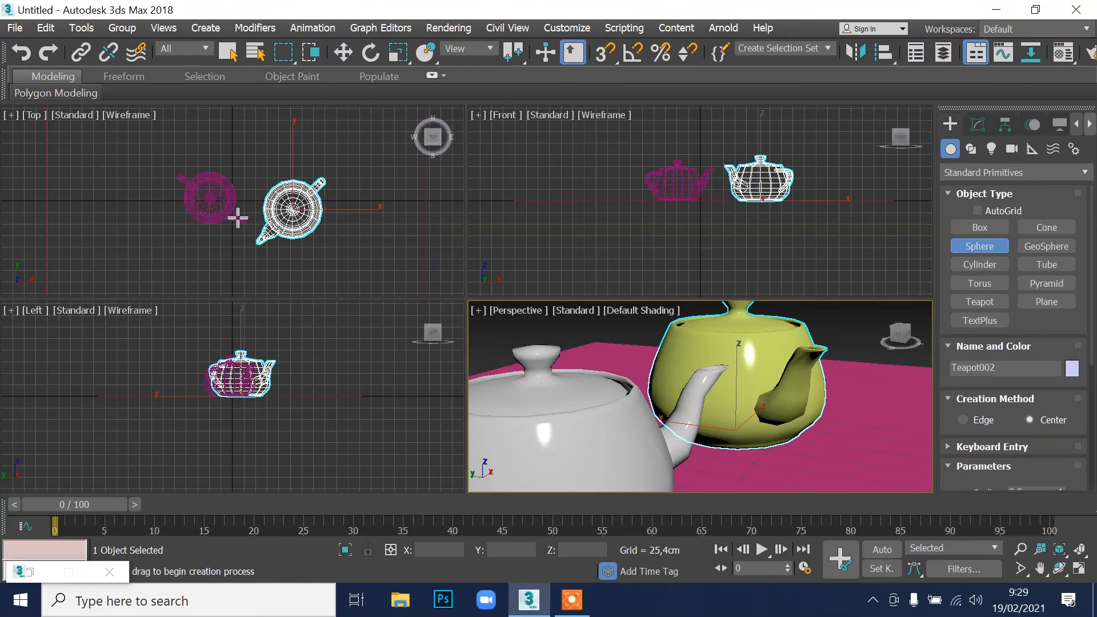
scroll(228, 216, "up", 6)
left_click_drag(156, 145, 176, 173)
Step: Raise the sphere in the Front view to a Z position of about 26 cm, inside the glass teapot's body
left_click(344, 52)
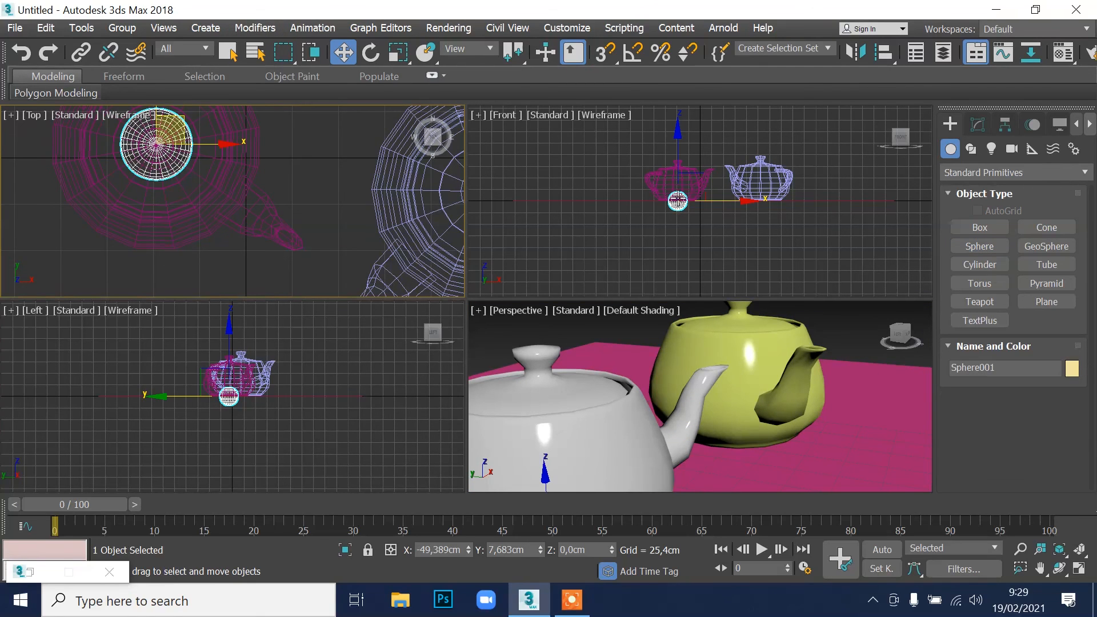
scroll(645, 192, "up", 5)
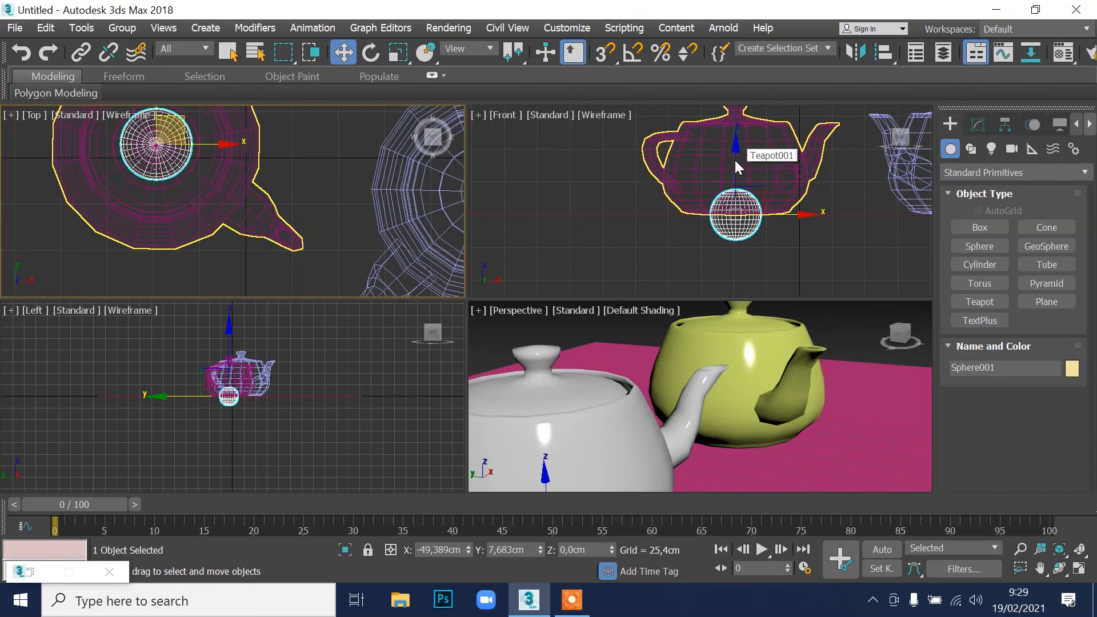
right_click(734, 160)
left_click_drag(735, 160, 735, 131)
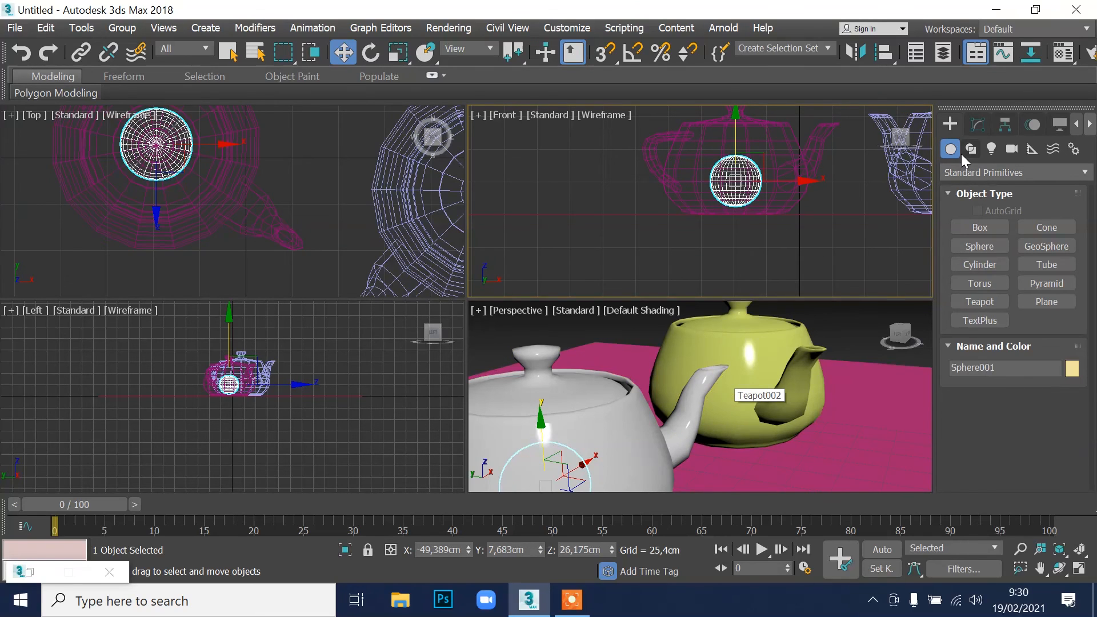
Step: Select the third sample material, 03 - Default, and set its diffuse colour to pure red (255, 0, 0)
key("m")
left_click(879, 161)
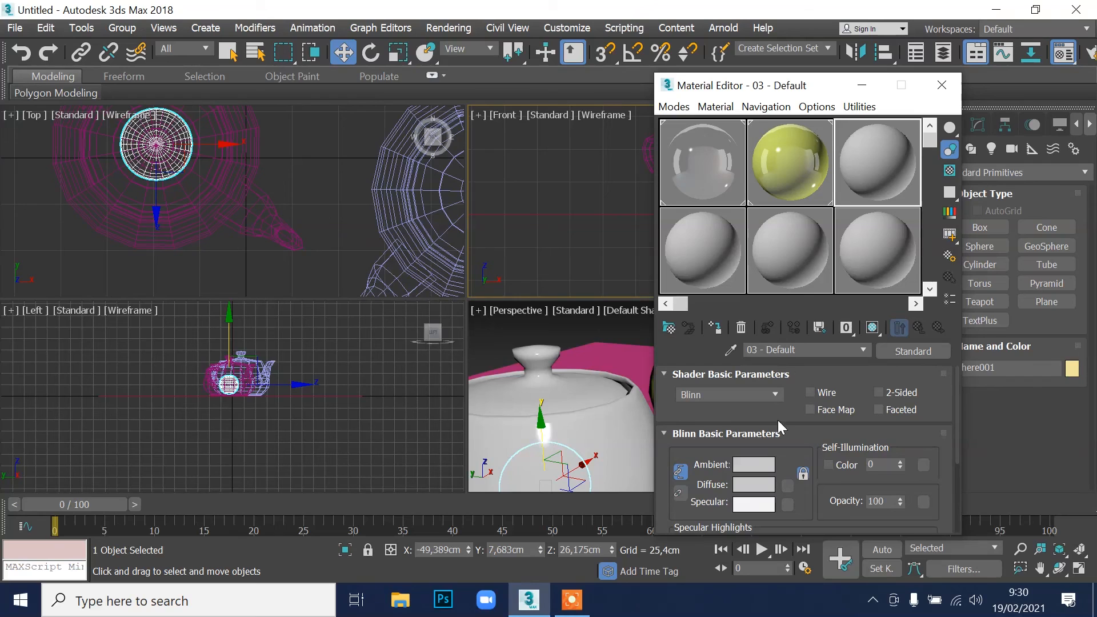
left_click_drag(346, 114, 236, 87)
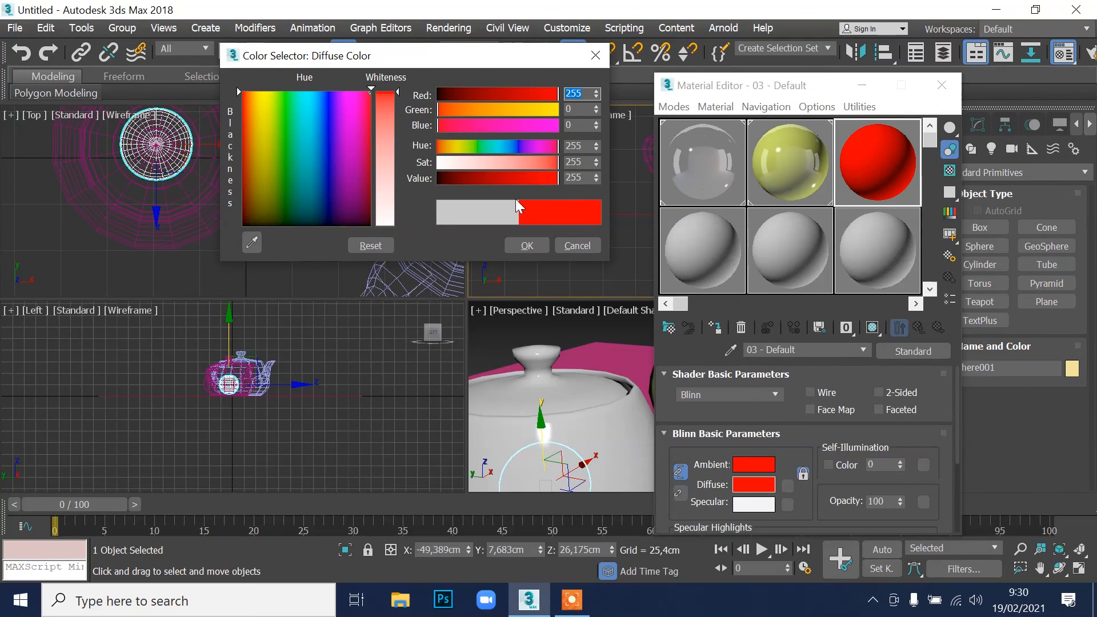
left_click(526, 246)
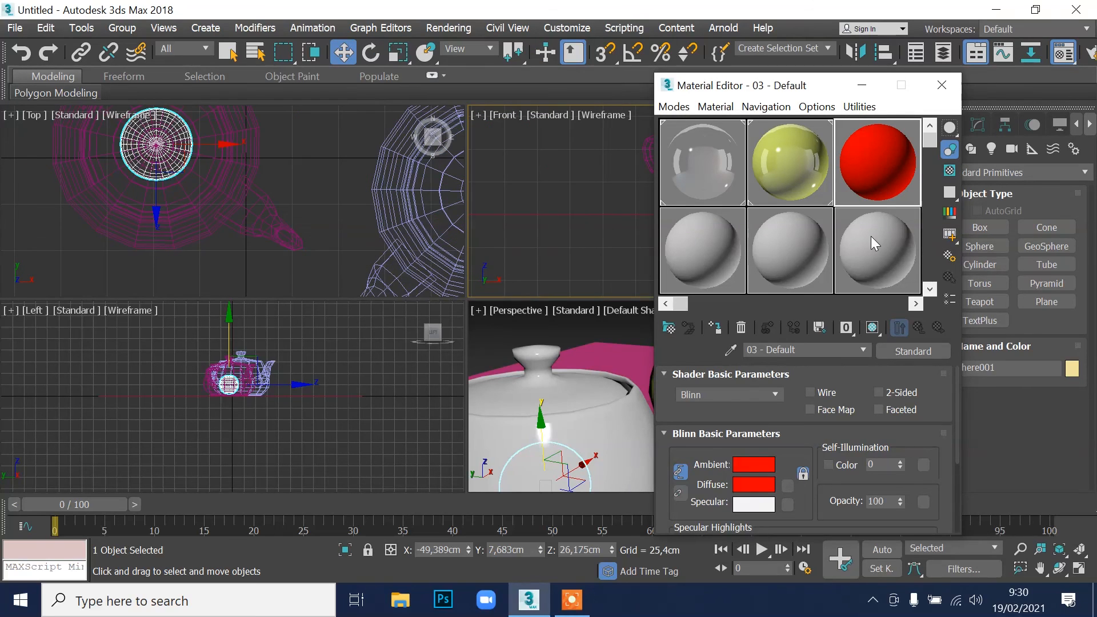
Step: Raise the red material's Specular Level and Glossiness to give it a small, sharp highlight
left_click_drag(803, 454, 806, 282)
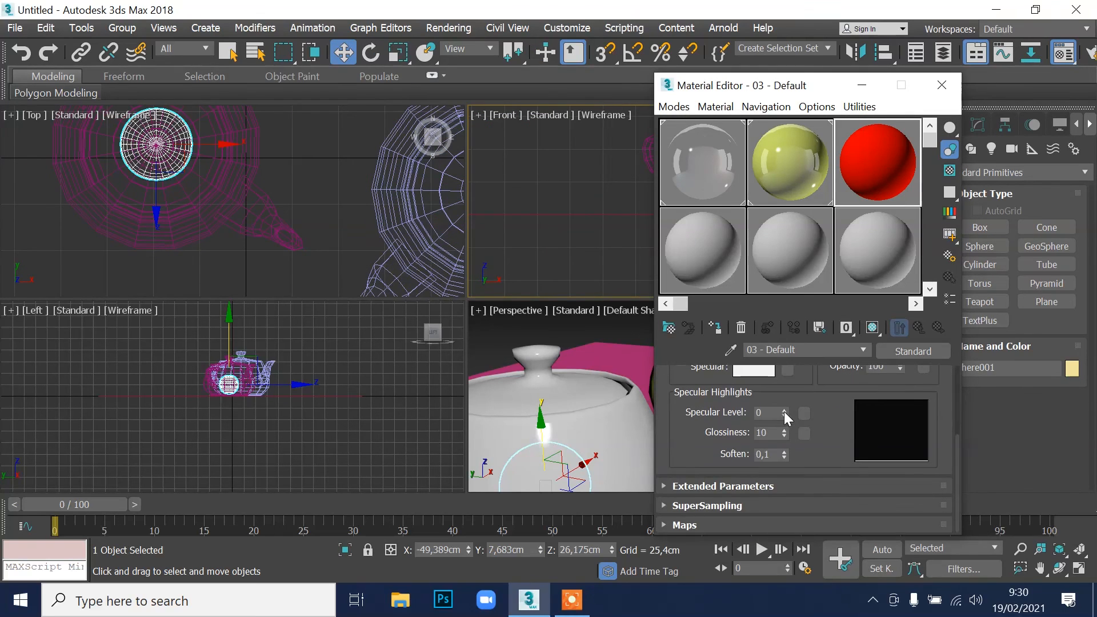
left_click_drag(784, 412, 785, 338)
left_click_drag(785, 432, 742, 538)
Step: Load the HDRI_Studio01 bitmap as the red material's Reflection map and set the Reflection amount to 26
left_click(687, 527)
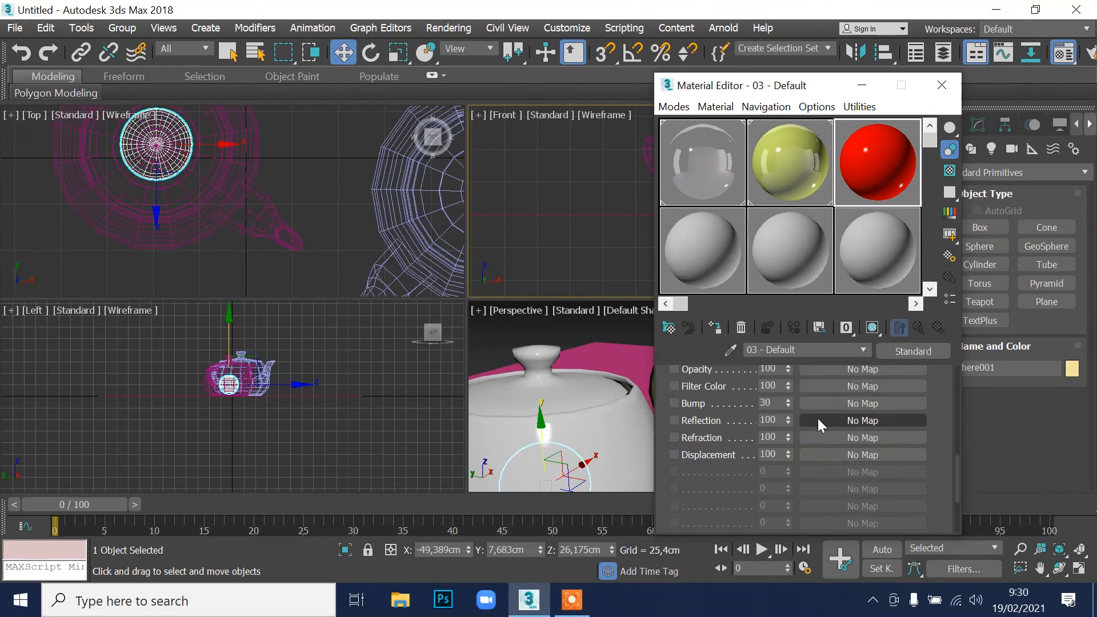
left_click(831, 417)
double_click(359, 108)
left_click_drag(579, 114, 584, 197)
left_click(189, 201)
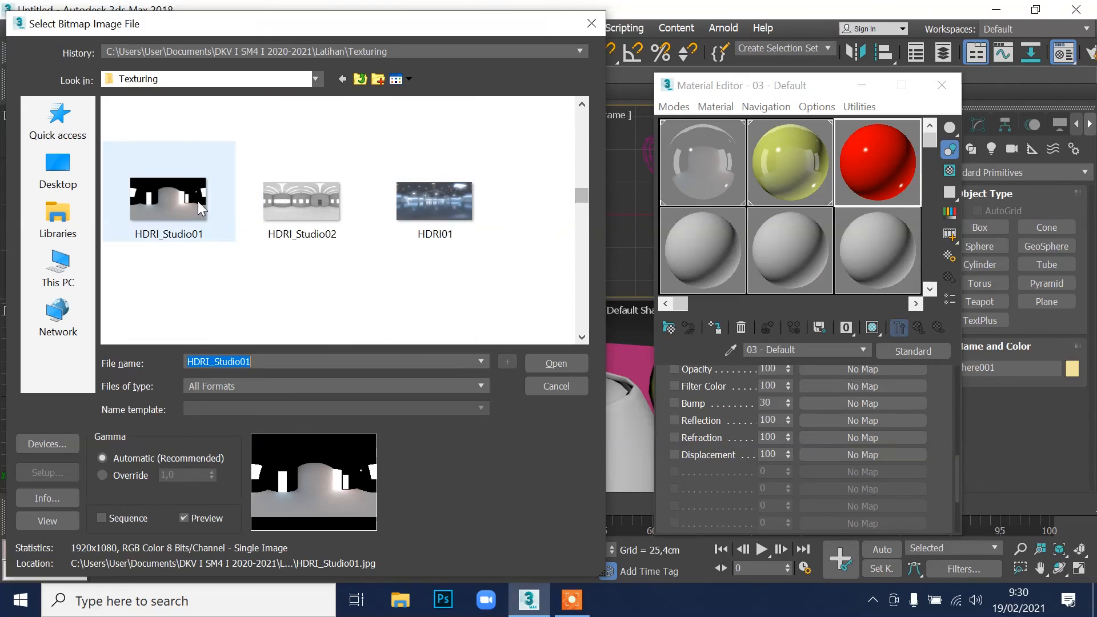
left_click(543, 361)
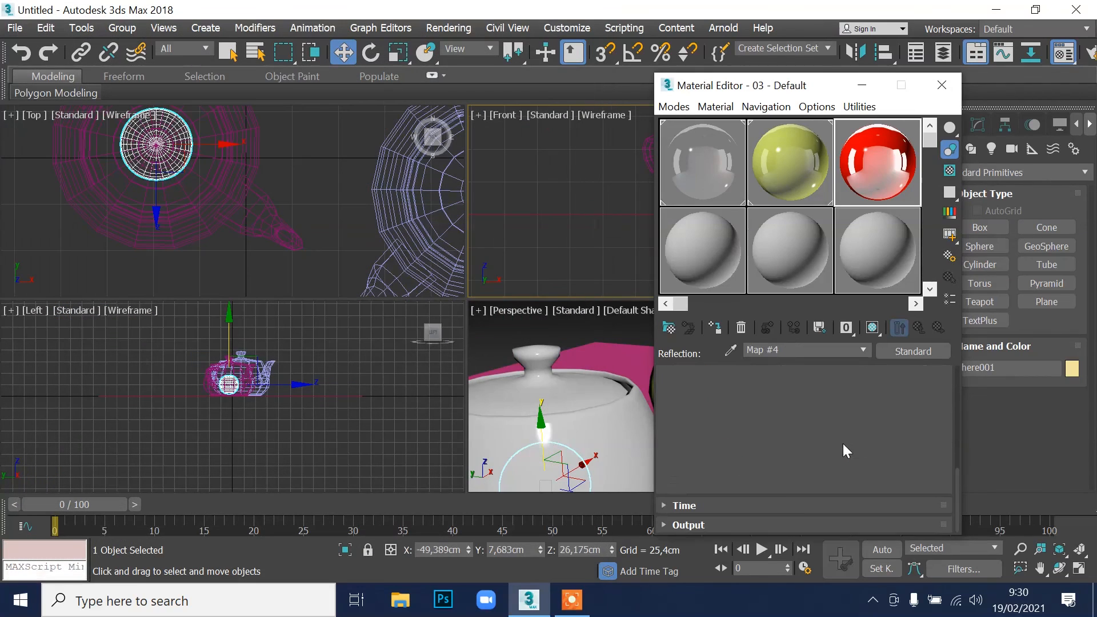
left_click(899, 328)
left_click_drag(789, 522, 799, 551)
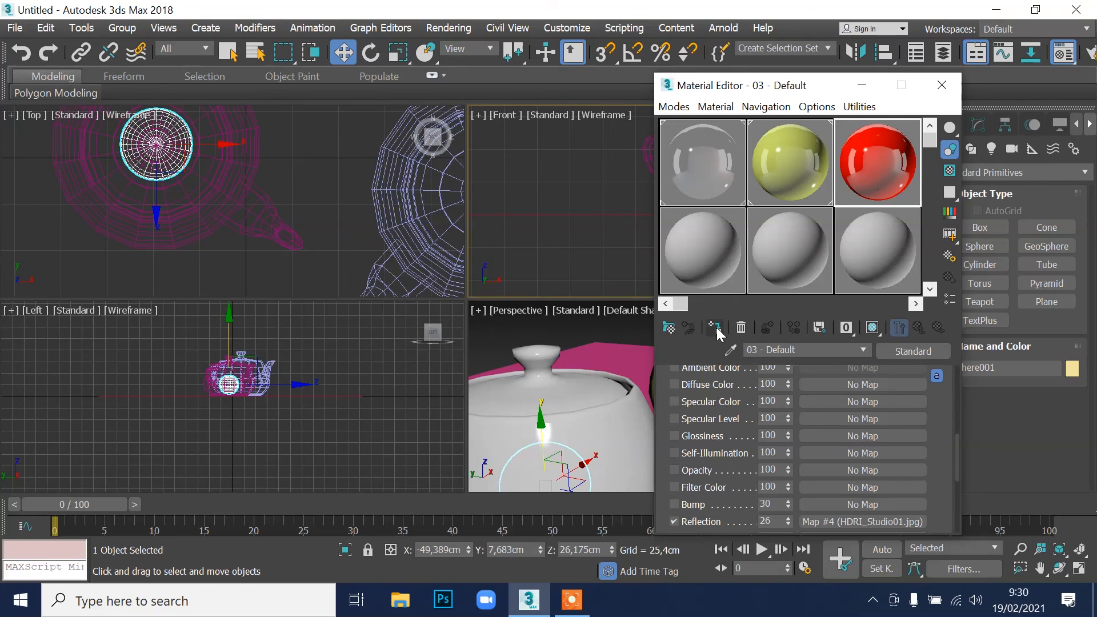
Step: Assign the red material to the sphere, render the maximized Perspective view and close the rendered frame
right_click(595, 327)
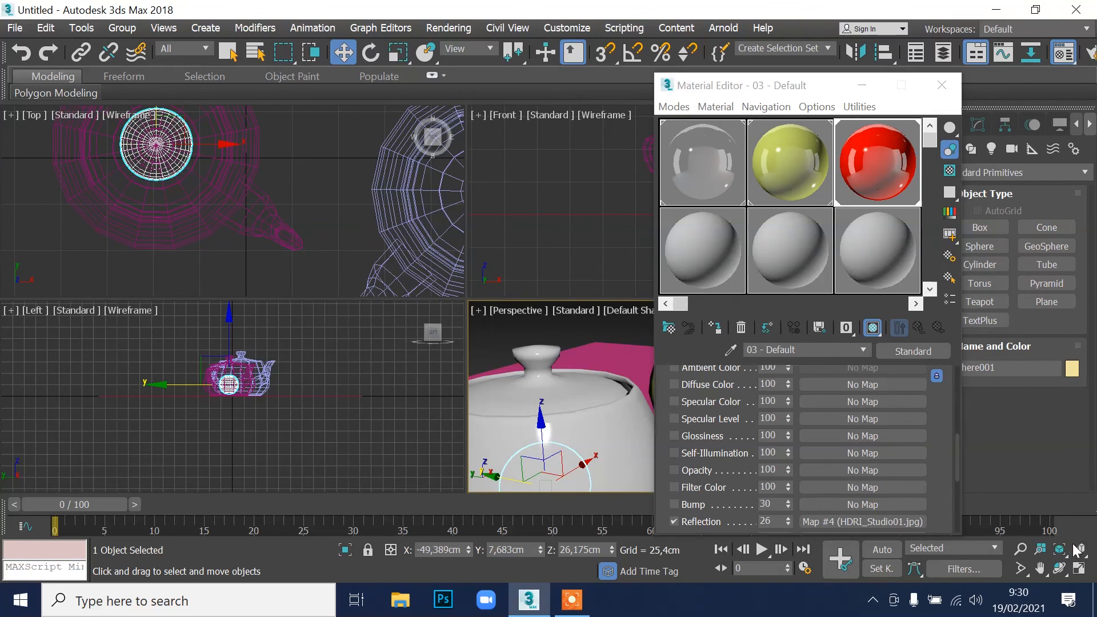
left_click(1079, 568)
left_click(941, 85)
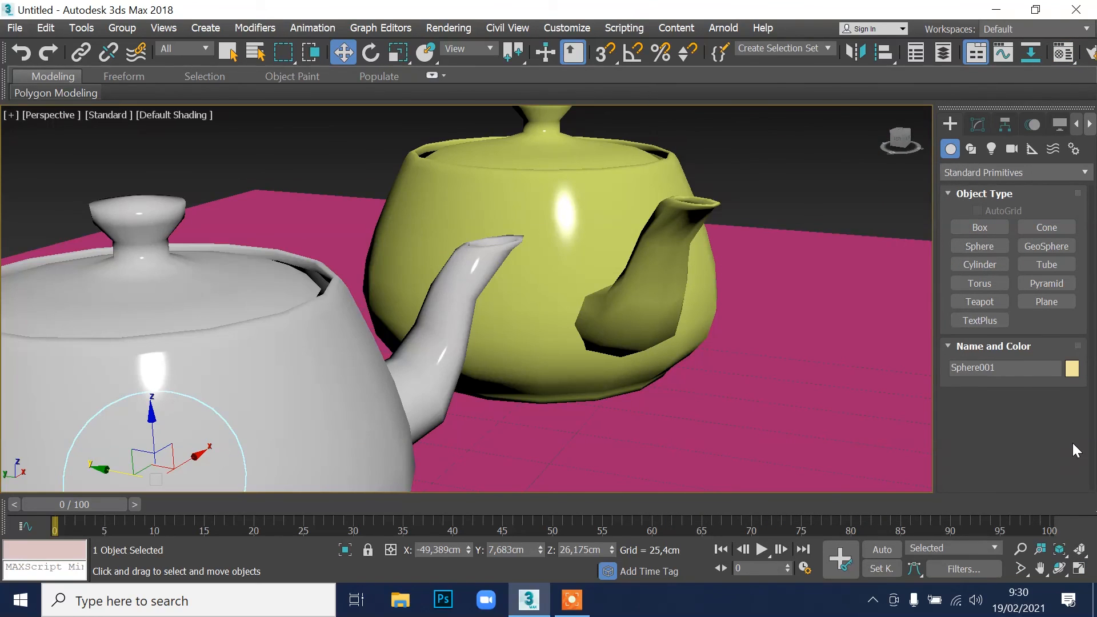
key("shift+q")
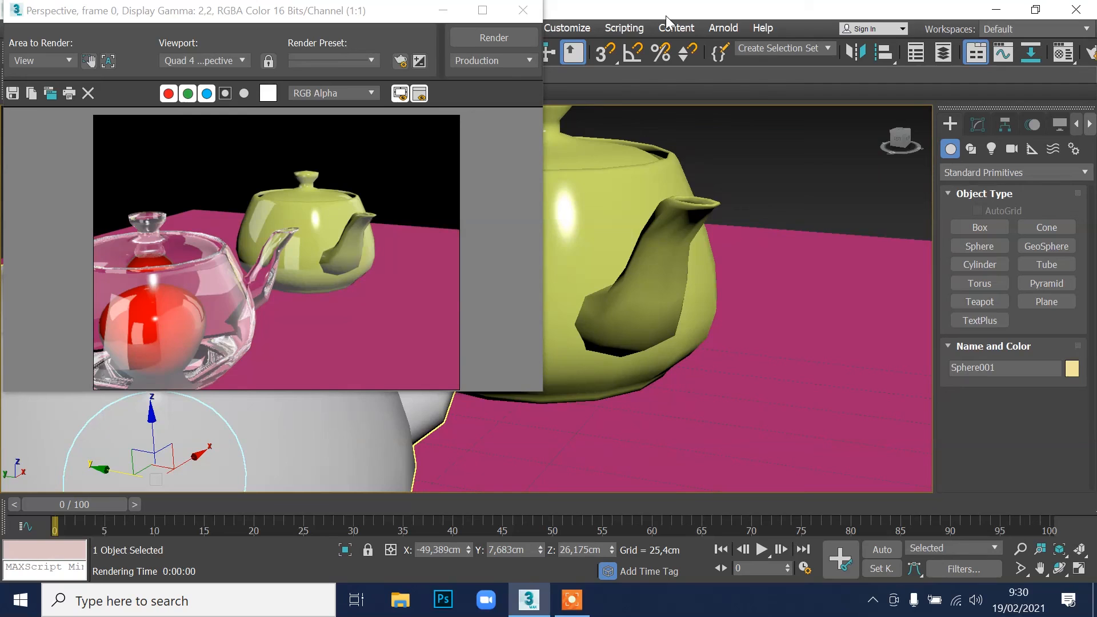
left_click(522, 9)
Step: Frame the glass teapot and its inner sphere more closely, render the view and maximize the rendered frame window
left_click(1020, 549)
scroll(375, 247, "up", 2)
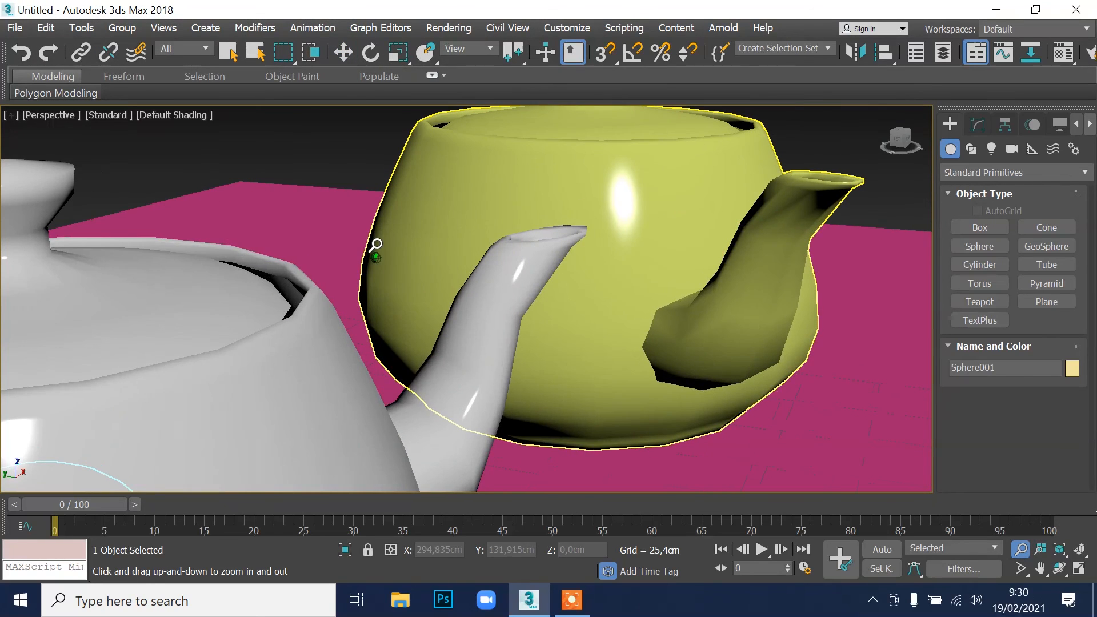
left_click(1040, 566)
left_click_drag(432, 328, 562, 251)
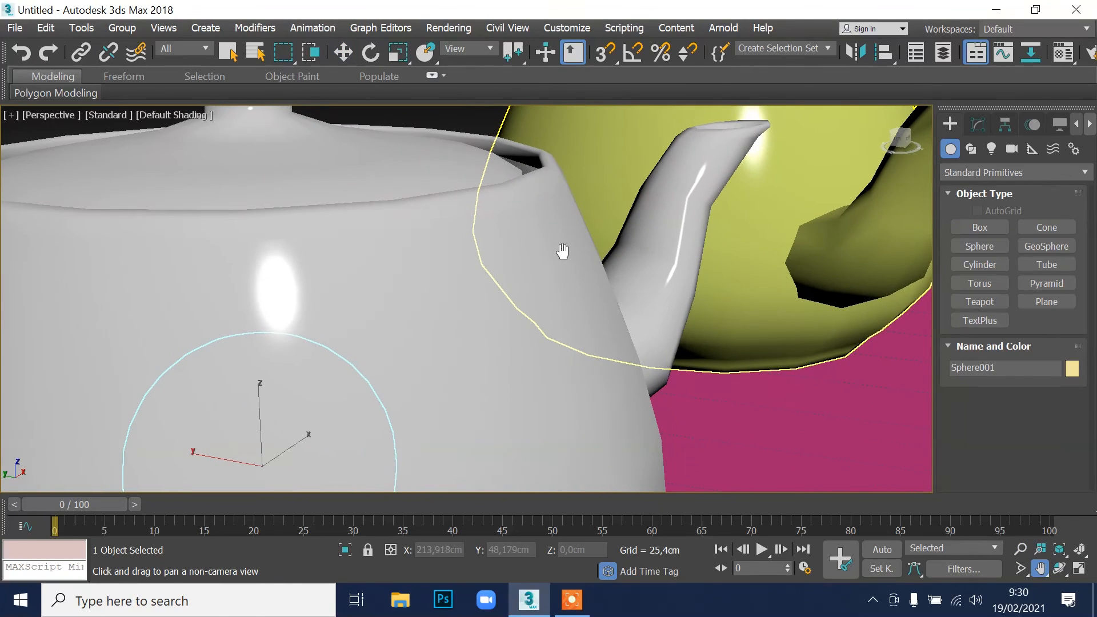
key("shift+q")
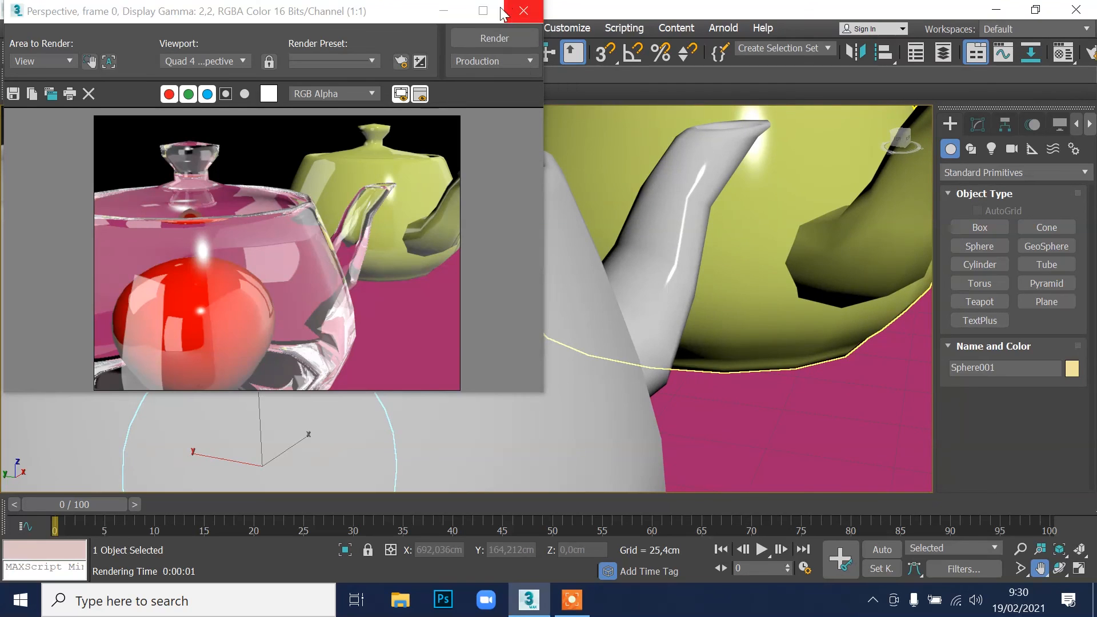
left_click(483, 10)
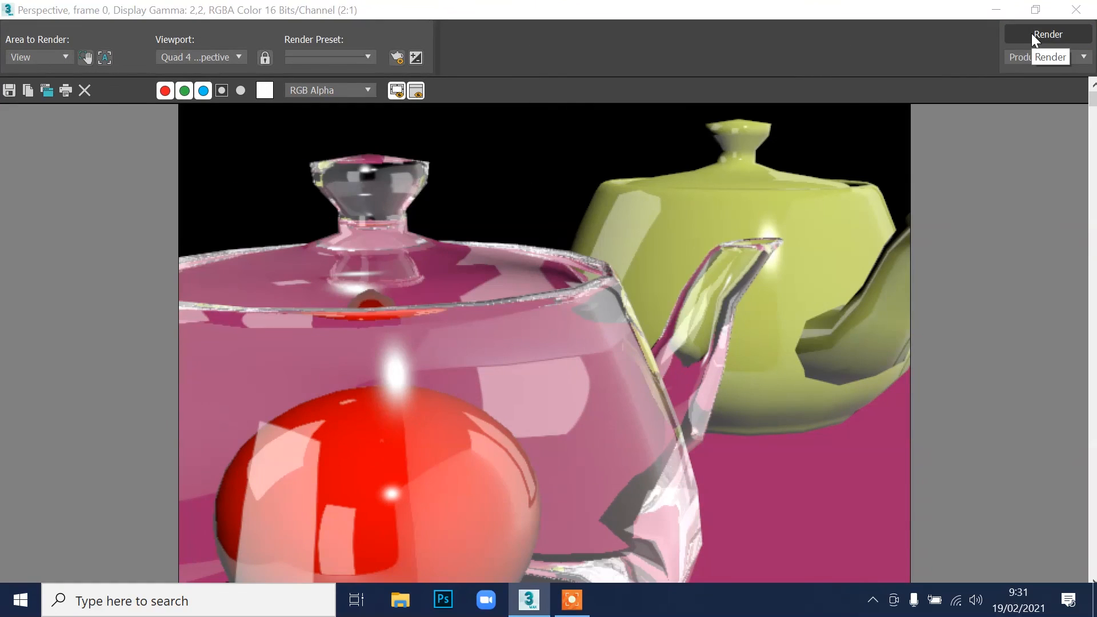